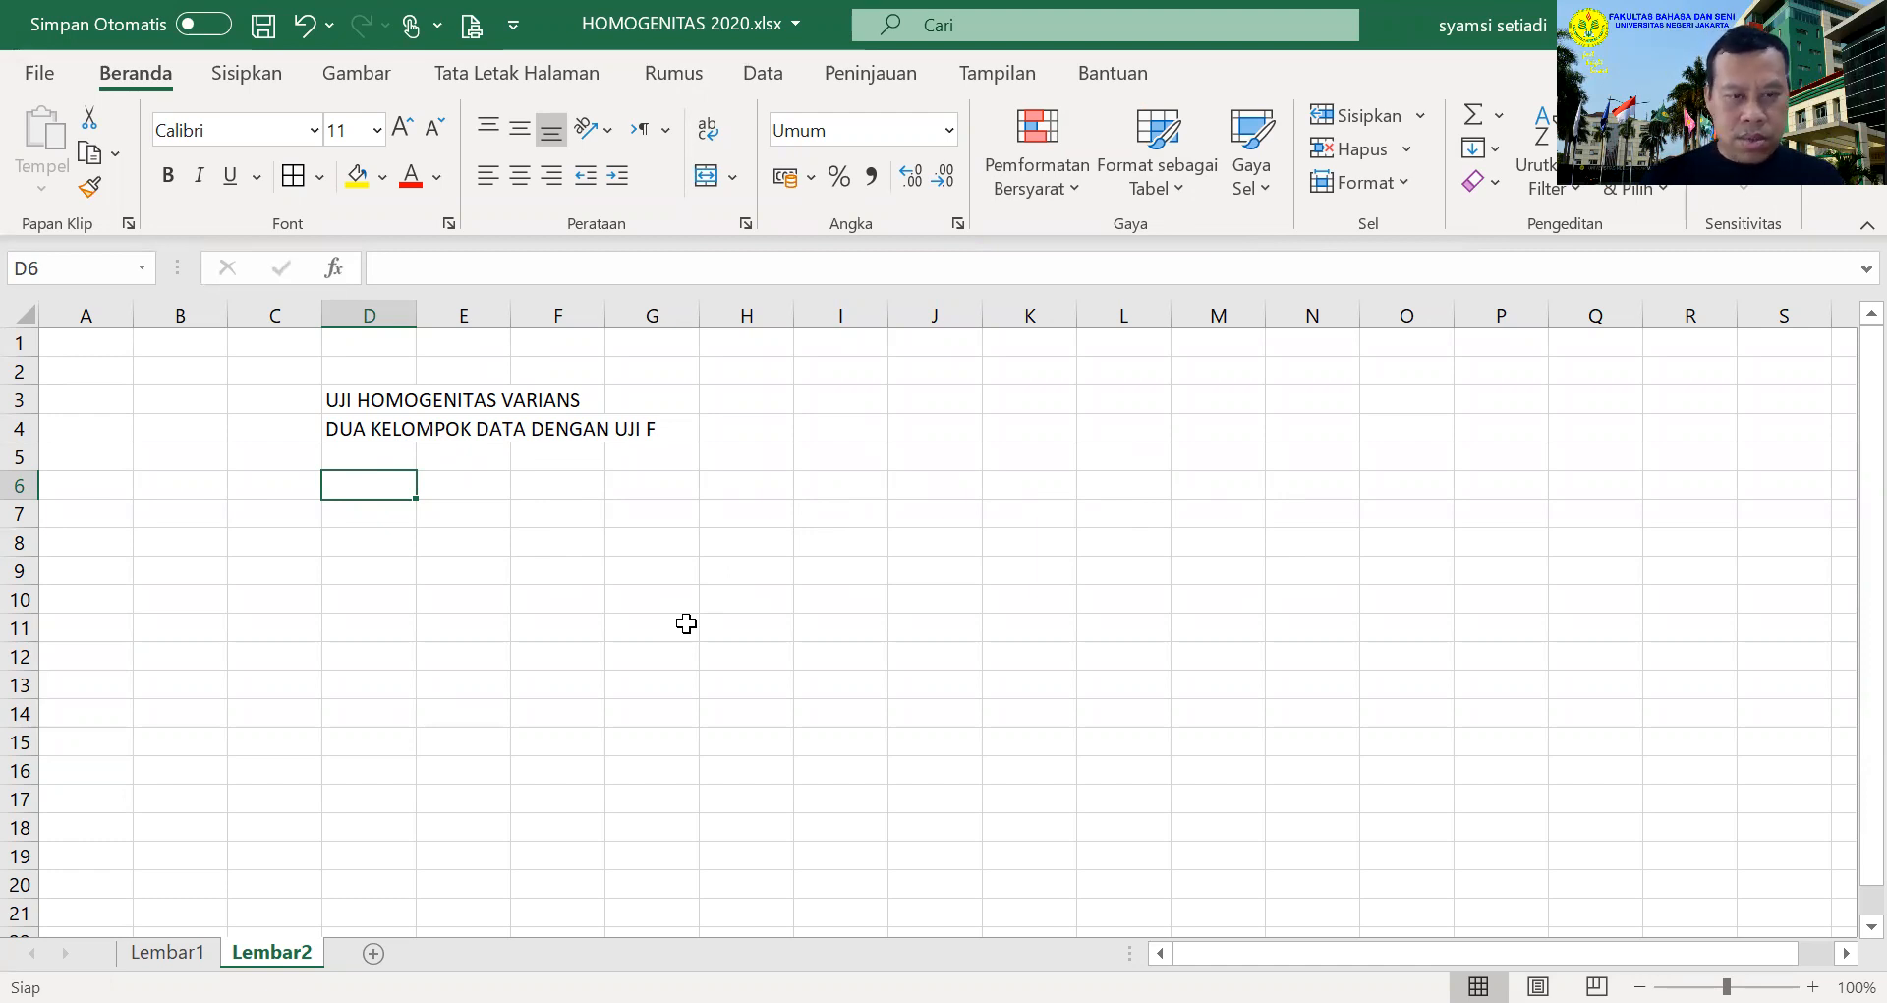
Enter the table headers No., X and Y in cells D6, E6 and F6
{"action": "type", "text": "NO"}
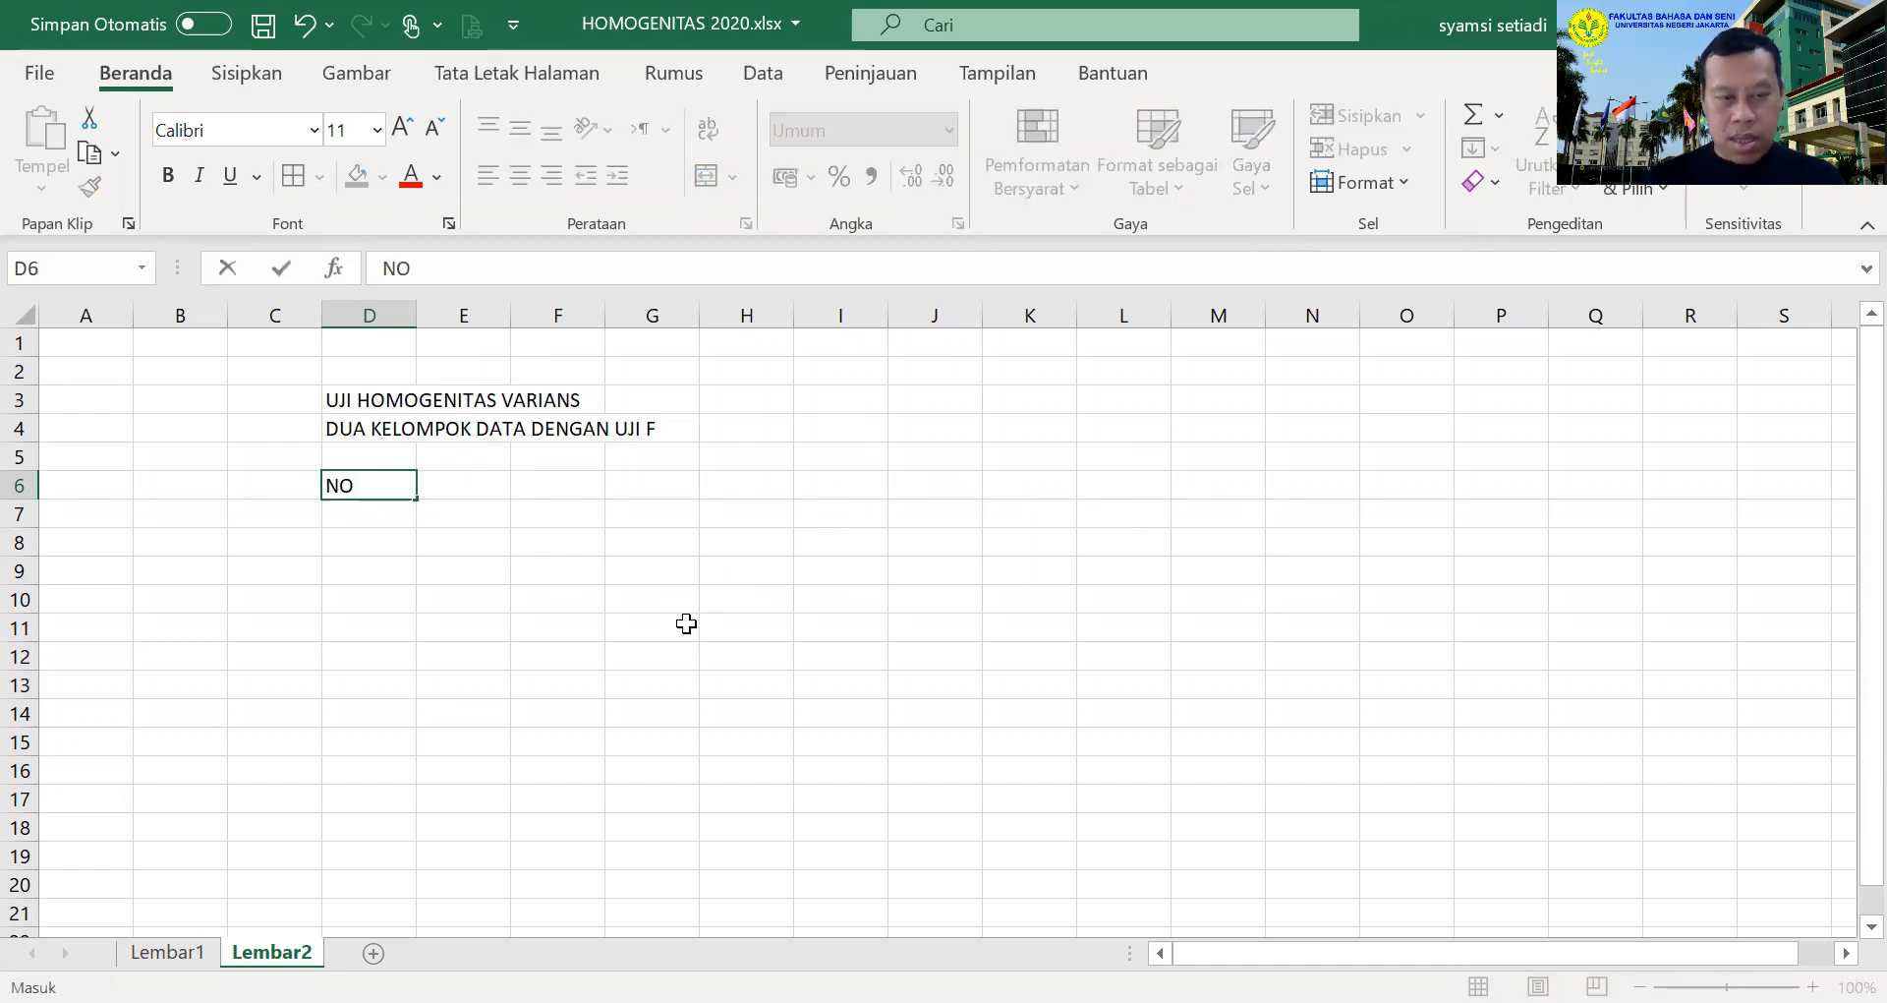
{"action": "type", "text": "."}
{"action": "key", "text": "Tab"}
{"action": "type", "text": "X"}
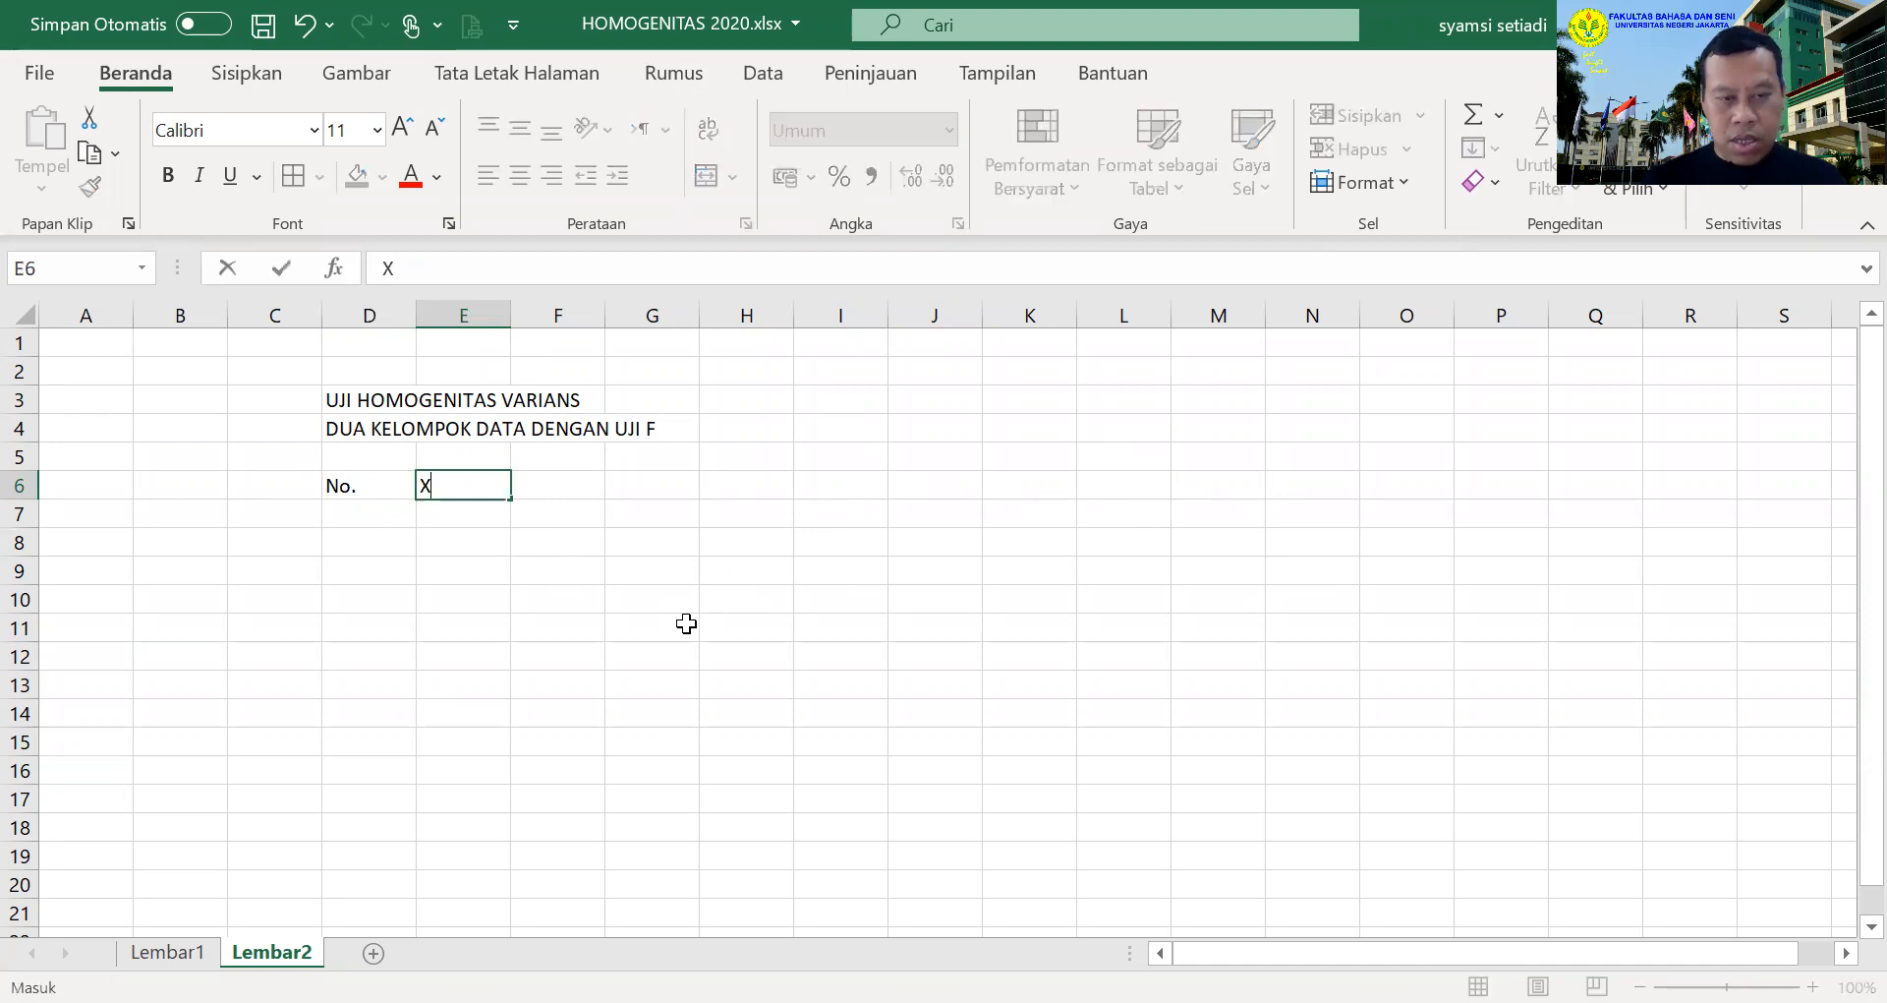
{"action": "key", "text": "Tab"}
{"action": "type", "text": "Y"}
{"action": "key", "text": "Return"}
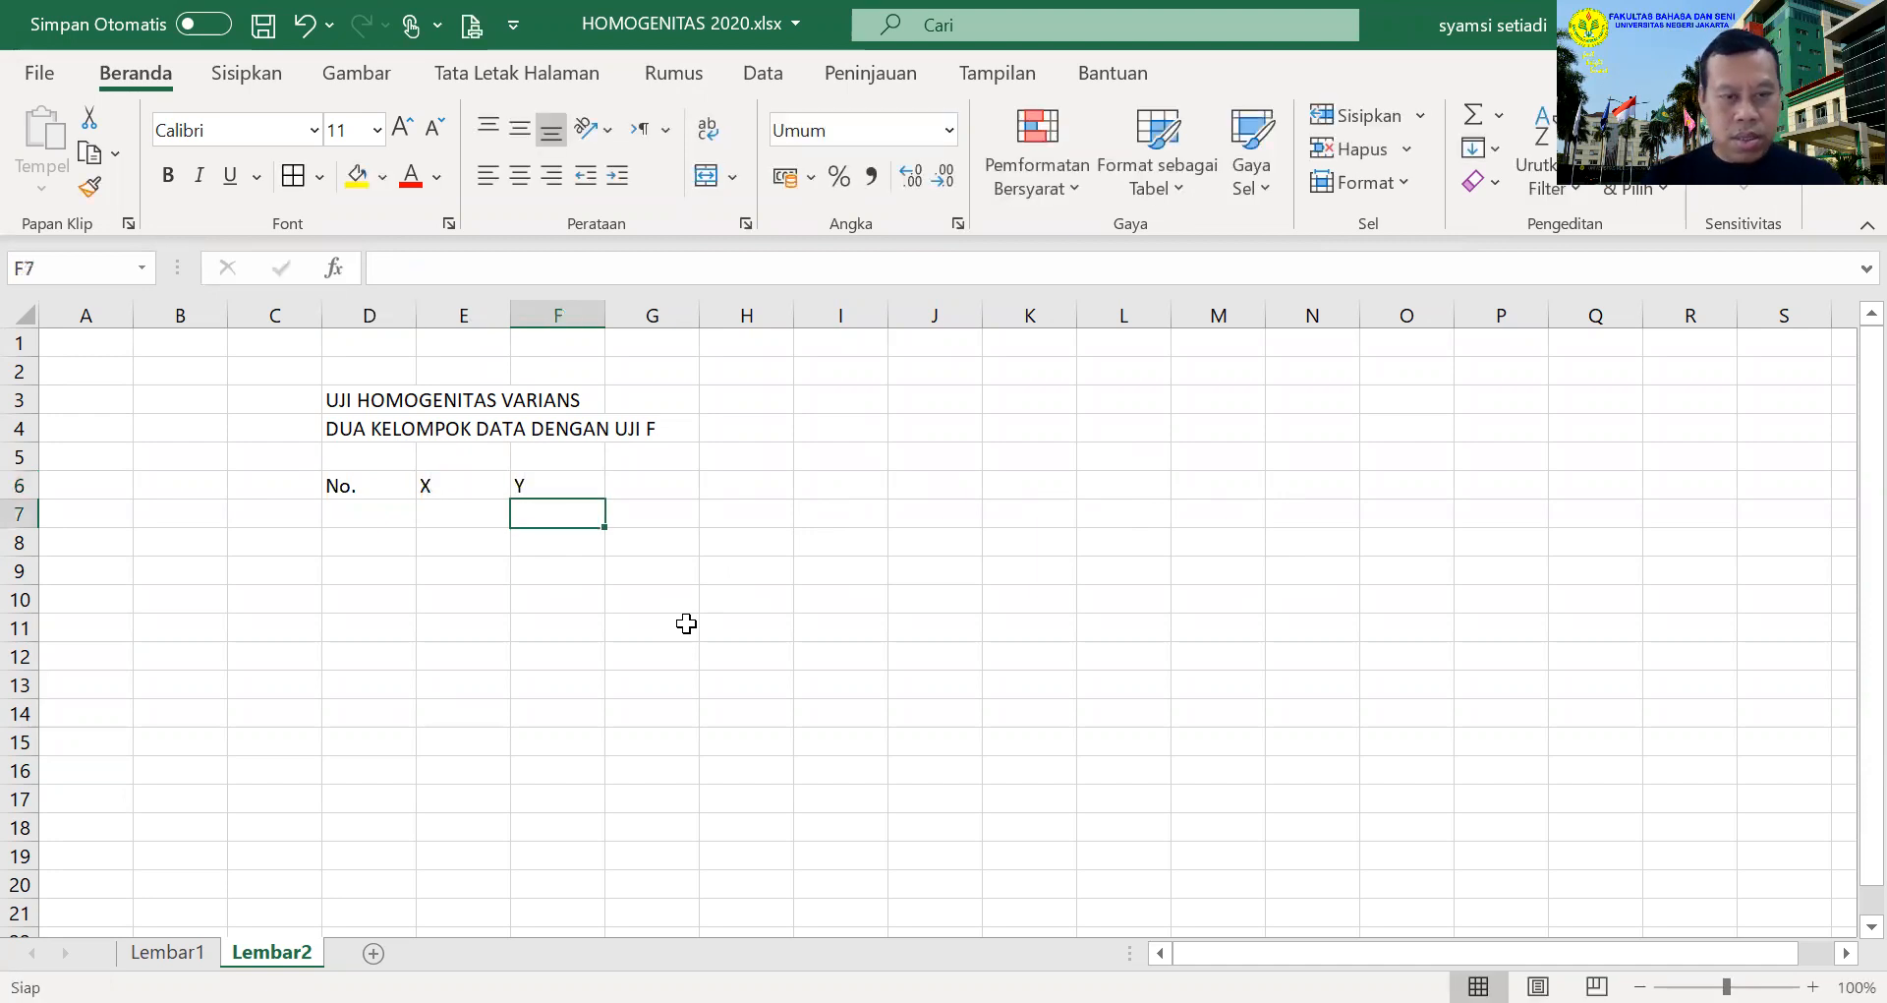
Number the table rows from 1 to 12 in D7:D18 beneath the No. header
{"action": "key", "text": "Left"}
{"action": "key", "text": "Left"}
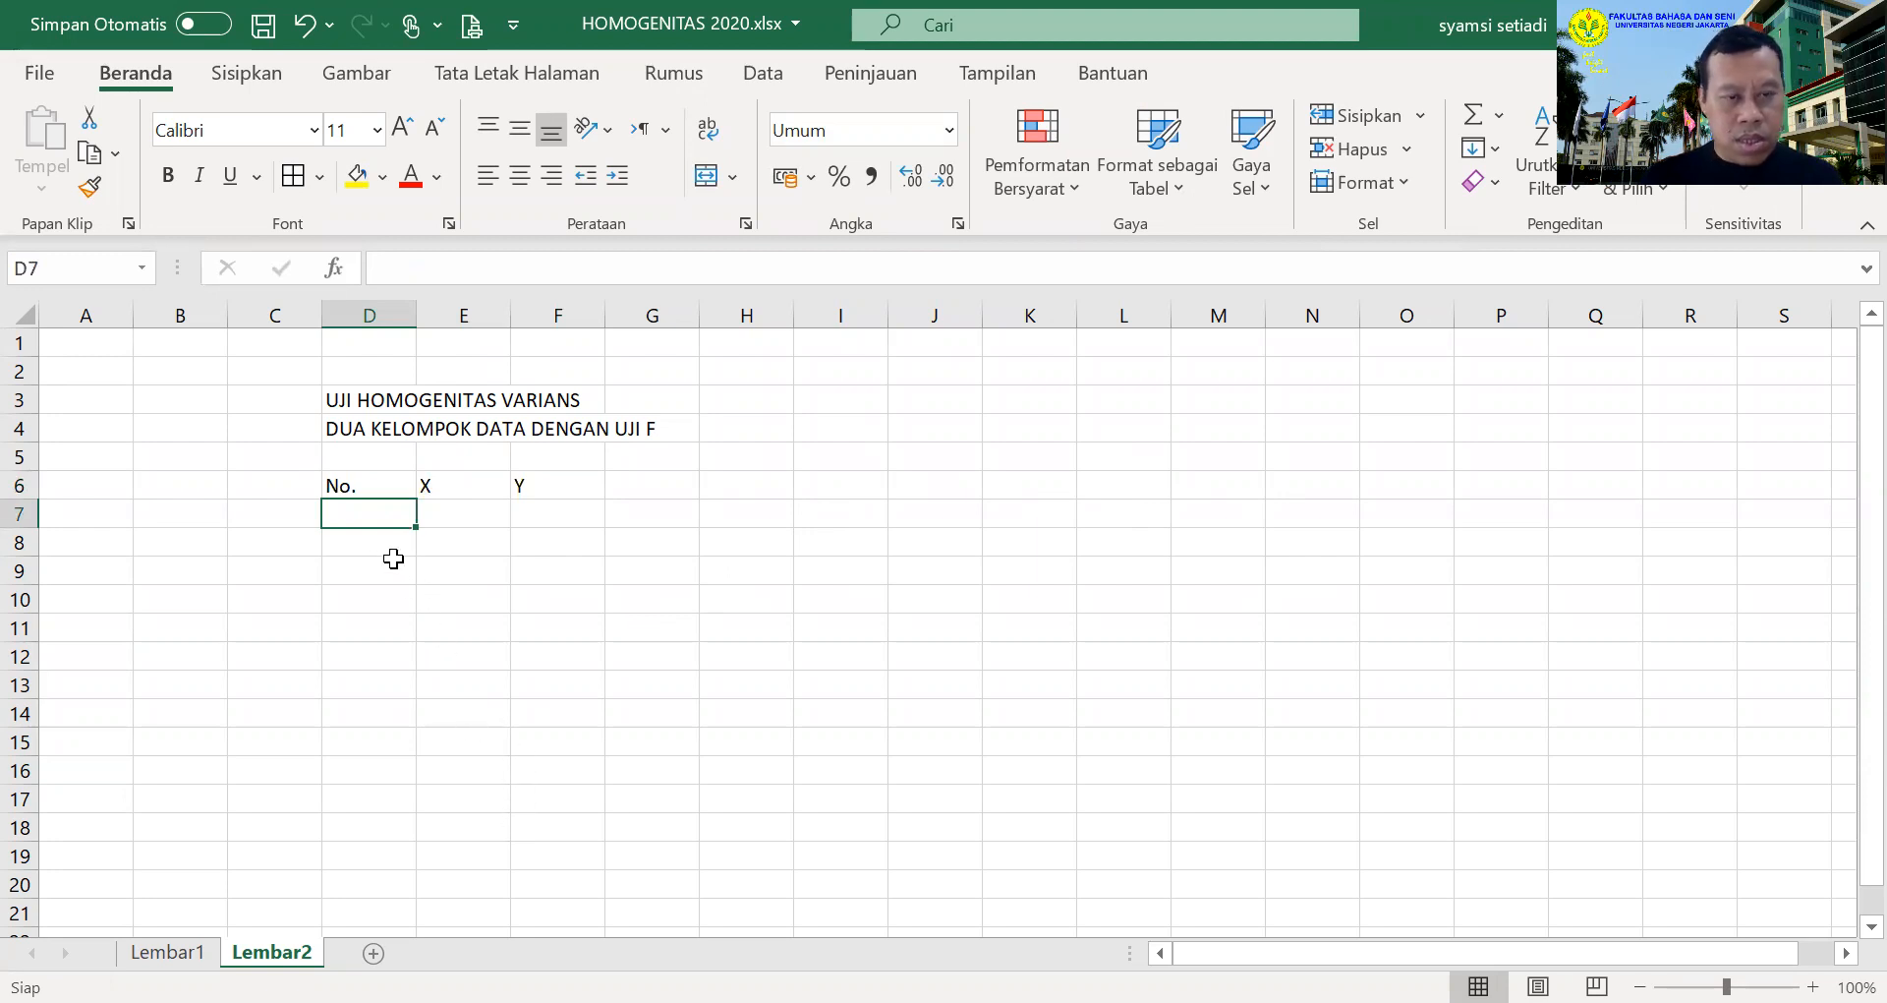
{"action": "type", "text": "1"}
{"action": "key", "text": "Return"}
{"action": "type", "text": "2"}
{"action": "key", "text": "Return"}
{"action": "left_click_drag", "start_coordinate": [370, 523], "coordinate": [411, 828]}
Centre the row numbers, headers and data columns horizontally across D6:F19
{"action": "left_click", "coordinate": [521, 177]}
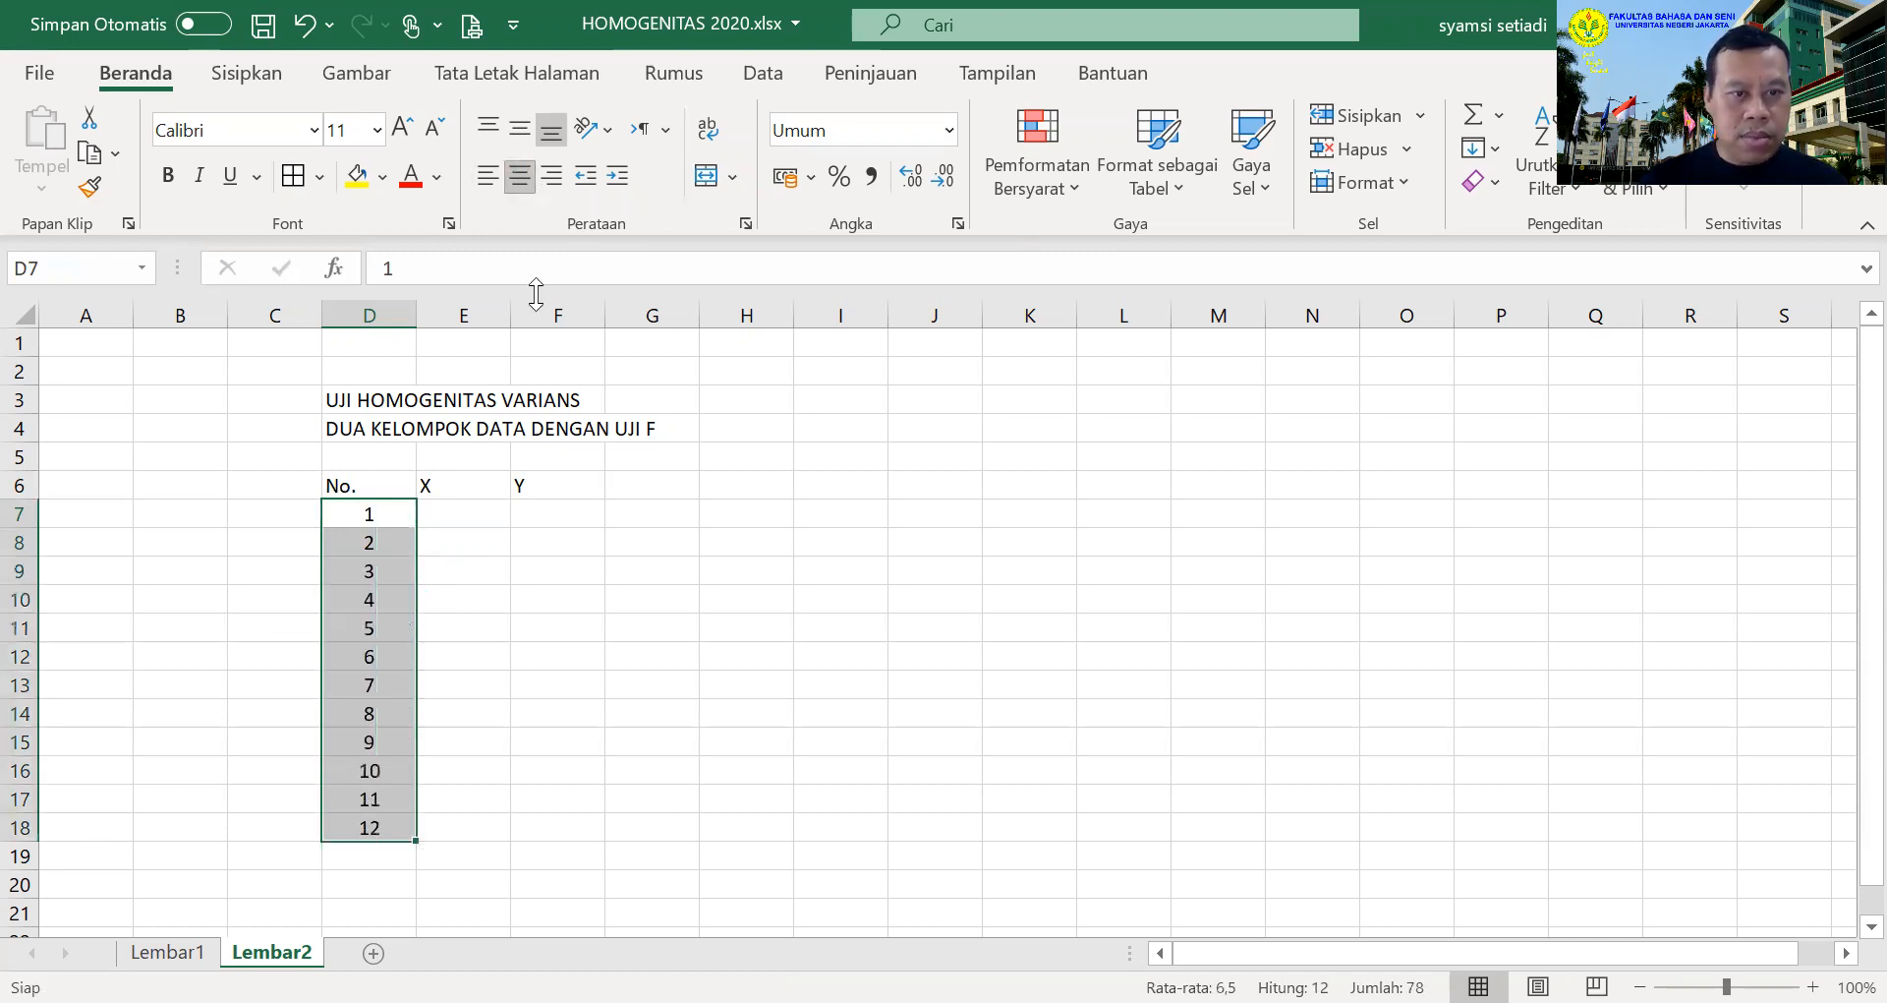
{"action": "left_click_drag", "start_coordinate": [389, 486], "coordinate": [562, 853]}
{"action": "left_click", "coordinate": [516, 183]}
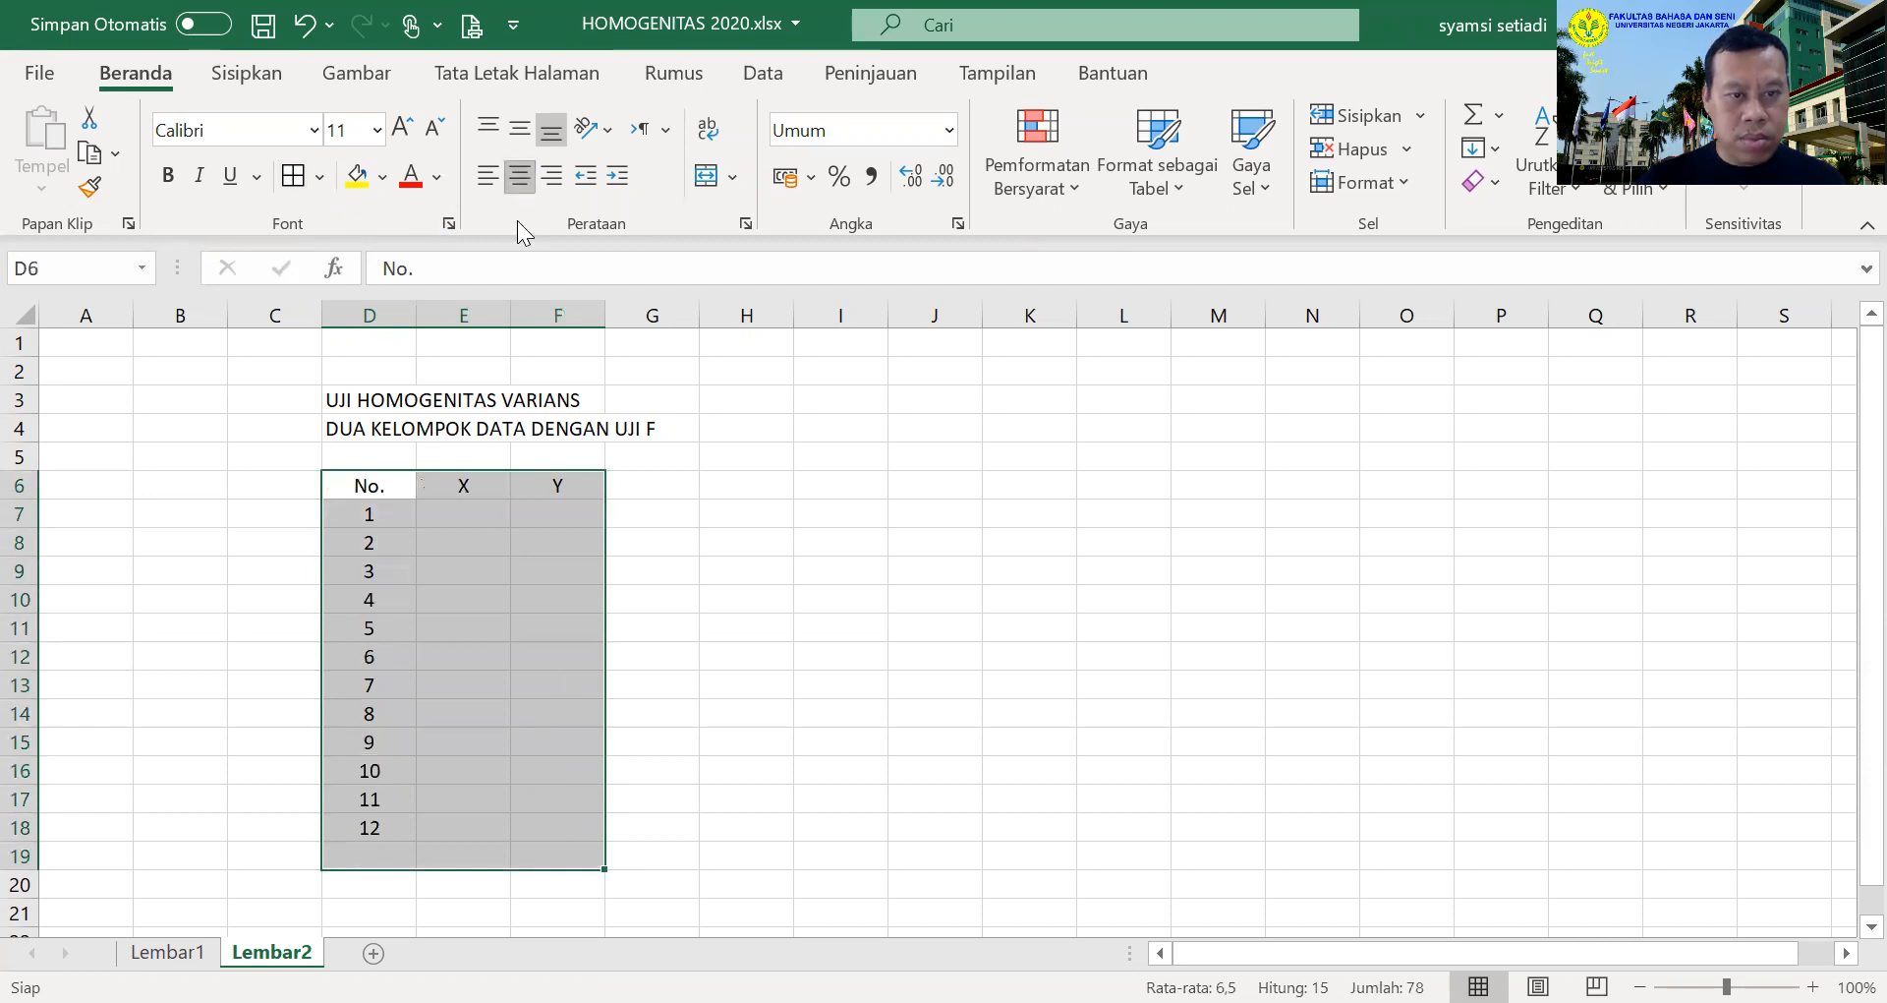
Copy the first twelve X and Y values, D4:E15 on sheet Lembar1, into Lembar2 starting at E7
{"action": "left_click", "coordinate": [481, 514]}
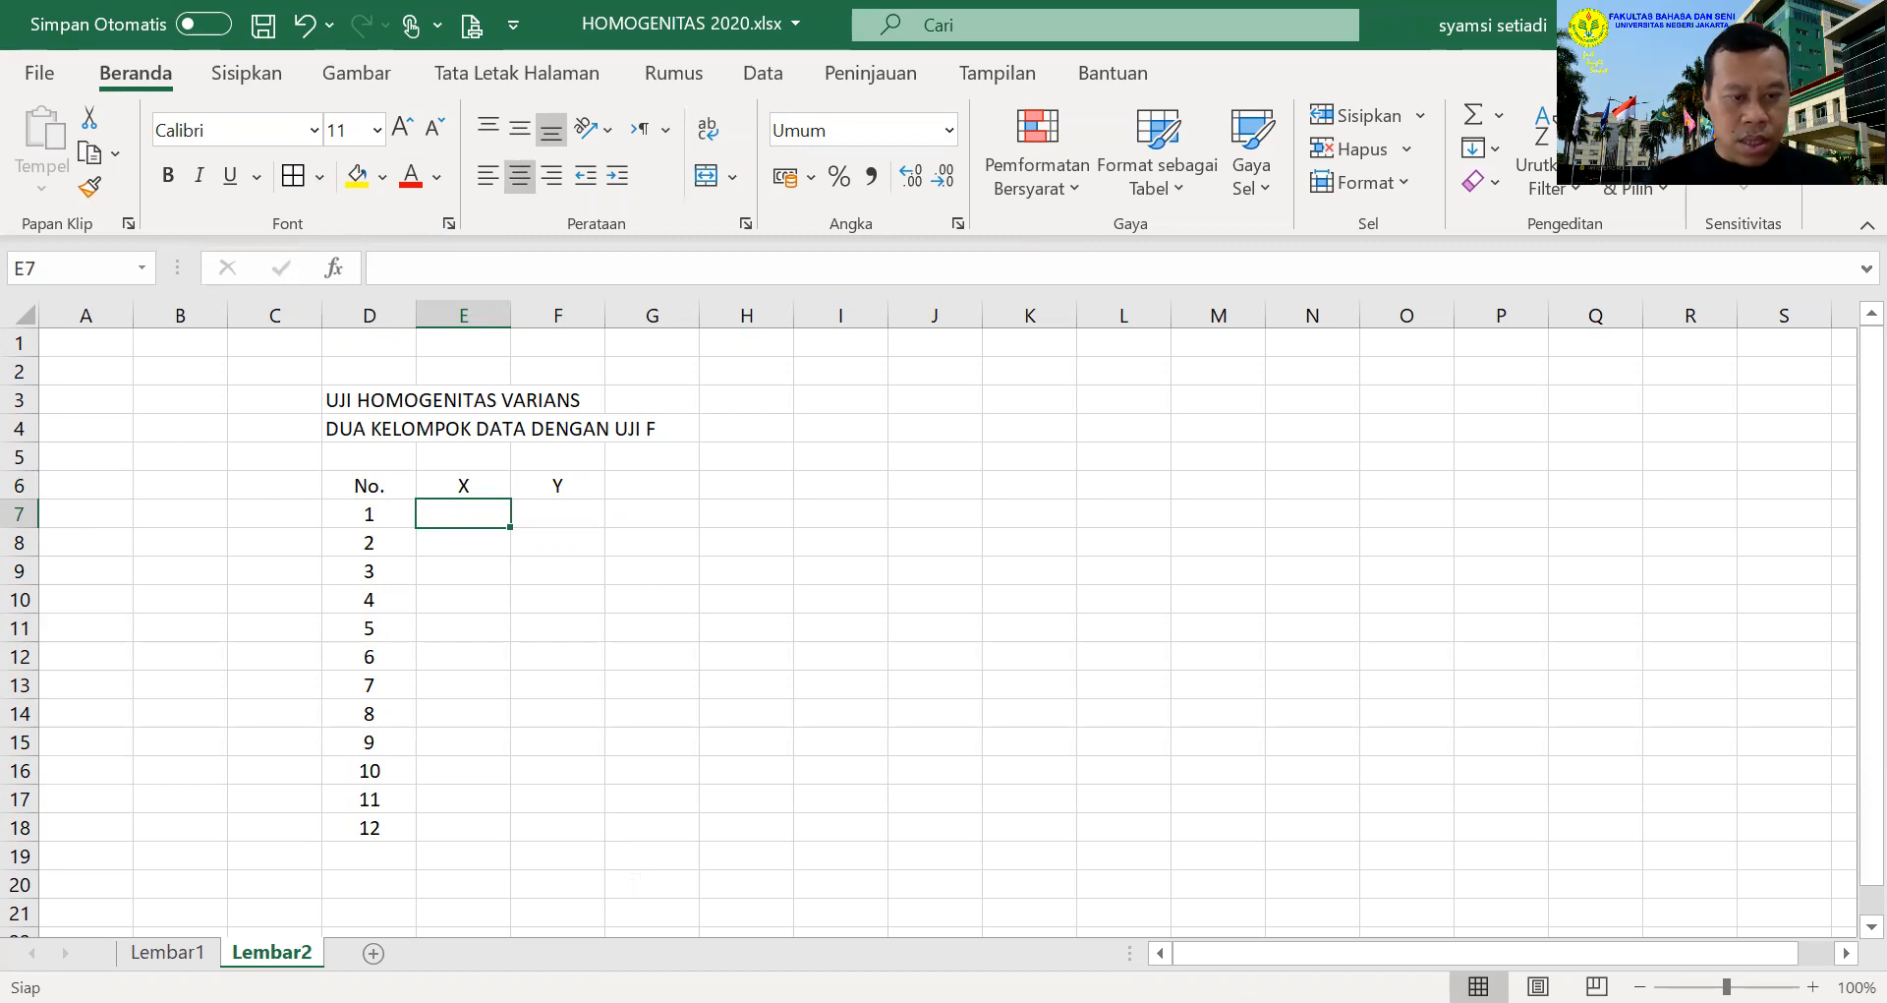
{"action": "left_click", "coordinate": [167, 951]}
{"action": "left_click_drag", "start_coordinate": [275, 432], "coordinate": [372, 752]}
{"action": "key", "text": "ctrl+c"}
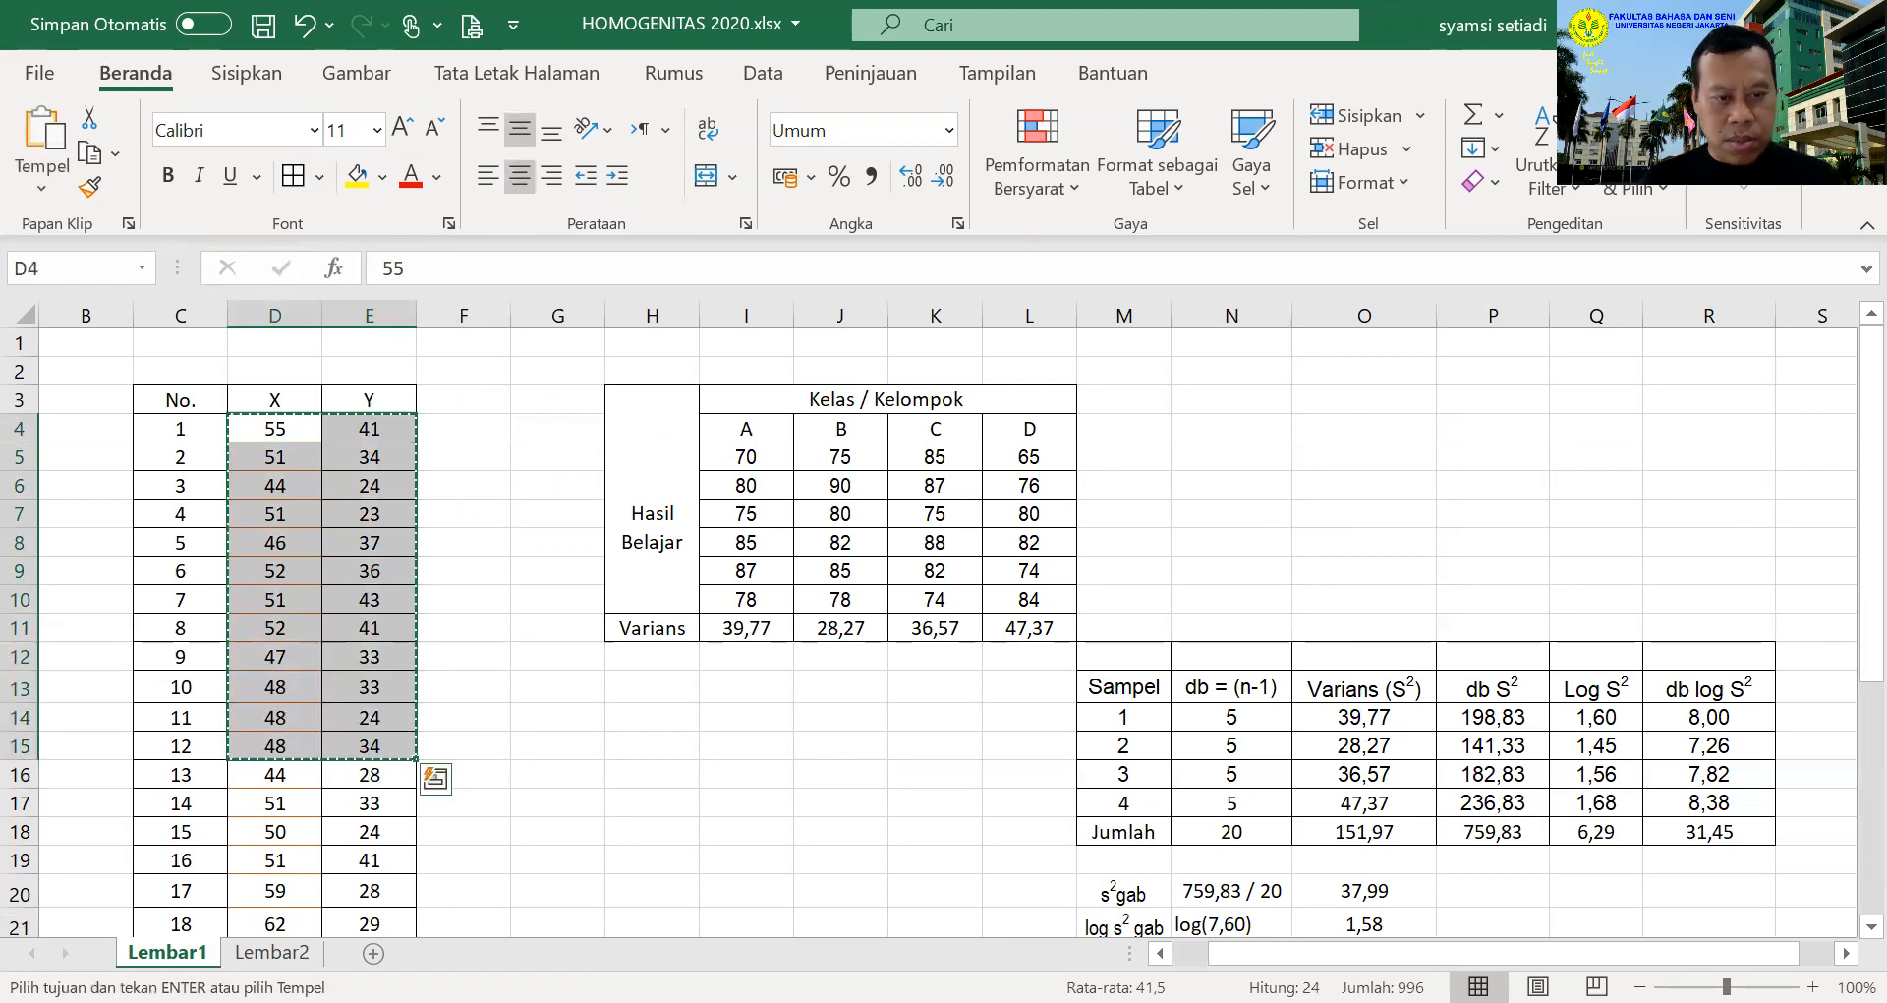
{"action": "left_click", "coordinate": [272, 952]}
{"action": "key", "text": "ctrl+v"}
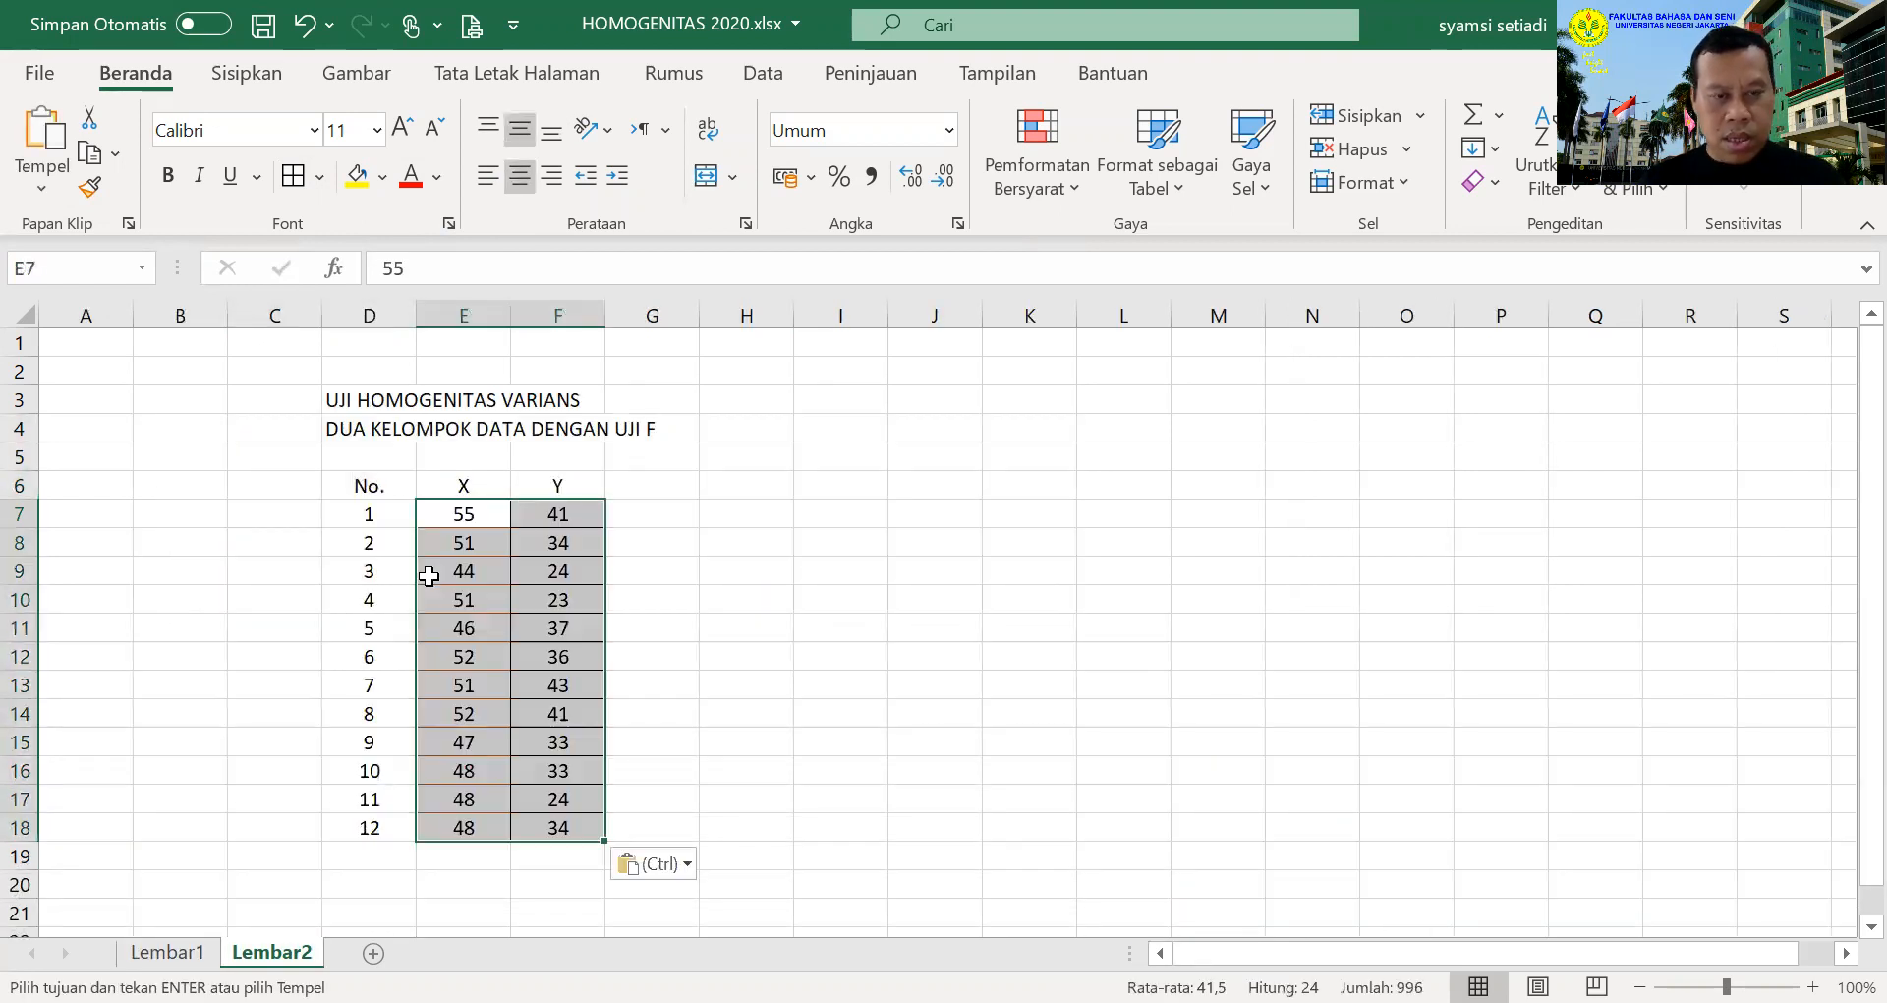
Apply borders to every cell of the data table D6:F18
{"action": "left_click", "coordinate": [779, 637]}
{"action": "left_click", "coordinate": [450, 875]}
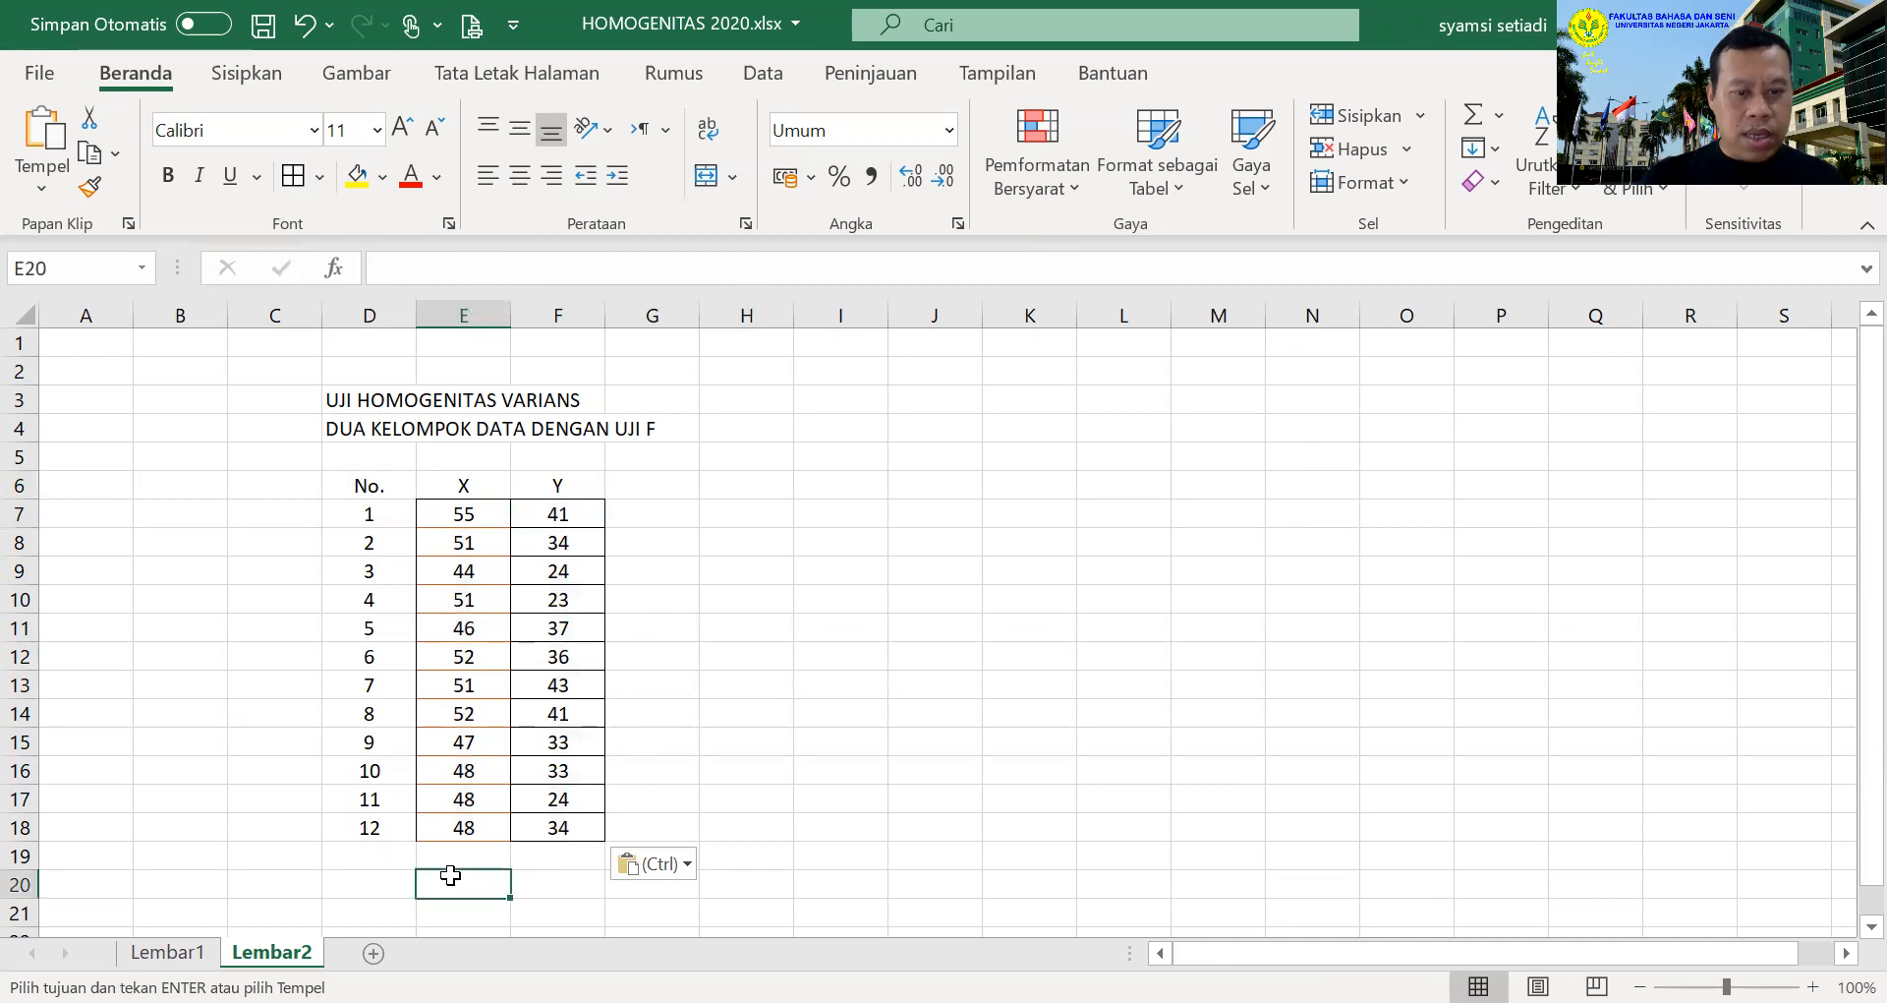
{"action": "left_click_drag", "start_coordinate": [381, 483], "coordinate": [555, 830]}
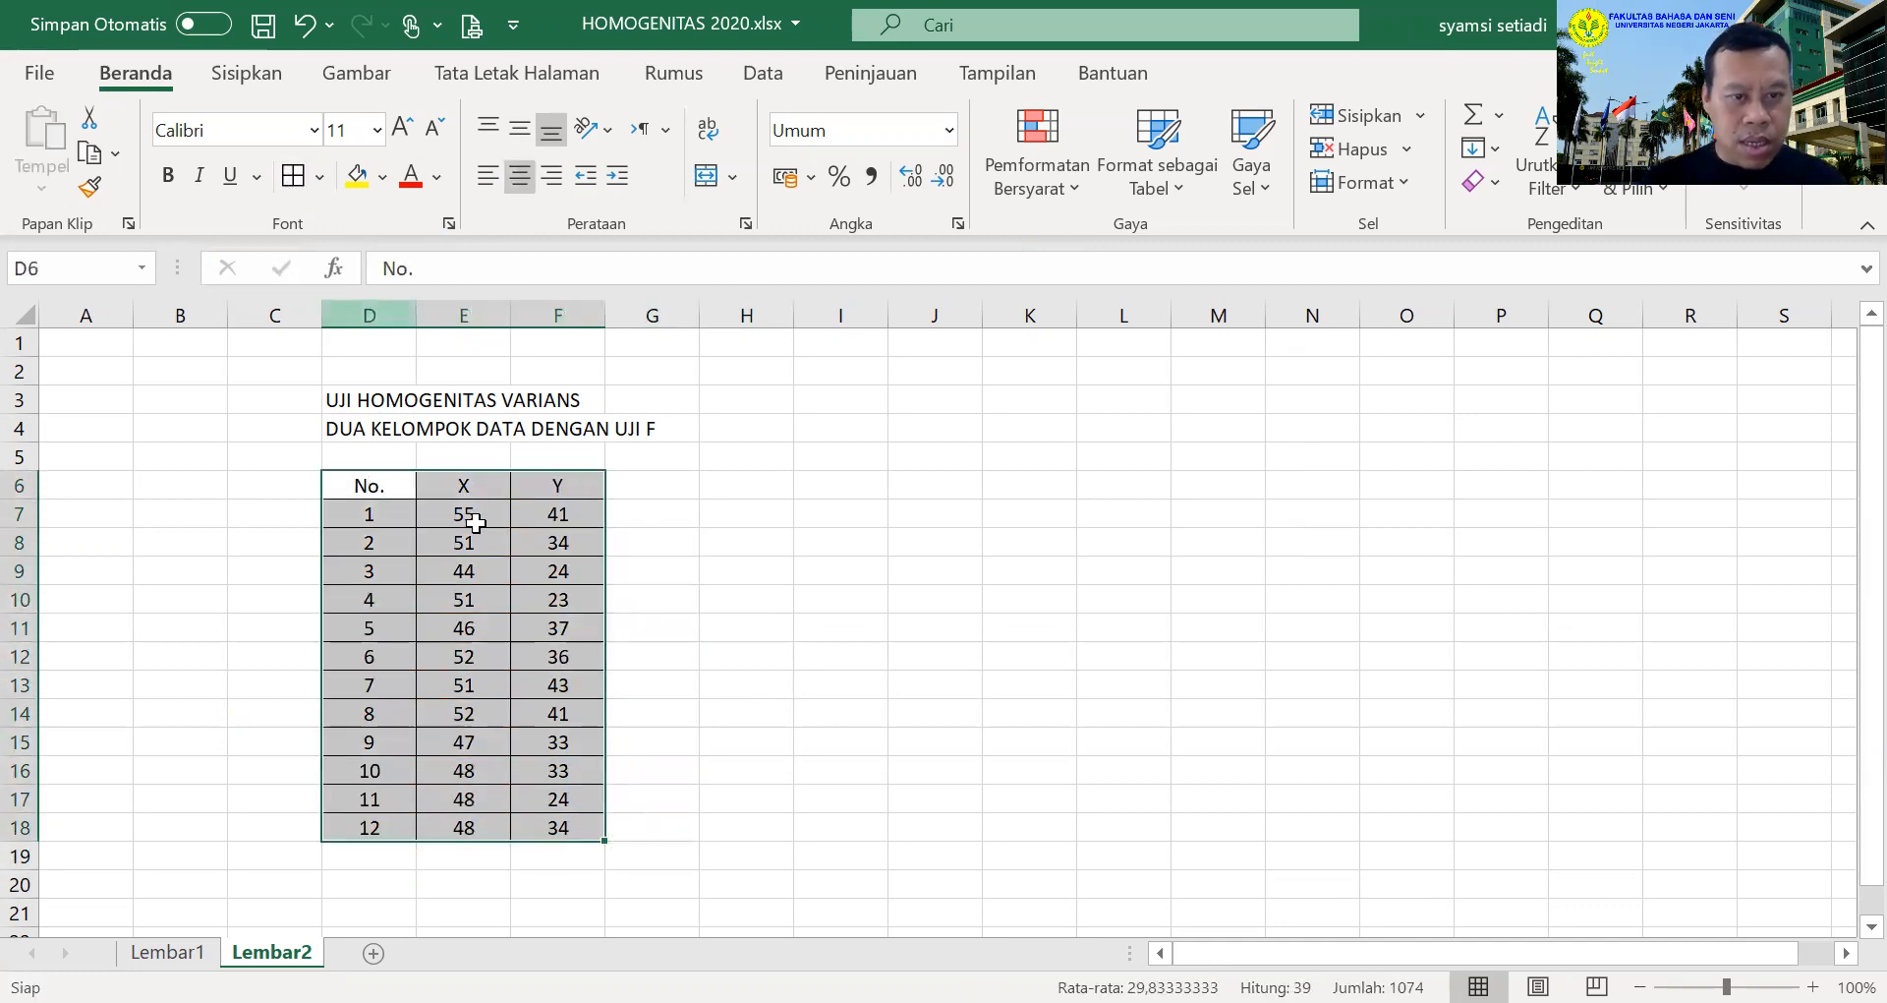
{"action": "left_click", "coordinate": [496, 578]}
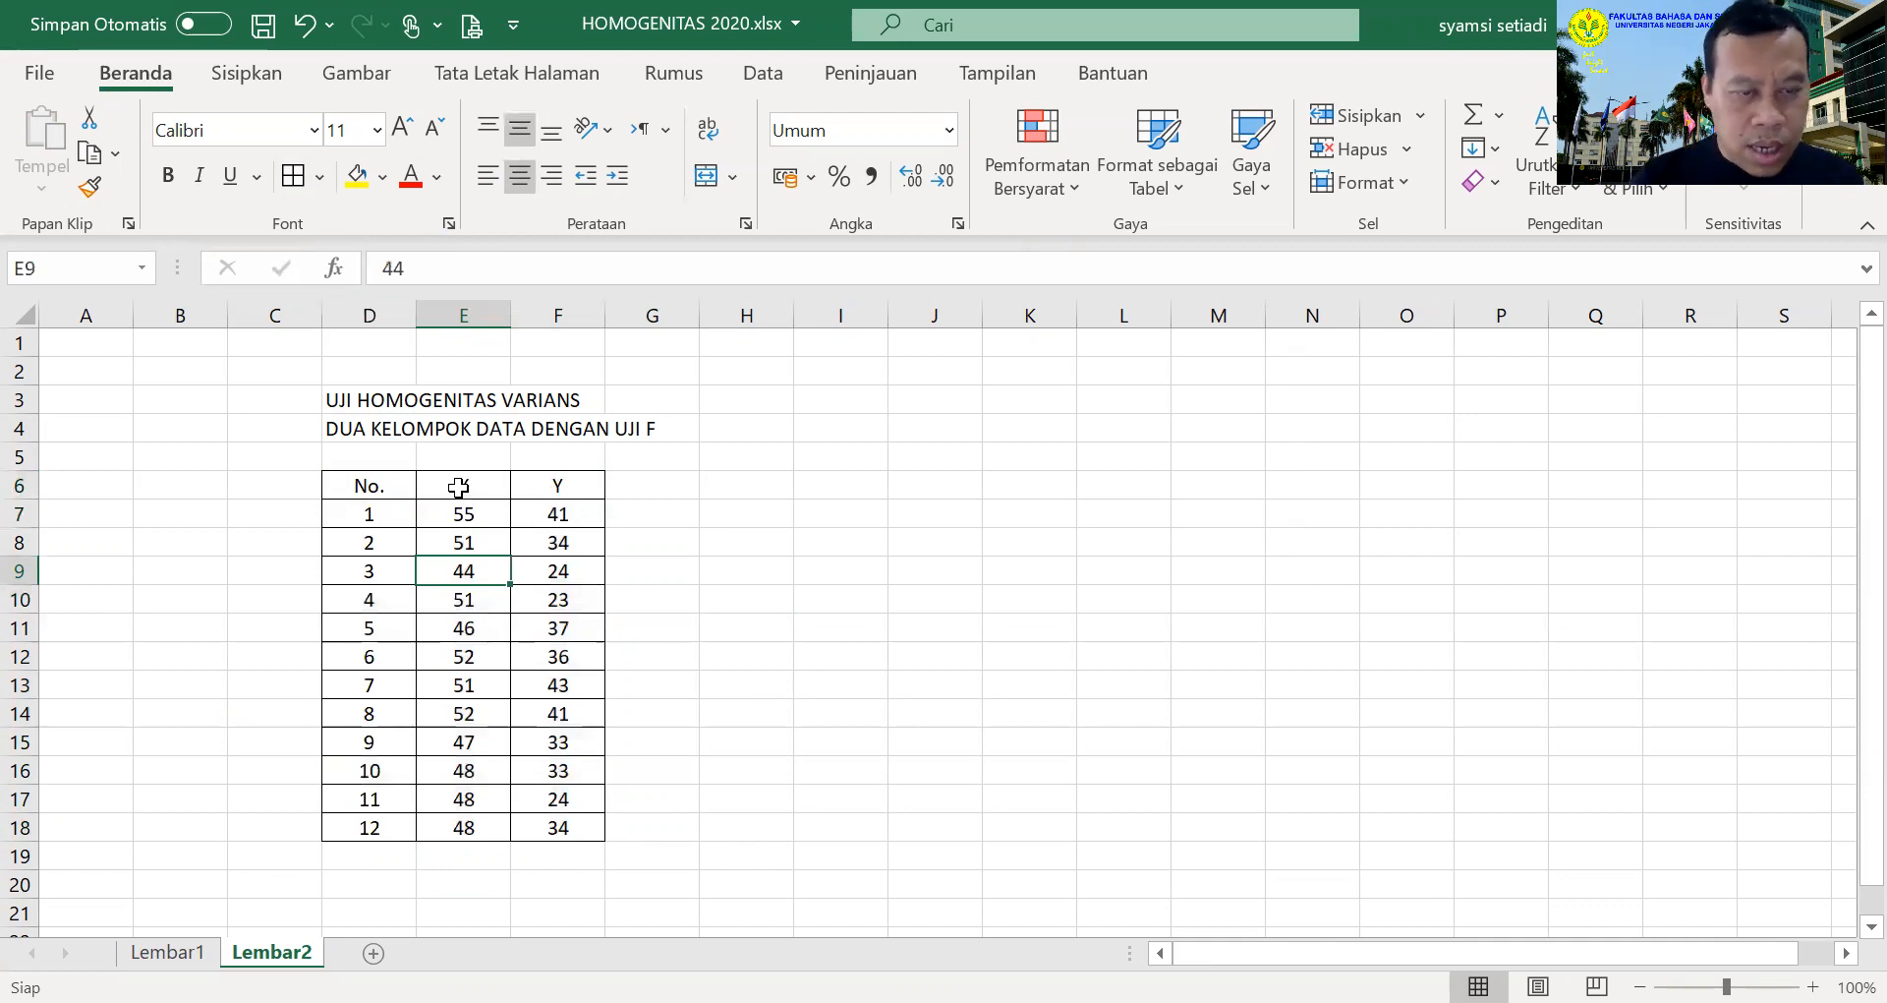
Label cell D20 below the table VARIANS
{"action": "left_click", "coordinate": [454, 880]}
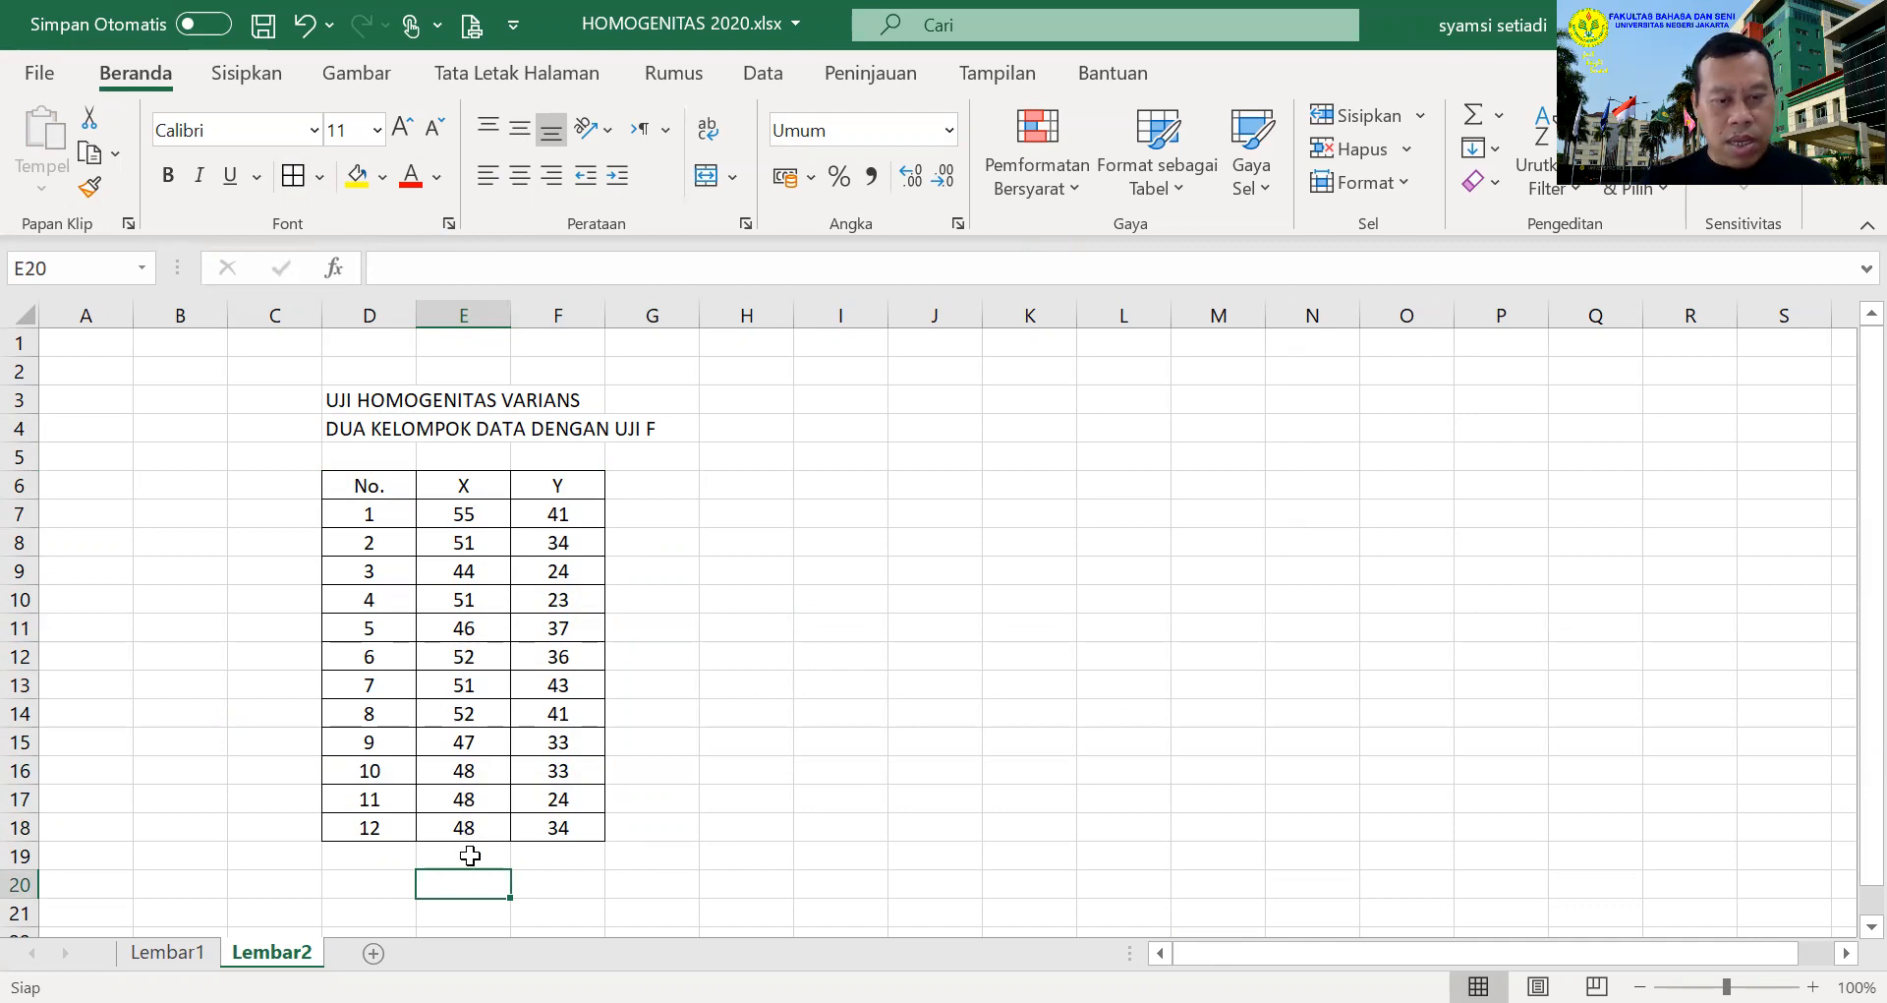
{"action": "left_click", "coordinate": [393, 884]}
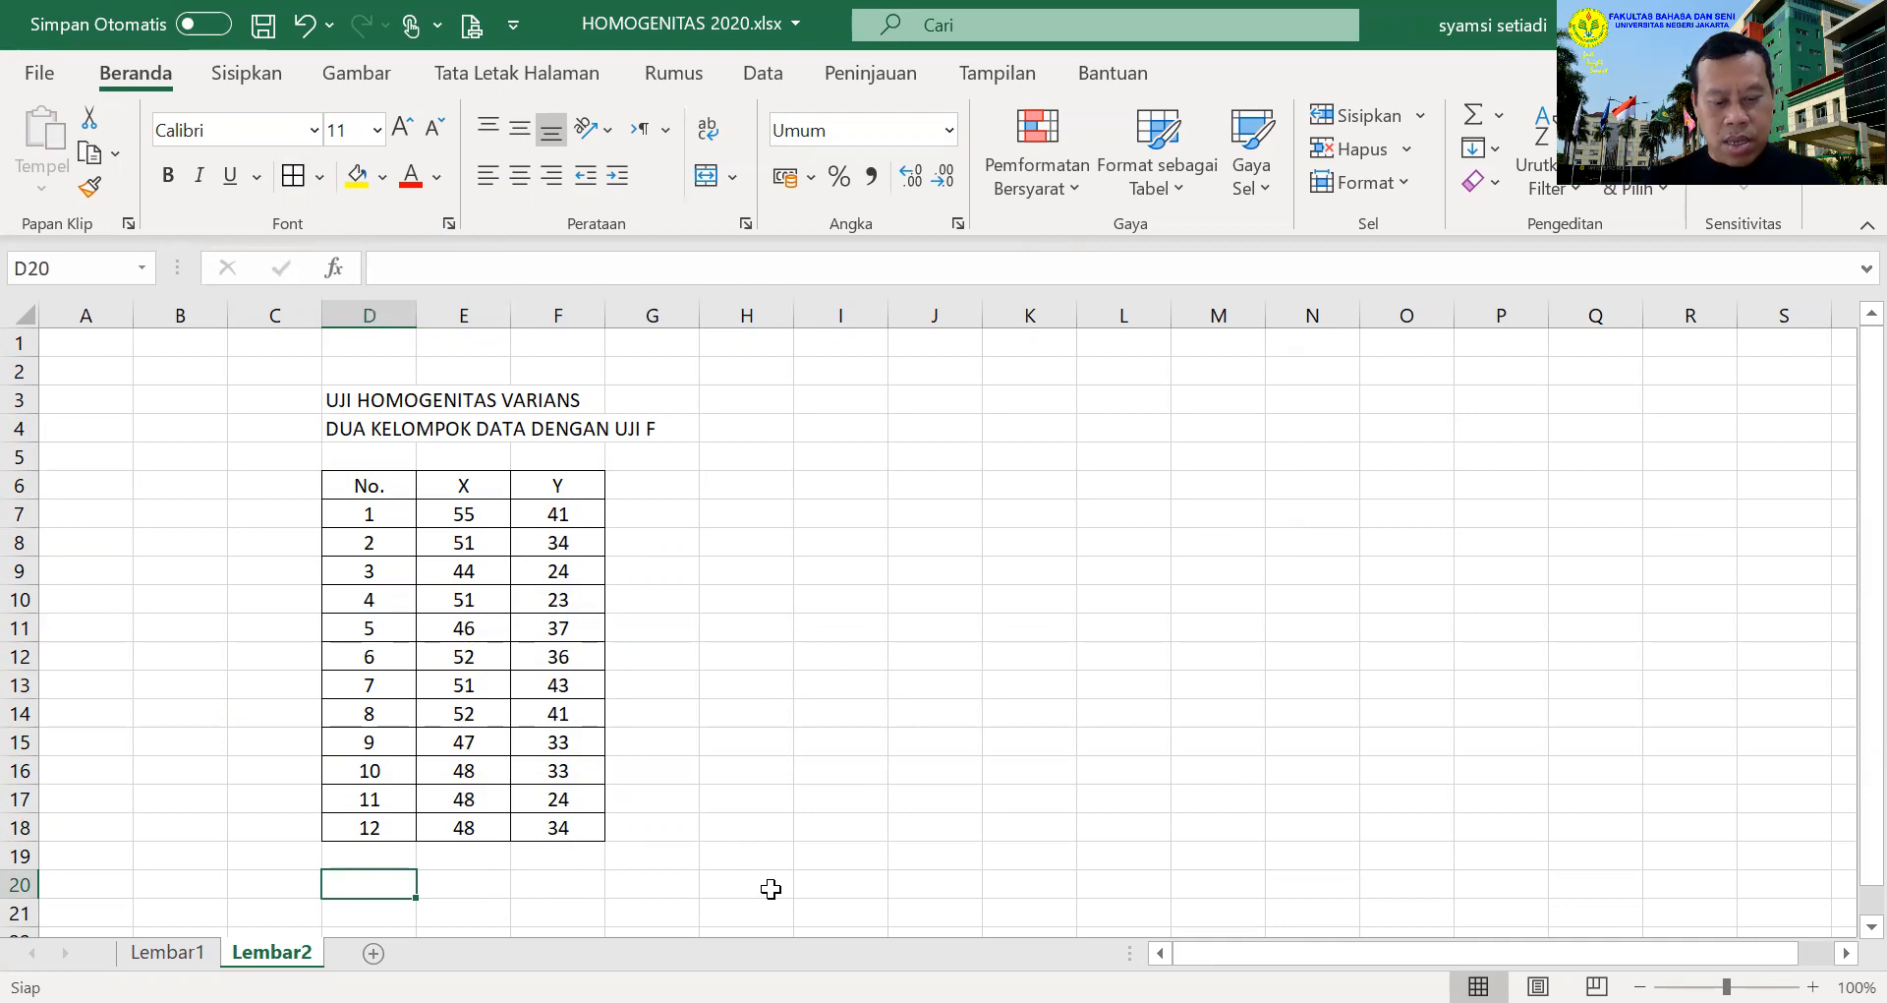
{"action": "type", "text": "VARIANS"}
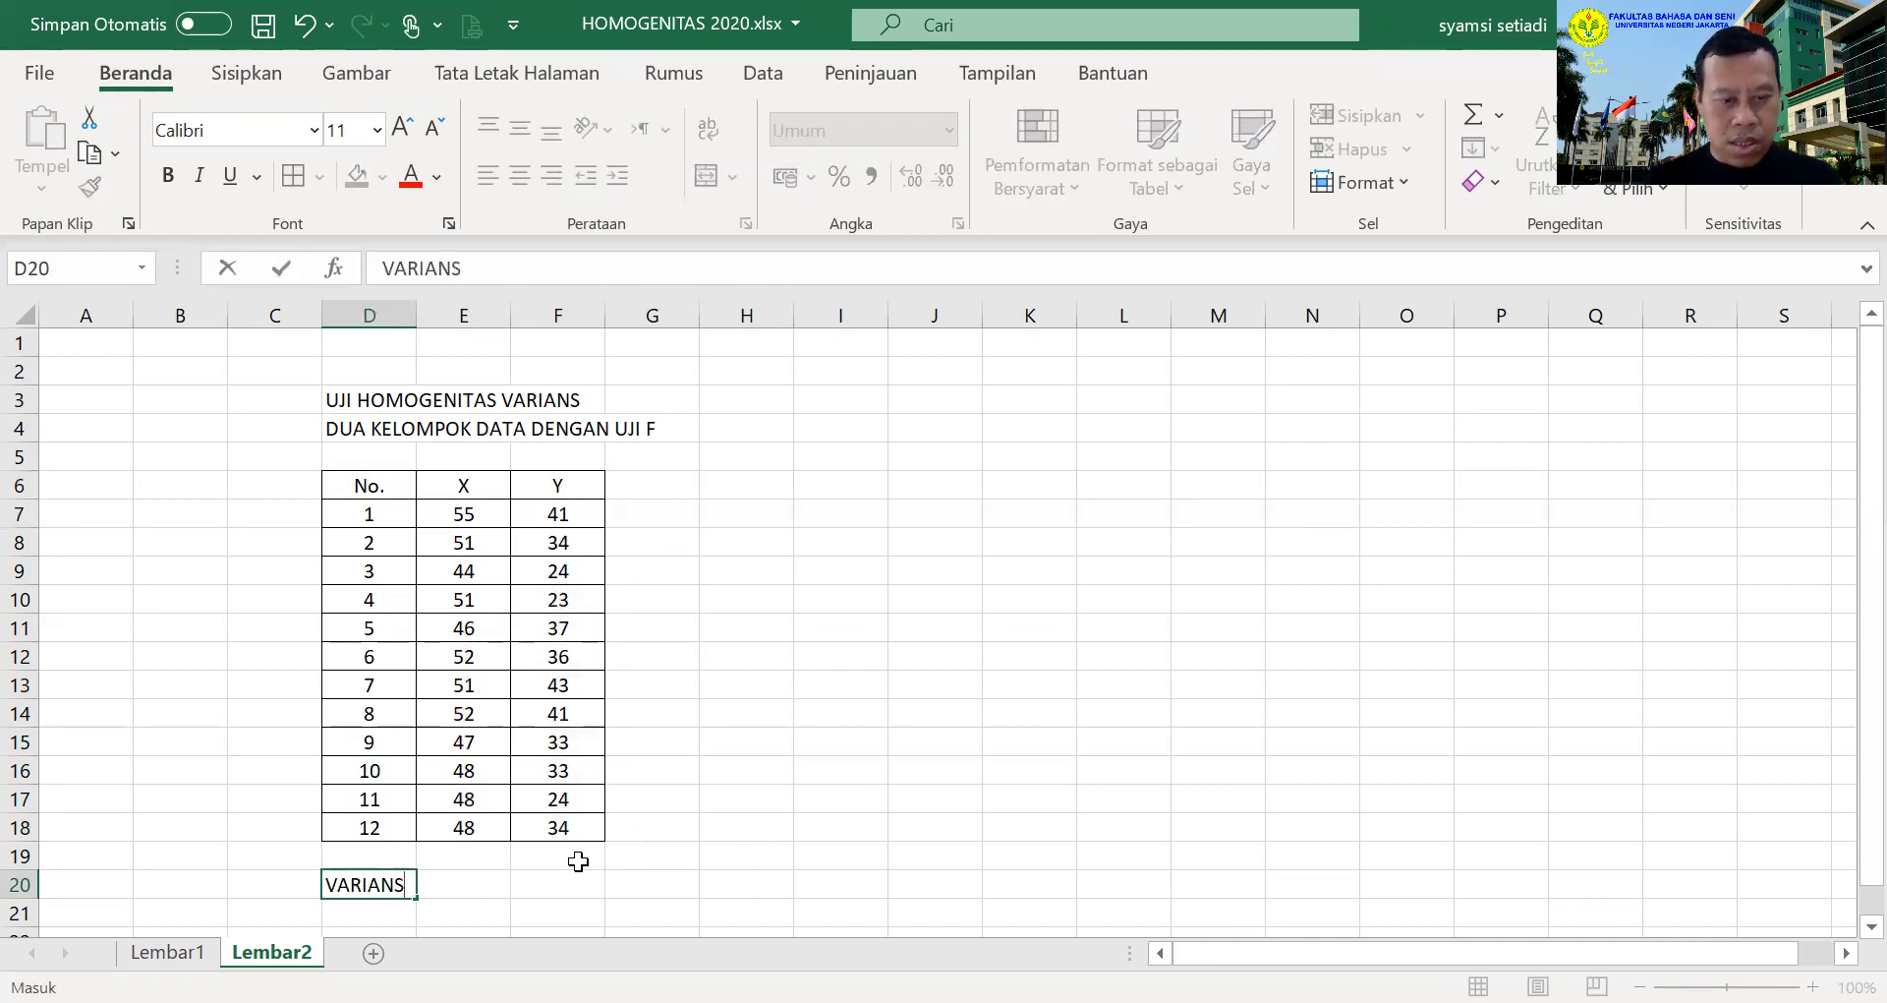
{"action": "left_click", "coordinate": [578, 859]}
Calculate the variance of X in E20 with =VAR(E7:E18) and extend the formula to F20 for Y
{"action": "left_click", "coordinate": [465, 881]}
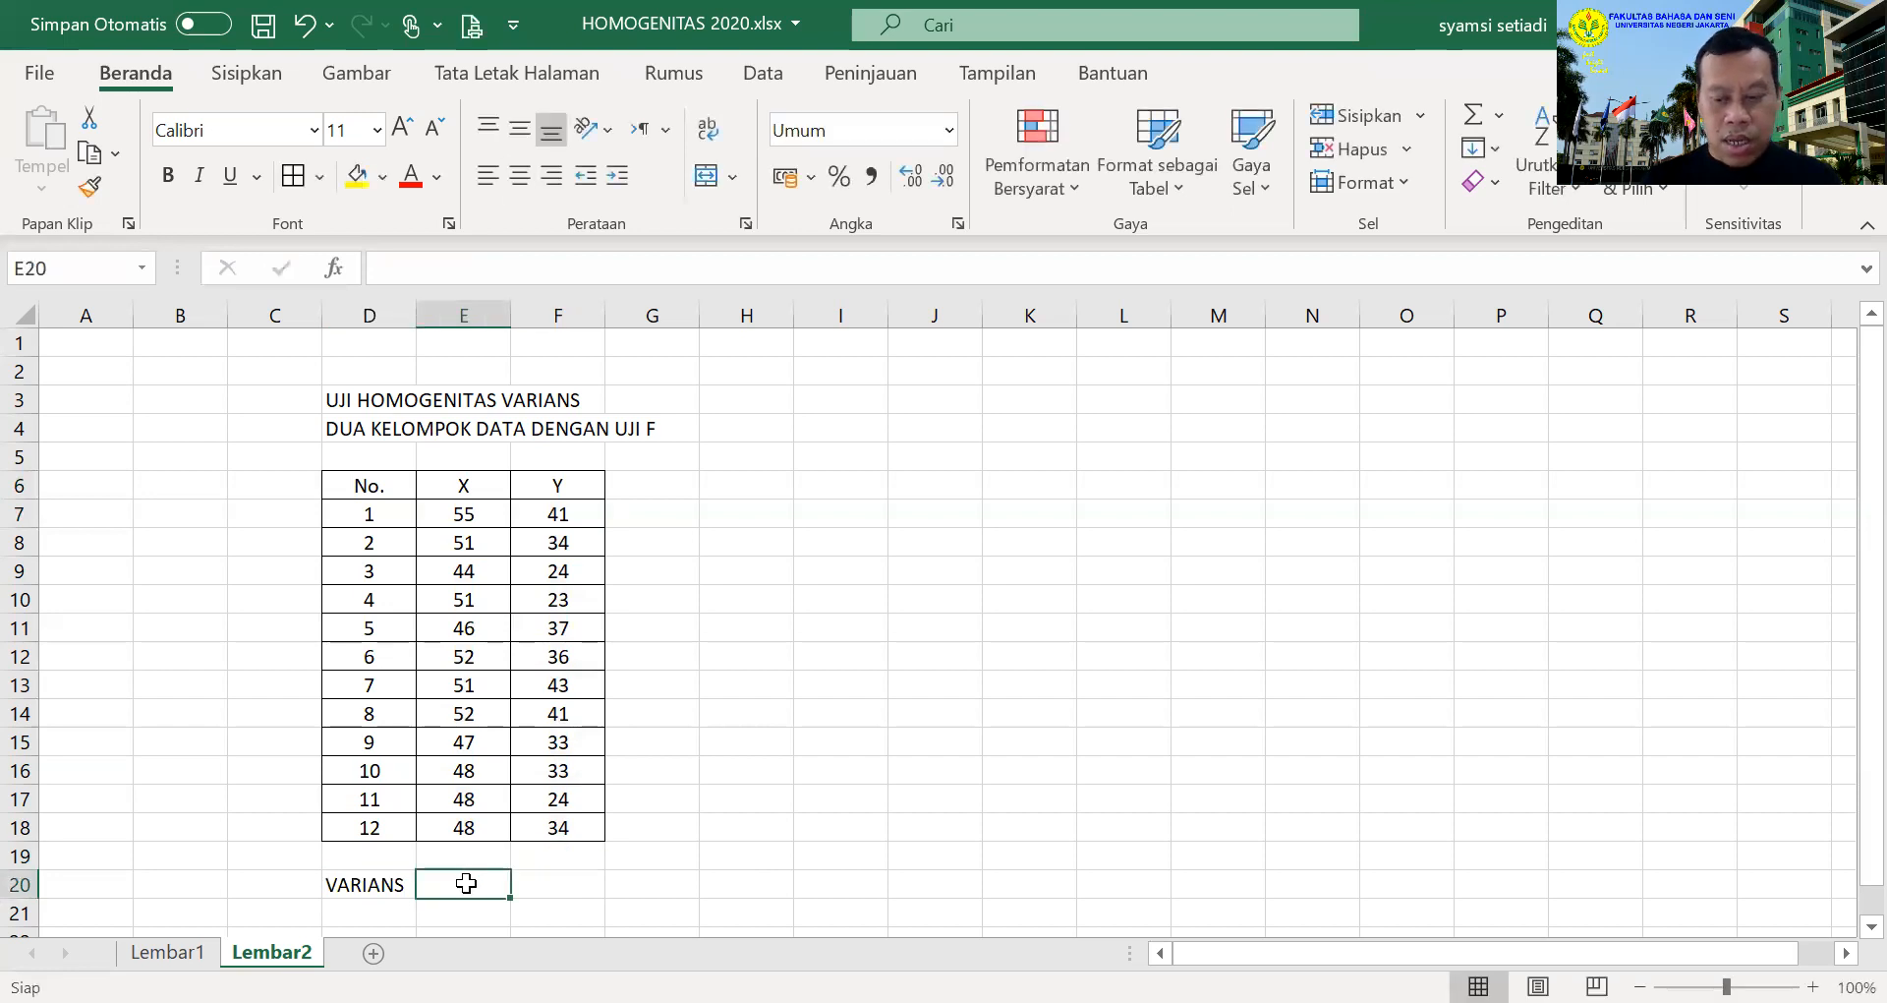
{"action": "type", "text": "="}
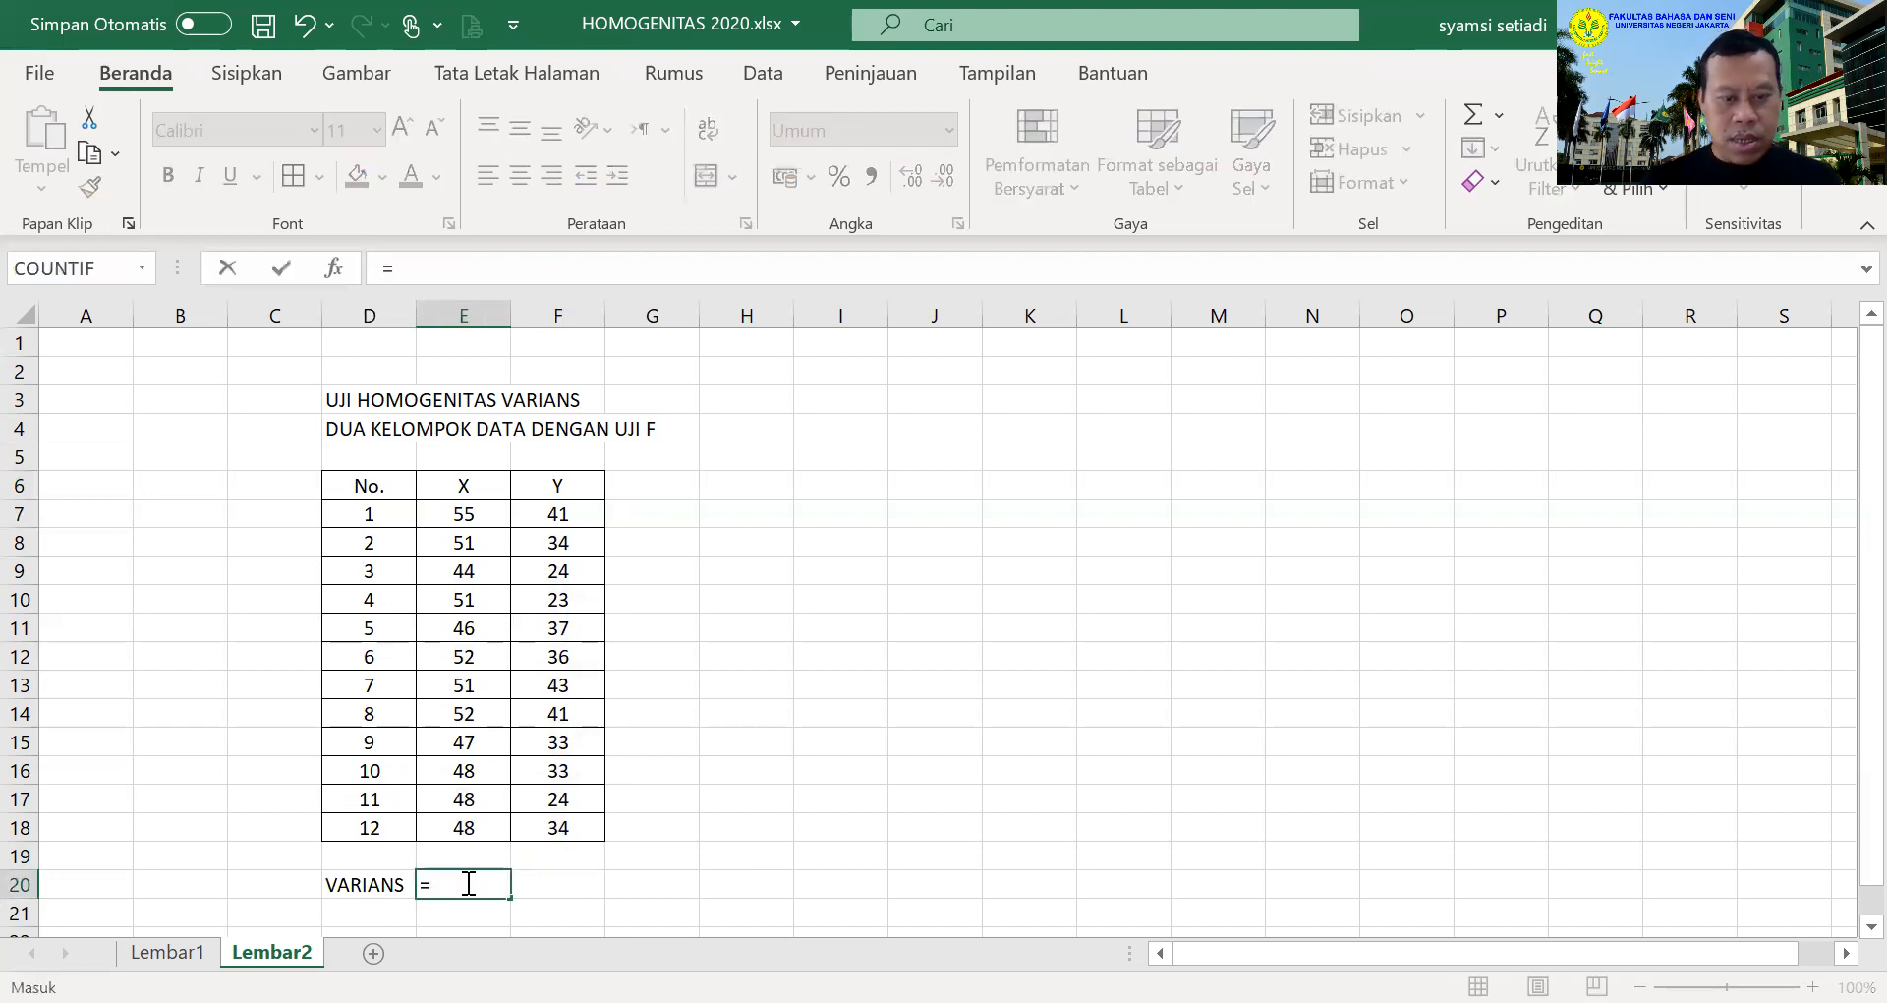
{"action": "type", "text": "VAR"}
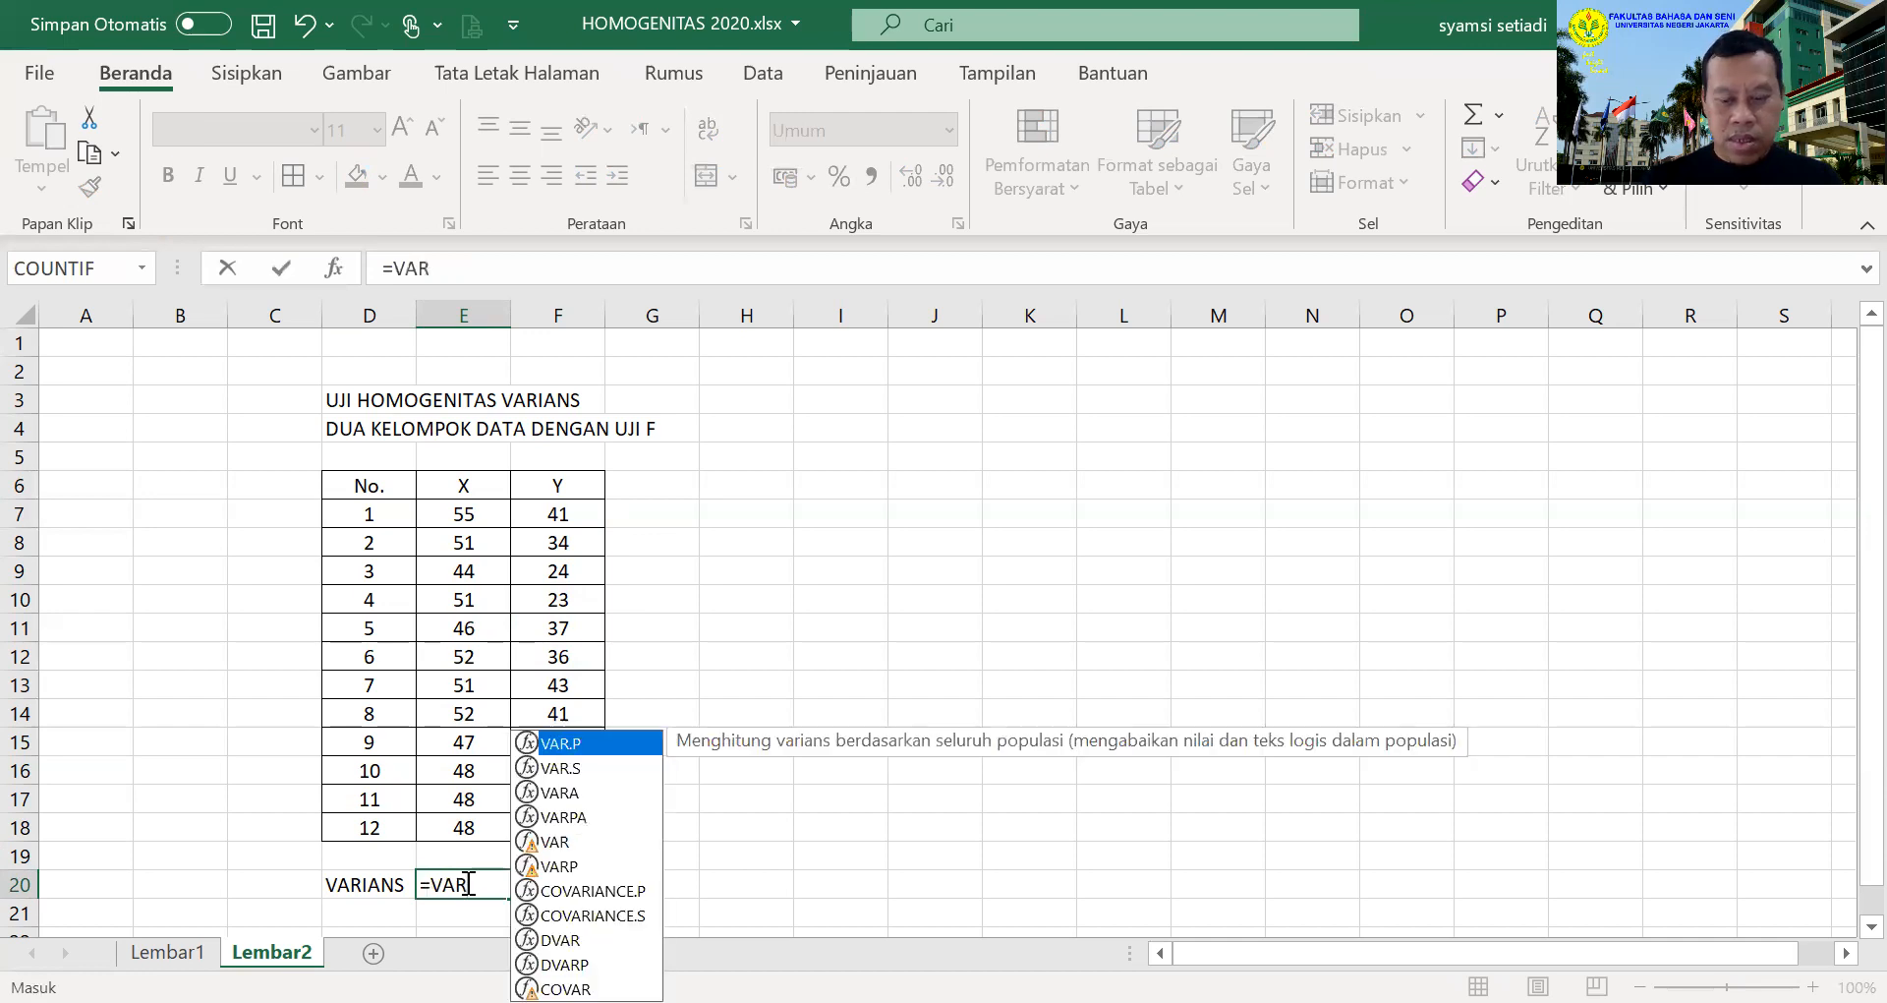
{"action": "type", "text": "("}
{"action": "left_click_drag", "start_coordinate": [476, 514], "coordinate": [470, 828]}
{"action": "left_click", "coordinate": [281, 268]}
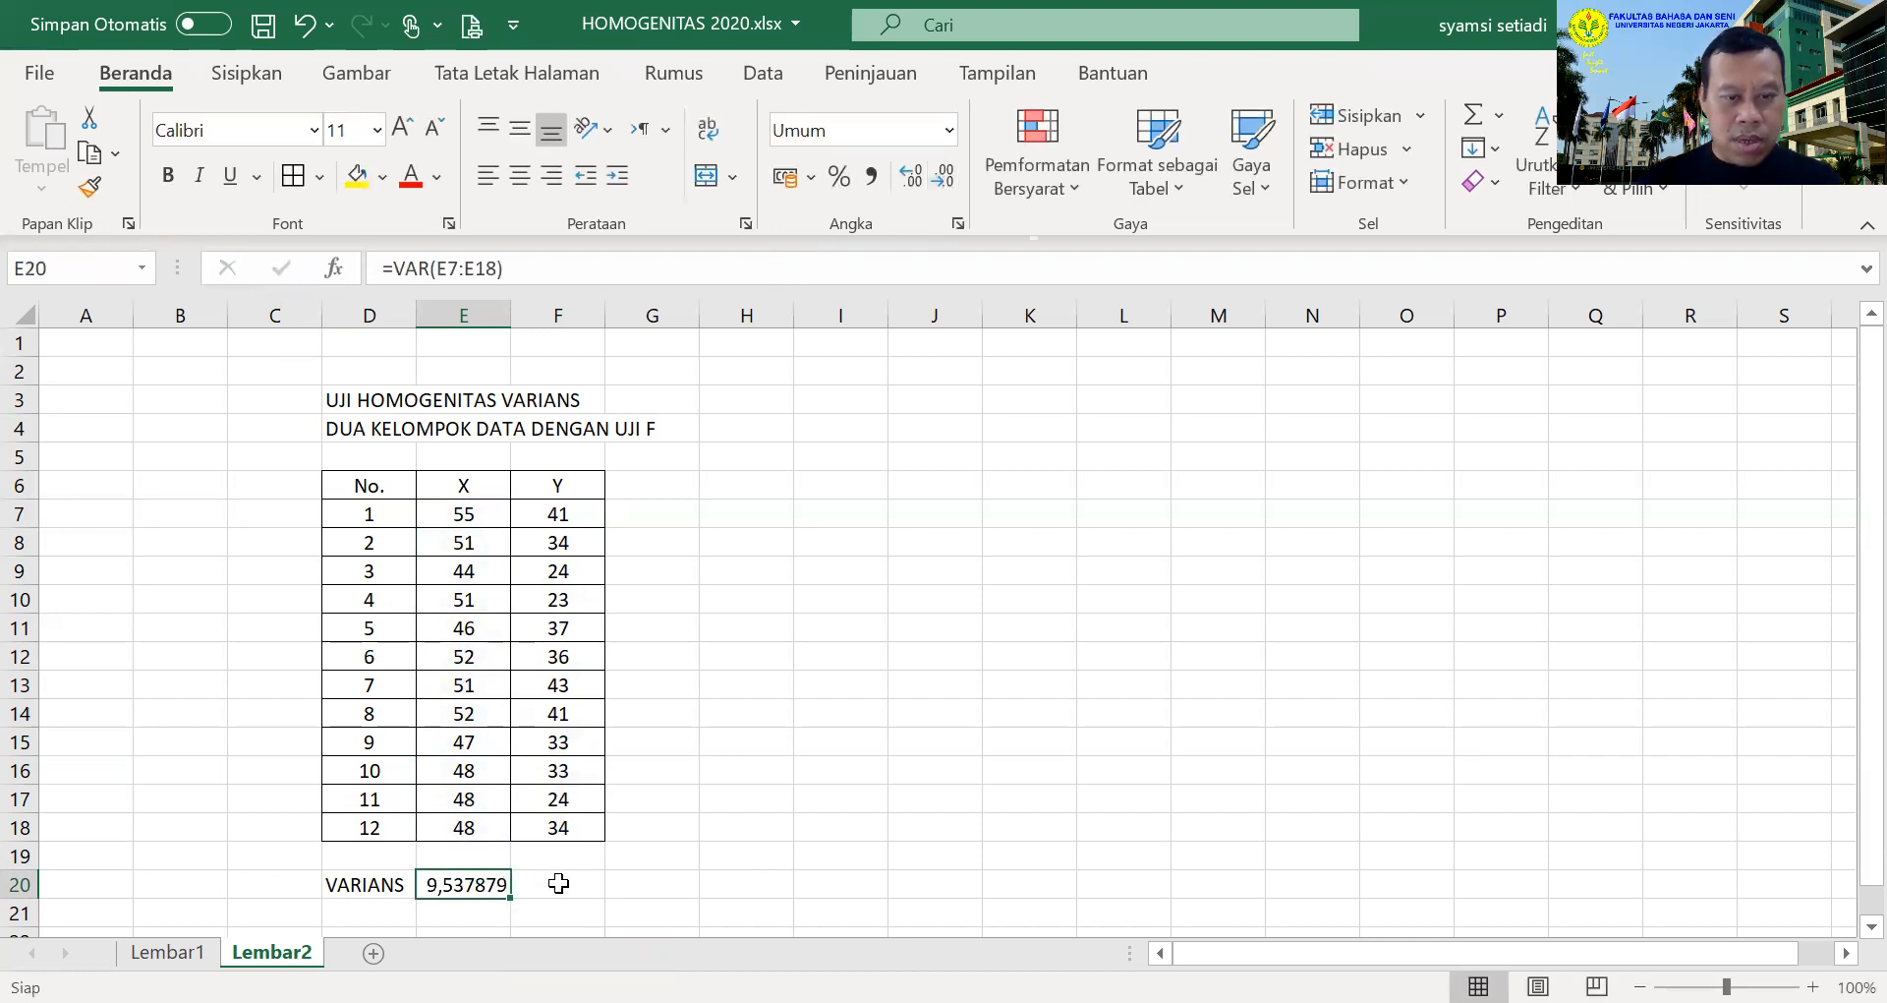
{"action": "left_click", "coordinate": [558, 883]}
{"action": "left_click", "coordinate": [476, 888]}
{"action": "left_click_drag", "start_coordinate": [509, 896], "coordinate": [576, 889]}
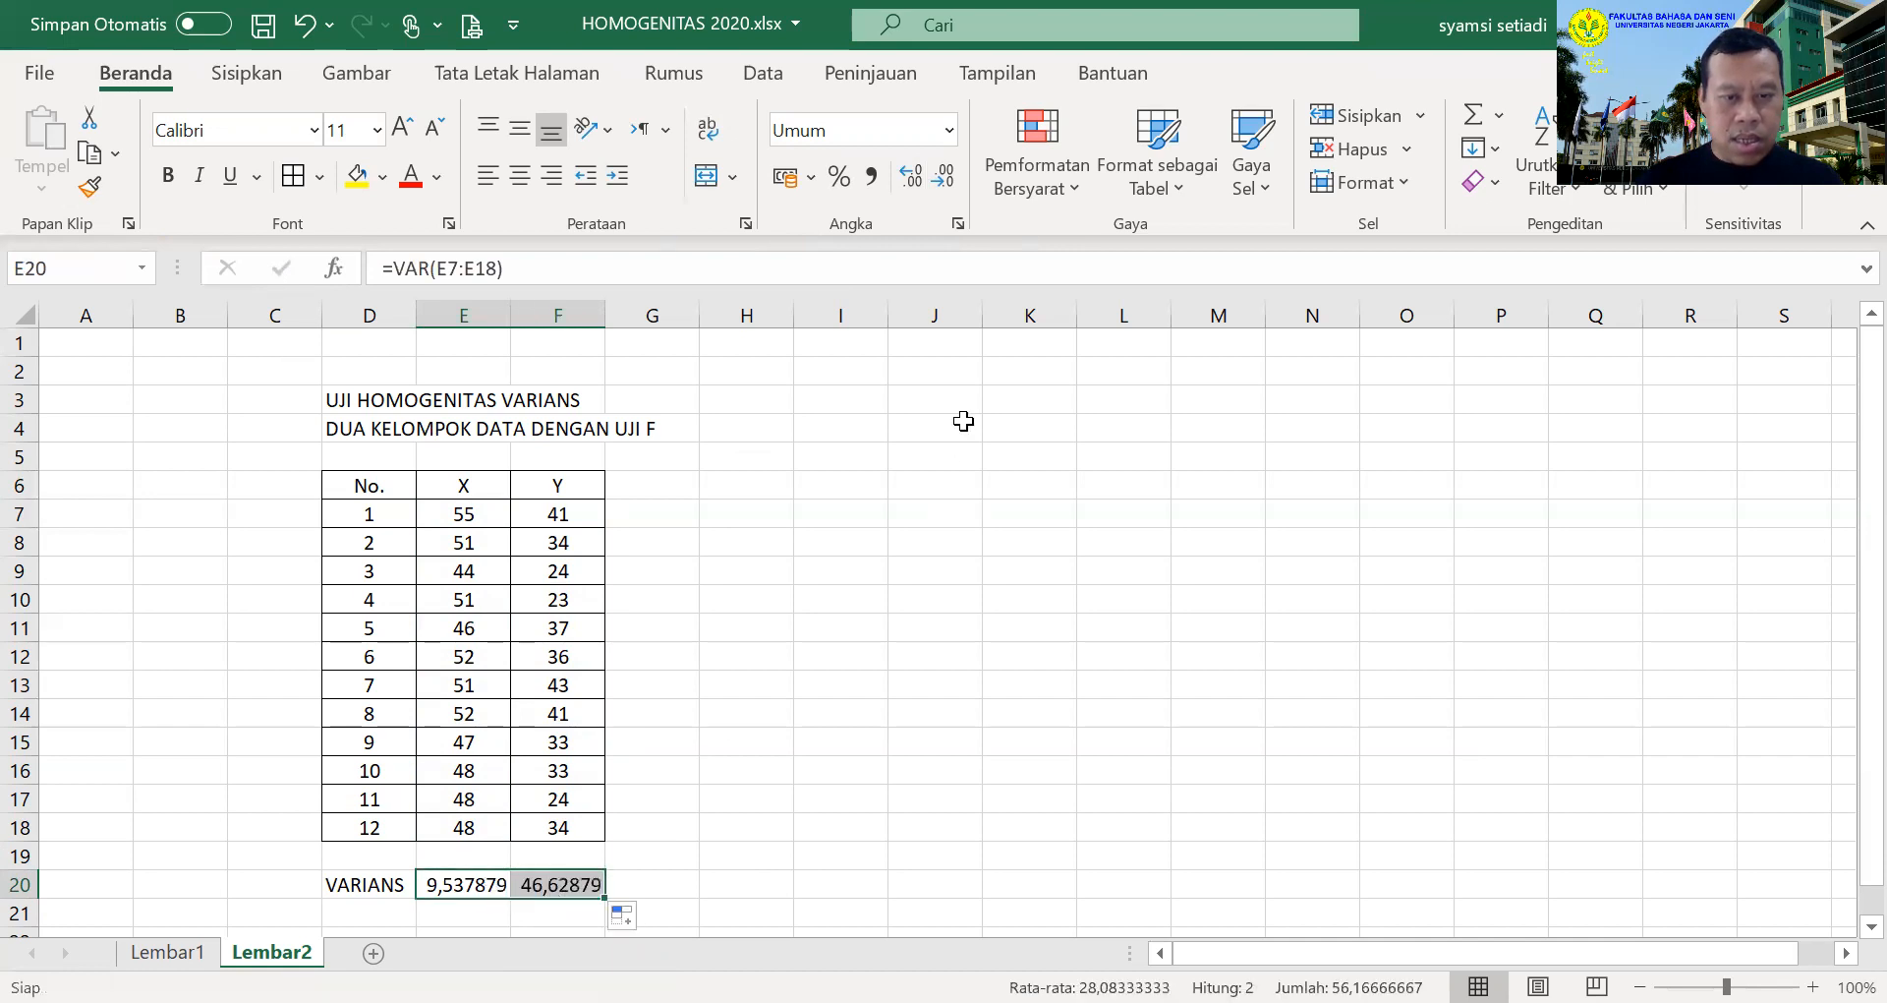
Format the two variances in E20:F20 to two decimal places and centre them
{"action": "left_click", "coordinate": [939, 177]}
{"action": "left_click", "coordinate": [936, 179]}
{"action": "left_click", "coordinate": [936, 178]}
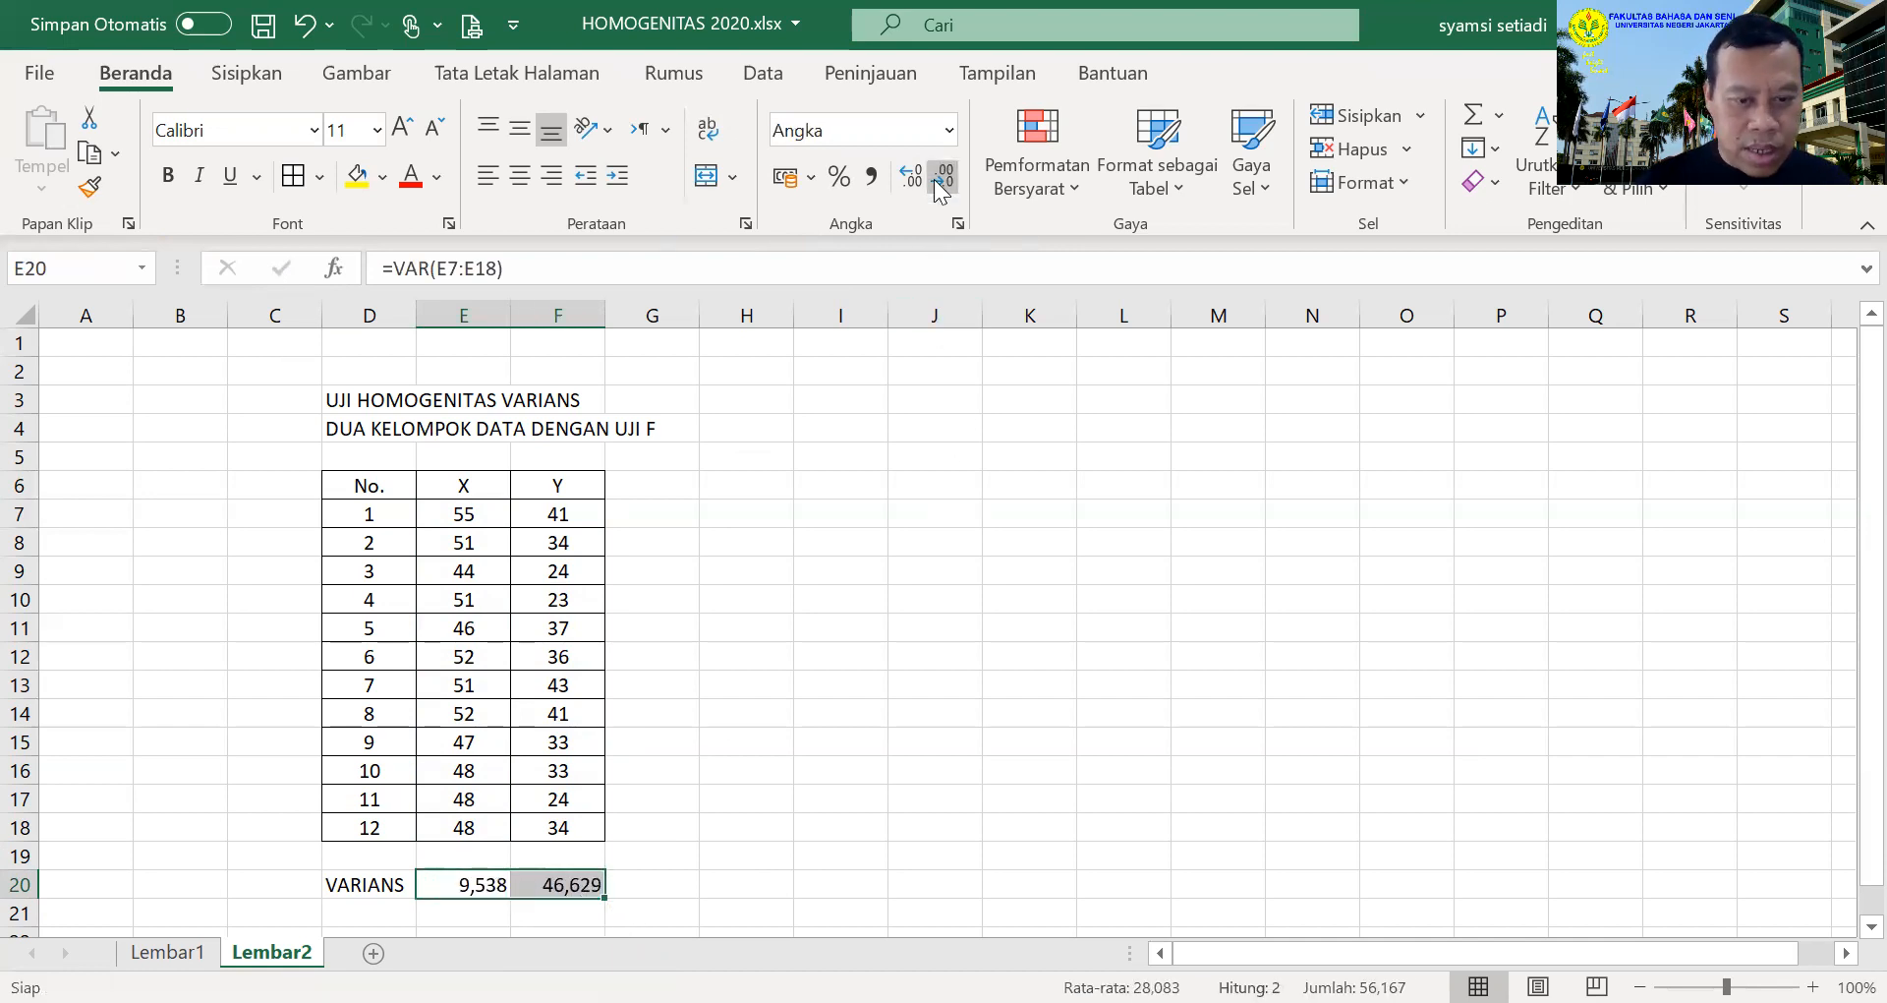
{"action": "left_click", "coordinate": [934, 178]}
{"action": "left_click", "coordinate": [519, 175]}
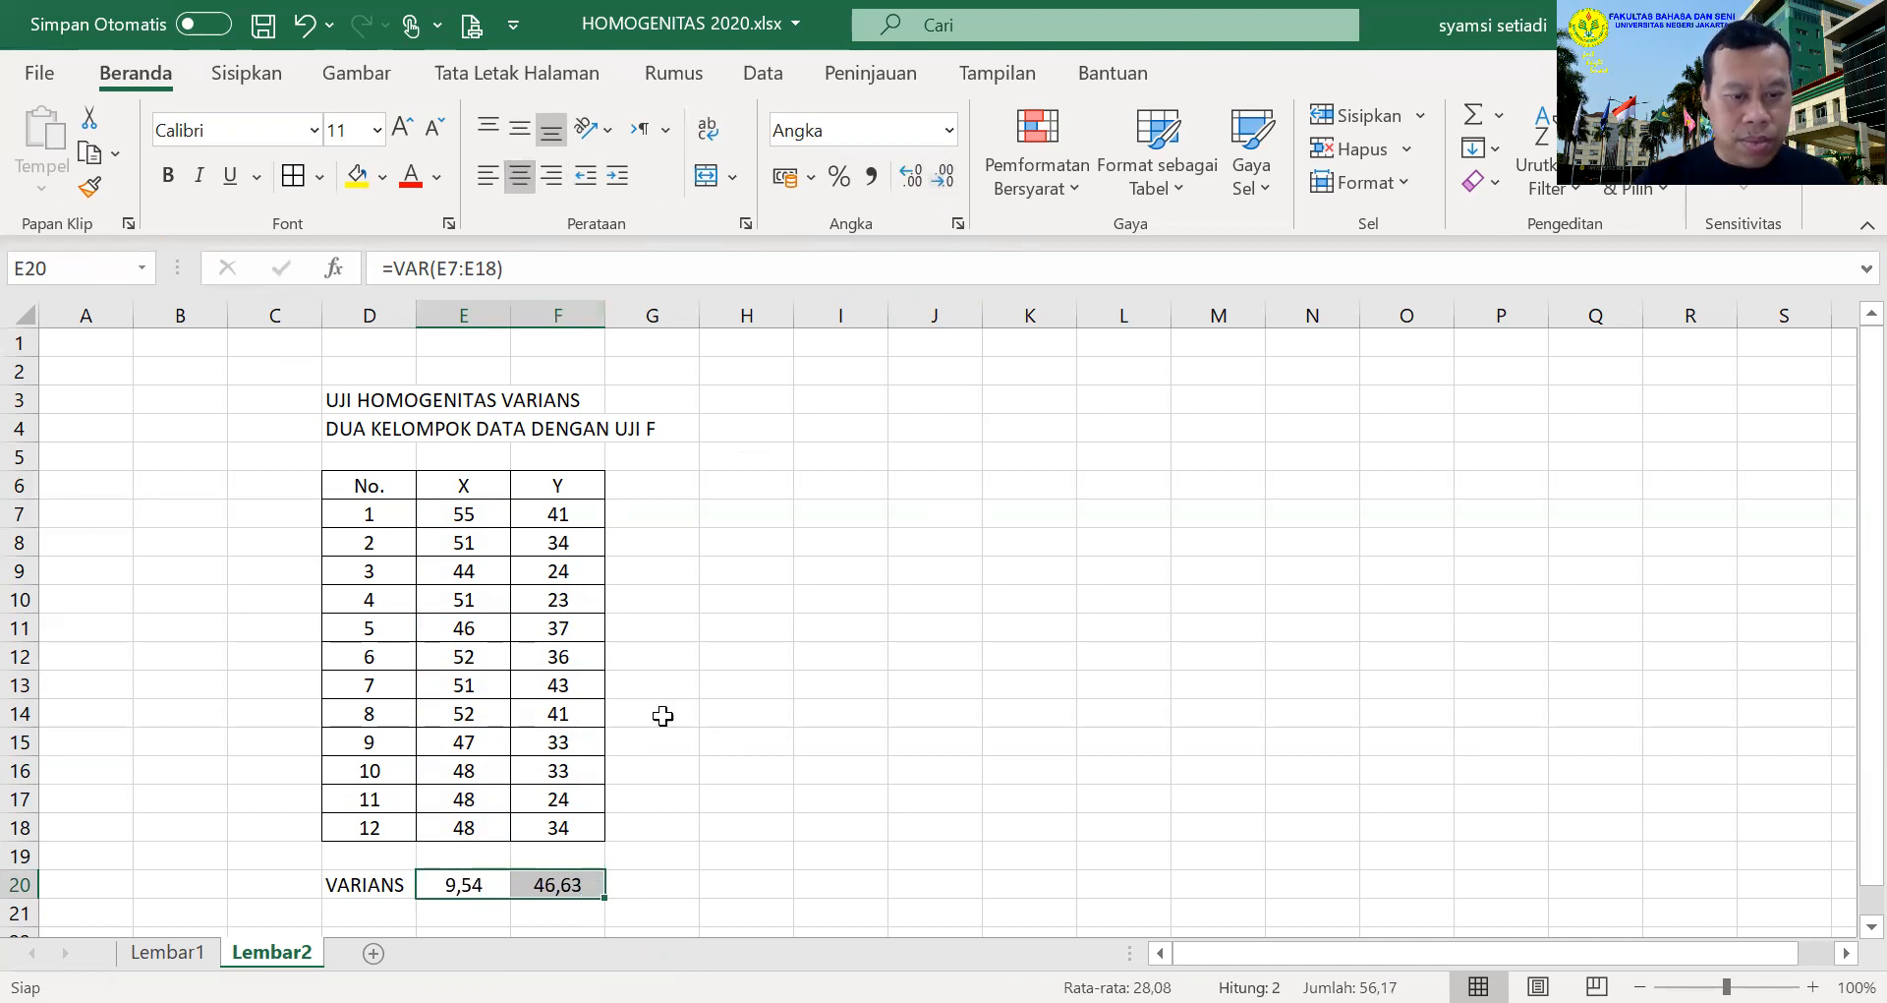
{"action": "left_click", "coordinate": [709, 708]}
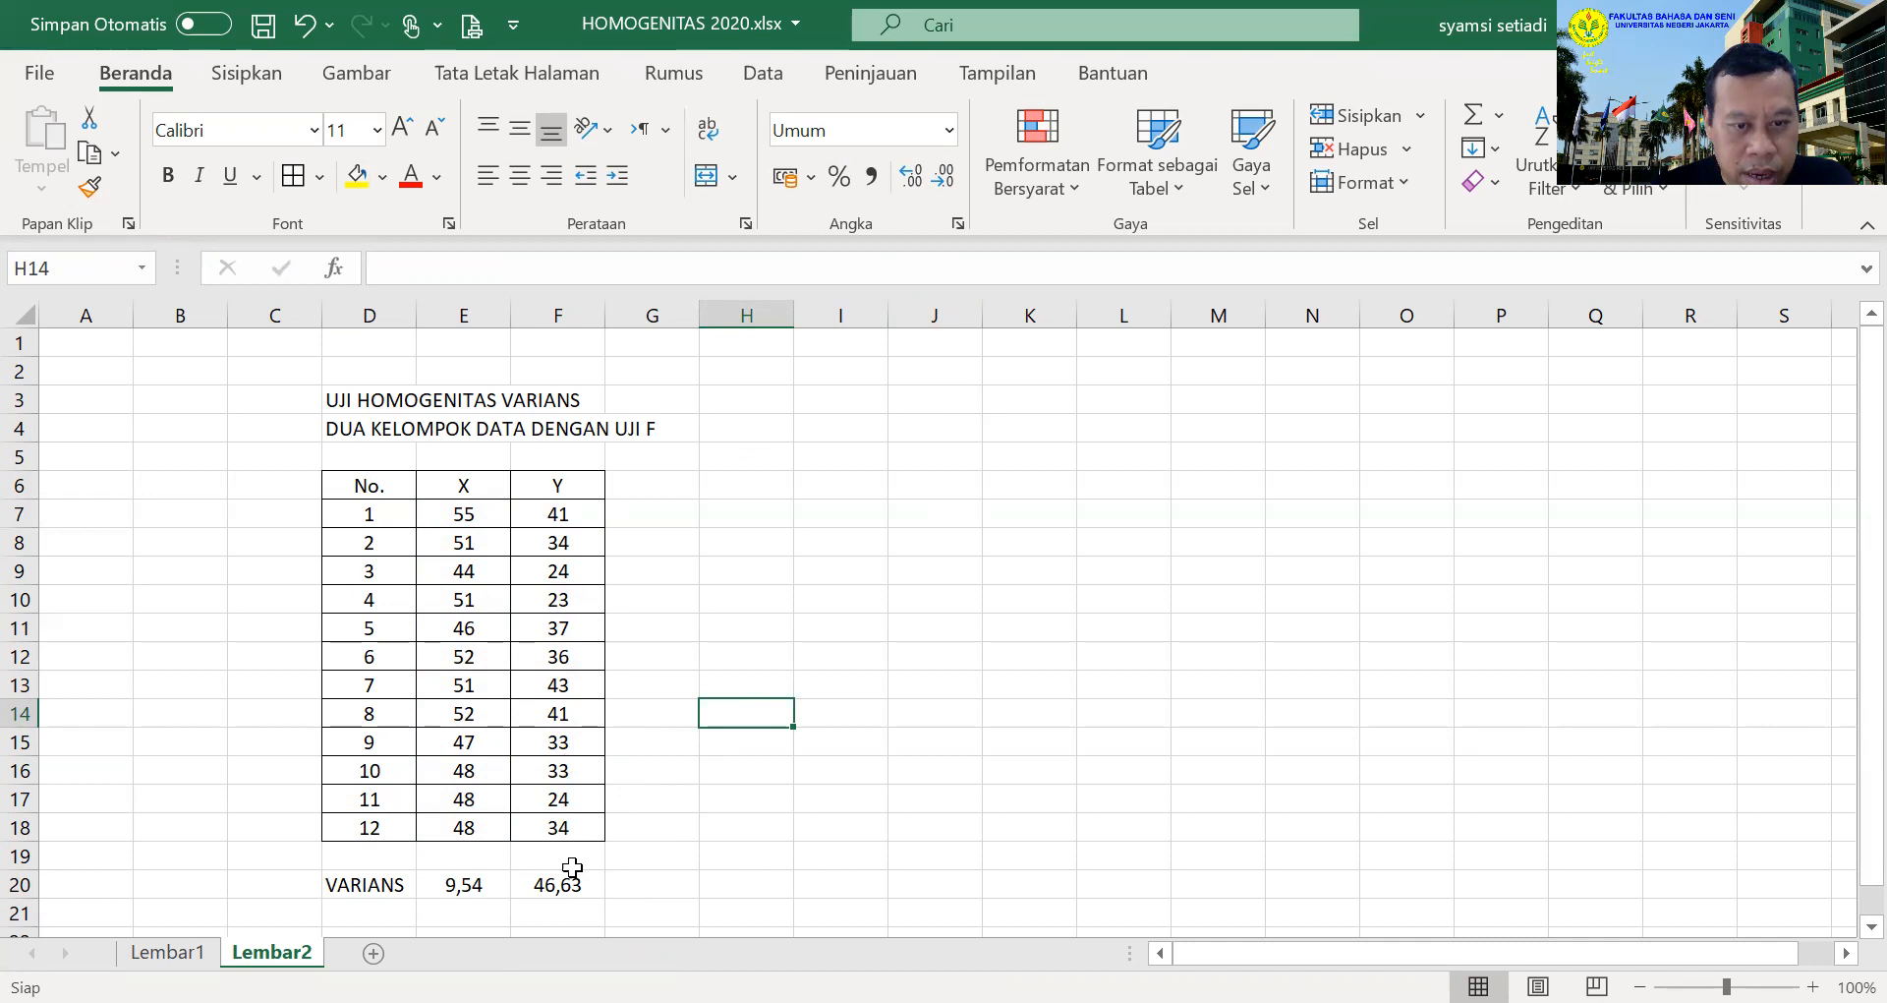
Label cell D22, two rows below the variance label, UJI F
{"action": "scroll", "coordinate": [572, 897], "scroll_direction": "down", "scroll_amount": 1}
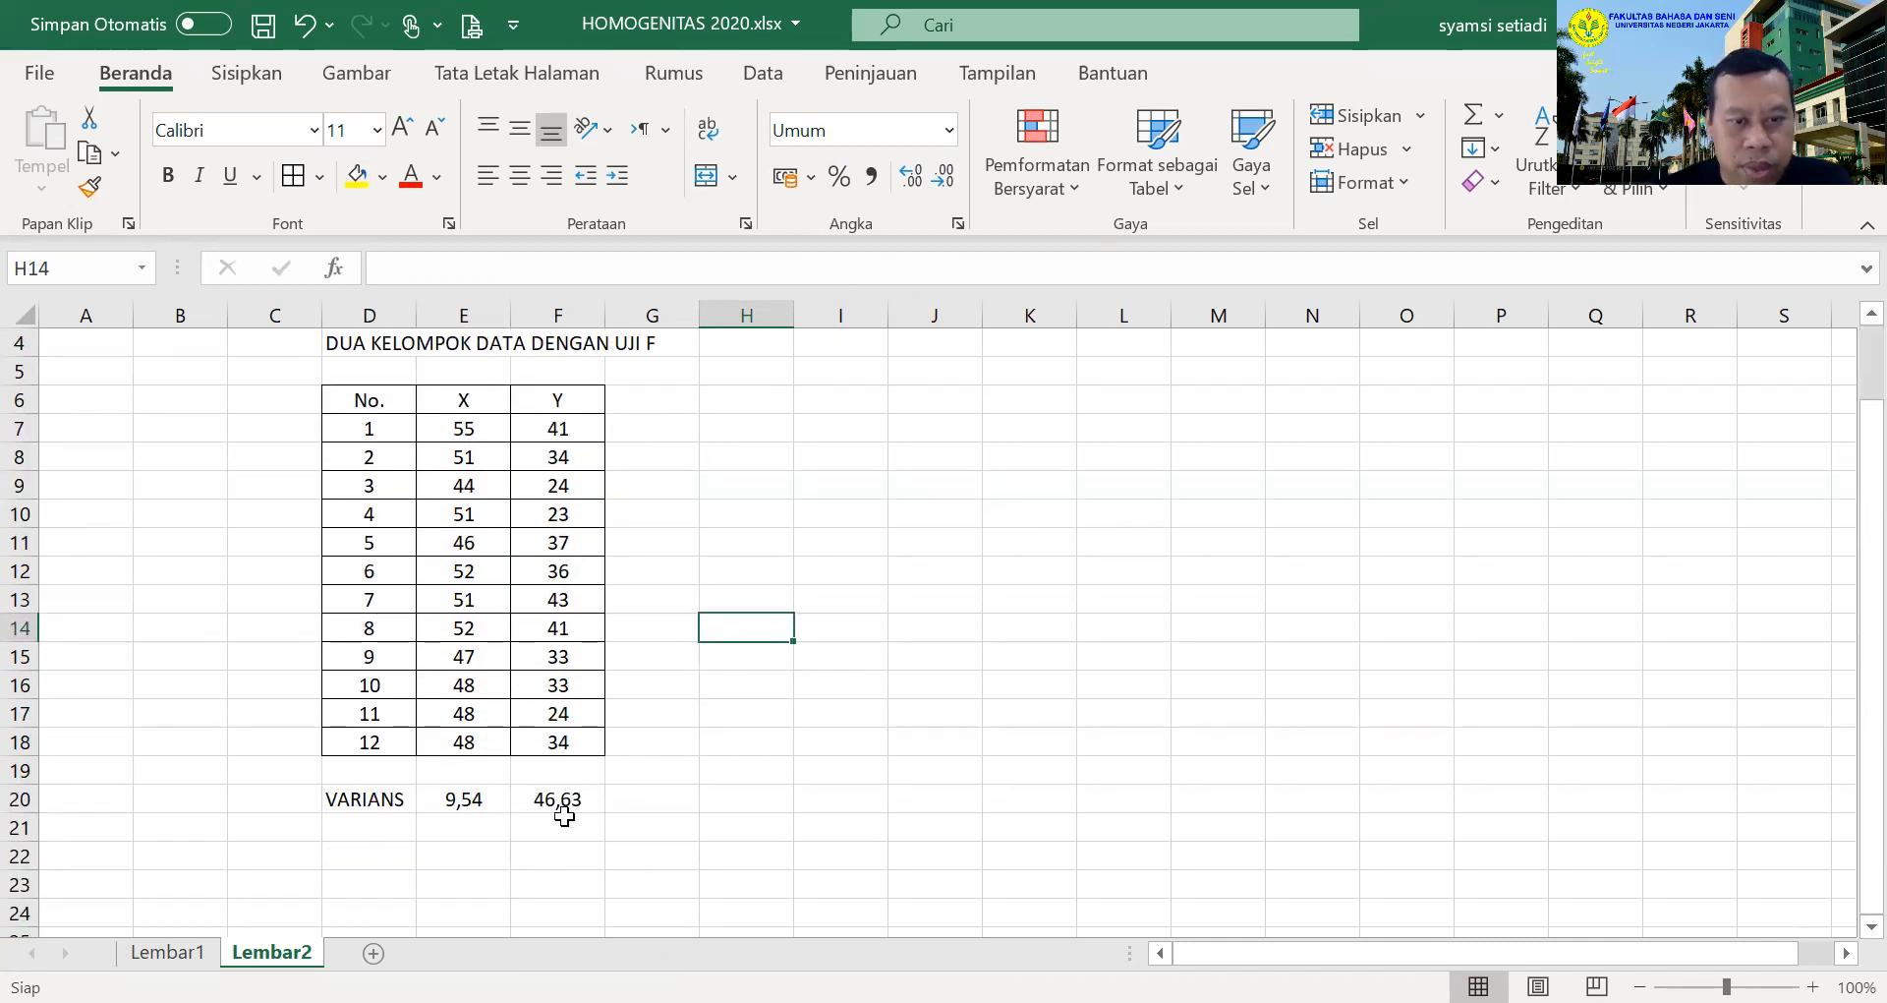
{"action": "left_click", "coordinate": [528, 835]}
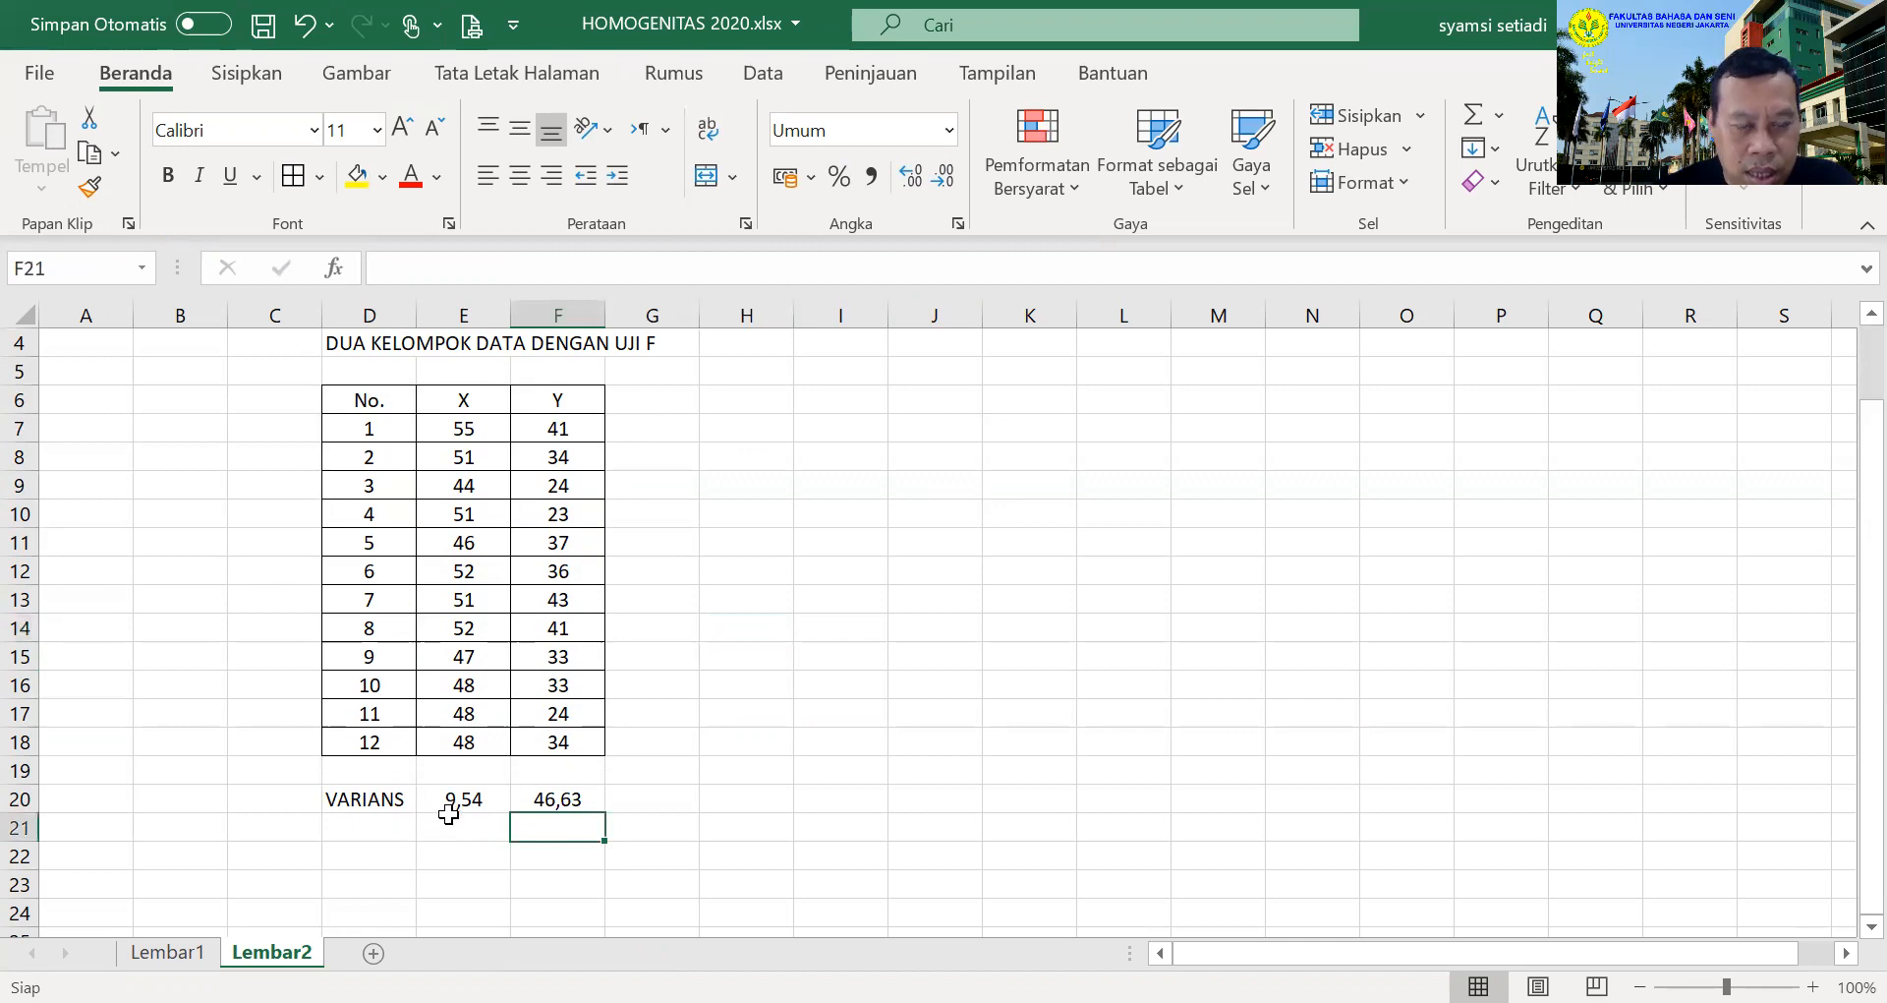
{"action": "left_click", "coordinate": [393, 855]}
{"action": "type", "text": "UJI F"}
{"action": "key", "text": "Tab"}
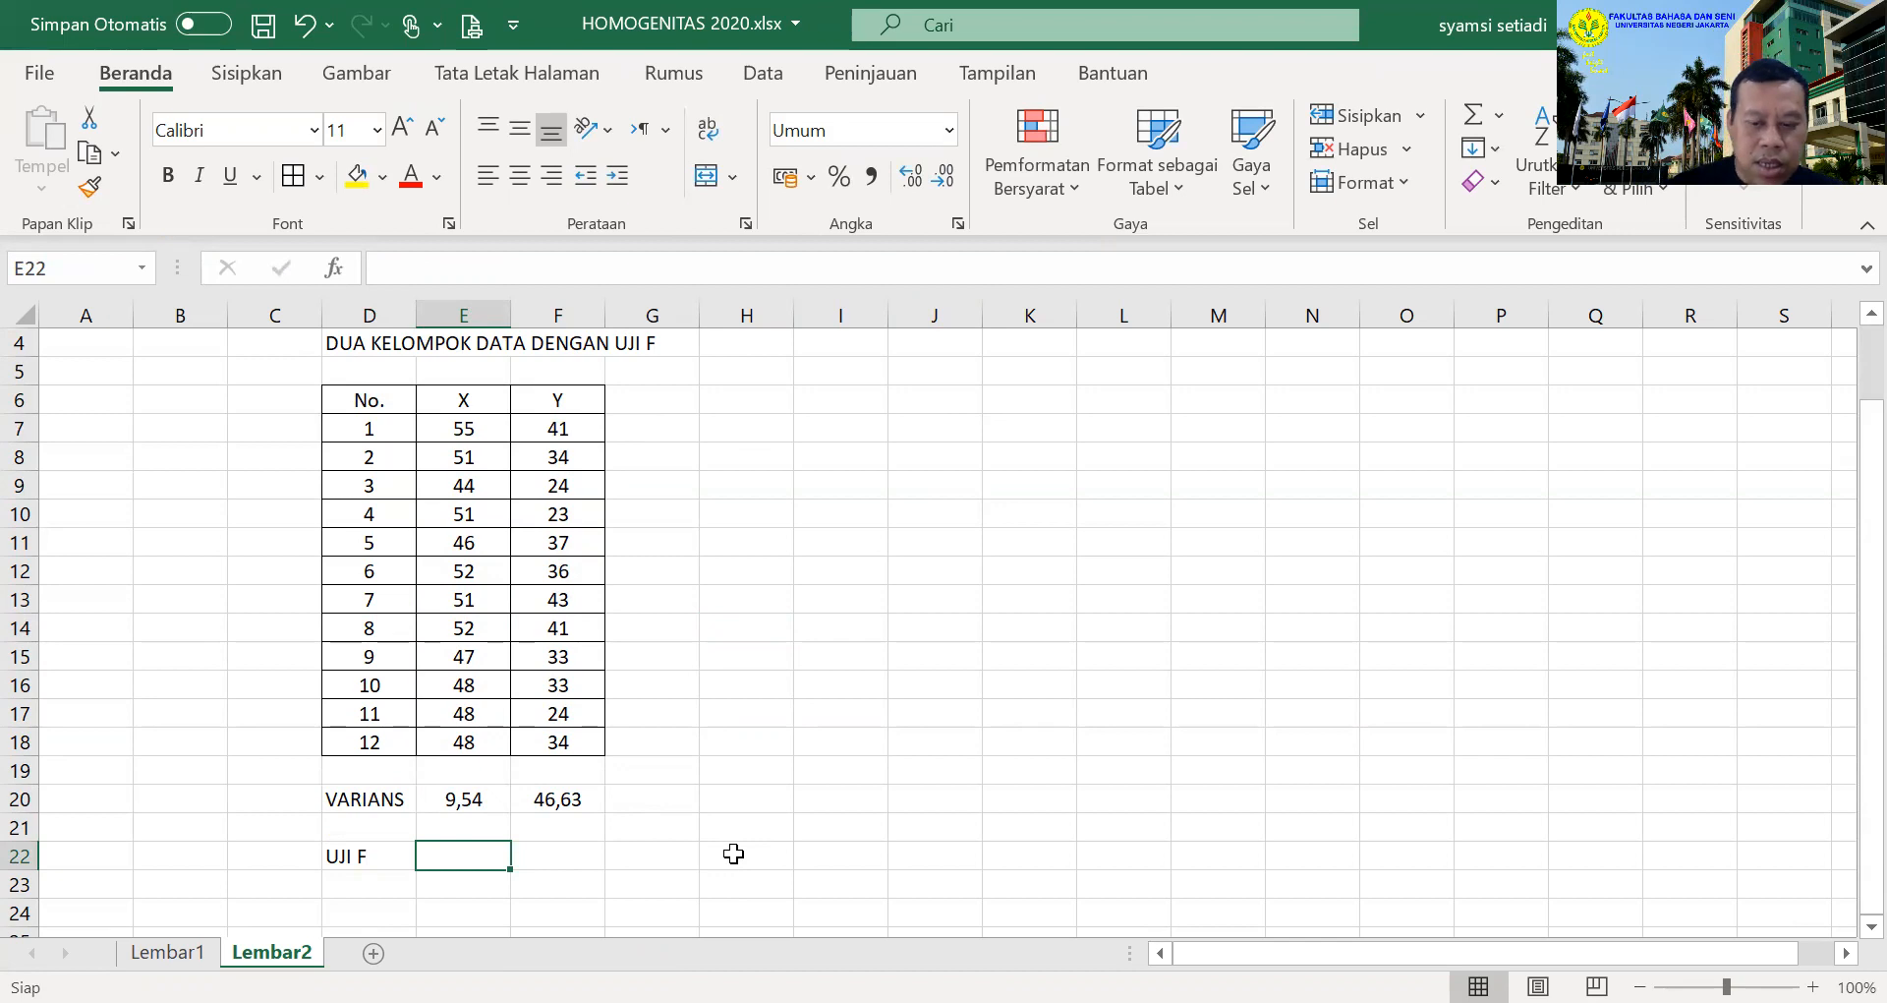
Calculate the F value in E22 by dividing the Y variance by the X variance with =F20/E20
{"action": "type", "text": "="}
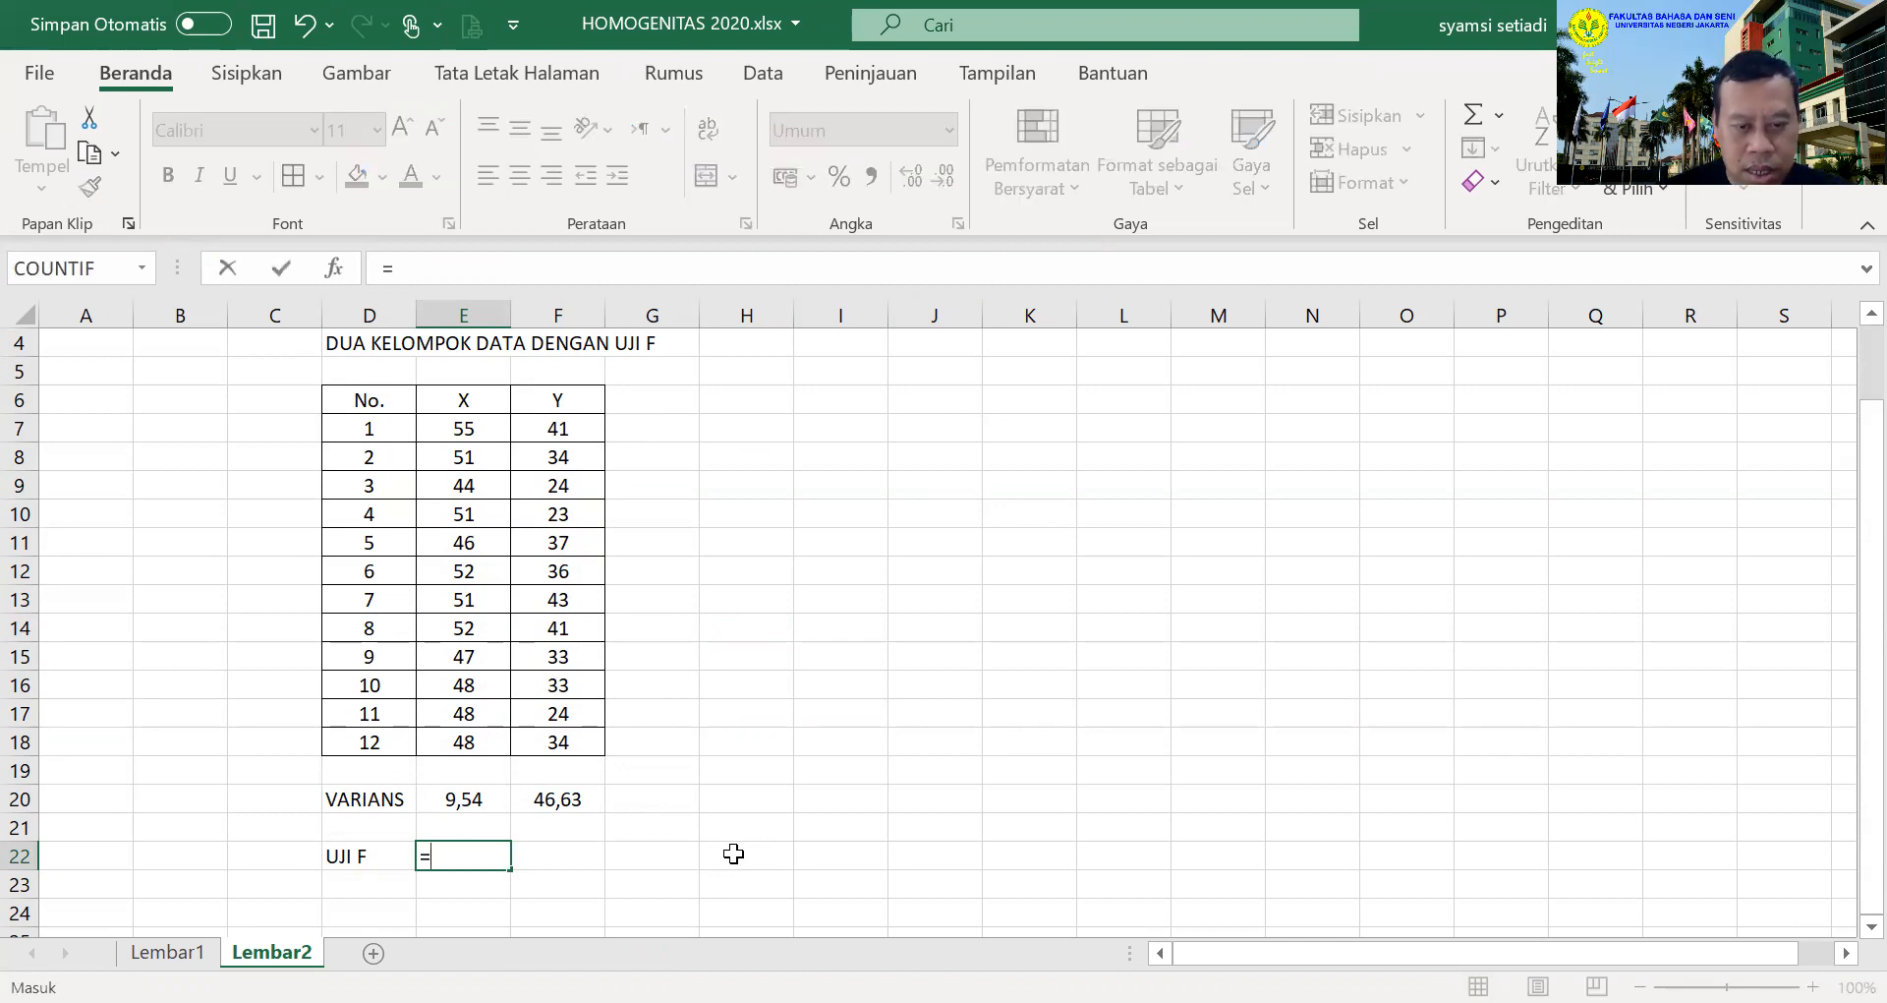
{"action": "left_click", "coordinate": [555, 795]}
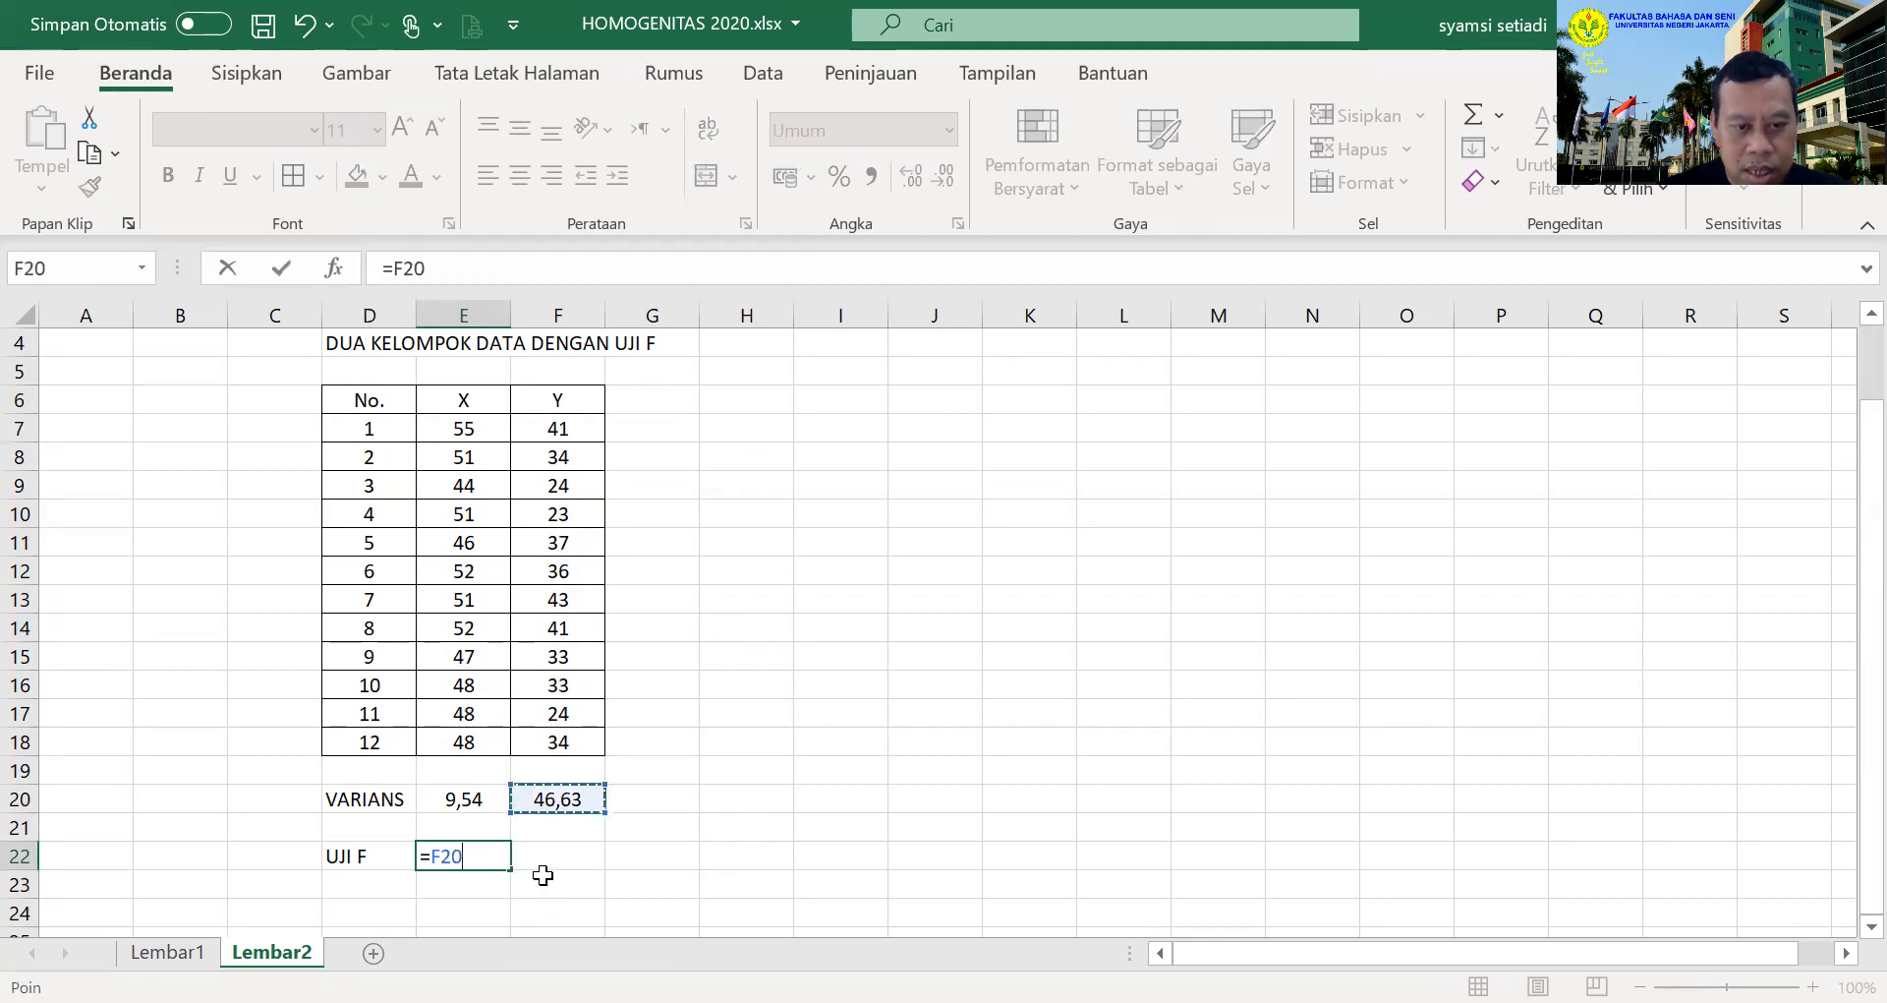
{"action": "type", "text": "/"}
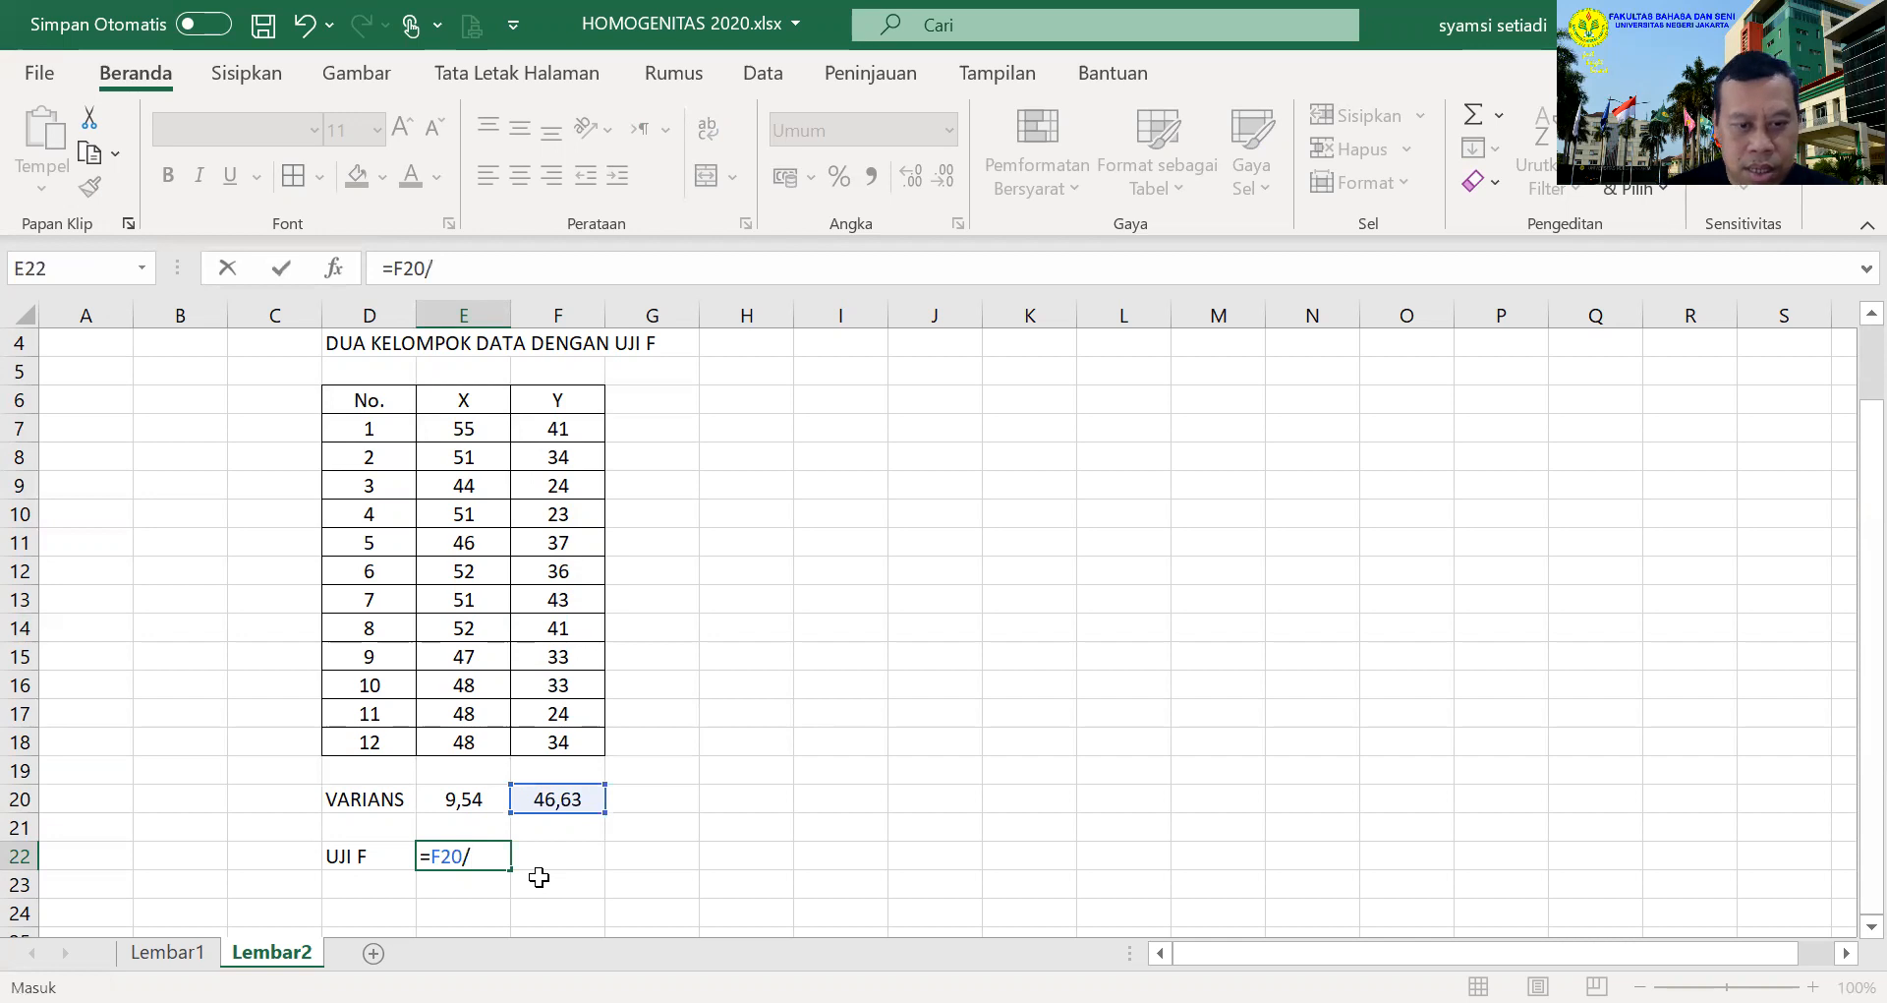
{"action": "left_click", "coordinate": [470, 801]}
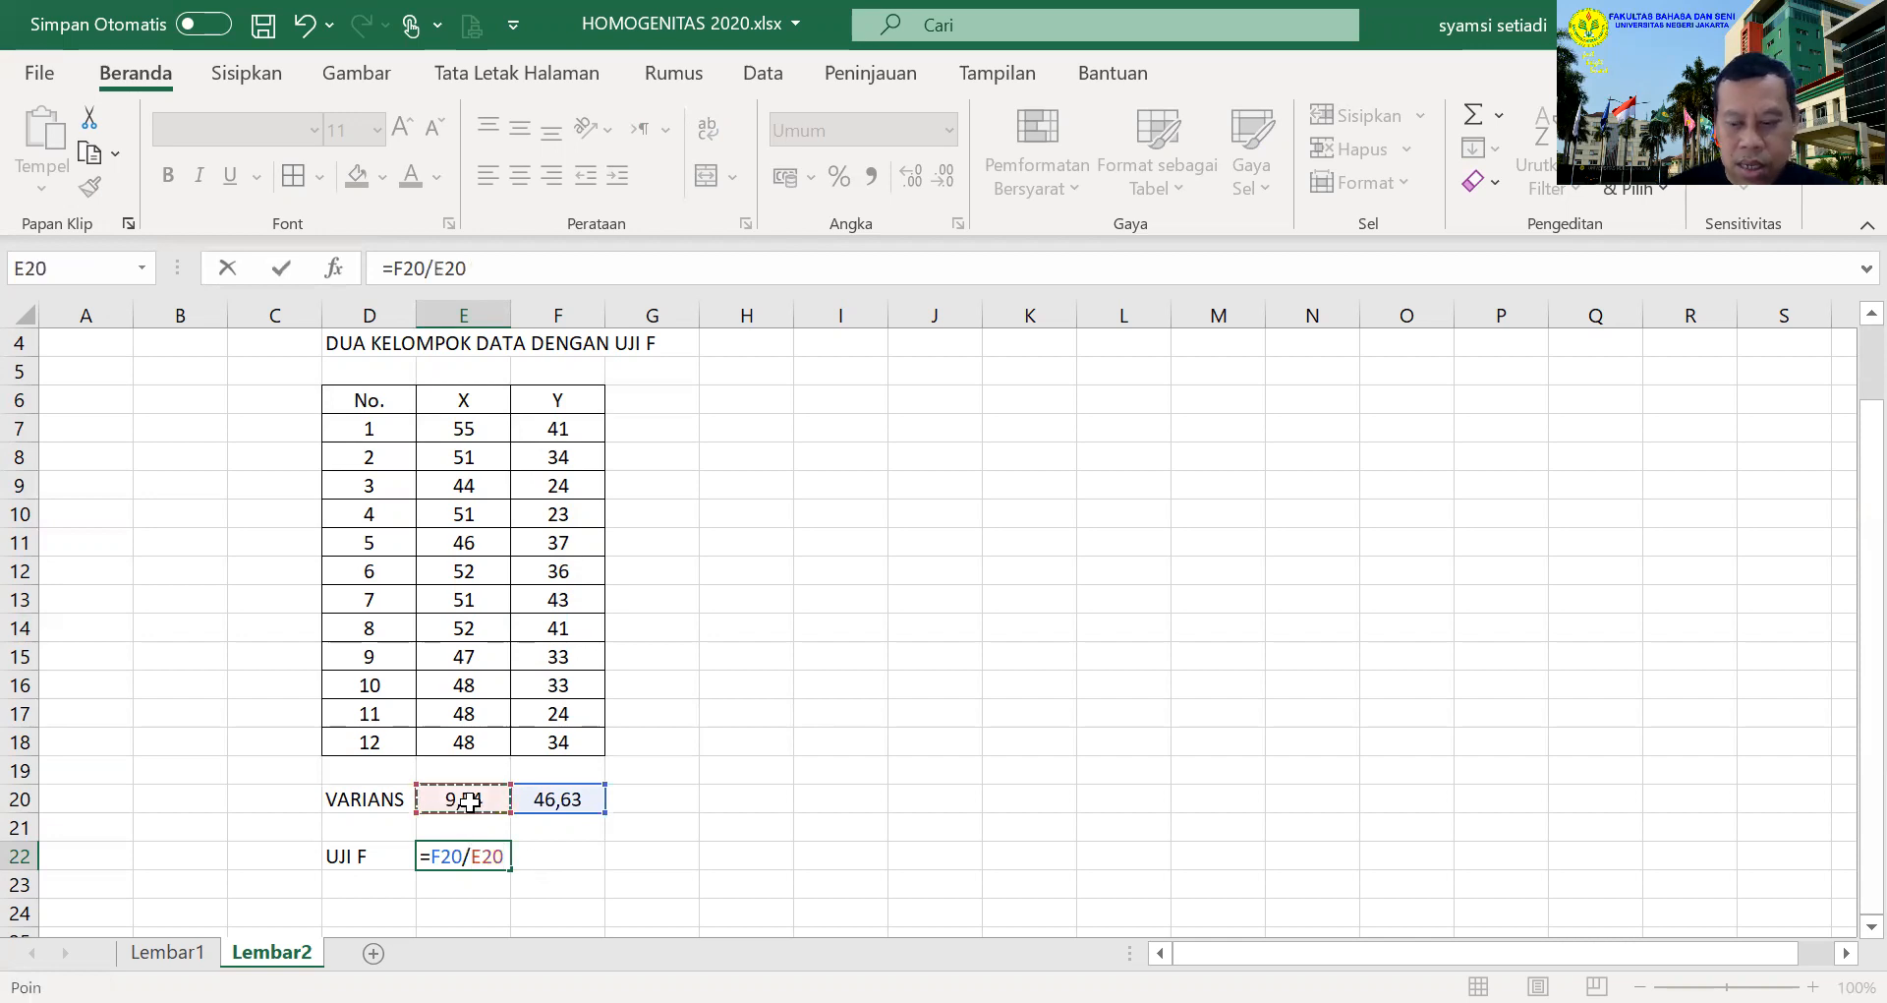
{"action": "key", "text": "Return"}
Format the F value in E22 to two decimal places and centre it
{"action": "left_click", "coordinate": [464, 857]}
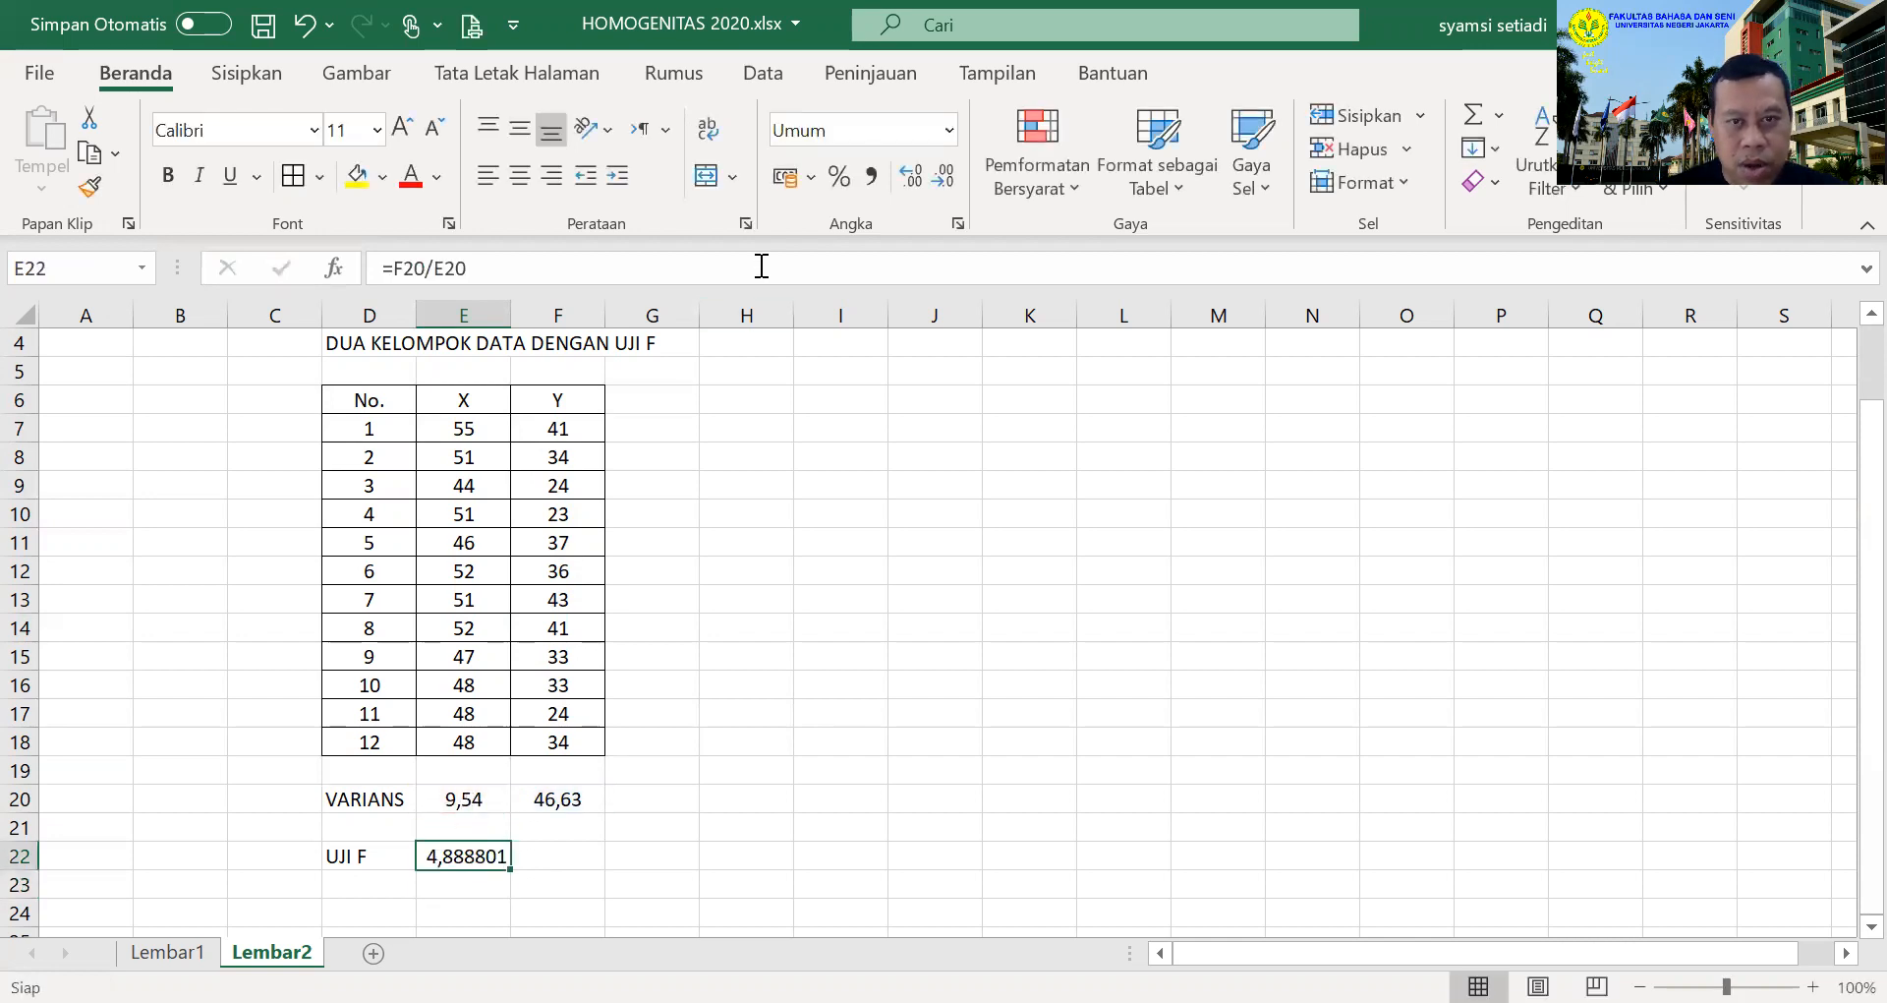
{"action": "left_click", "coordinate": [944, 177]}
{"action": "left_click", "coordinate": [944, 177]}
{"action": "left_click", "coordinate": [944, 177]}
{"action": "left_click", "coordinate": [944, 177]}
{"action": "left_click", "coordinate": [520, 175]}
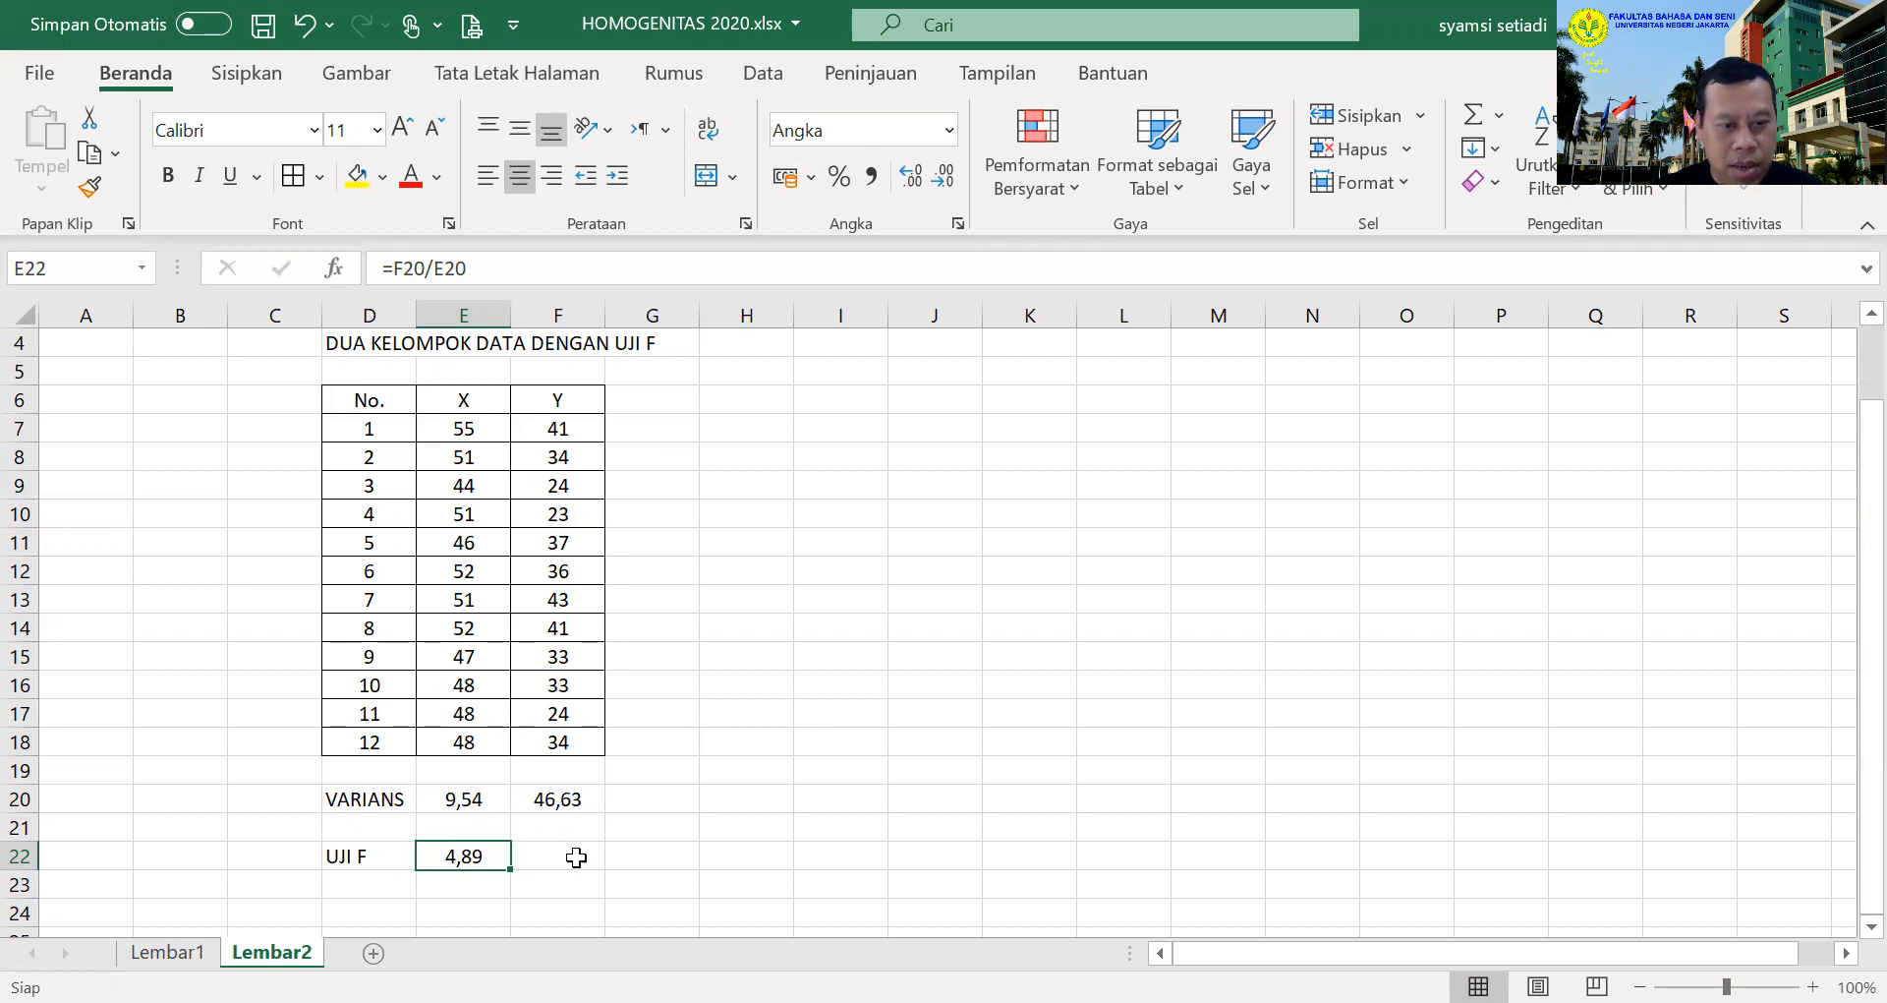
Label cell D23, directly below the UJI F label, F tabel
{"action": "scroll", "coordinate": [605, 816], "scroll_direction": "down", "scroll_amount": 1}
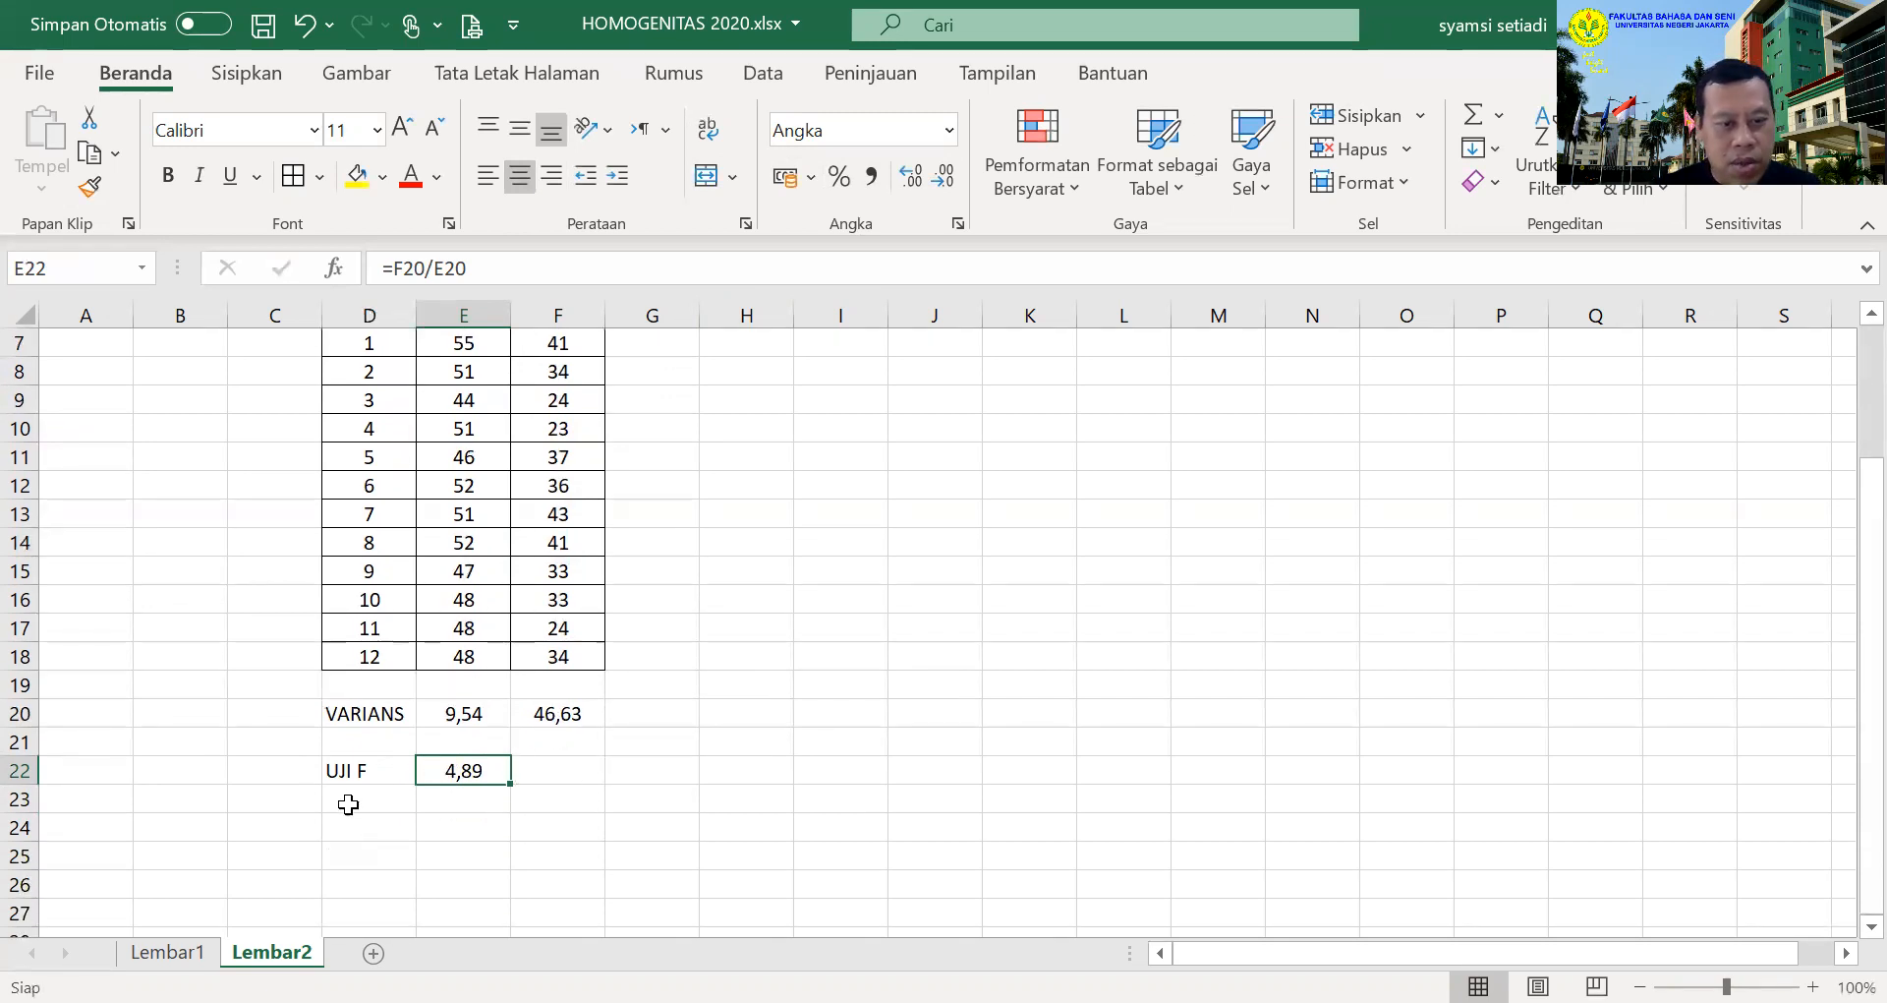
{"action": "left_click", "coordinate": [346, 799]}
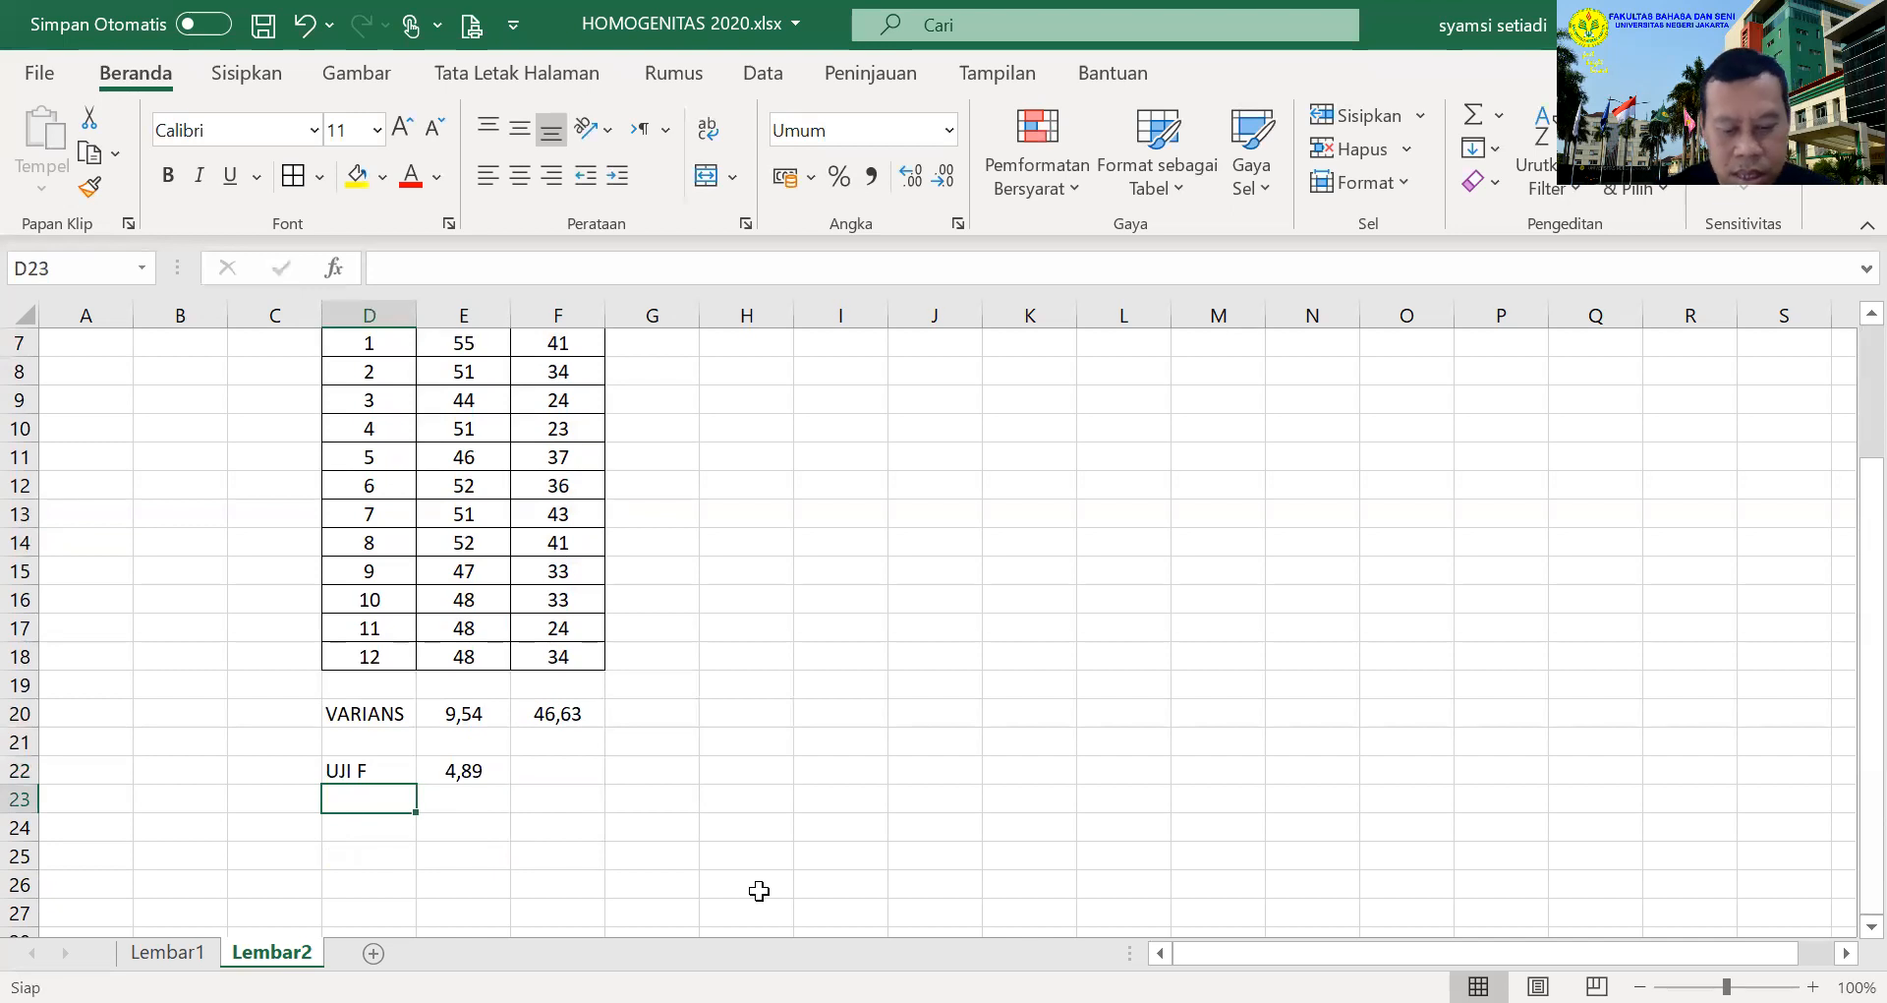
{"action": "type", "text": "F tabel"}
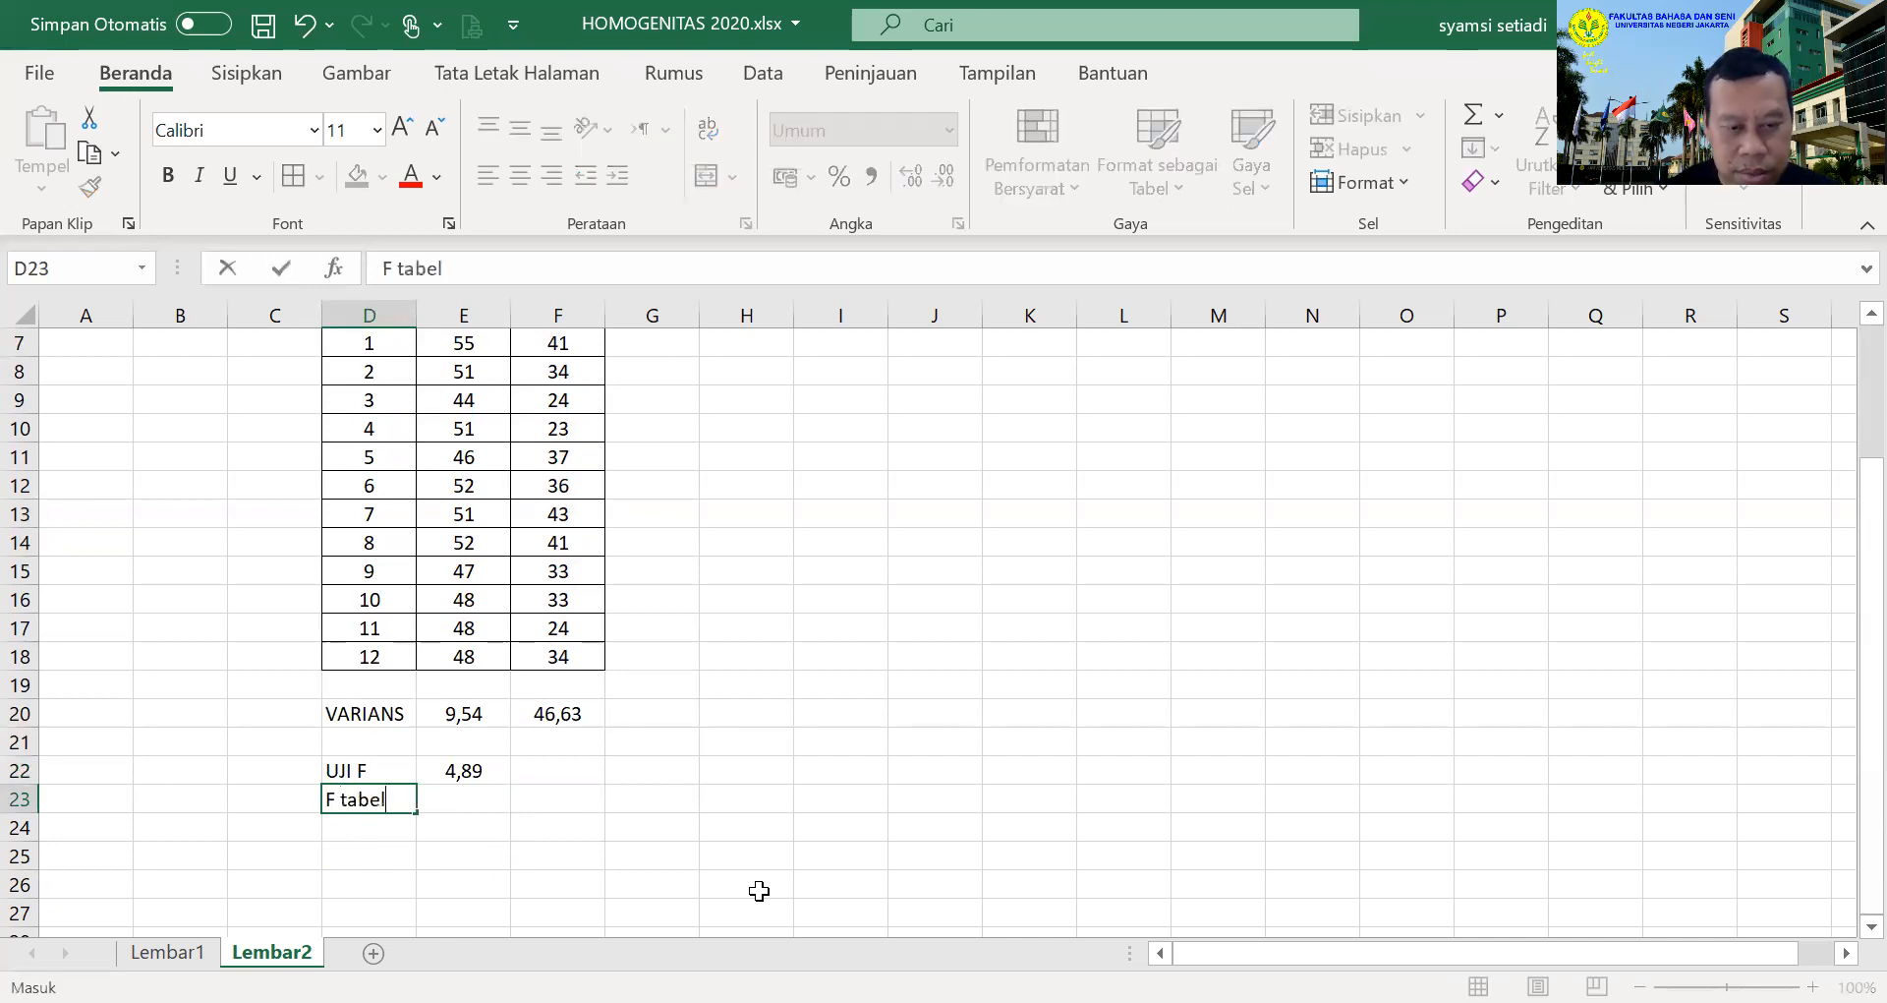
{"action": "key", "text": "Return"}
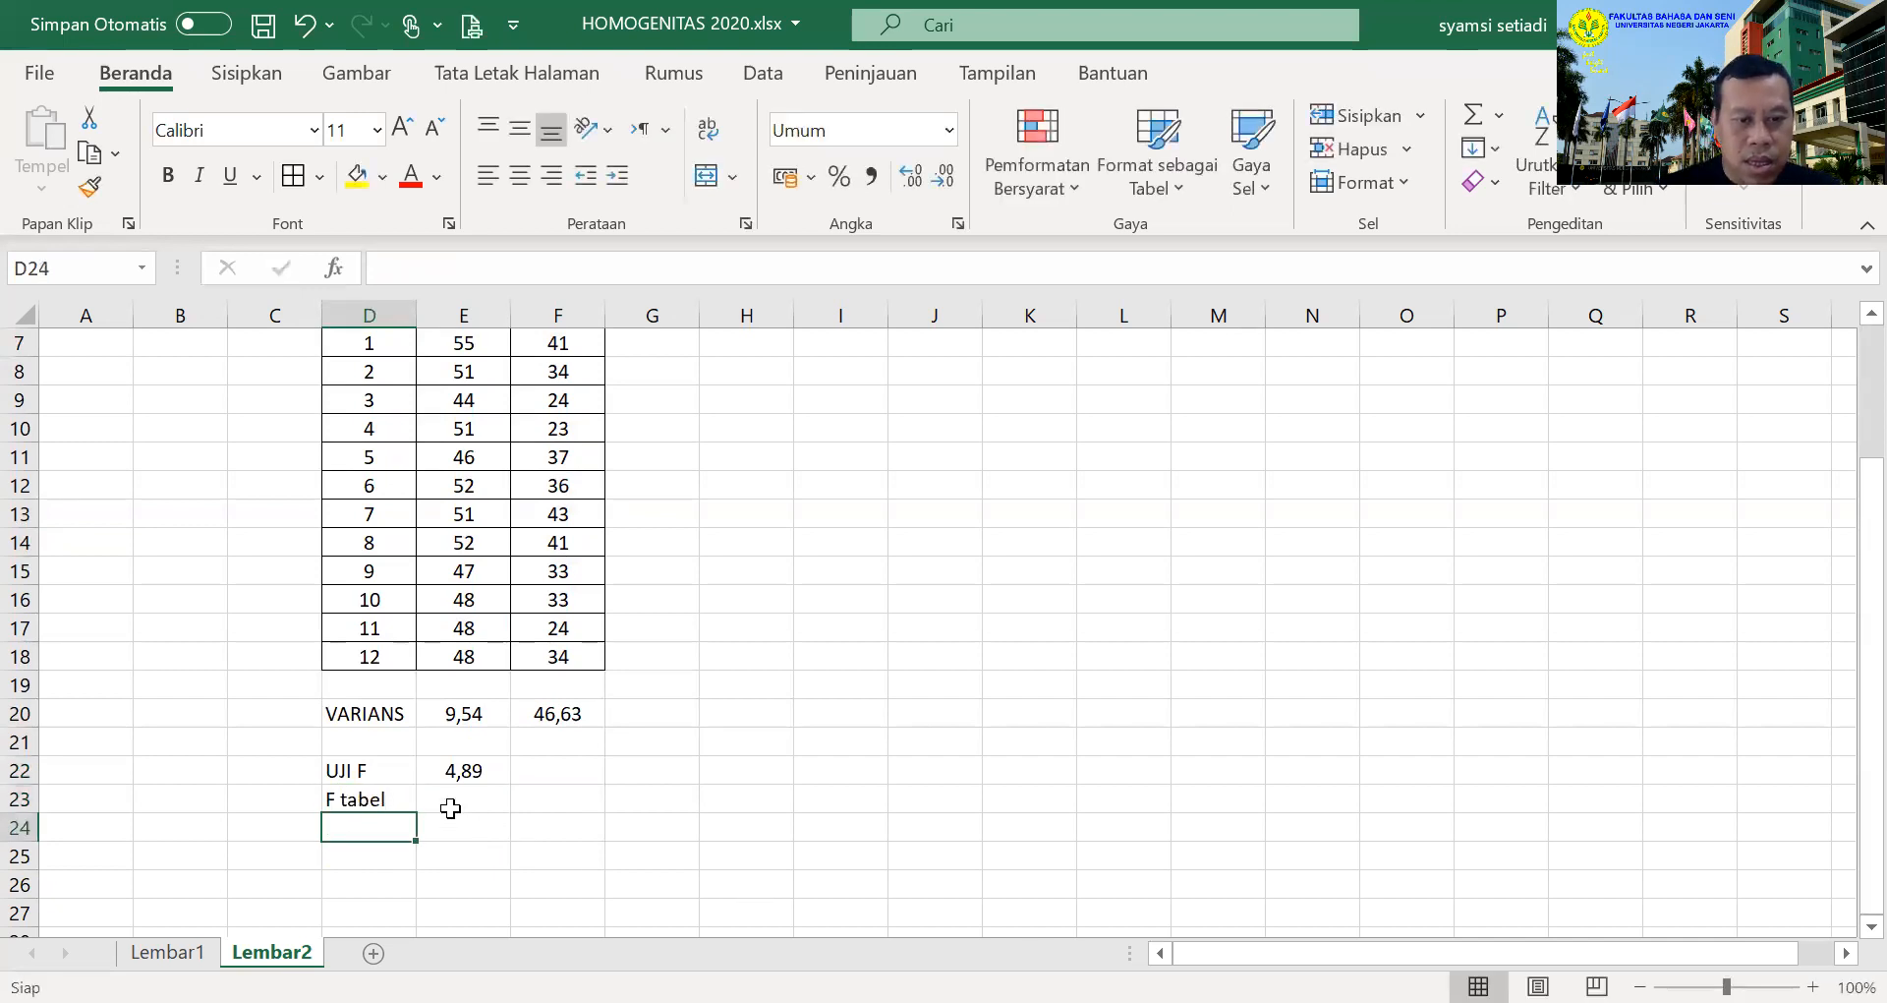
Calculate the critical F value in E23 with =FINV(0,05;11;11), using a 0,05 probability and 11 degrees of freedom for each group
{"action": "left_click", "coordinate": [445, 779]}
{"action": "left_click", "coordinate": [439, 800]}
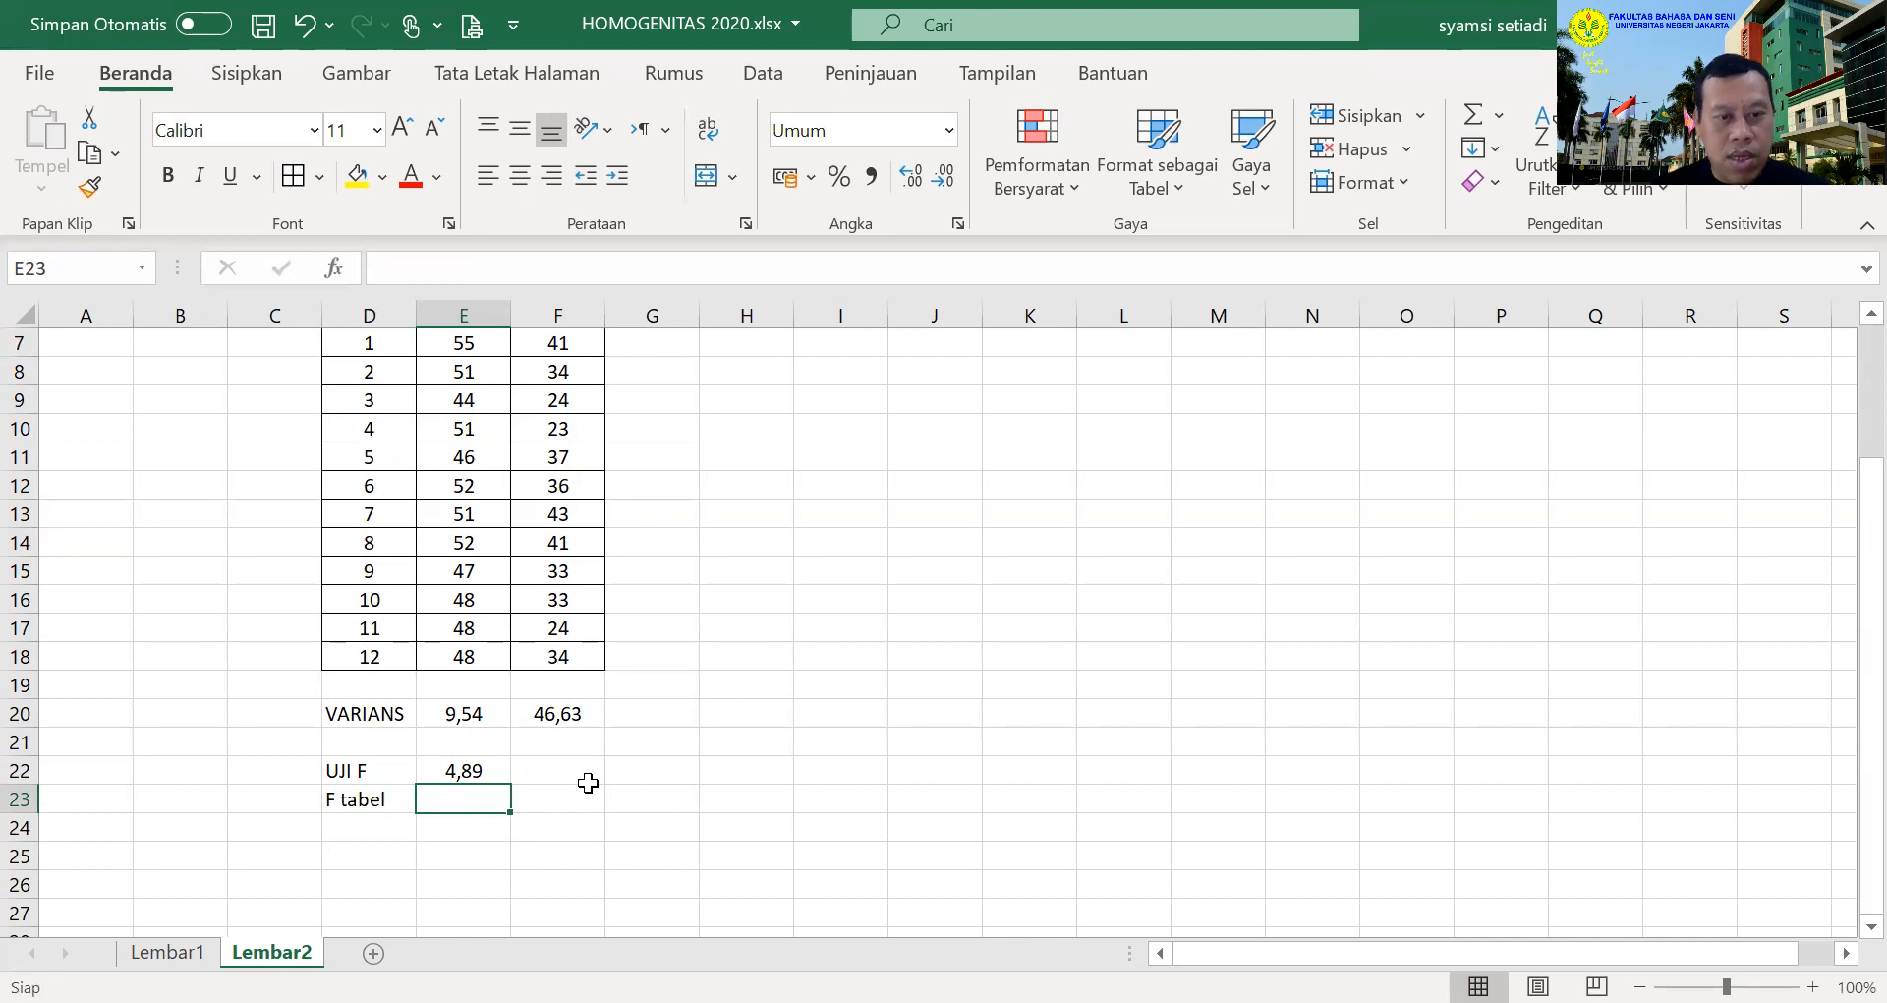
{"action": "type", "text": "="}
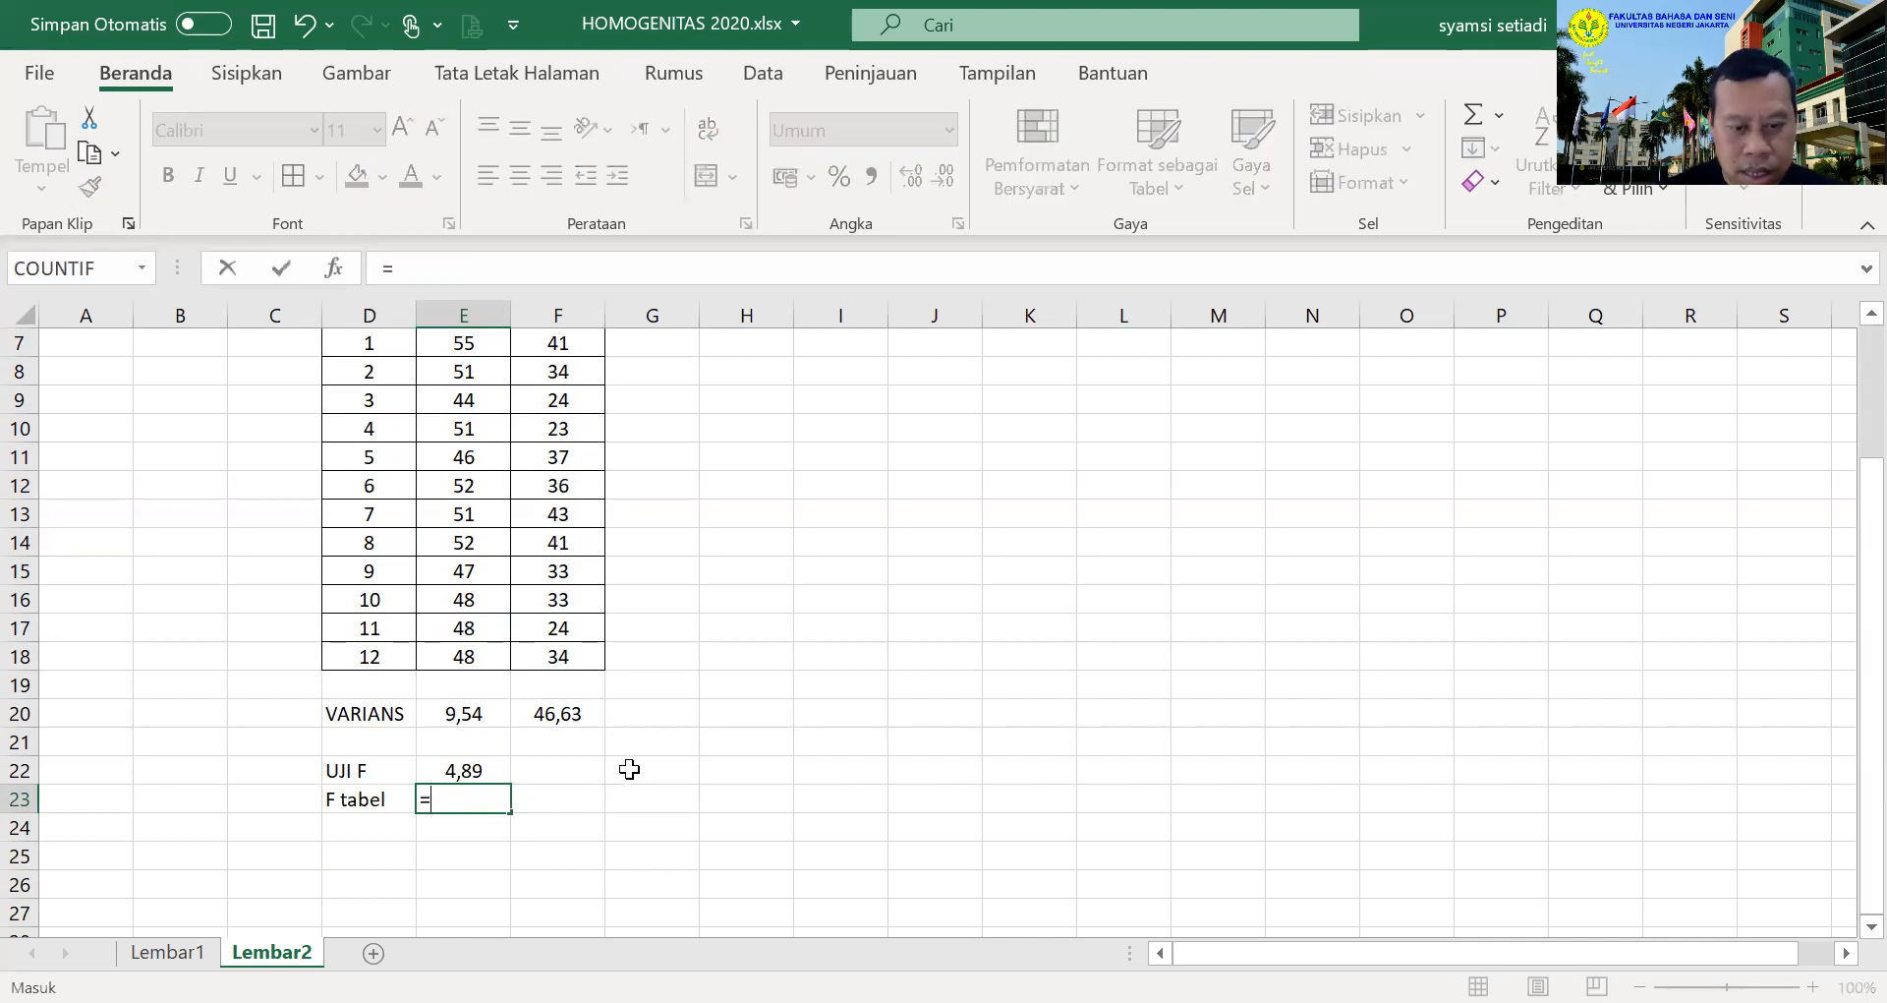
{"action": "type", "text": "F"}
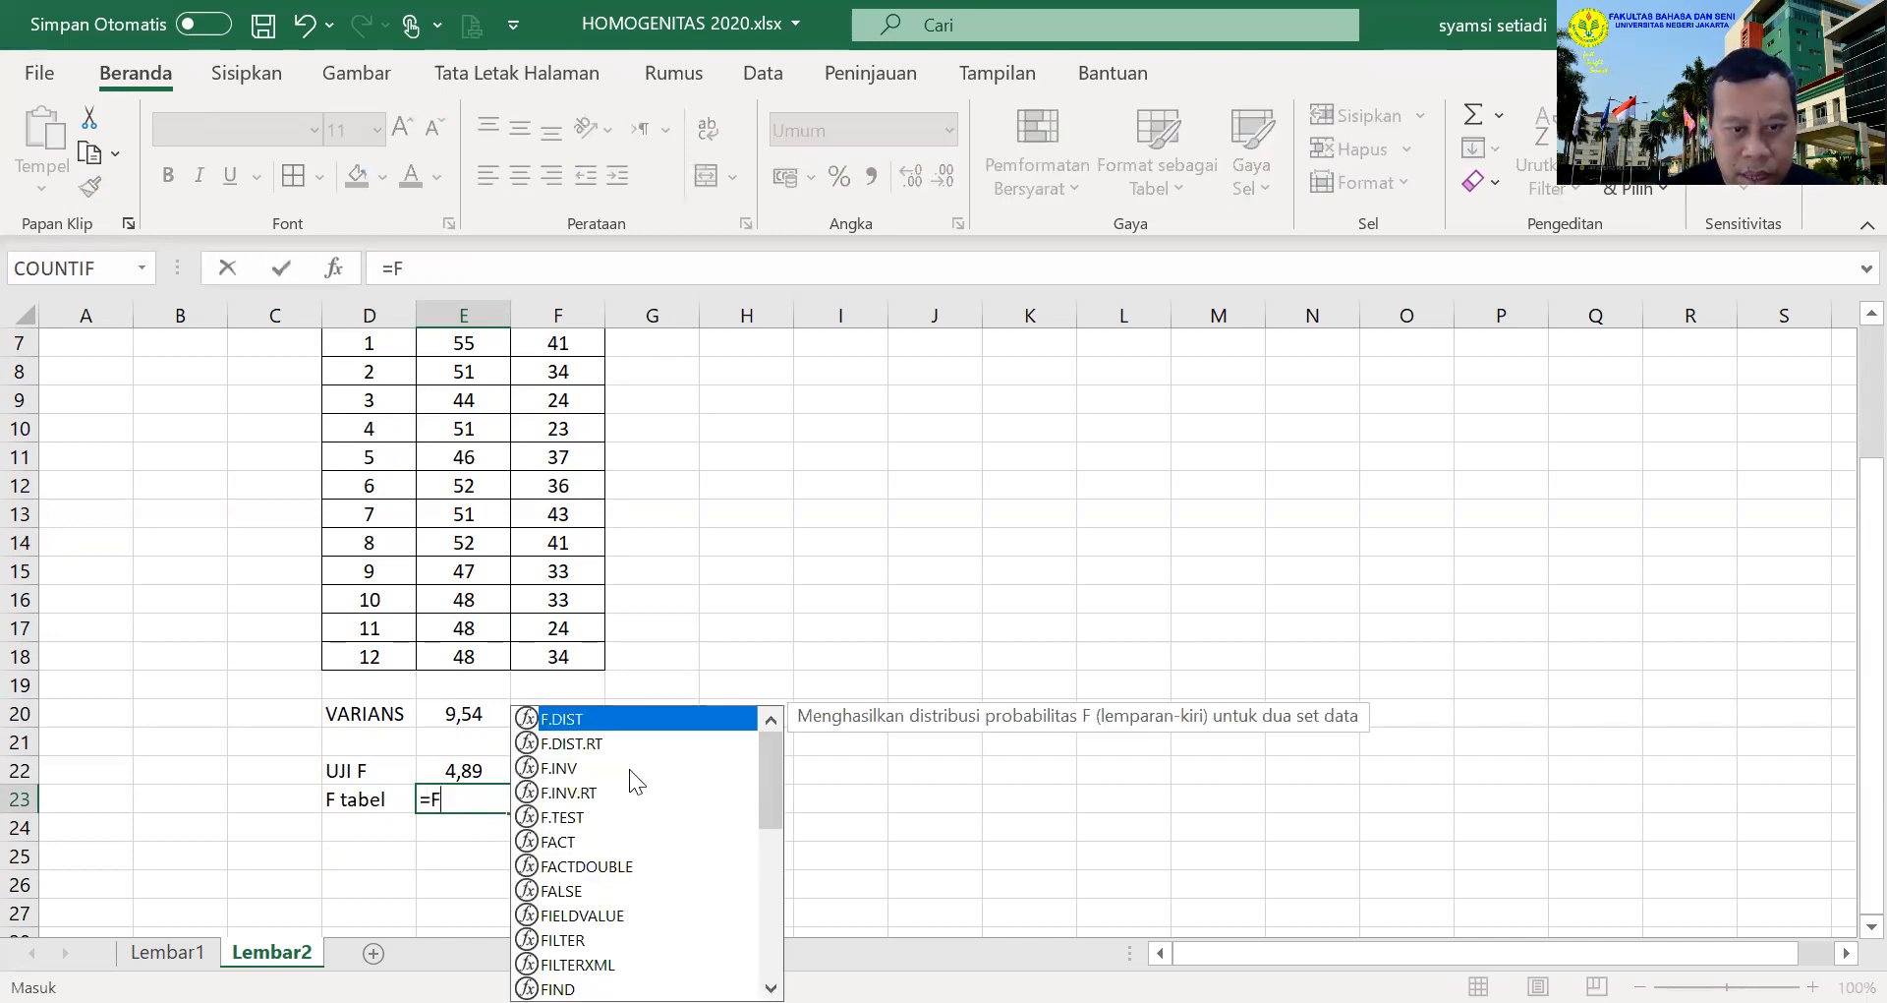
{"action": "type", "text": "i"}
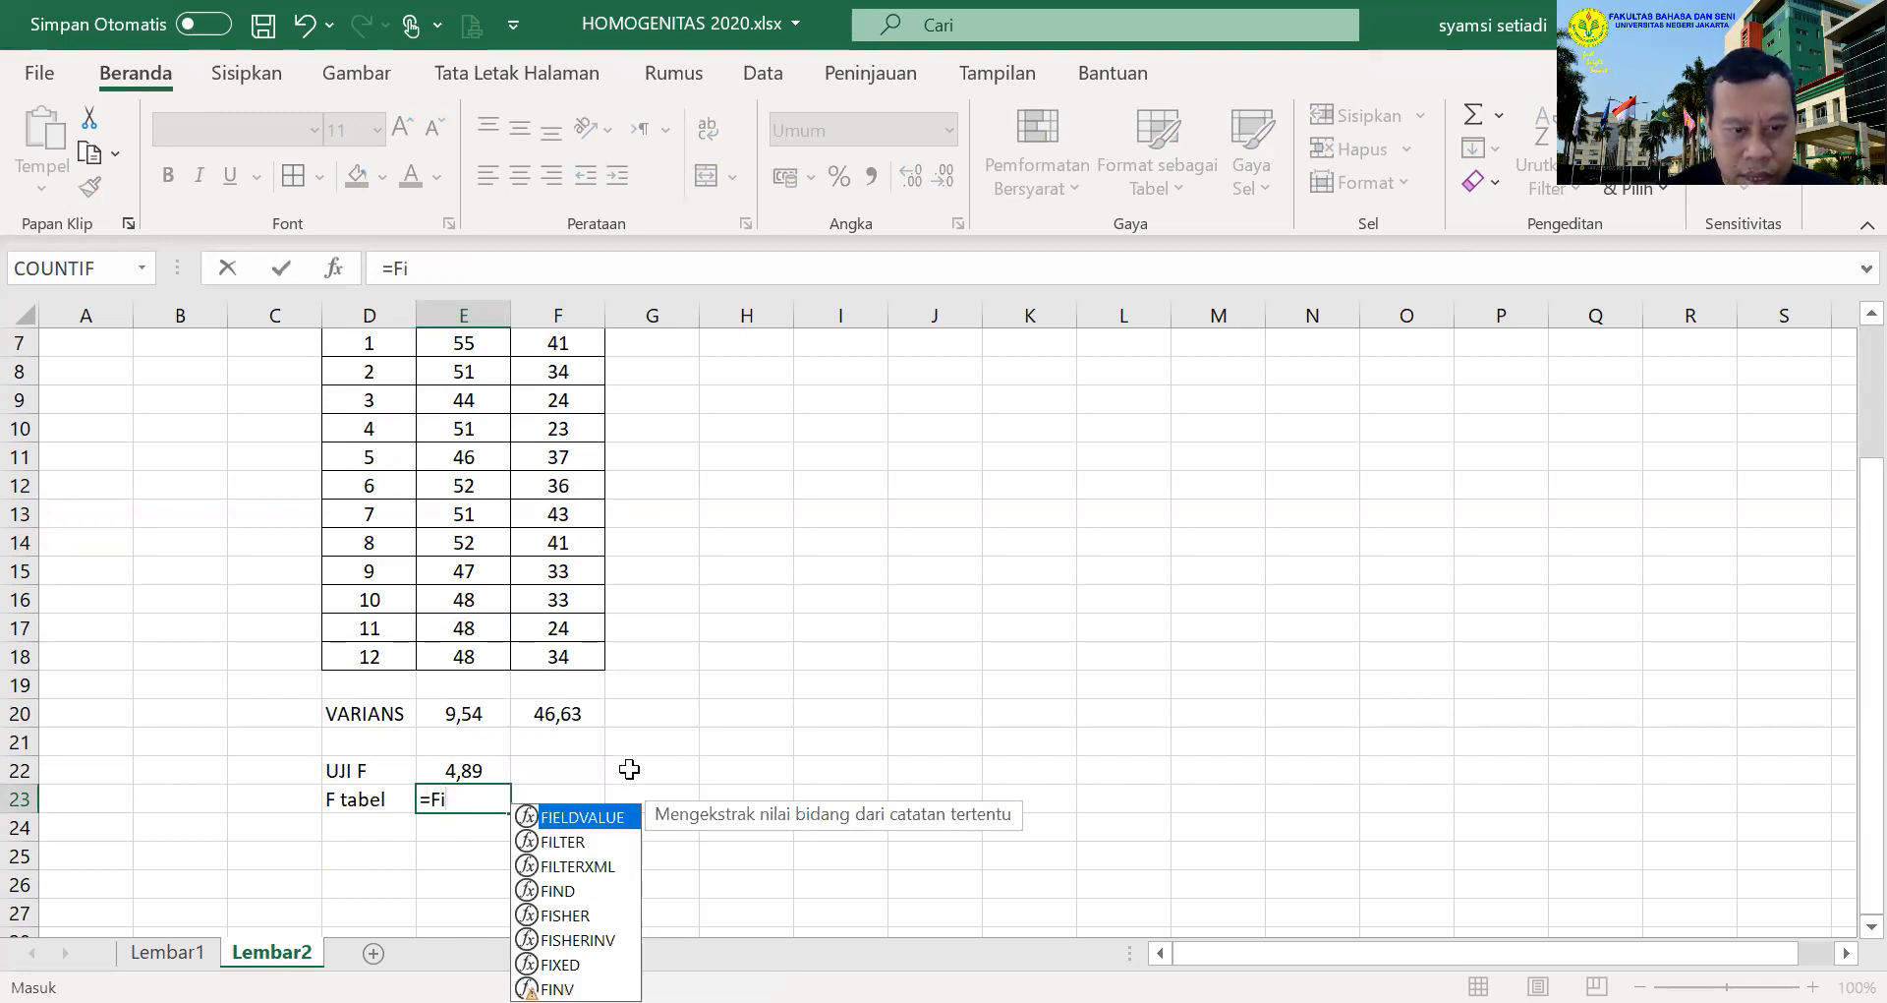
{"action": "type", "text": "nv"}
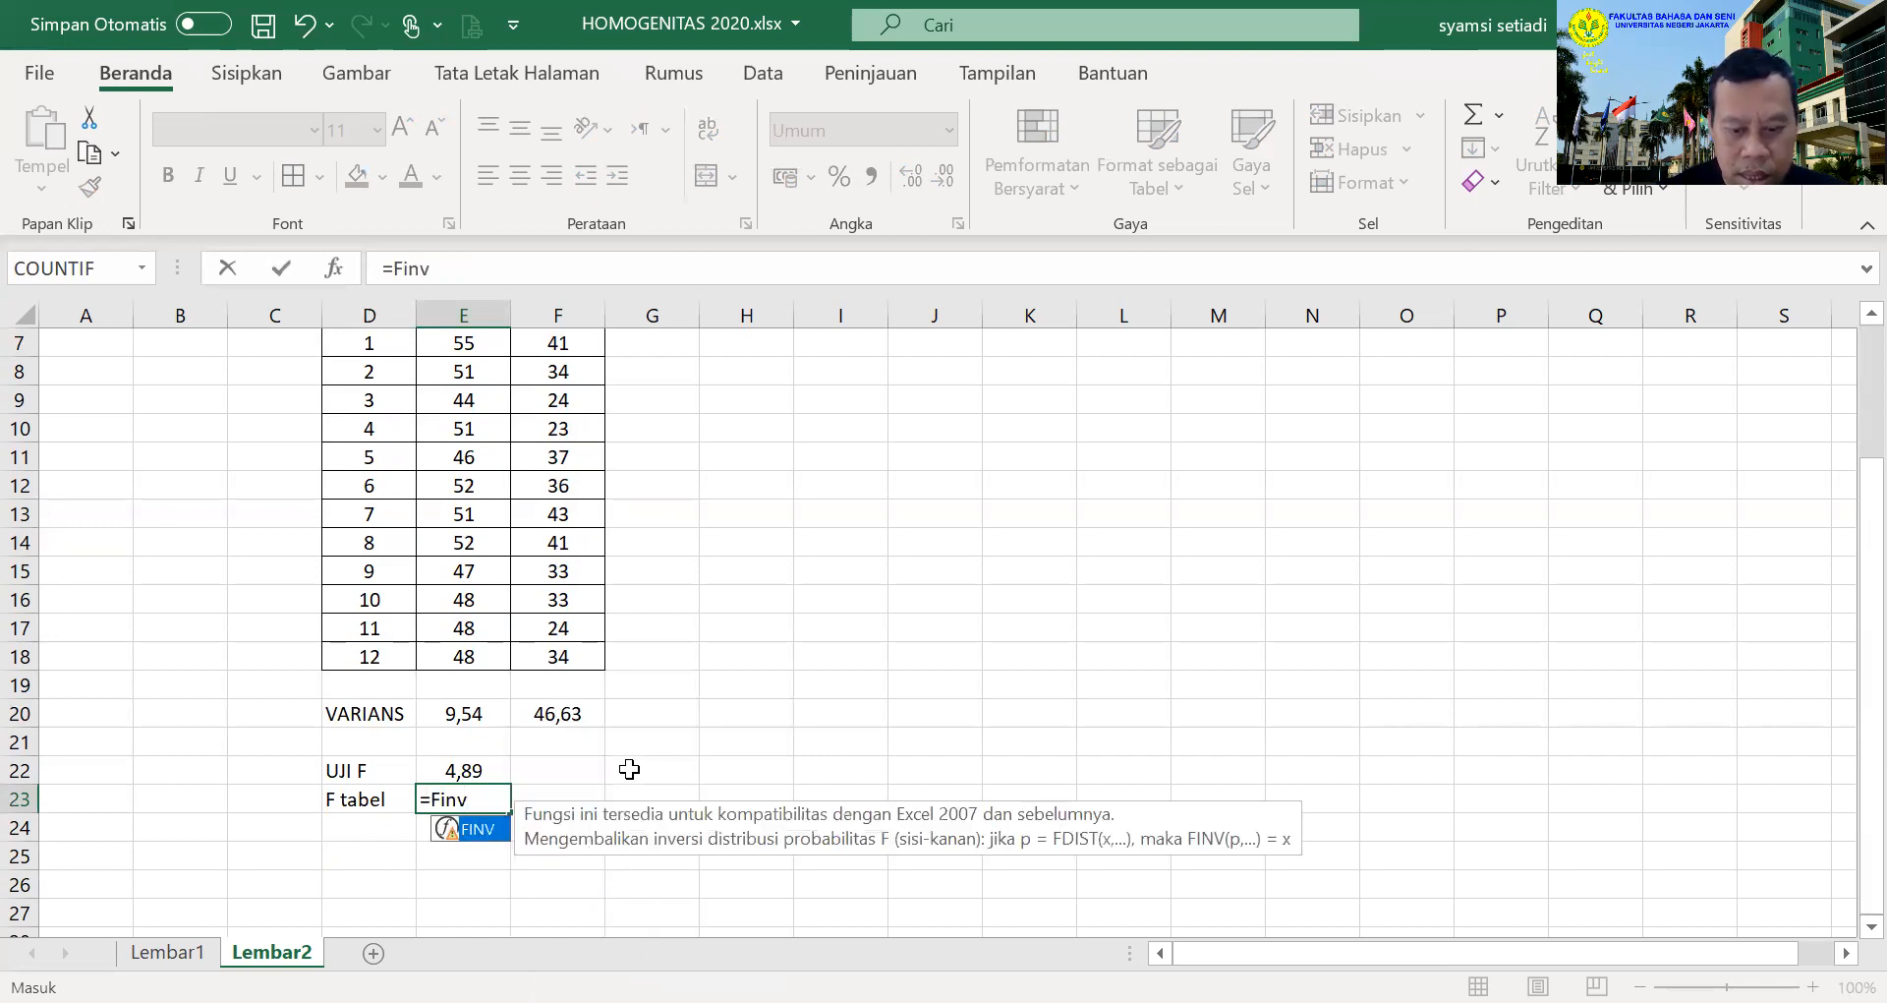
{"action": "key", "text": "Tab"}
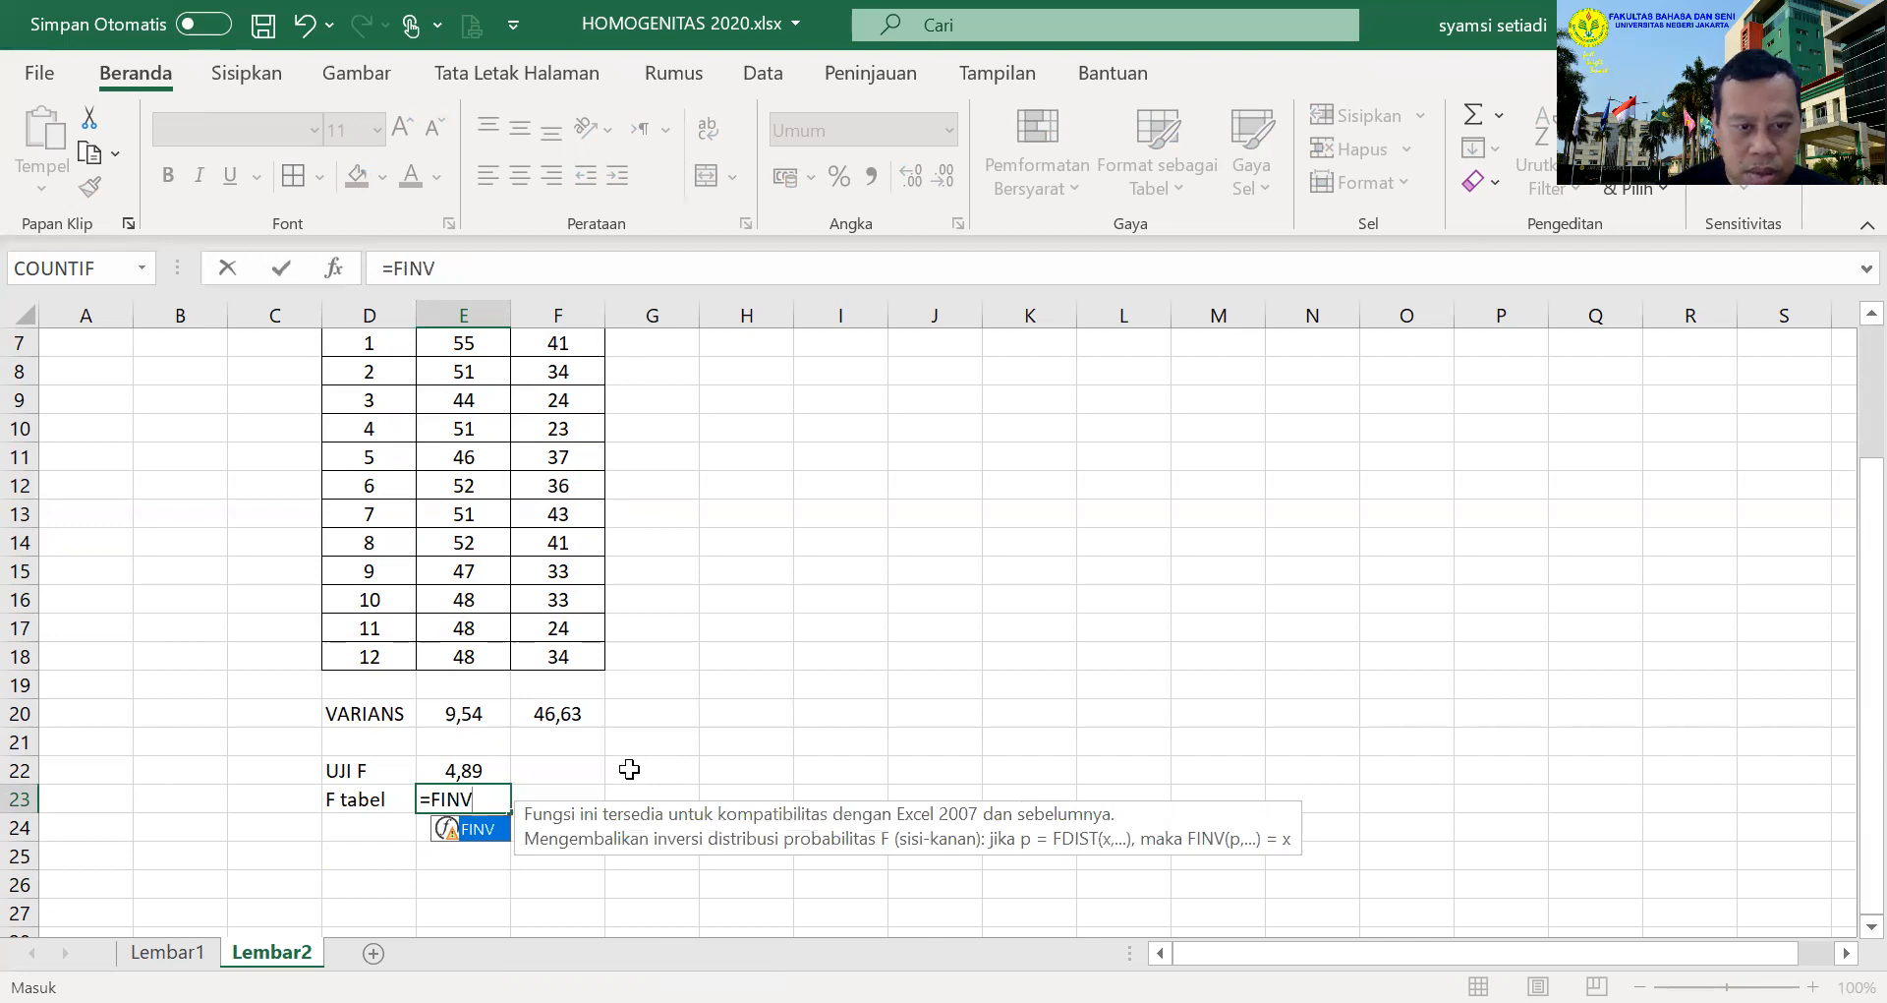
{"action": "type", "text": "("}
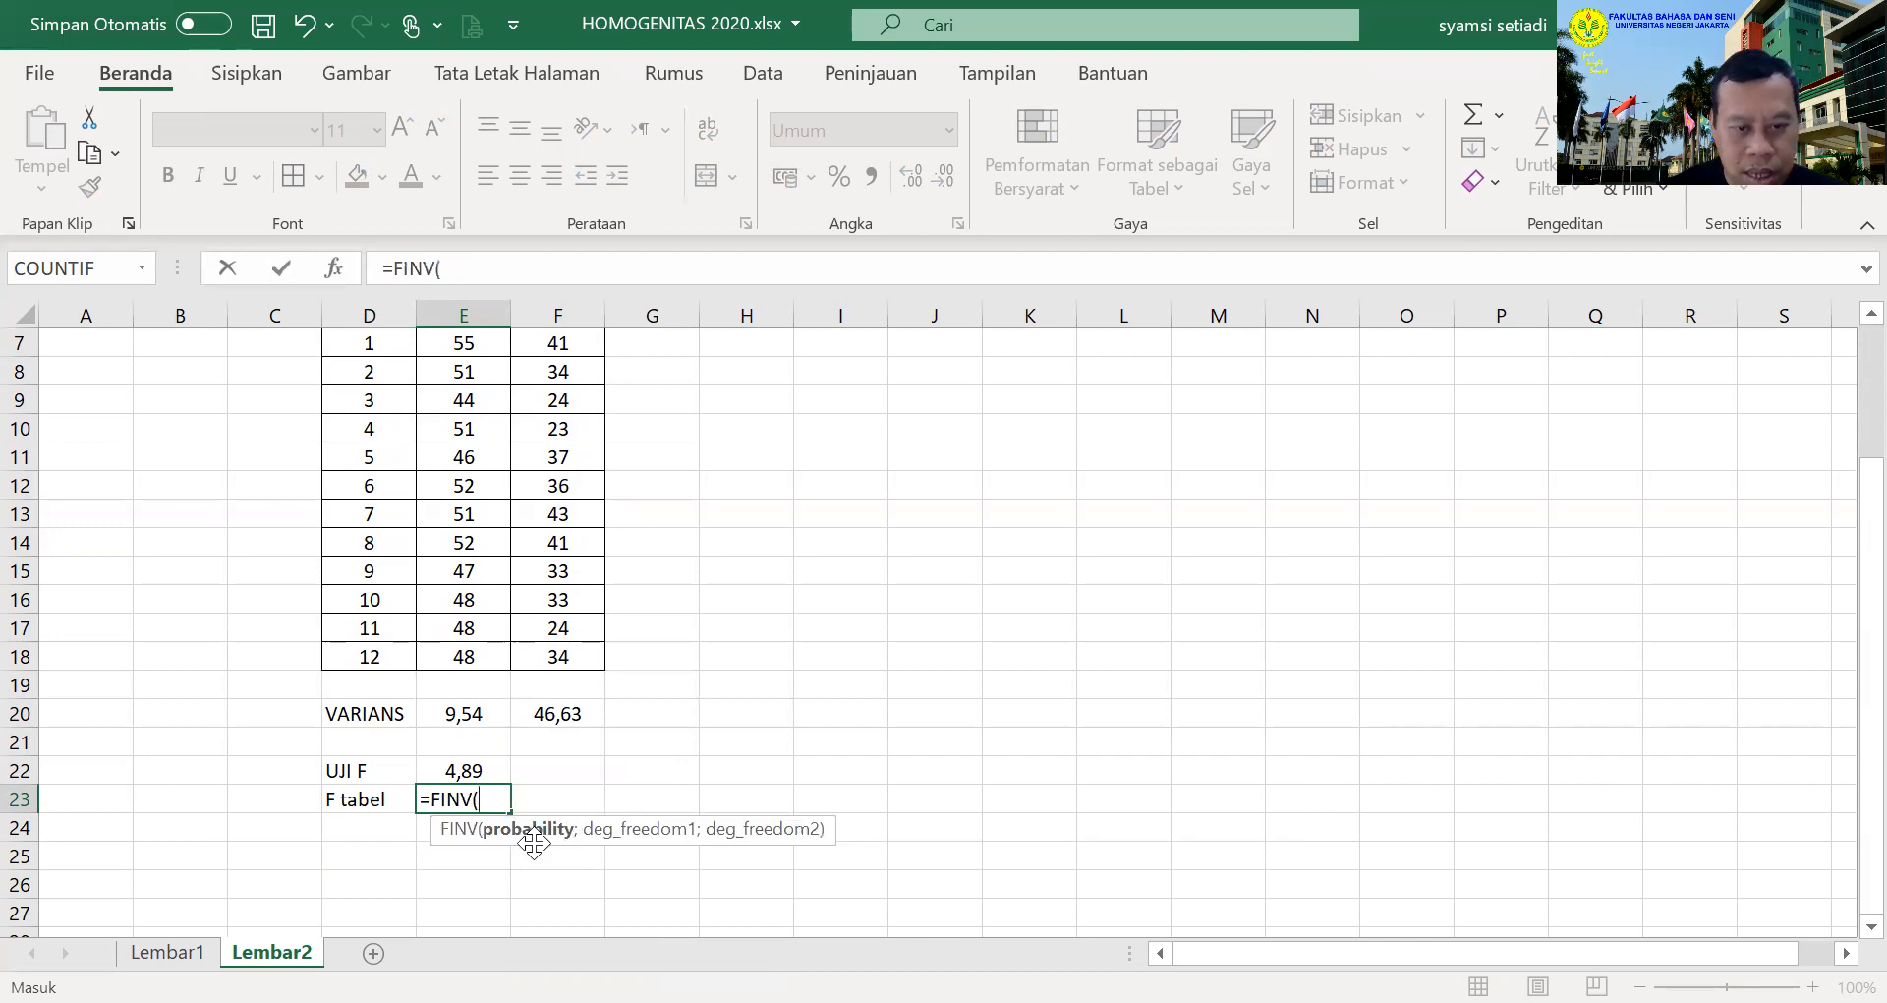
{"action": "type", "text": "0,05"}
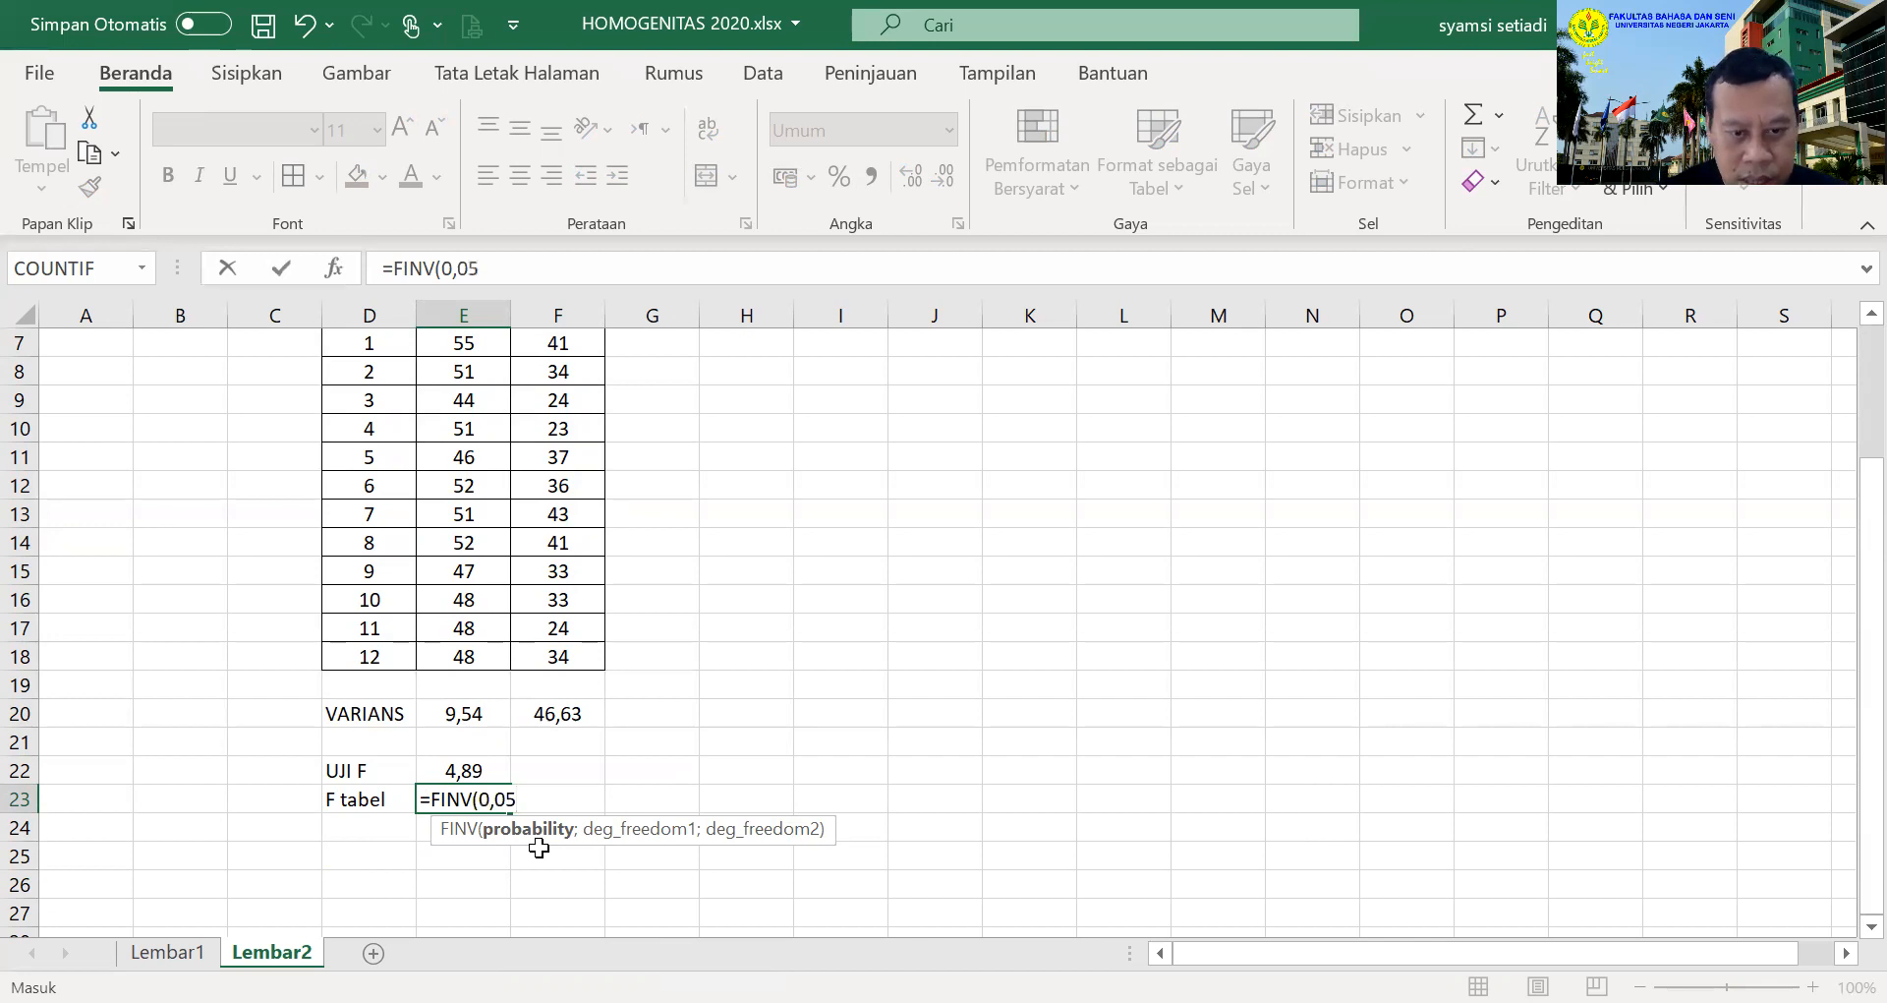
{"action": "type", "text": ";"}
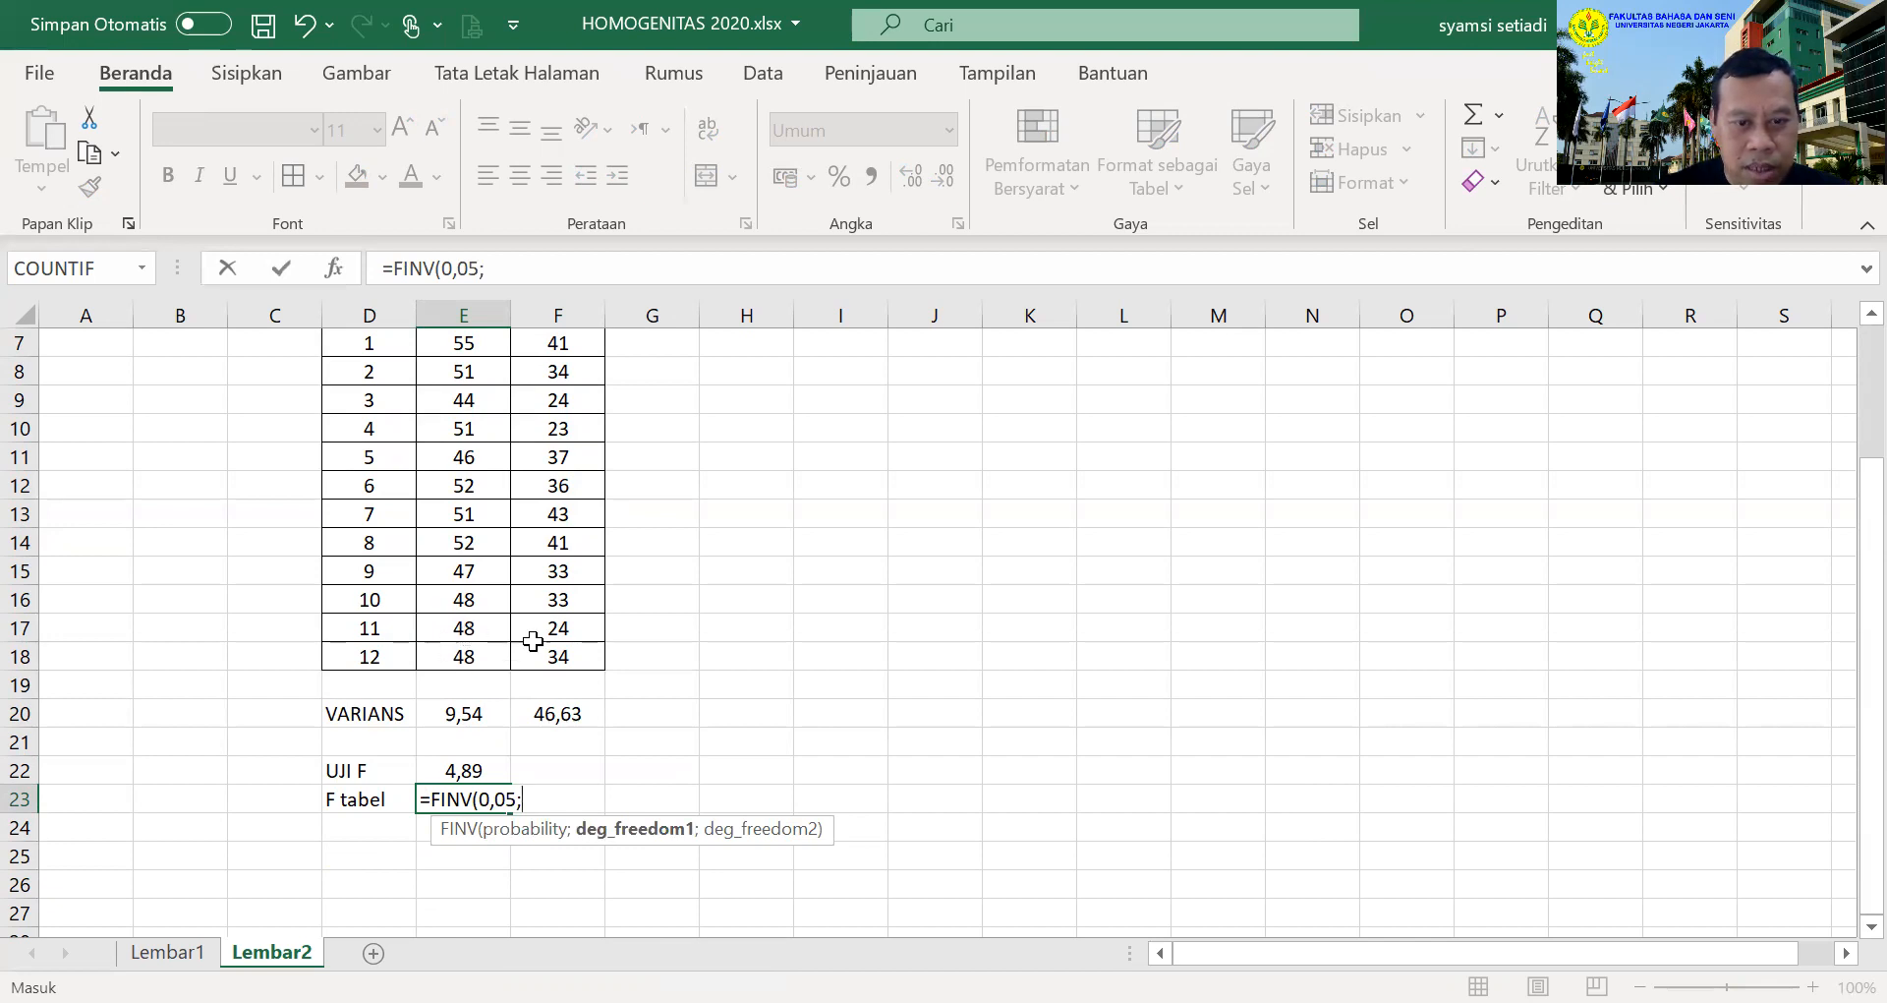
{"action": "type", "text": "11;11)"}
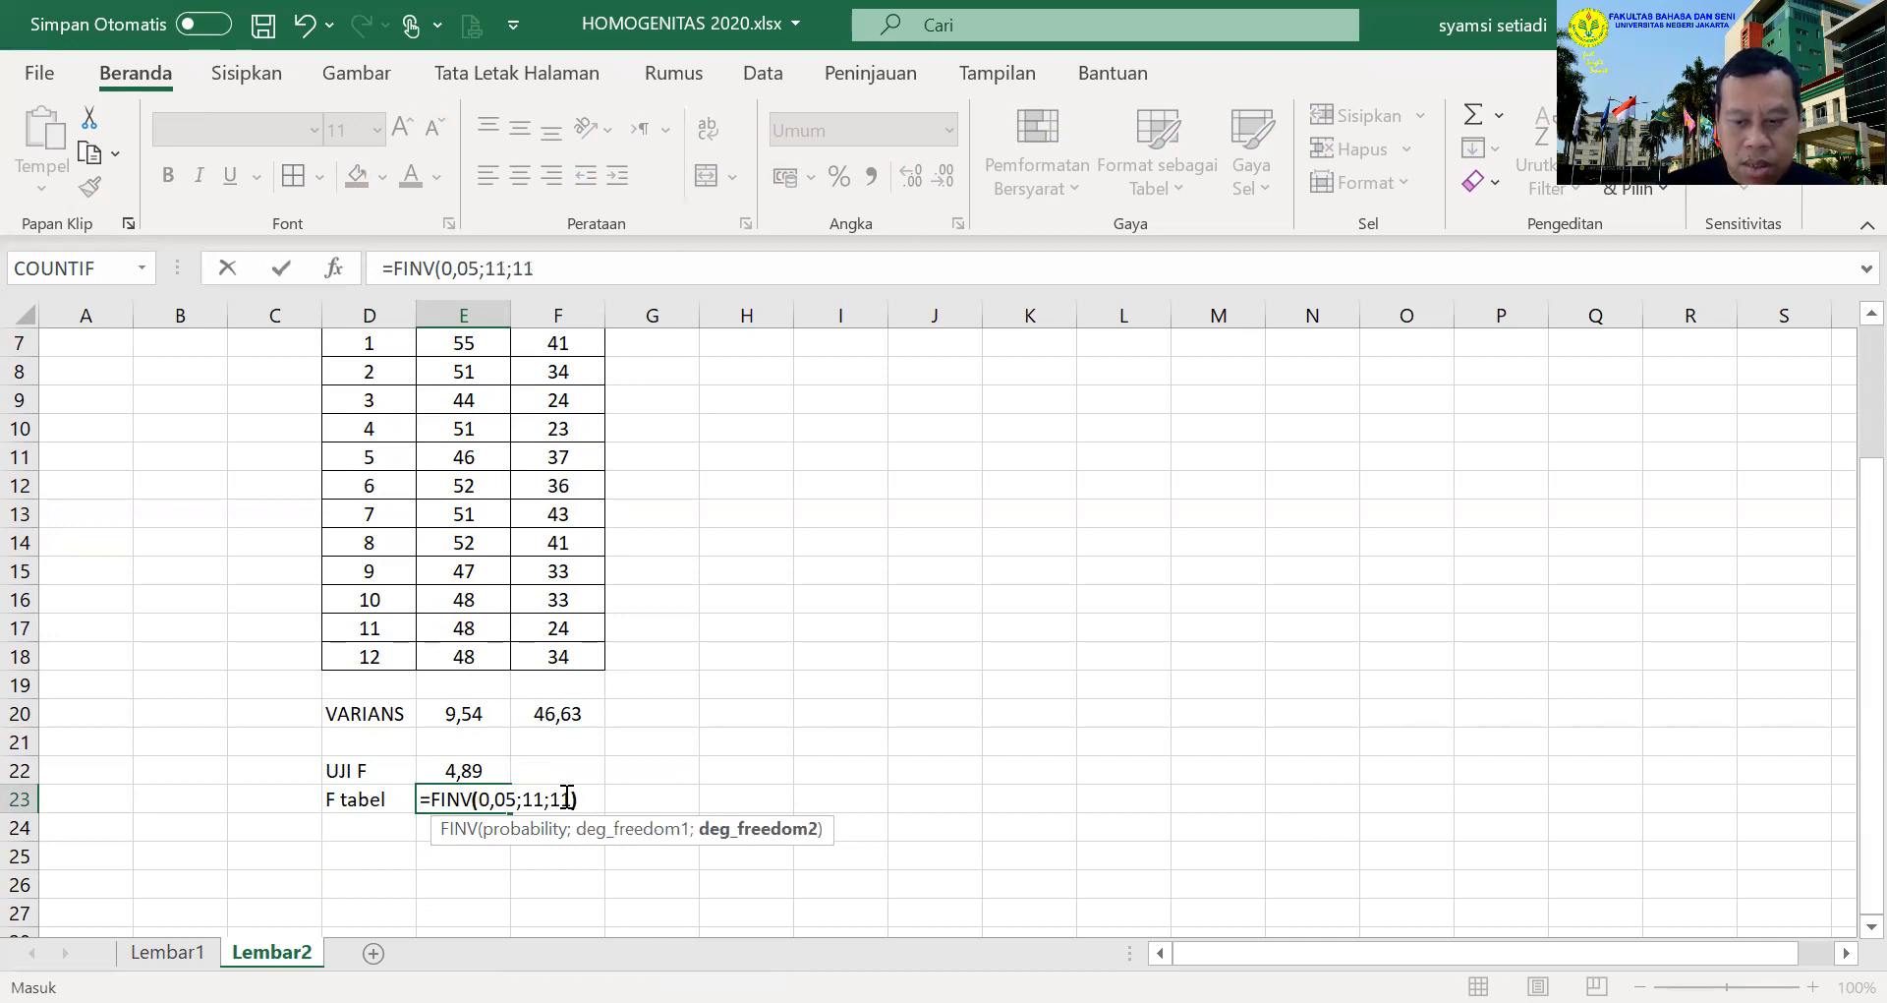
{"action": "key", "text": "Return"}
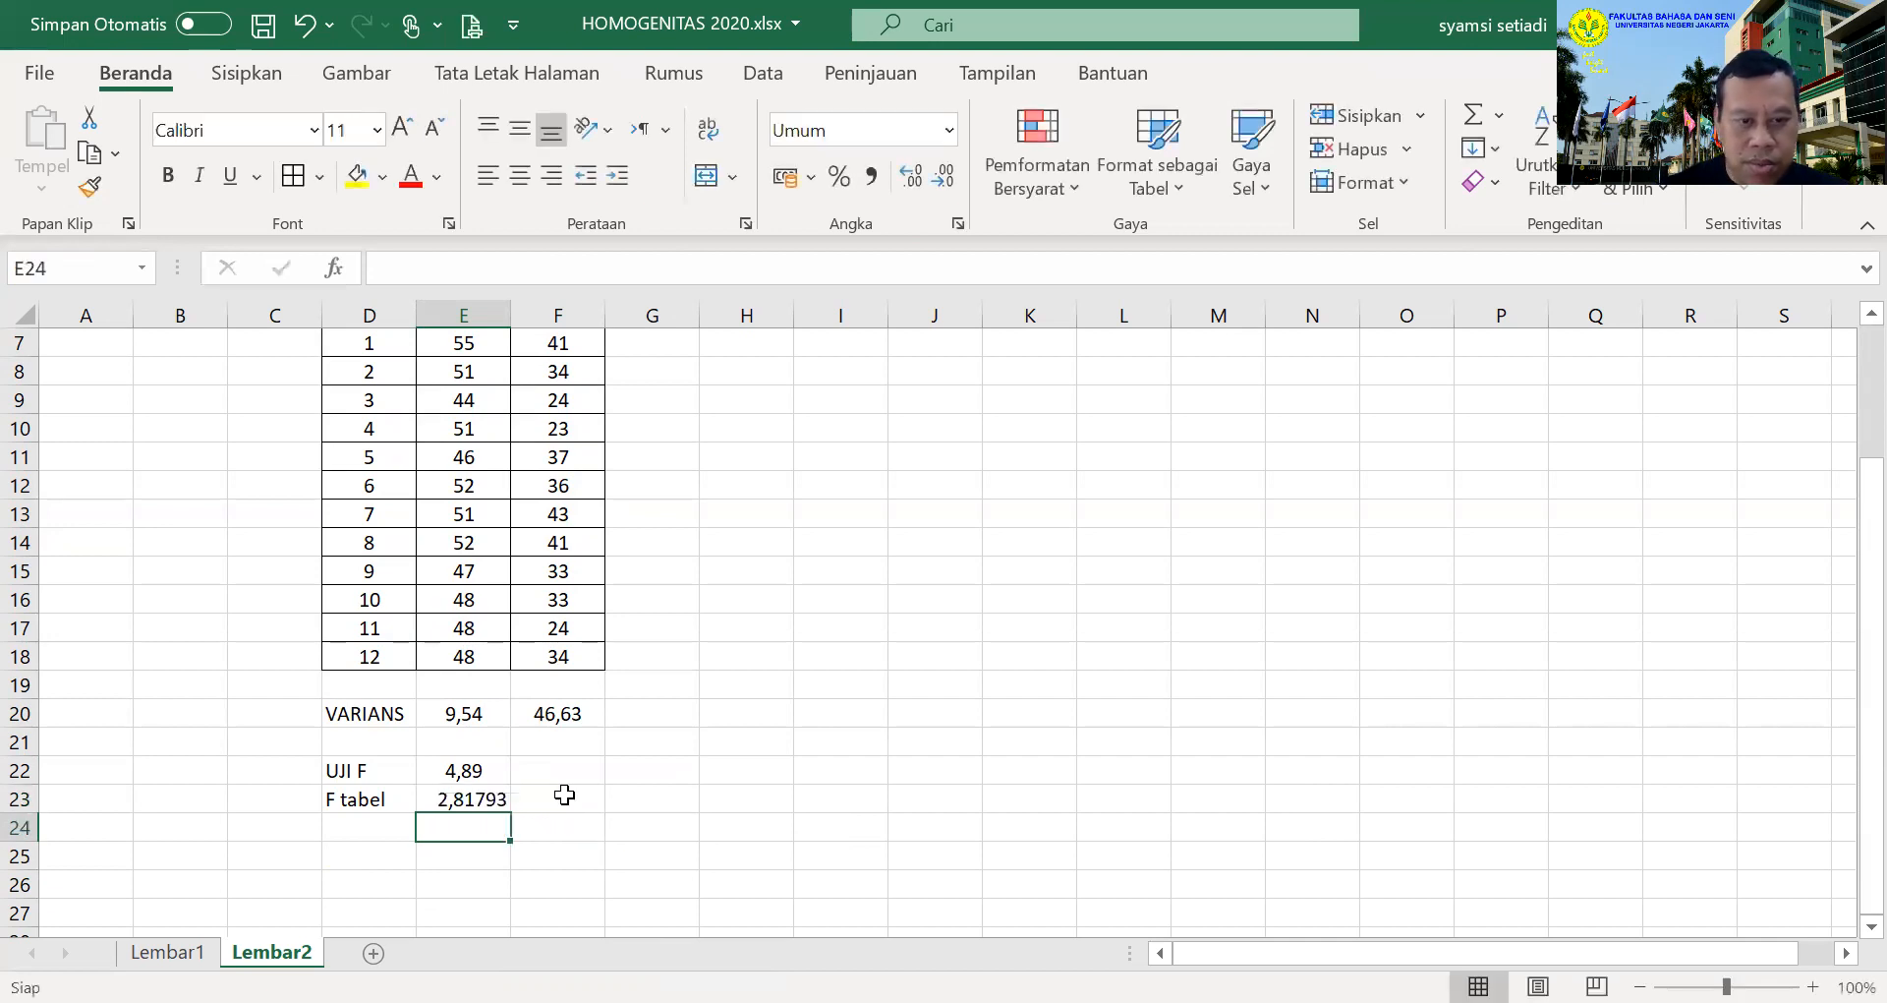
Format the critical F value in E23 to two decimal places and centre it
{"action": "left_click", "coordinate": [483, 806]}
{"action": "left_click", "coordinate": [932, 179]}
{"action": "left_click", "coordinate": [932, 179]}
{"action": "left_click", "coordinate": [932, 179]}
{"action": "left_click", "coordinate": [519, 181]}
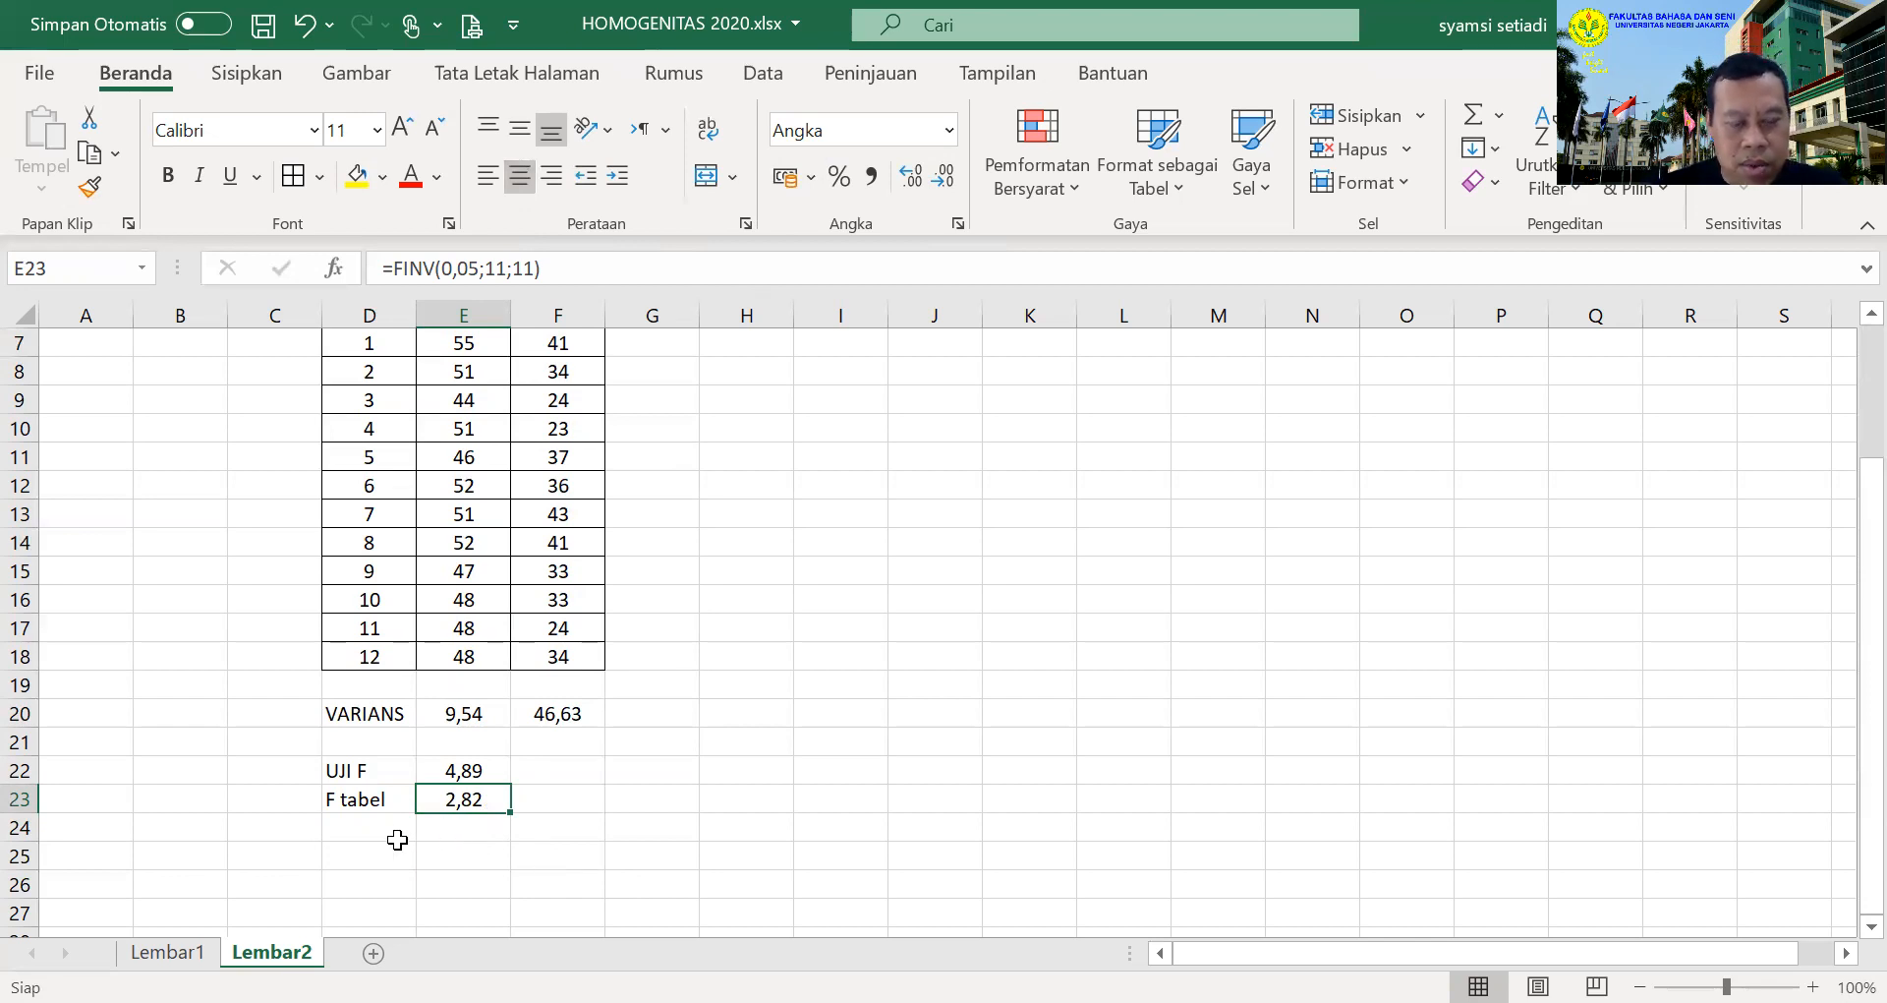
Label cell D24, below the F tabel label, Ho
{"action": "left_click", "coordinate": [397, 840]}
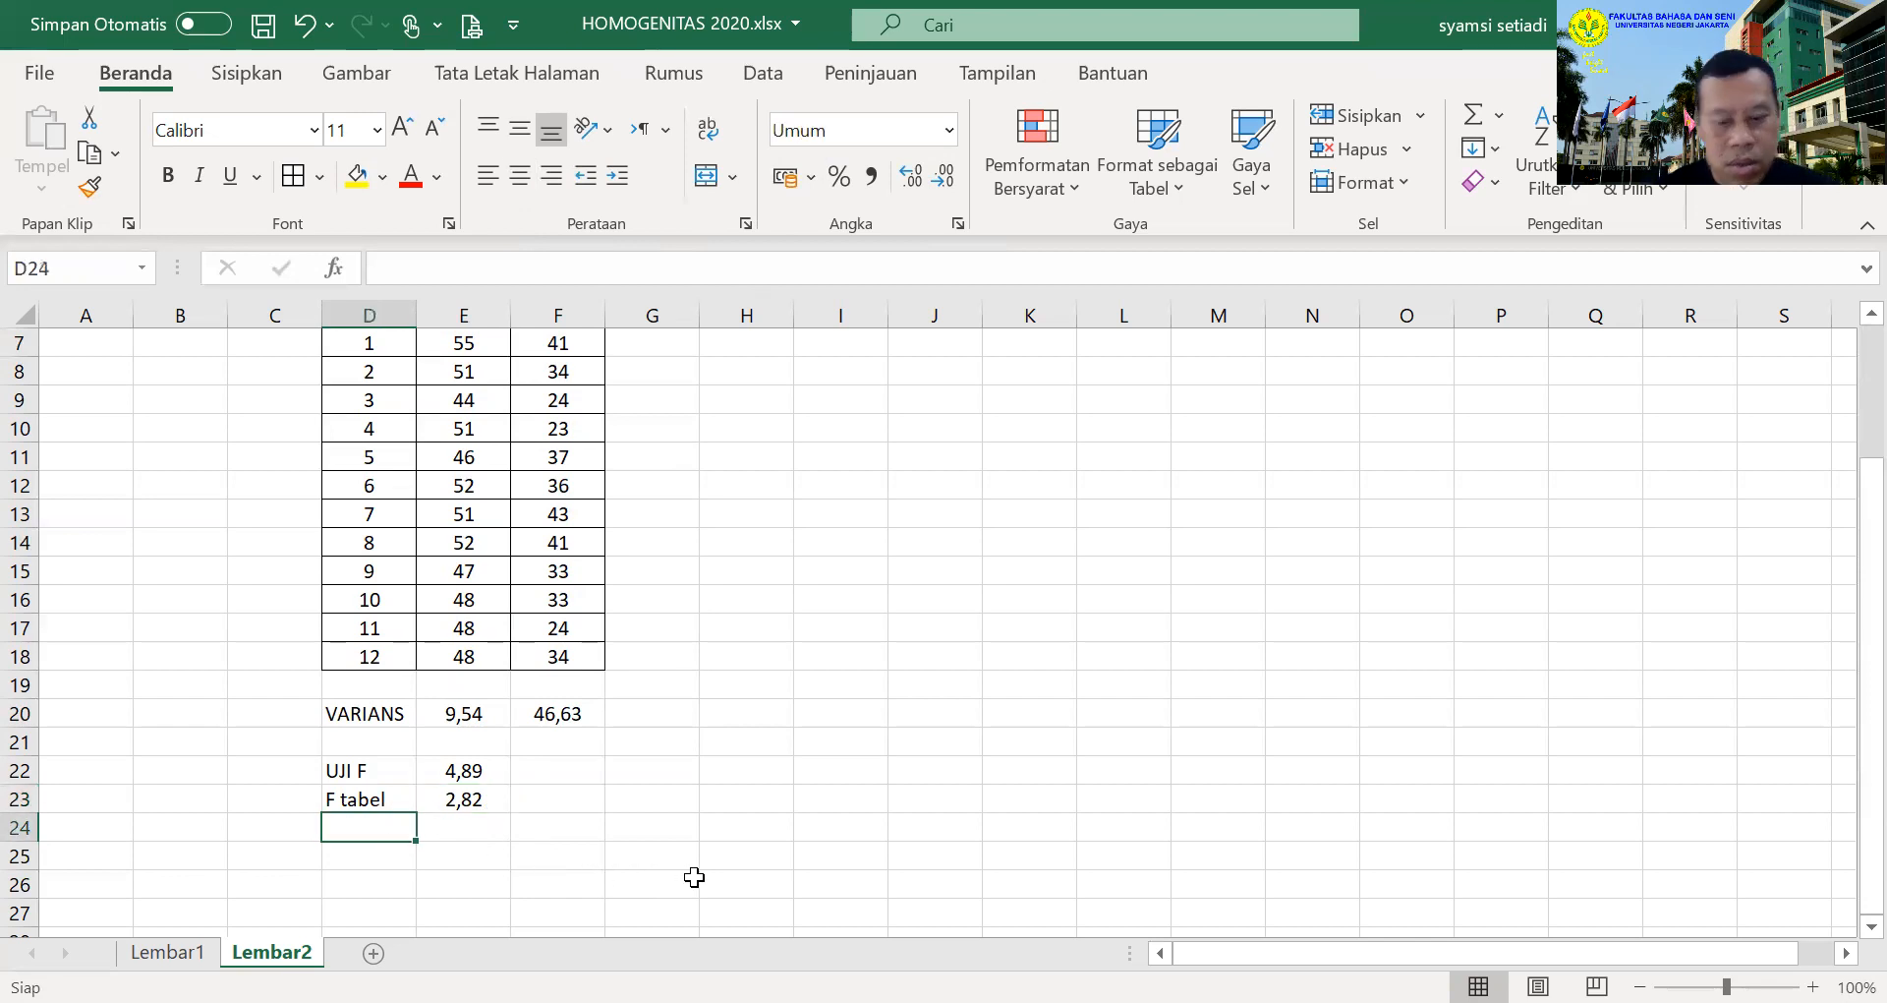
{"action": "type", "text": "h"}
{"action": "key", "text": "BackSpace"}
{"action": "type", "text": "Ho"}
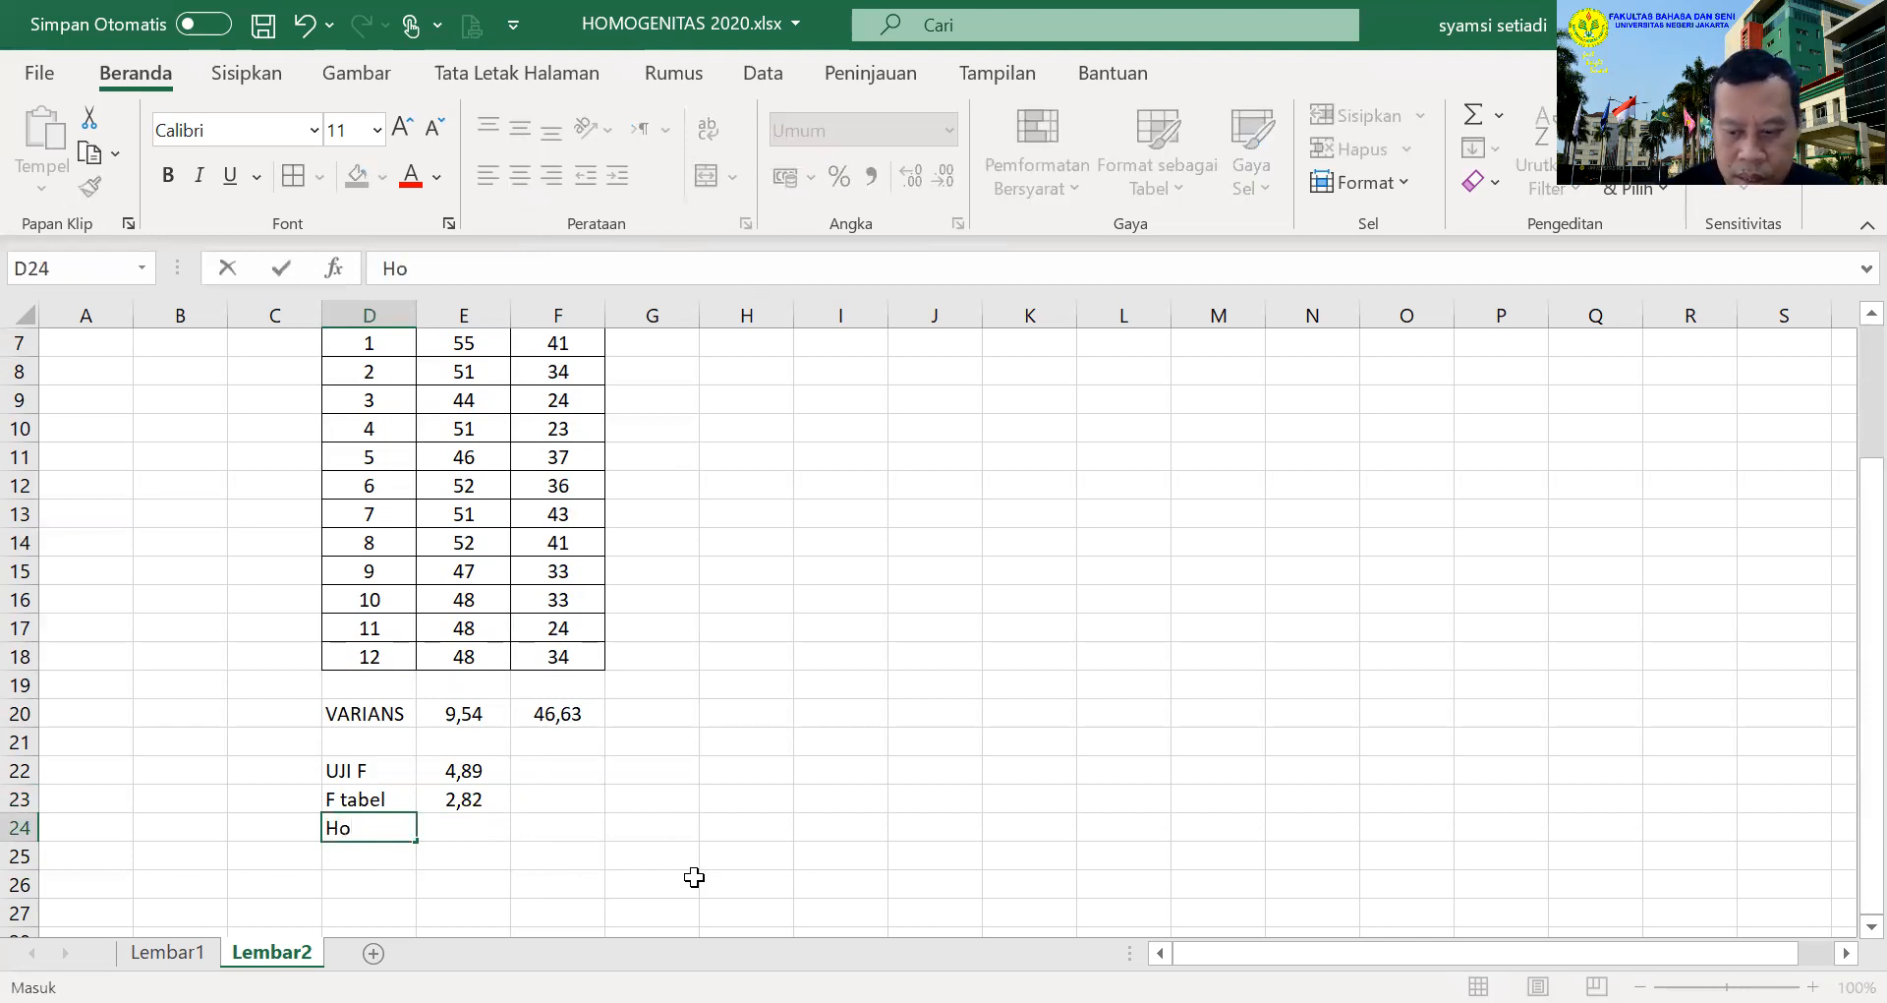
{"action": "key", "text": "Tab"}
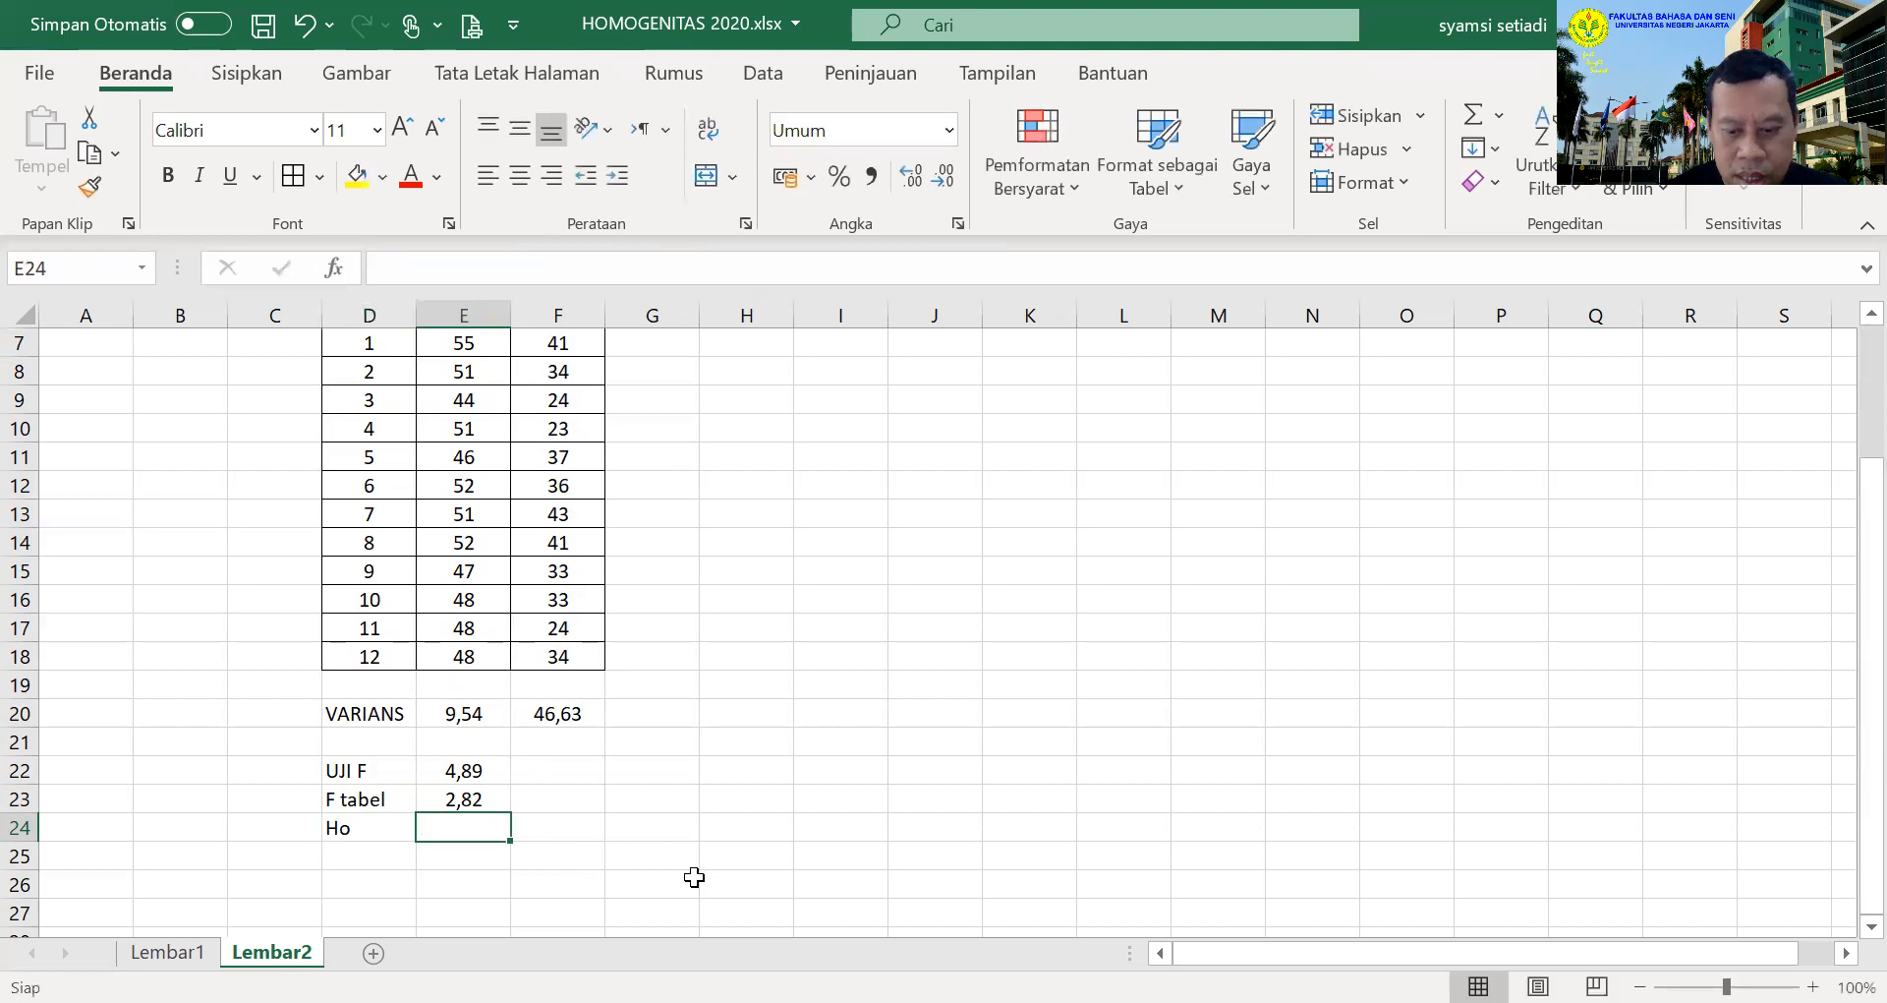
Enter the decision rule "Jika F hitung < F tabel maka data homogen" in E24 beside the Ho label
{"action": "type", "text": "Jika F"}
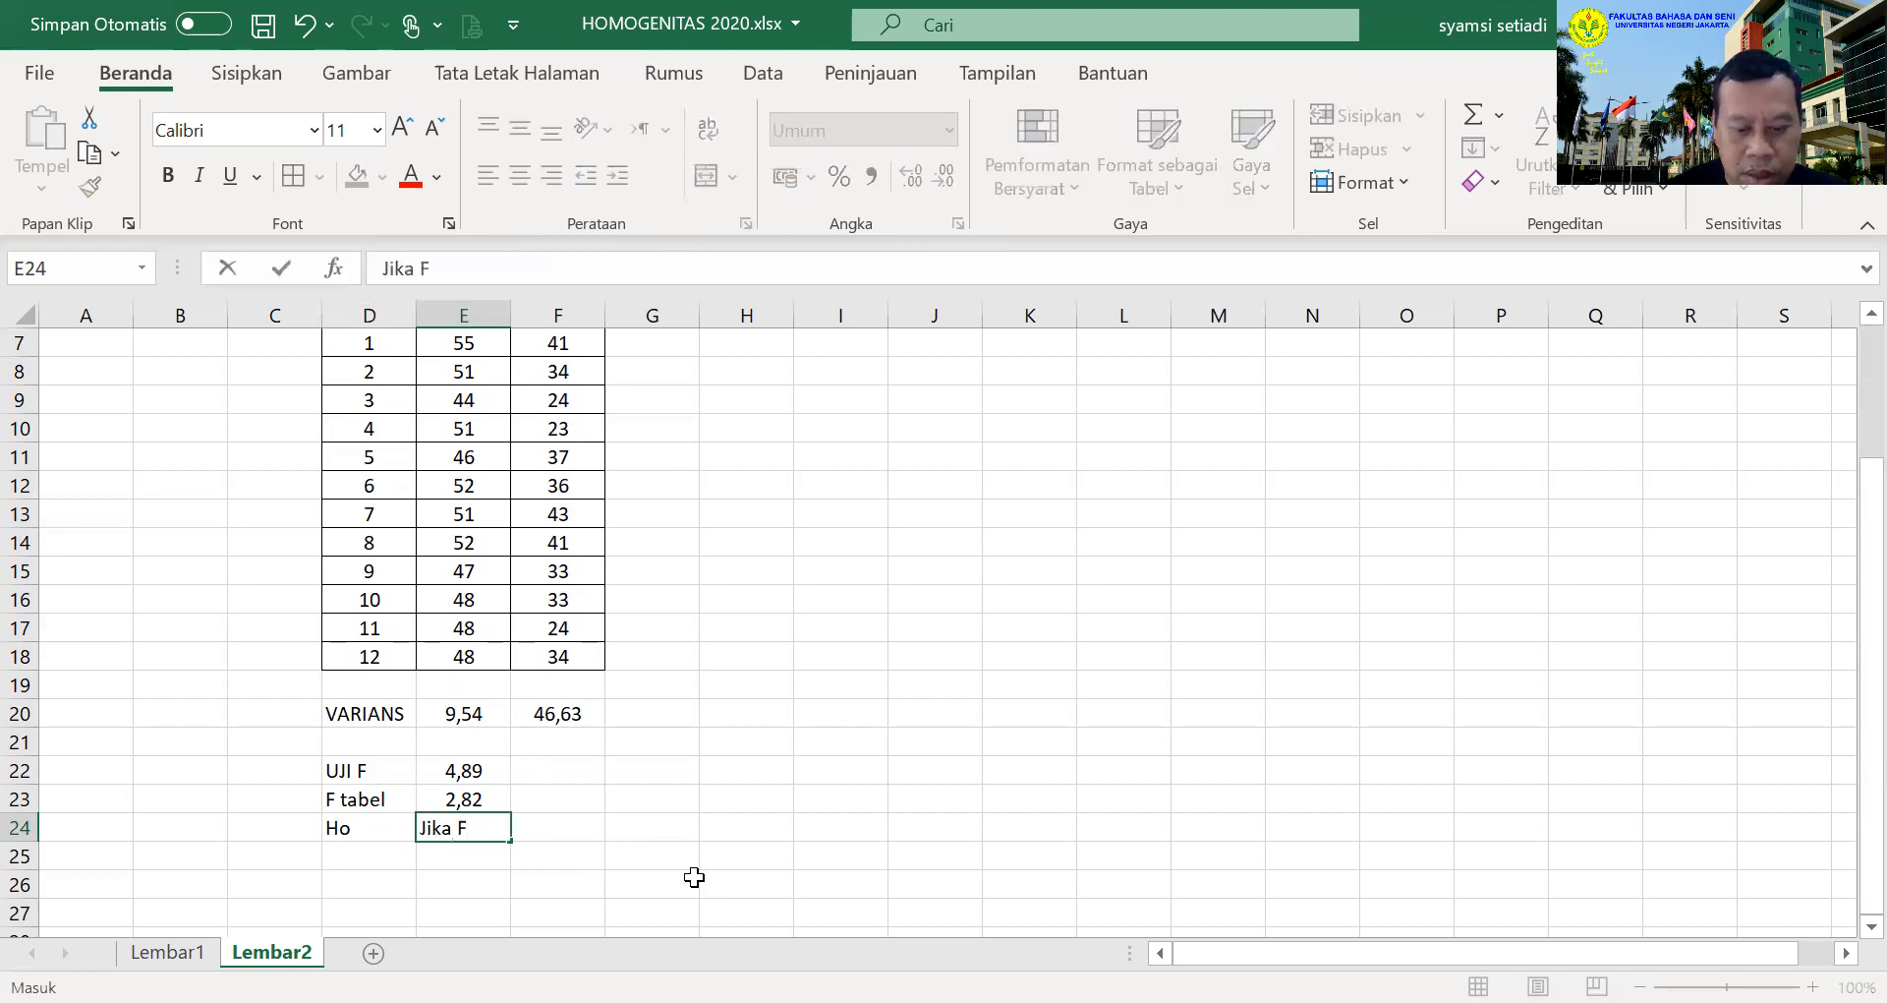
{"action": "type", "text": " hitung <"}
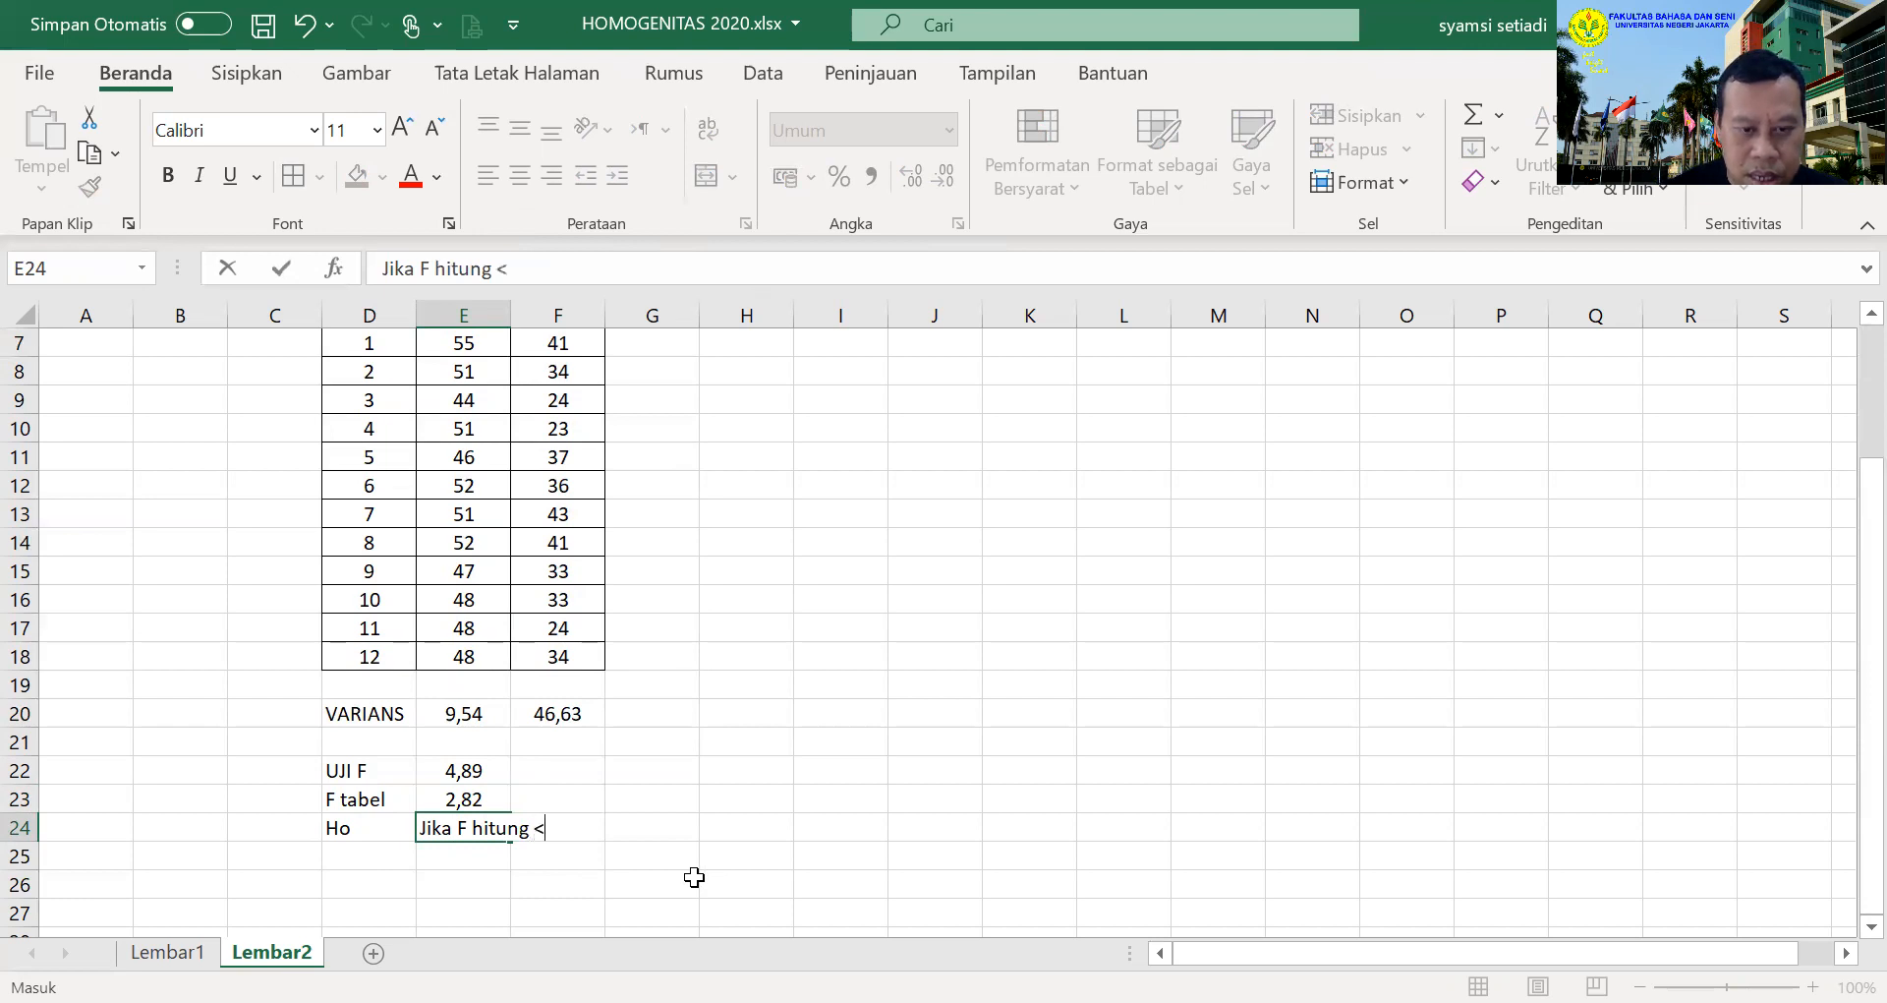
{"action": "type", "text": " F tabel "}
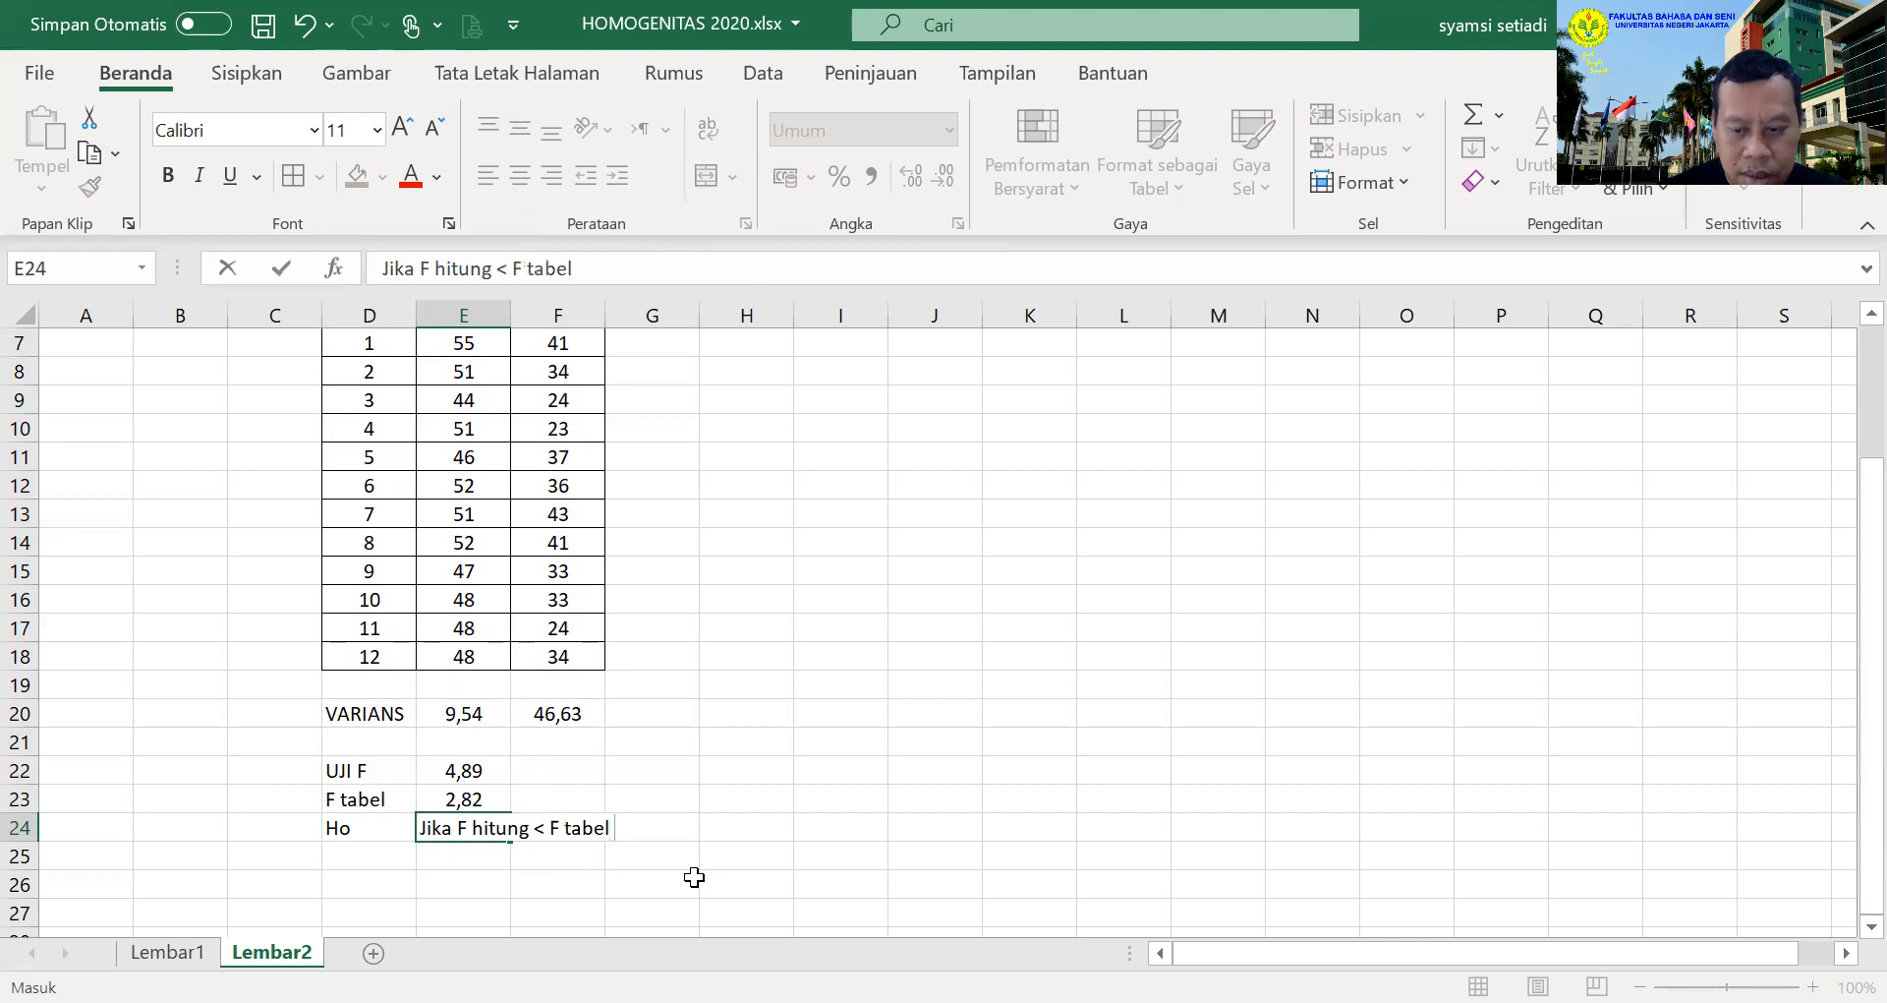
{"action": "type", "text": "maka data homogen"}
{"action": "key", "text": "Return"}
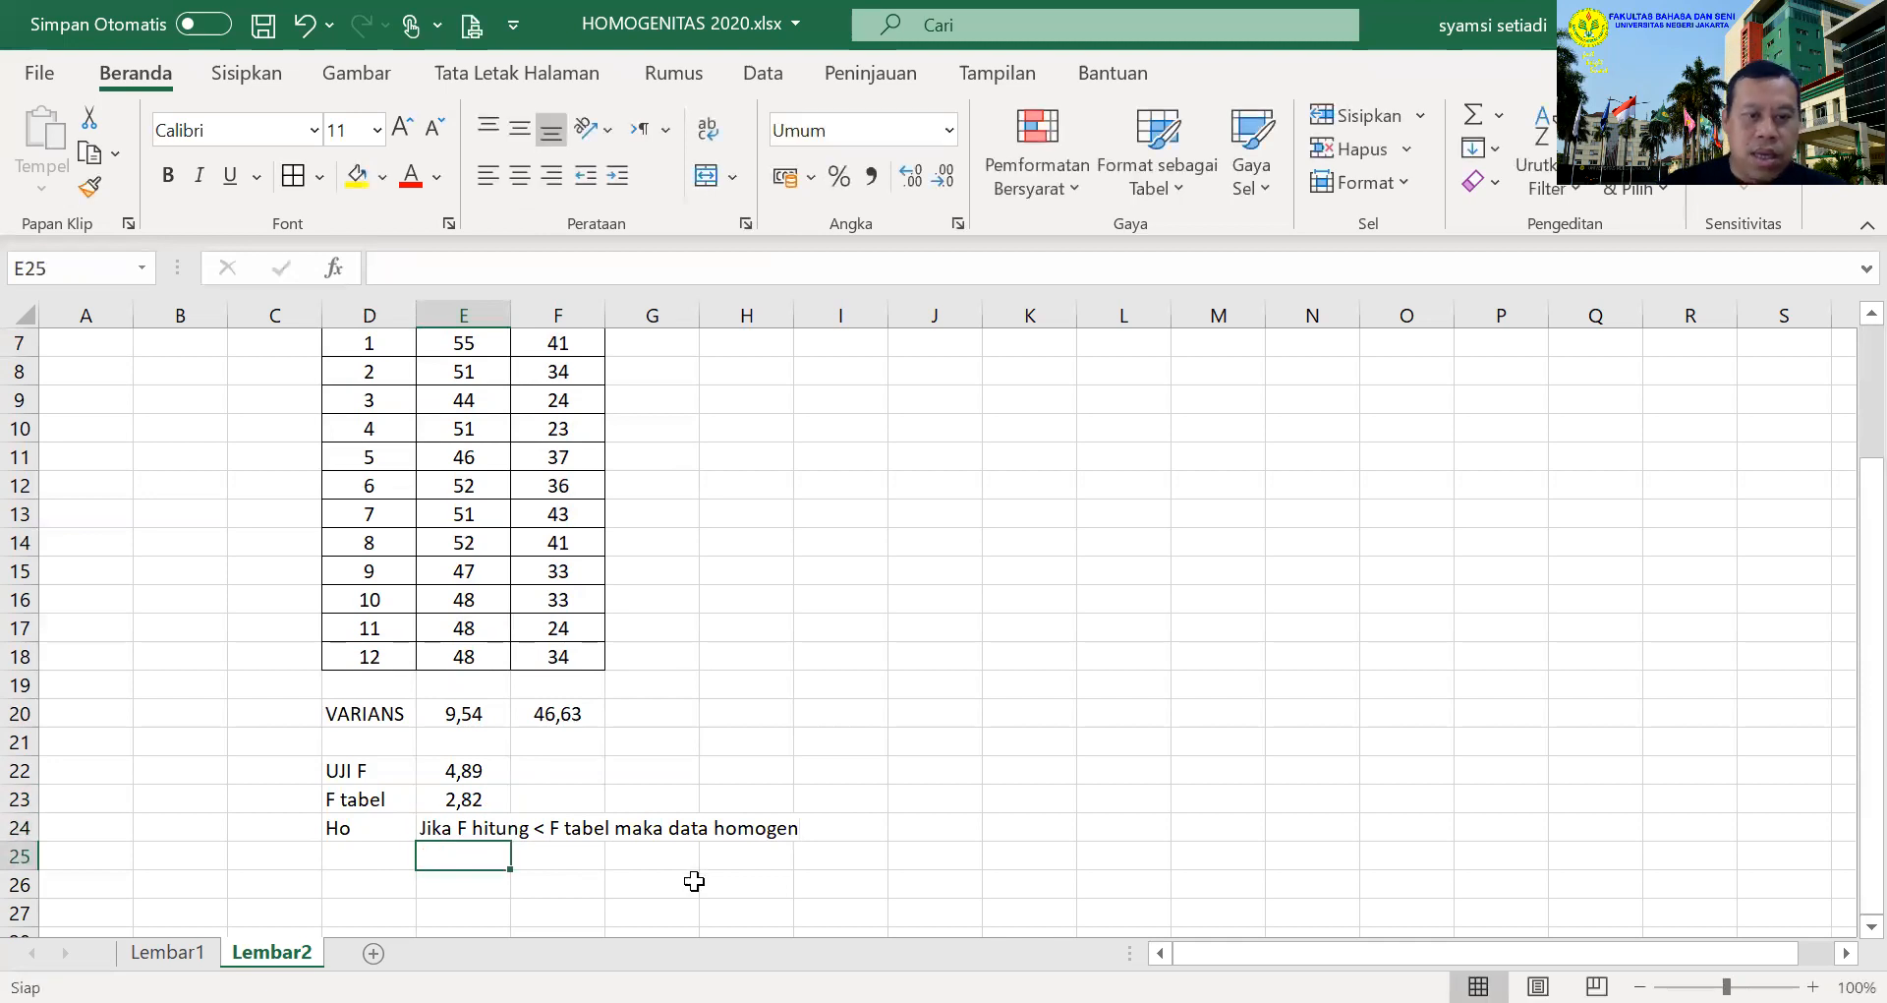
Compare the two F values and enter the conclusion "Karena F hitung > F tabel maka data heterogen (tidak homogen)" in E25
{"action": "left_click", "coordinate": [466, 773]}
{"action": "left_click", "coordinate": [464, 801]}
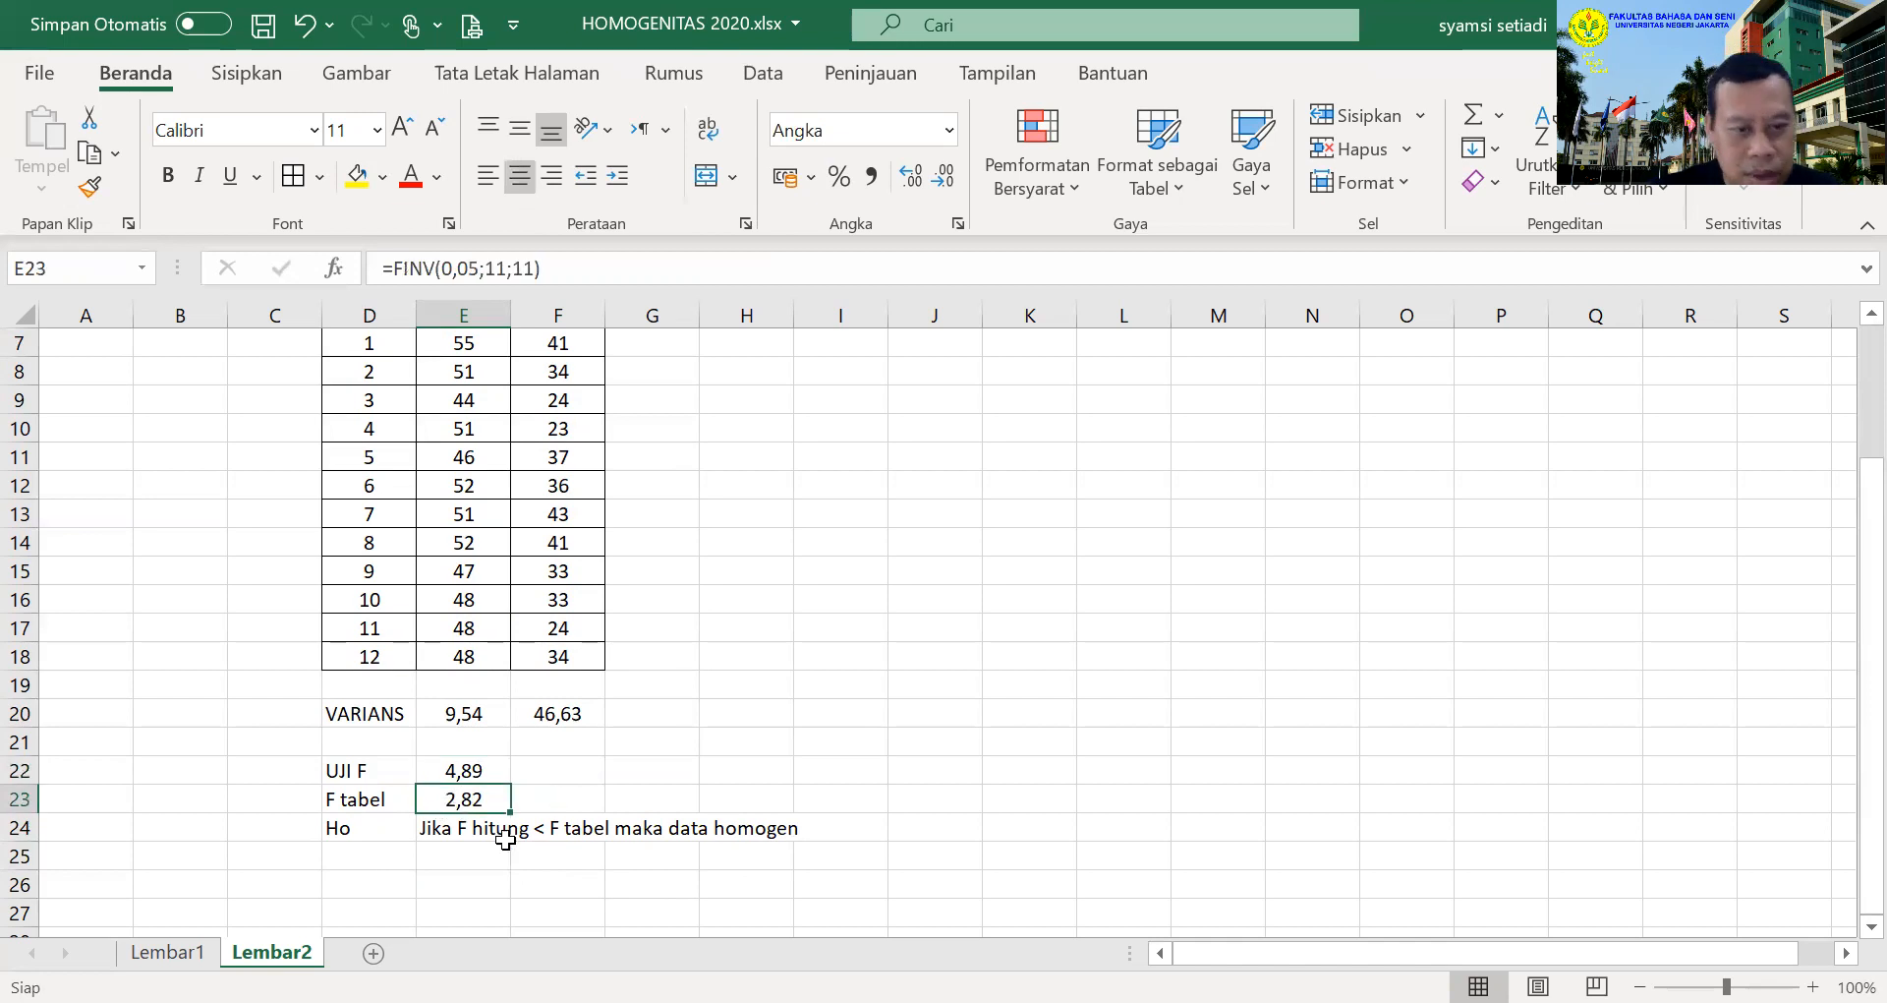
{"action": "left_click", "coordinate": [452, 861]}
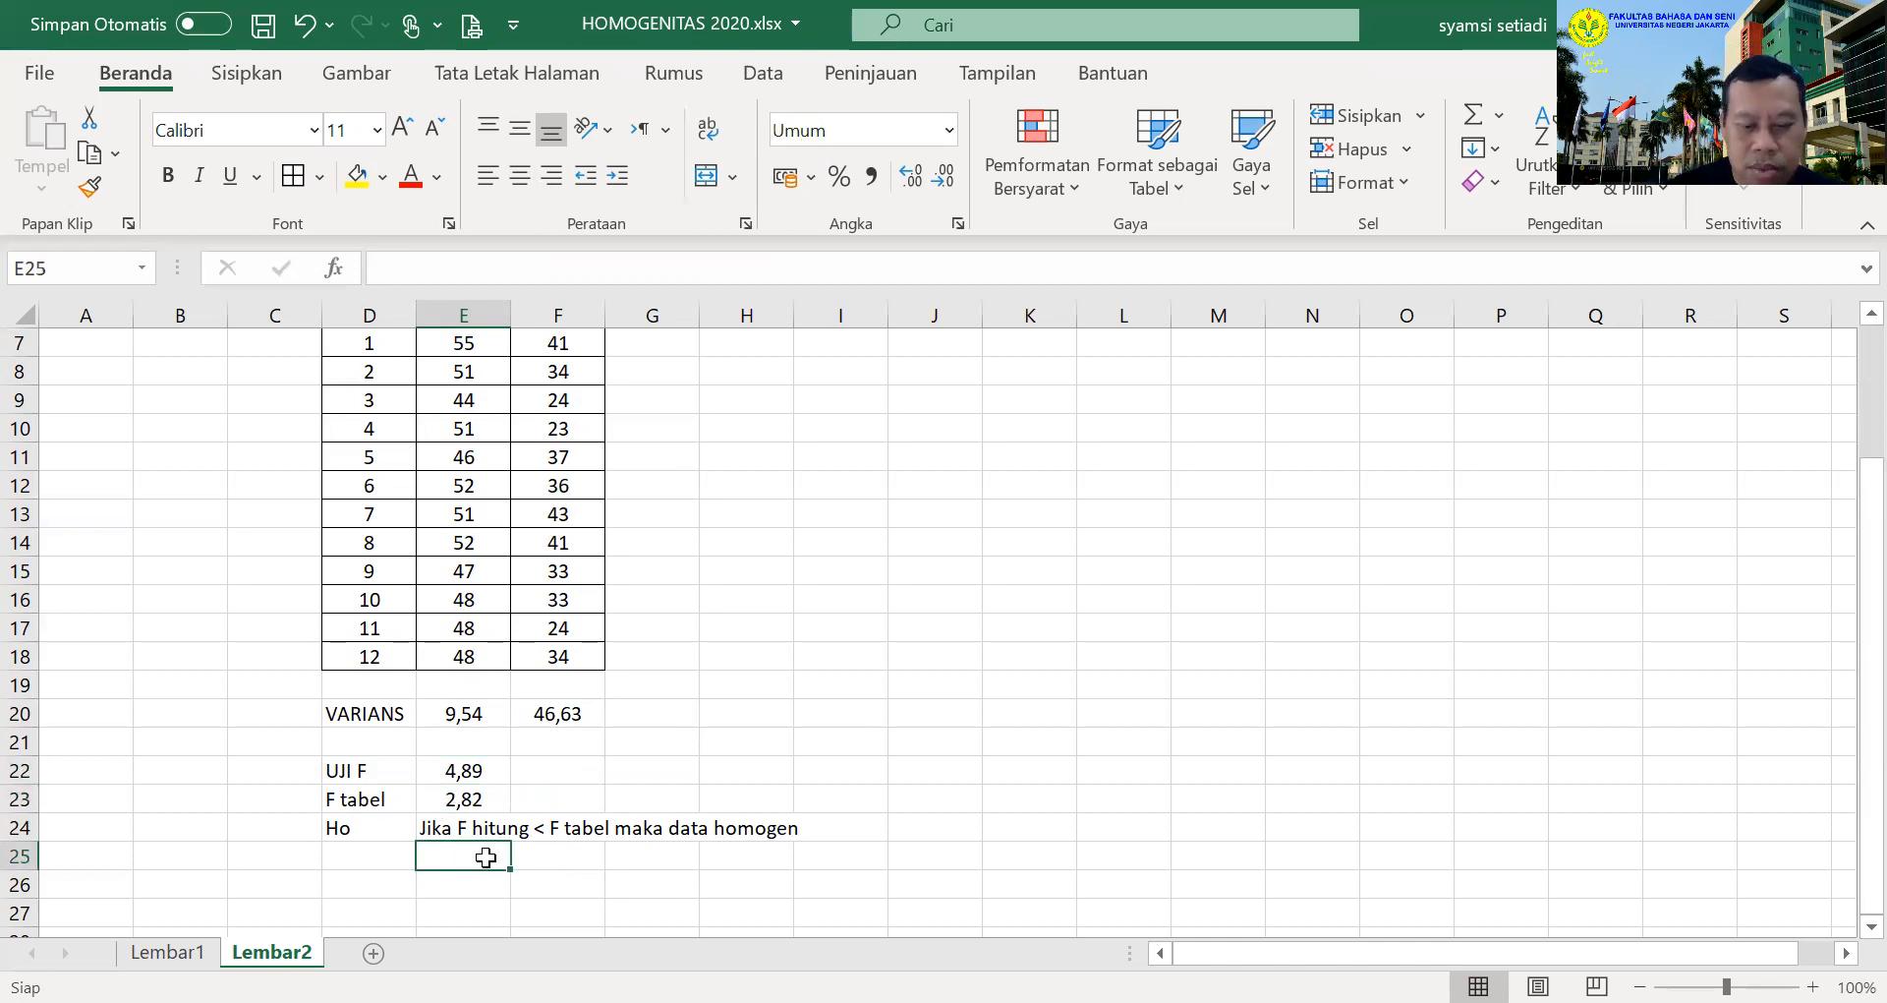
{"action": "type", "text": "Karena F"}
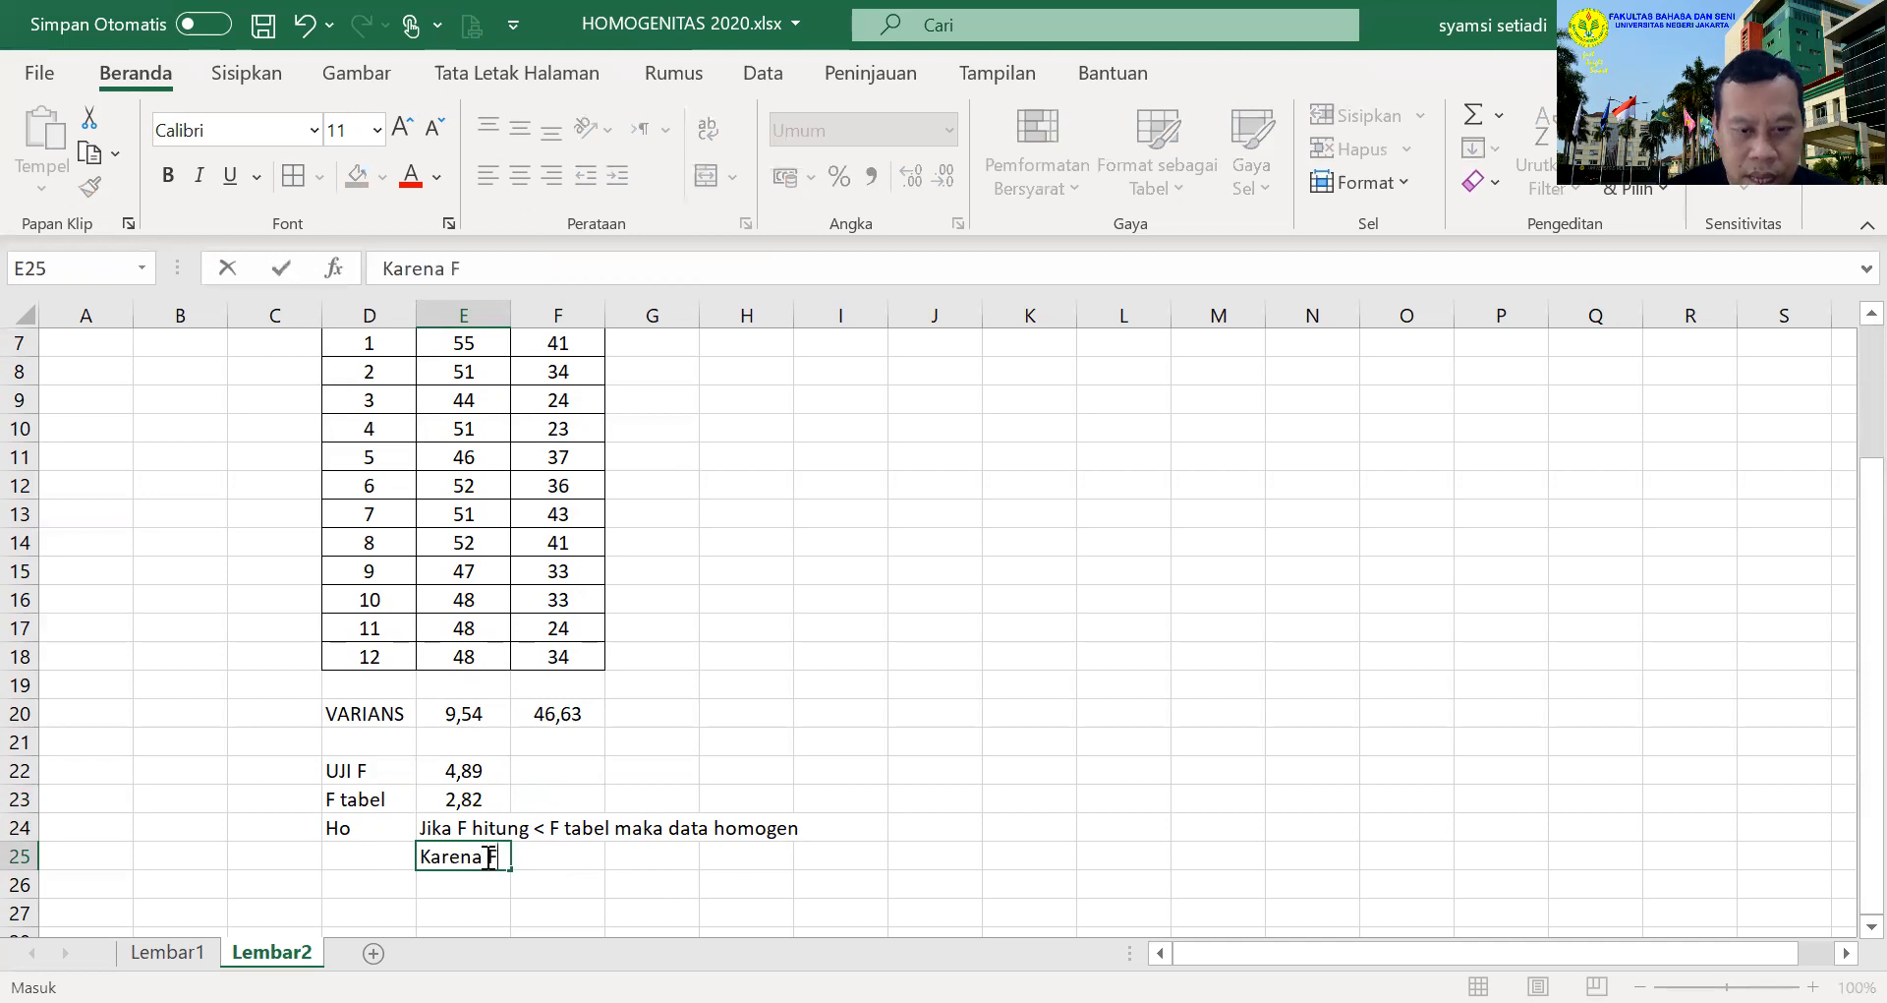
{"action": "type", "text": " hitung"}
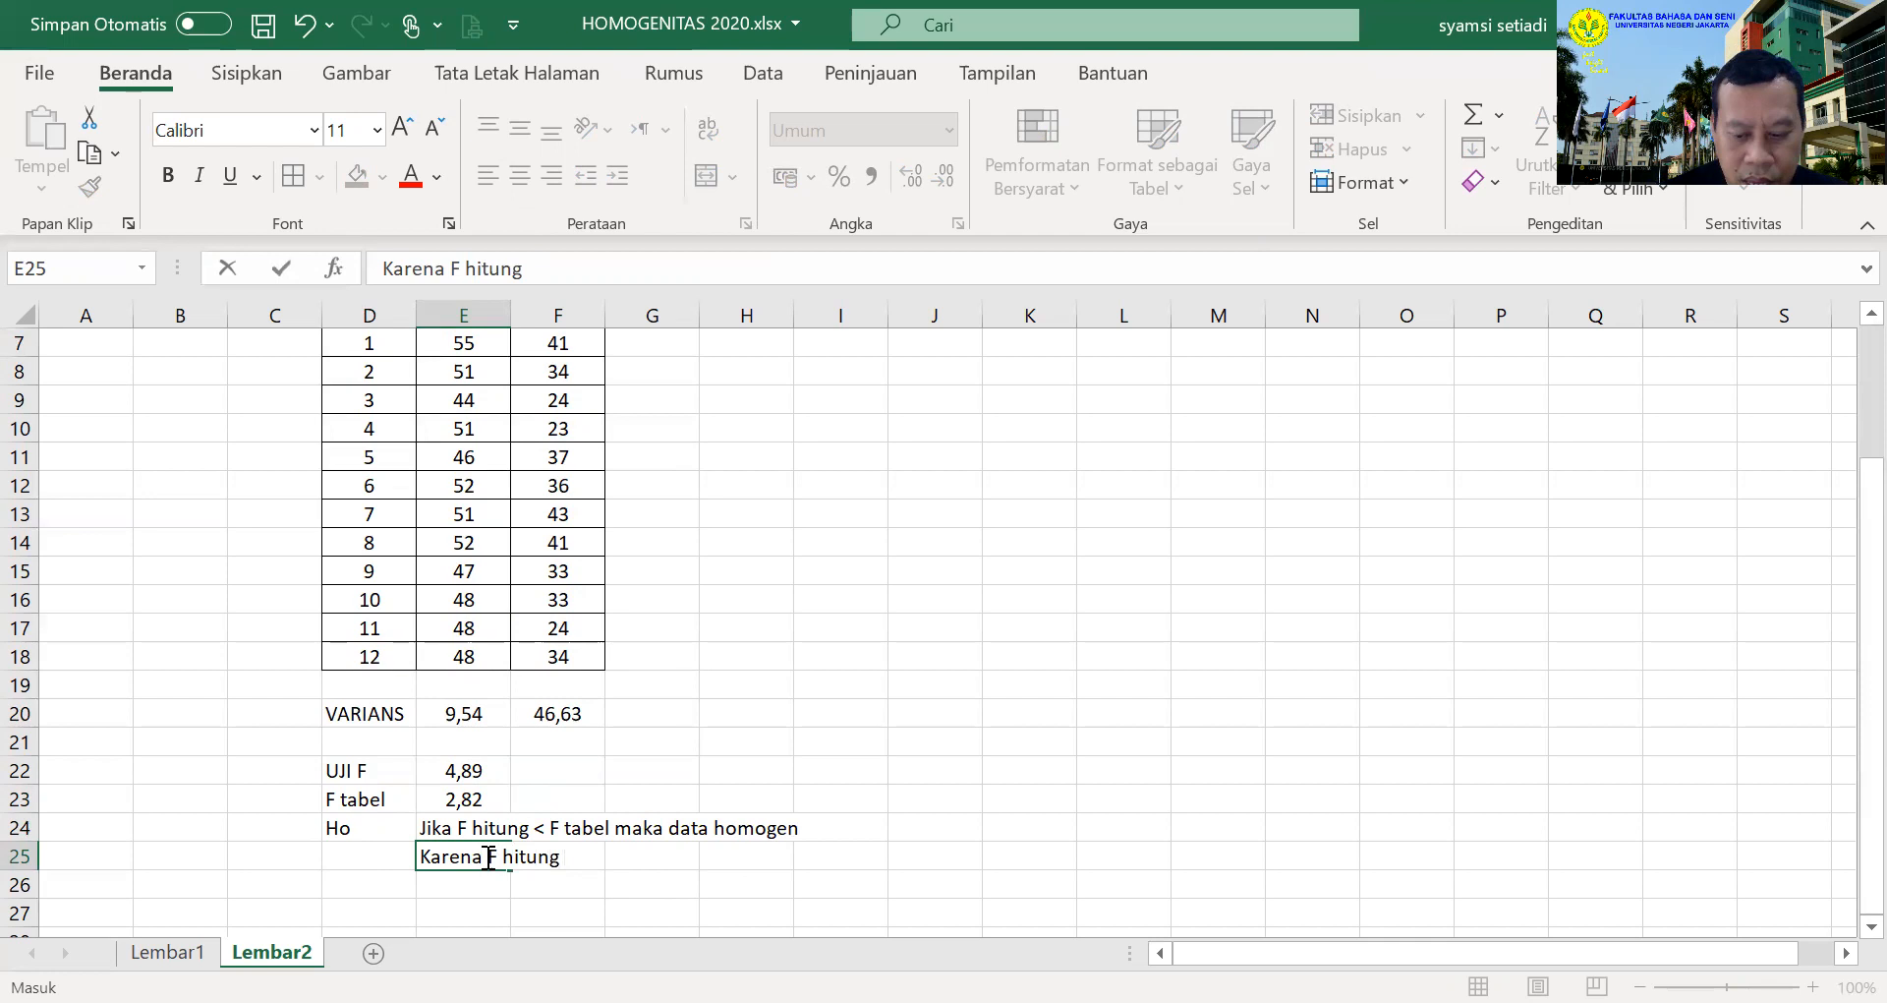
{"action": "type", "text": " > F tabel maka data he"}
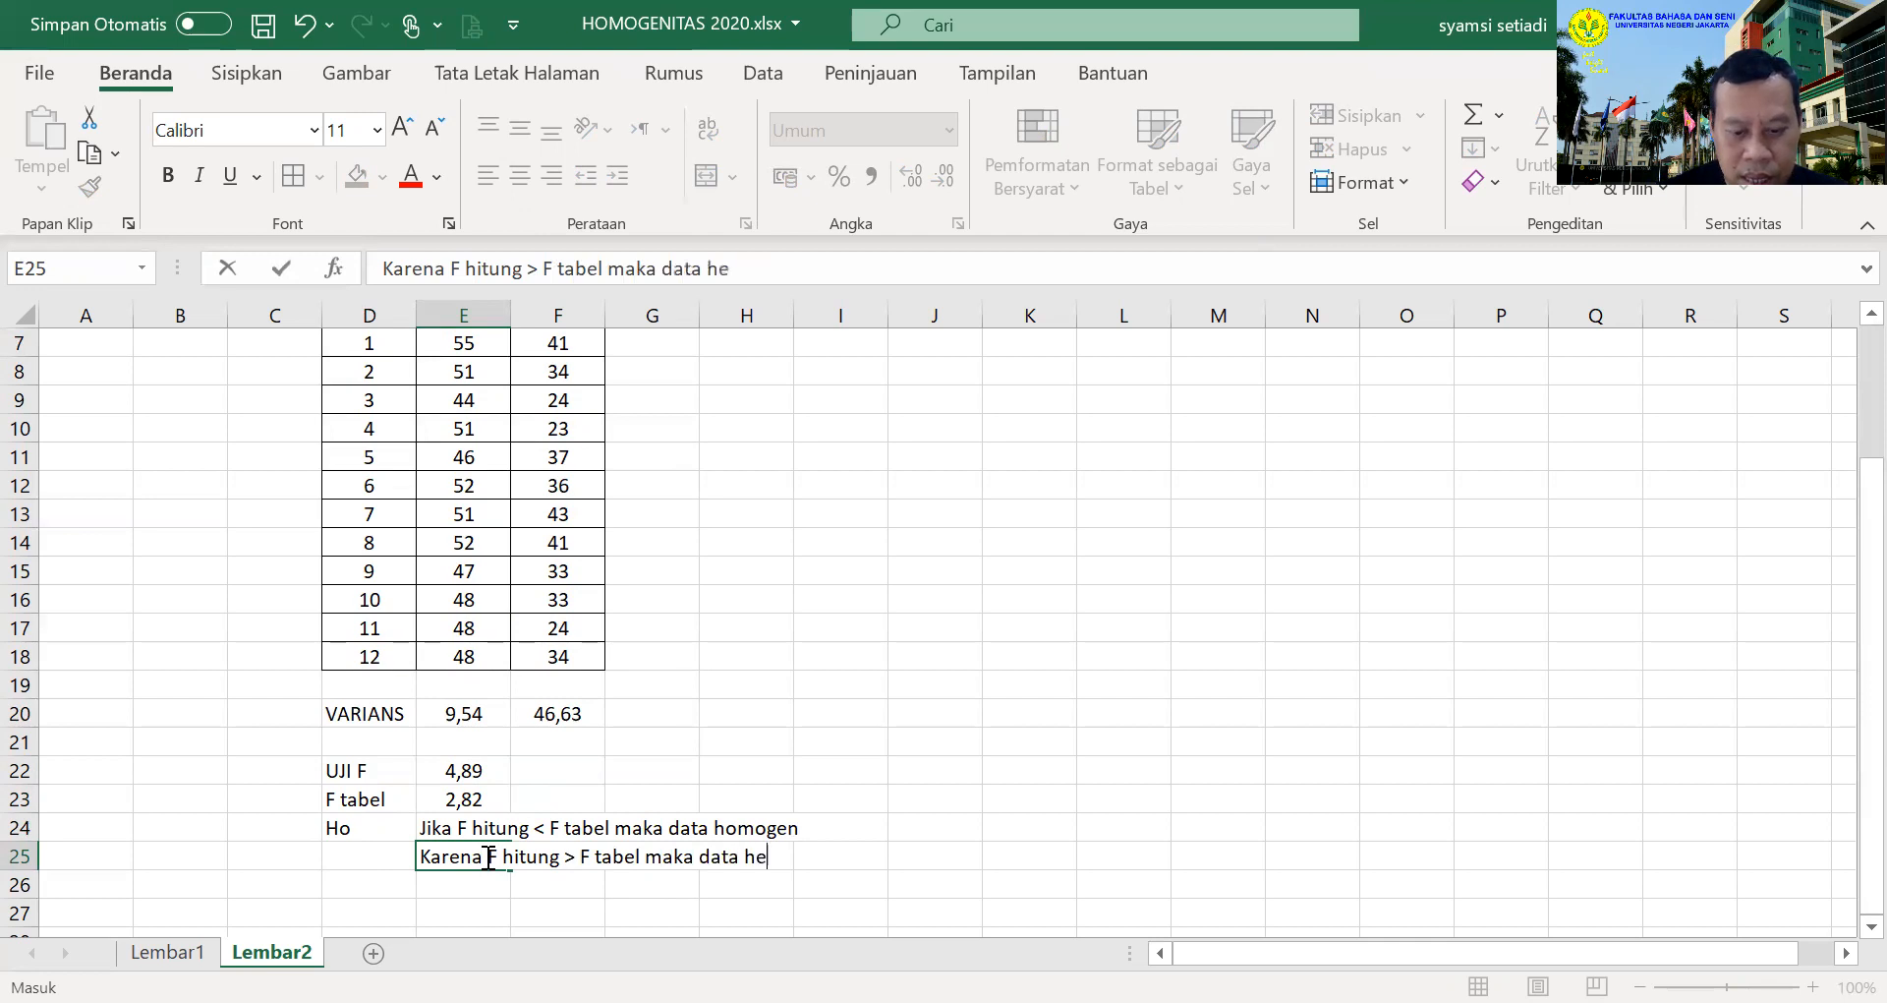
{"action": "type", "text": "terogen"}
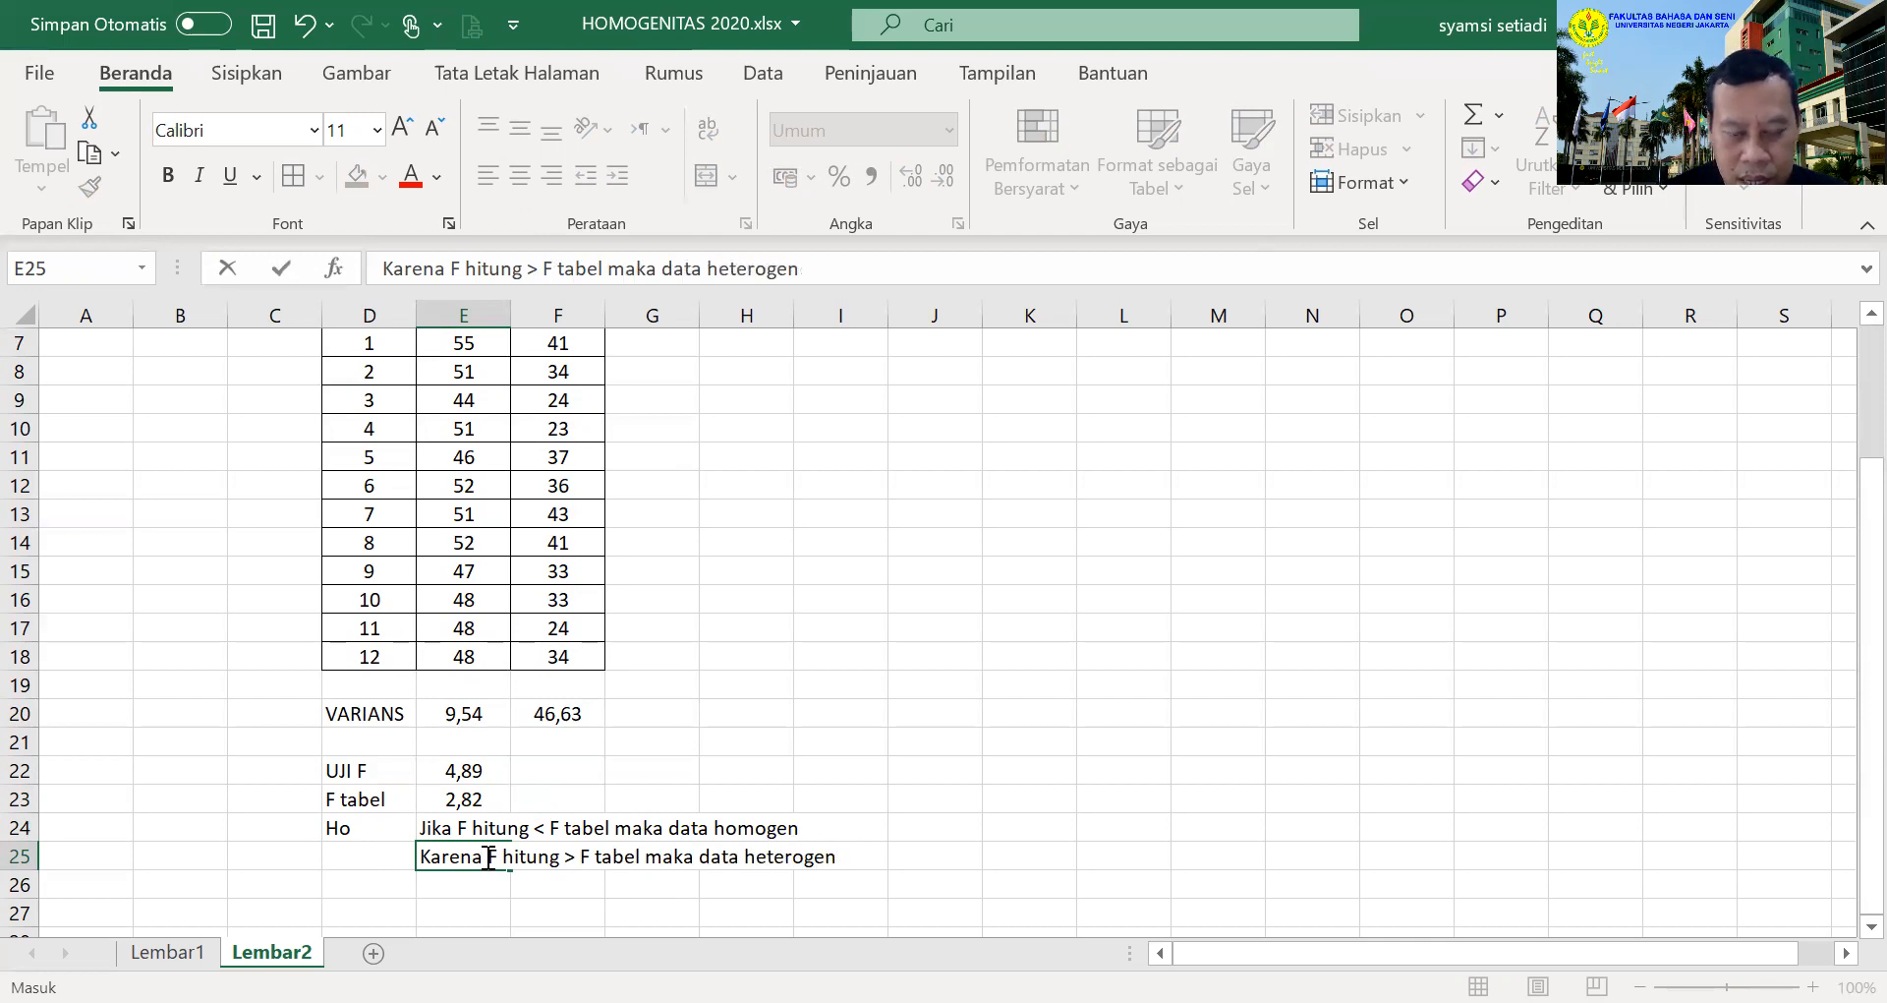
{"action": "type", "text": " (tidak "}
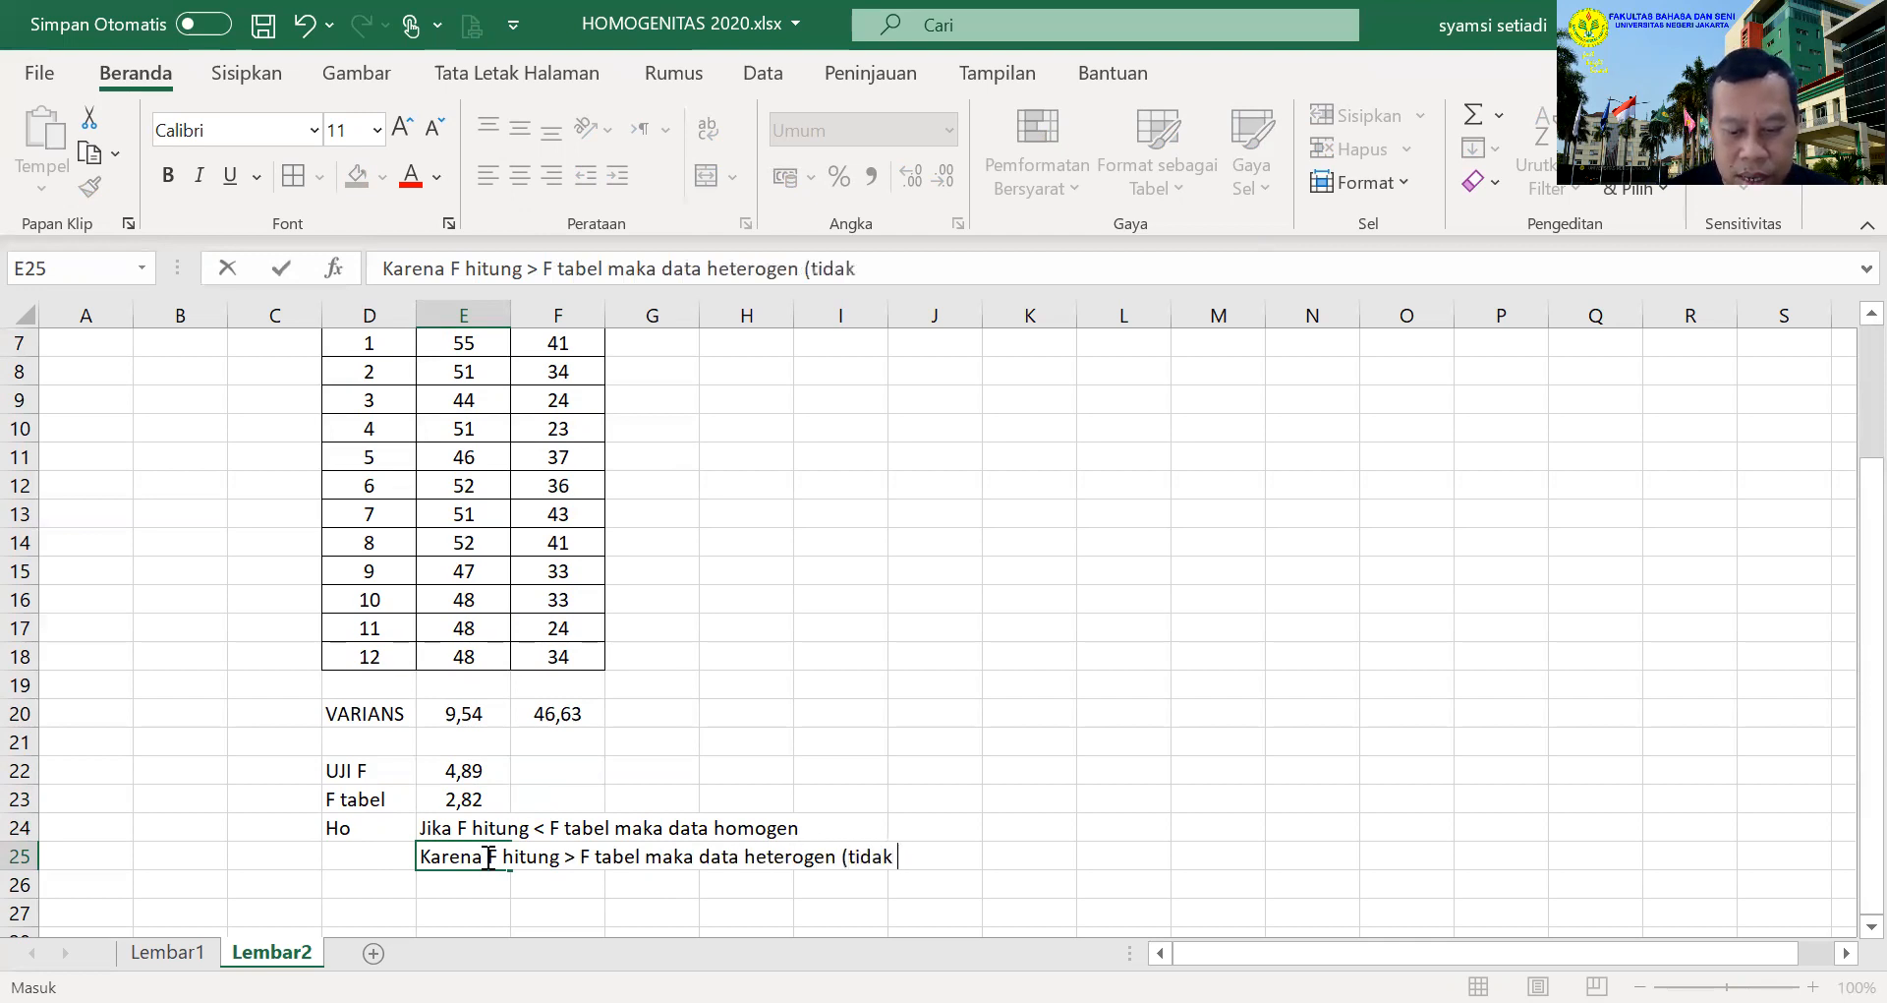
{"action": "type", "text": "homogen)"}
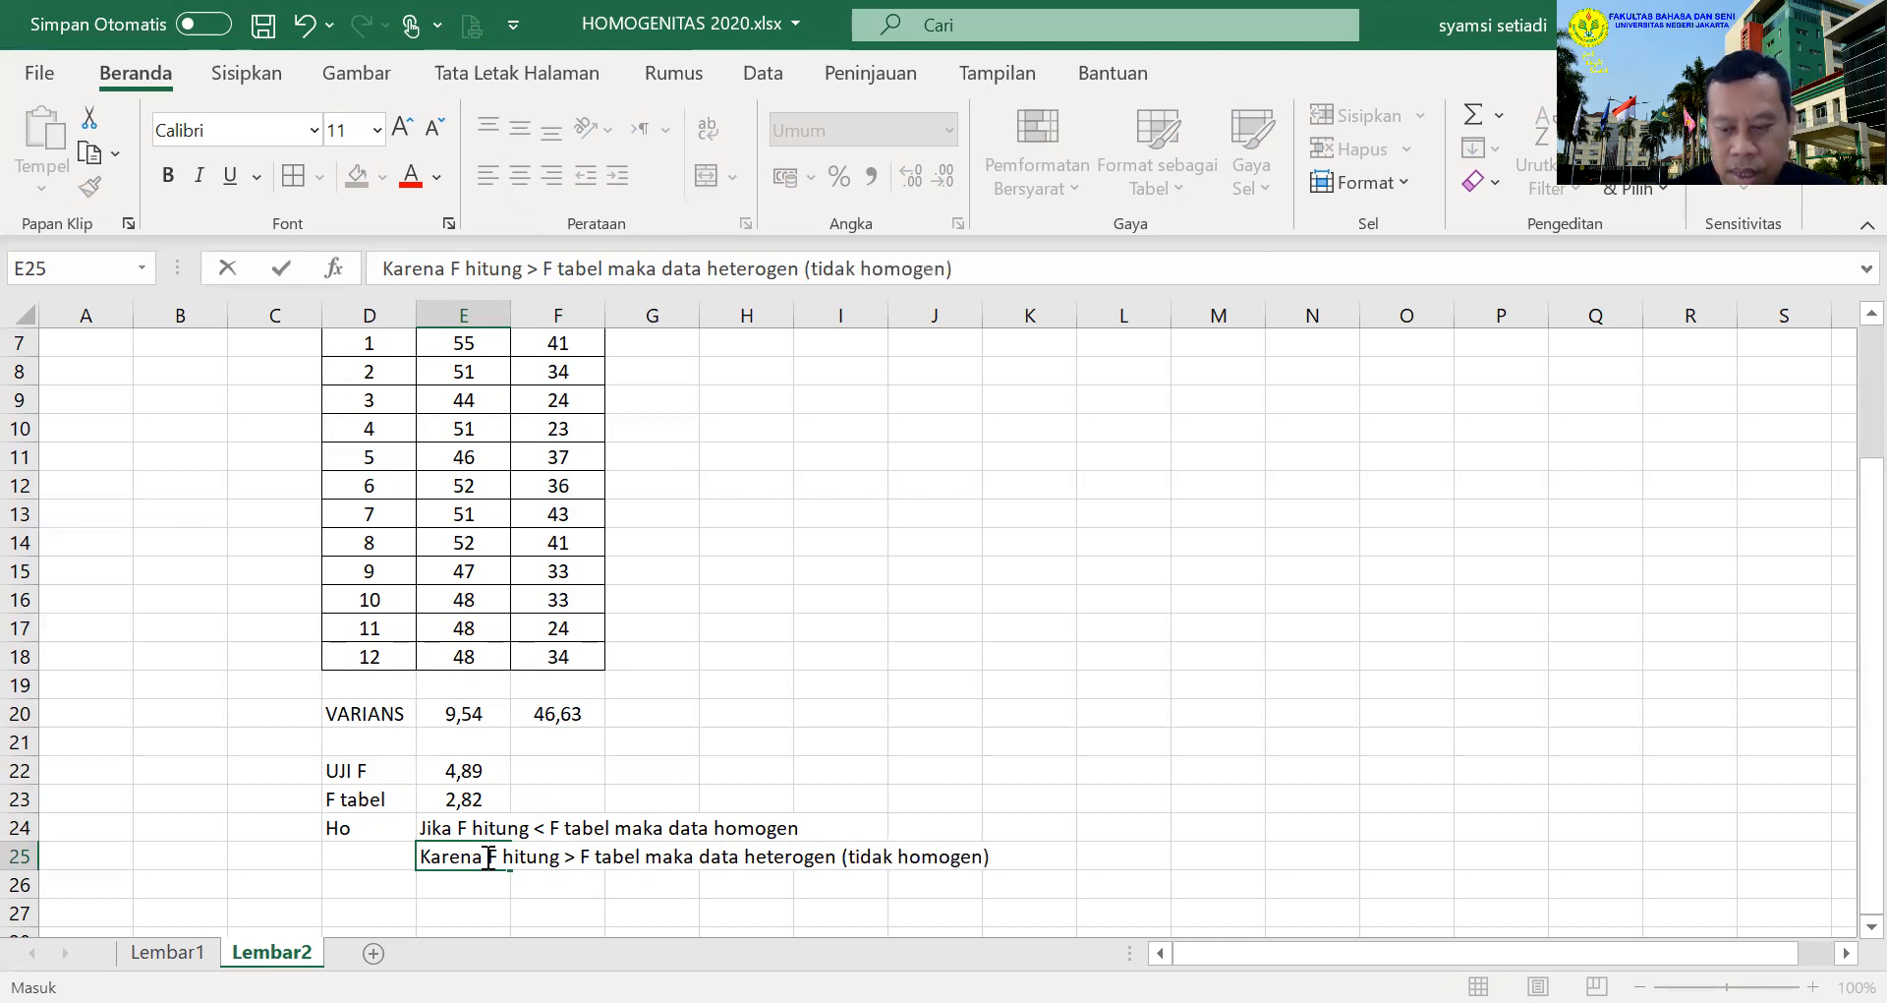
{"action": "key", "text": "Return"}
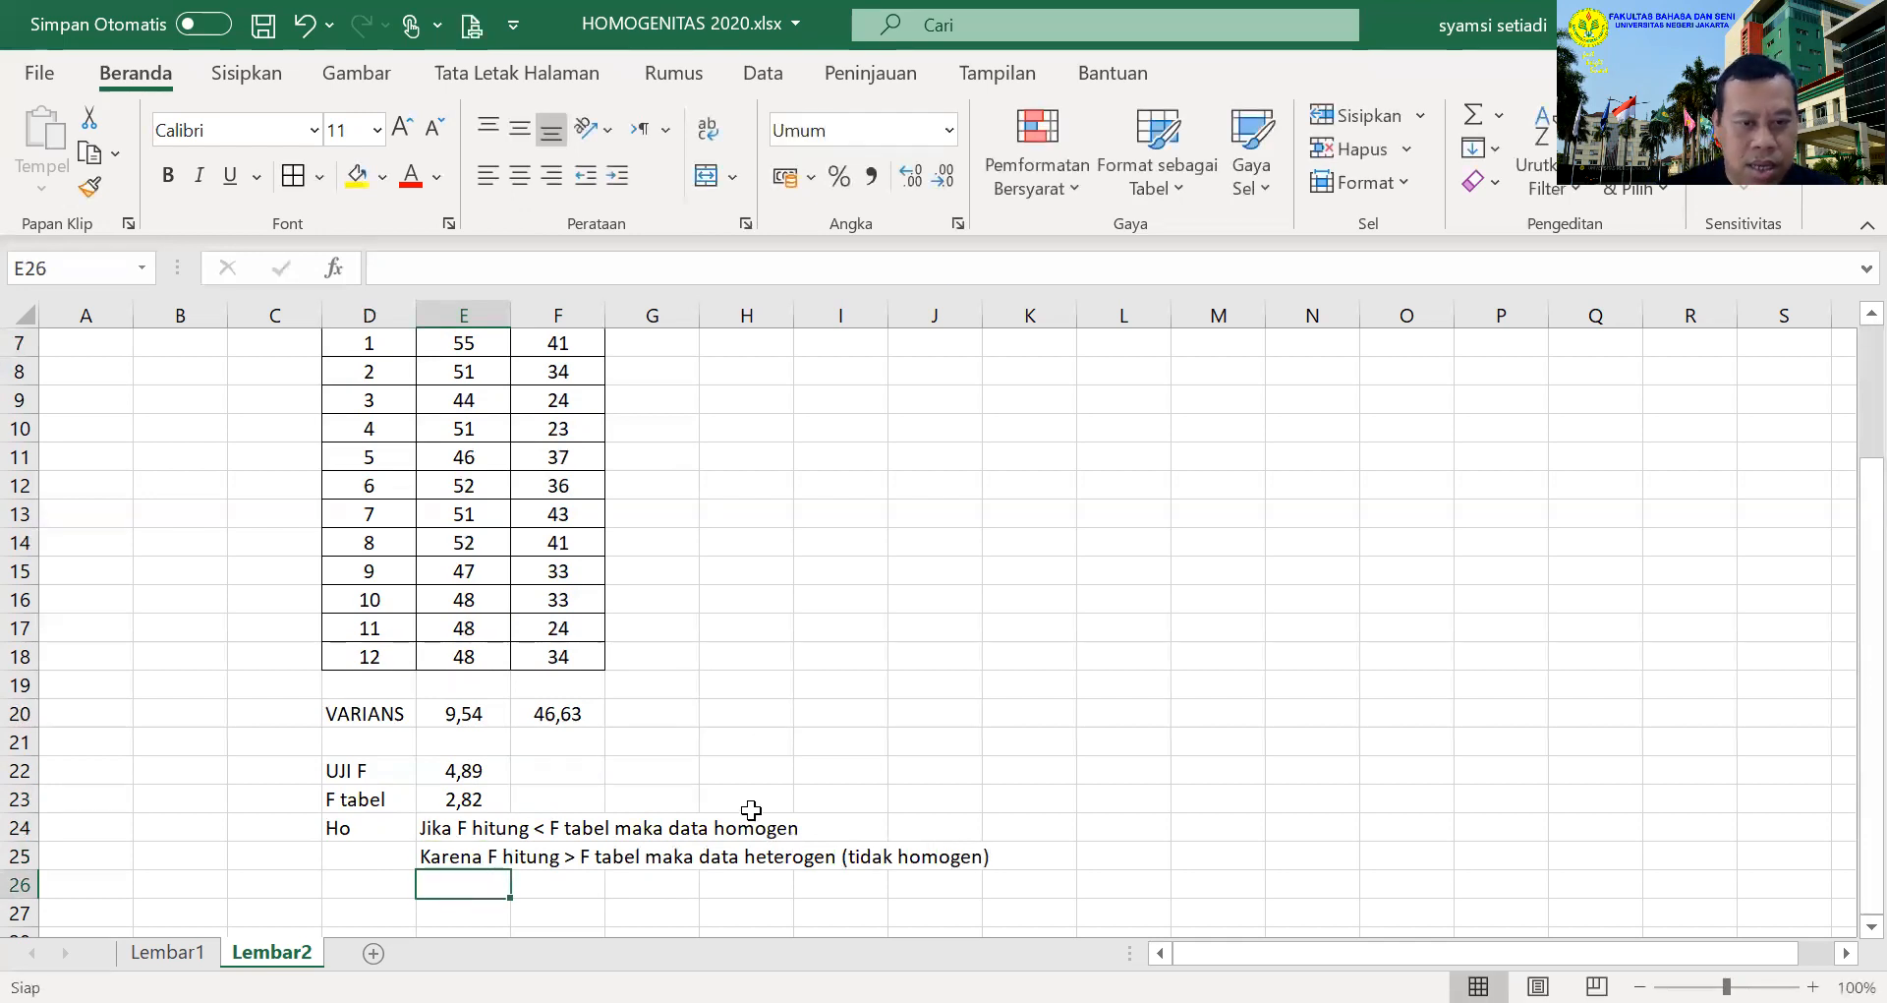
{"action": "scroll", "coordinate": [656, 722], "scroll_direction": "up", "scroll_amount": 1}
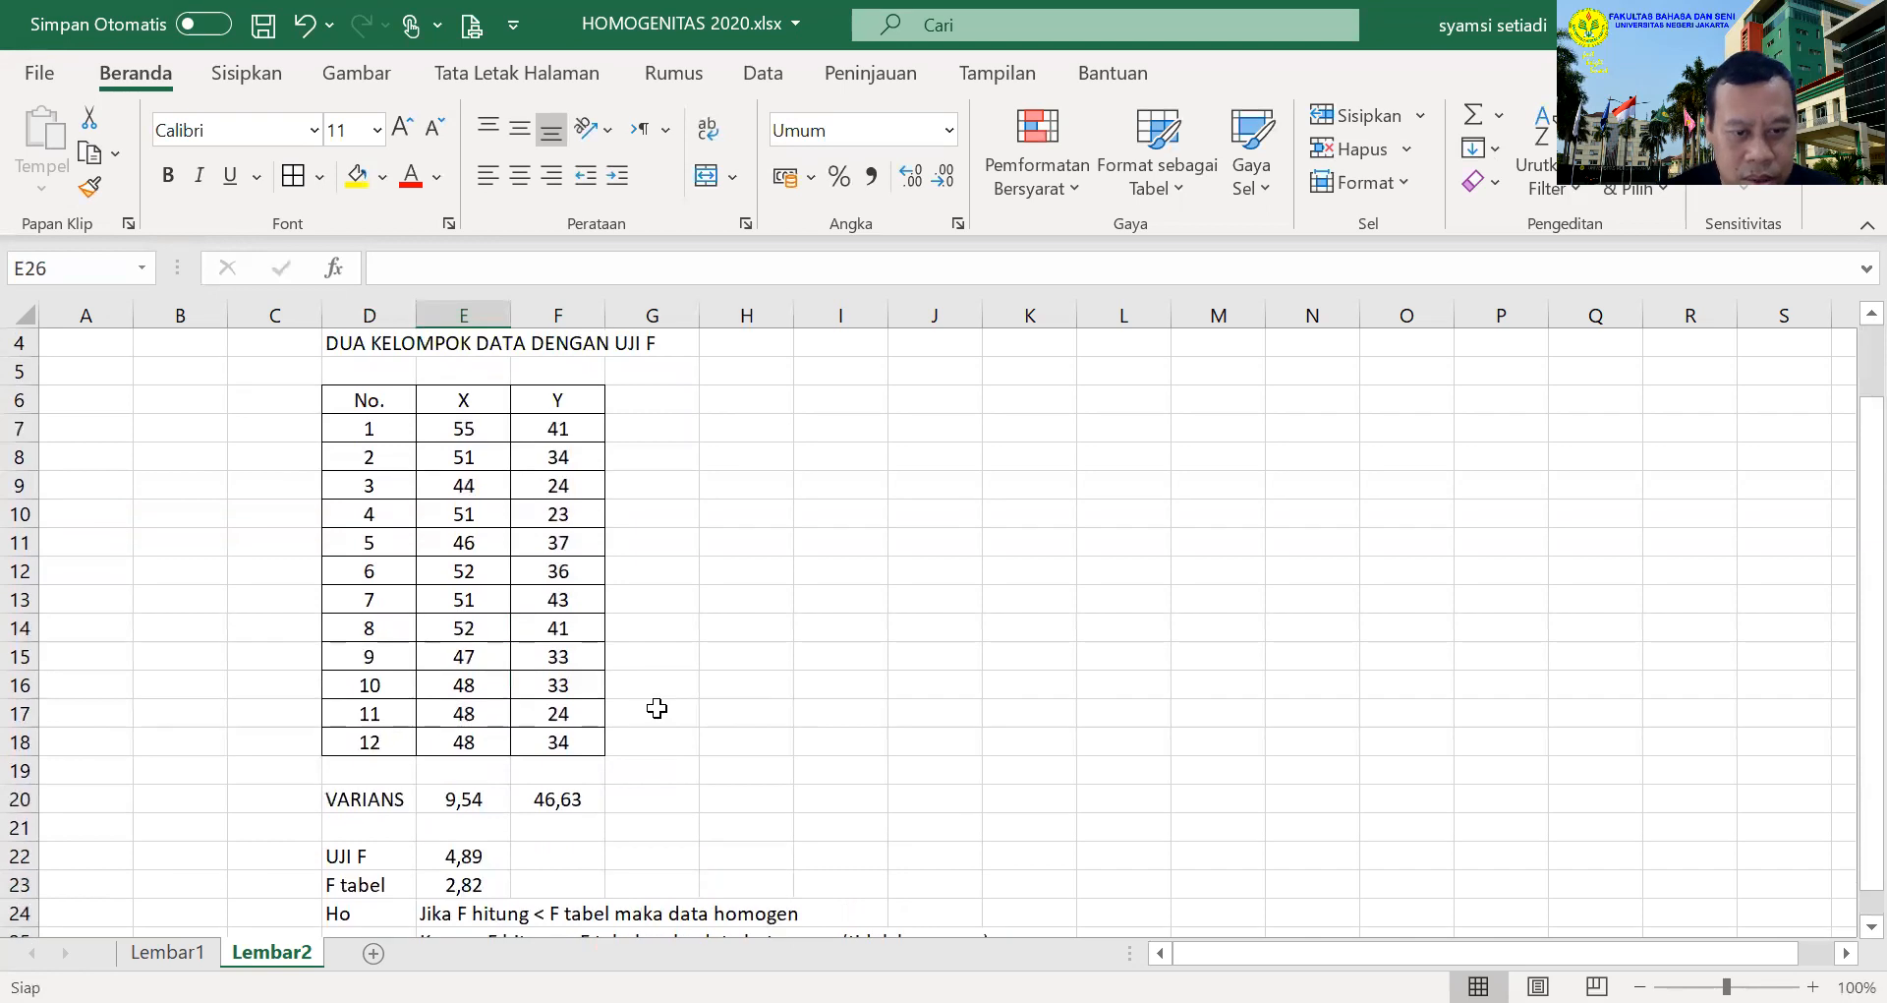
{"action": "scroll", "coordinate": [661, 705], "scroll_direction": "down", "scroll_amount": 1}
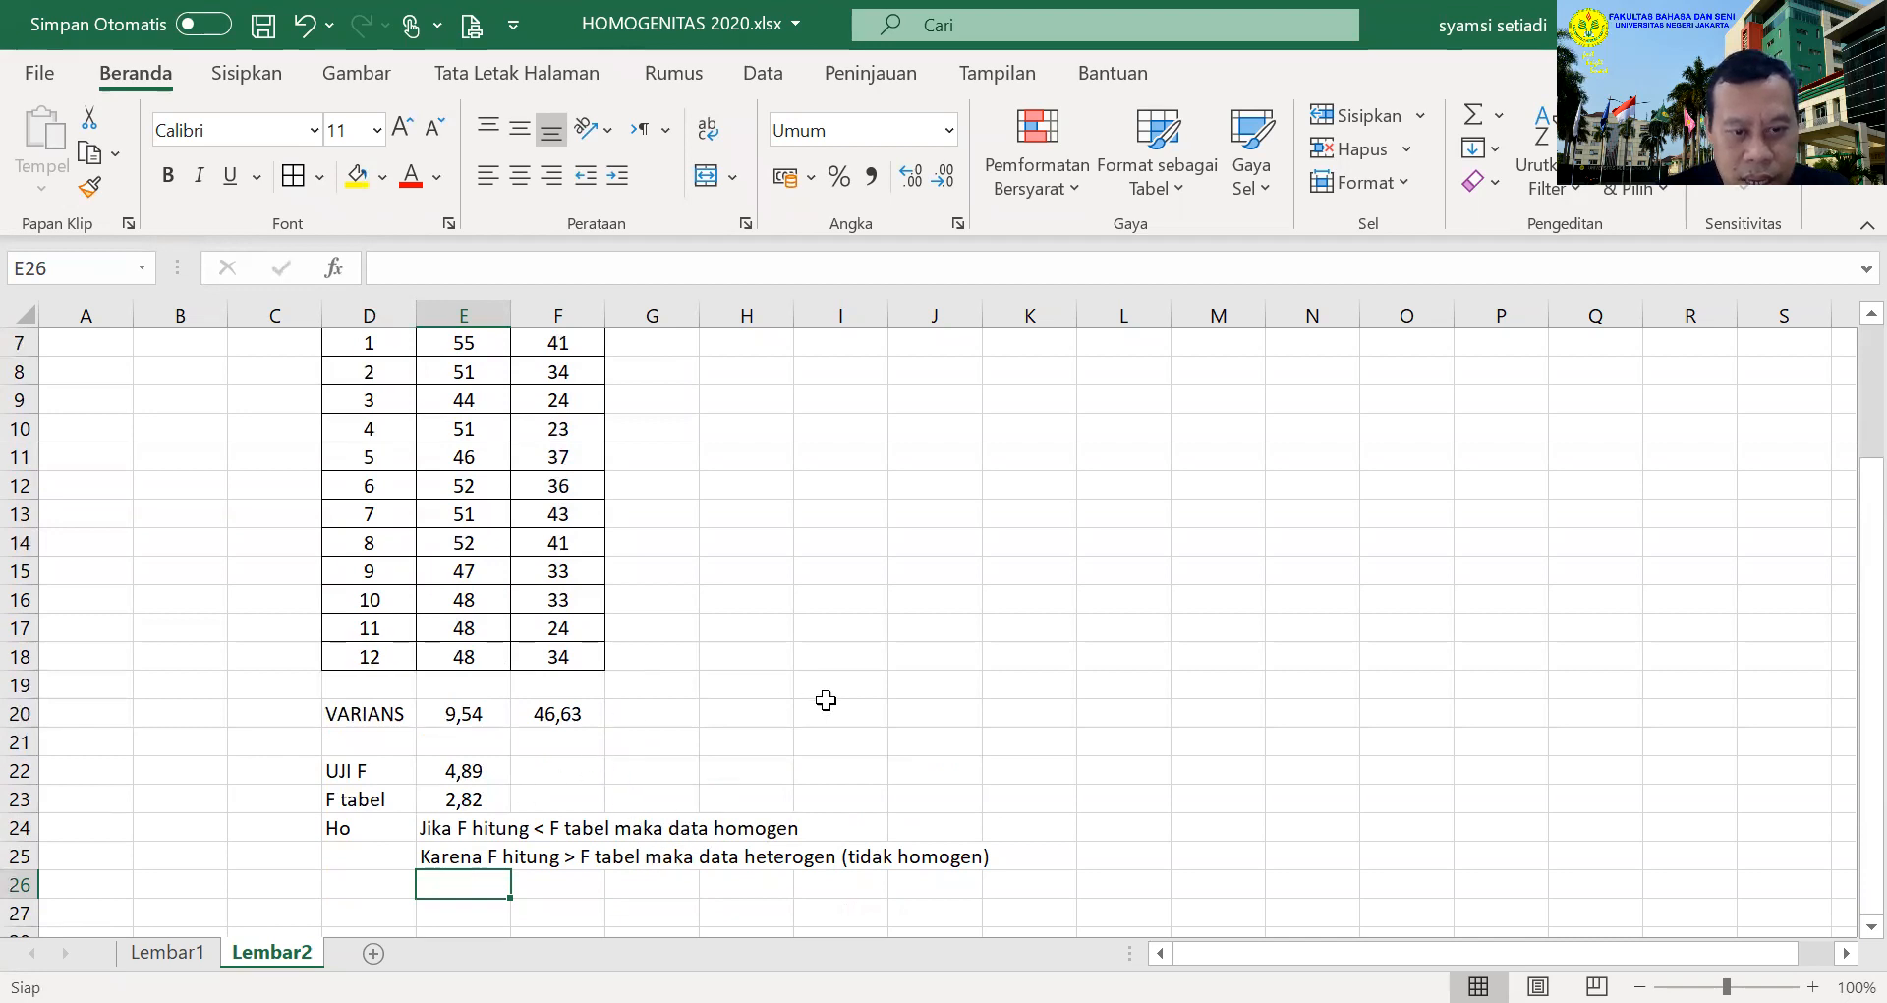
{"action": "scroll", "coordinate": [626, 636], "scroll_direction": "up", "scroll_amount": 1}
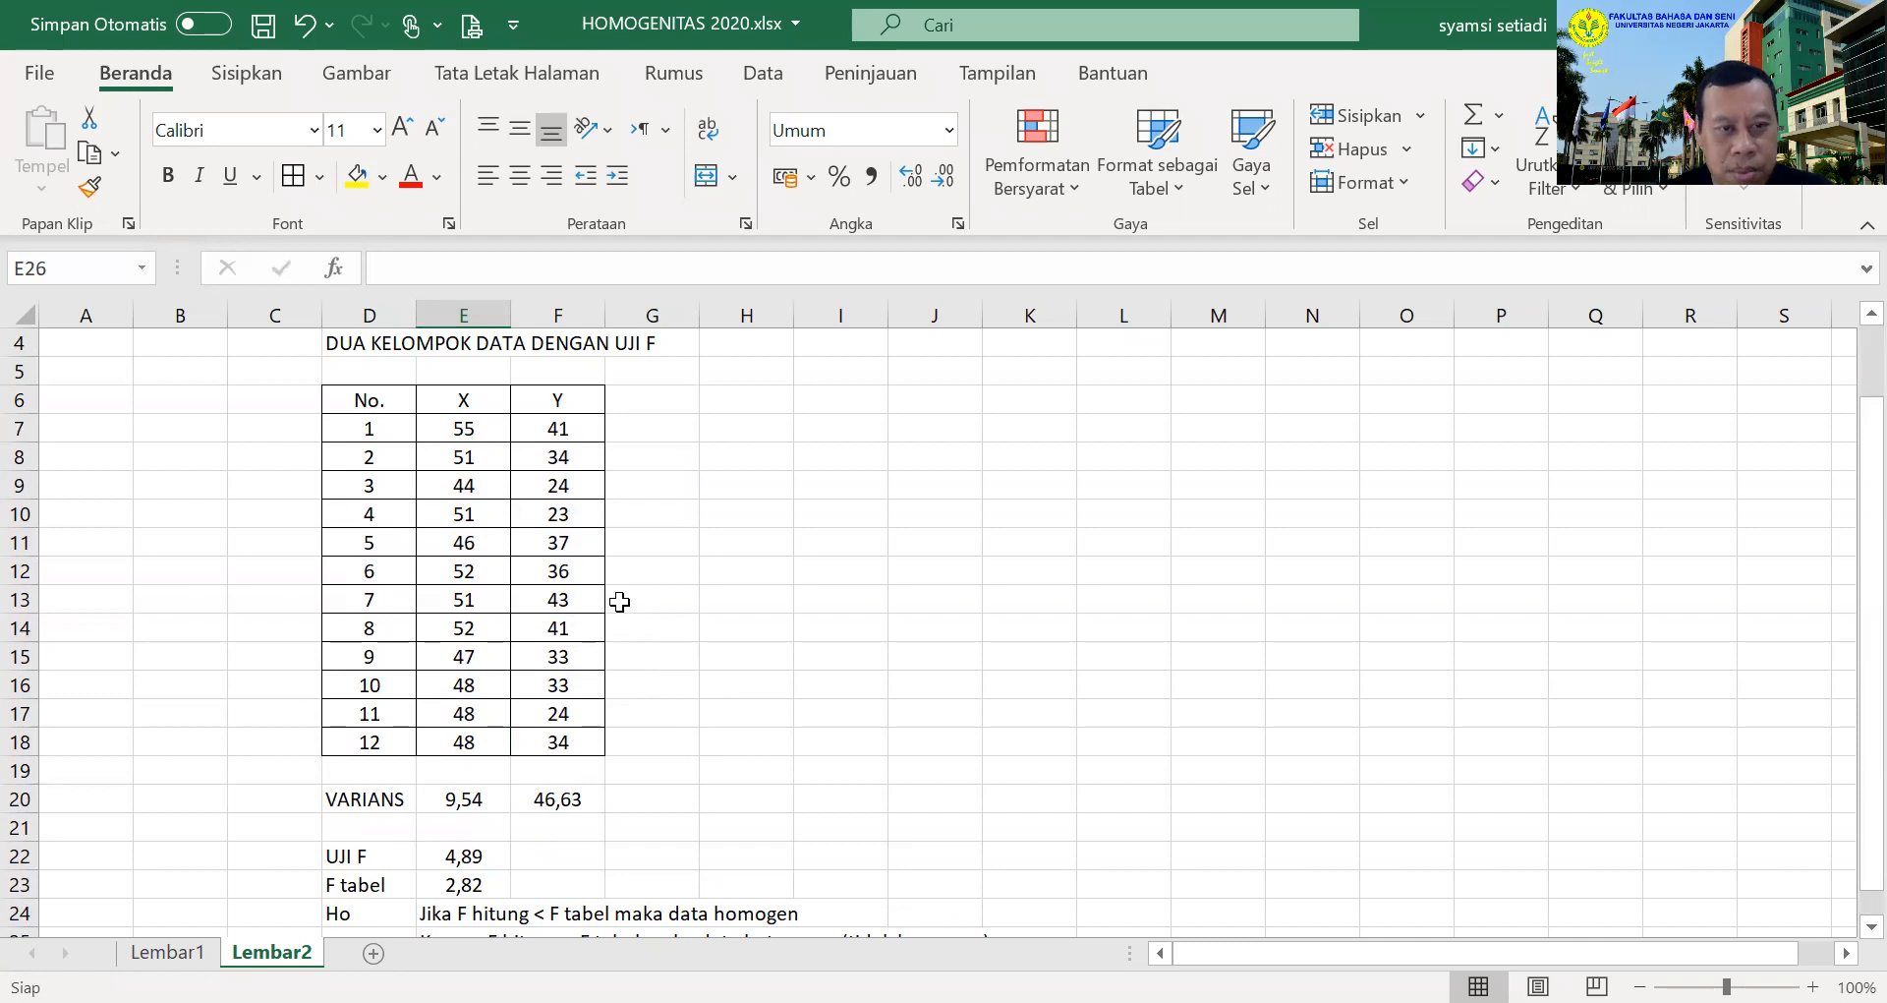
{"action": "scroll", "coordinate": [511, 580], "scroll_direction": "down", "scroll_amount": 1}
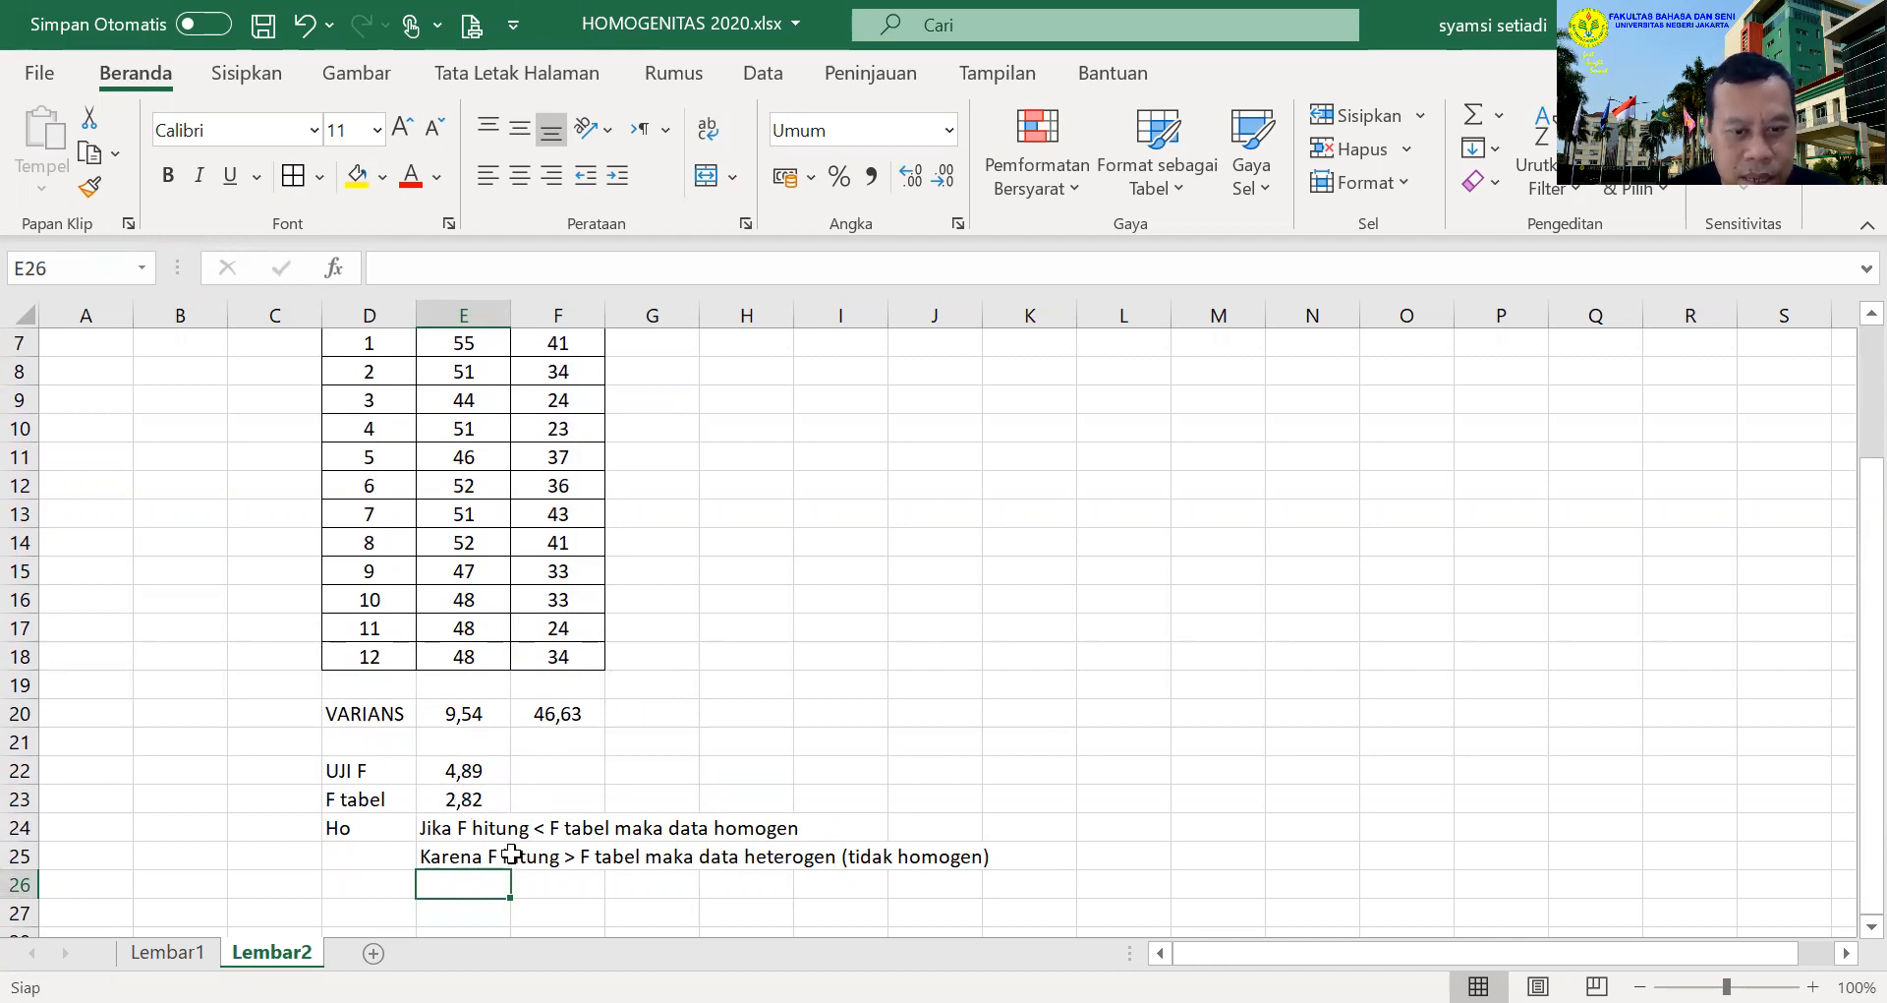
{"action": "scroll", "coordinate": [511, 853], "scroll_direction": "up", "scroll_amount": 1}
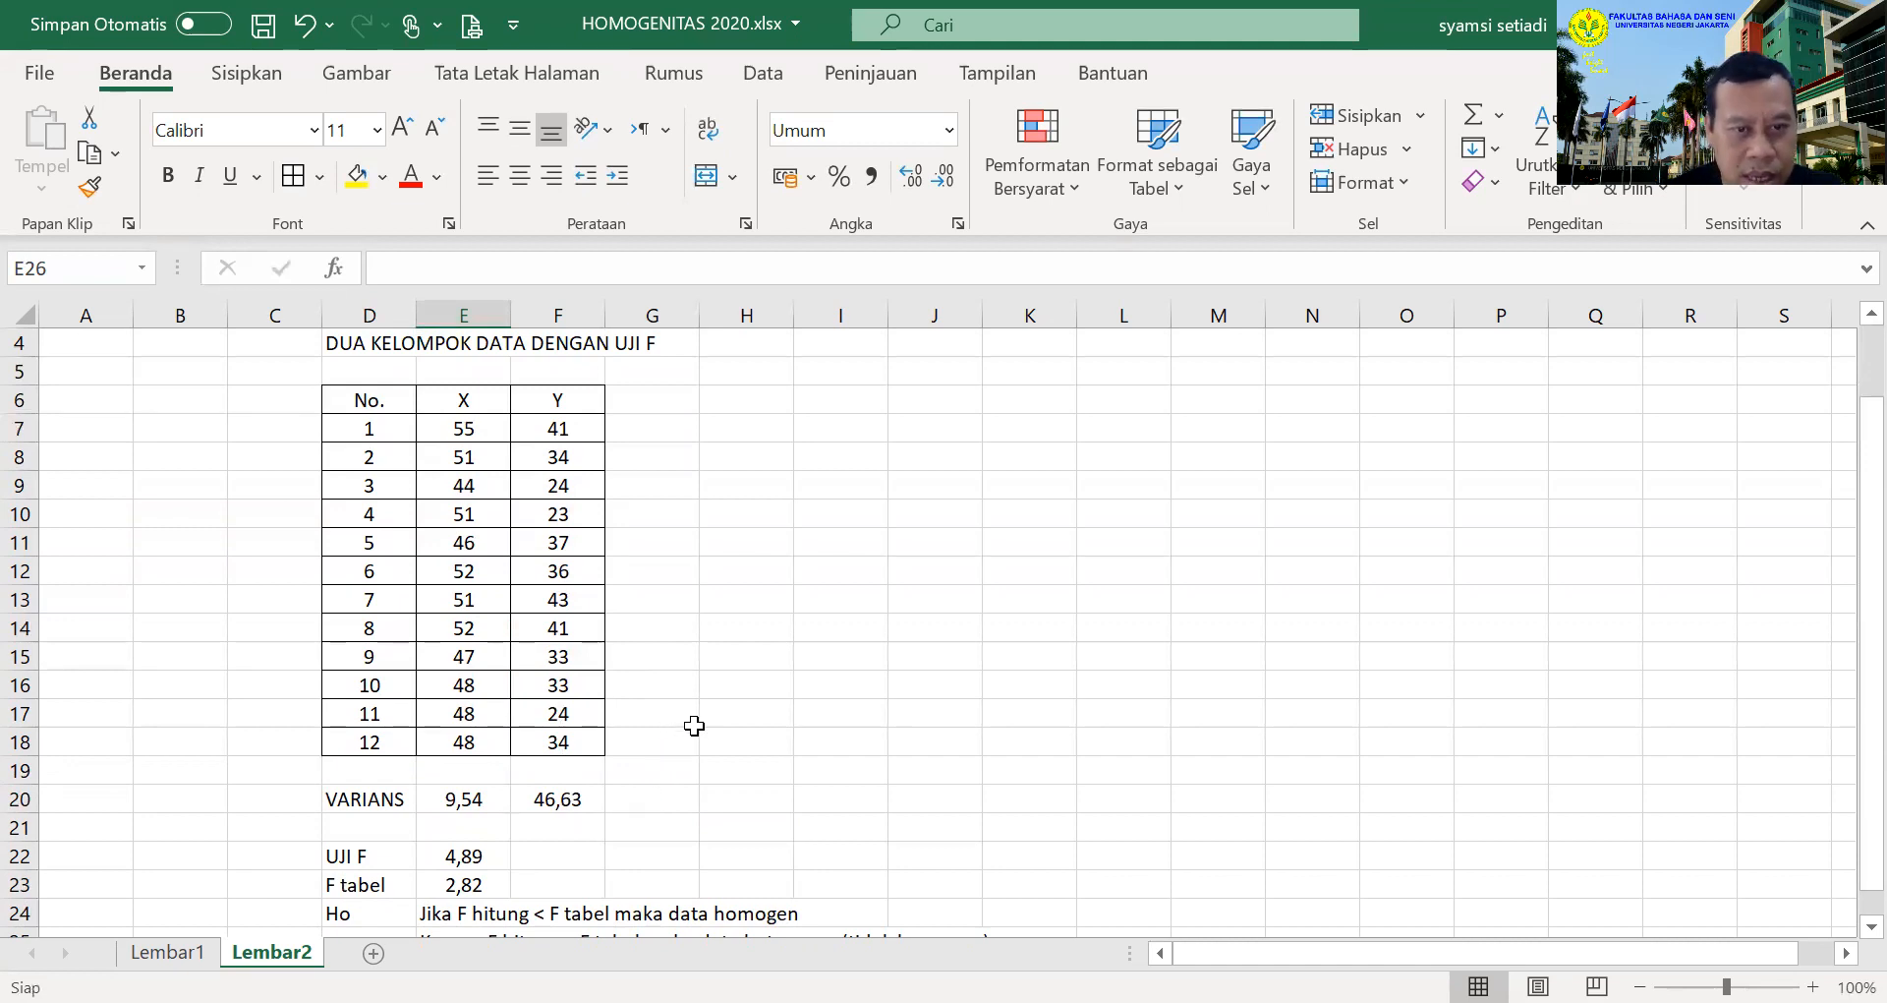
{"action": "scroll", "coordinate": [623, 765], "scroll_direction": "down", "scroll_amount": 1}
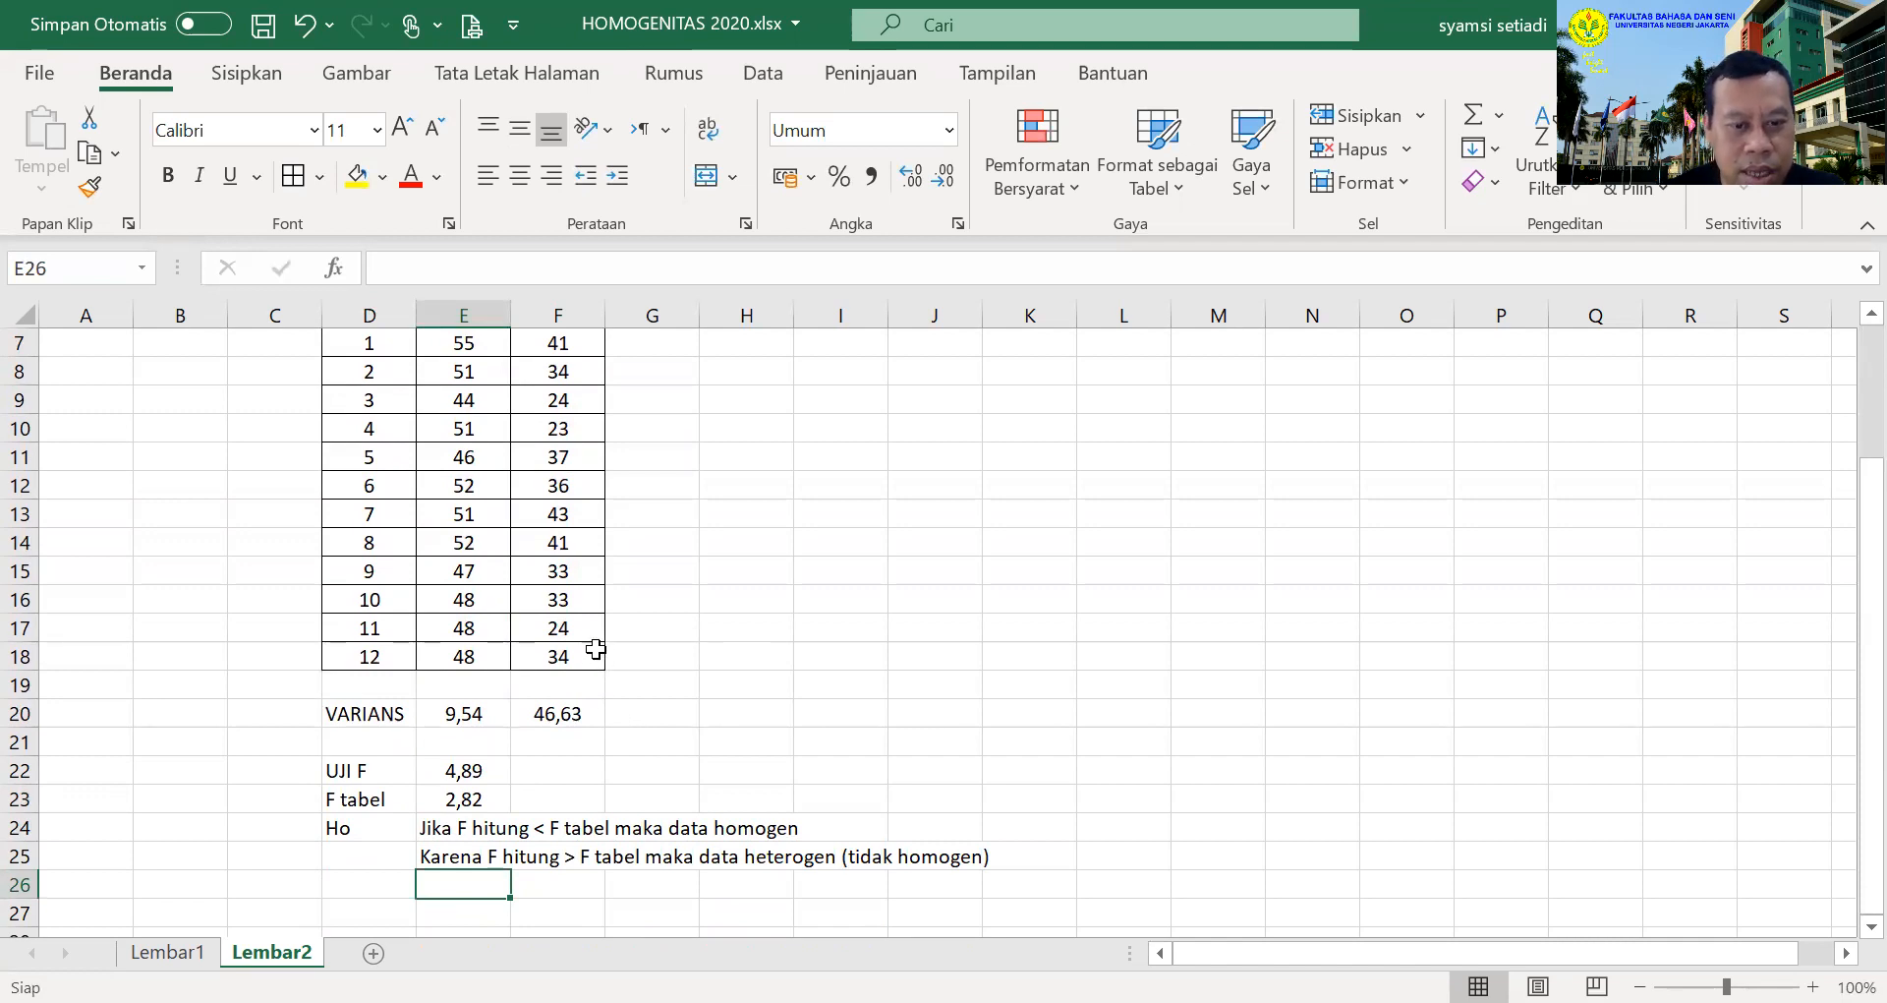
{"action": "scroll", "coordinate": [609, 638], "scroll_direction": "up", "scroll_amount": 1}
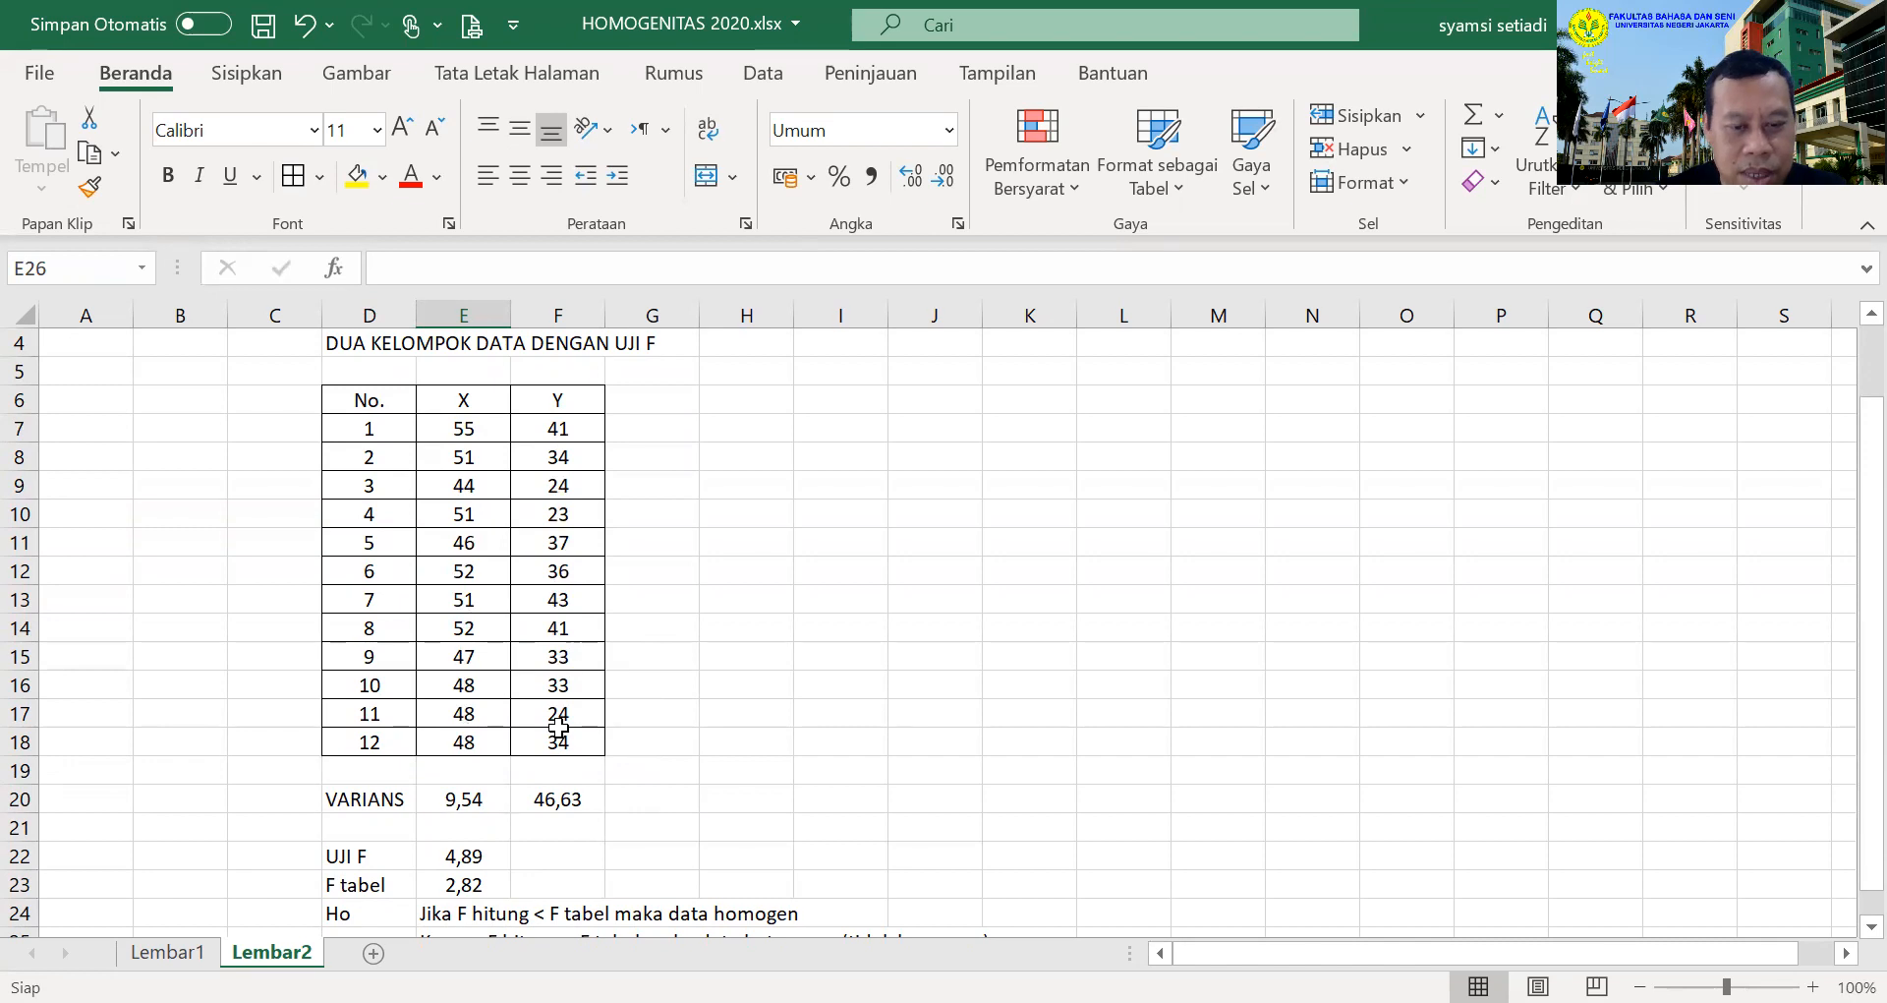
{"action": "scroll", "coordinate": [559, 727], "scroll_direction": "down", "scroll_amount": 1}
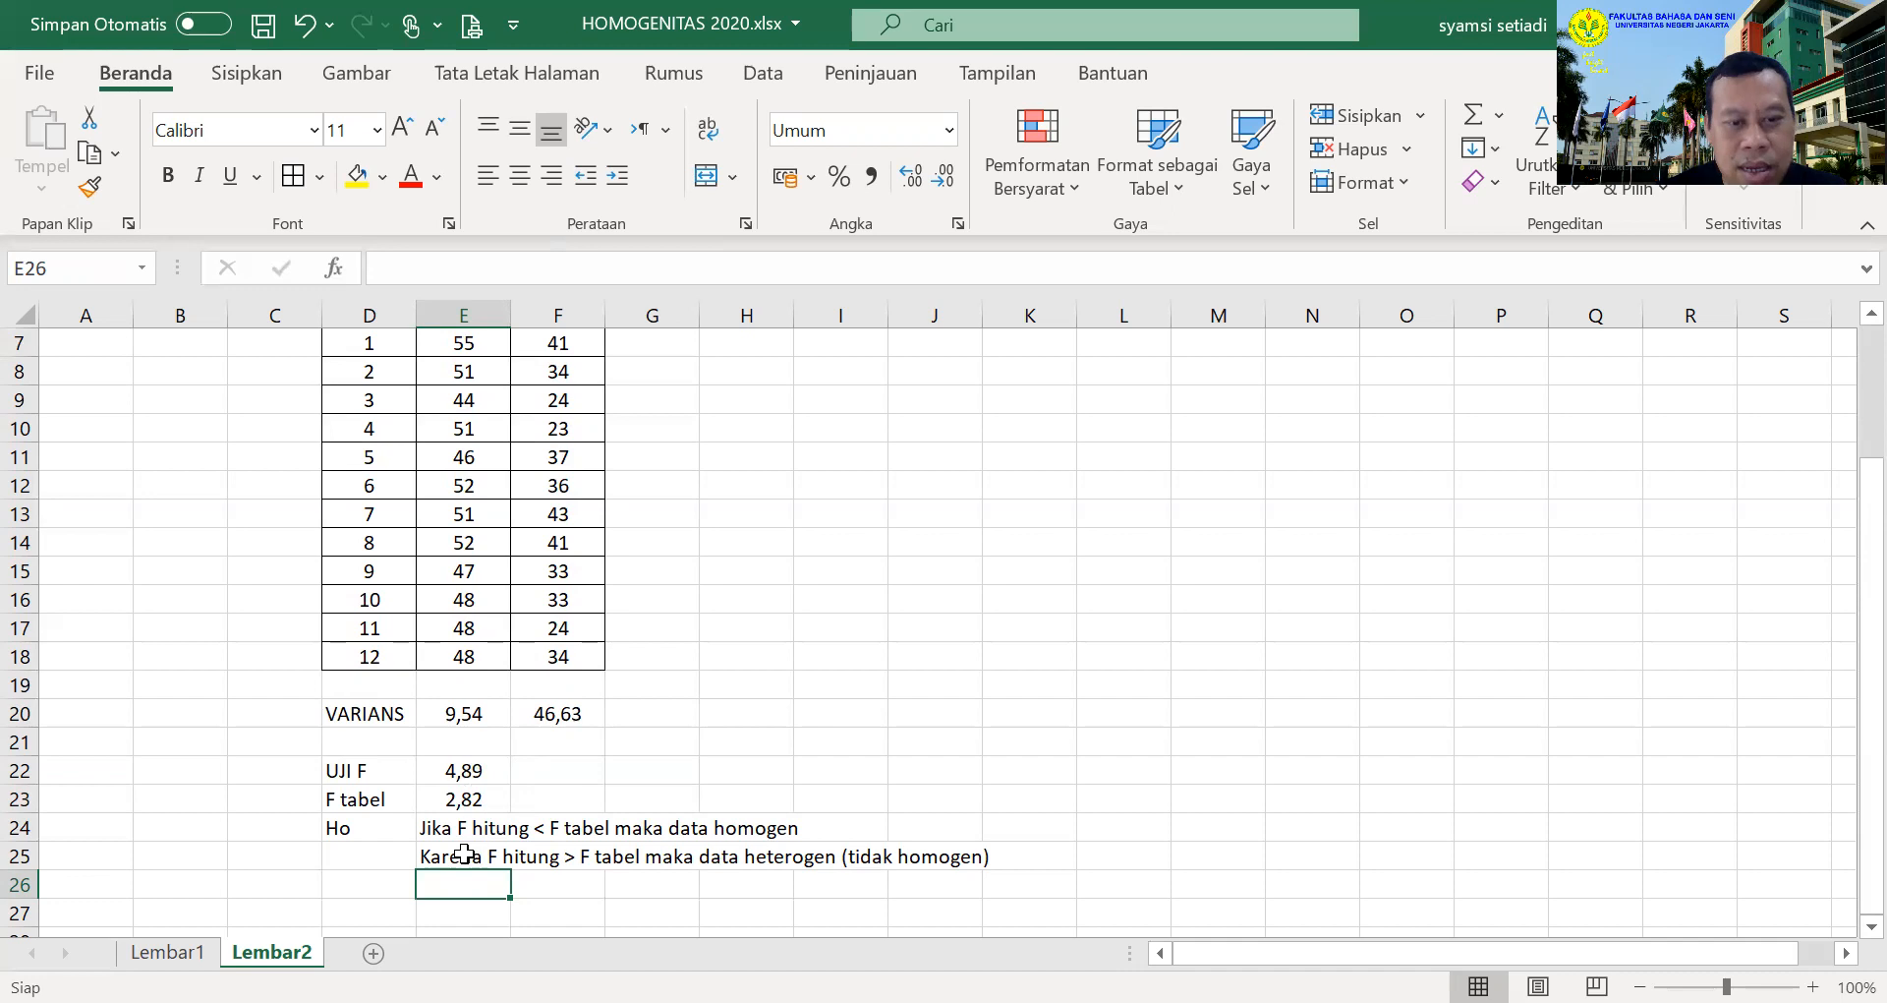
{"action": "left_click", "coordinate": [1062, 69]}
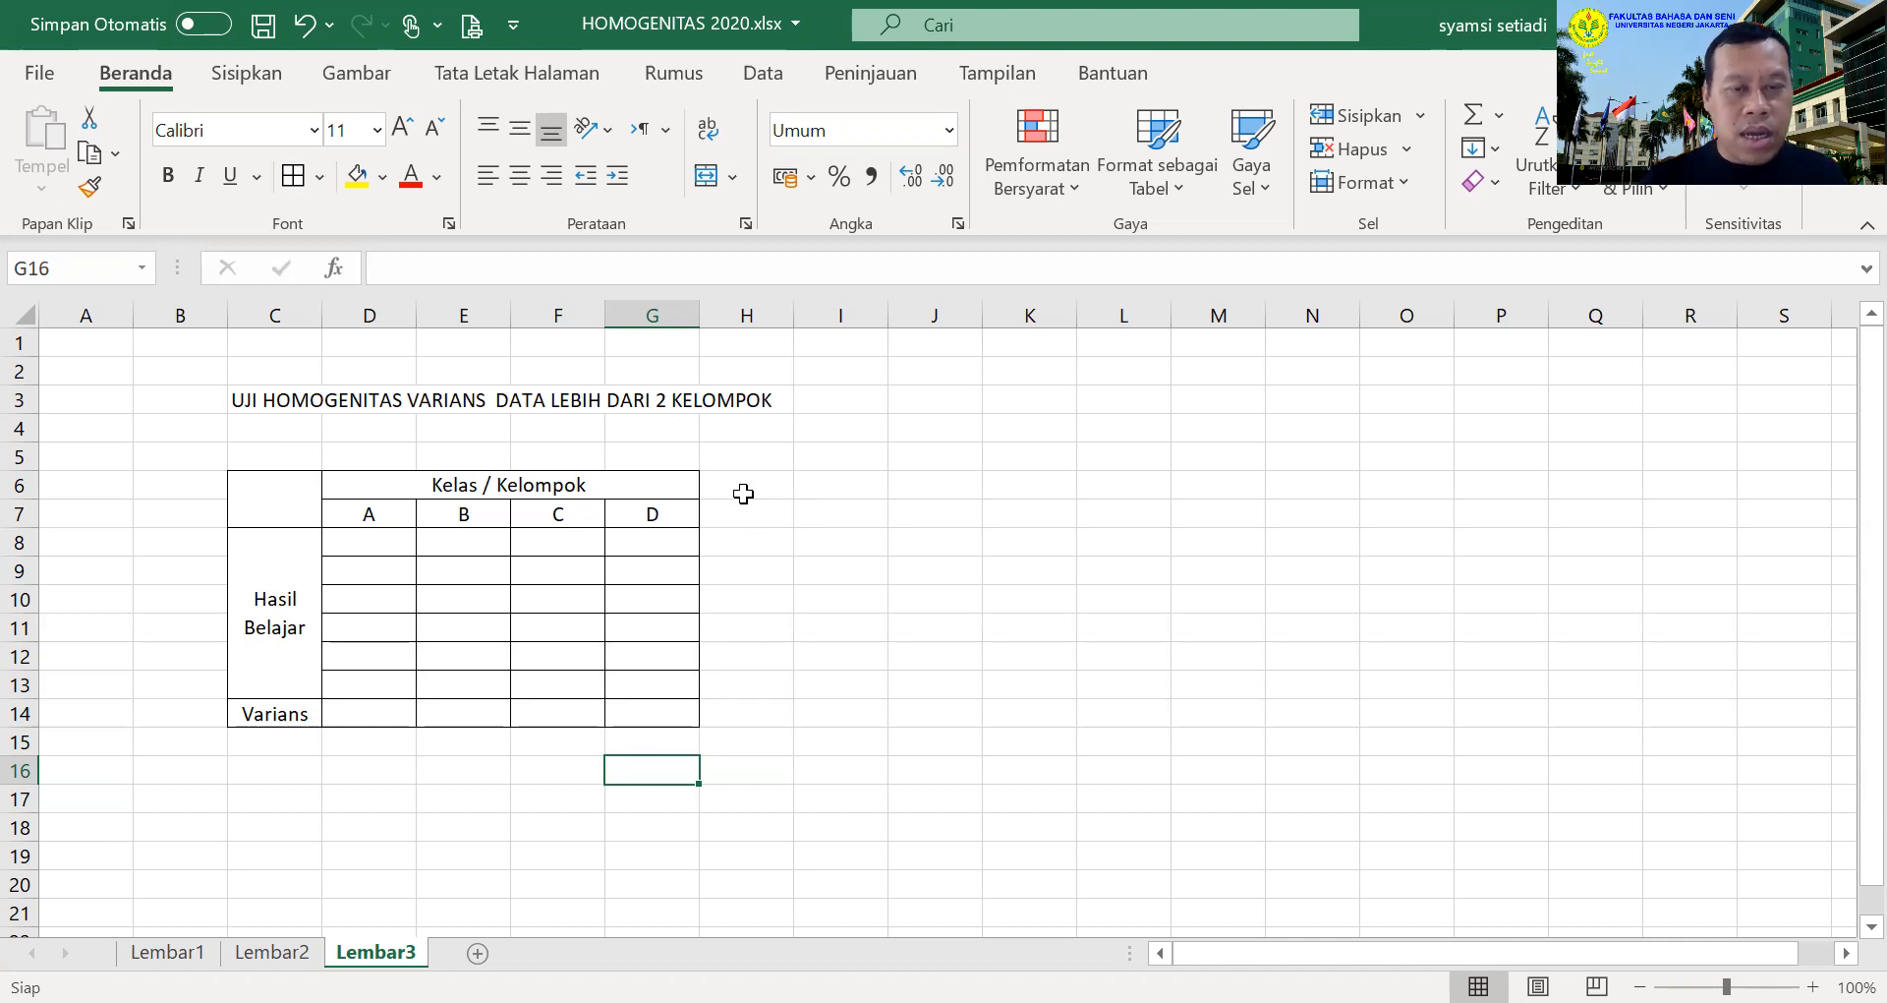
Enter the subtitle "UJI BARTLETT" in C4 on Lembar3, below the title for more than two groups
{"action": "left_click", "coordinate": [287, 426]}
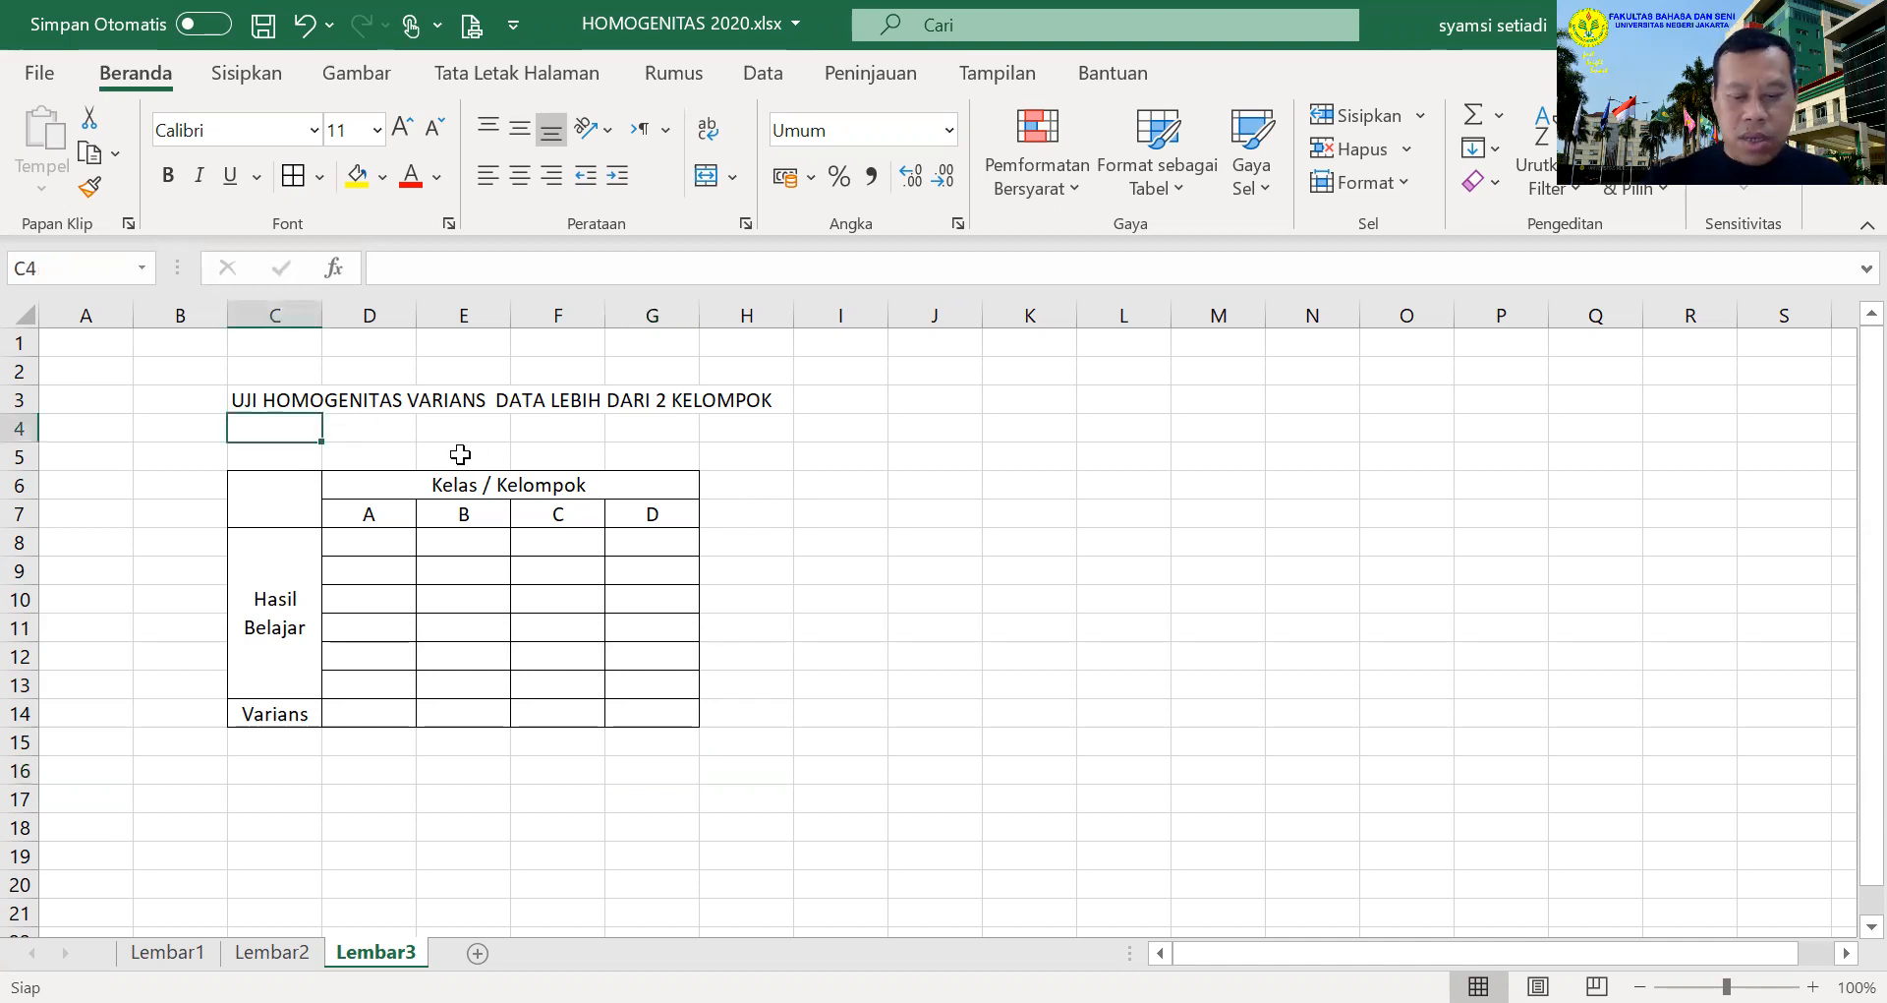
{"action": "type", "text": "UJI BARTLETT"}
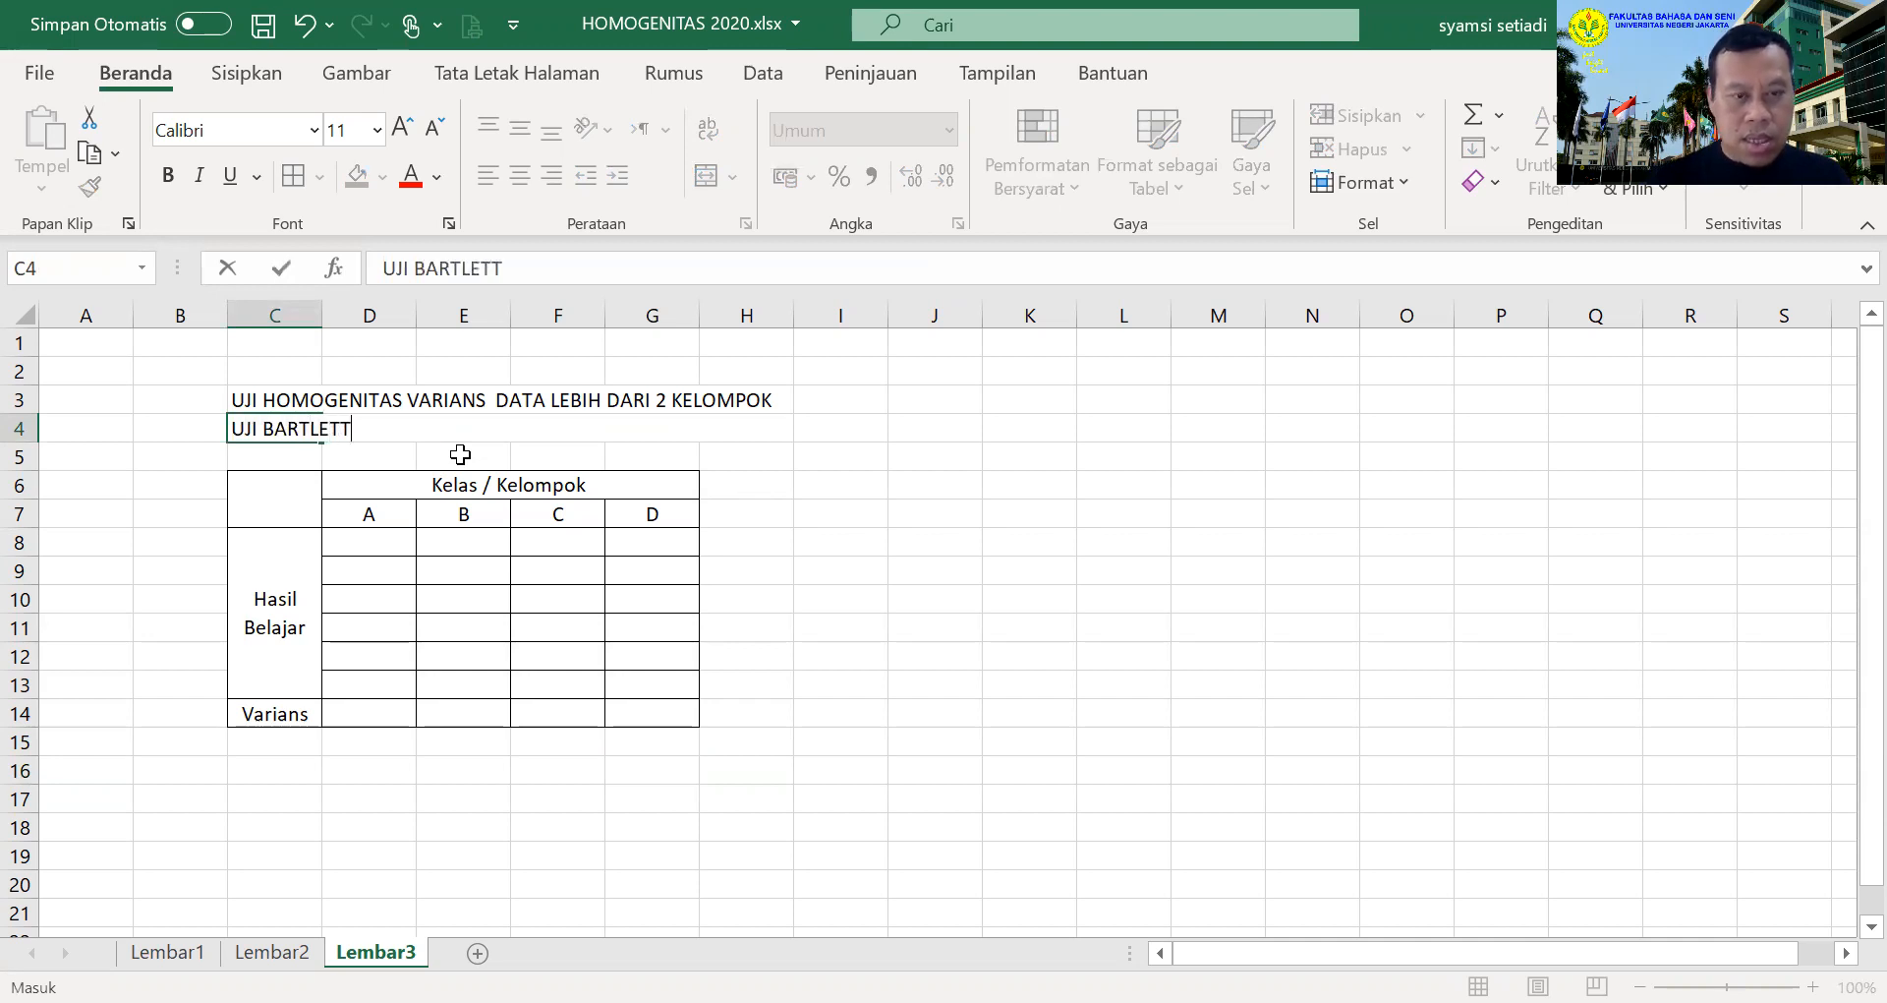
{"action": "key", "text": "Return"}
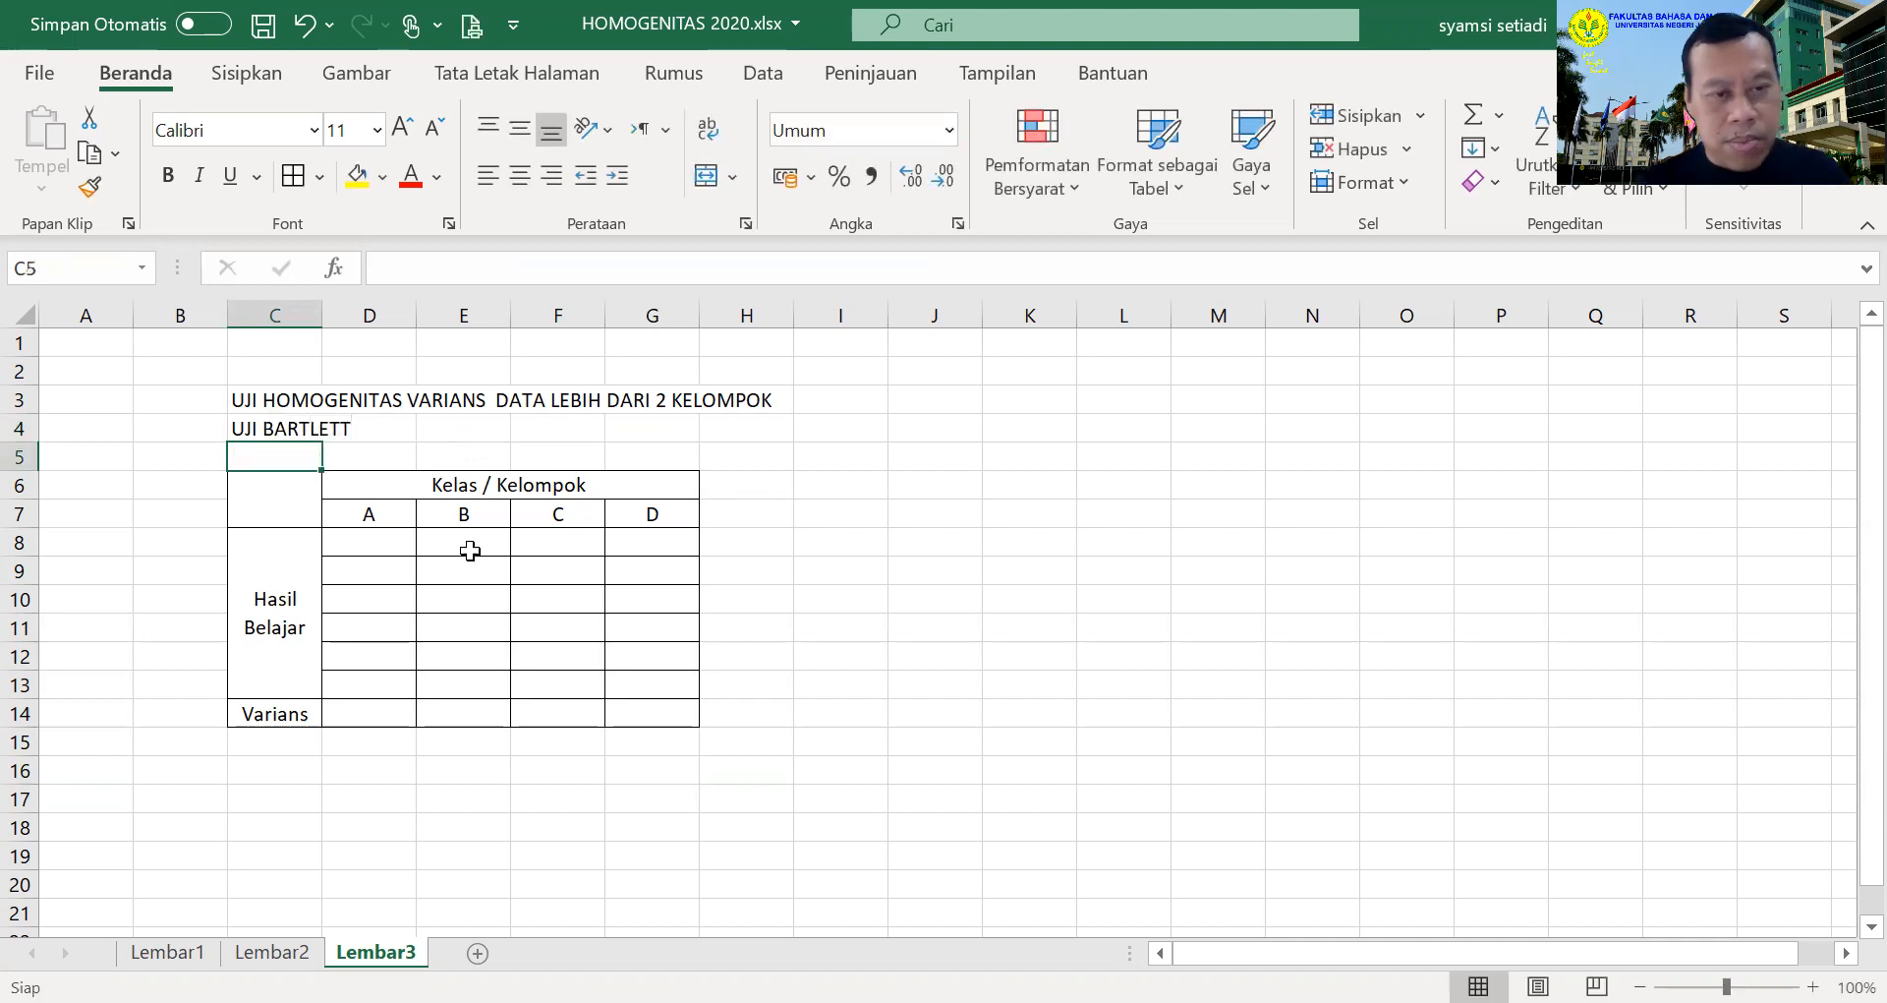
{"action": "left_click", "coordinate": [519, 768]}
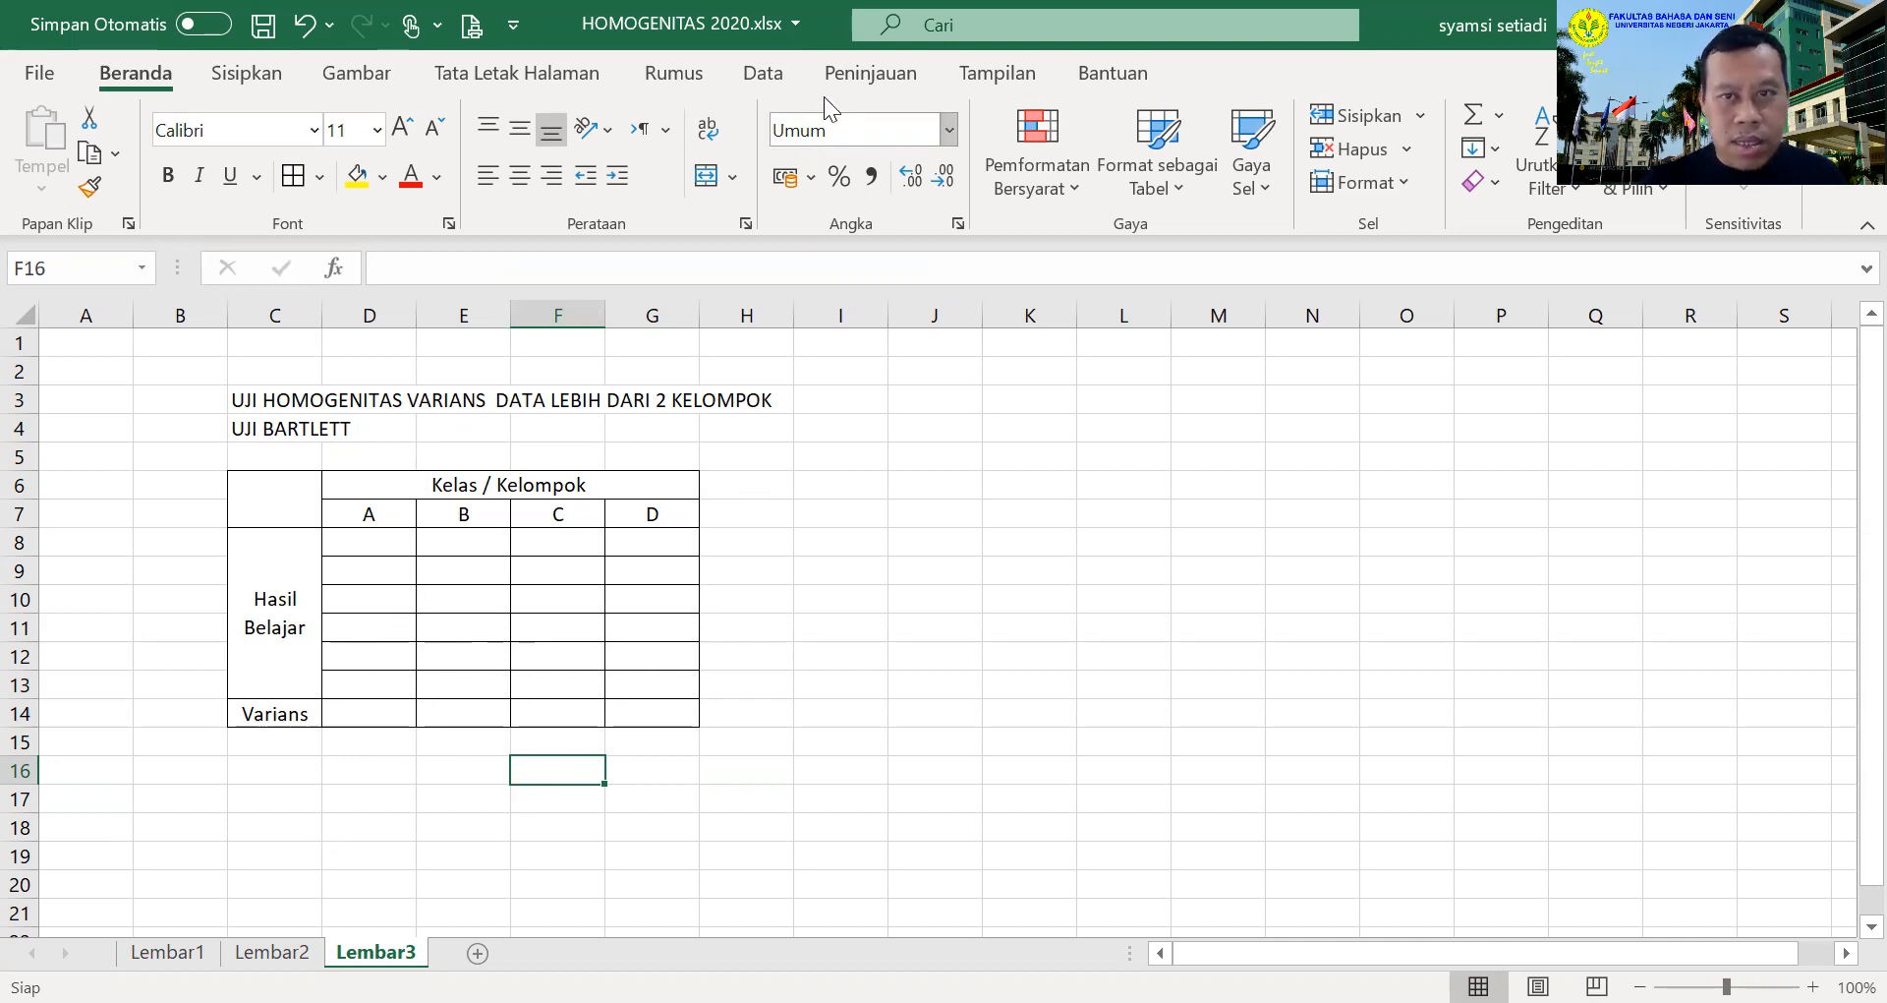
Copy the class A to D scores in I5:L10 of Lembar1 into the Hasil Belajar rows of Lembar3, starting at D8
{"action": "left_click", "coordinate": [167, 951]}
{"action": "left_click_drag", "start_coordinate": [758, 455], "coordinate": [1044, 587]}
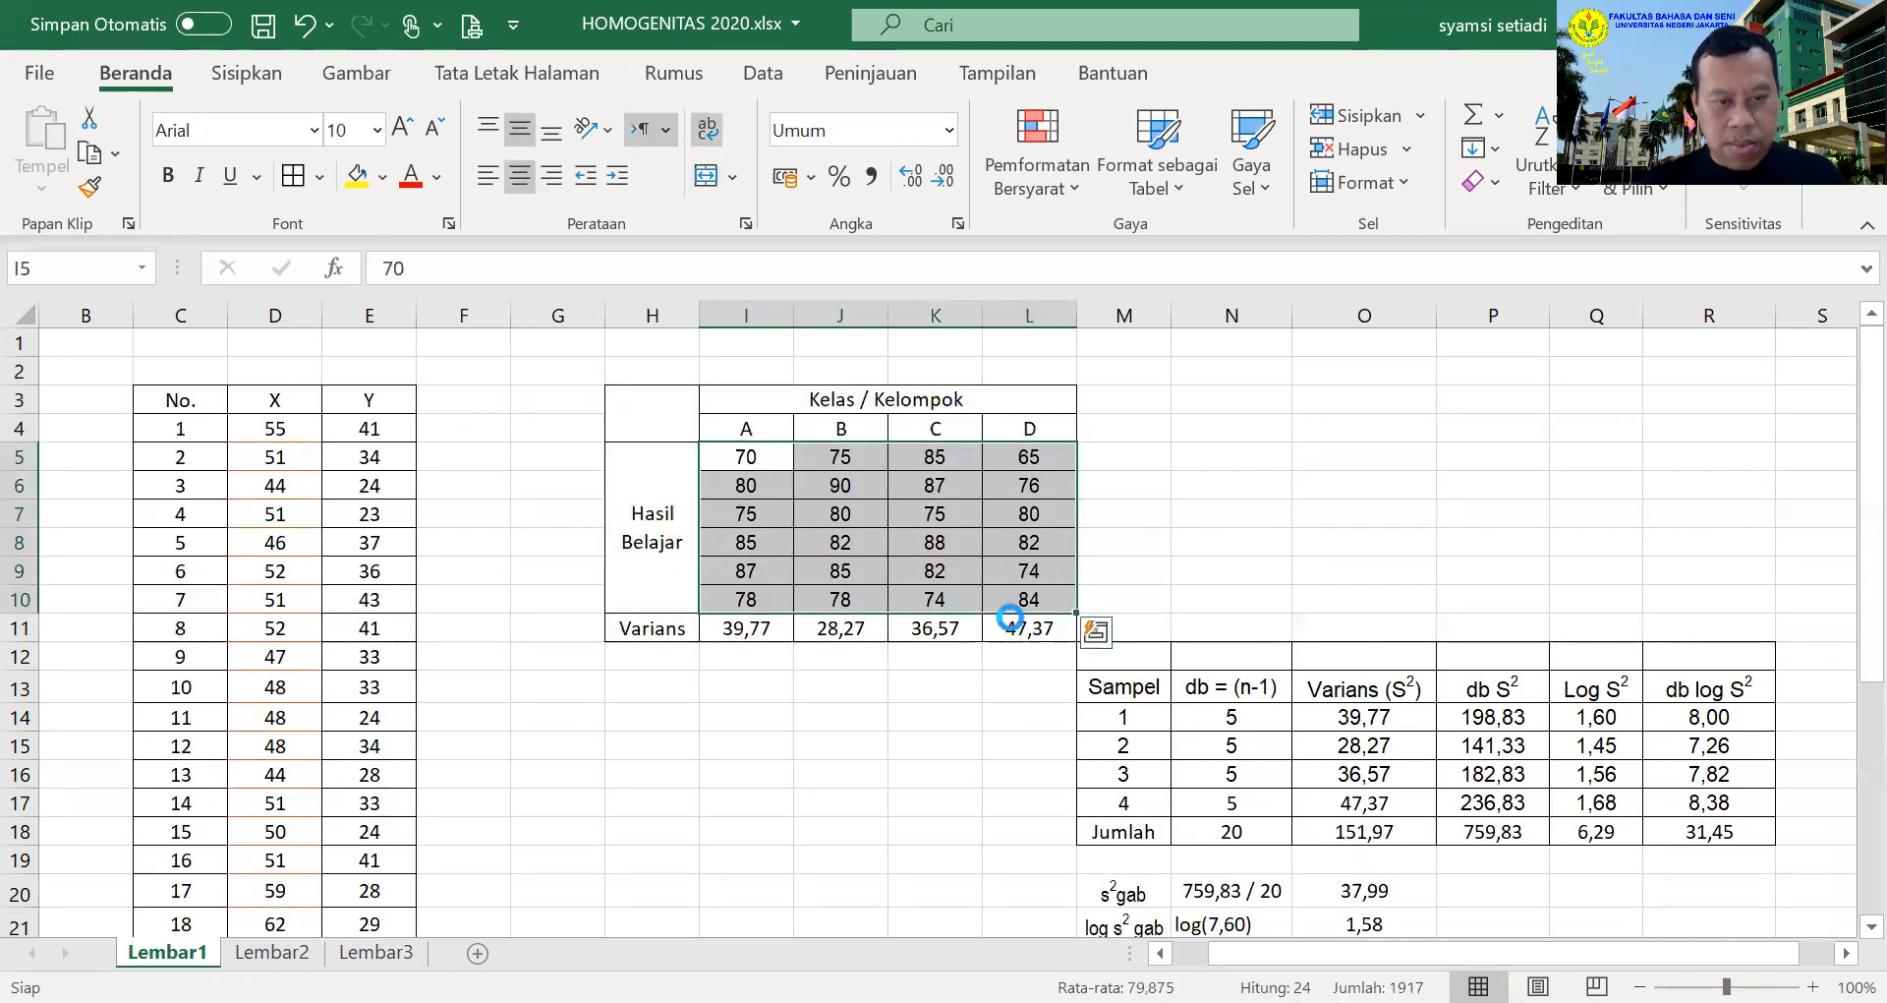
{"action": "key", "text": "ctrl+c"}
{"action": "left_click", "coordinate": [375, 952]}
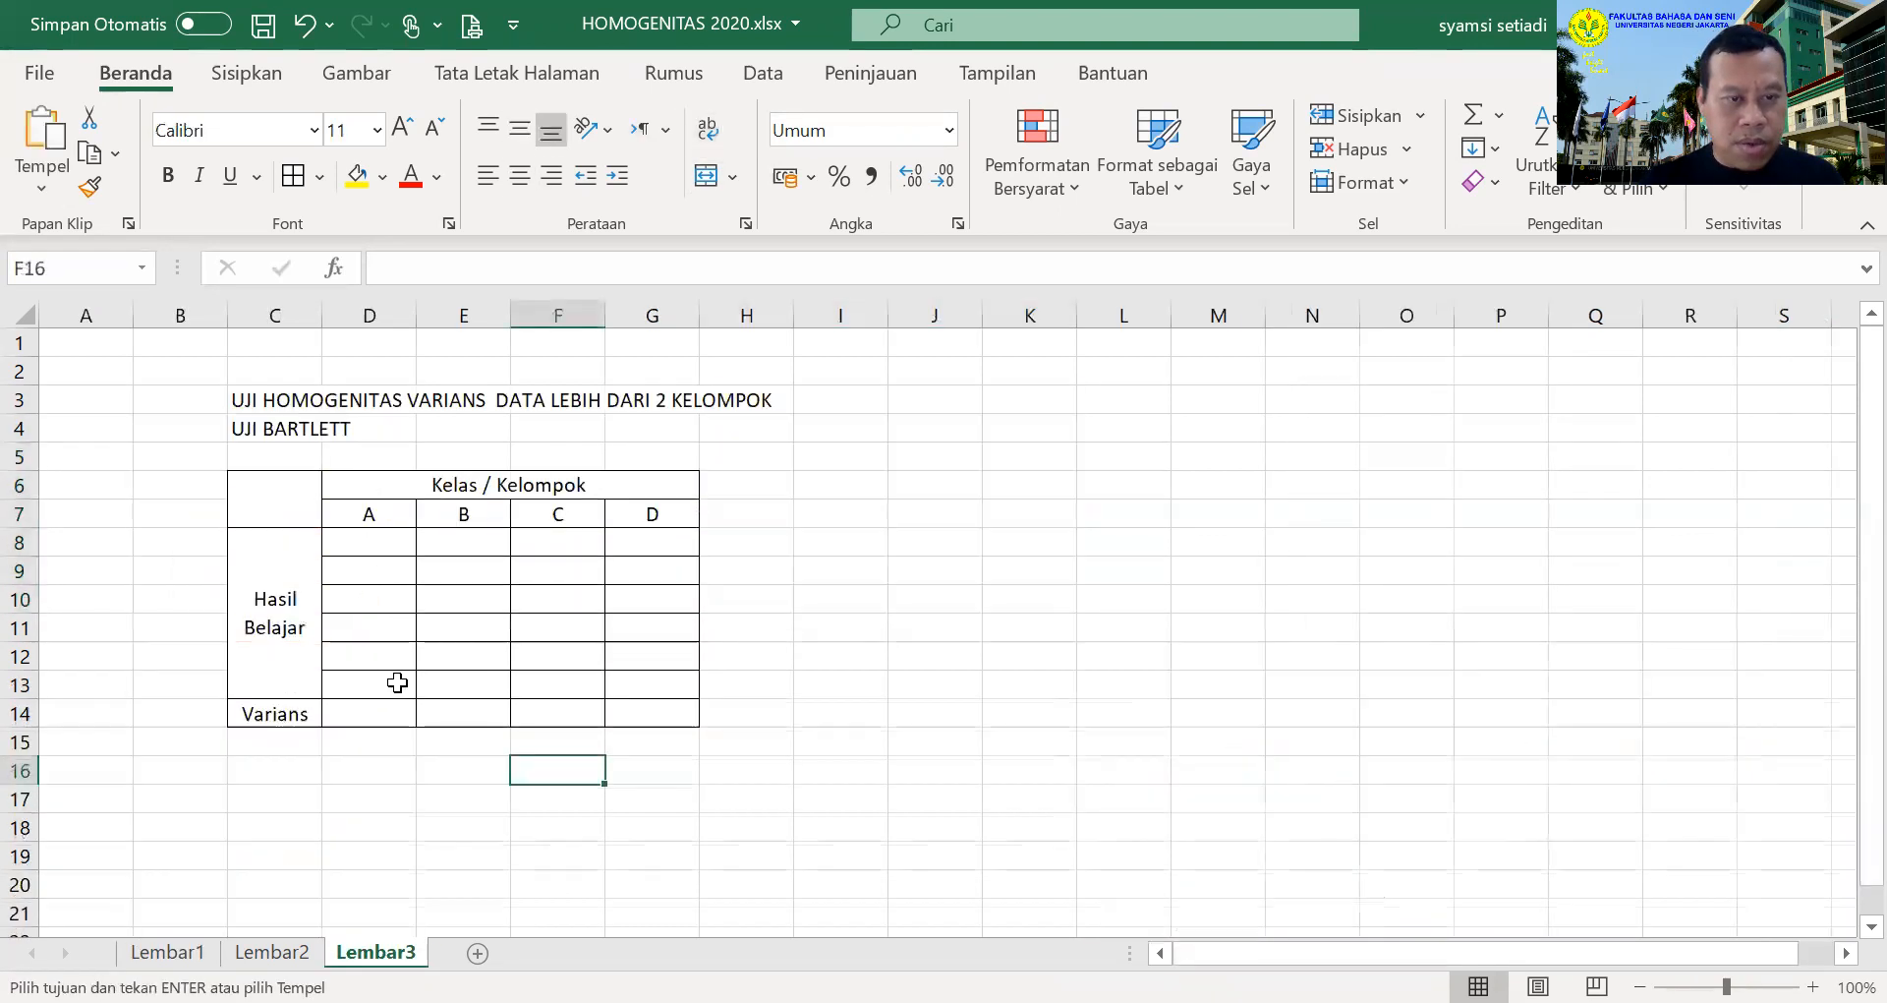
{"action": "left_click", "coordinate": [398, 548]}
{"action": "left_click", "coordinate": [59, 156]}
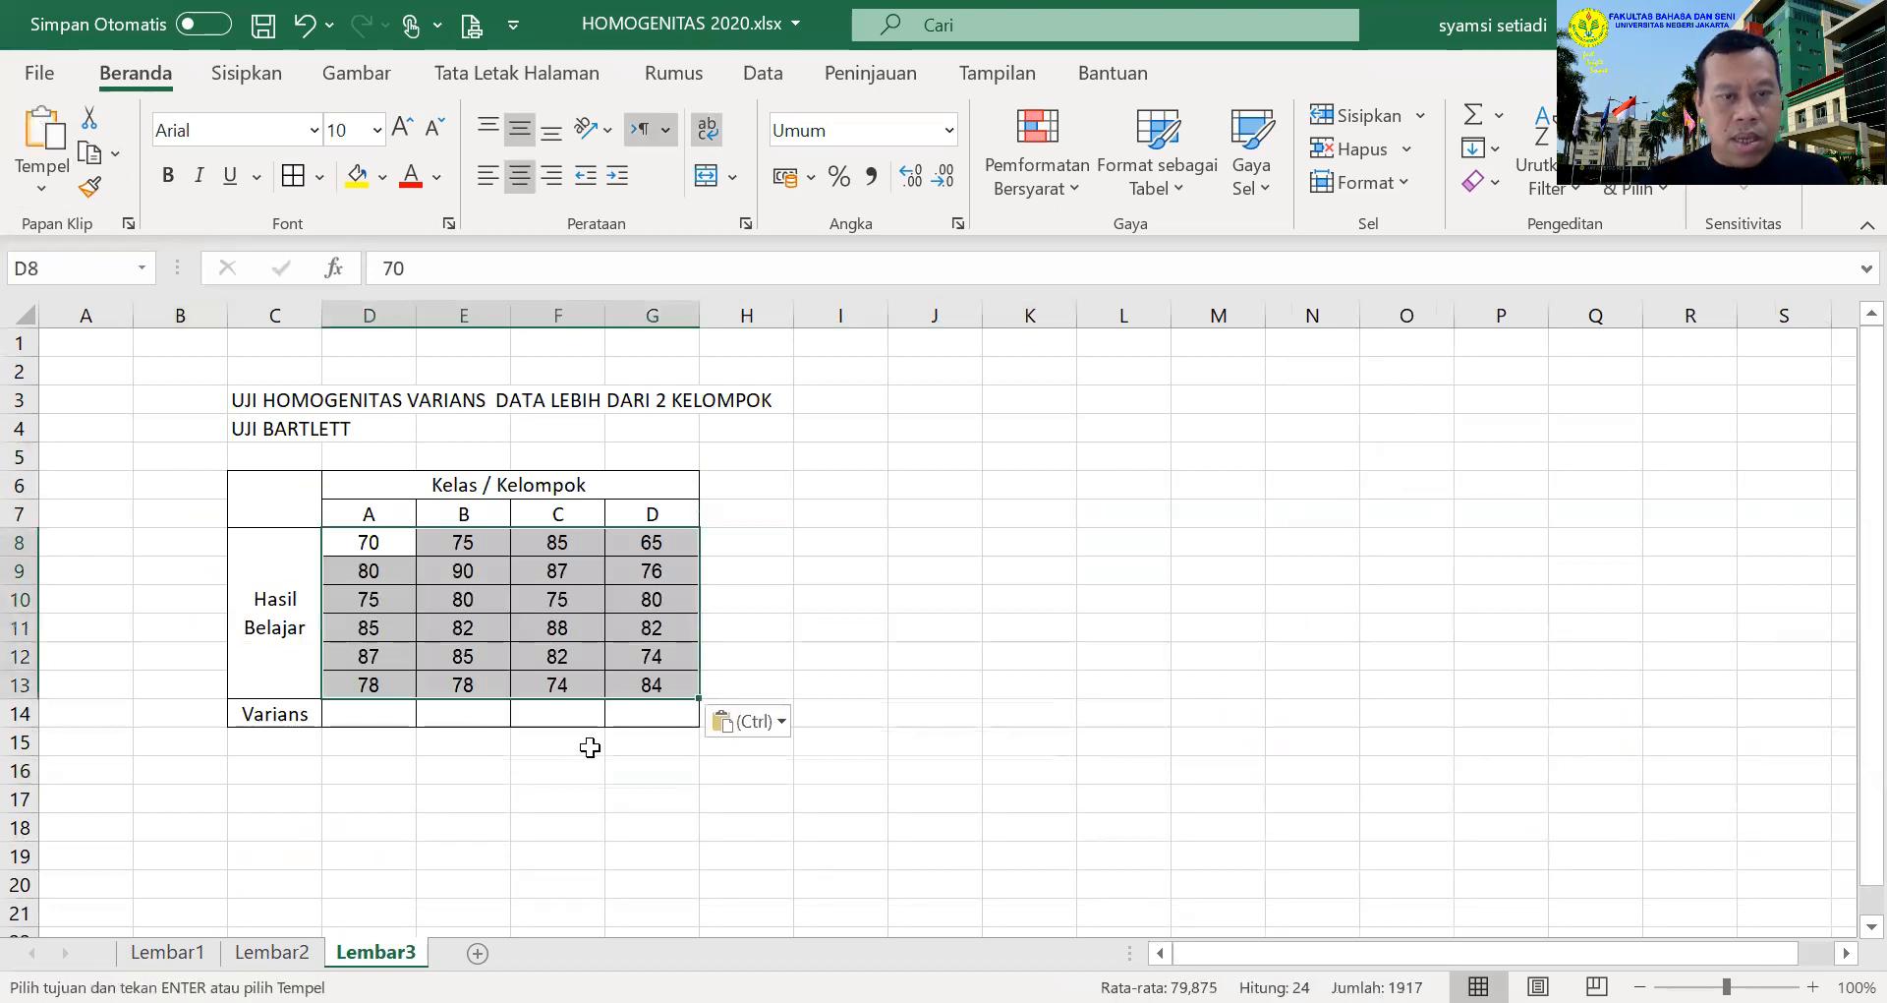
{"action": "left_click", "coordinate": [477, 768]}
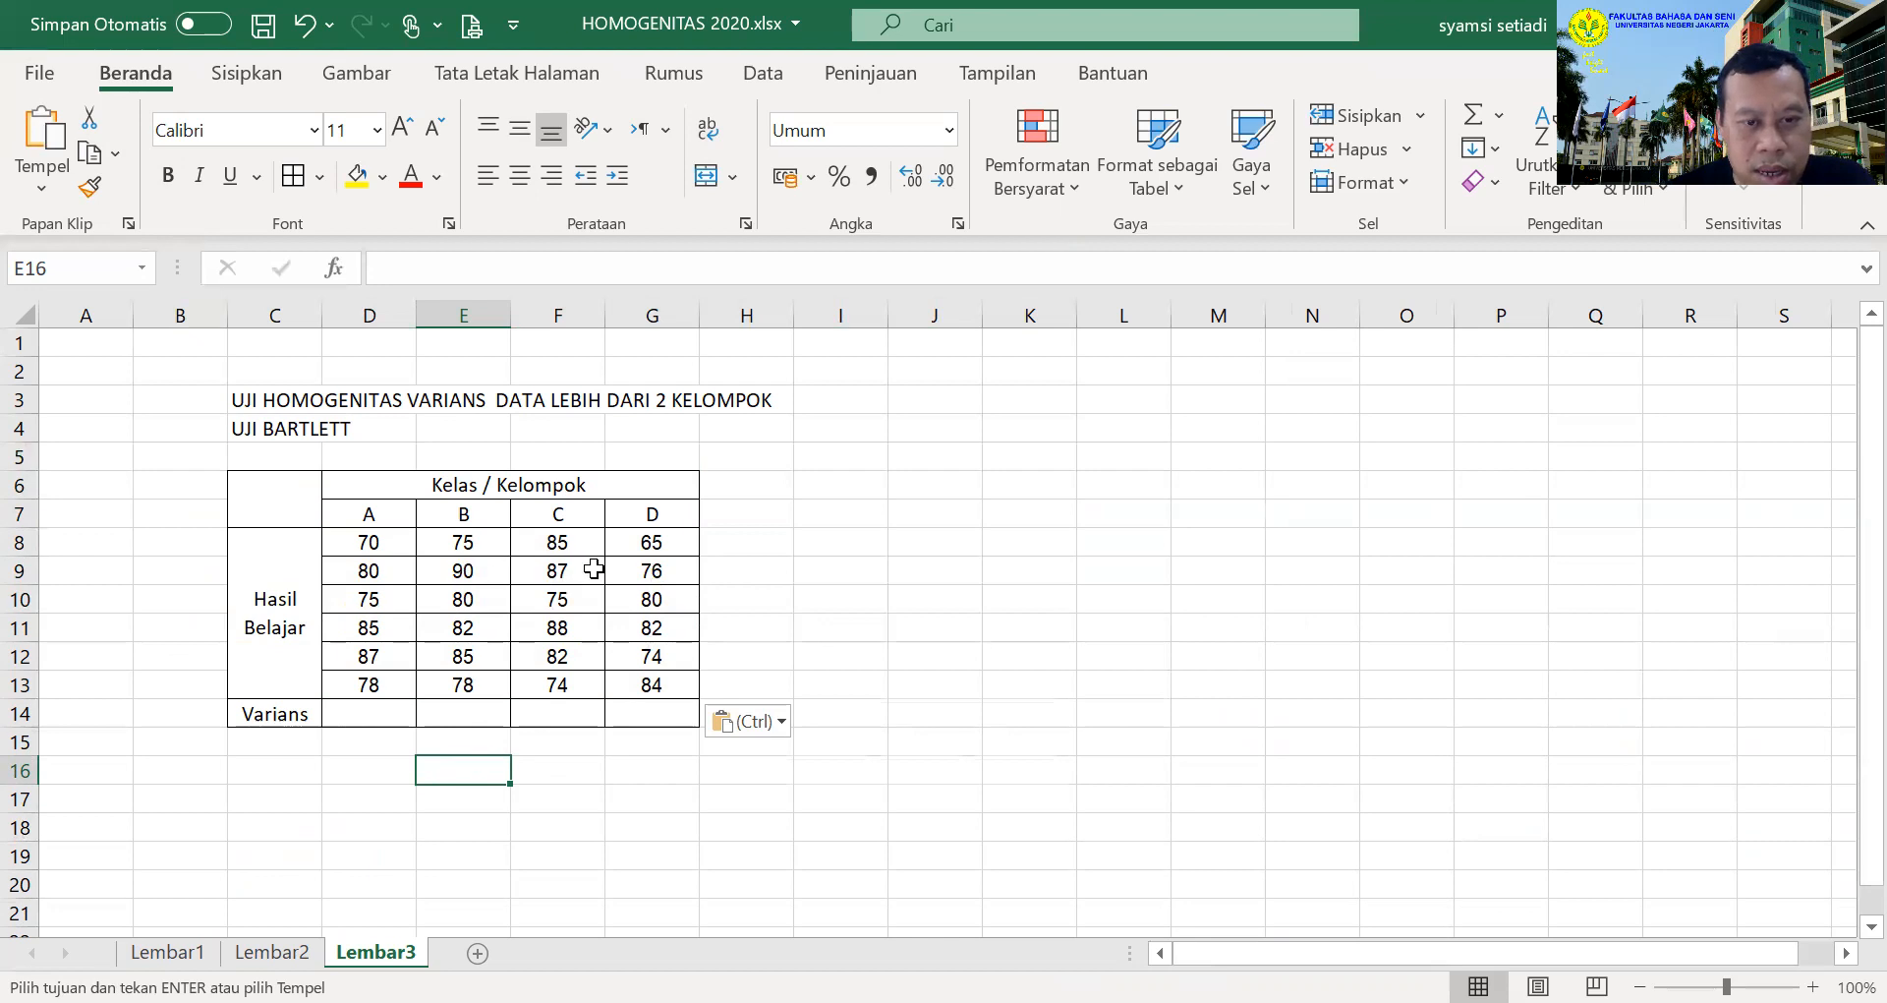
Calculate the variance of class A in D14 with =VAR(D8:D13) and fill the formula across to G14
{"action": "left_click", "coordinate": [368, 713]}
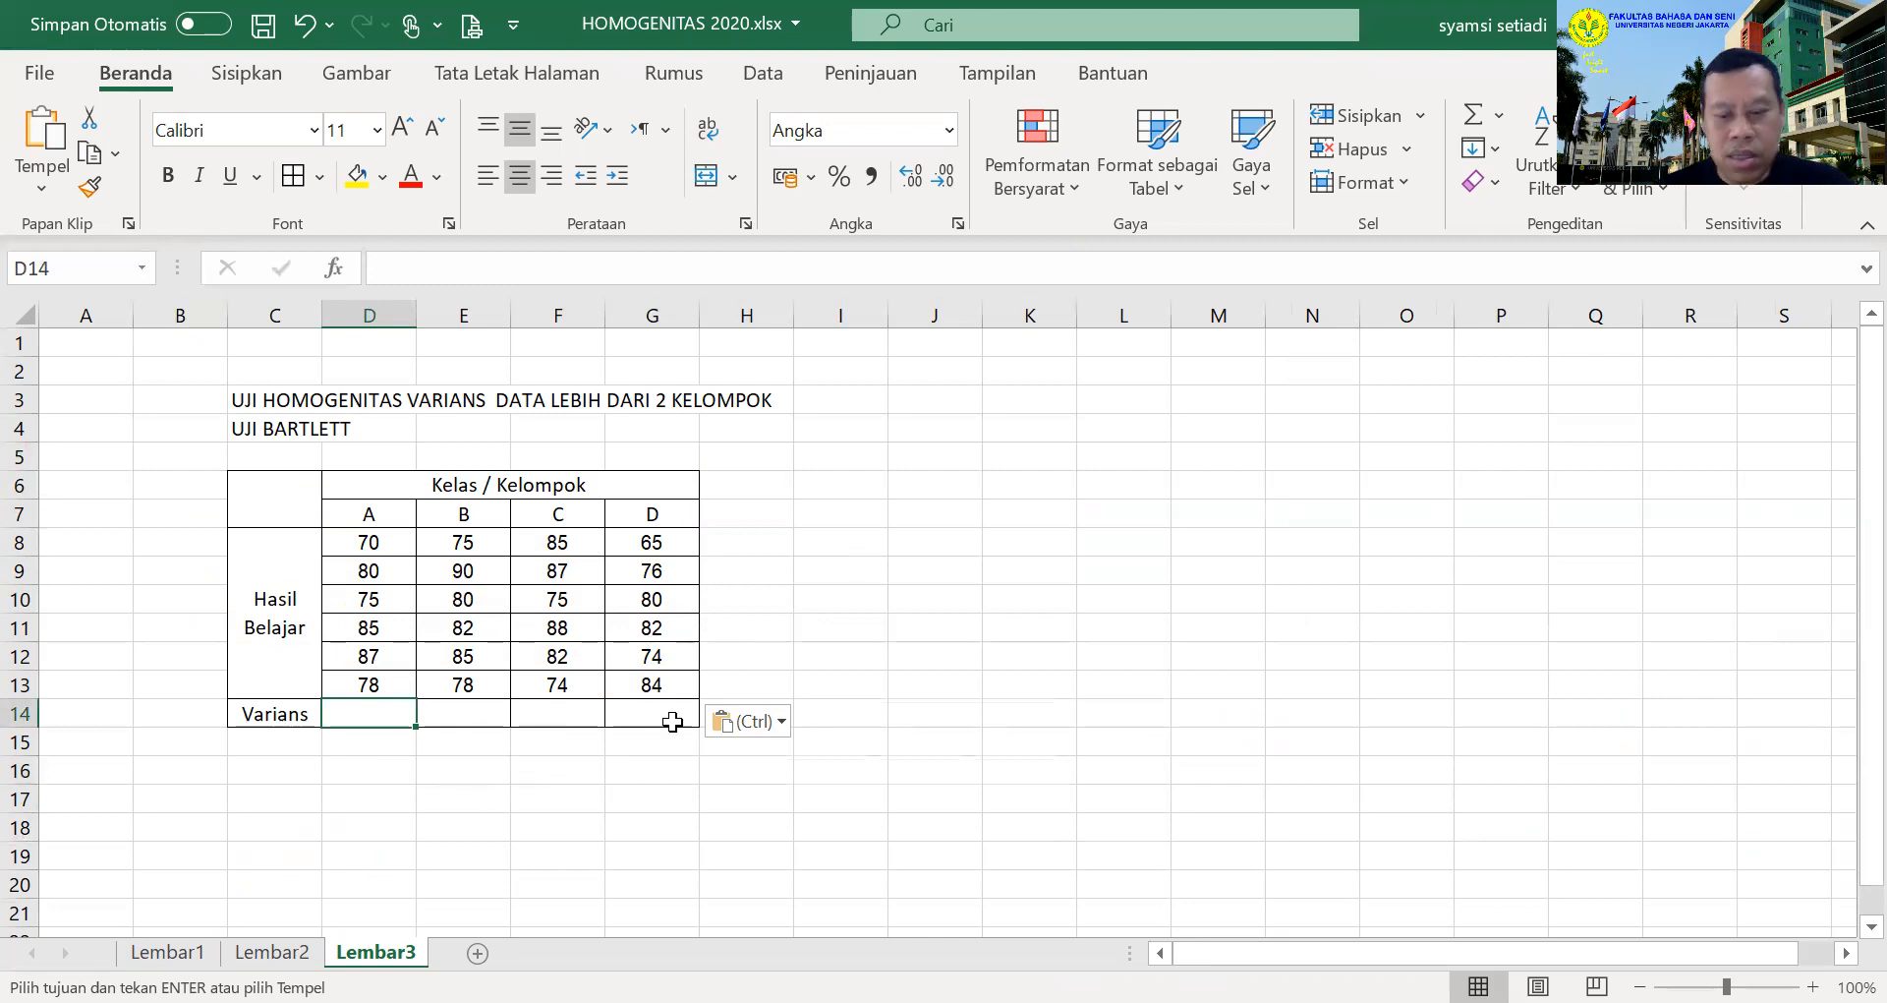
{"action": "type", "text": "="}
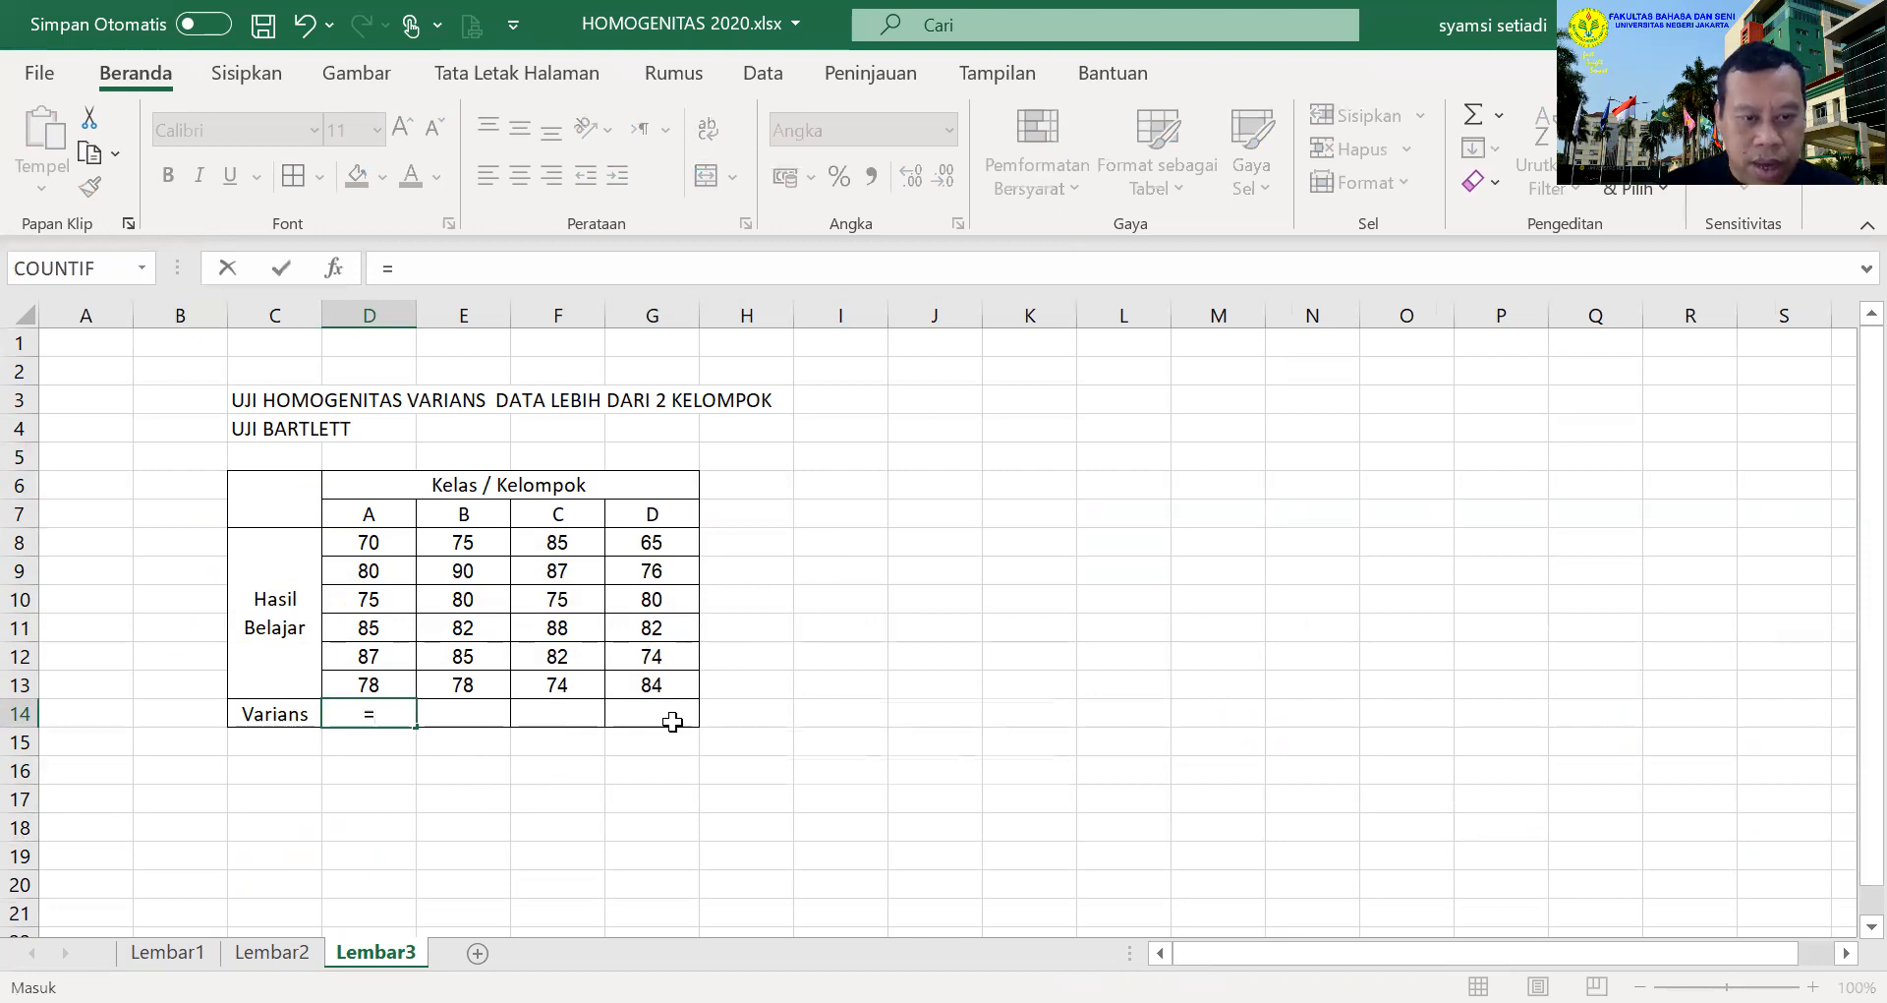
{"action": "type", "text": "VAR("}
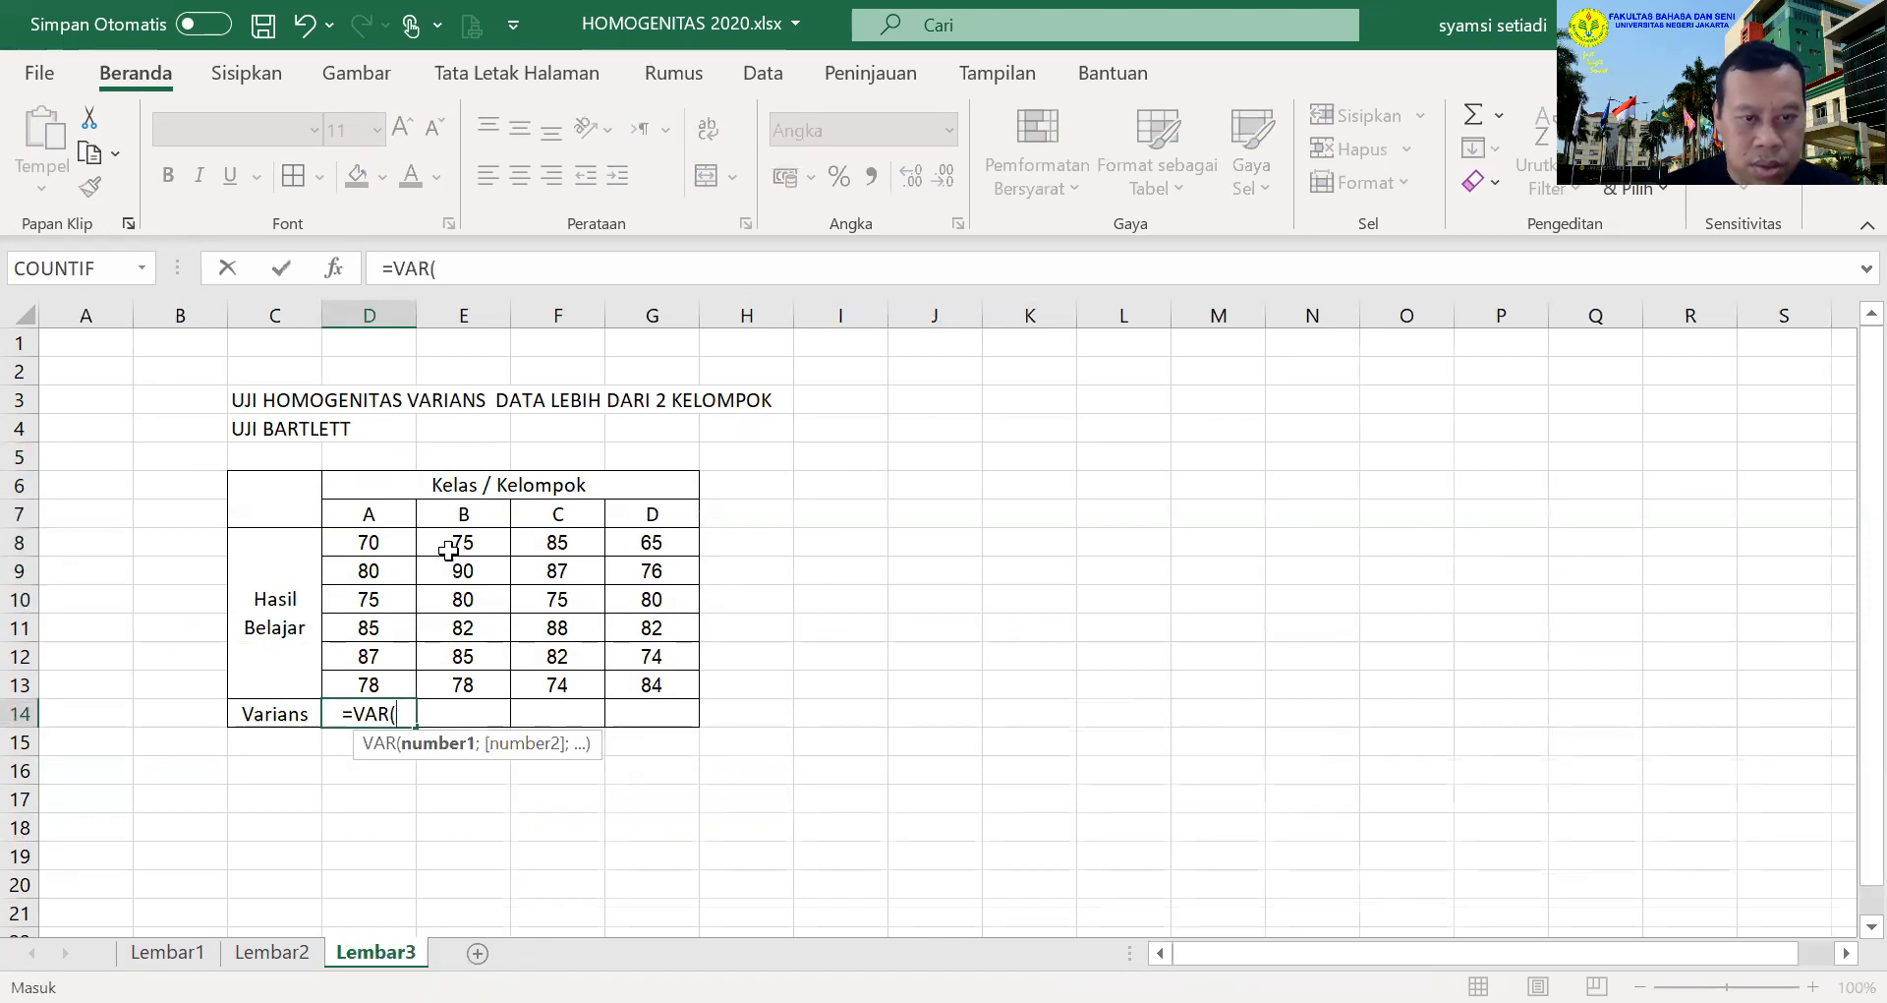
{"action": "left_click_drag", "start_coordinate": [367, 541], "coordinate": [367, 685]}
{"action": "left_click", "coordinate": [281, 267]}
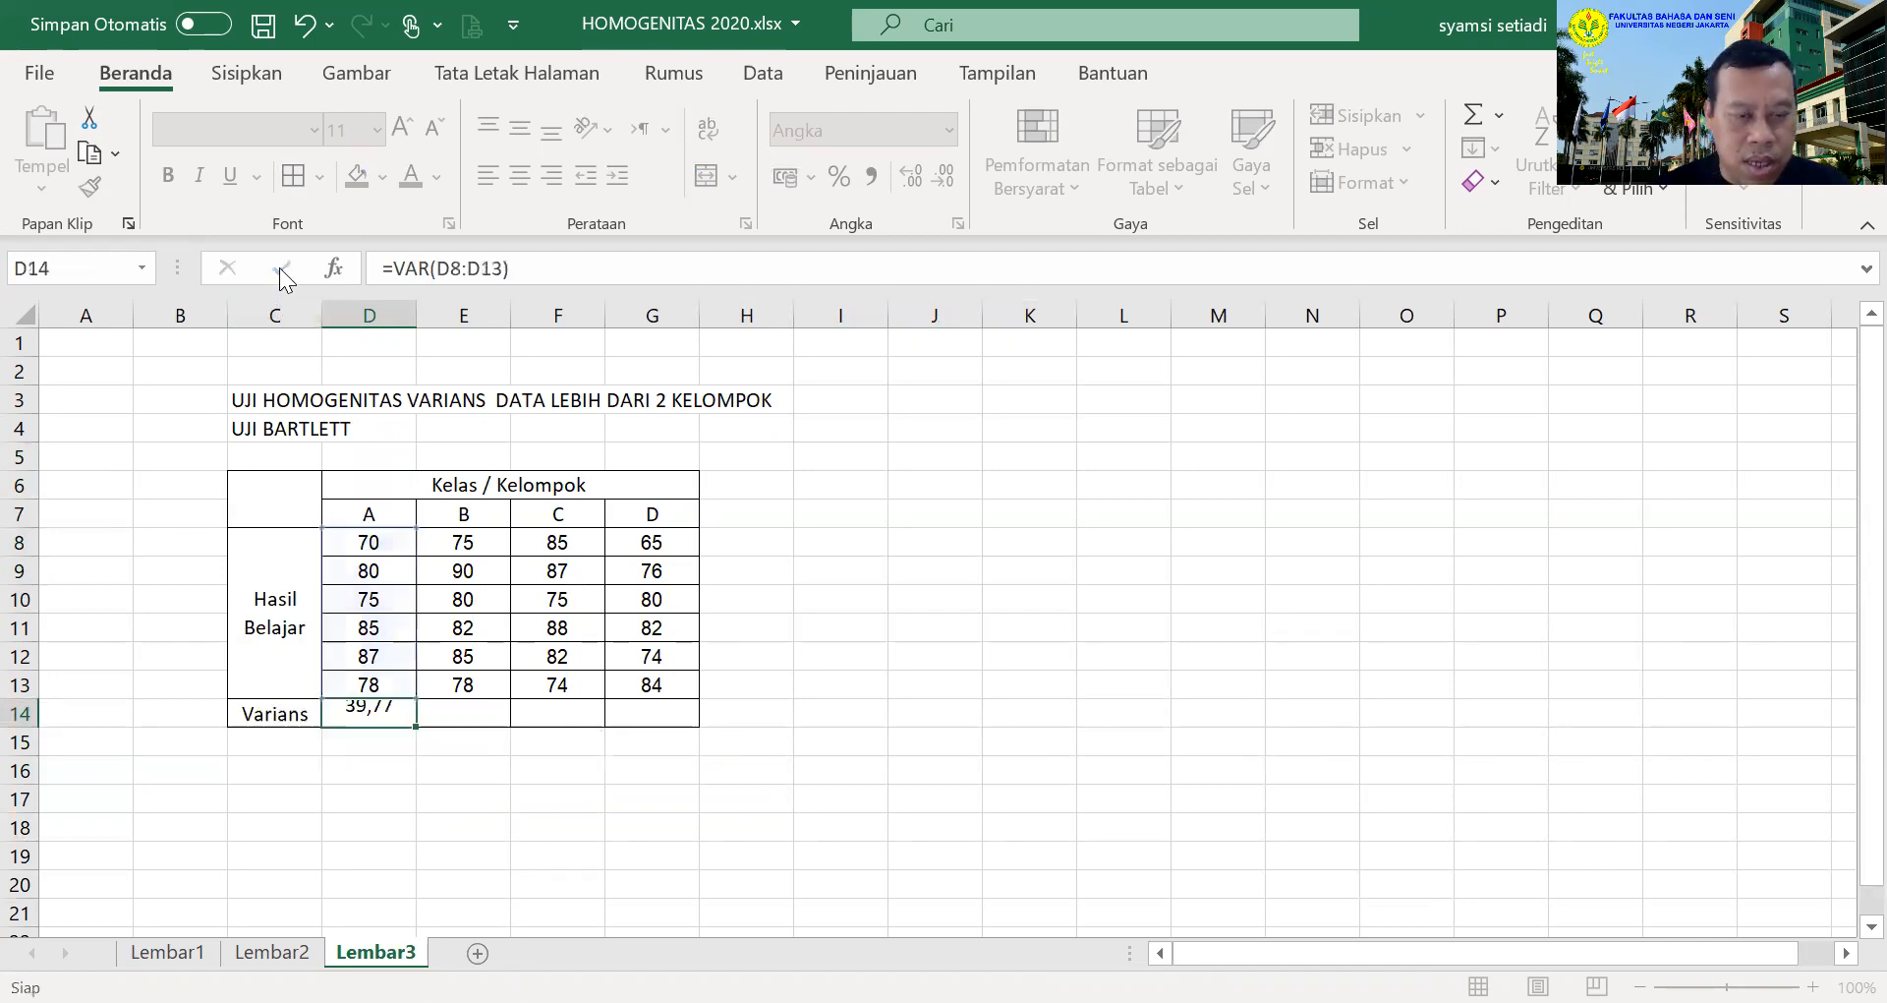
{"action": "left_click_drag", "start_coordinate": [417, 726], "coordinate": [679, 729]}
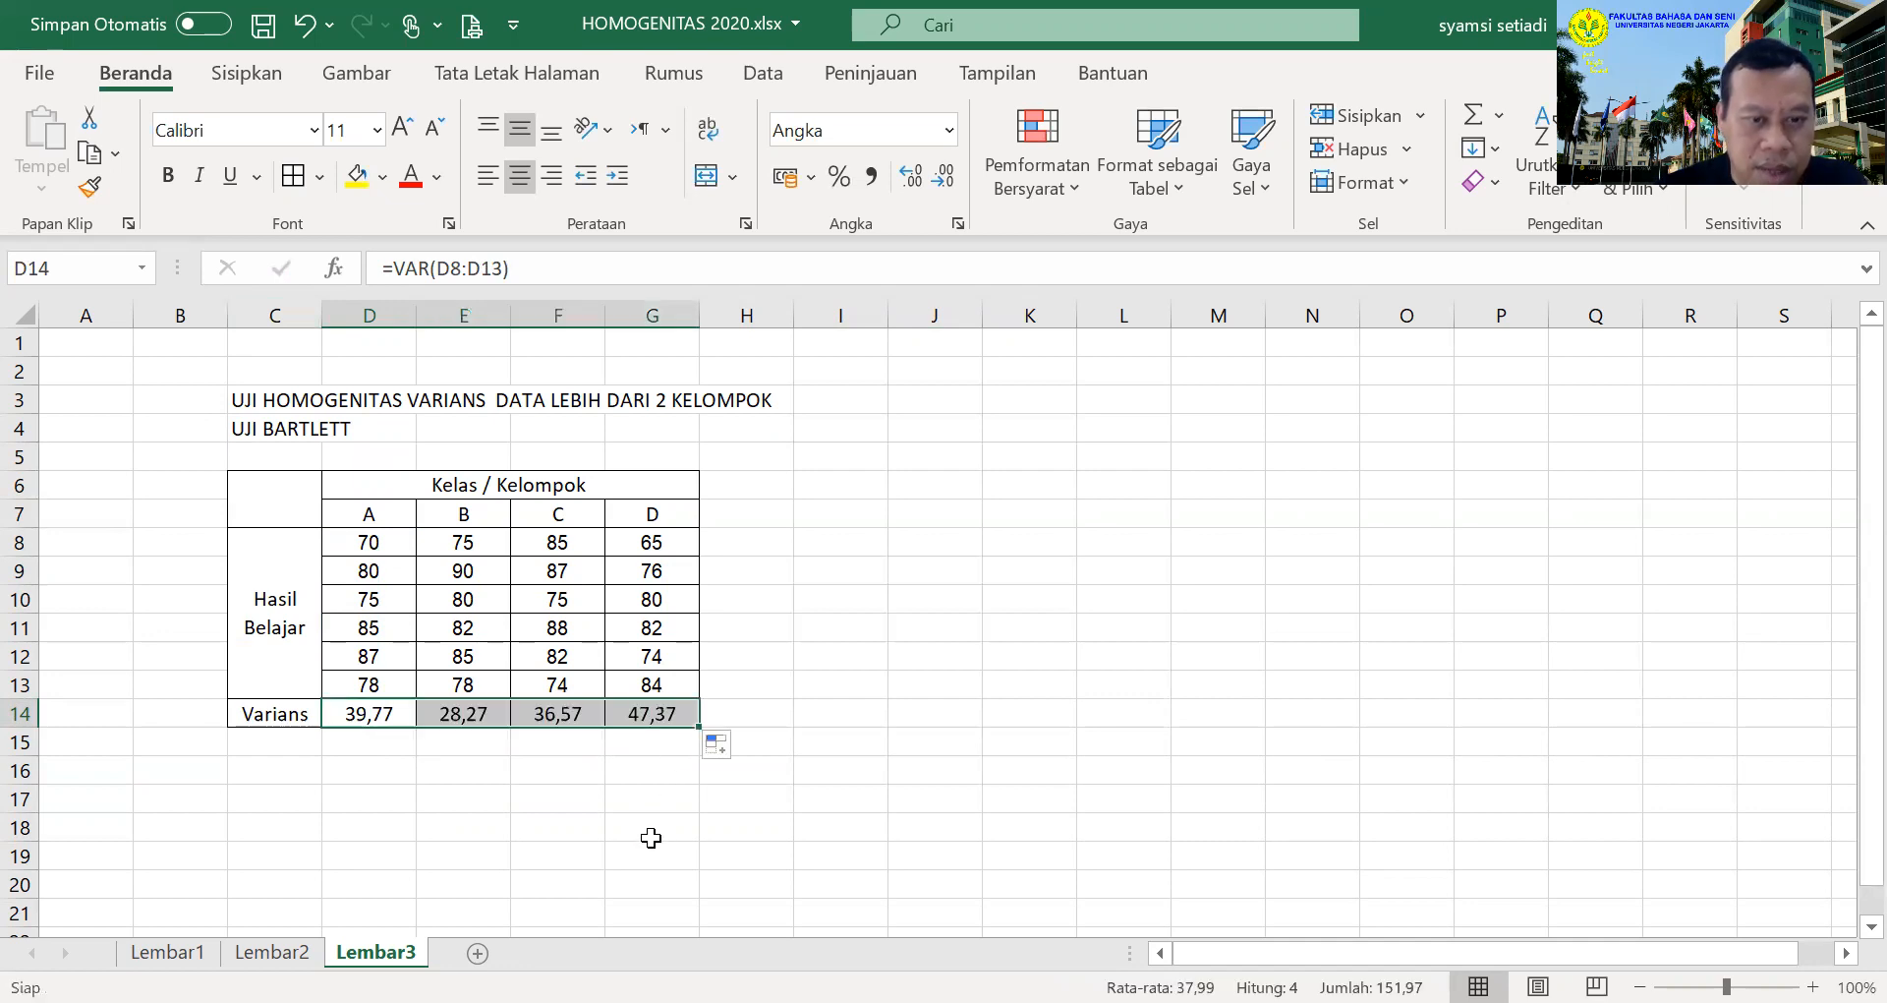
{"action": "left_click", "coordinate": [486, 792]}
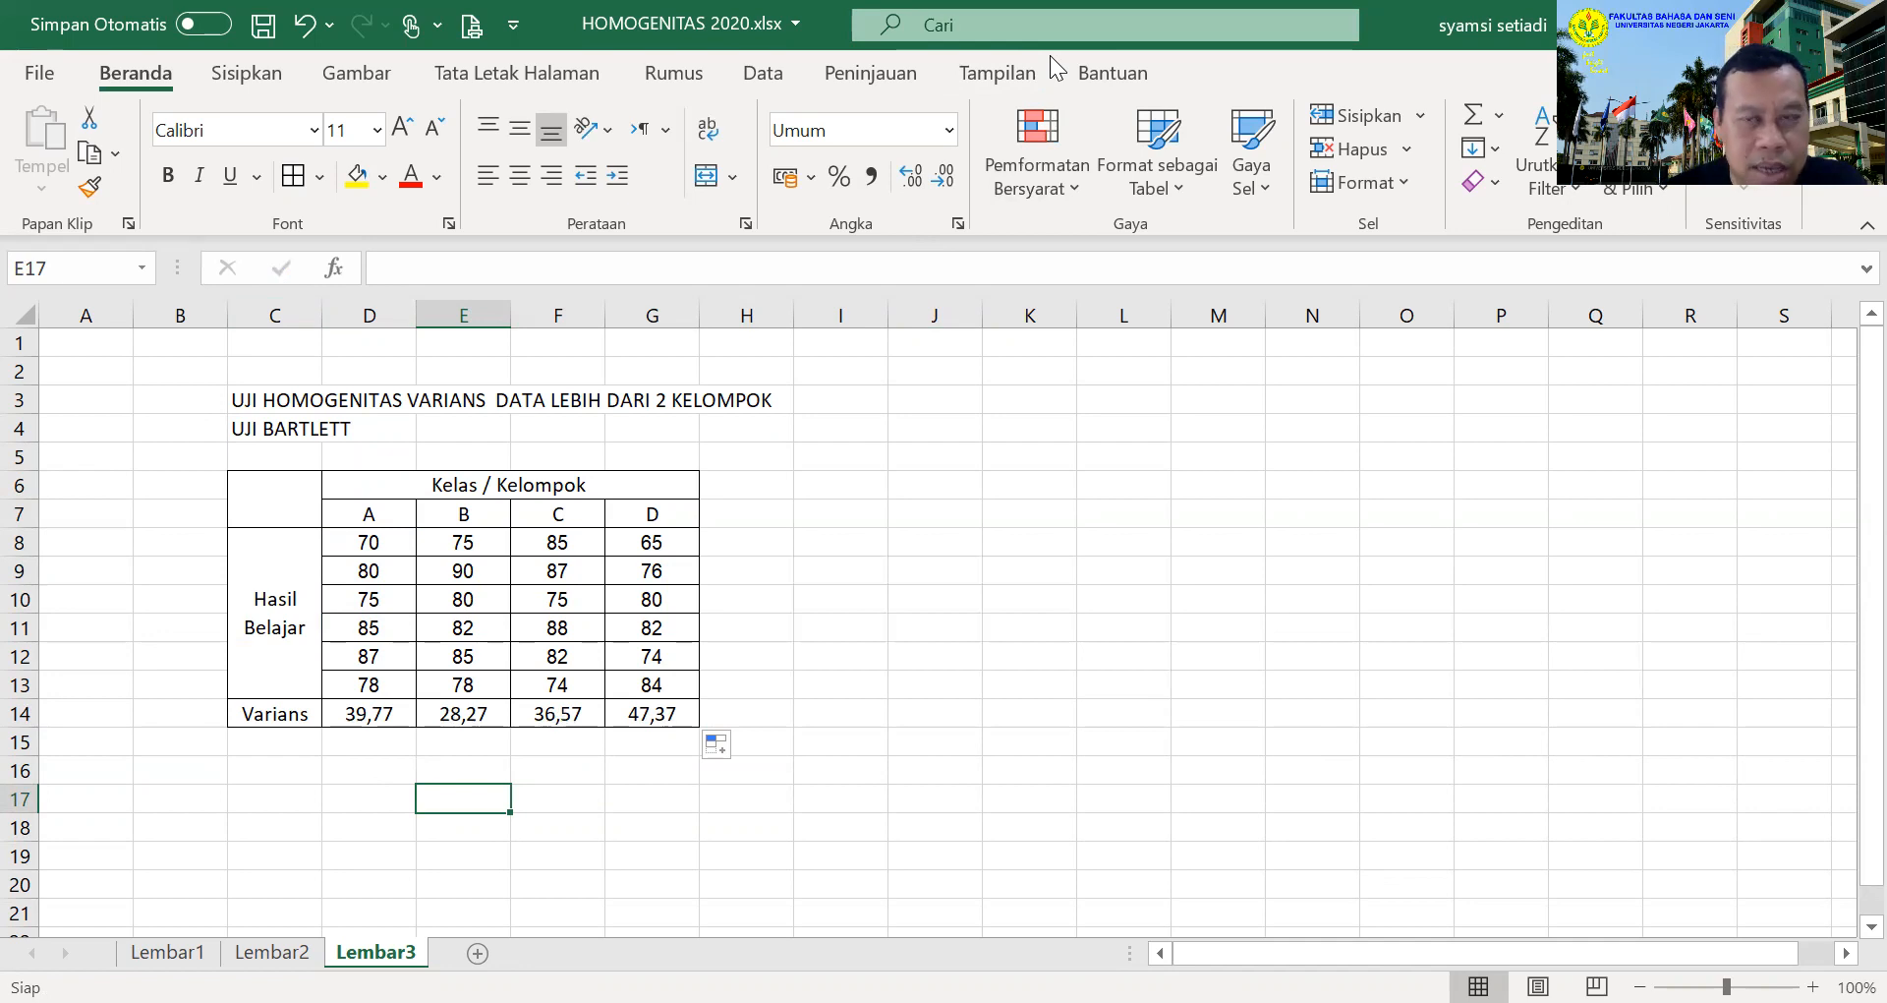
{"action": "key", "text": "alt+Tab"}
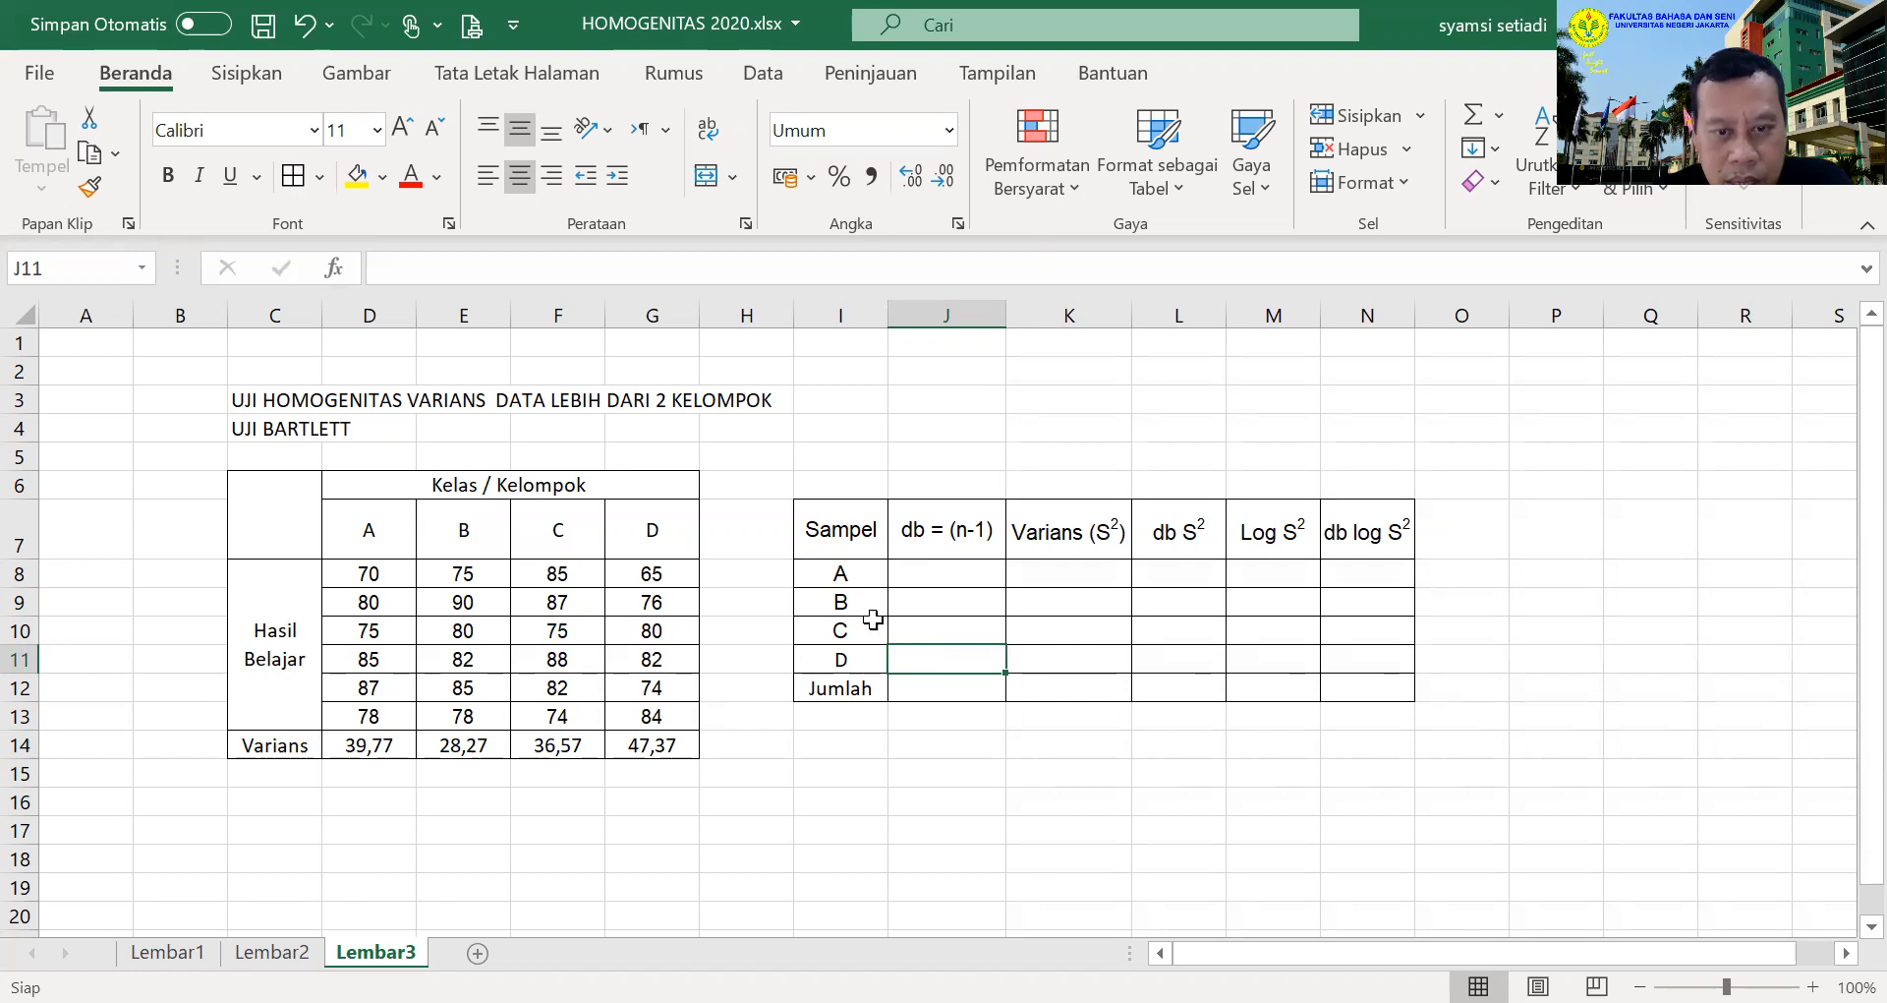
Enter 5 as the degrees of freedom for samples A to D in J8:J11, under db = (n-1)
{"action": "left_click", "coordinate": [914, 577]}
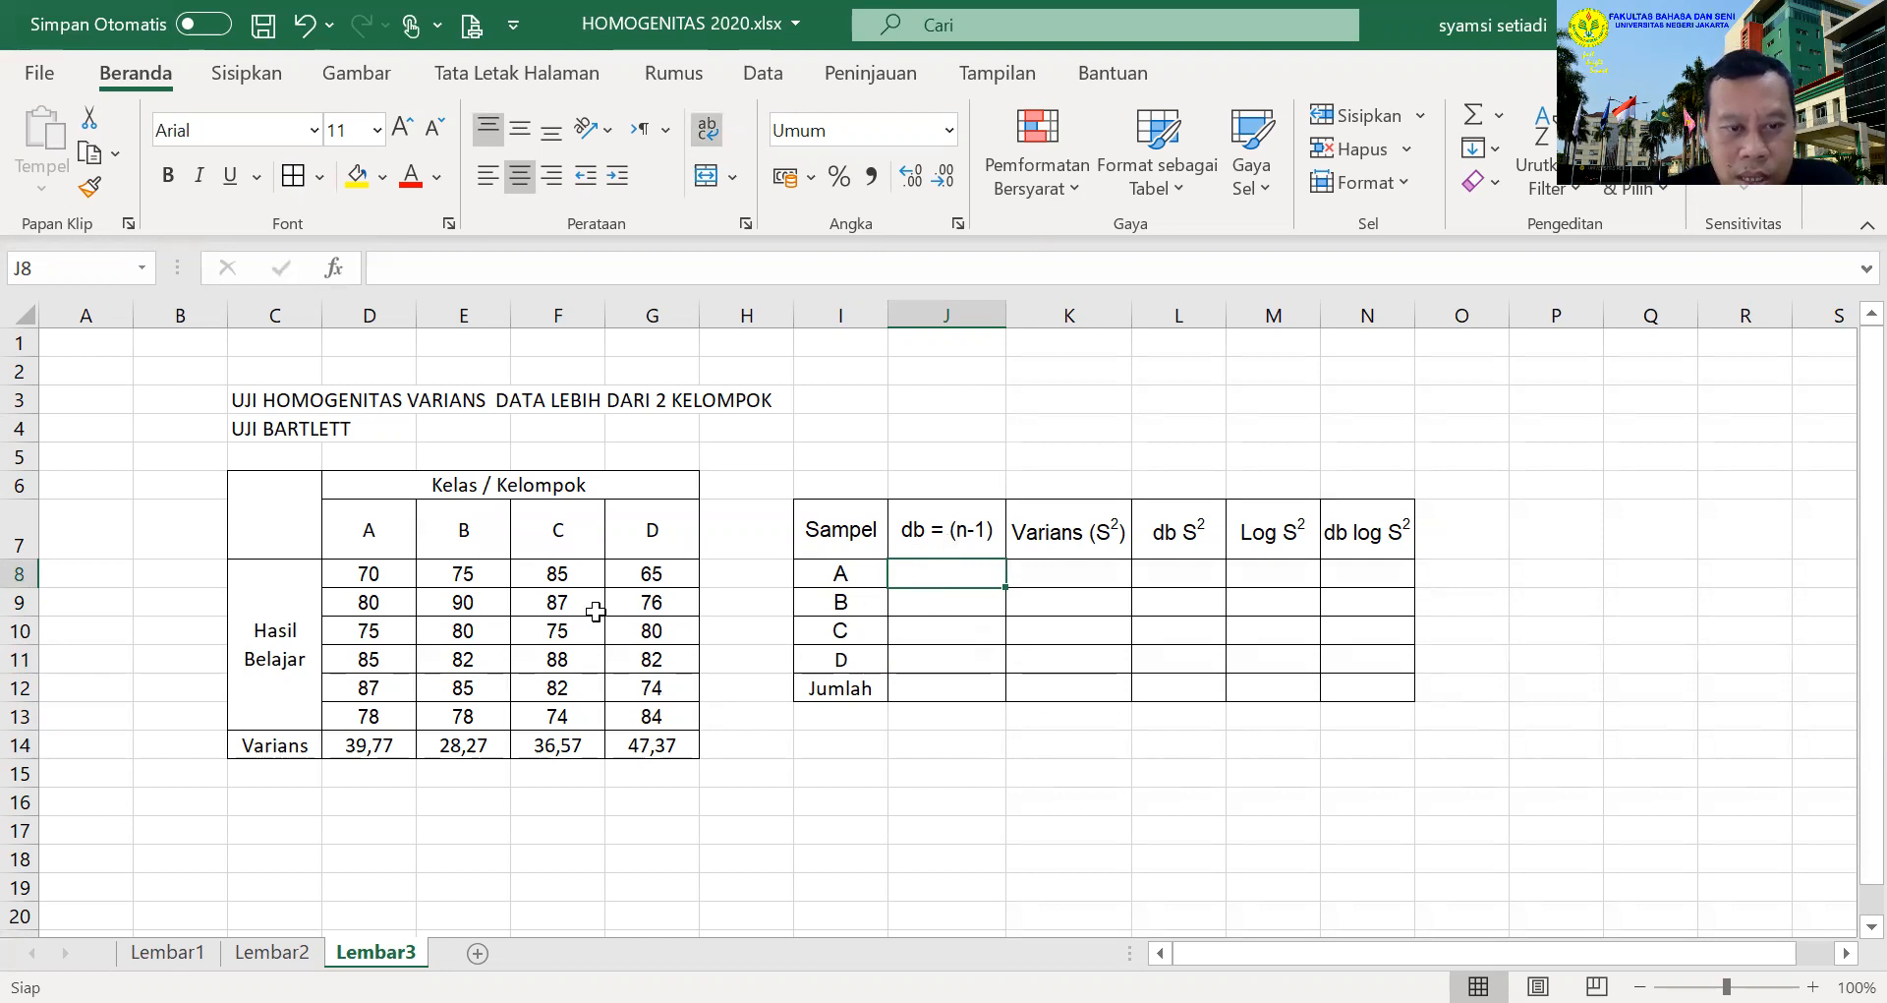
{"action": "left_click", "coordinate": [344, 587]}
{"action": "left_click_drag", "start_coordinate": [344, 588], "coordinate": [337, 717]}
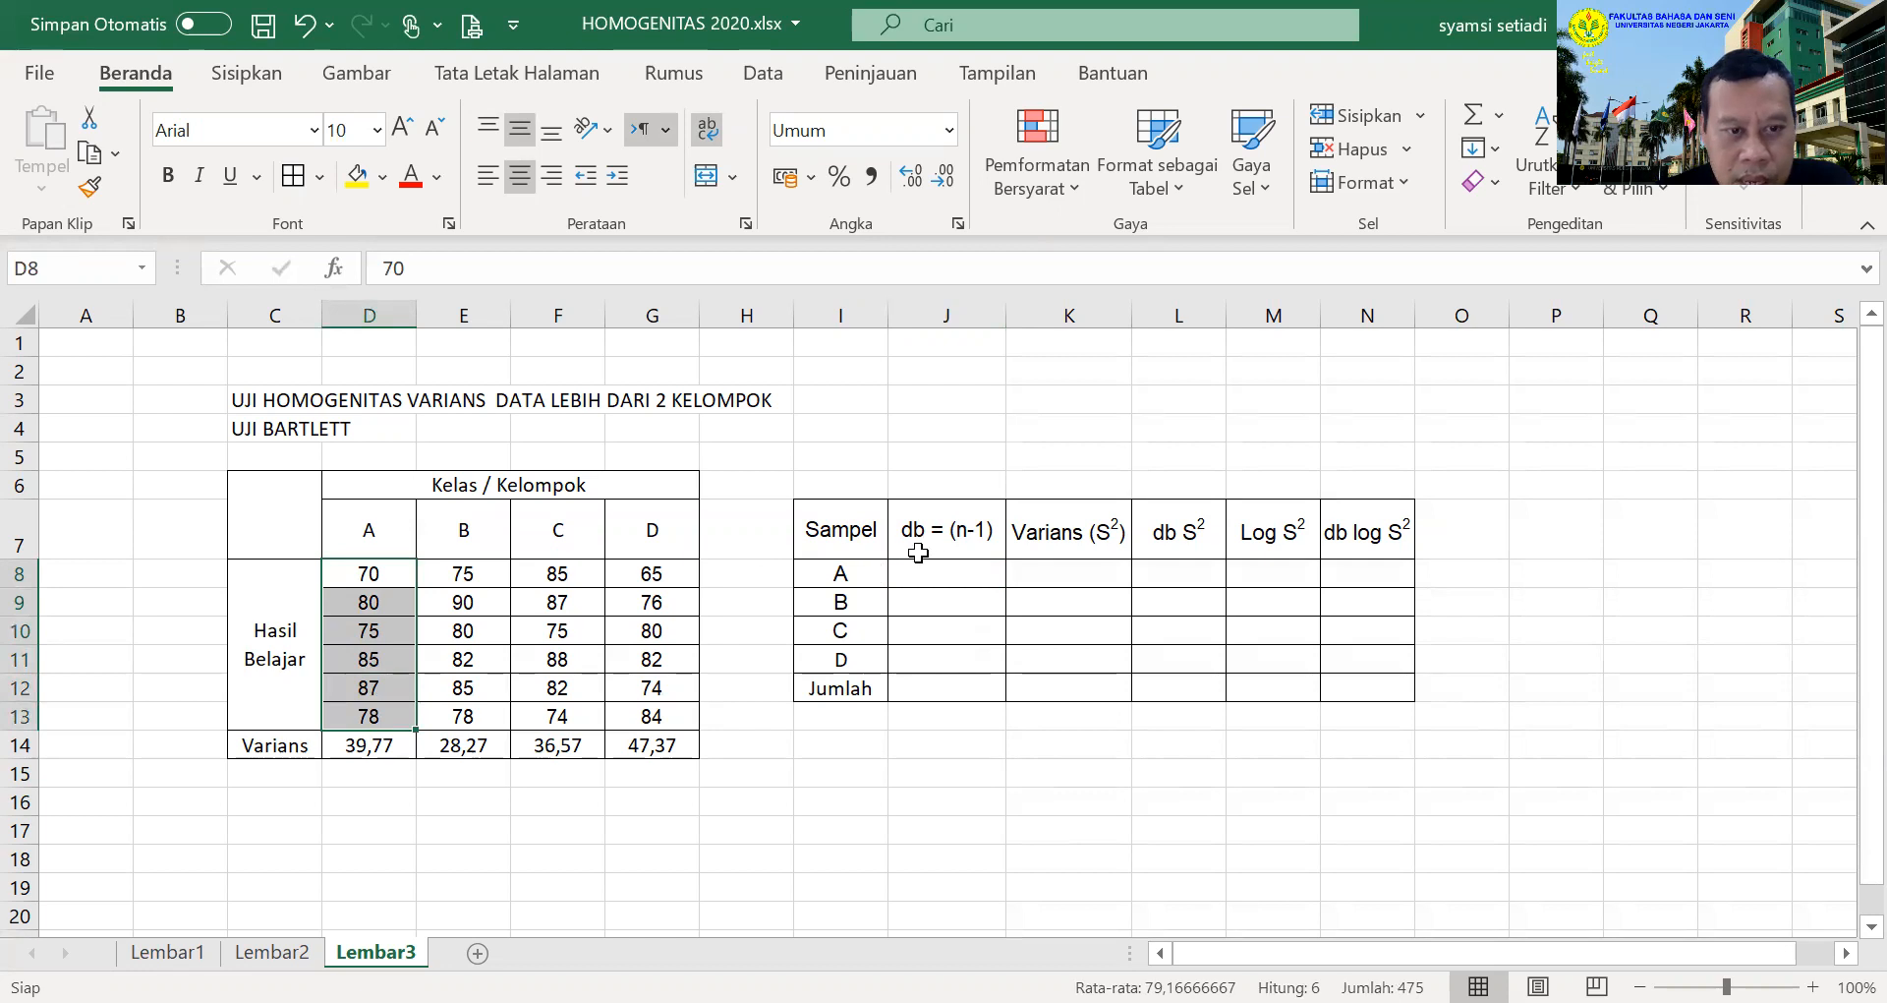
{"action": "left_click", "coordinate": [954, 568]}
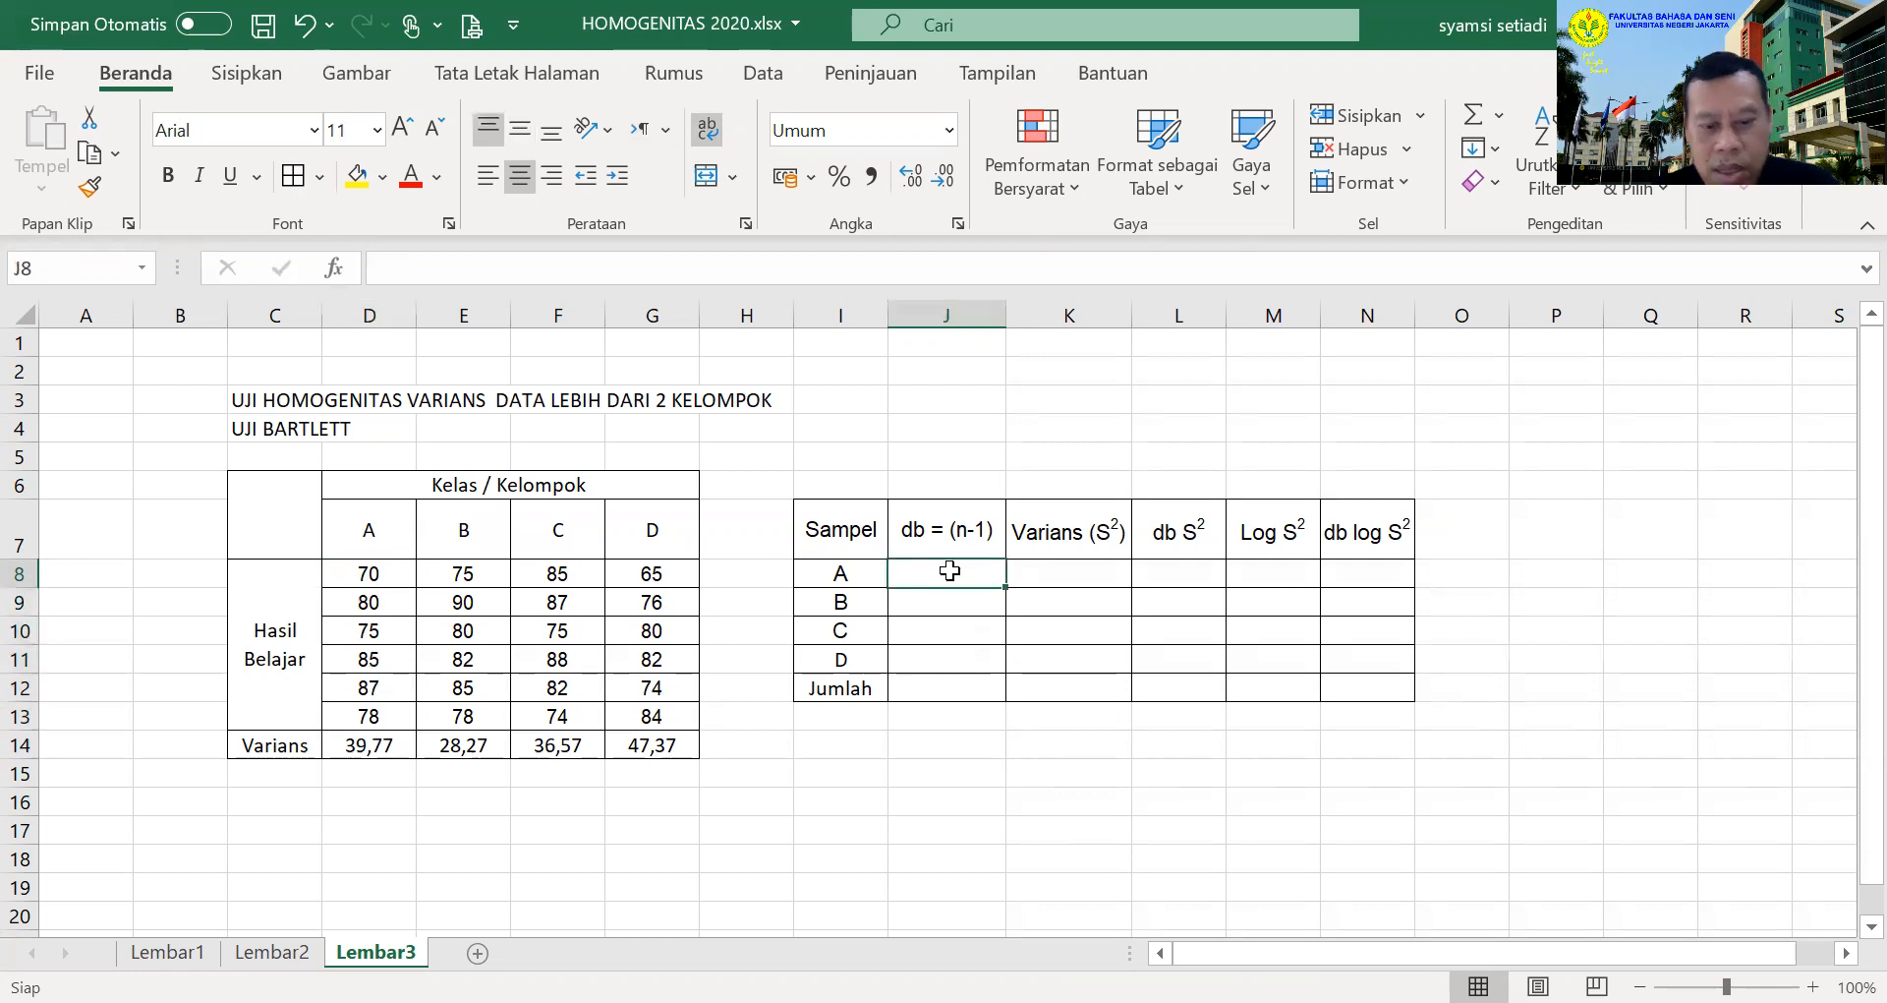
{"action": "left_click", "coordinate": [982, 608]}
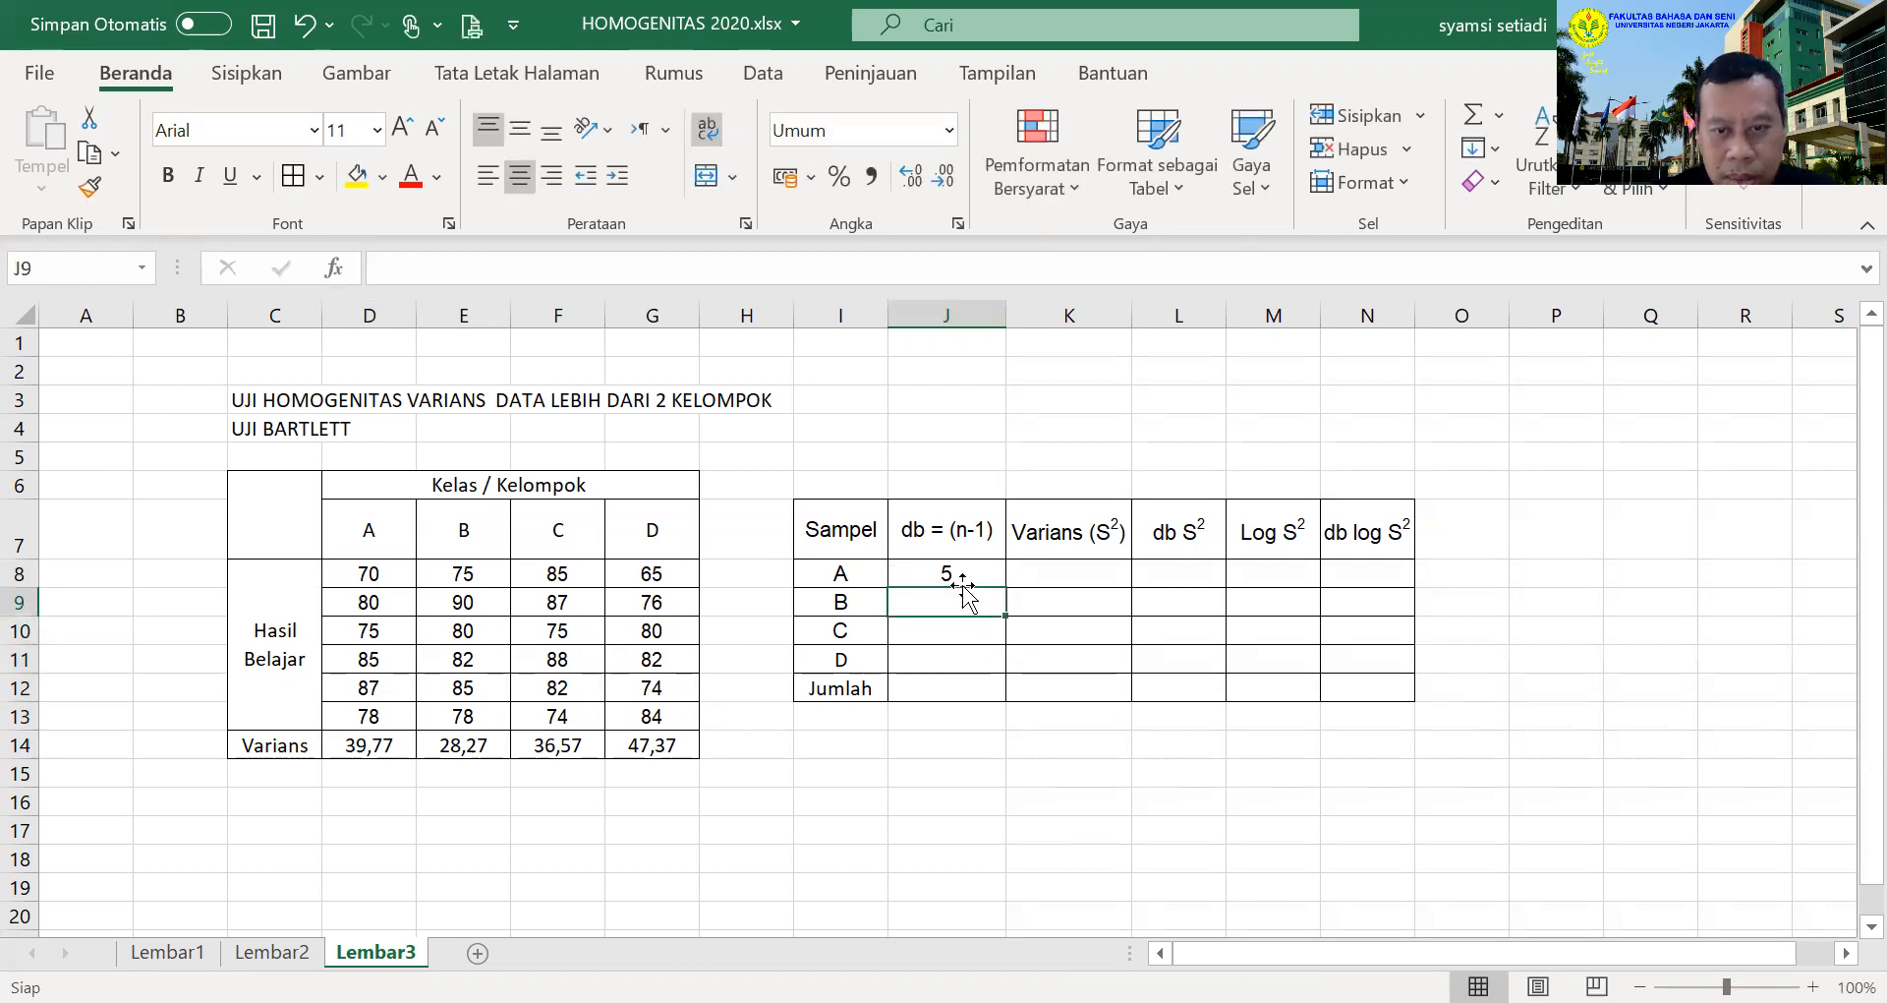
{"action": "type", "text": "5"}
{"action": "key", "text": "Return"}
{"action": "type", "text": "5"}
{"action": "key", "text": "Return"}
{"action": "type", "text": "5"}
{"action": "key", "text": "Return"}
{"action": "key", "text": "Return"}
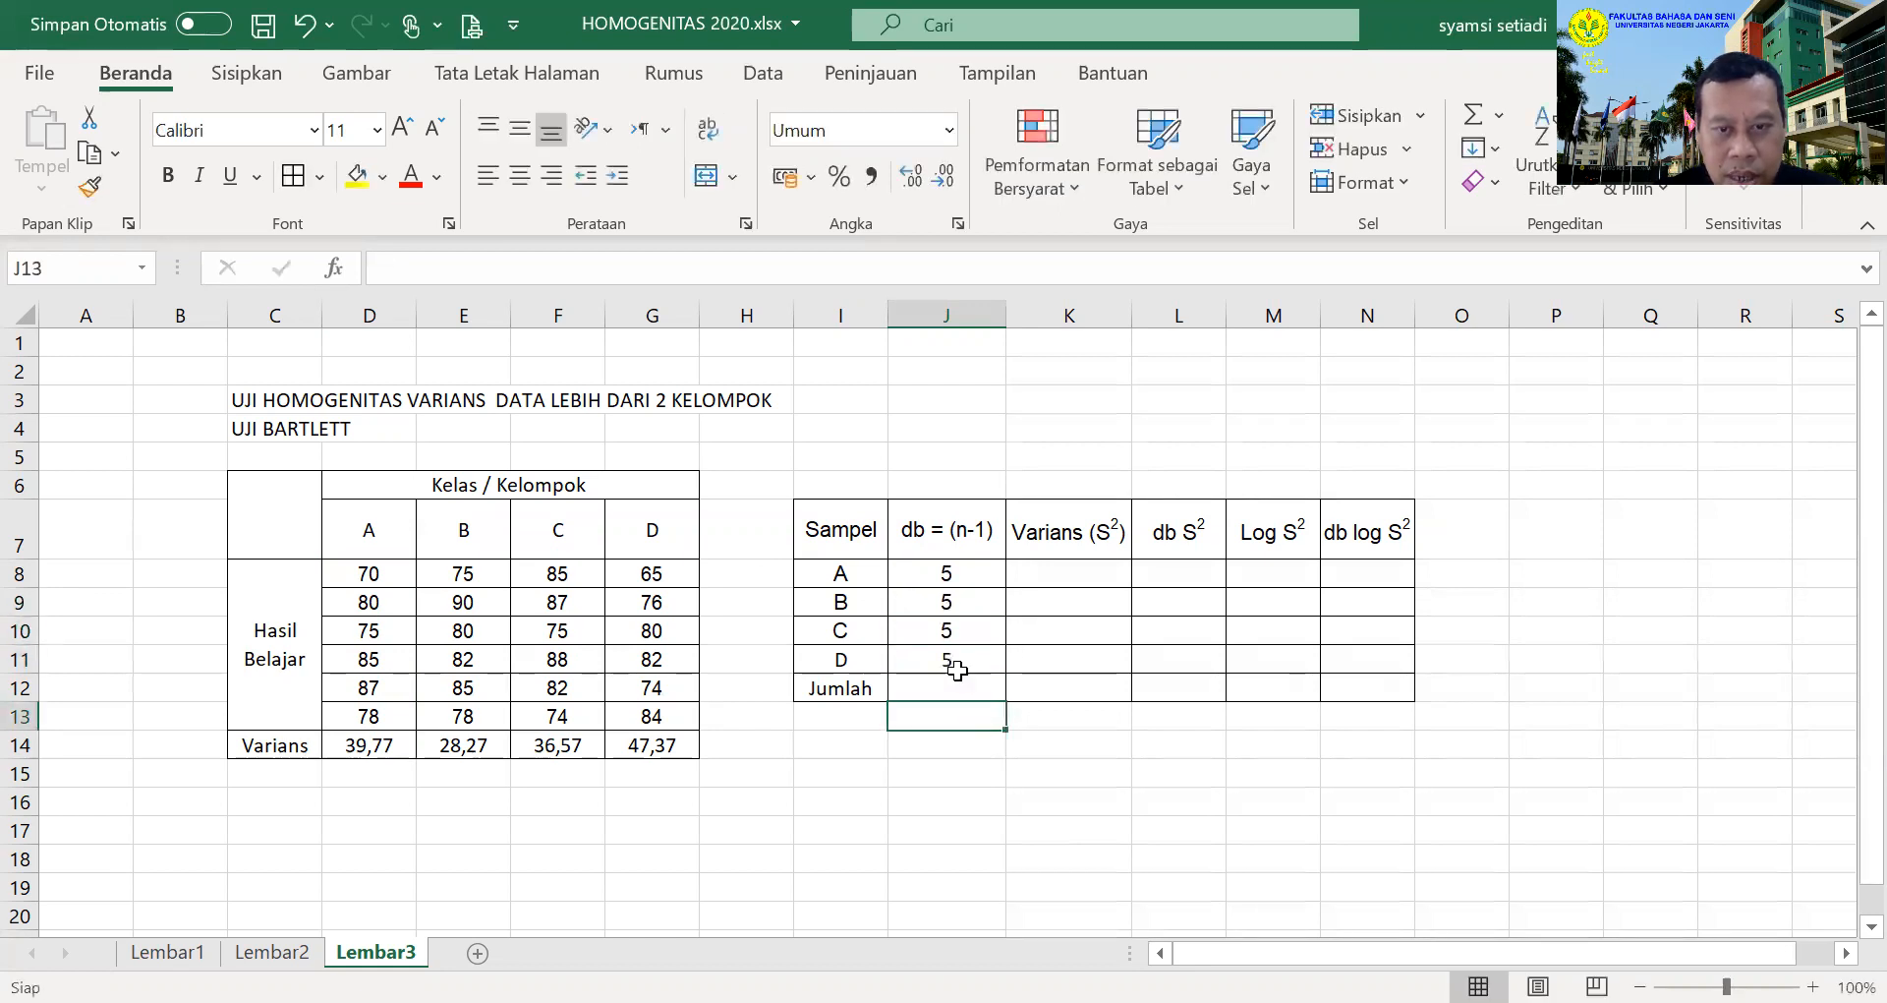
Link the Varians cells of samples A and B, K8 and K9, to the class variances in D14 and E14
{"action": "left_click", "coordinate": [1075, 573]}
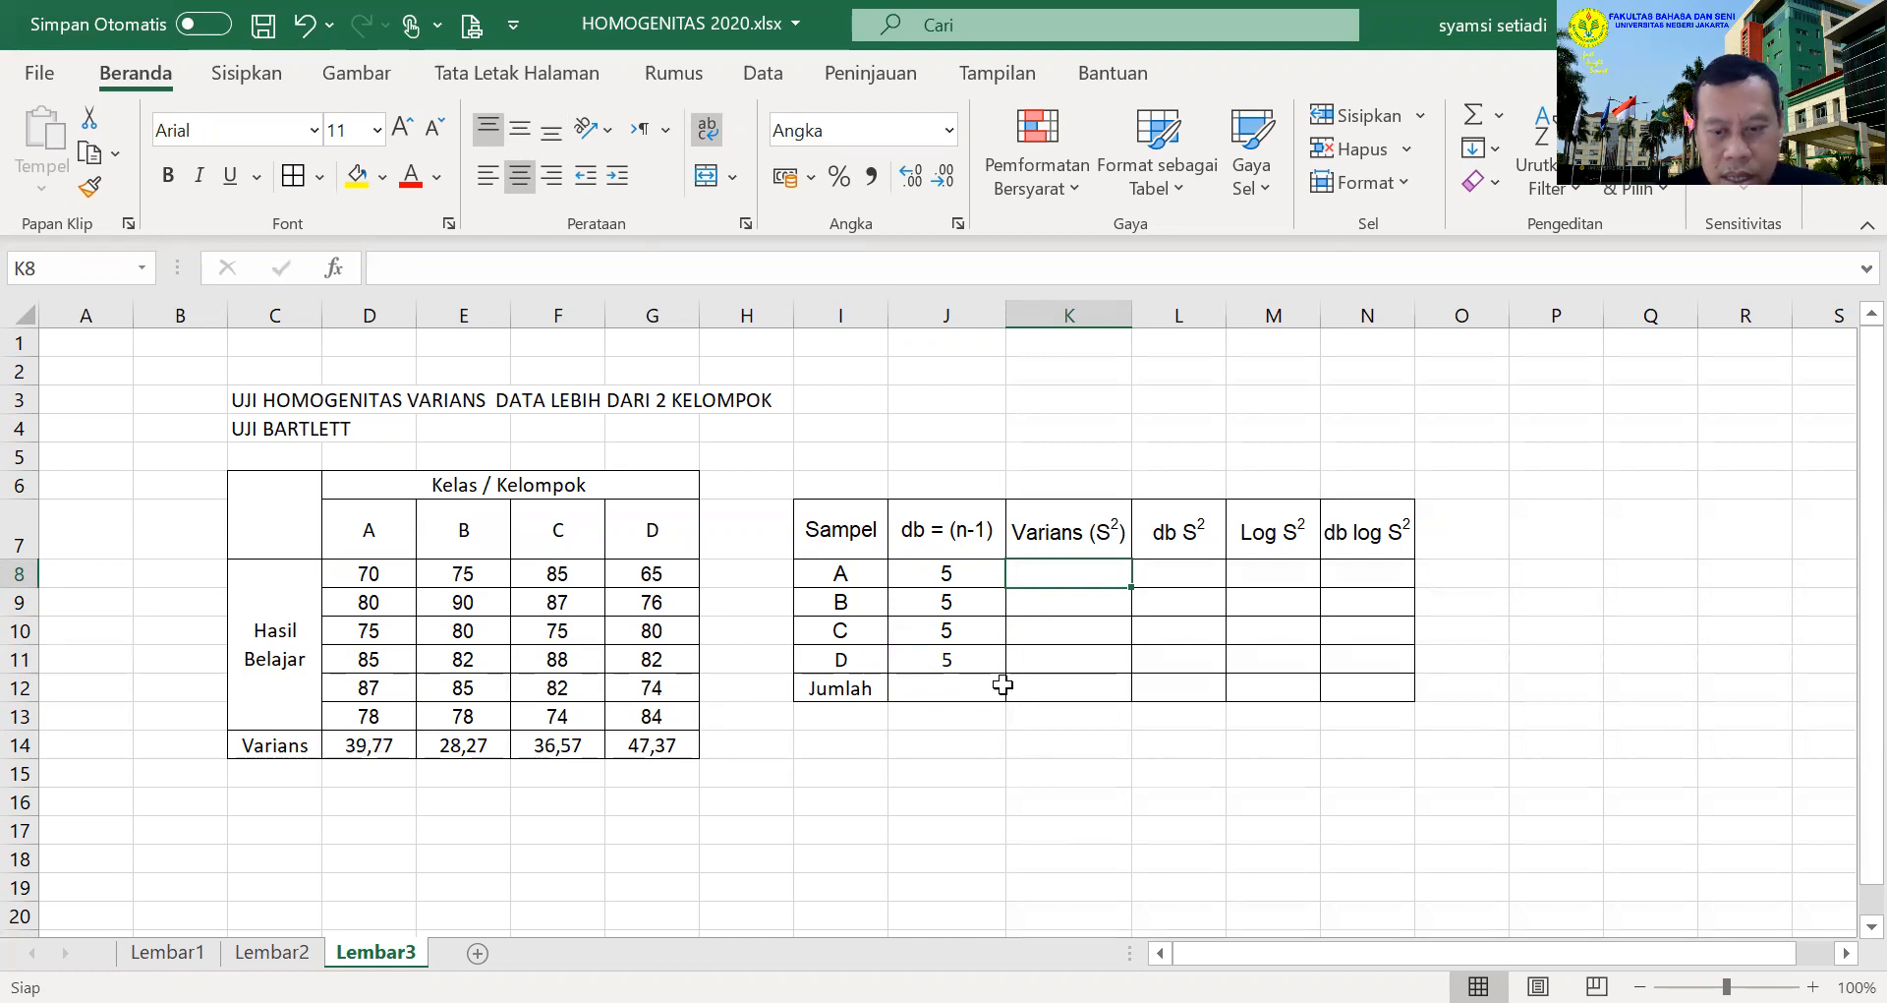
{"action": "left_click", "coordinate": [382, 740]}
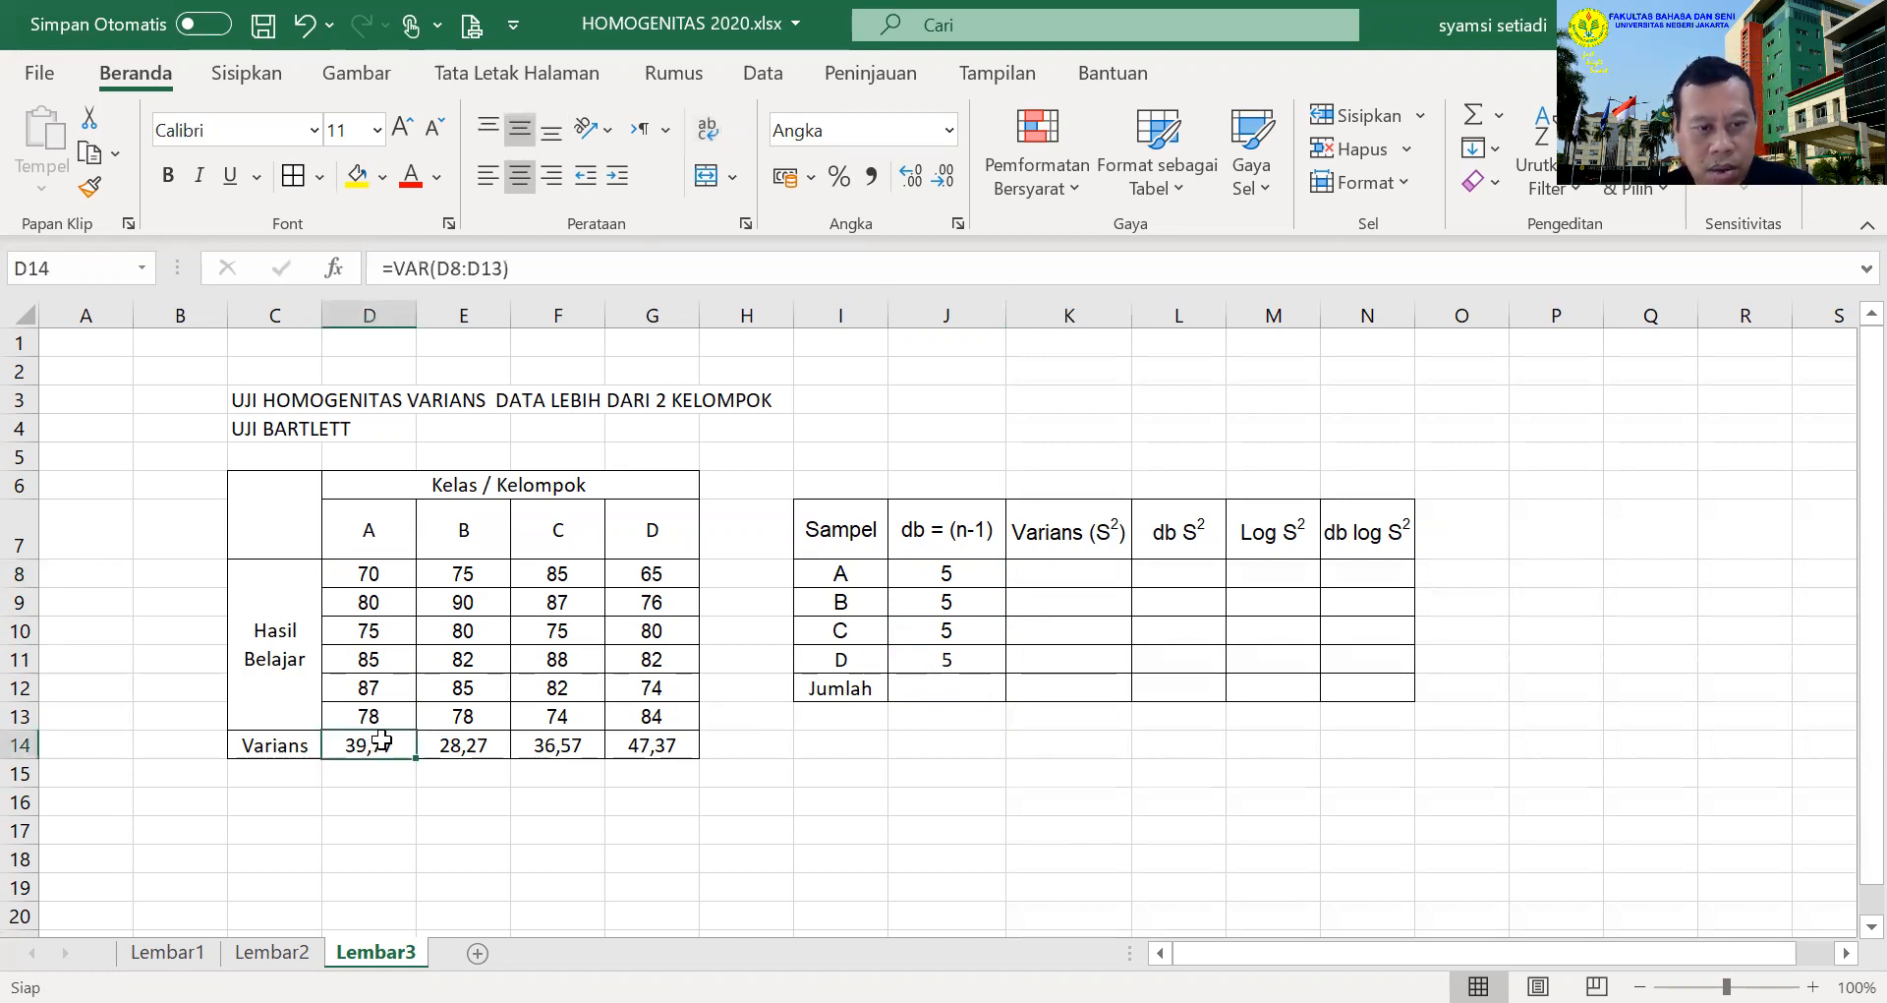
{"action": "left_click", "coordinate": [1048, 580]}
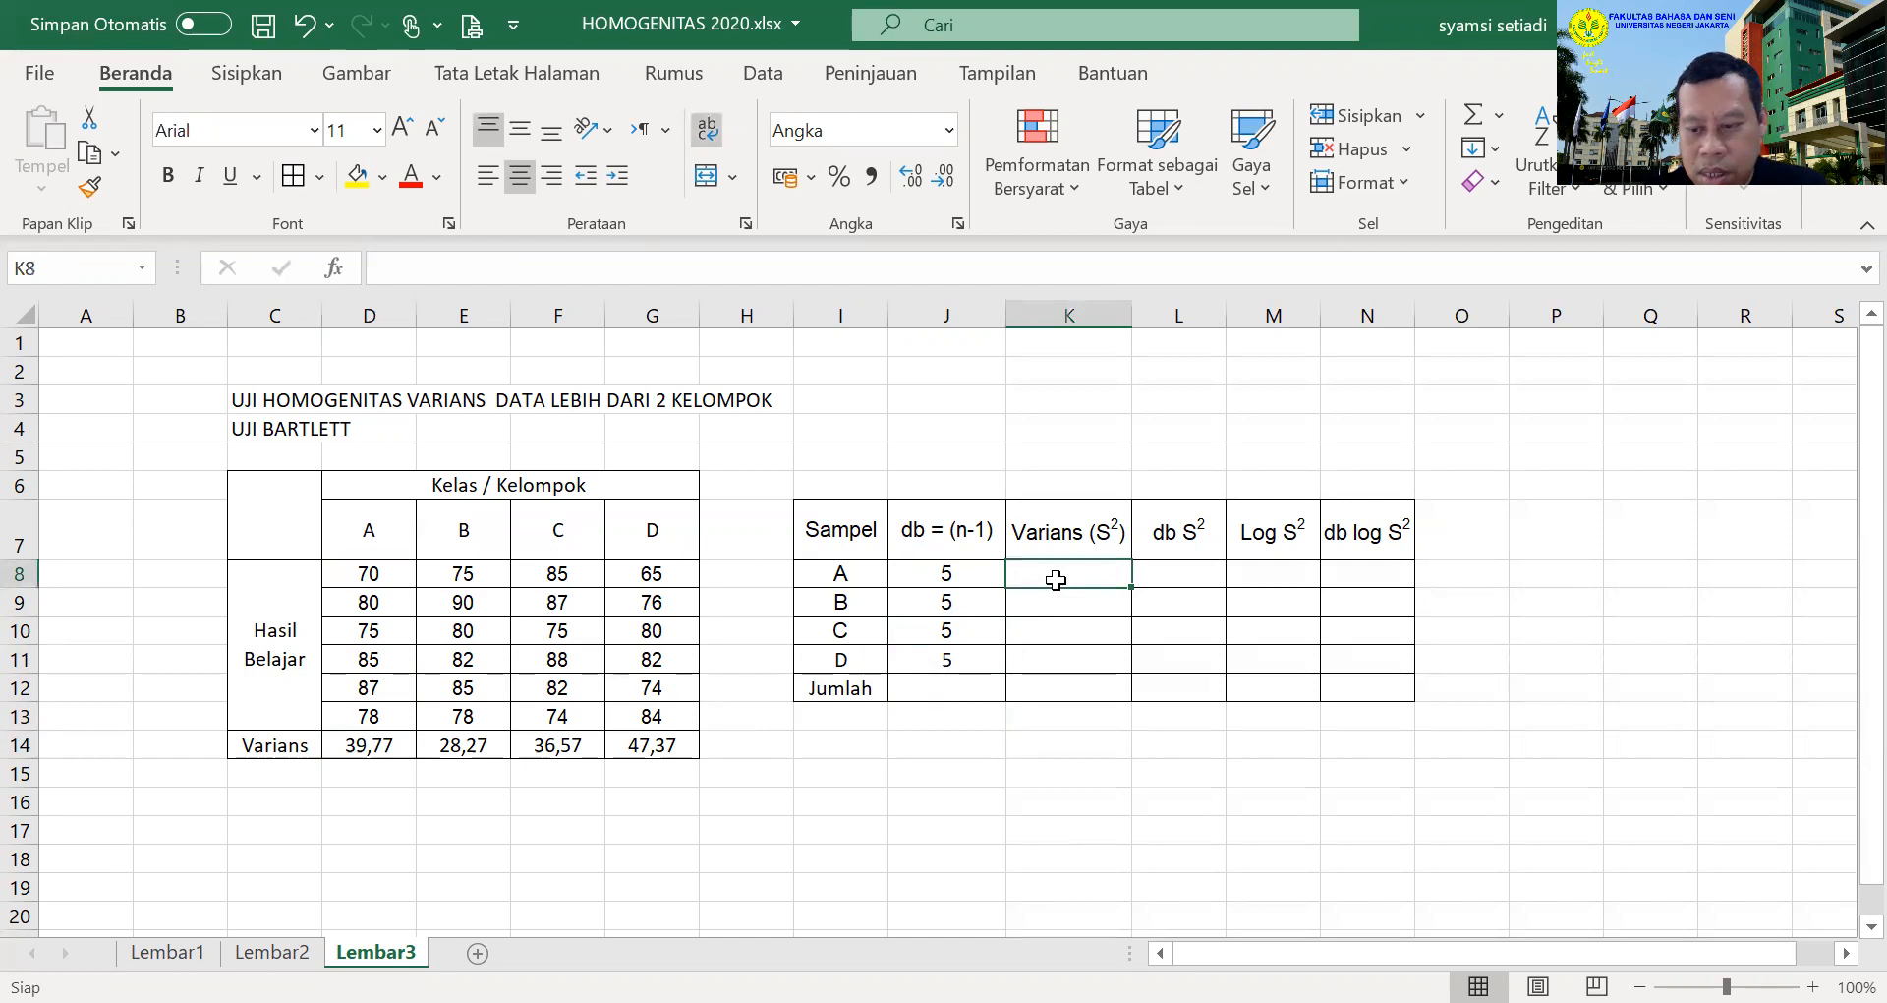
{"action": "type", "text": "="}
{"action": "left_click", "coordinate": [364, 752]}
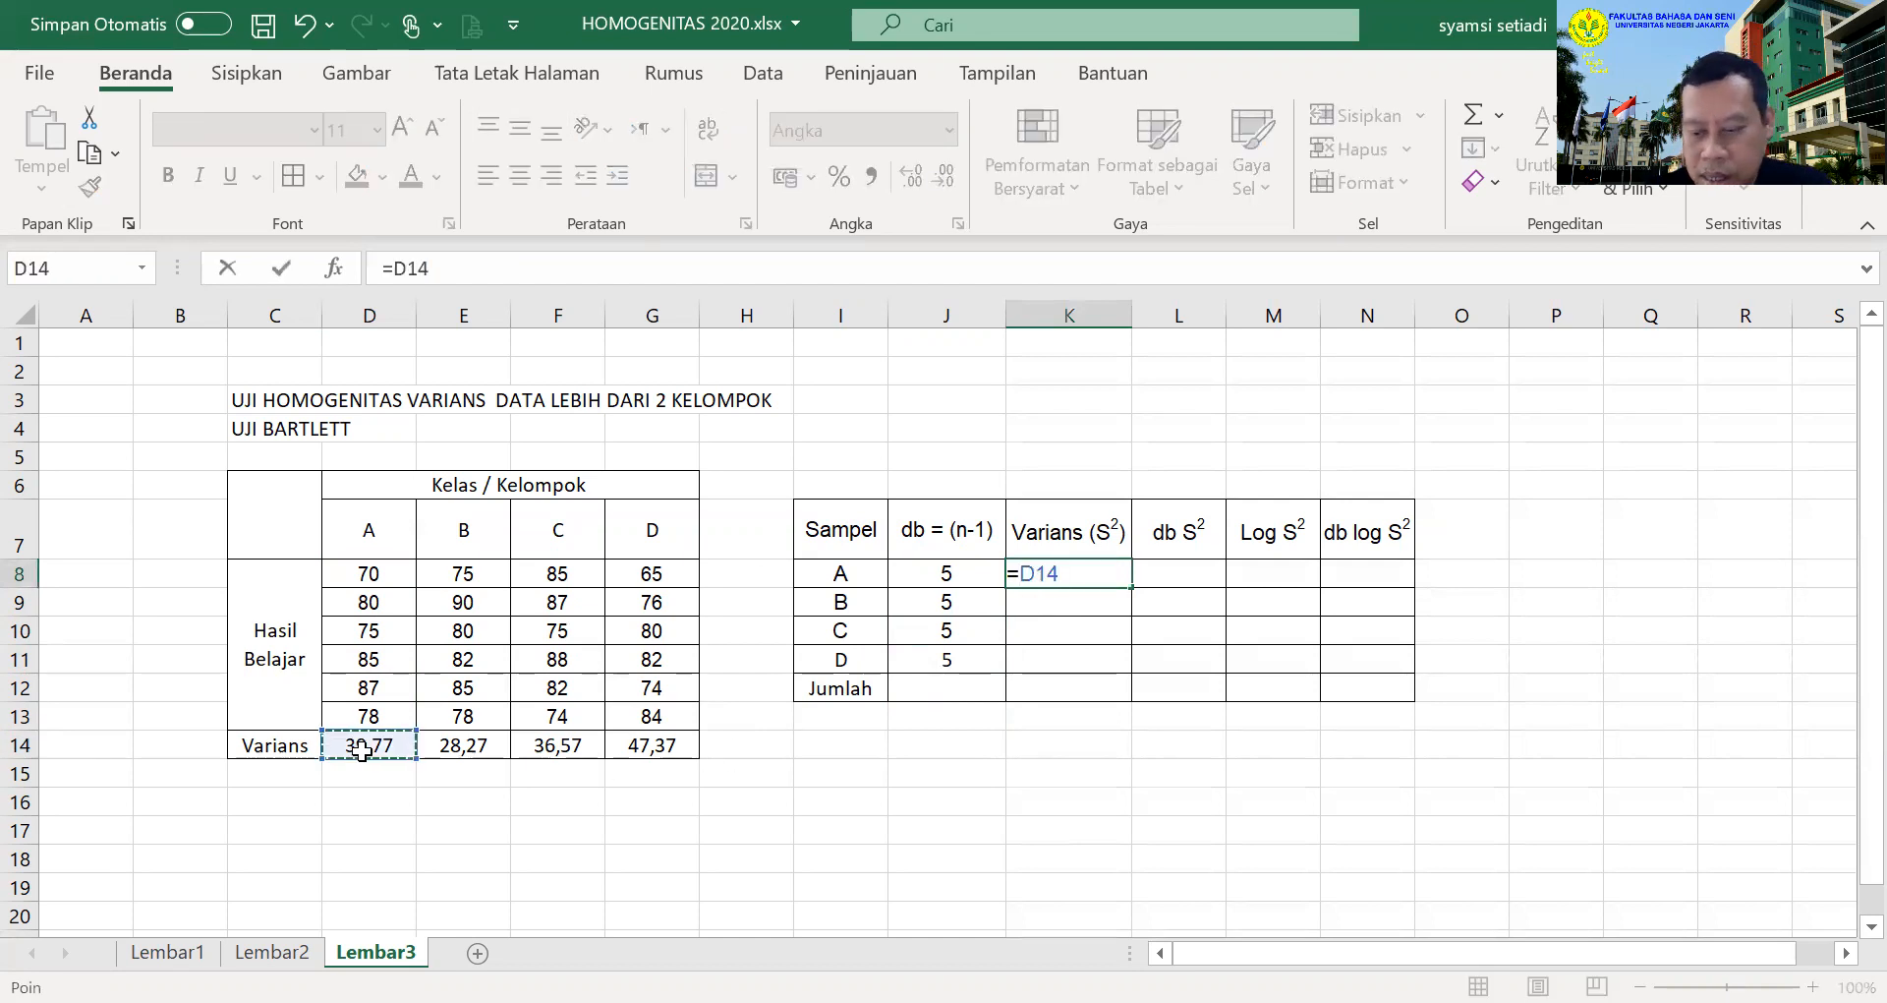
{"action": "key", "text": "Return"}
{"action": "type", "text": "="}
{"action": "left_click", "coordinate": [468, 745]}
{"action": "key", "text": "Return"}
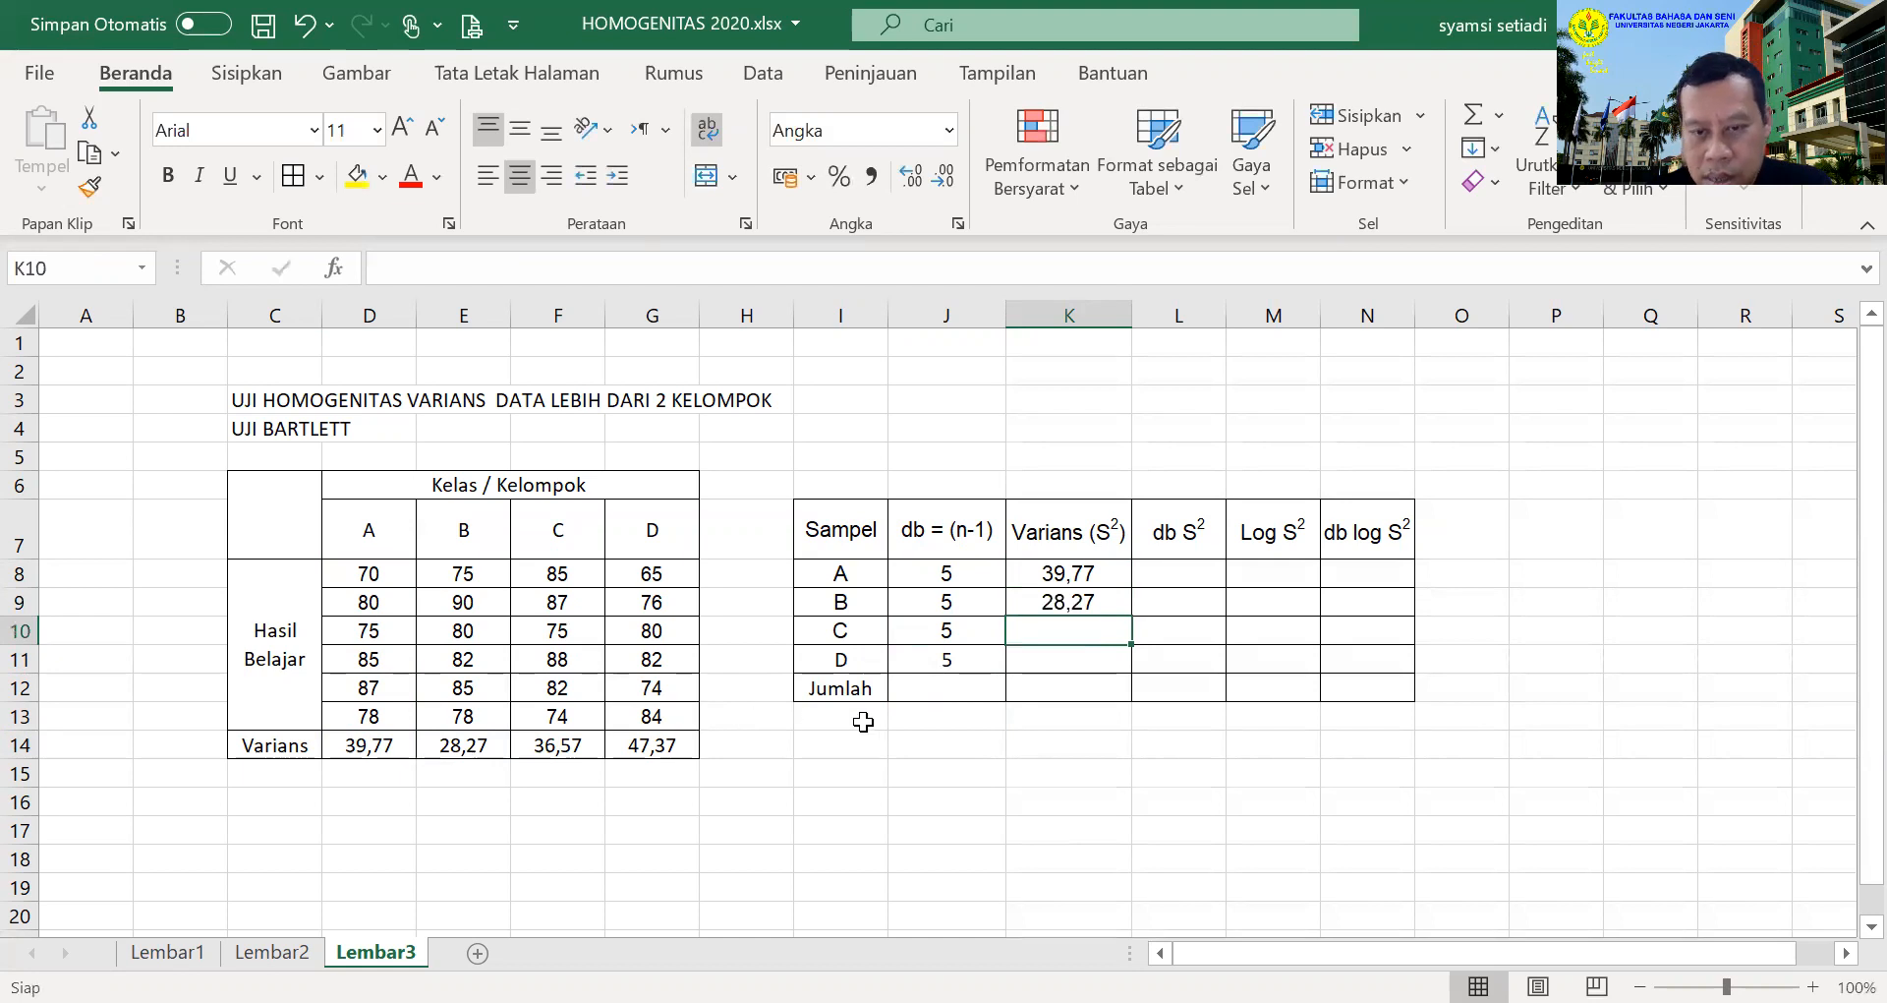
Link the Varians cells of samples C and D, K10 and K11, to the class variances in F14 and G14
{"action": "type", "text": "="}
{"action": "left_click", "coordinate": [548, 747]}
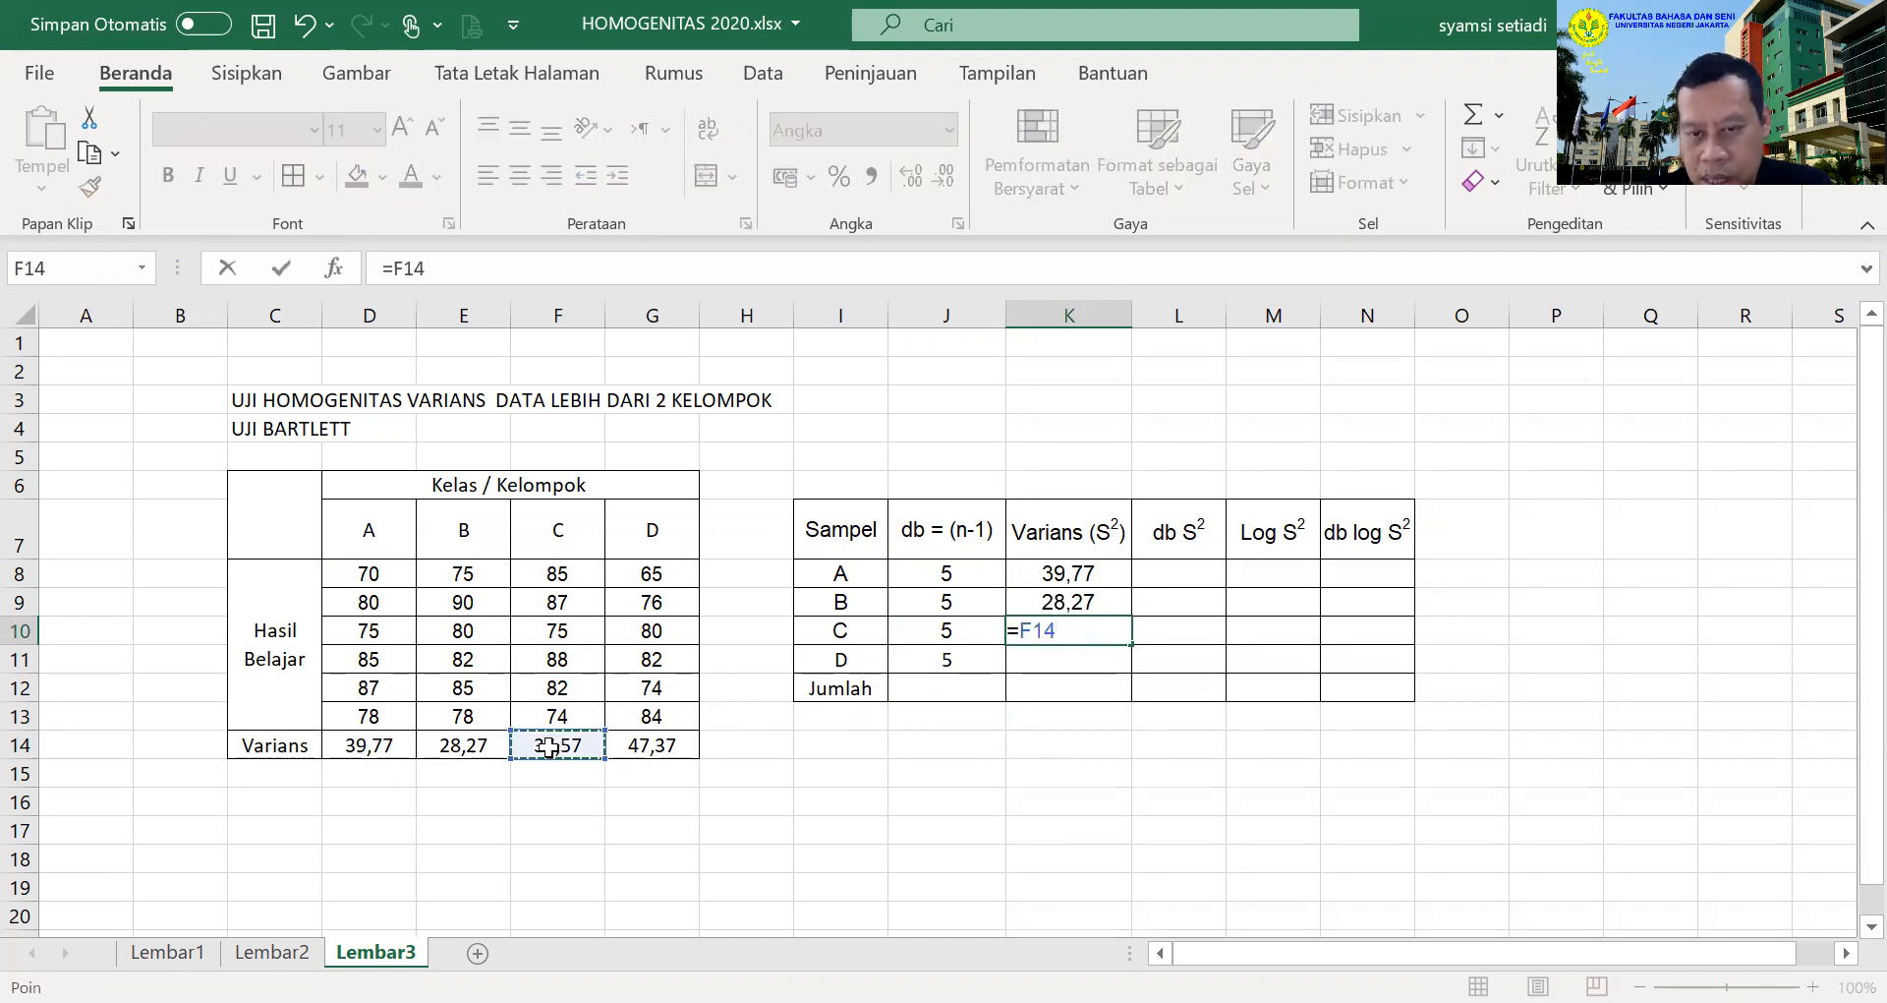
{"action": "key", "text": "Return"}
{"action": "type", "text": "="}
{"action": "left_click", "coordinate": [646, 749]}
{"action": "key", "text": "Return"}
{"action": "left_click", "coordinate": [1146, 771]}
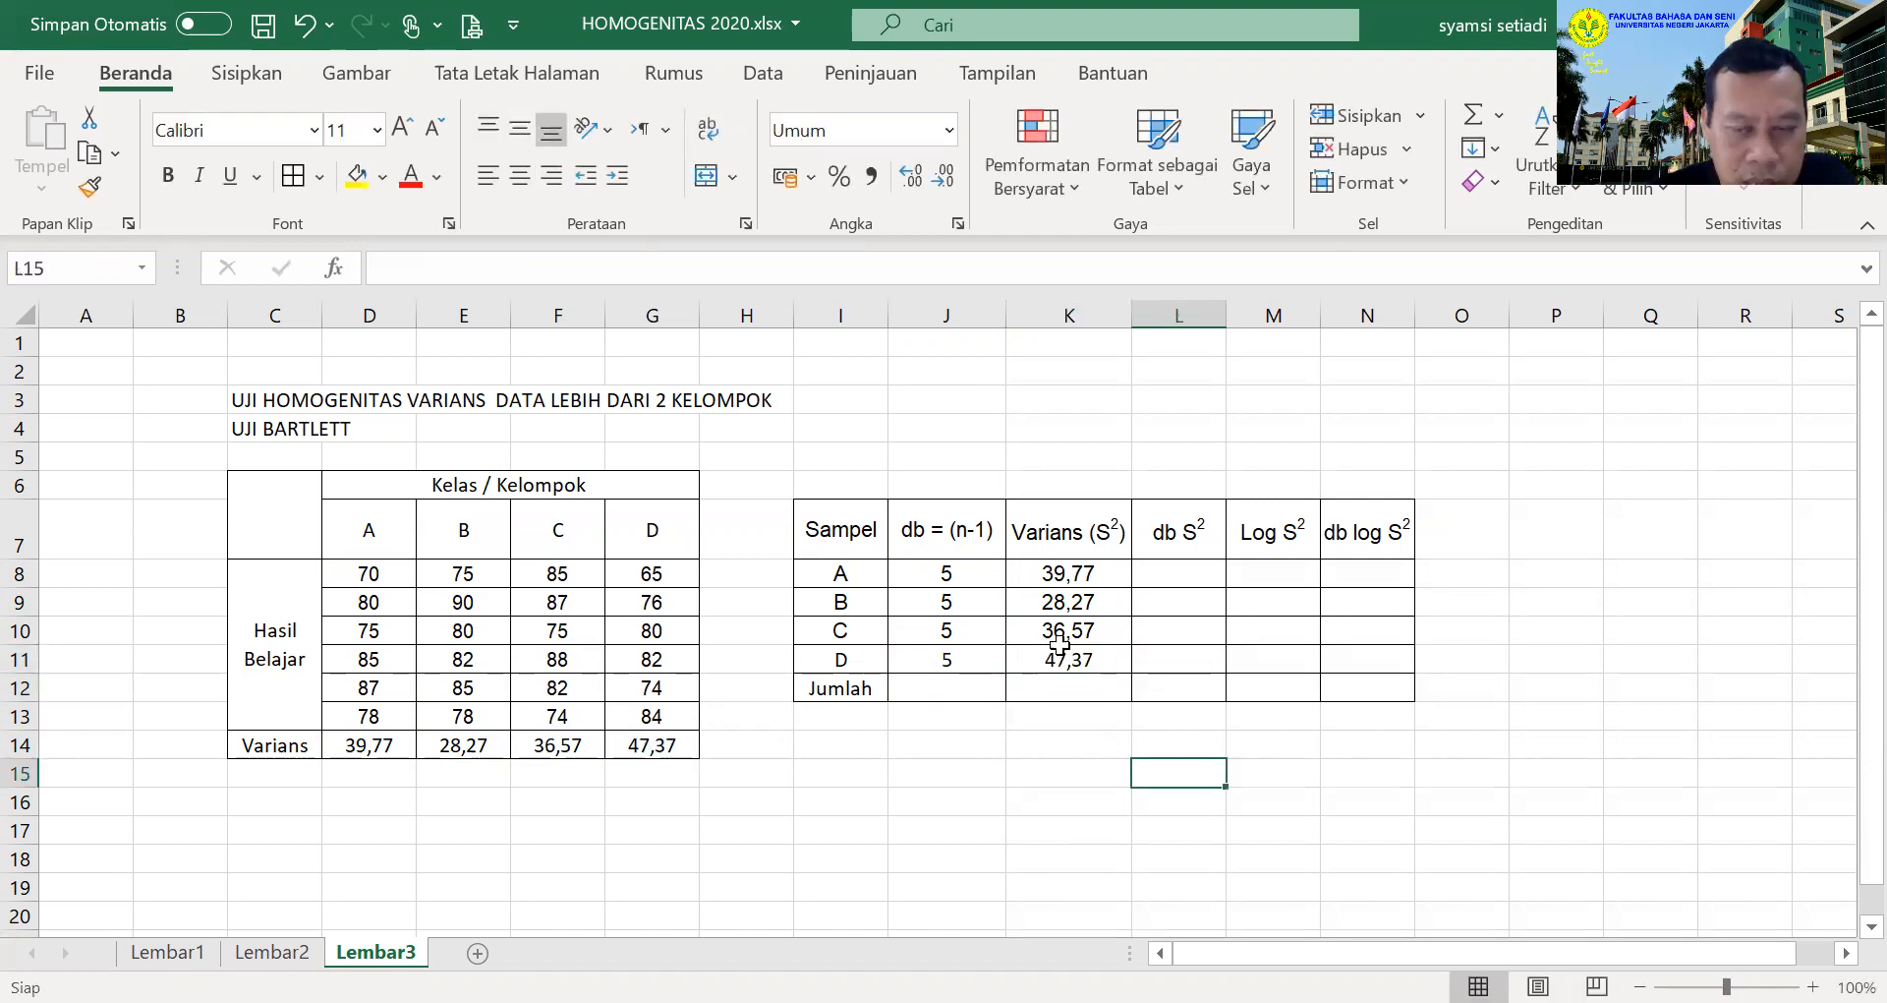
Replace the link in sample A's Varians cell, K8, with the class A variance from D14, pasted as a value only
{"action": "left_click", "coordinate": [1058, 573]}
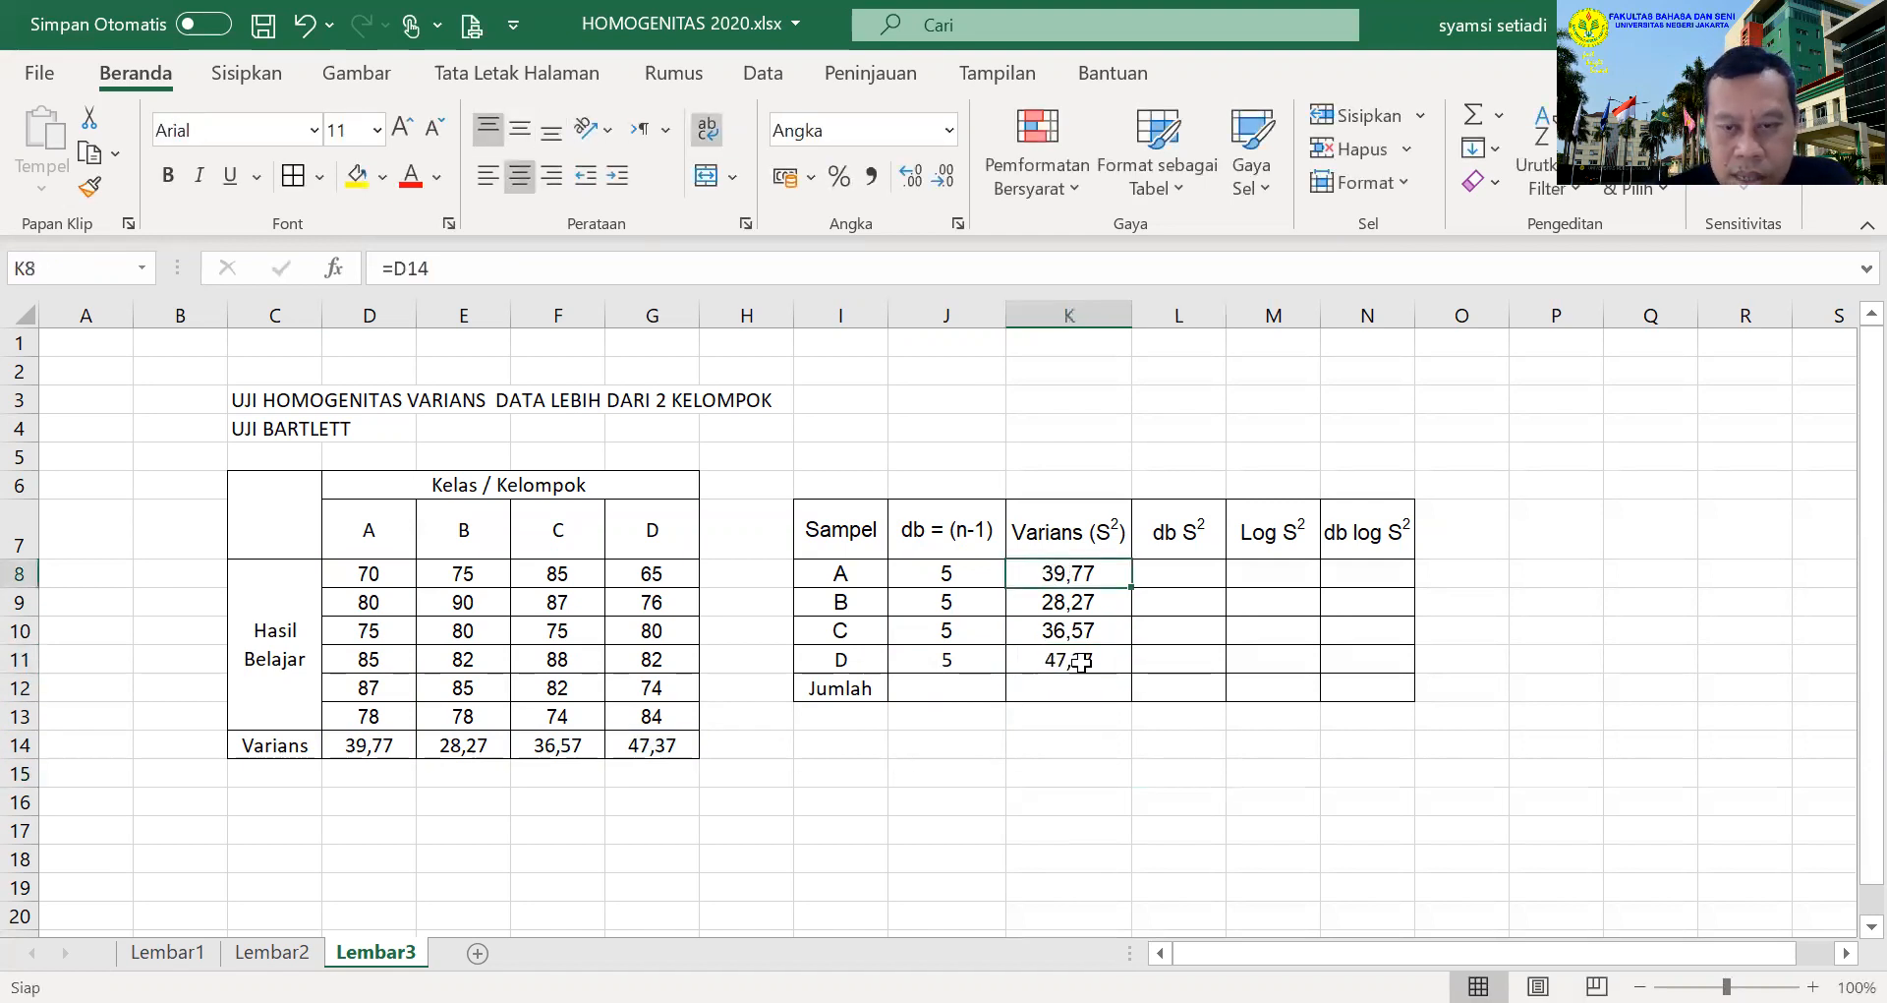
{"action": "key", "text": "Delete"}
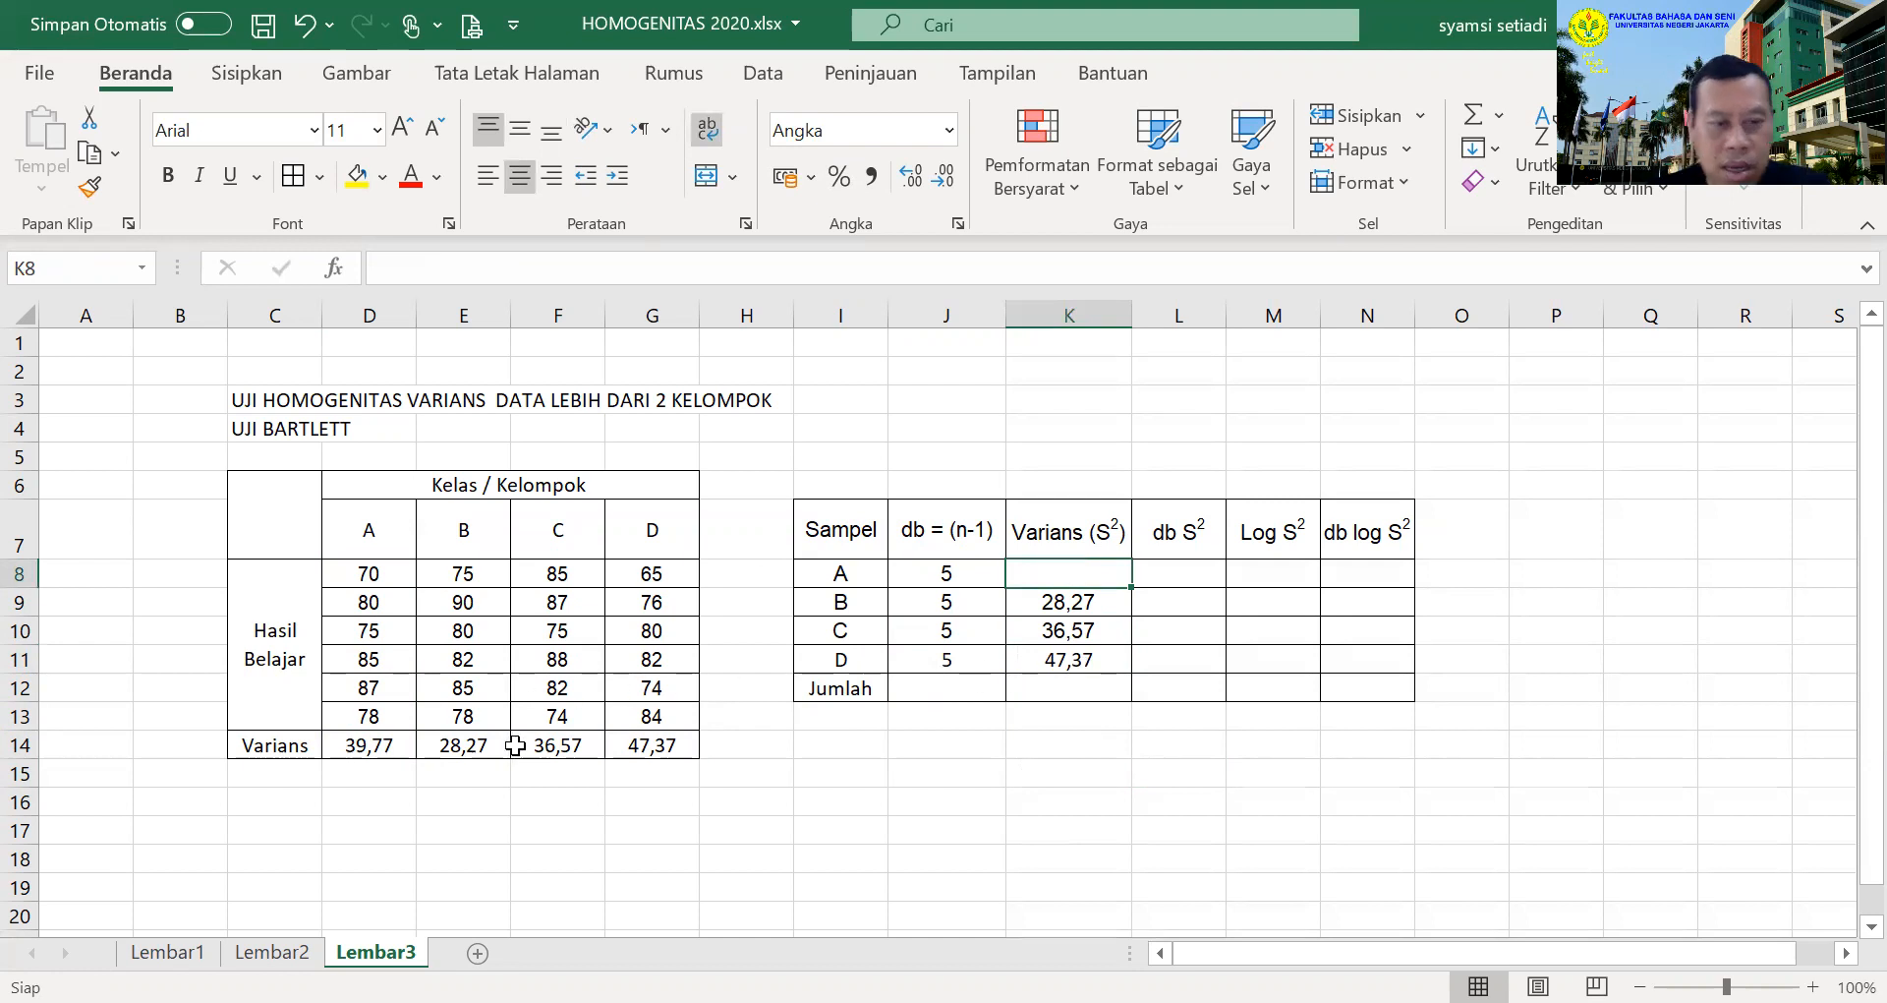
{"action": "left_click", "coordinate": [406, 745]}
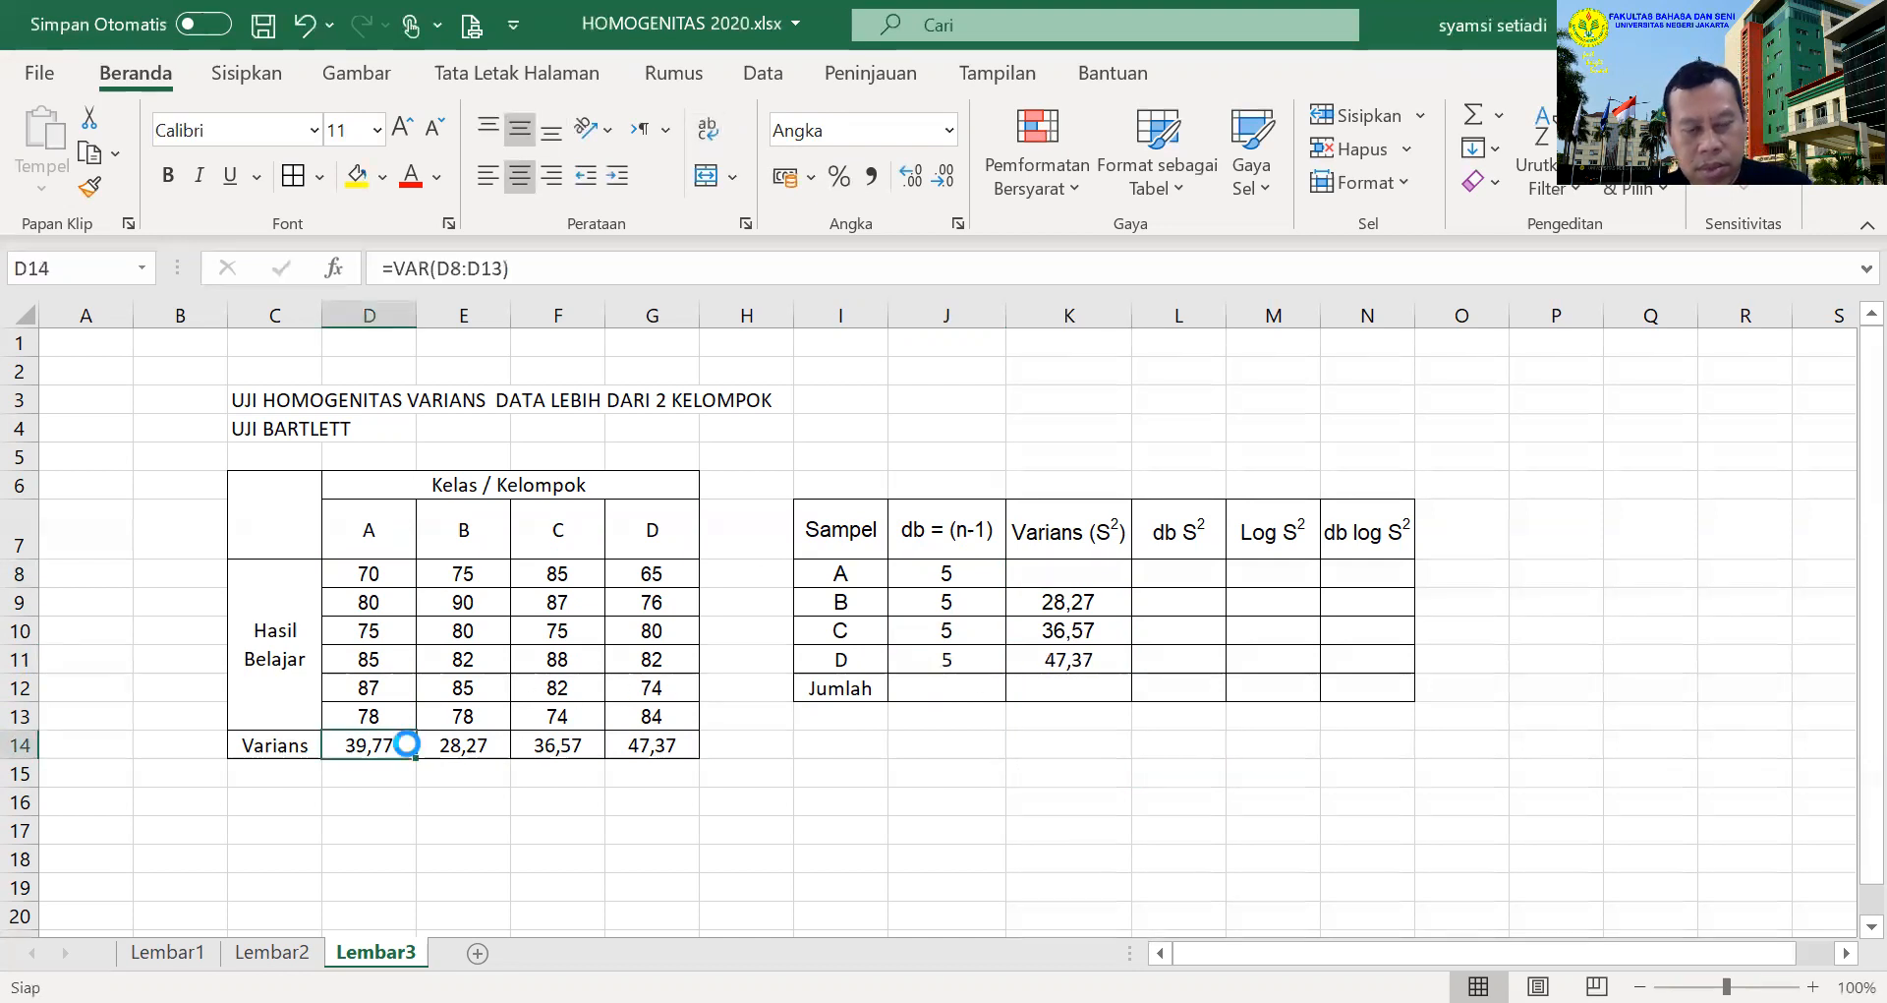
{"action": "key", "text": "ctrl+c"}
{"action": "left_click", "coordinate": [1049, 578]}
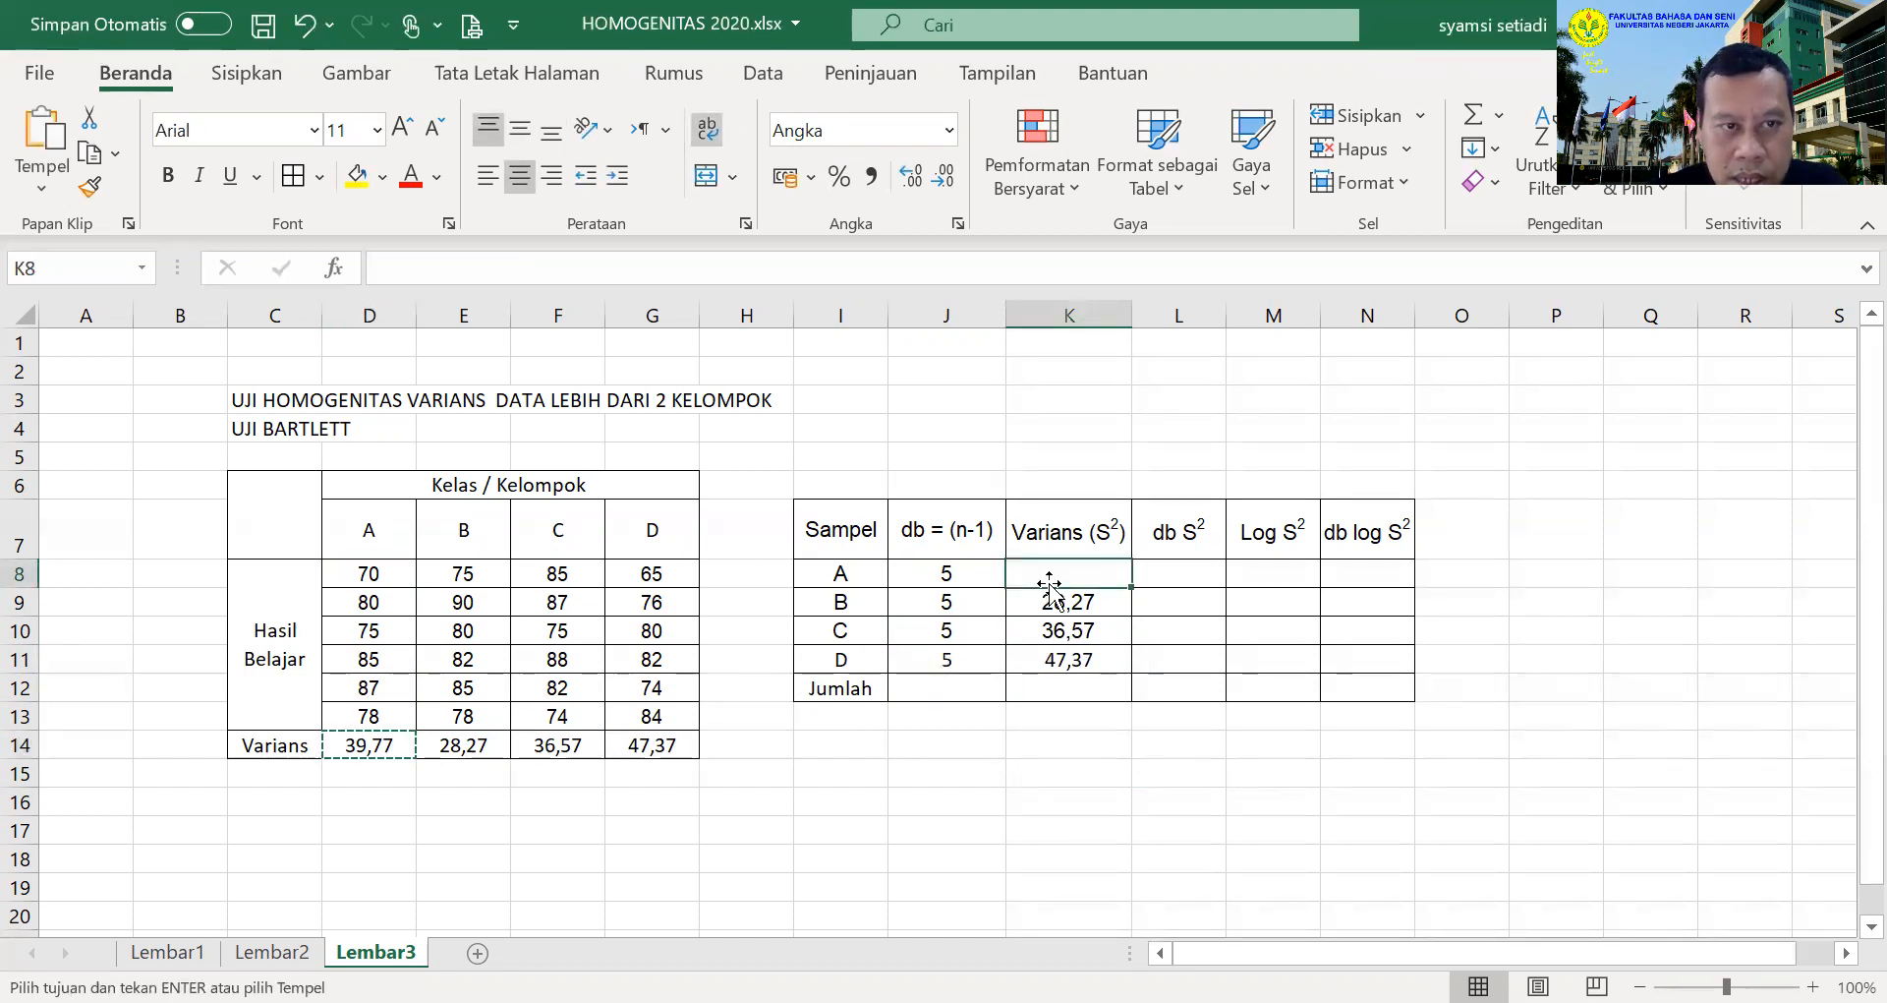
{"action": "left_click", "coordinate": [39, 146]}
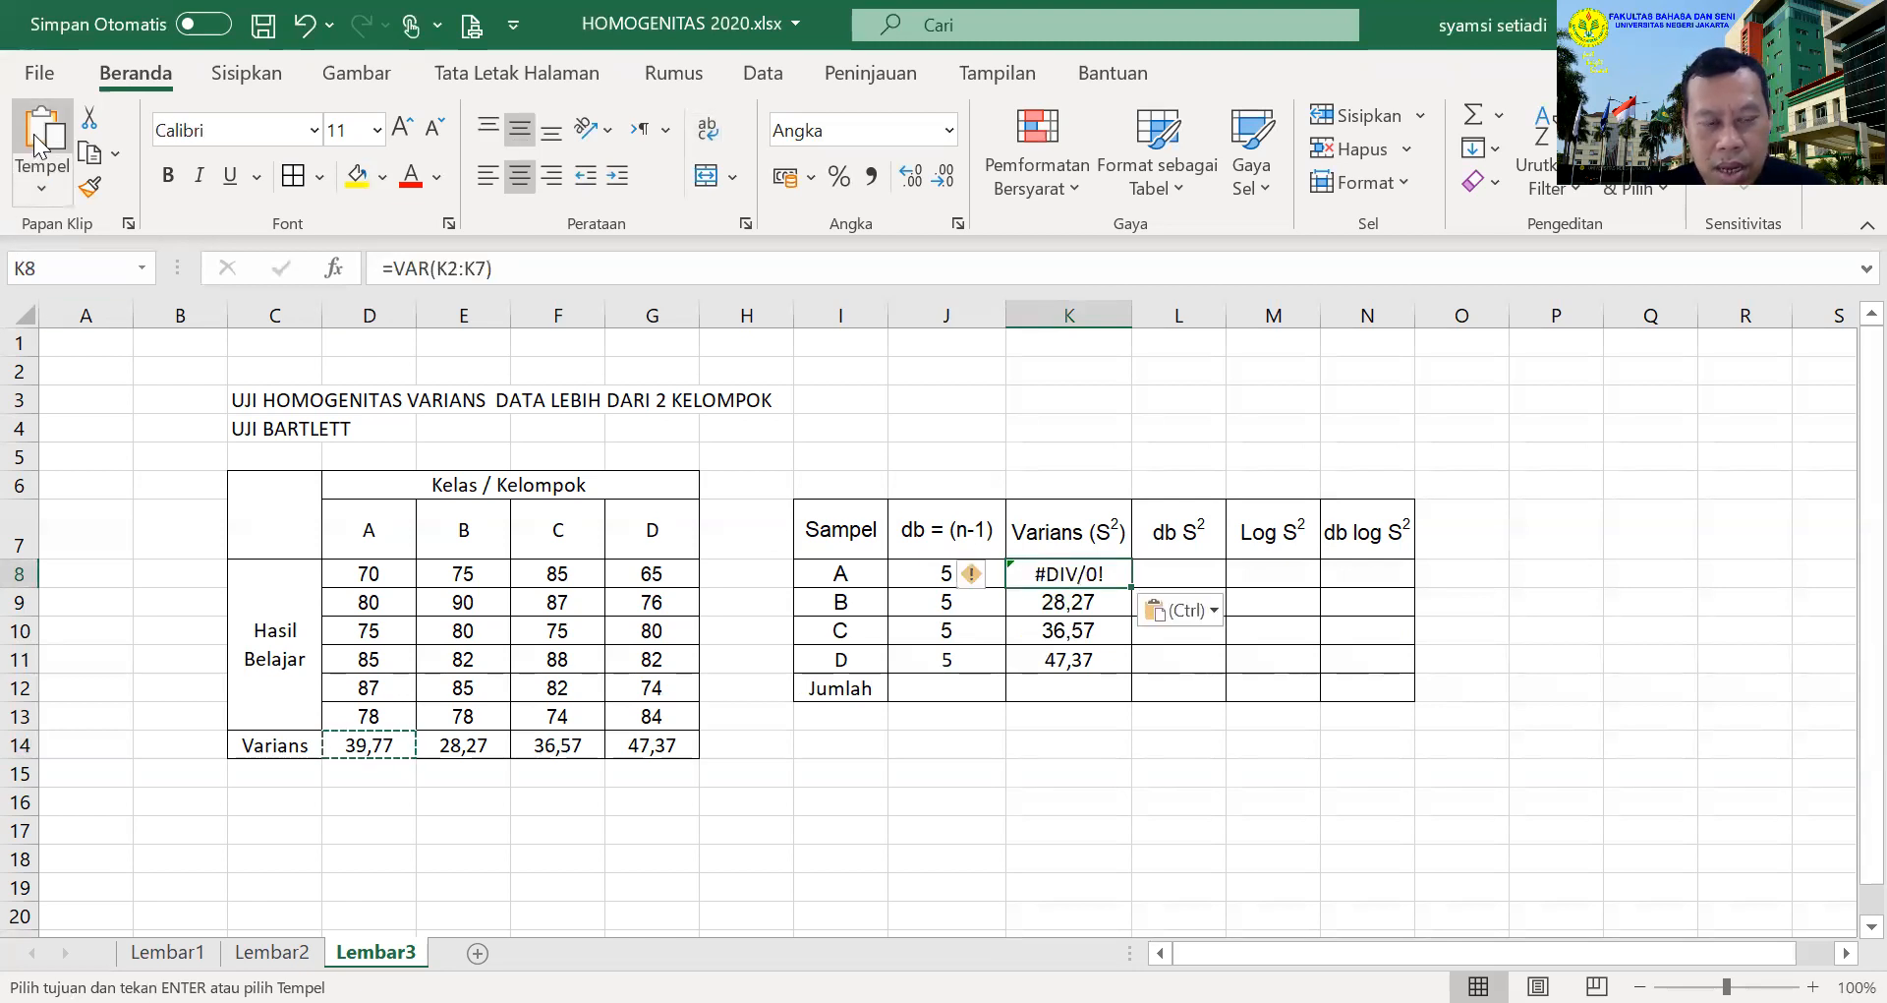
{"action": "left_click", "coordinate": [37, 192]}
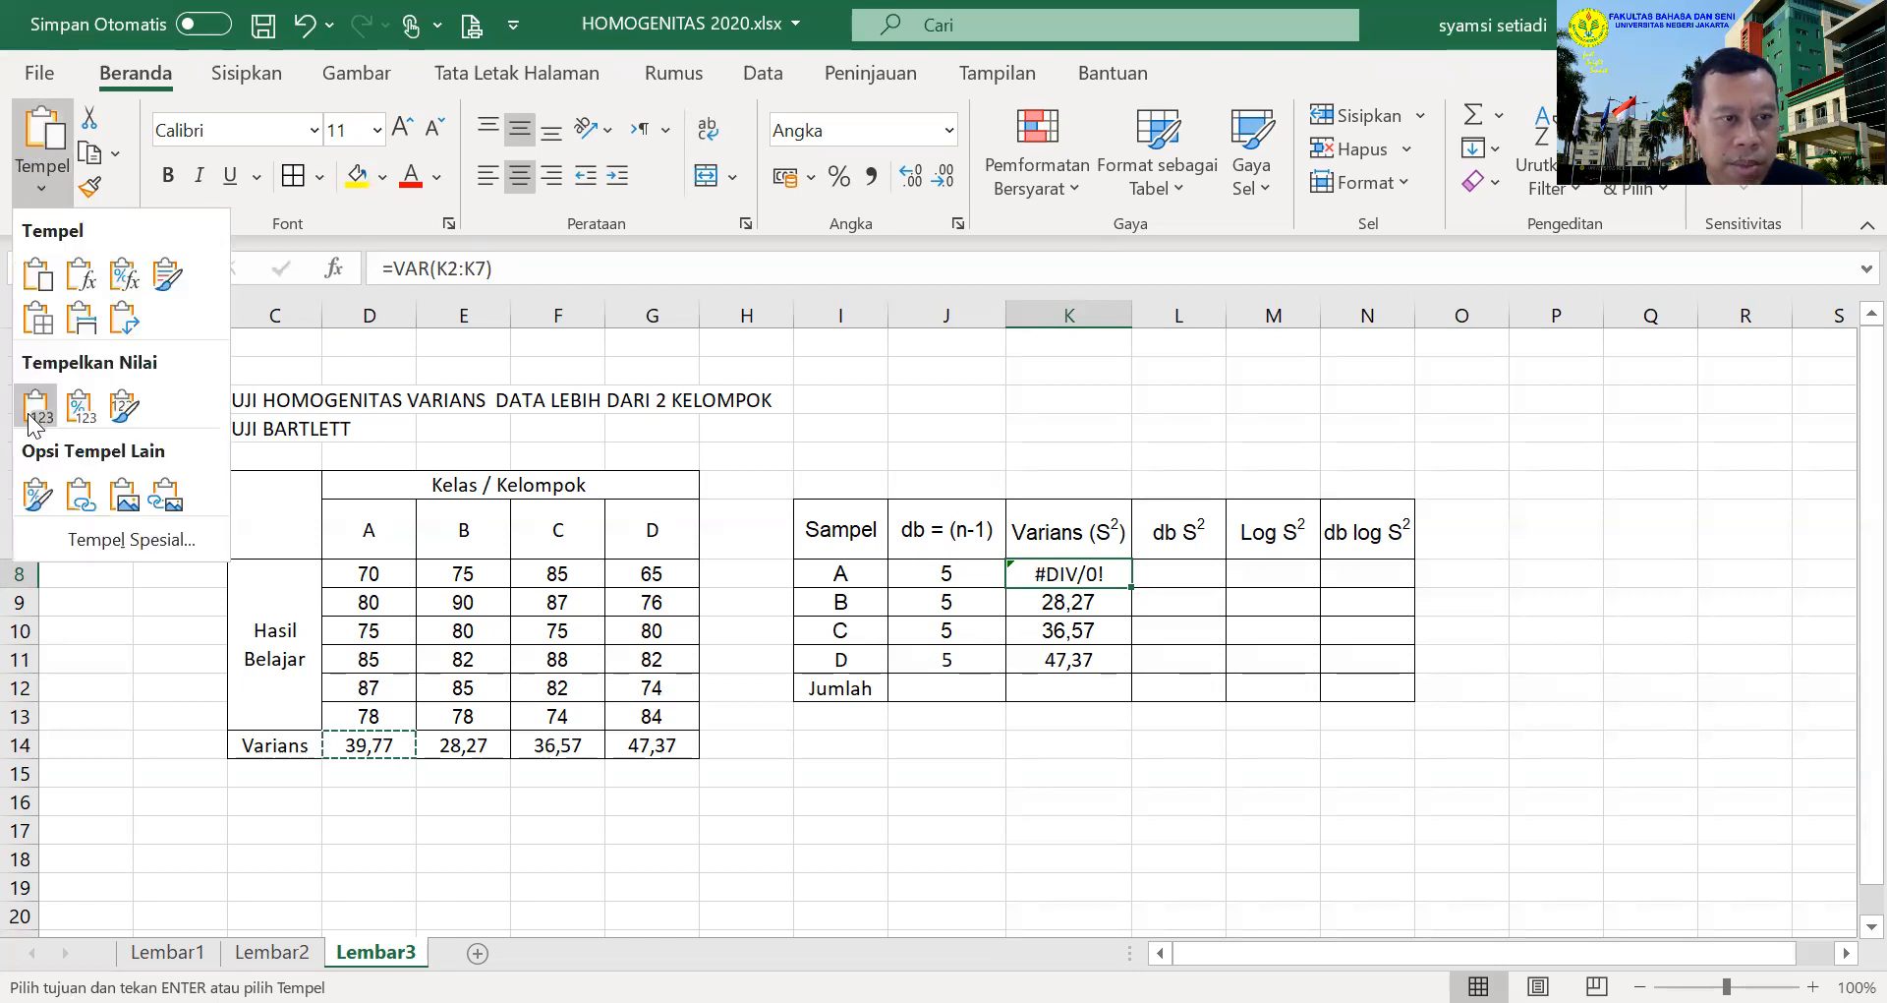
{"action": "left_click", "coordinate": [35, 405]}
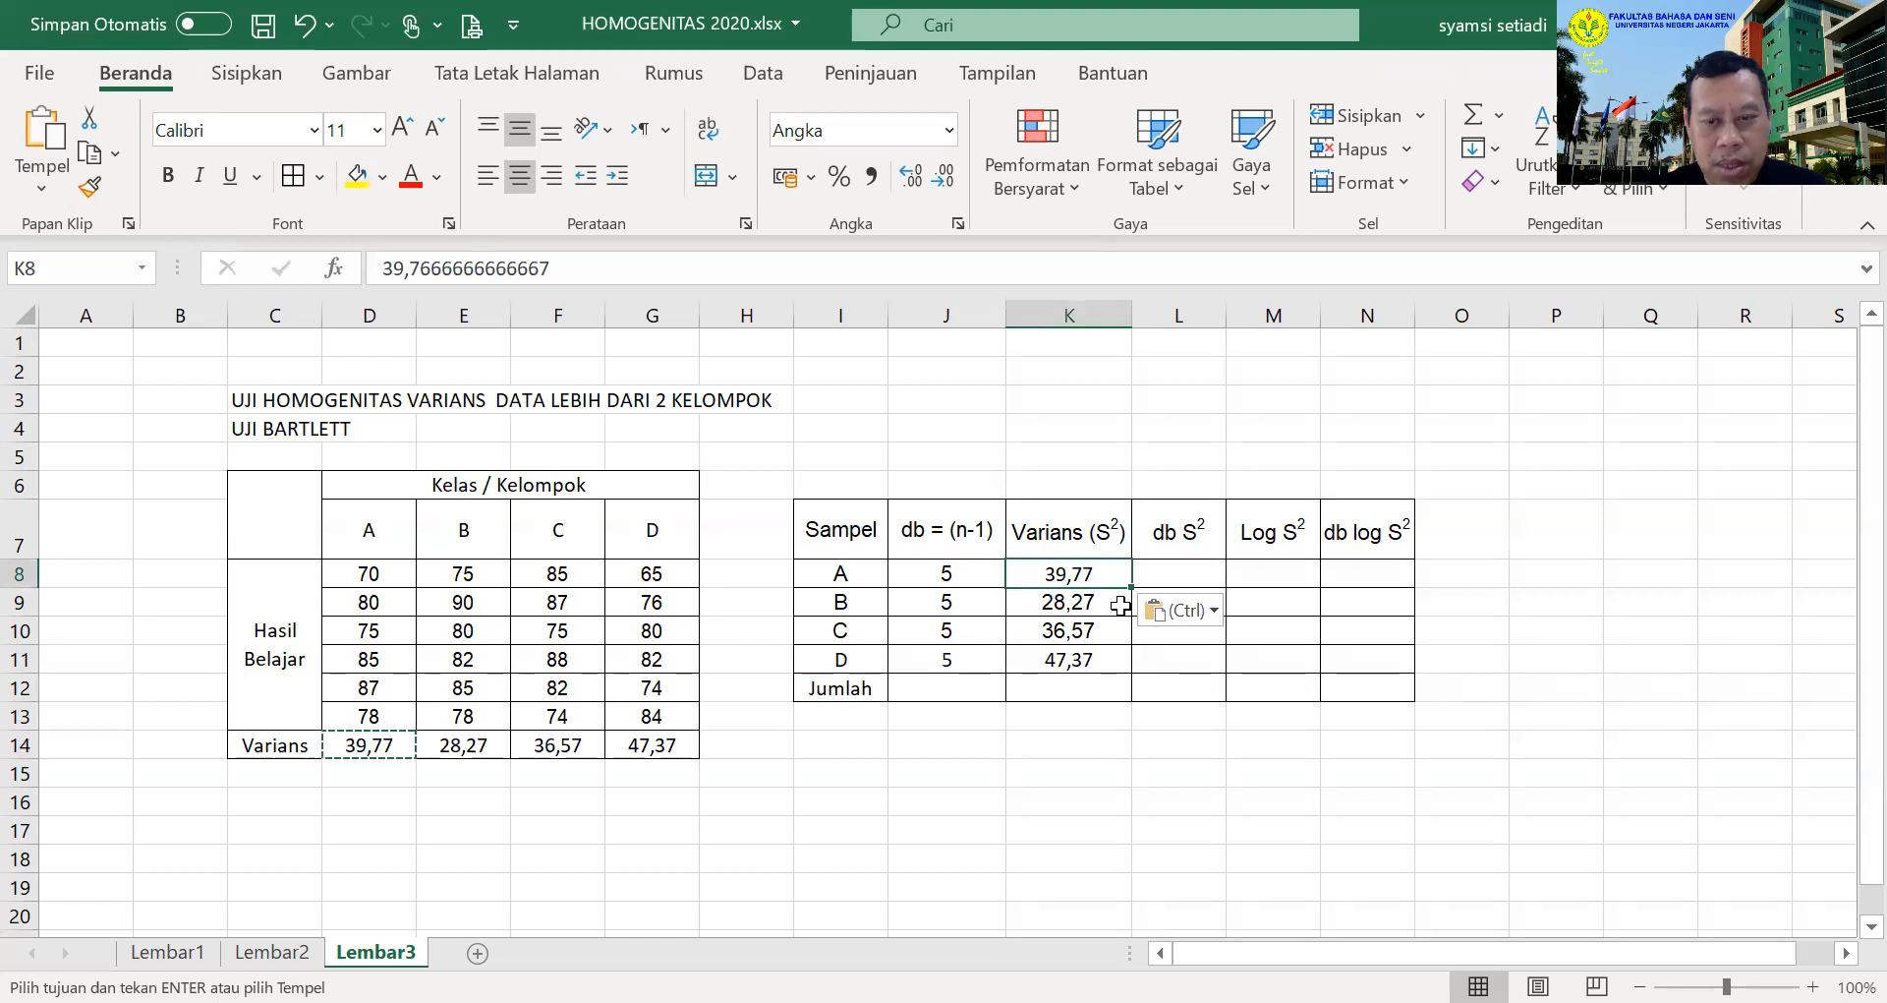
Copy the class B variance from E14 into sample B's Varians cell, K9, as a value only
{"action": "left_click", "coordinate": [470, 743]}
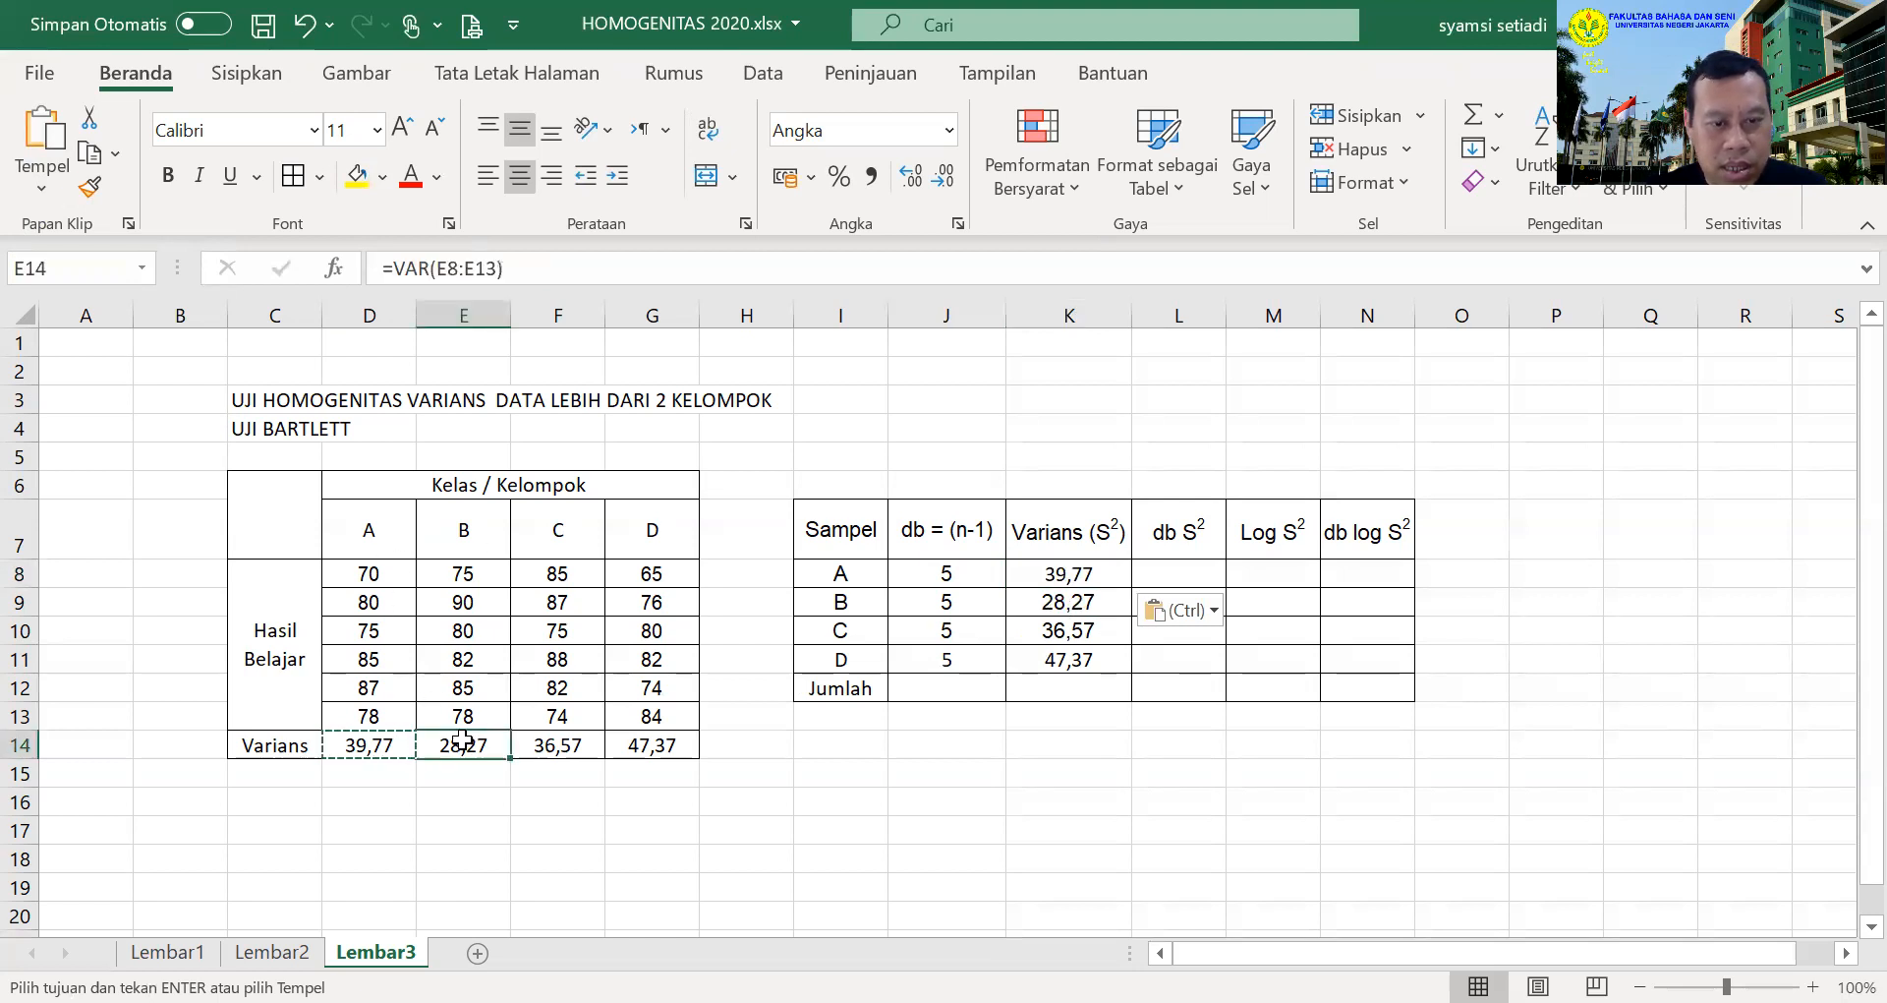
{"action": "key", "text": "ctrl+c"}
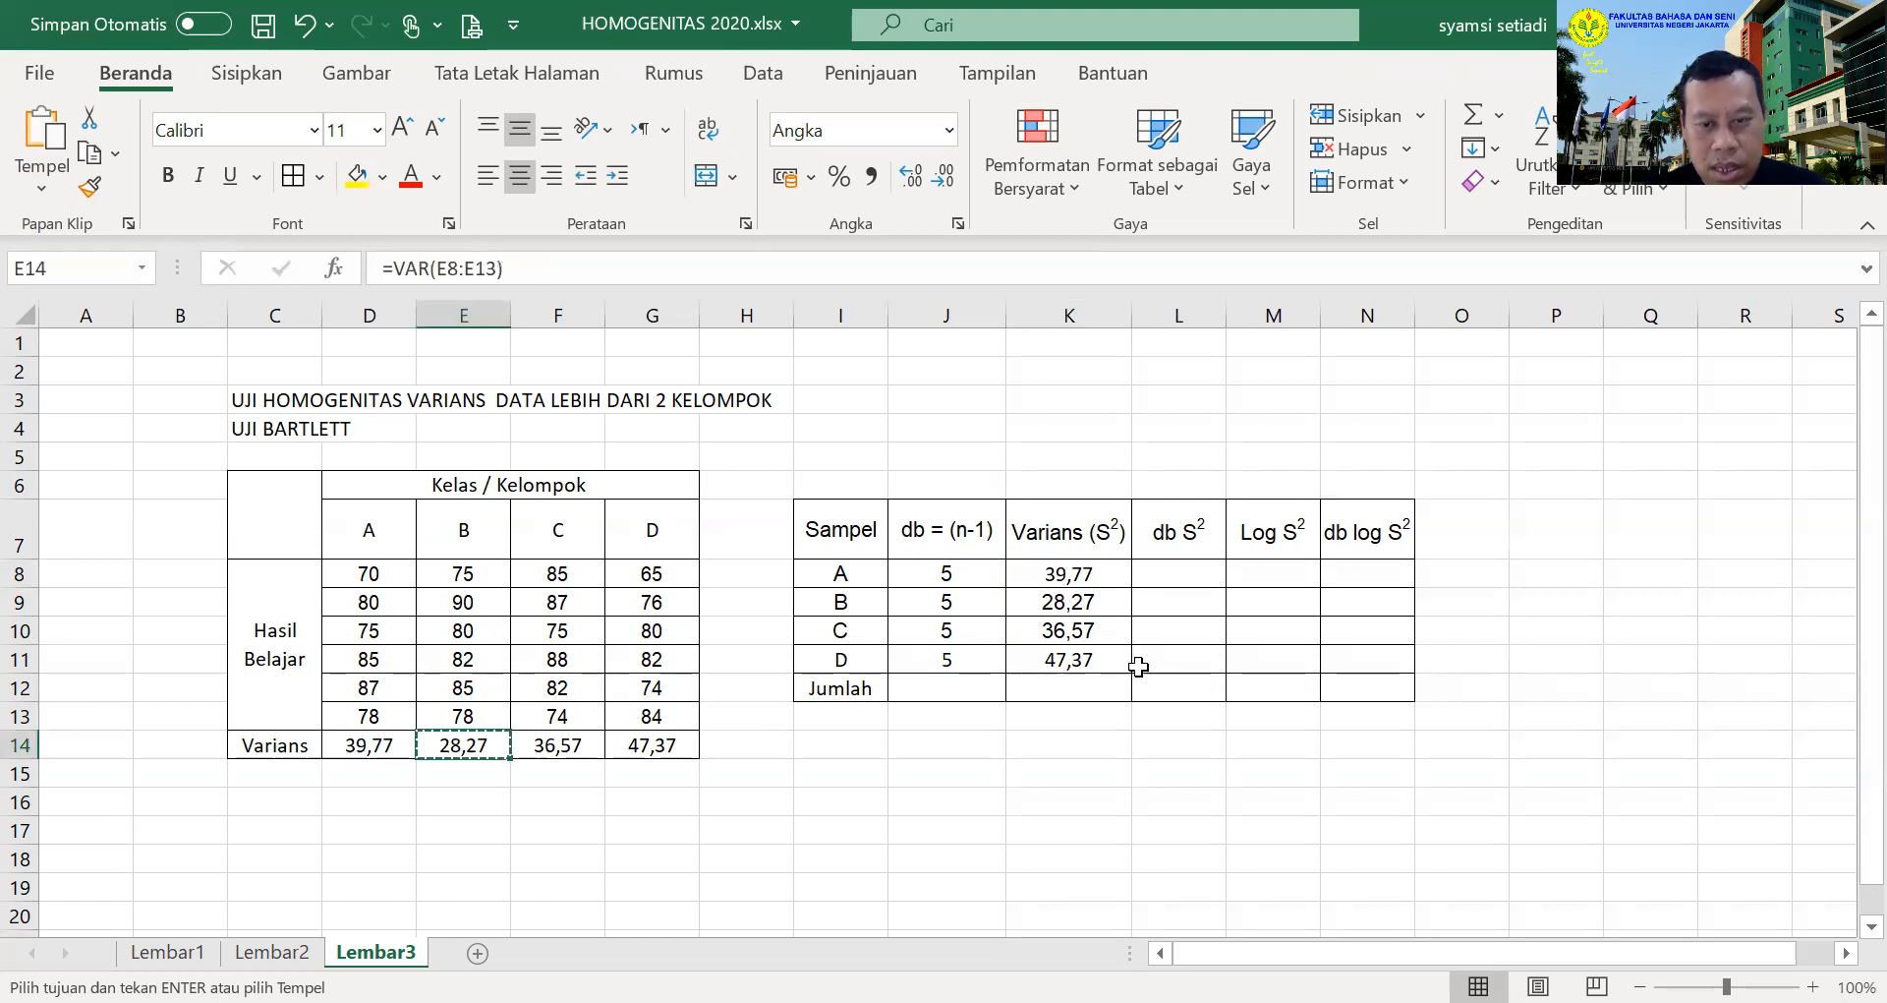
{"action": "left_click", "coordinate": [1081, 606]}
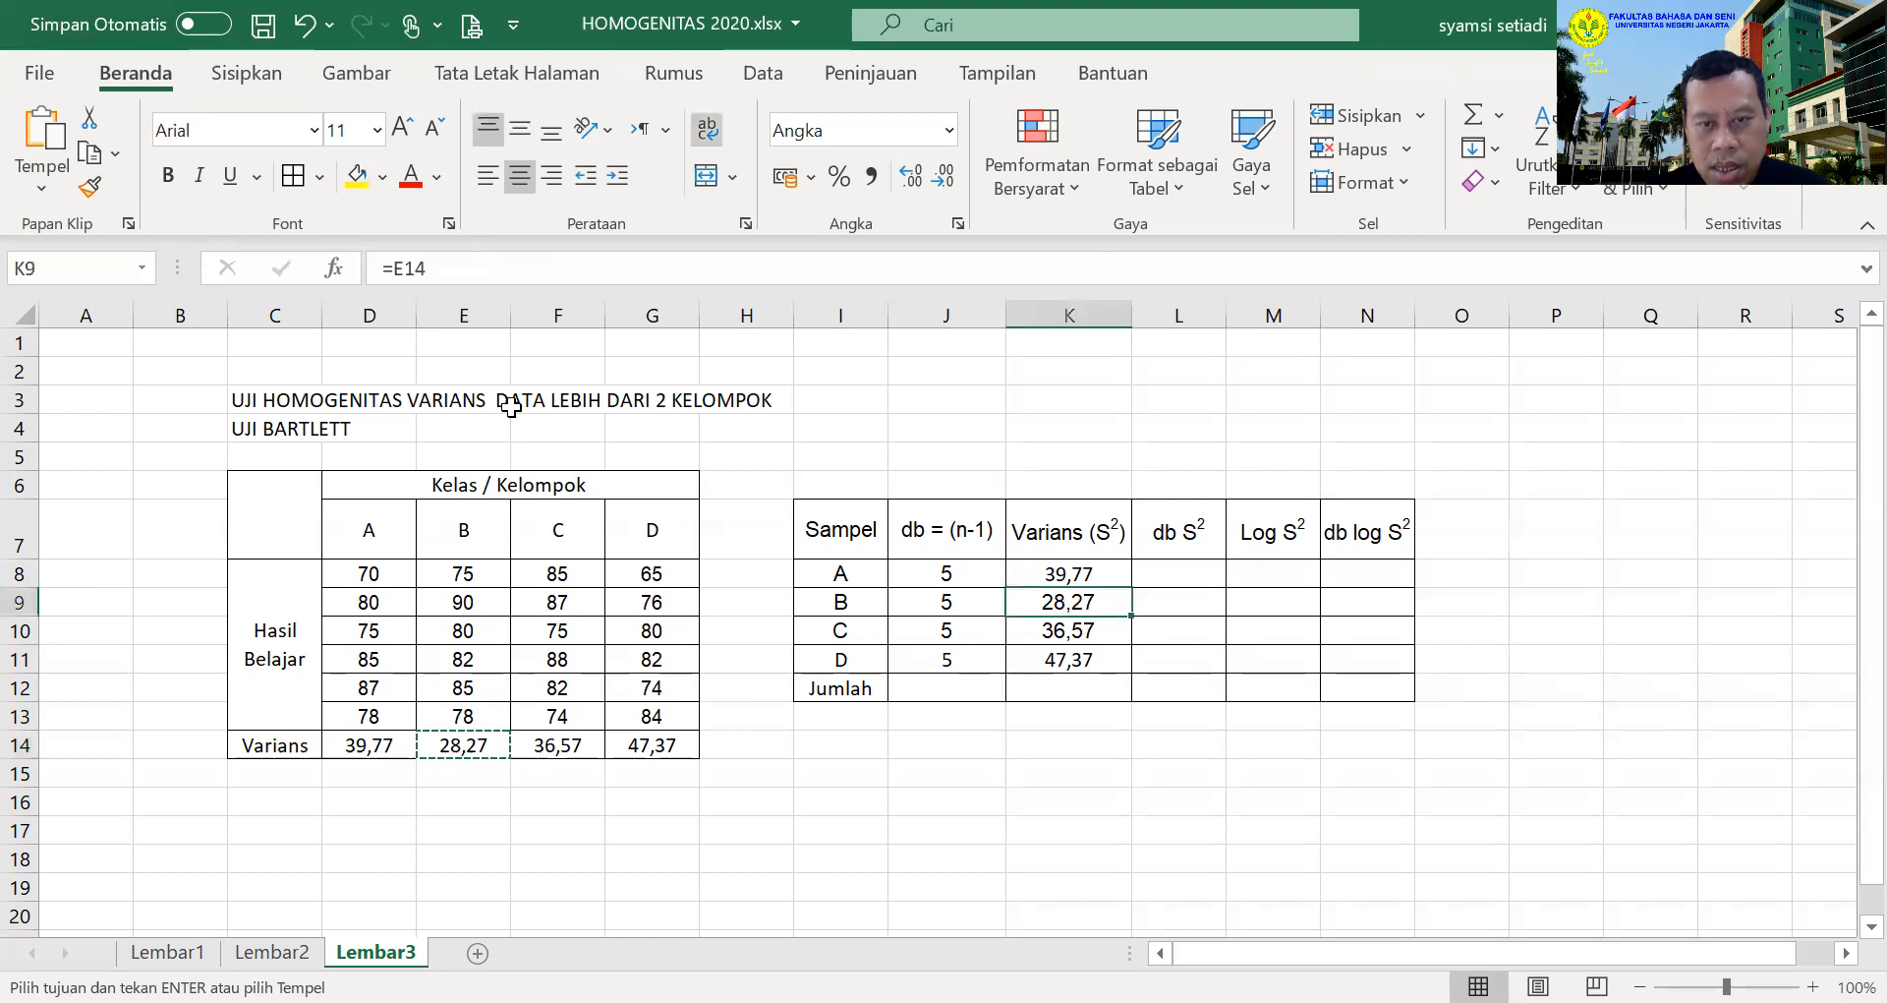
{"action": "left_click", "coordinate": [46, 195]}
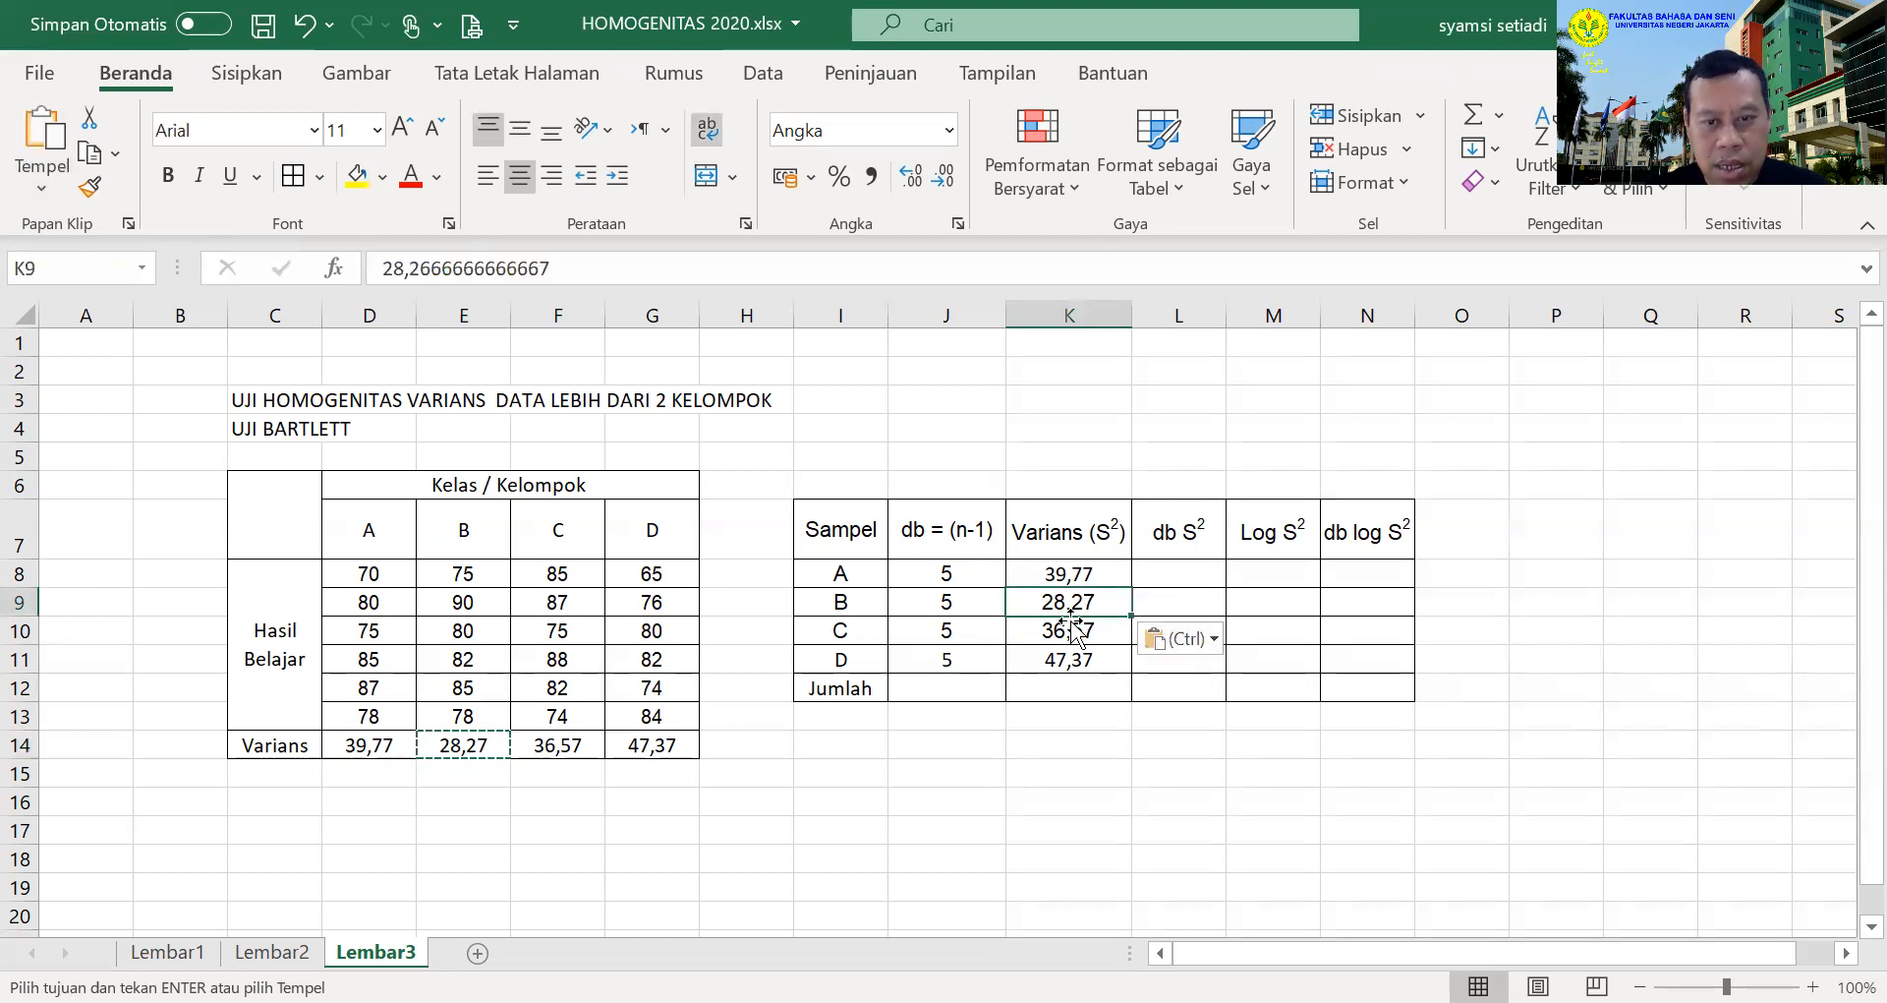
Copy the class C variance from F14 into sample C's Varians cell, K10, as a value only
{"action": "left_click", "coordinate": [1070, 630]}
{"action": "left_click", "coordinate": [557, 745]}
{"action": "key", "text": "ctrl+c"}
{"action": "left_click", "coordinate": [1048, 641]}
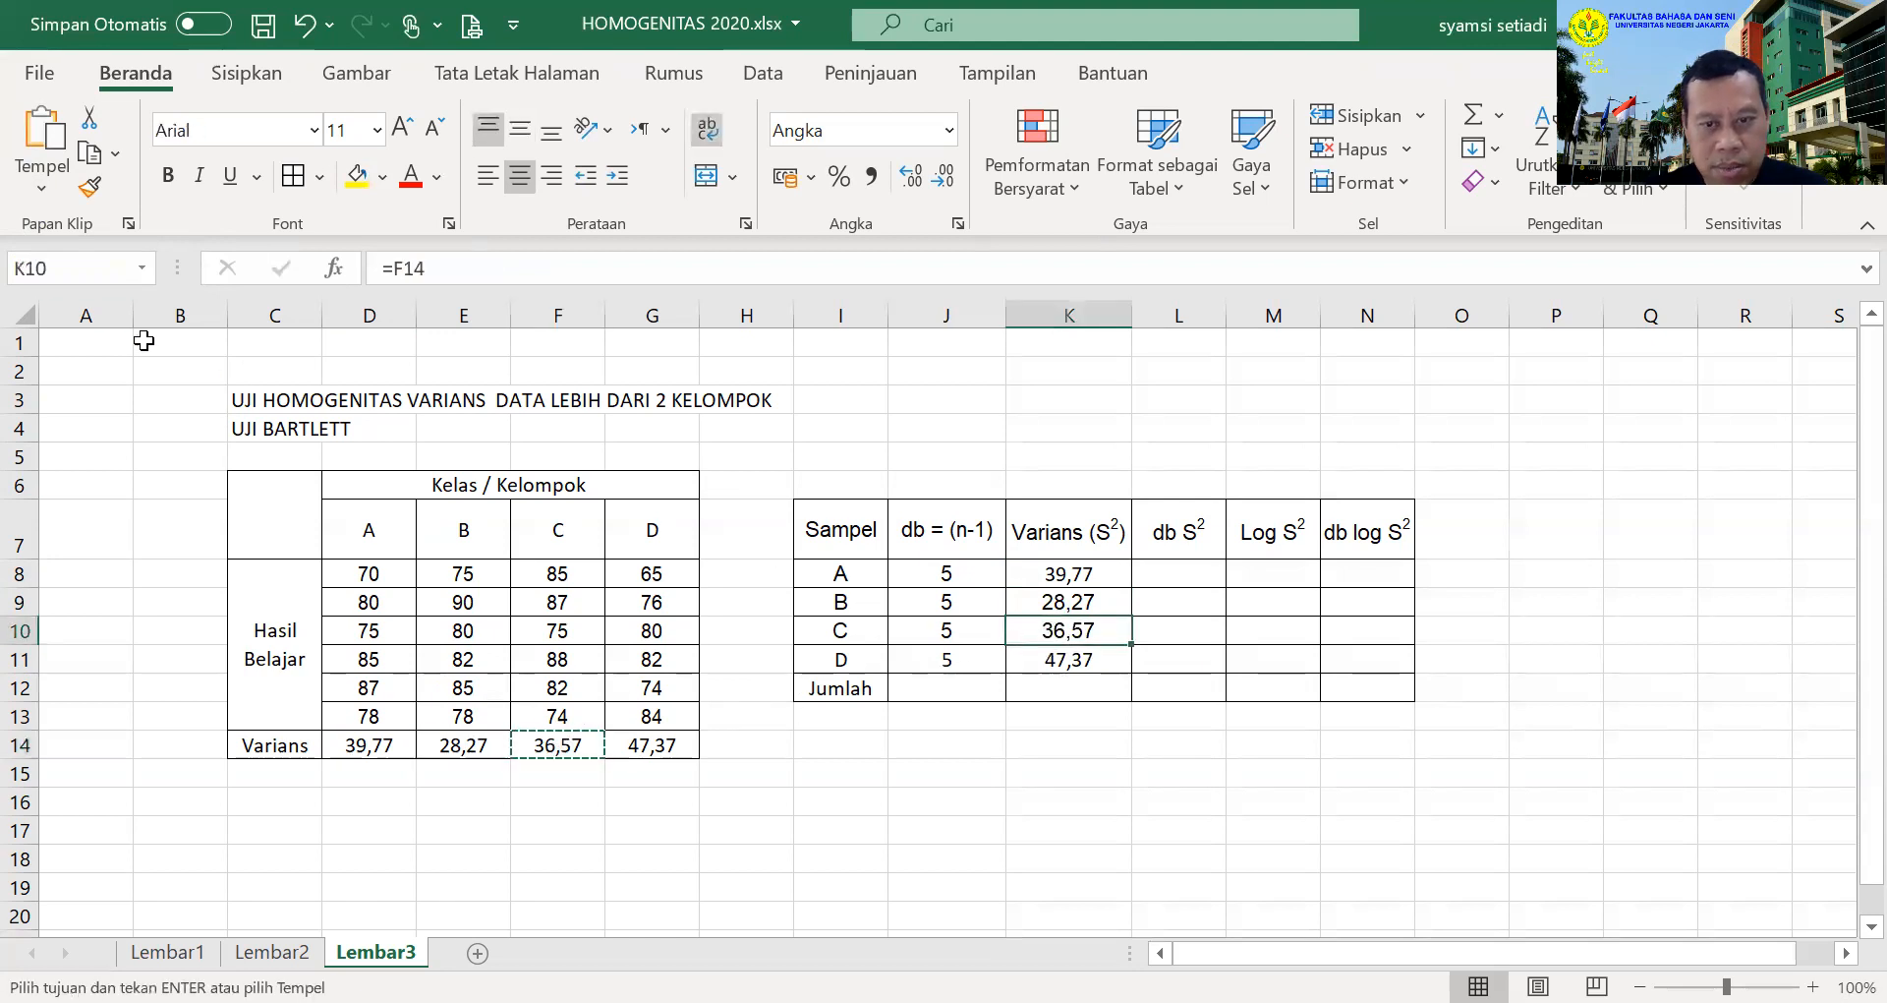
{"action": "left_click", "coordinate": [41, 195]}
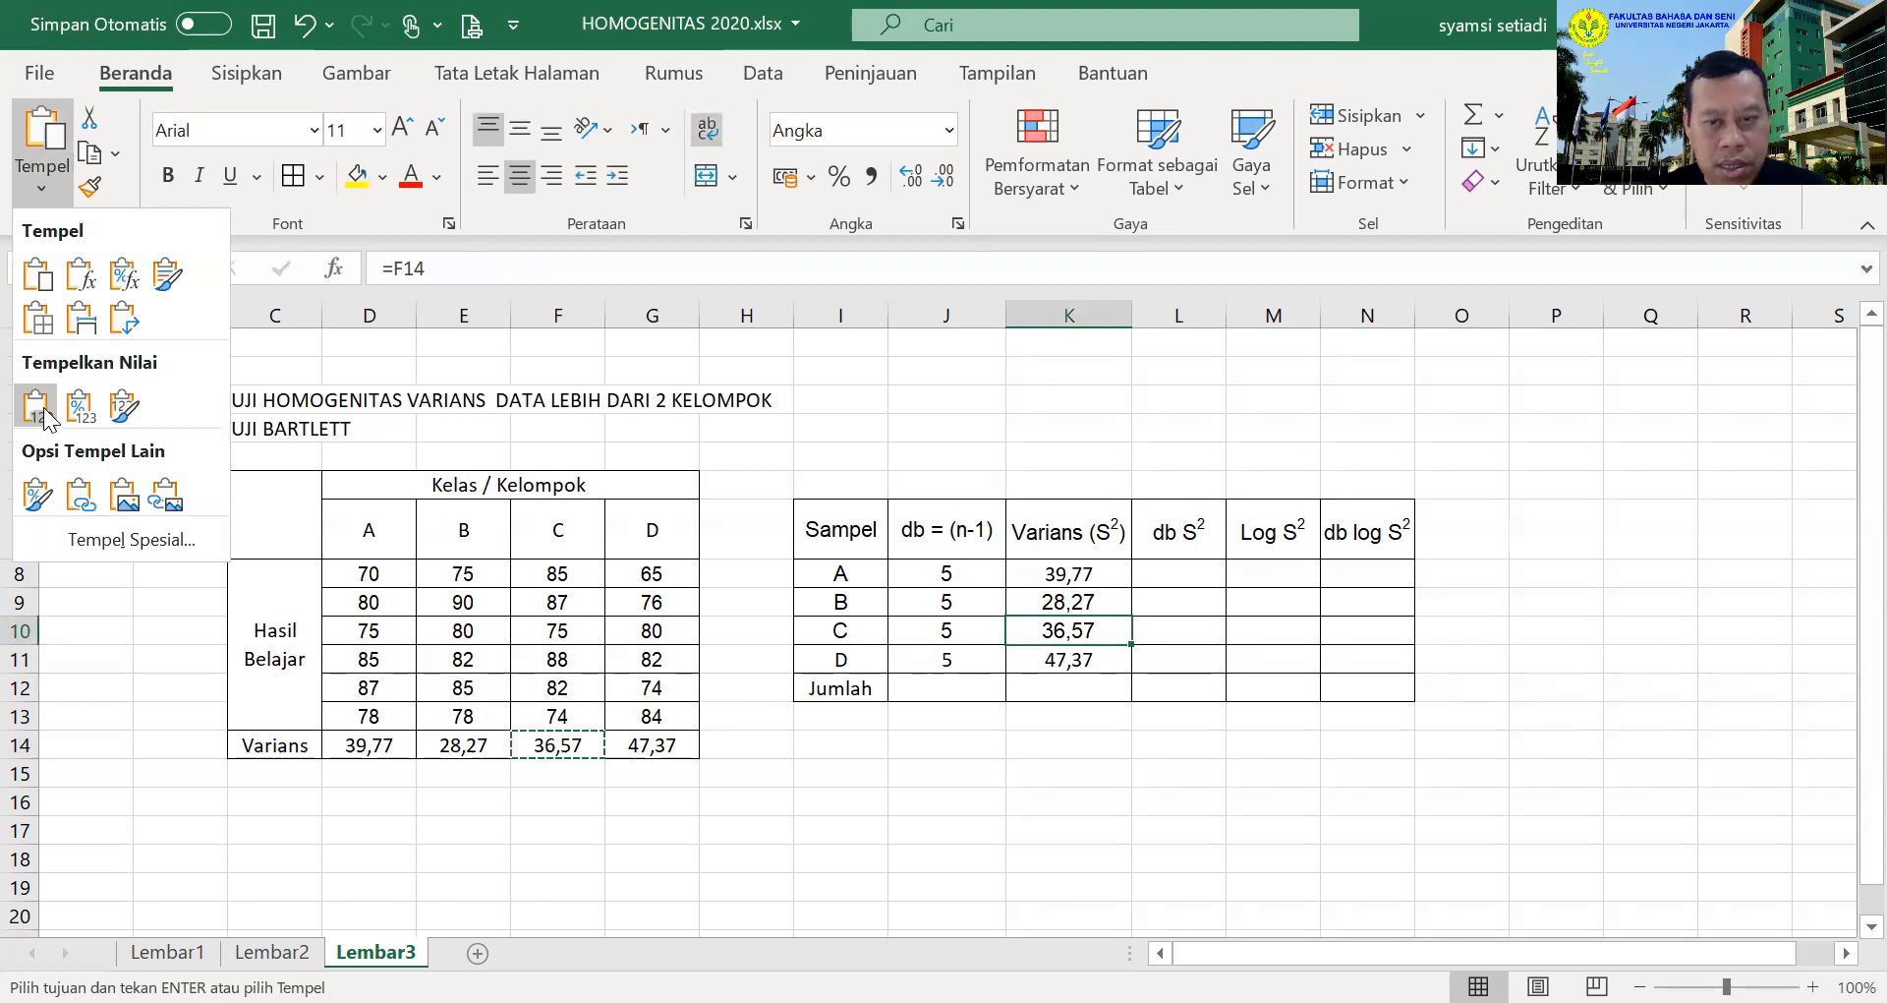
{"action": "left_click", "coordinate": [37, 404]}
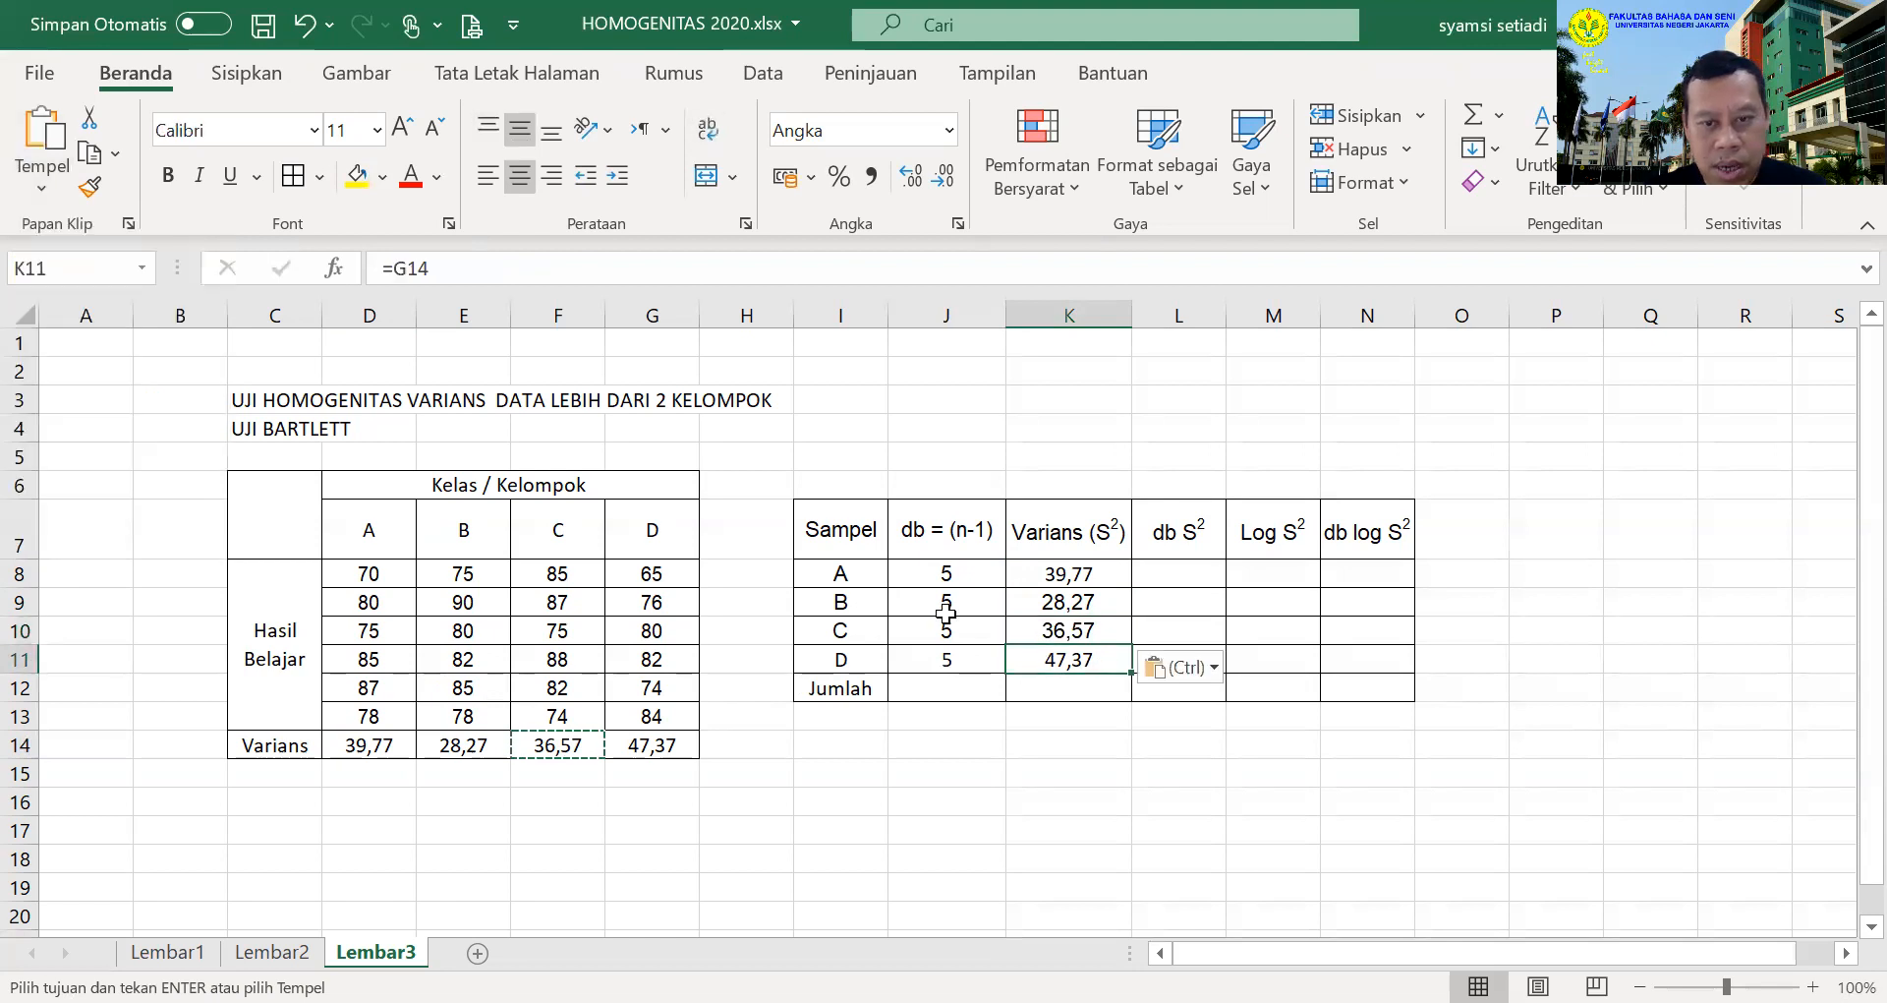
Copy the class D variance from G14 into sample D's Varians cell, K11, as a value only
{"action": "left_click", "coordinate": [688, 747]}
{"action": "key", "text": "ctrl+c"}
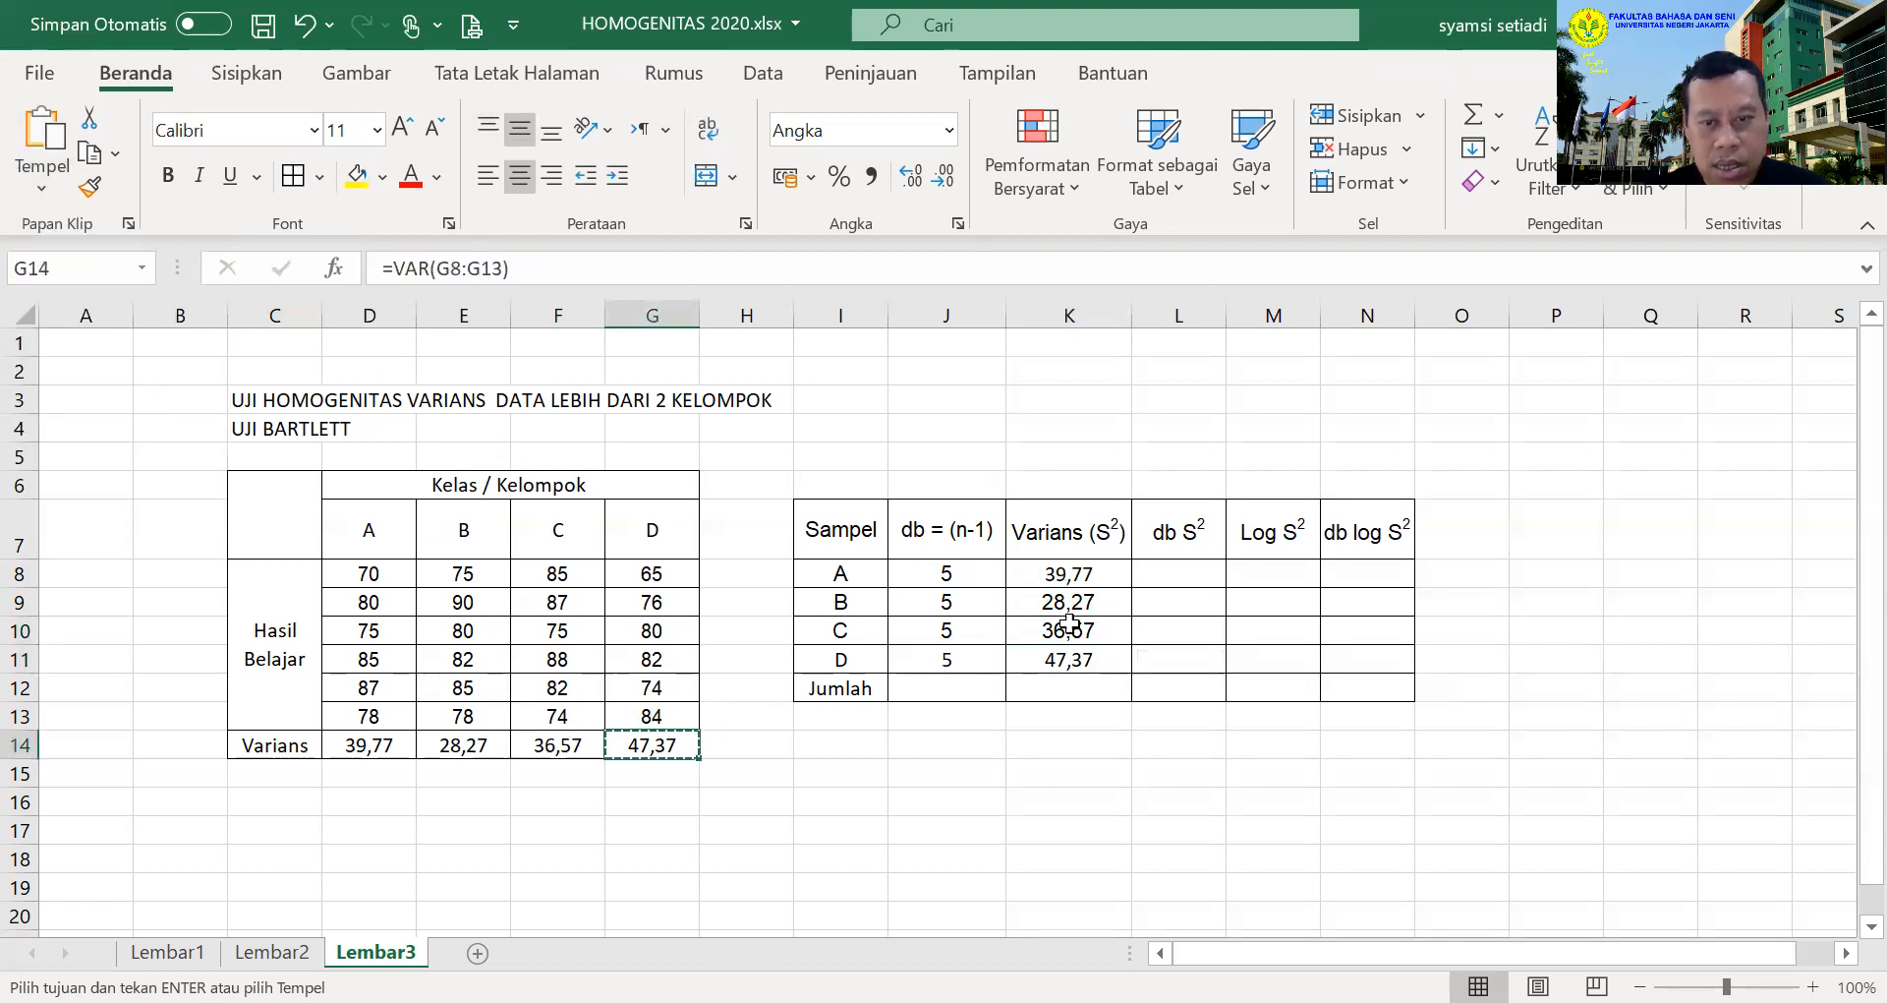
{"action": "left_click", "coordinate": [1086, 658]}
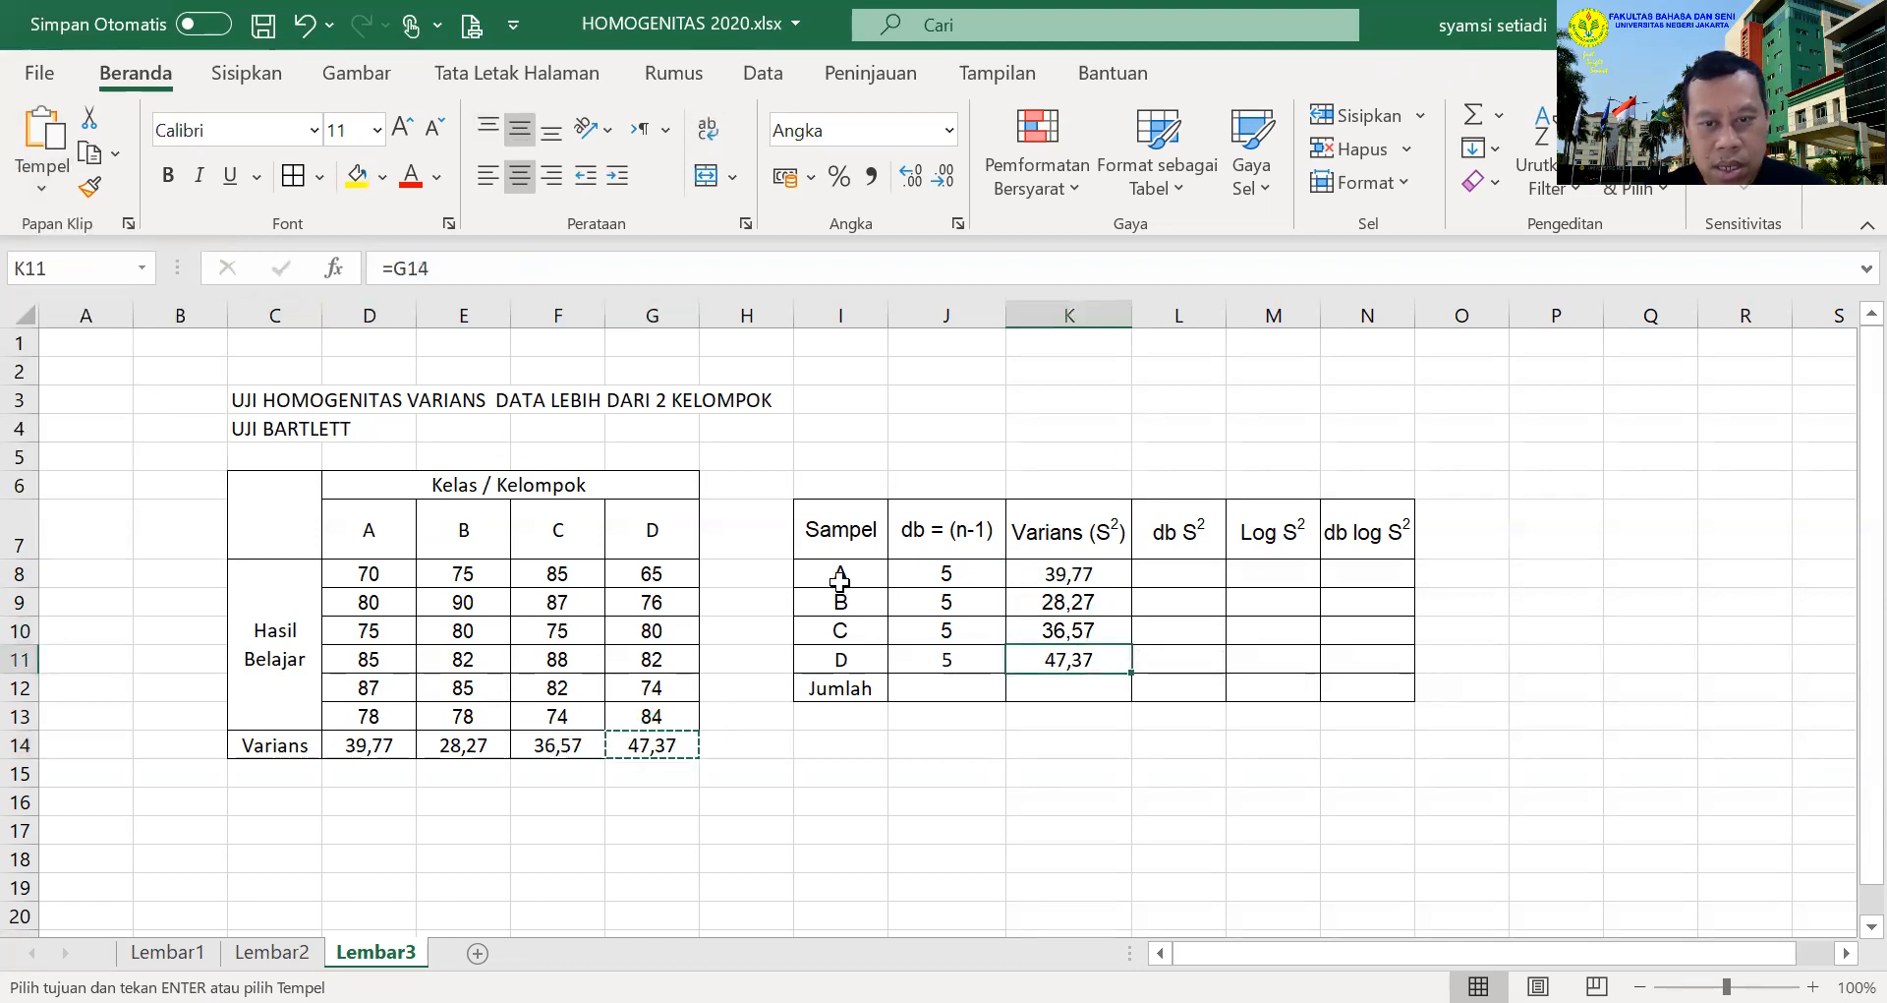
{"action": "left_click", "coordinate": [42, 201]}
{"action": "left_click", "coordinate": [43, 415]}
{"action": "left_click", "coordinate": [1111, 747]}
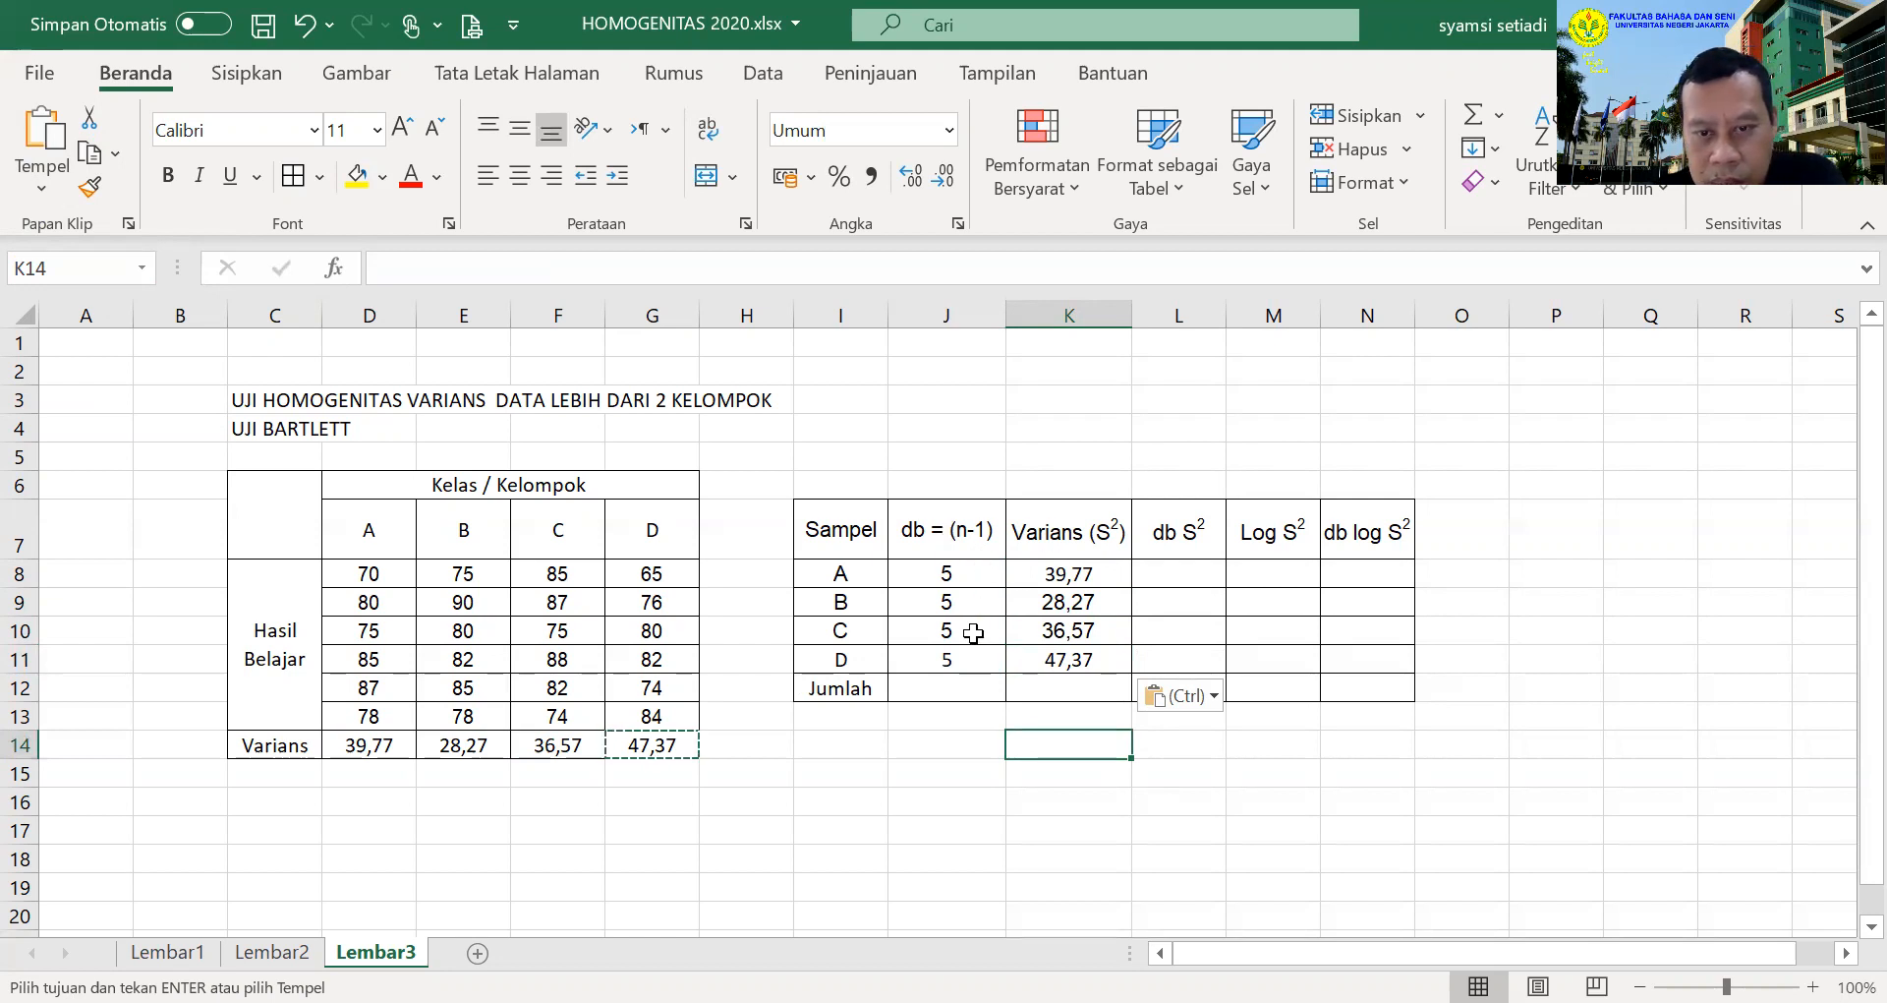
{"action": "left_click", "coordinate": [1197, 577]}
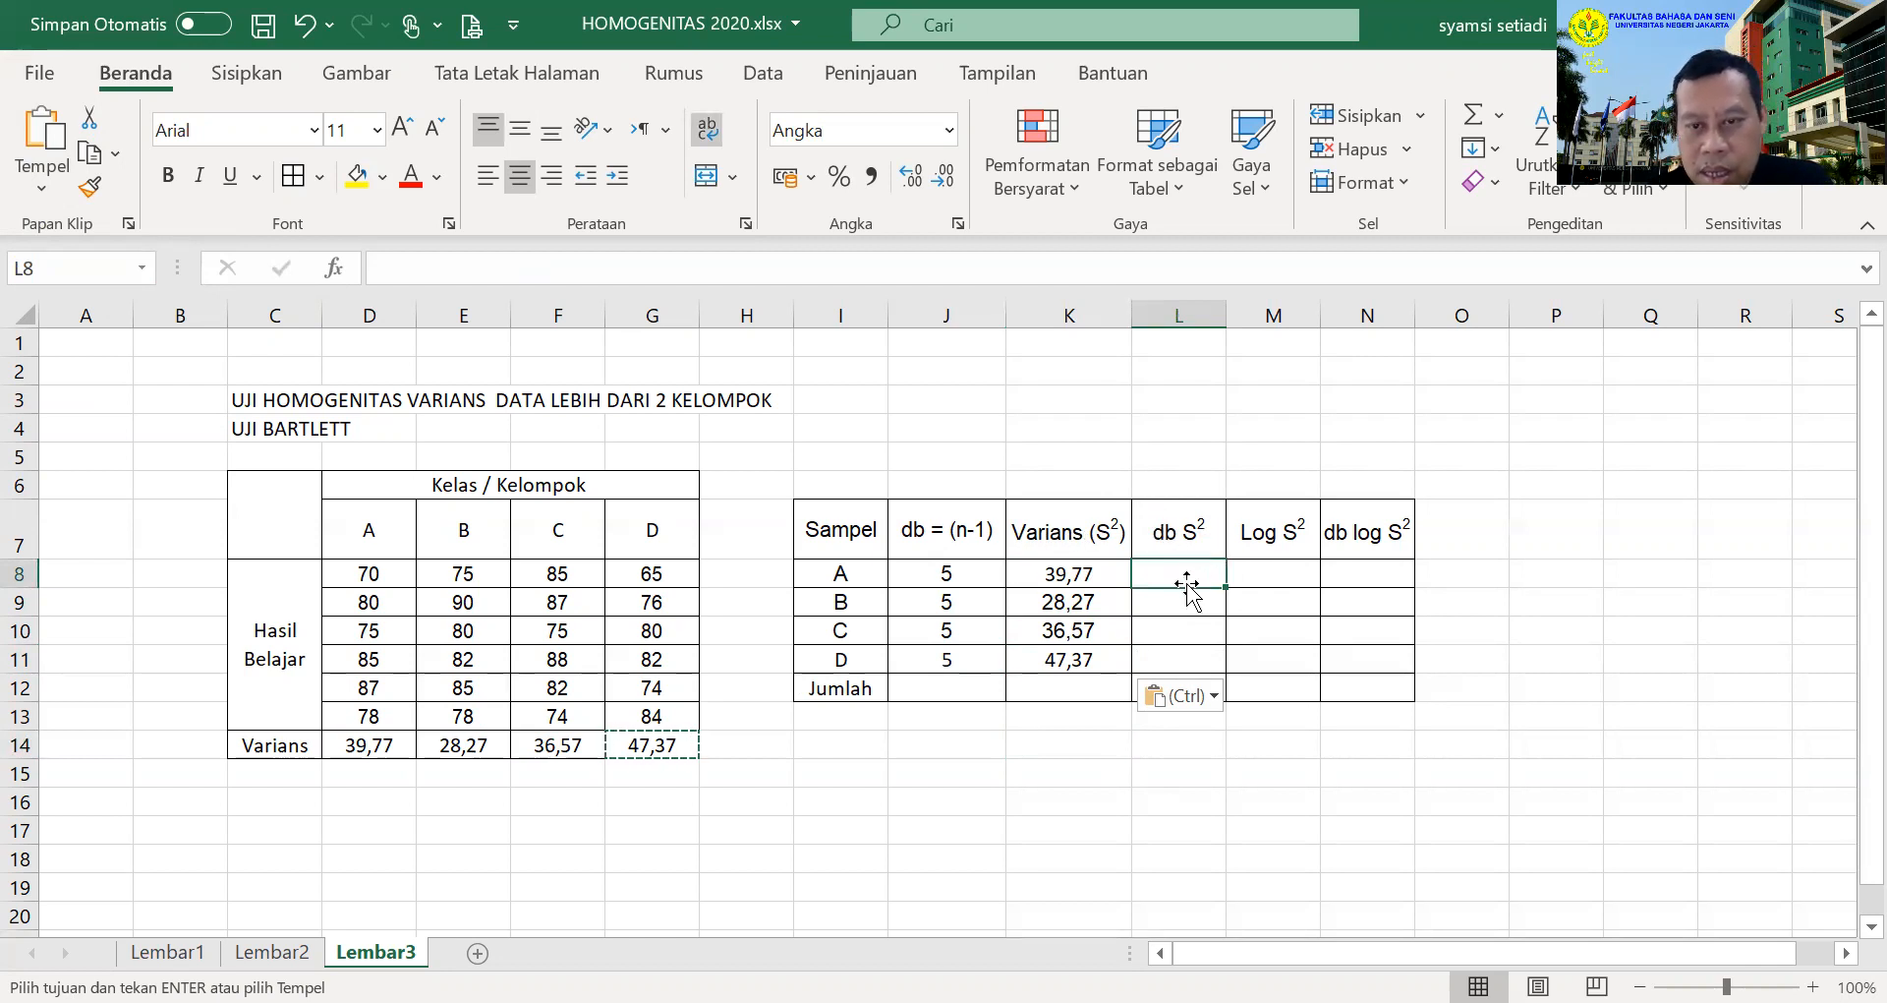
{"action": "left_click", "coordinate": [1147, 539]}
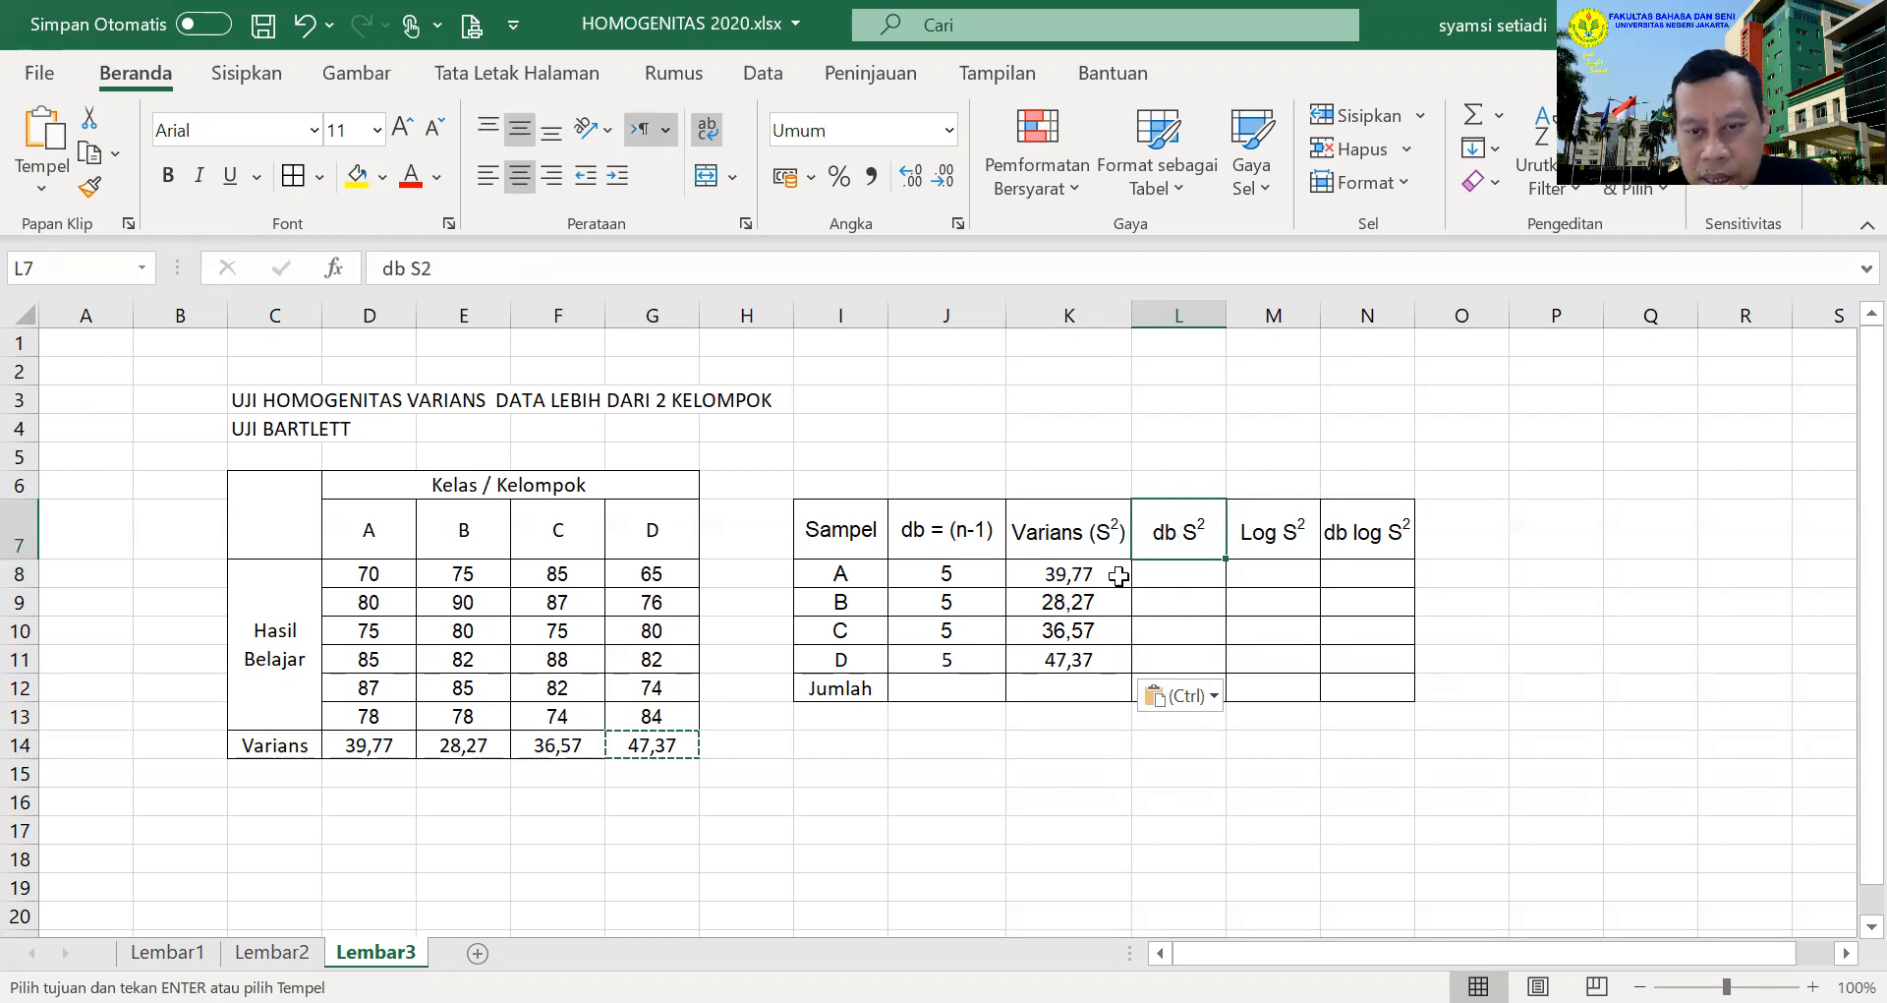
{"action": "type", "text": "="}
{"action": "key", "text": "Escape"}
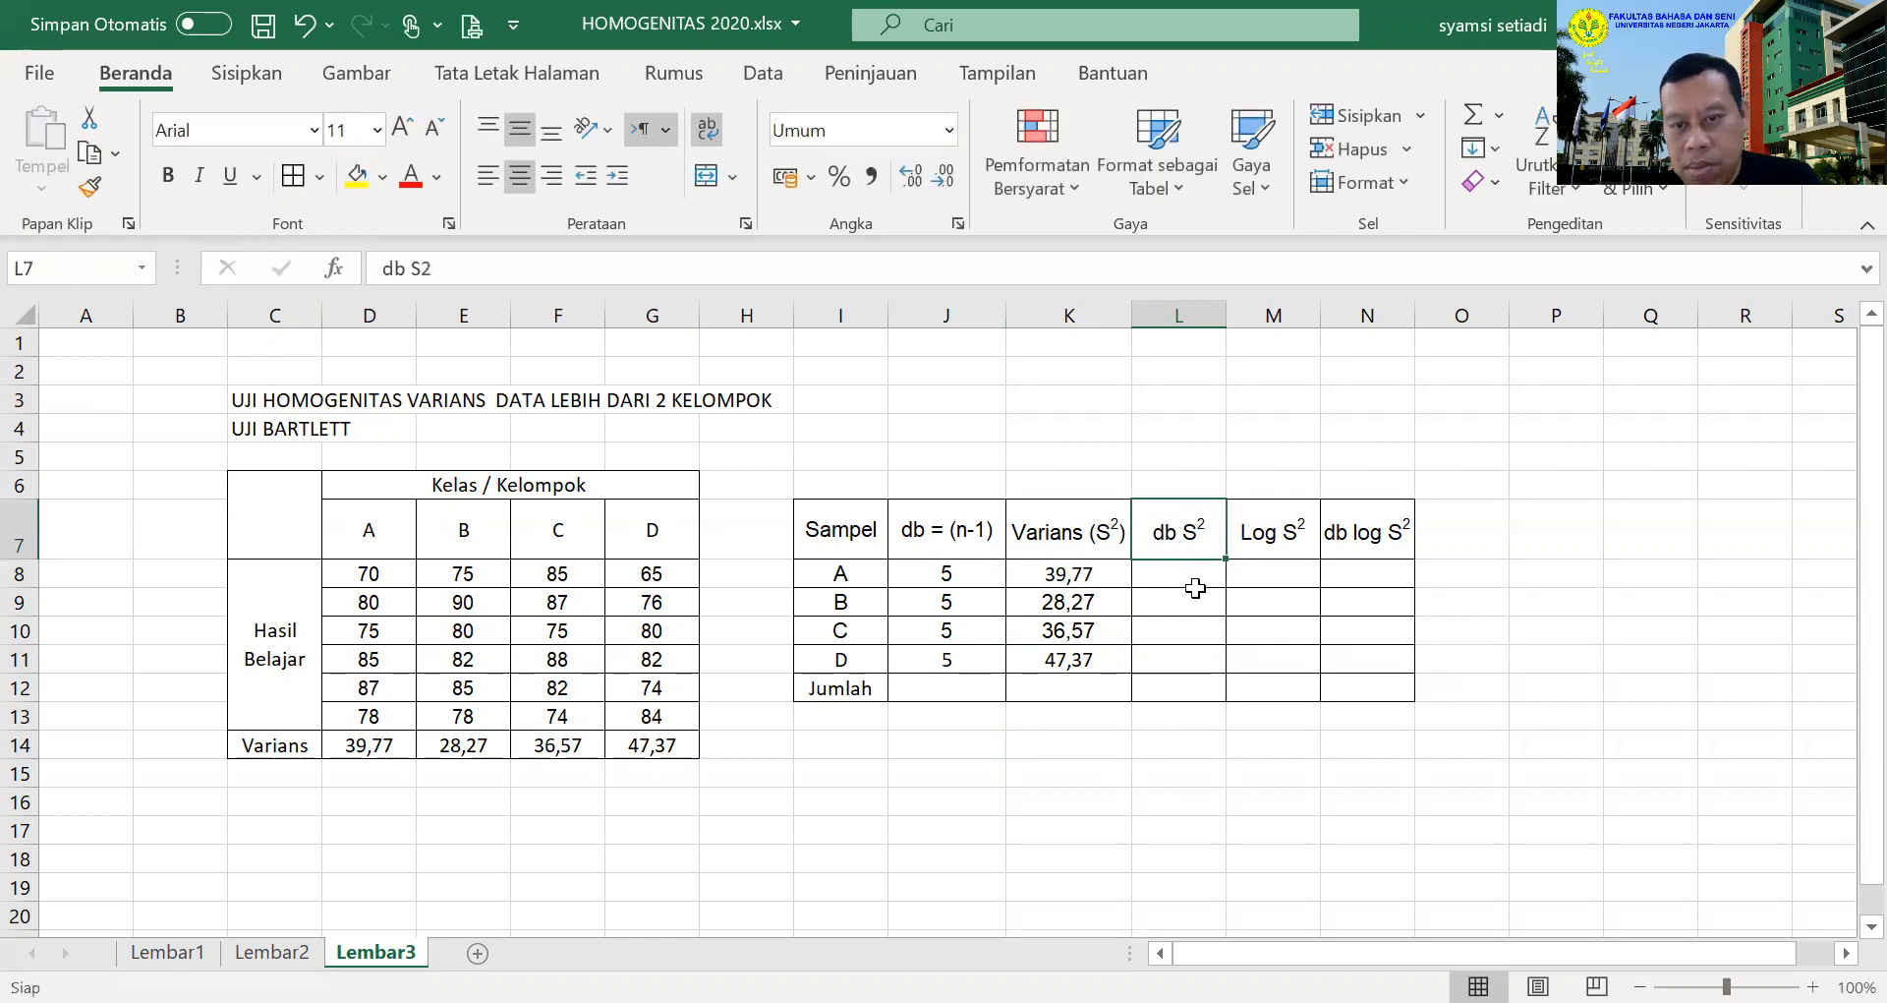
Calculate db S² for sample A in L8 with =J8*K8 and fill the formula down to L11
{"action": "left_click", "coordinate": [1196, 593]}
{"action": "left_click", "coordinate": [1194, 575]}
{"action": "type", "text": "="}
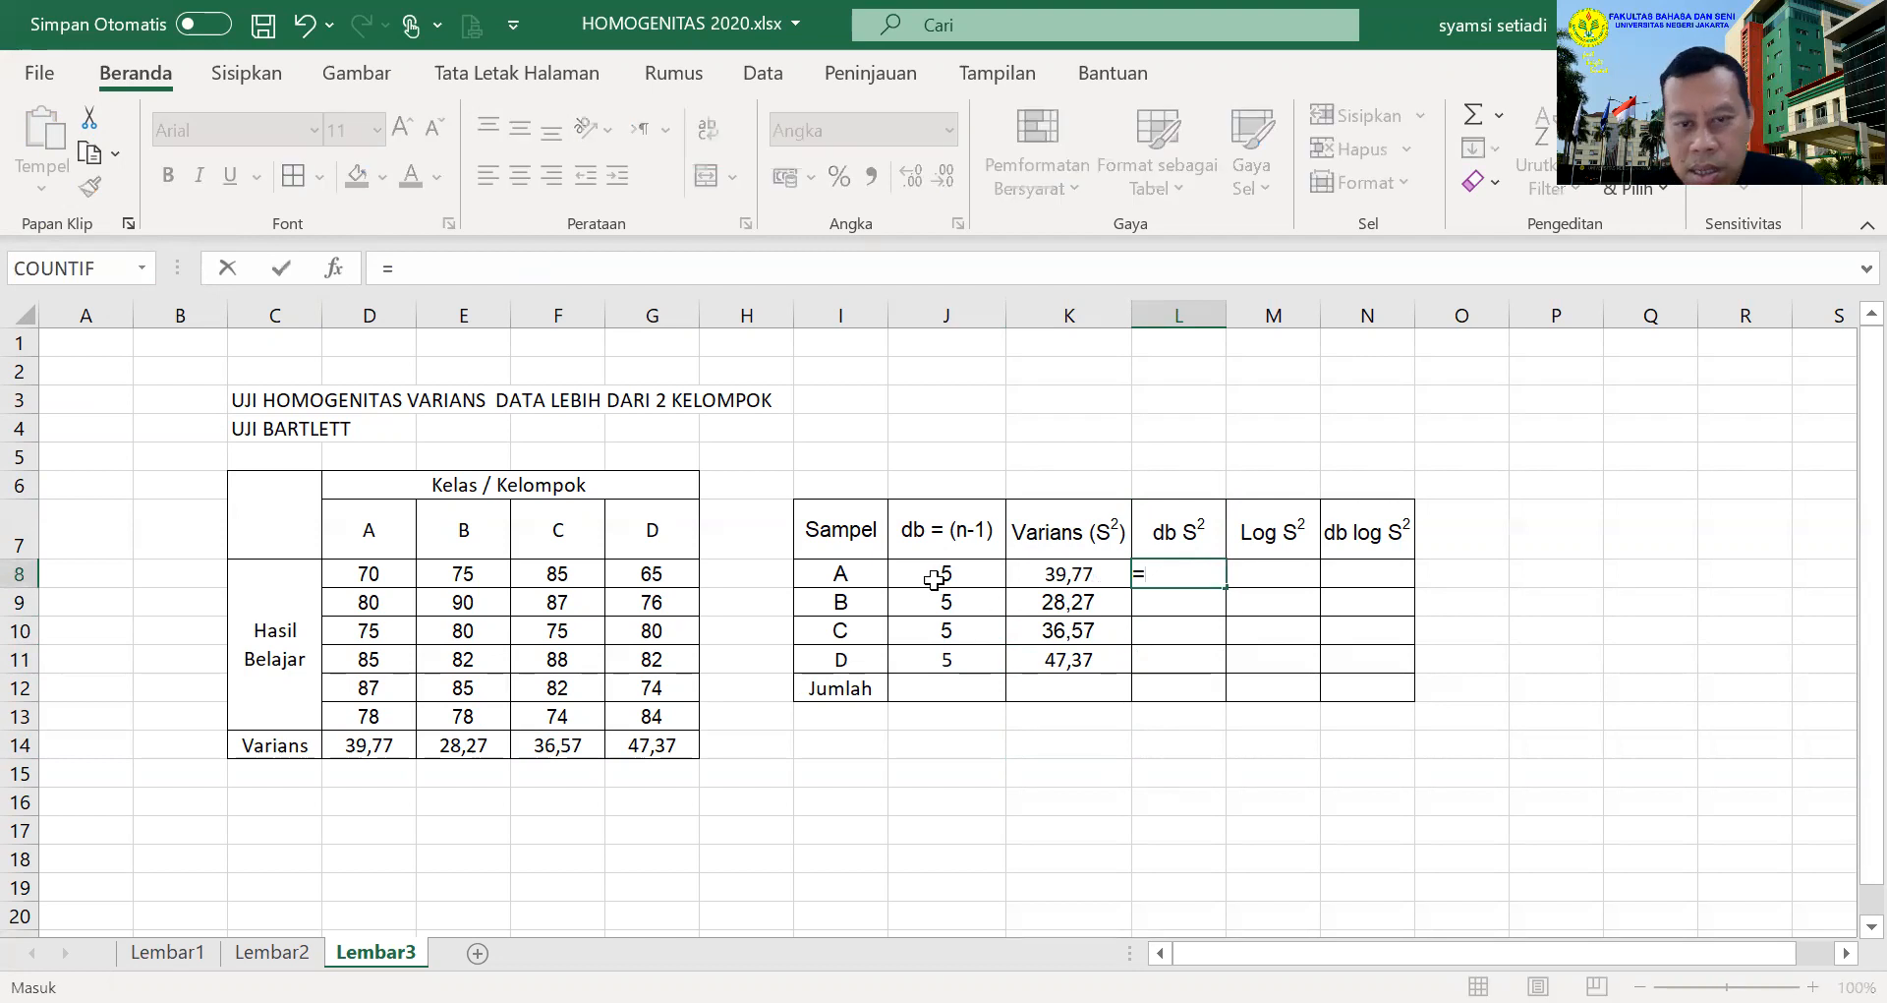
{"action": "left_click", "coordinate": [941, 573]}
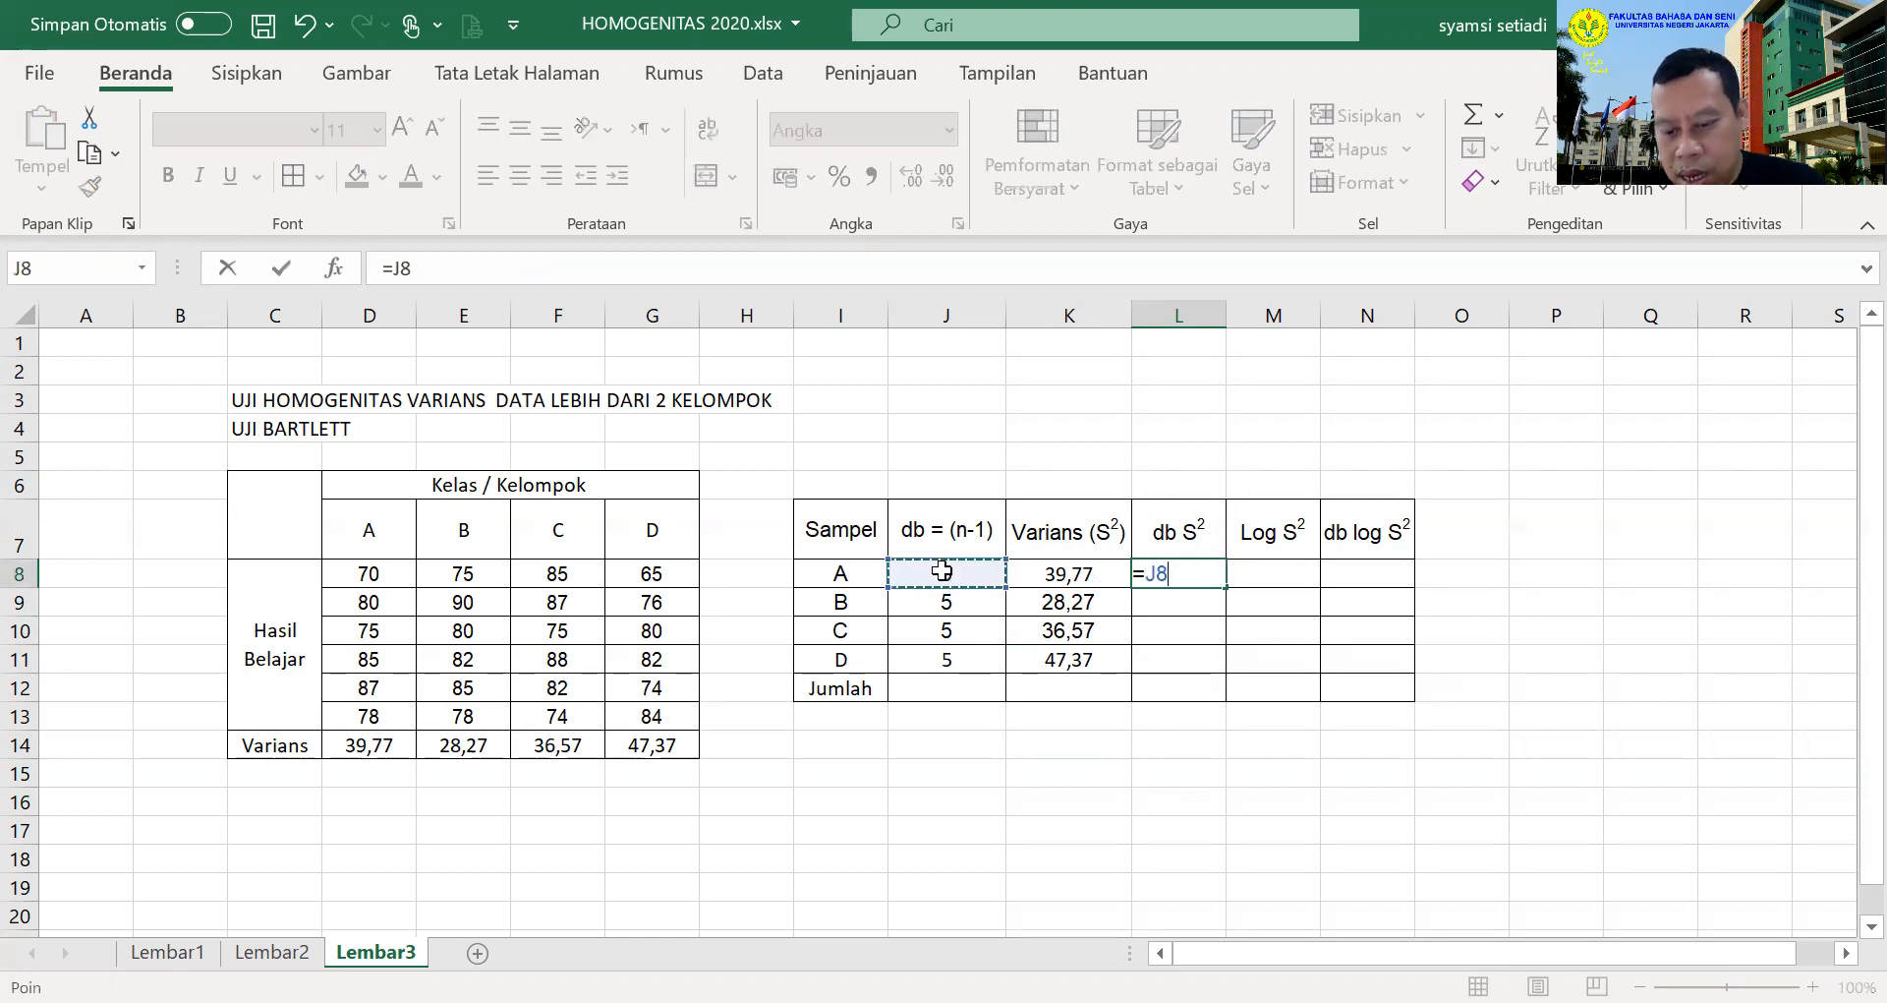
{"action": "type", "text": "*"}
{"action": "left_click", "coordinate": [1074, 575]}
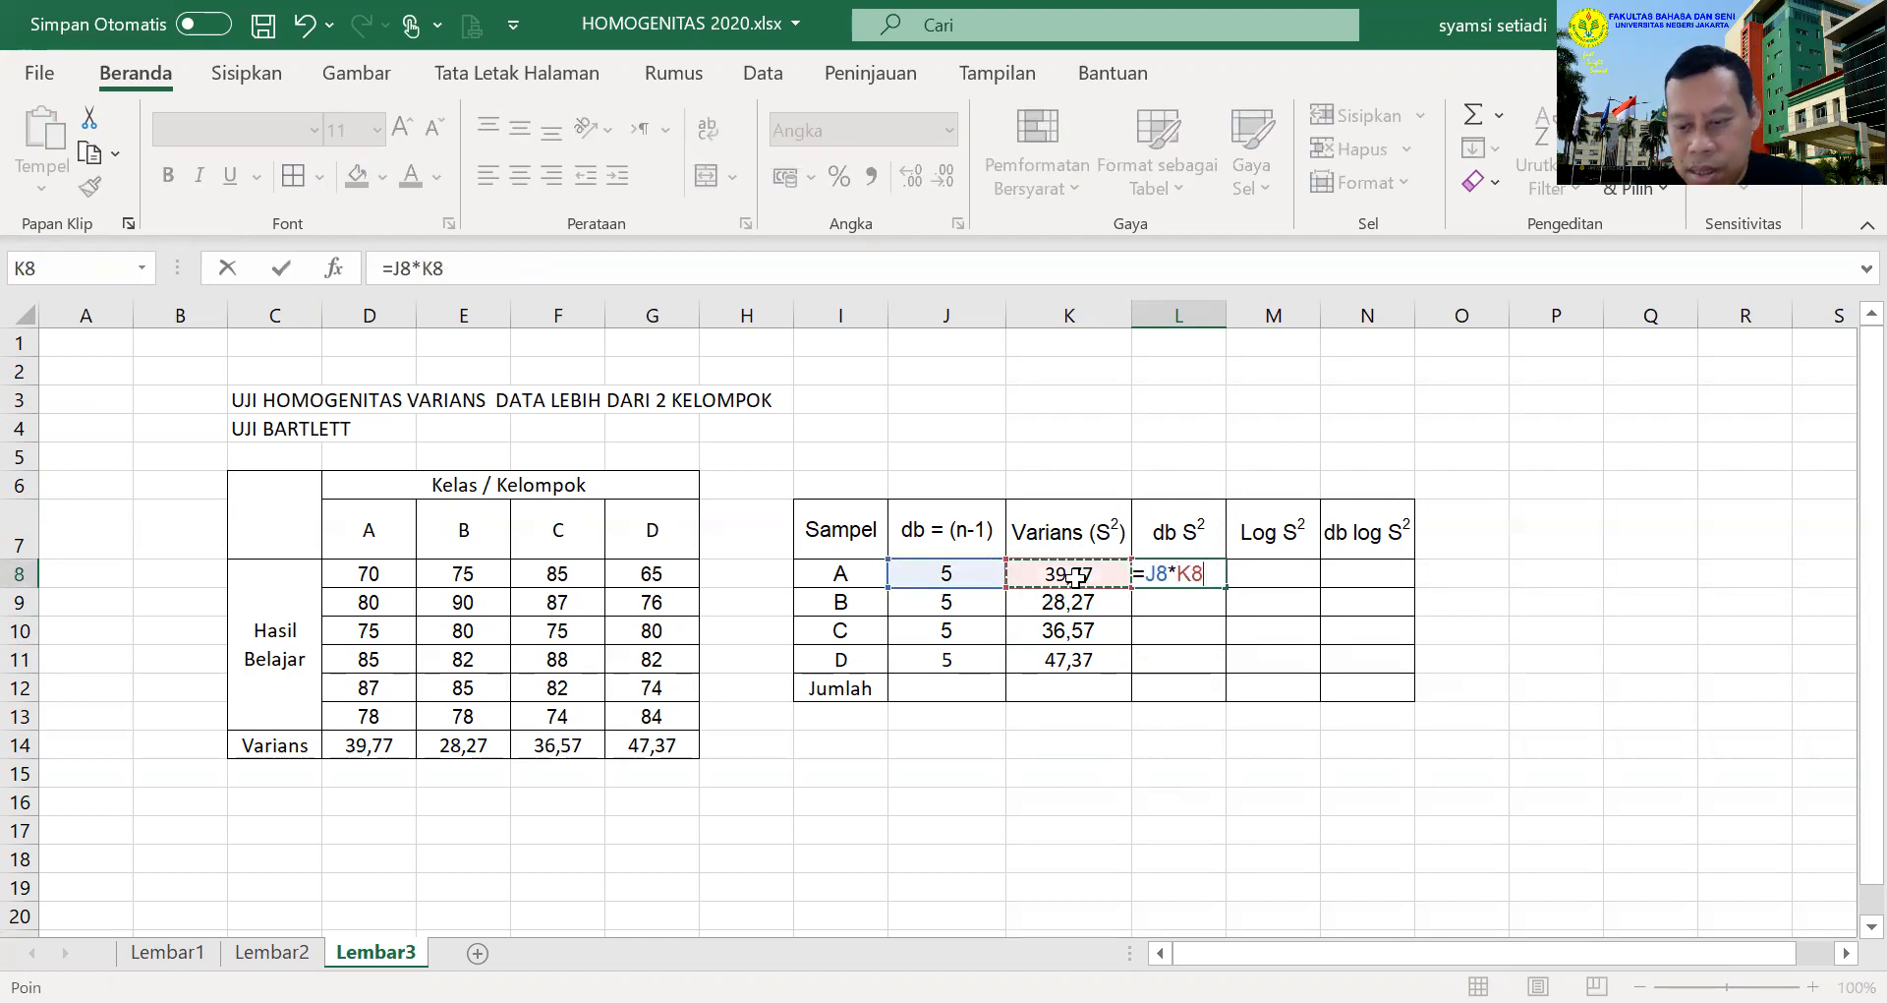
{"action": "key", "text": "Return"}
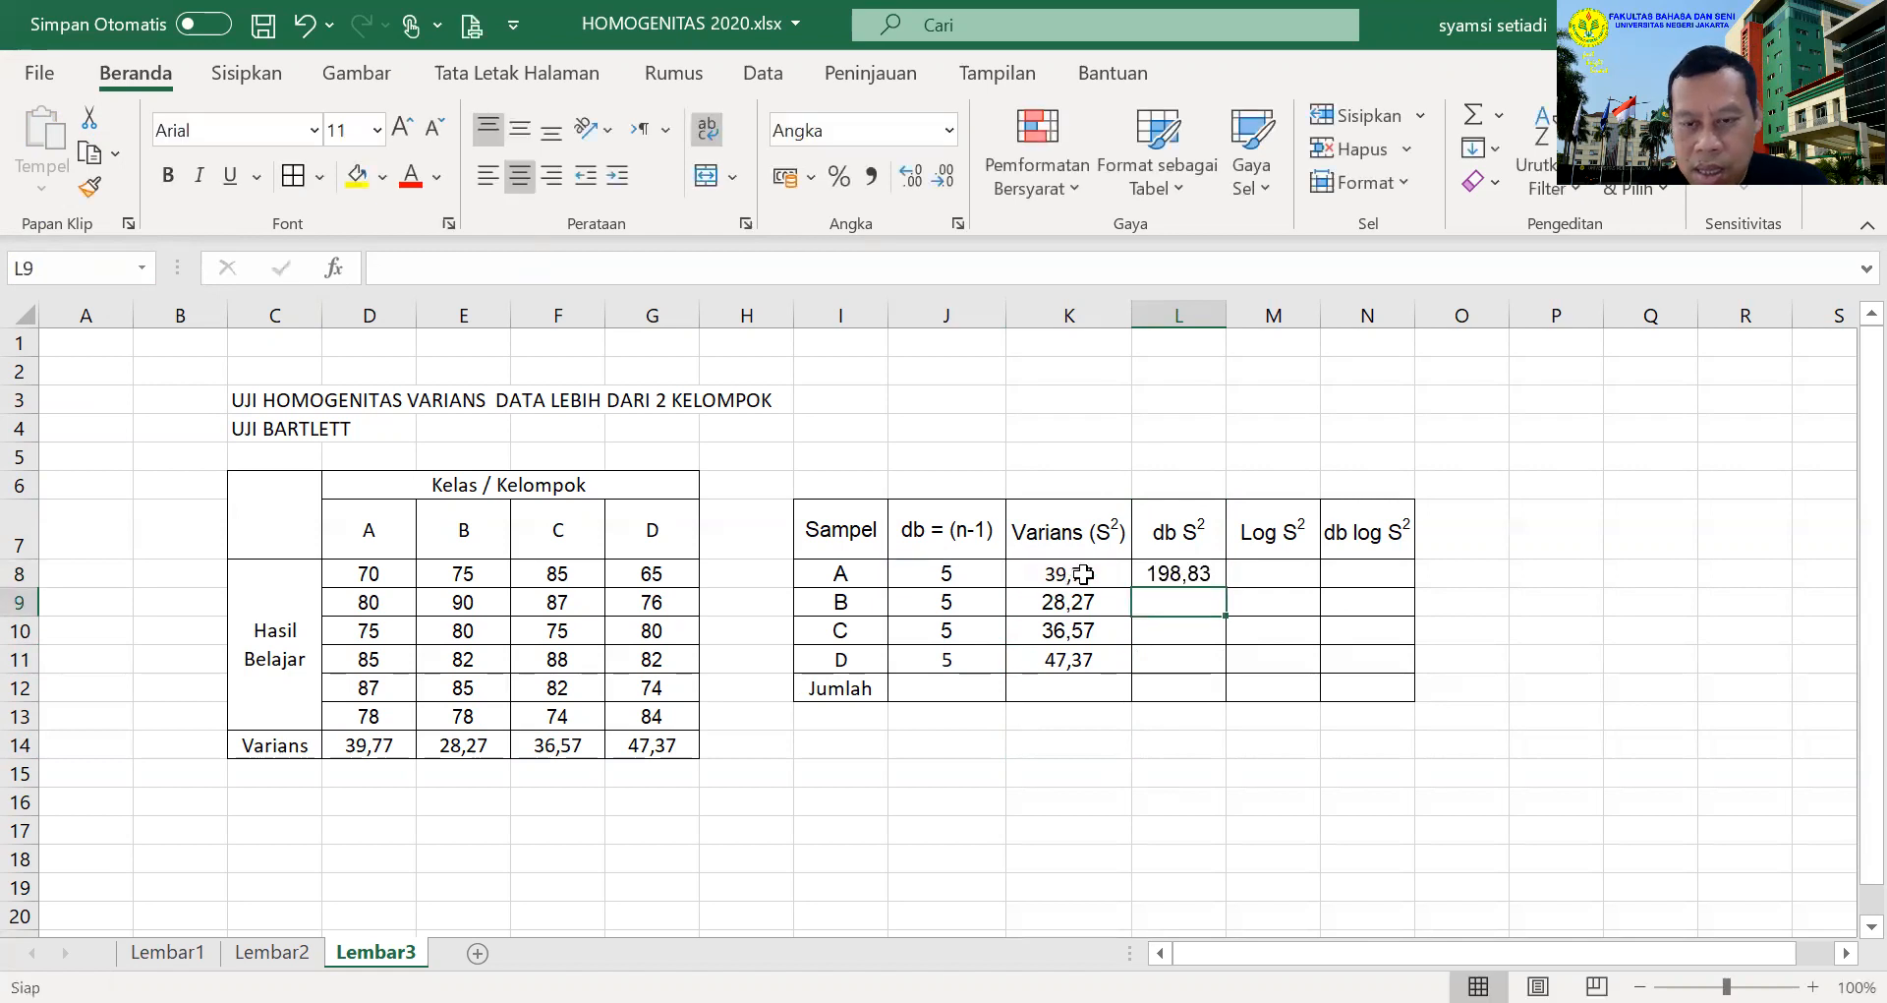
{"action": "left_click", "coordinate": [1217, 580]}
{"action": "left_click_drag", "start_coordinate": [1224, 587], "coordinate": [1220, 672]}
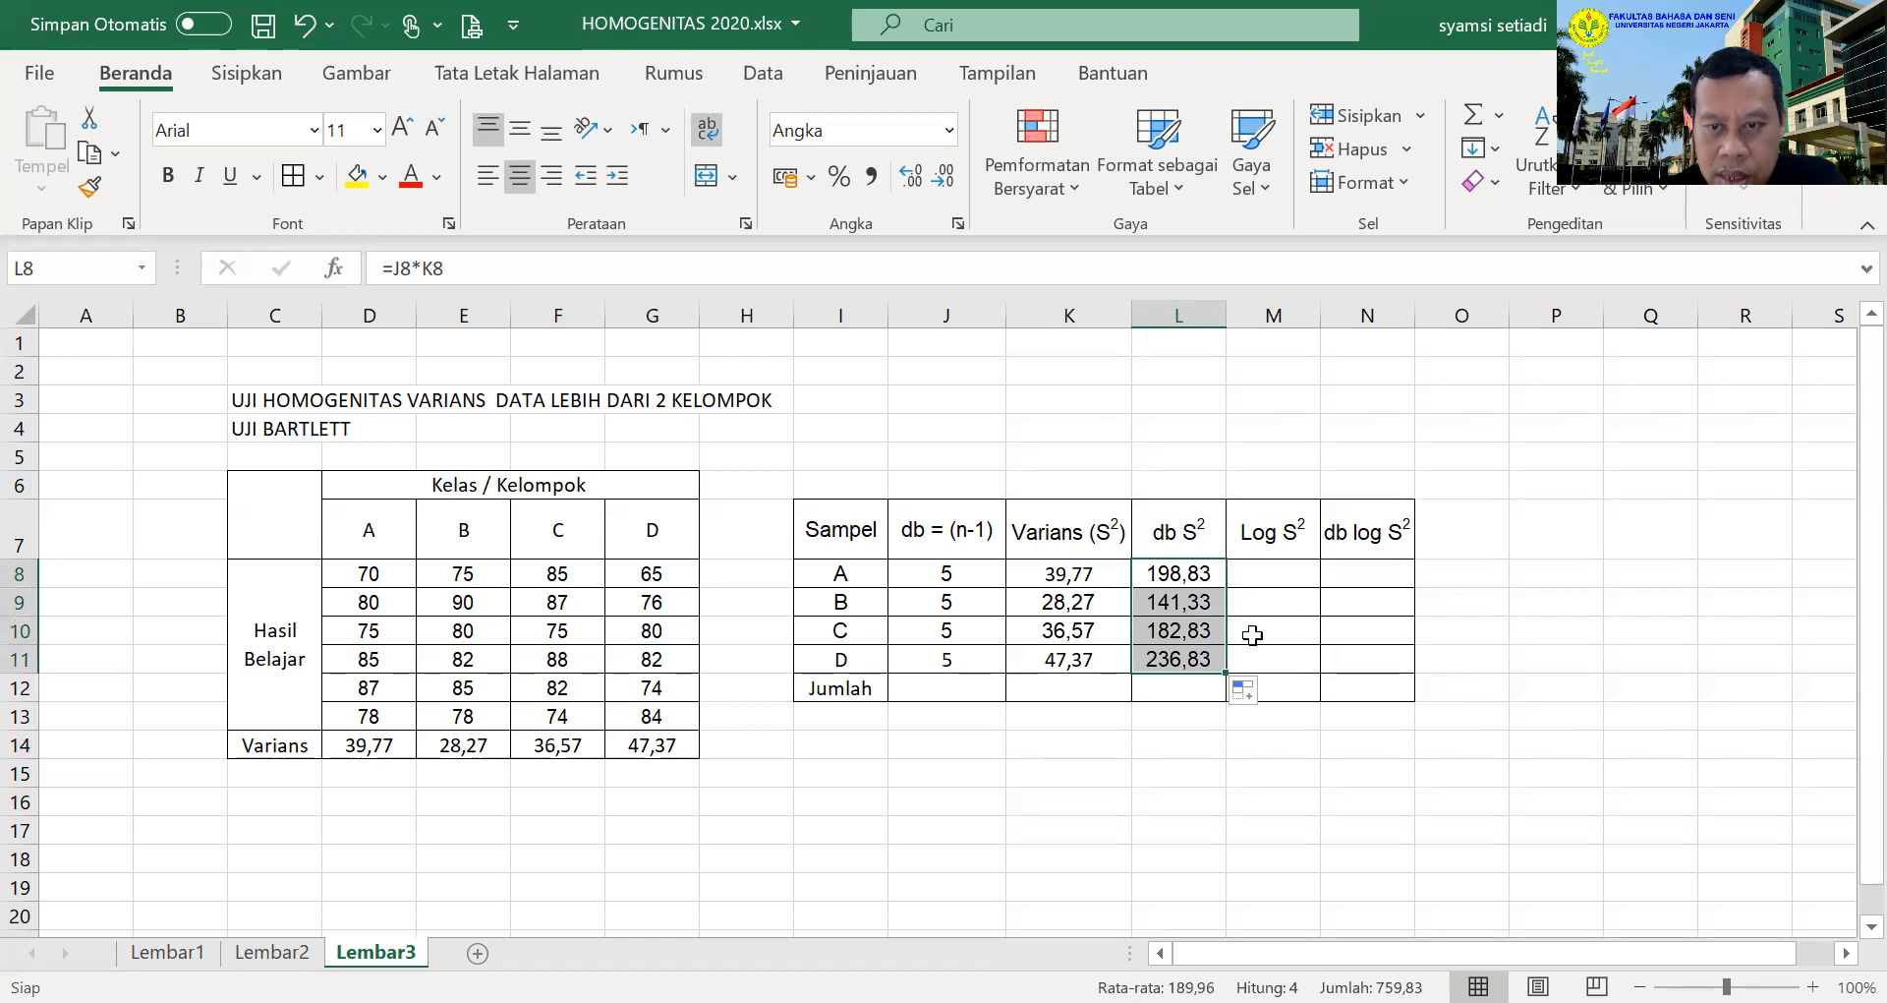
Calculate Log S² for sample A in M8 with =LOG(K8) and fill the formula down to M11
{"action": "left_click", "coordinate": [1280, 576]}
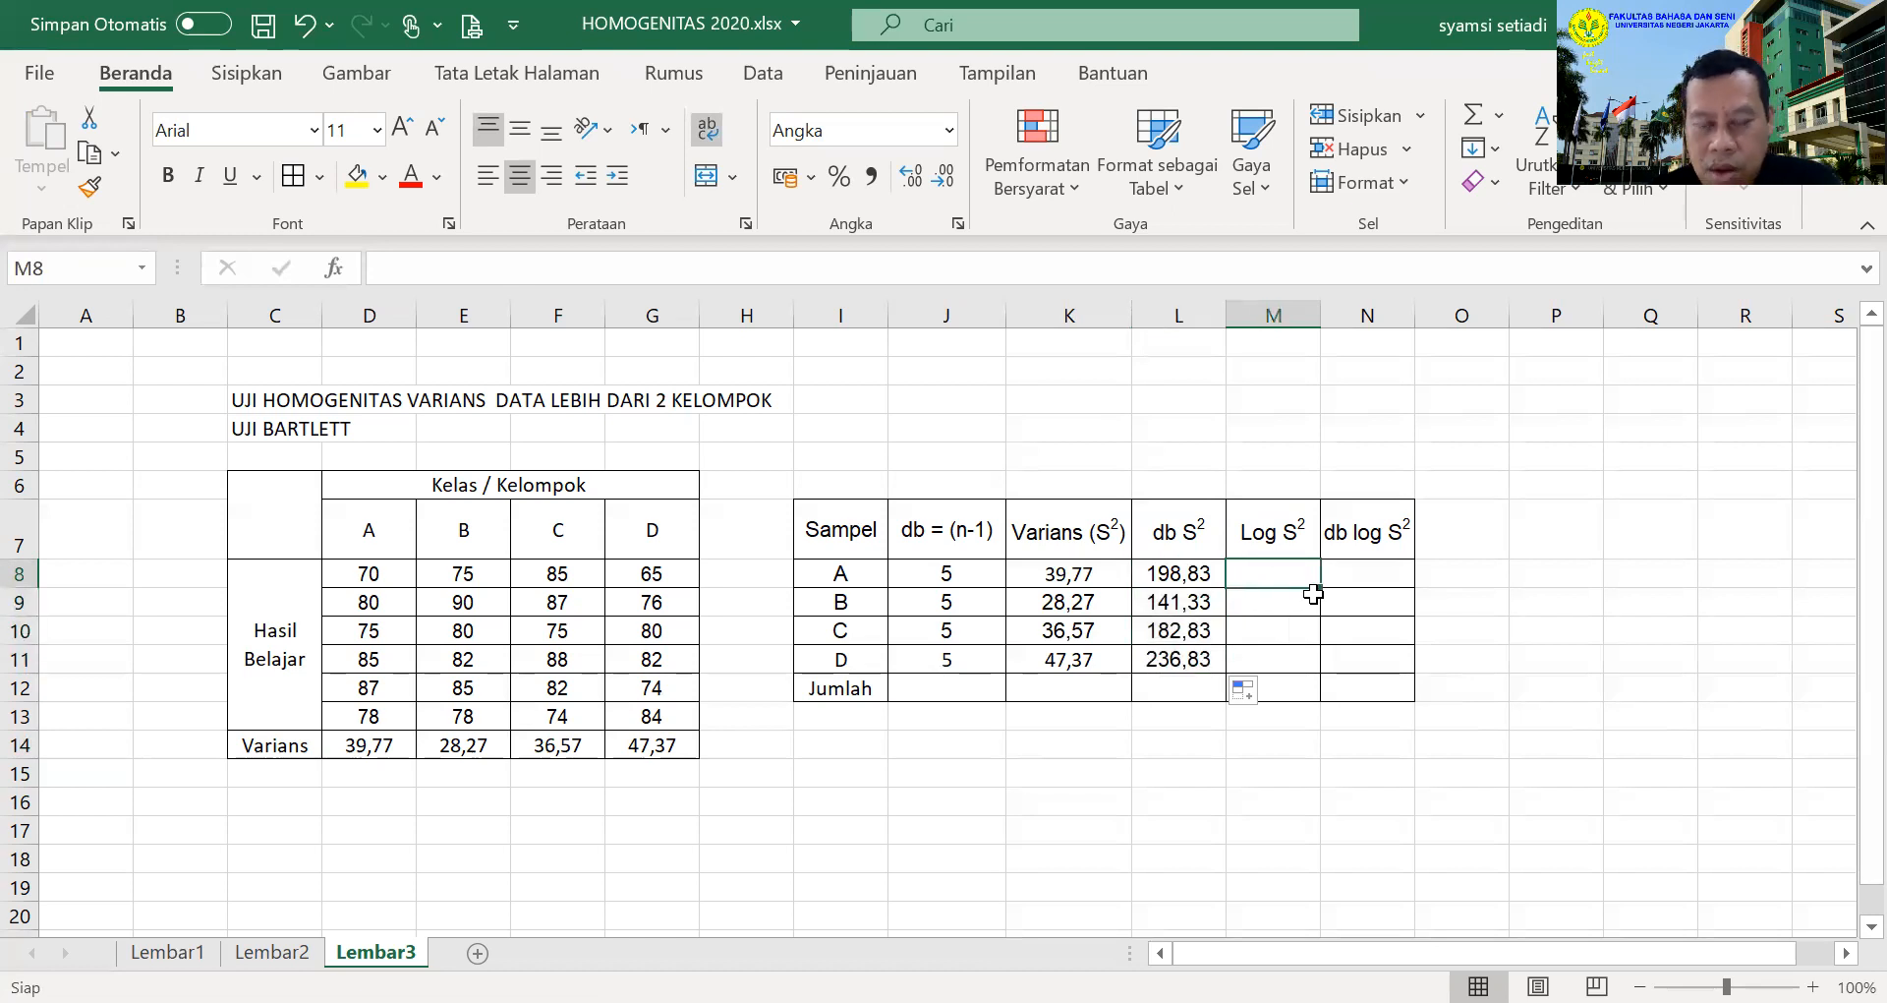
{"action": "type", "text": "="}
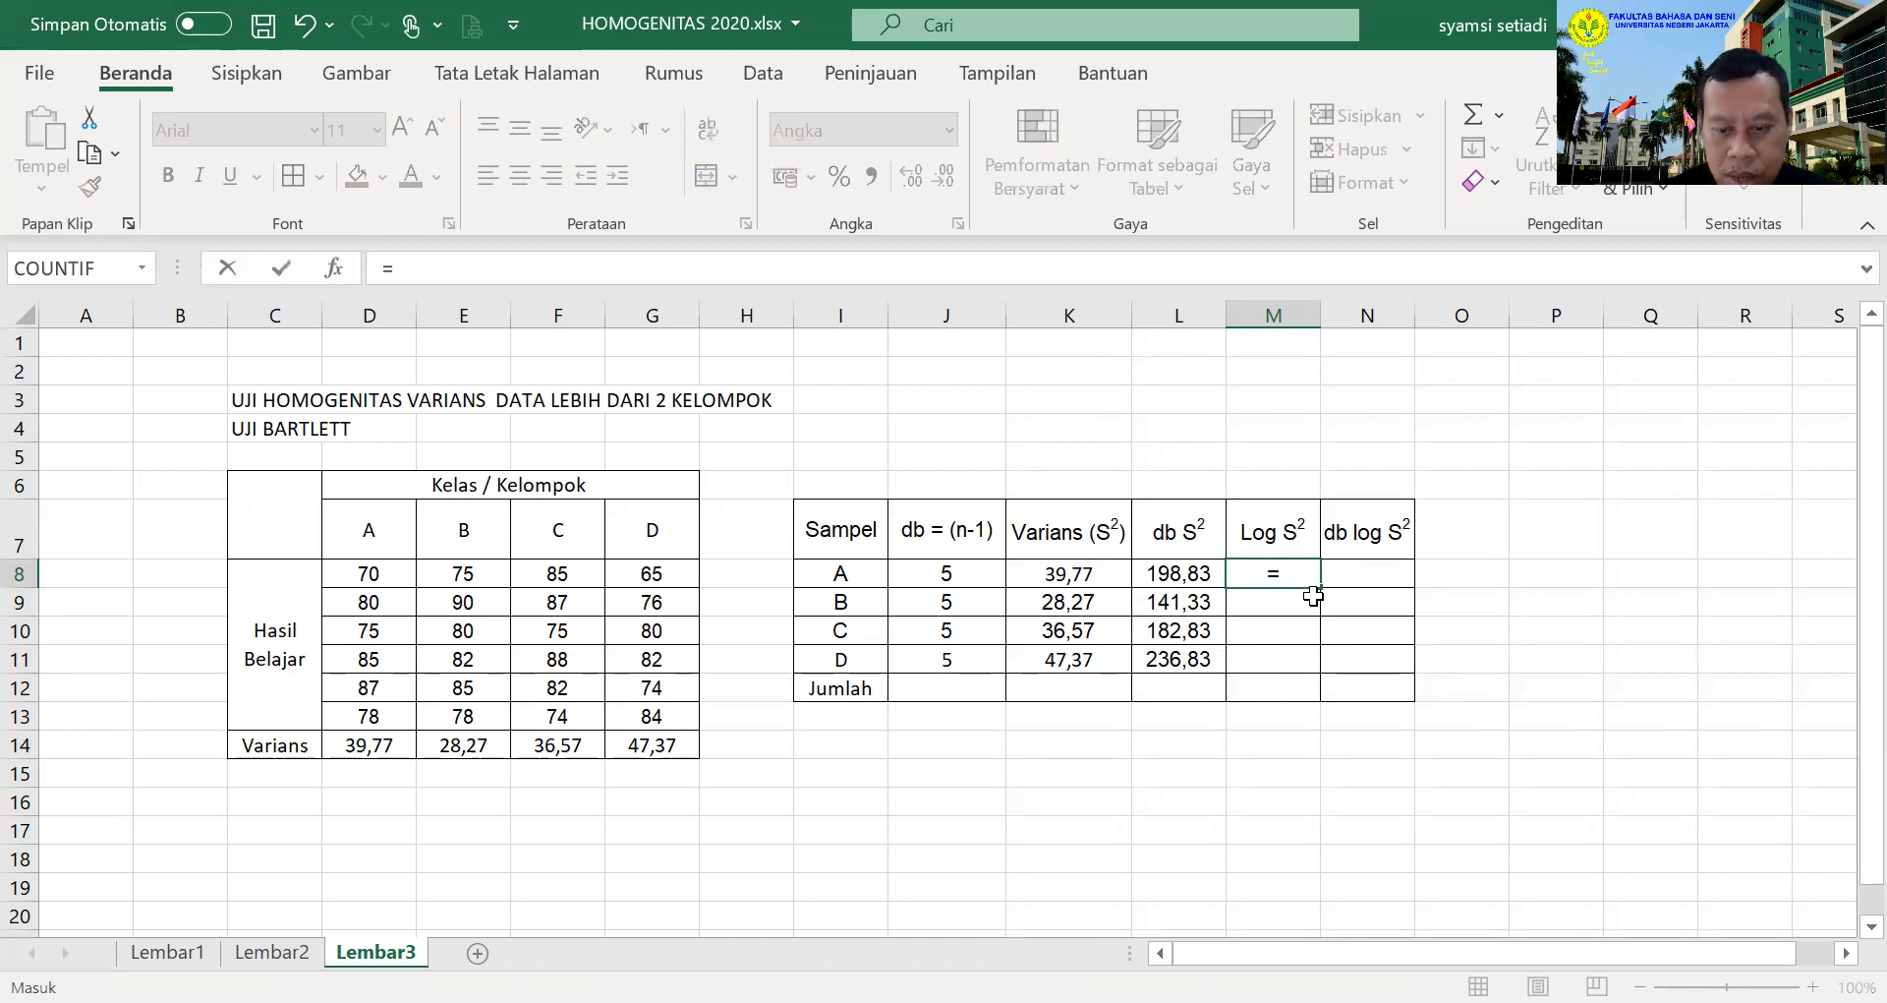
{"action": "type", "text": "LOG("}
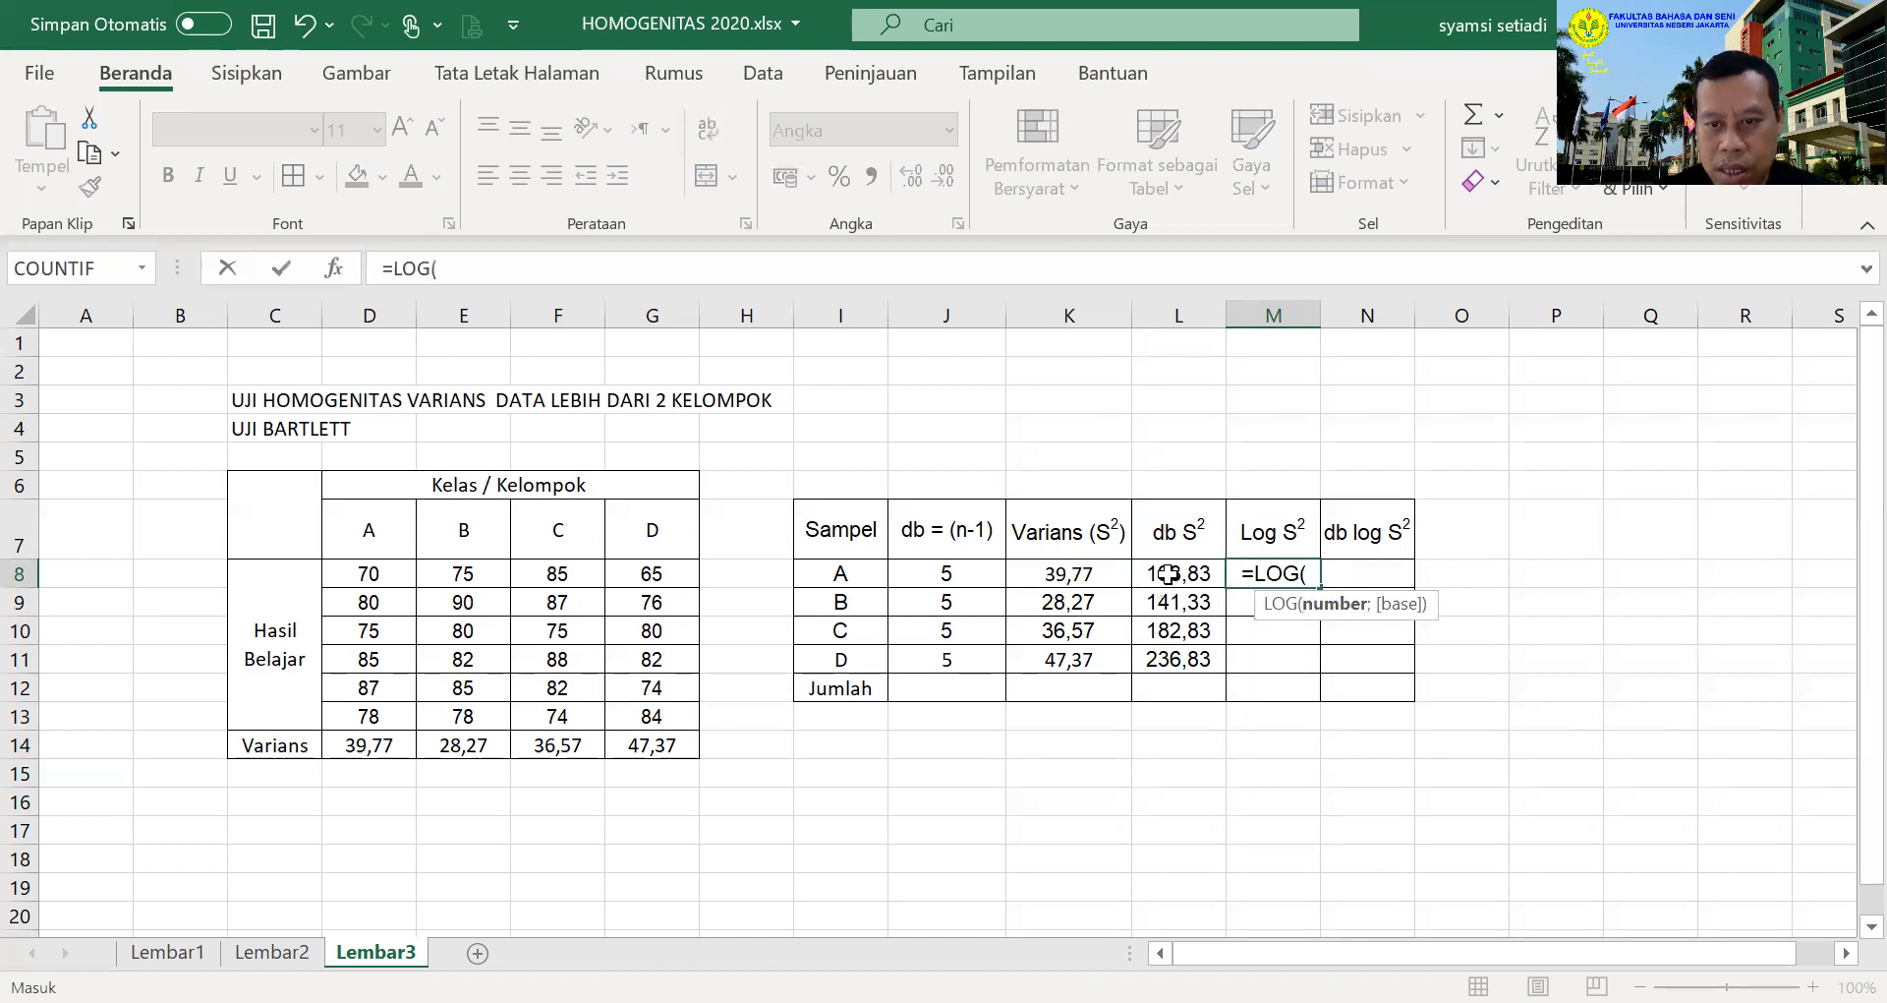
{"action": "left_click", "coordinate": [1082, 574]}
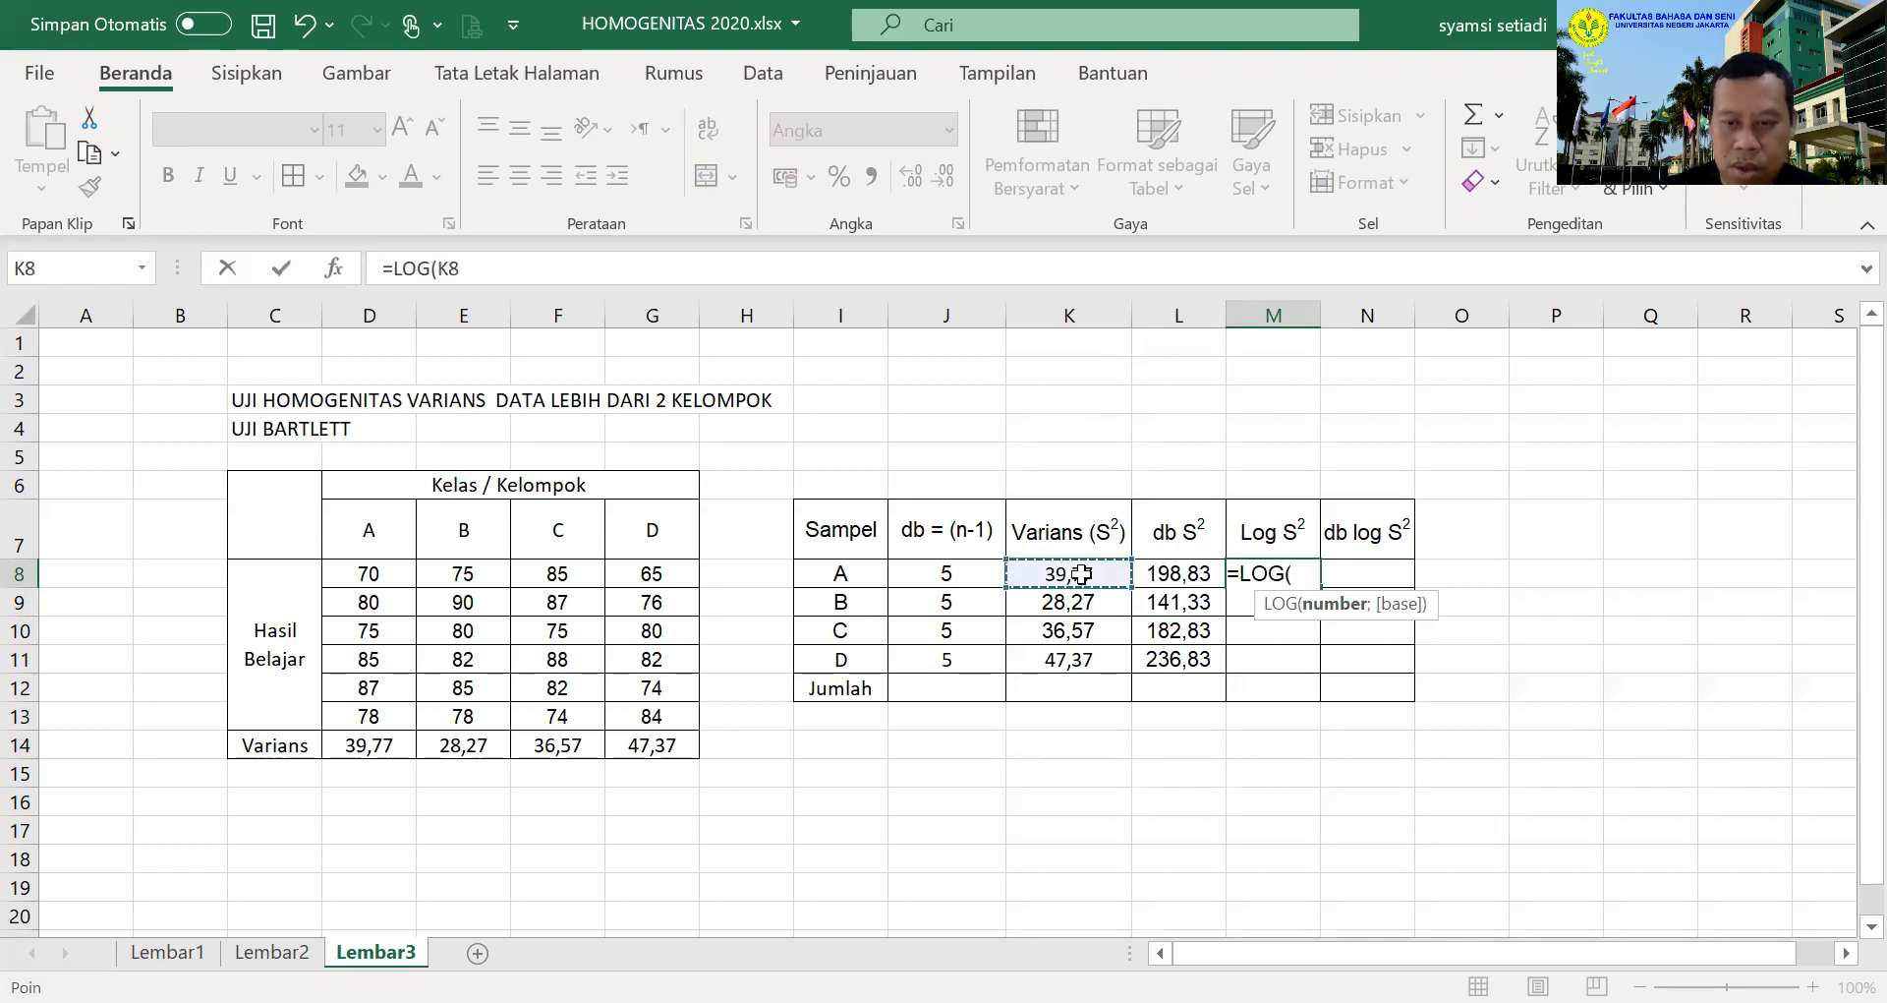
{"action": "type", "text": ")"}
{"action": "key", "text": "ctrl+Return"}
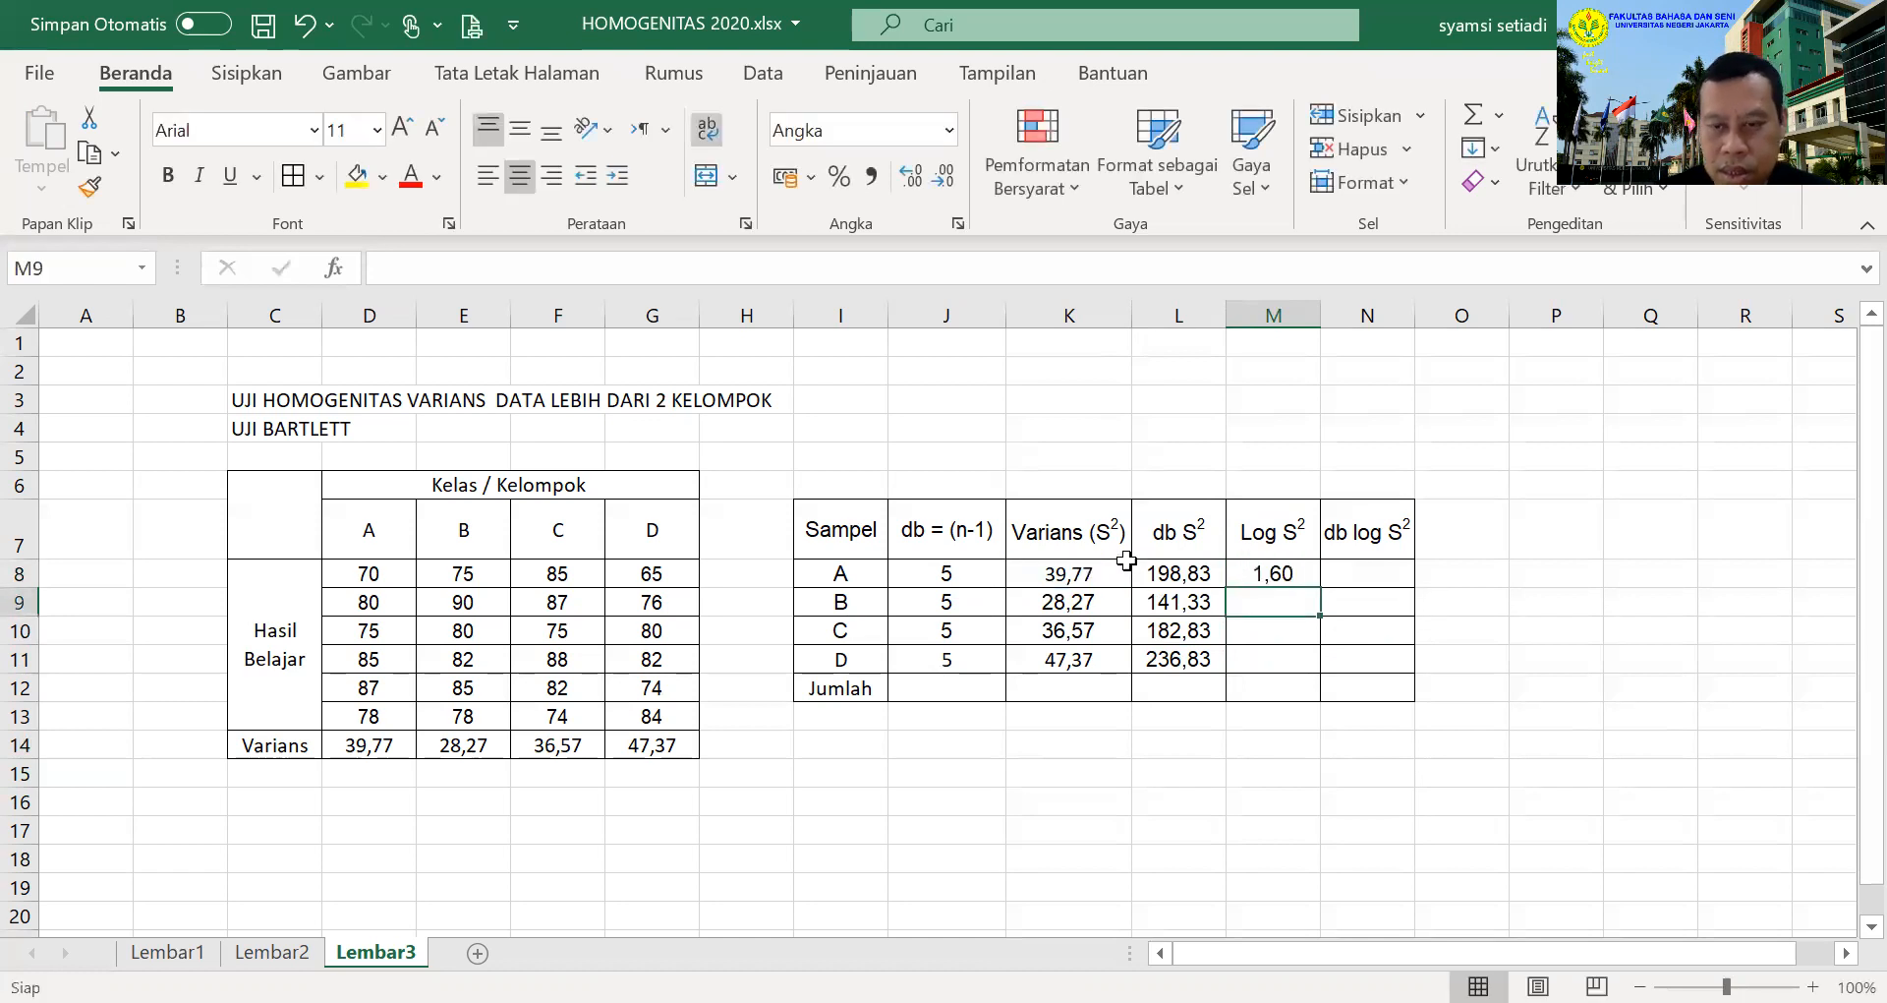
{"action": "left_click_drag", "start_coordinate": [1320, 587], "coordinate": [1318, 660]}
Calculate db log S² for sample A in N8 with =J8*M8 and fill the formula down to N11
{"action": "left_click", "coordinate": [1375, 572]}
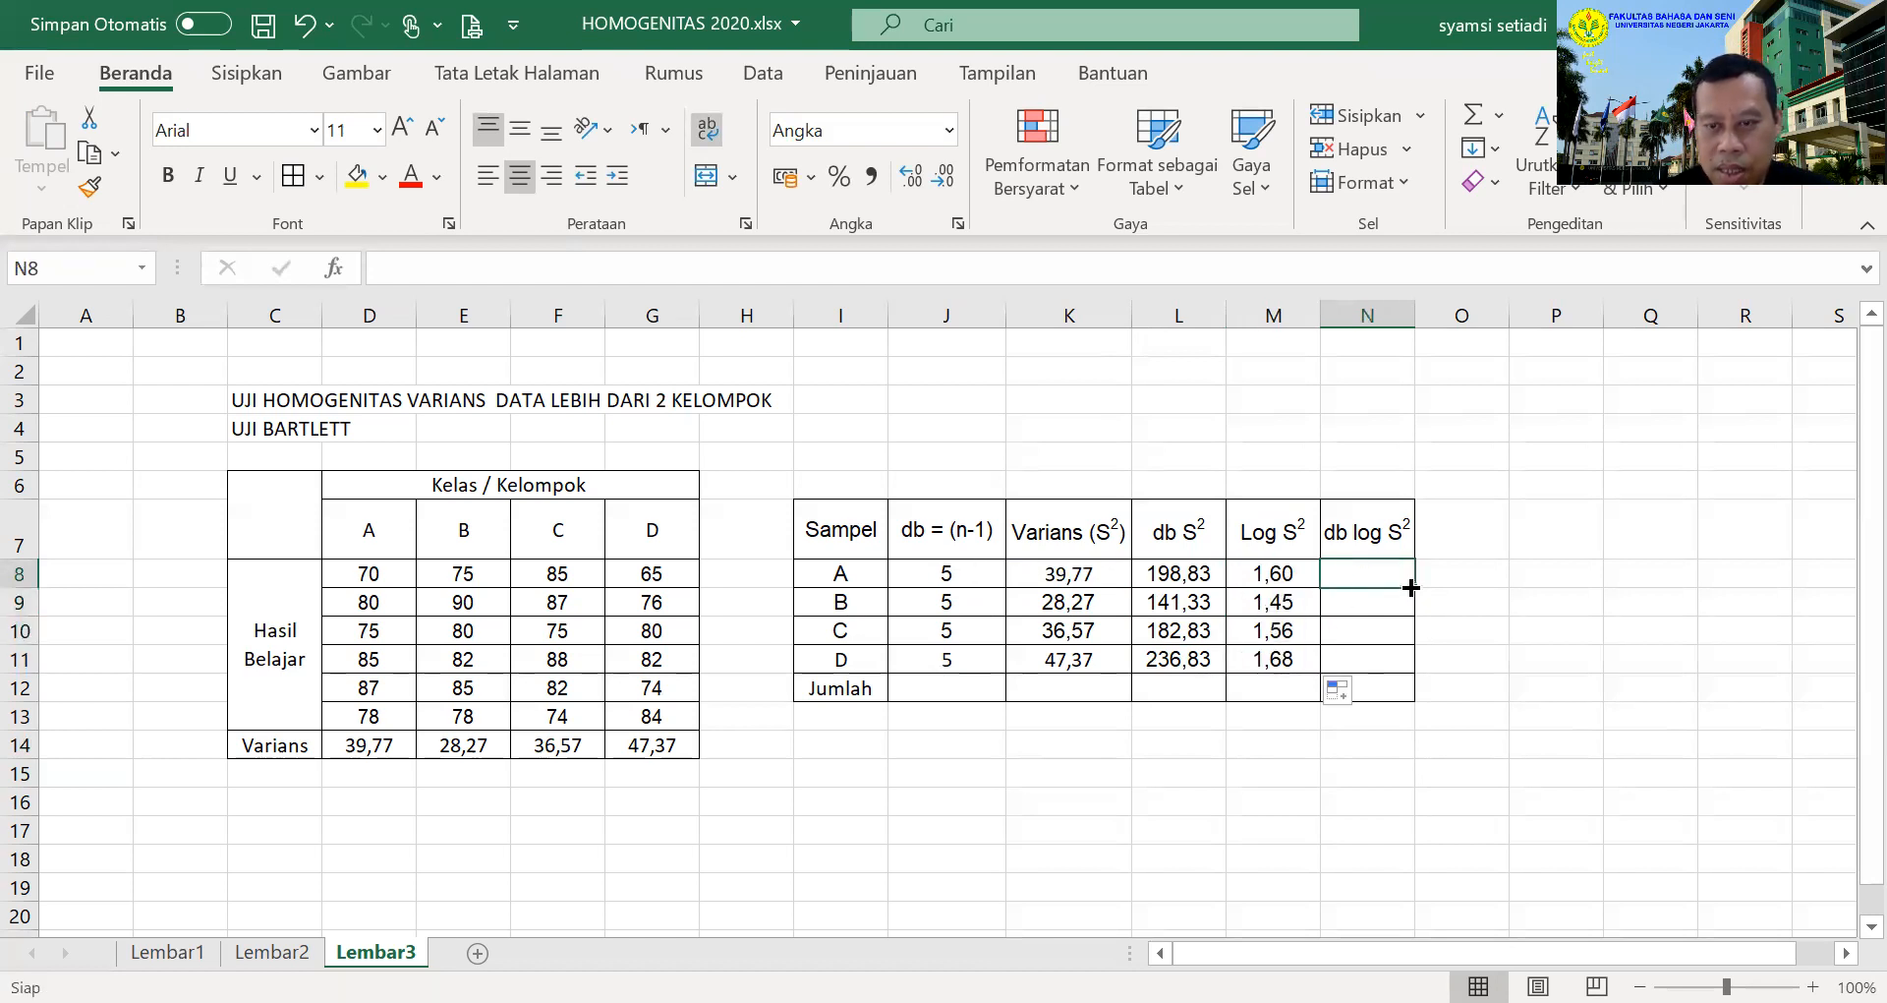
{"action": "type", "text": "="}
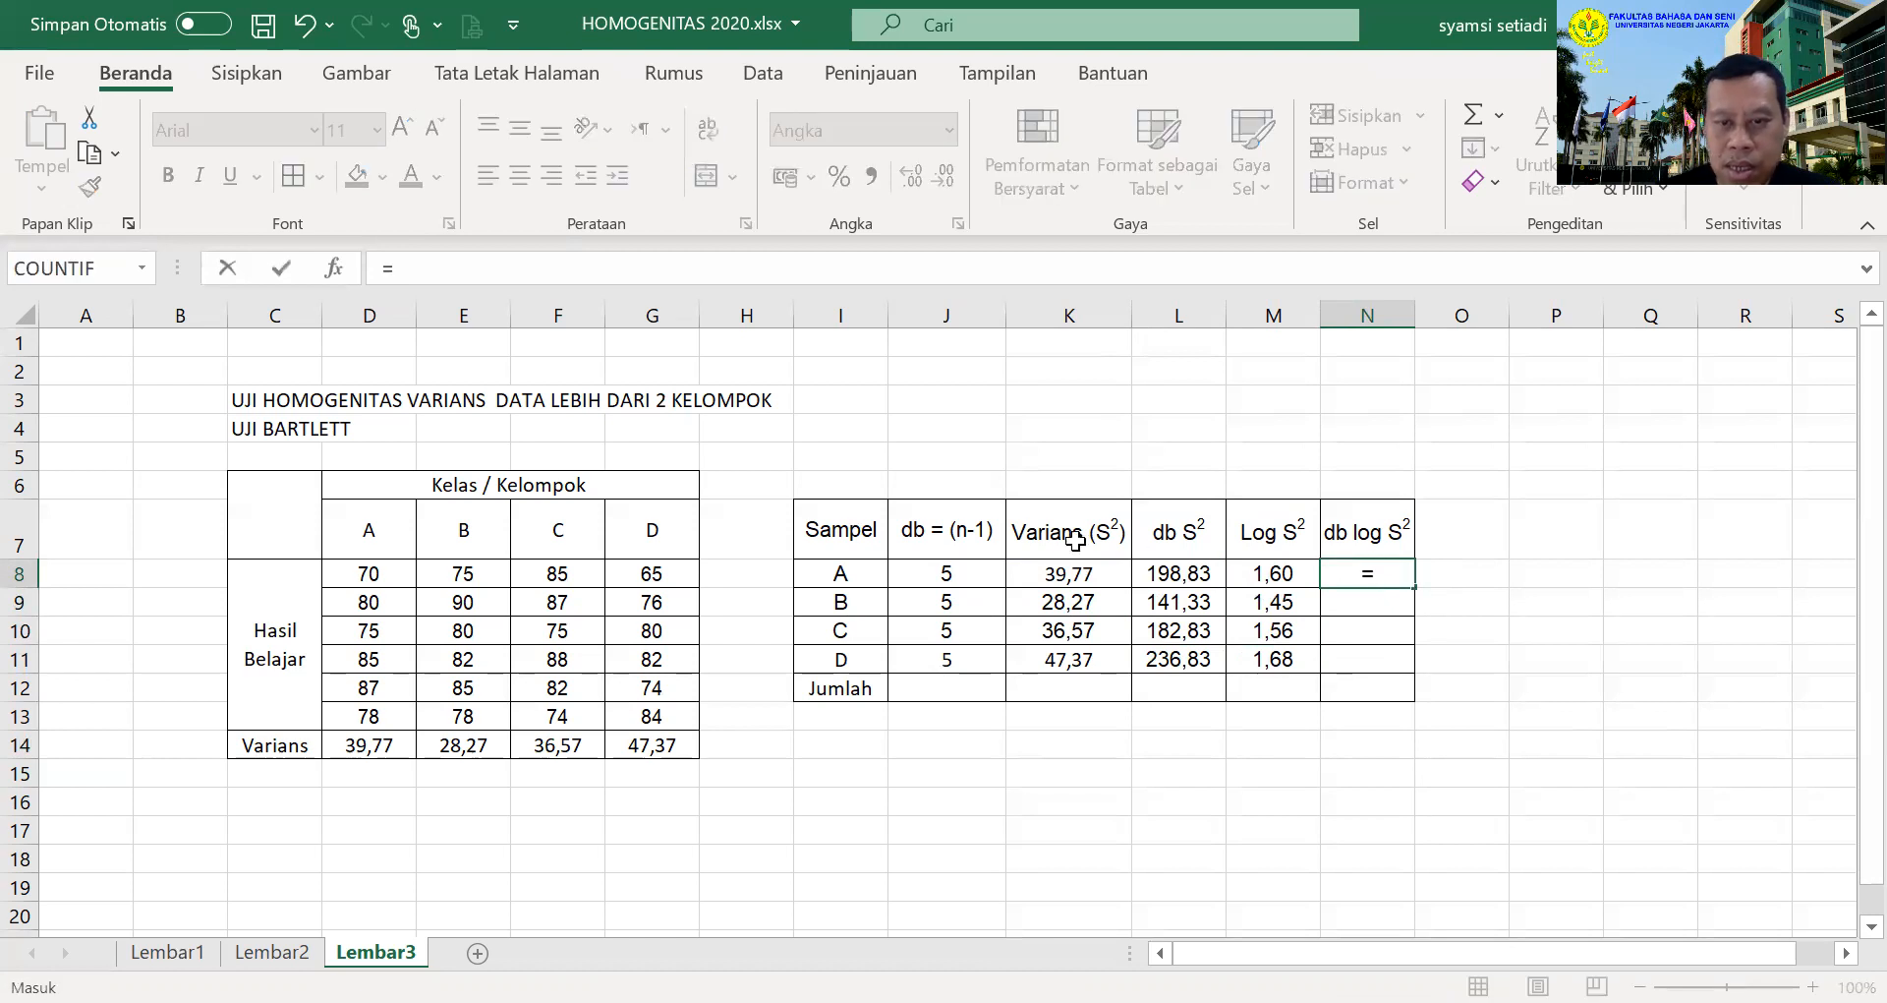
{"action": "left_click", "coordinate": [948, 570]}
{"action": "type", "text": "*"}
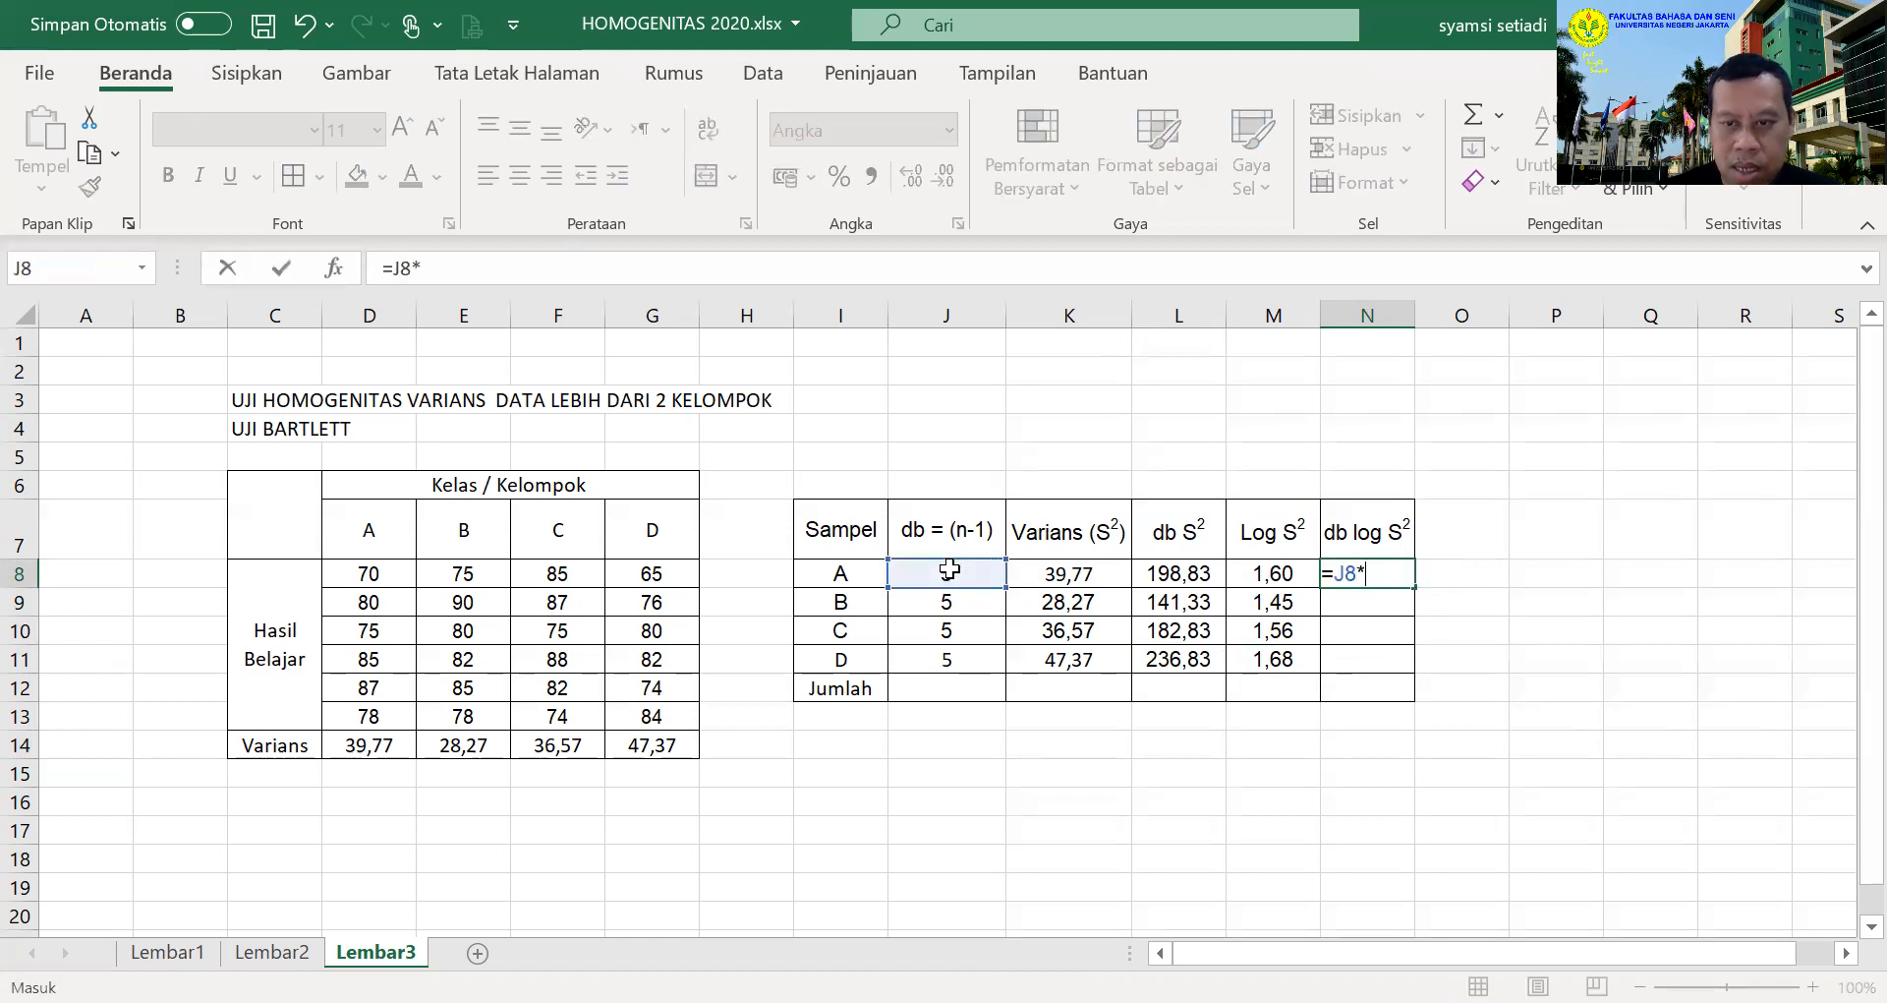
{"action": "left_click", "coordinate": [1311, 580]}
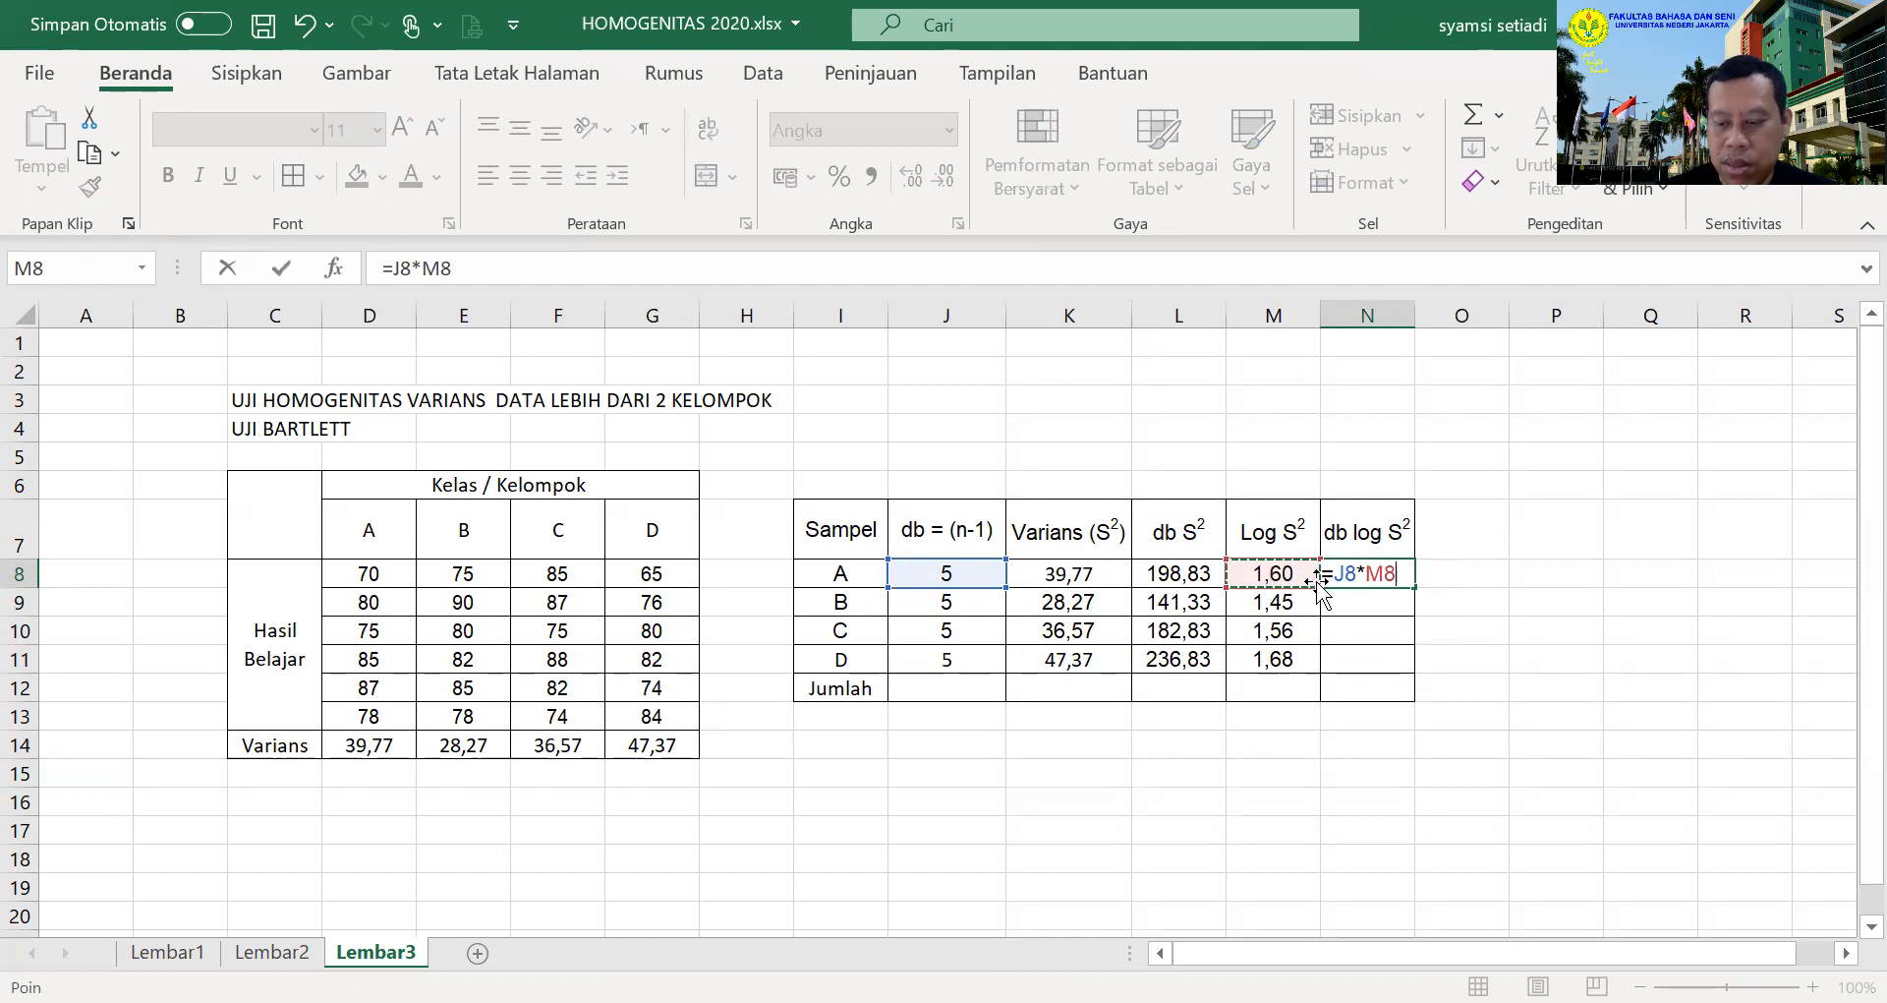
{"action": "key", "text": "ctrl+Return"}
{"action": "left_click_drag", "start_coordinate": [1419, 587], "coordinate": [1420, 664]}
Total the db column in the Jumlah row with =SUM(J8:J11) in J12 and fill the formula across to N12
{"action": "left_click", "coordinate": [1042, 682]}
{"action": "left_click", "coordinate": [954, 686]}
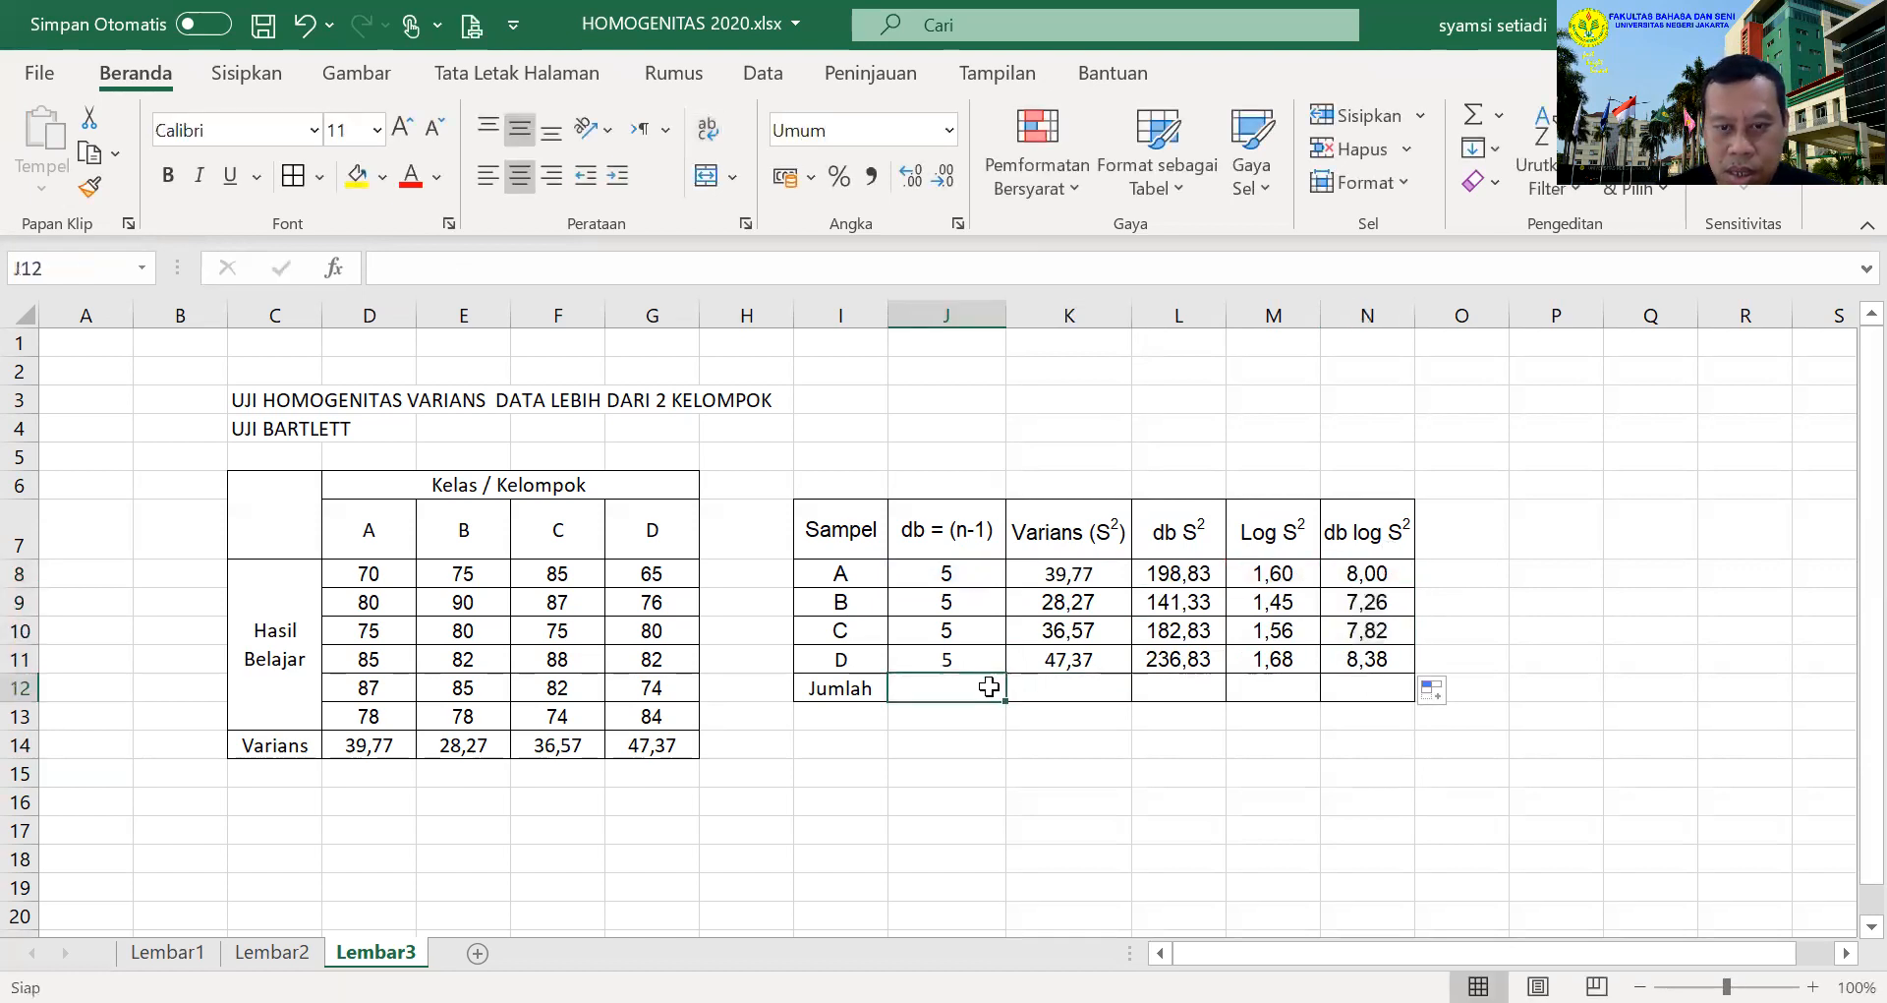
{"action": "left_click", "coordinate": [1472, 116]}
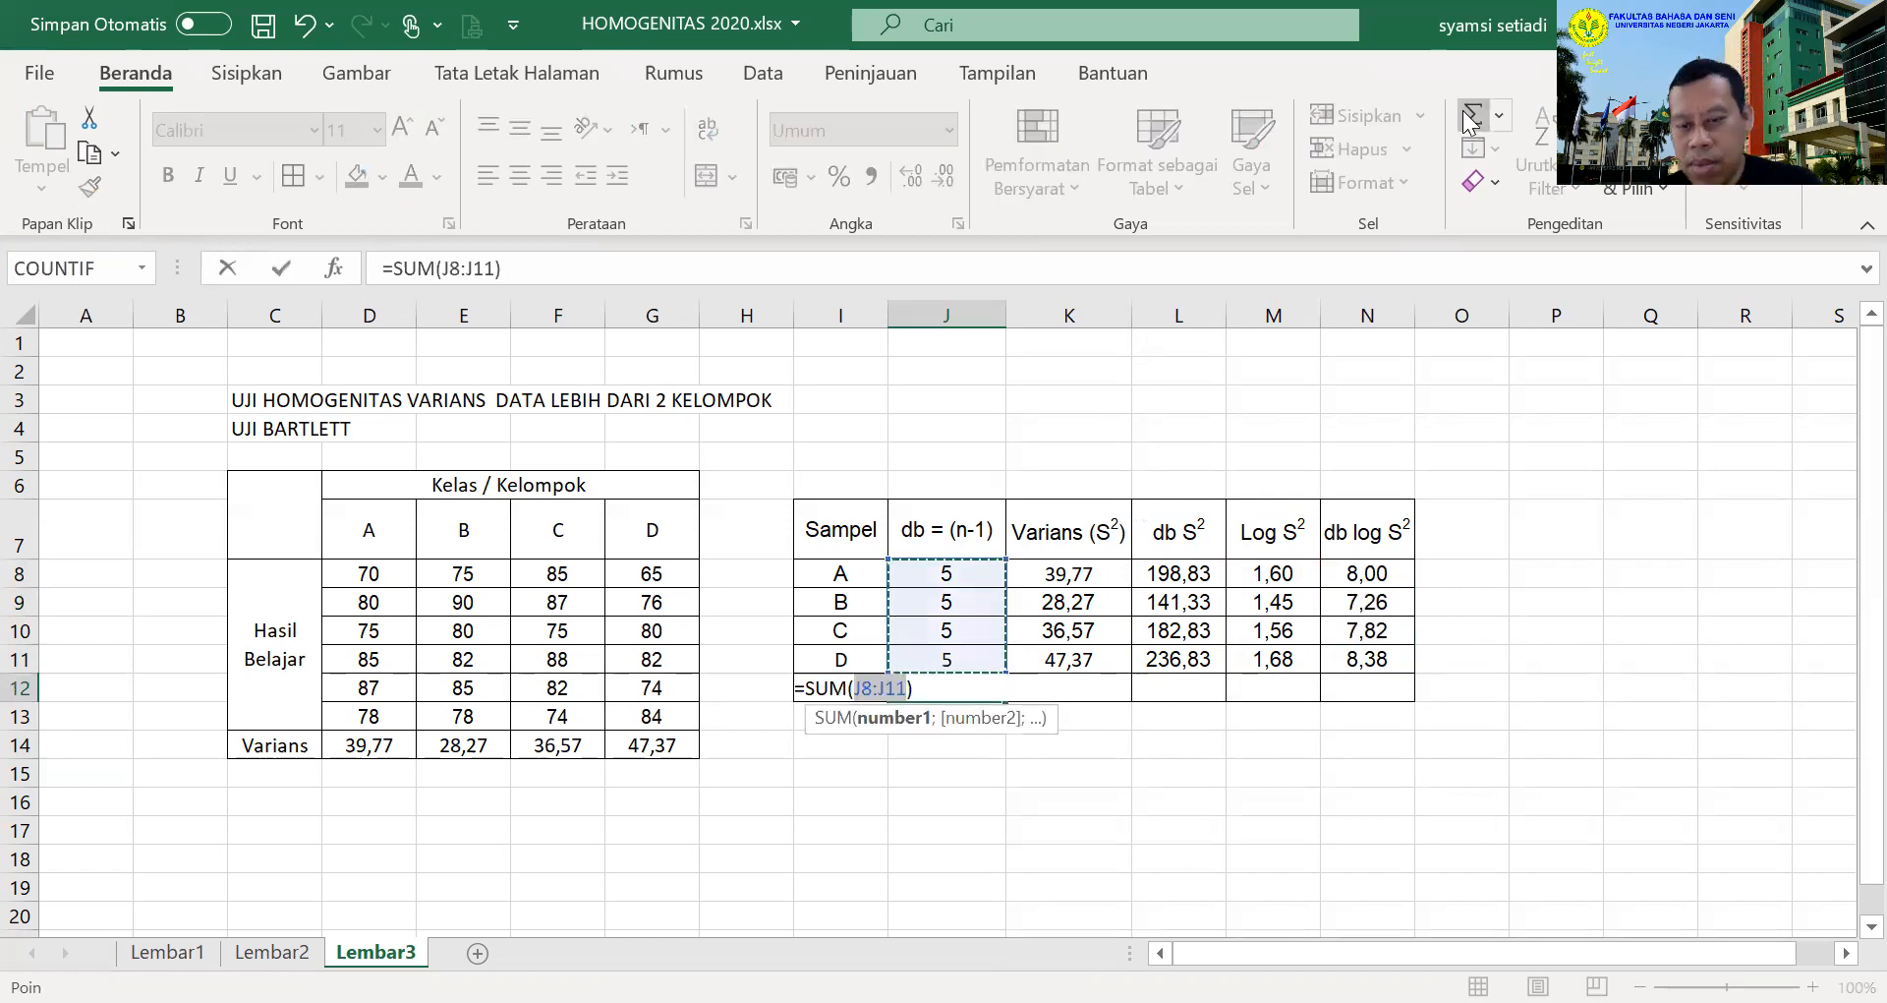
{"action": "key", "text": "ctrl+Return"}
{"action": "left_click_drag", "start_coordinate": [1004, 699], "coordinate": [1362, 696]}
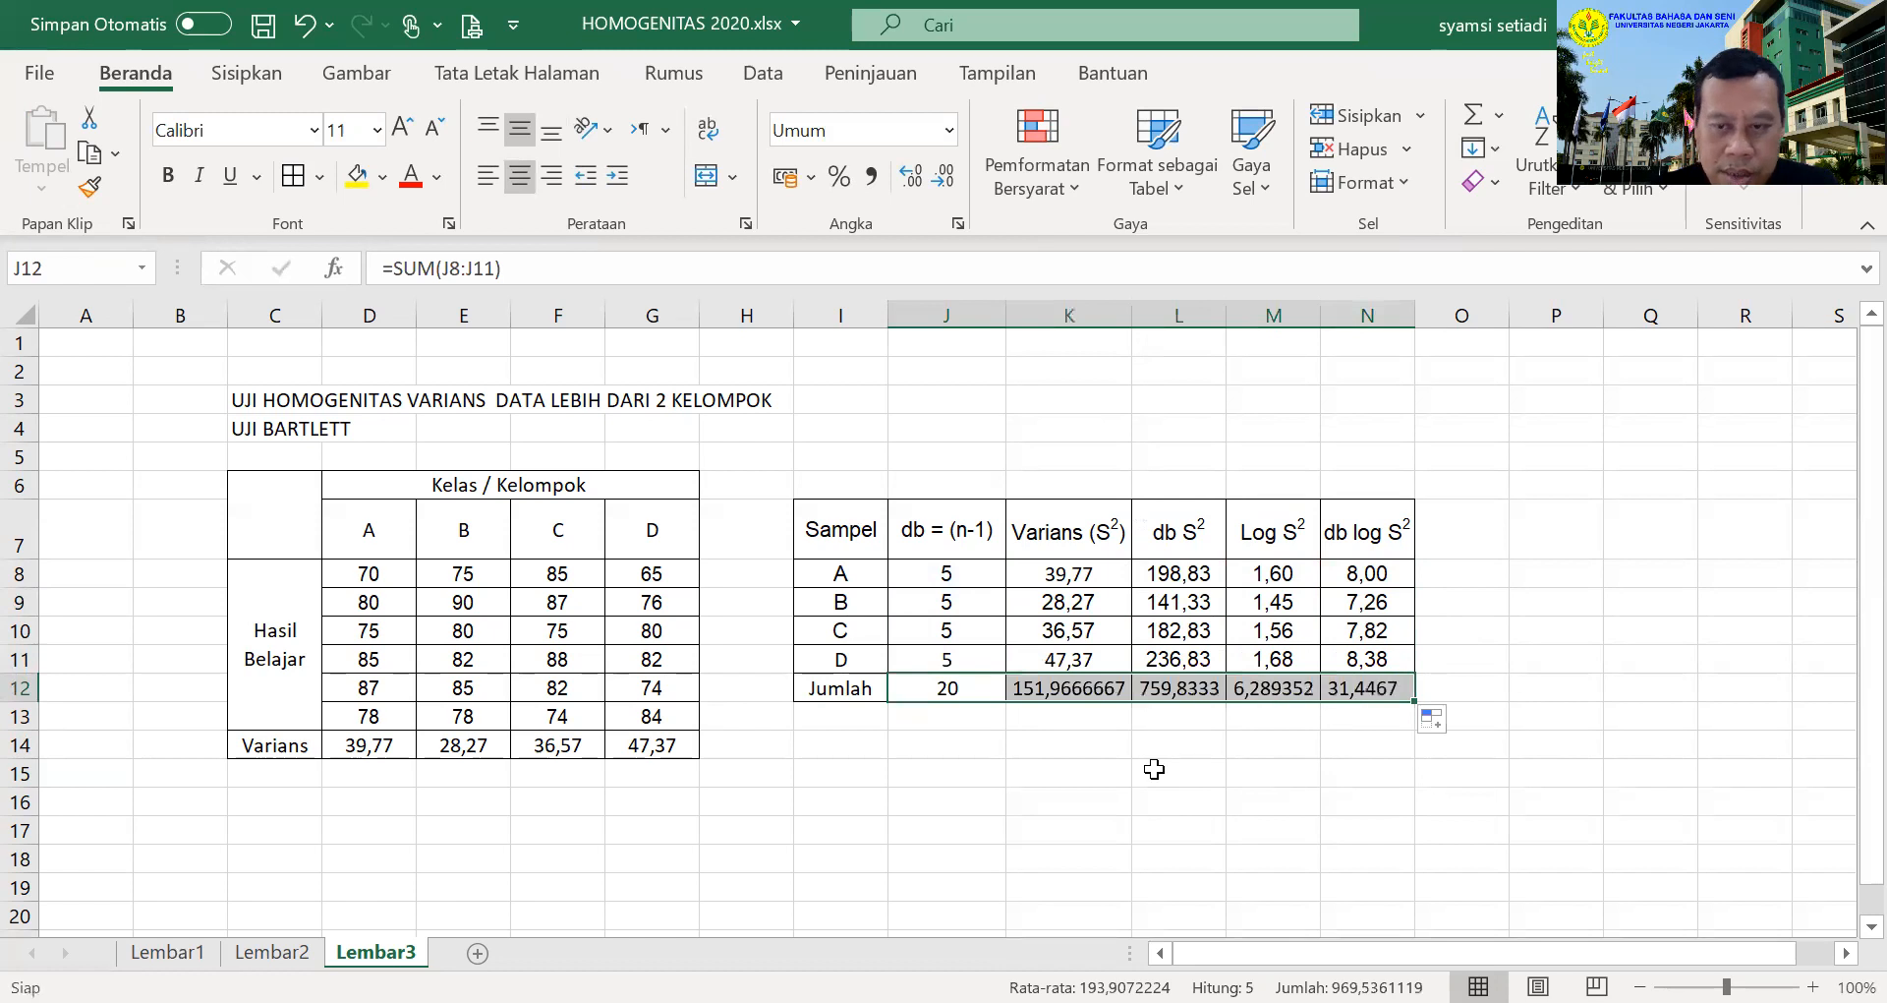
Format the Jumlah totals in K12:N12 to show two decimal places
{"action": "left_click", "coordinate": [1093, 693]}
{"action": "left_click_drag", "start_coordinate": [1093, 693], "coordinate": [1366, 688]}
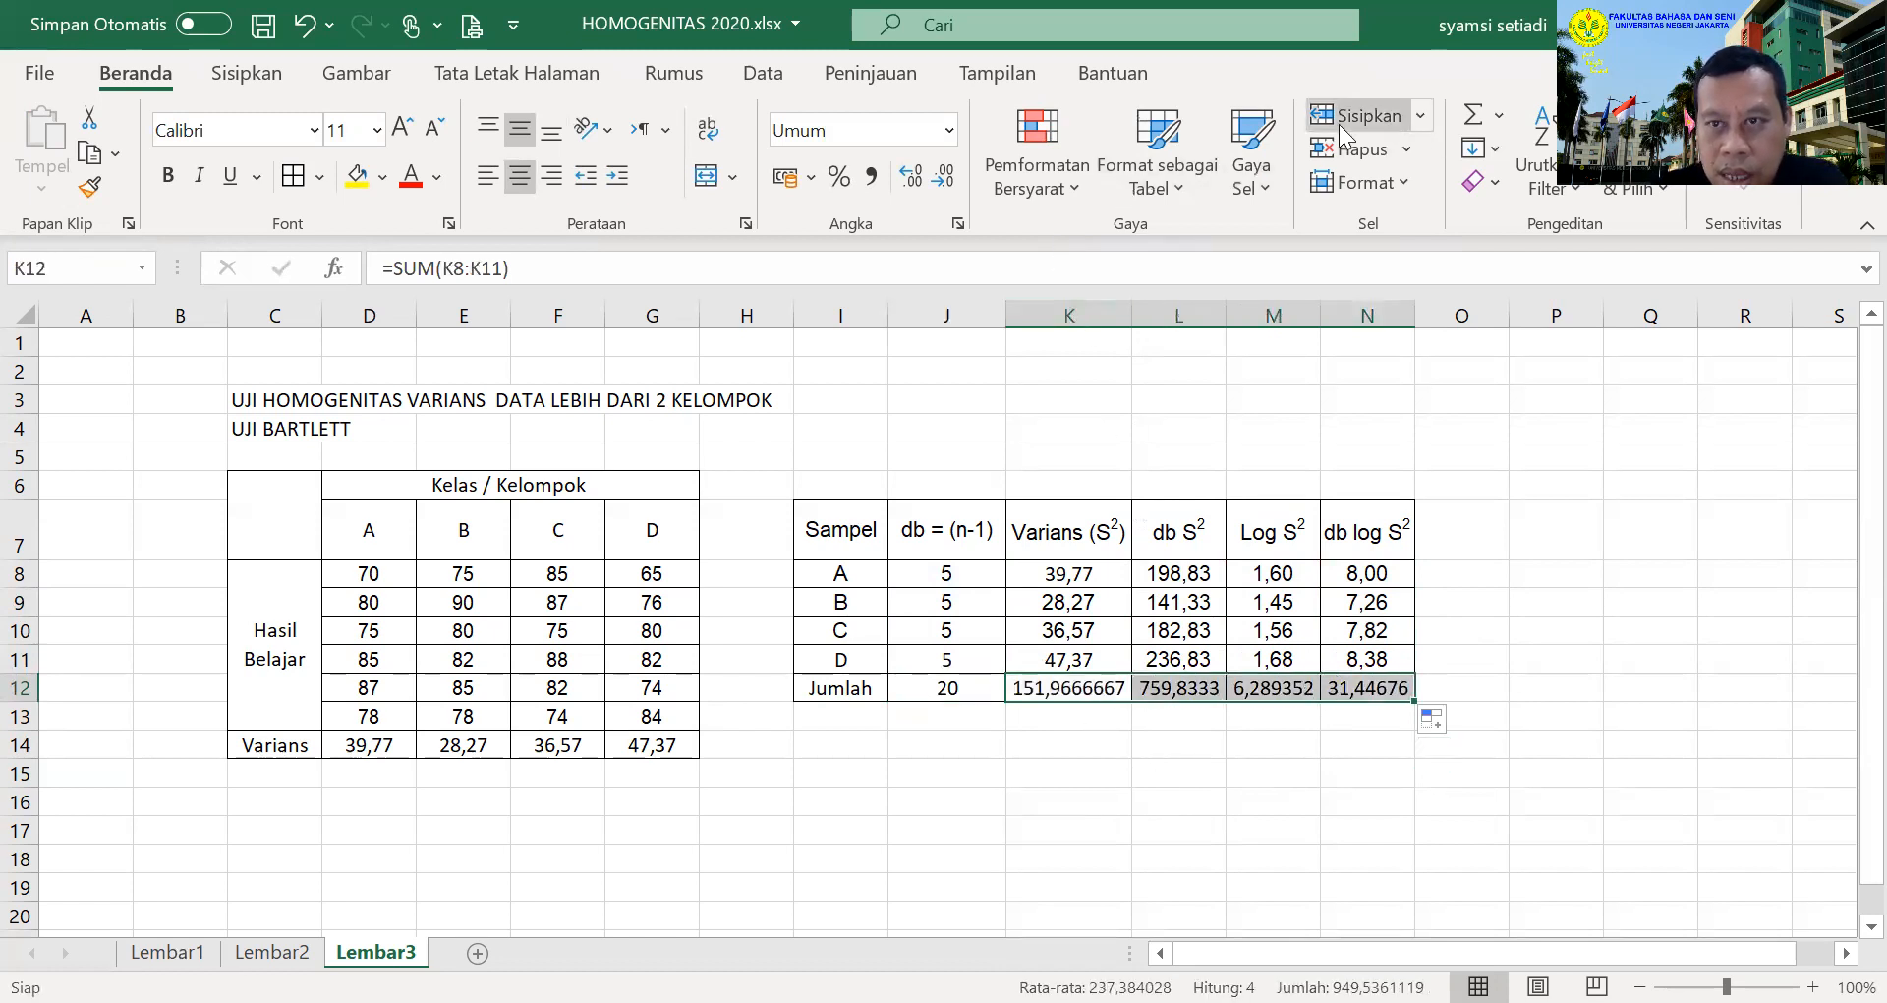
{"action": "left_click", "coordinate": [944, 179]}
{"action": "left_click", "coordinate": [944, 179]}
{"action": "left_click", "coordinate": [944, 180]}
{"action": "left_click", "coordinate": [944, 180]}
{"action": "left_click", "coordinate": [944, 180]}
{"action": "left_click", "coordinate": [1070, 776]}
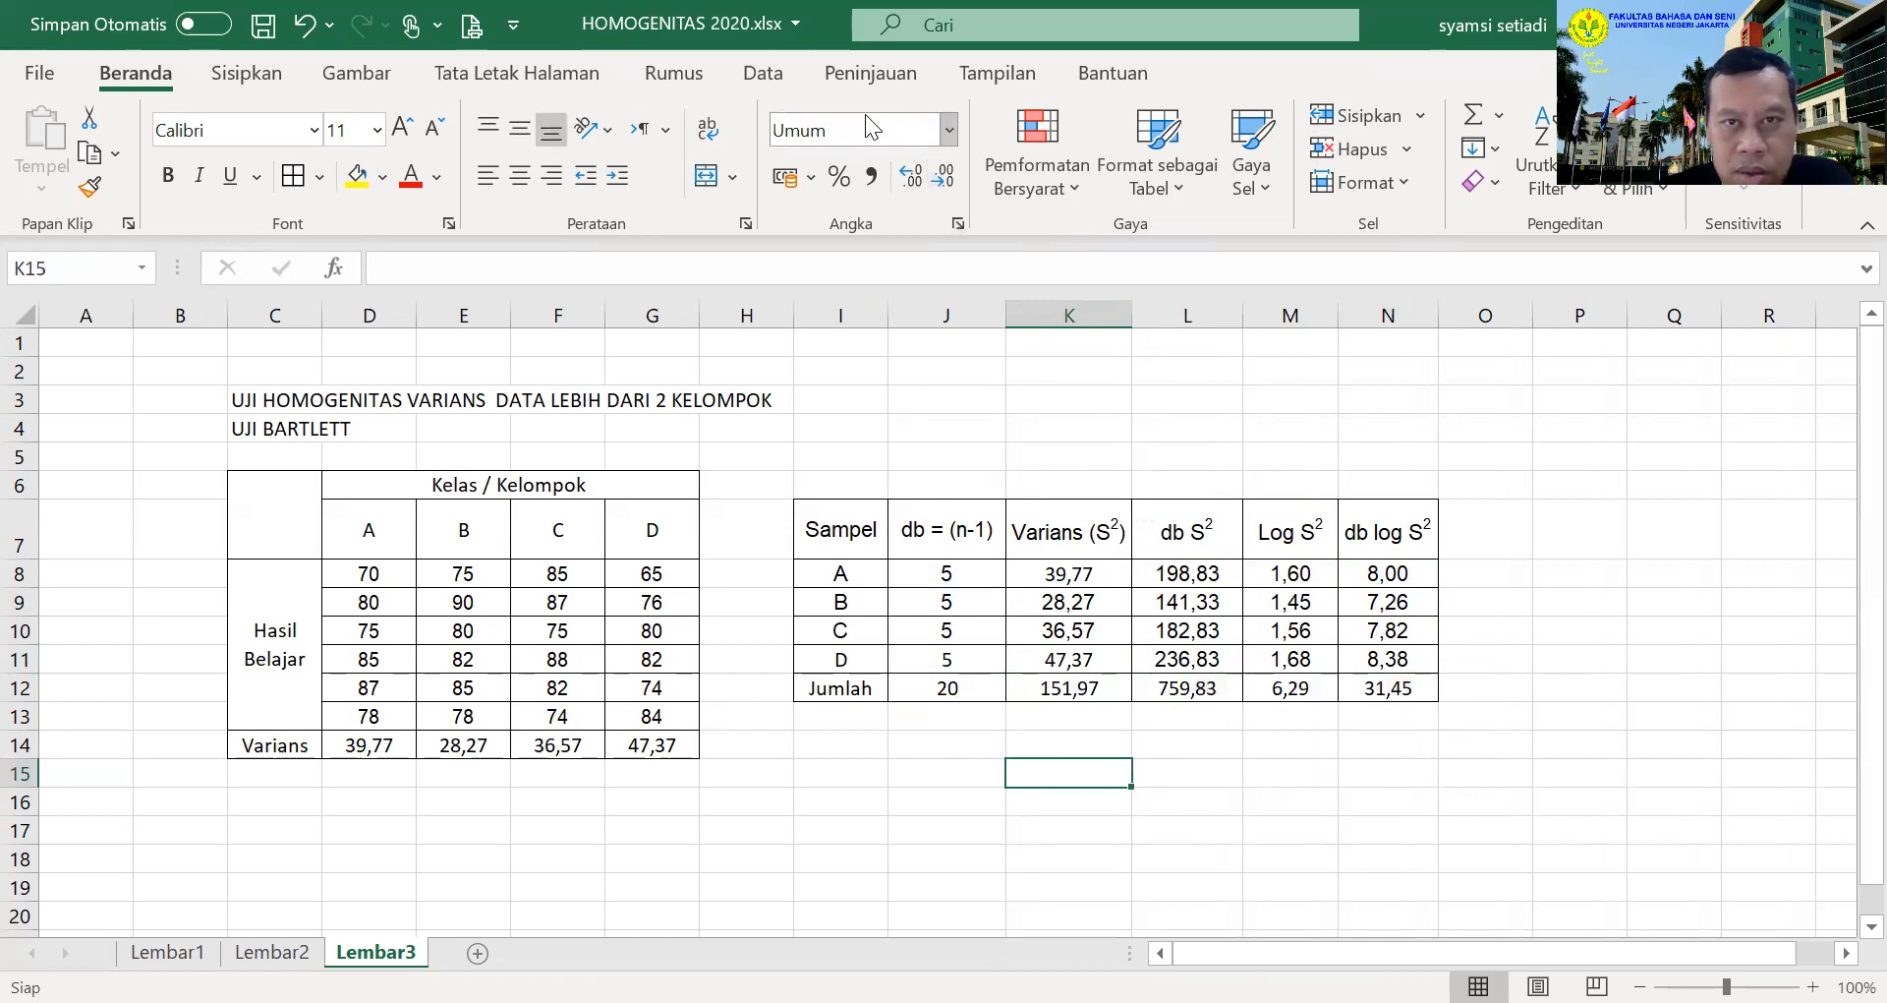
{"action": "left_click", "coordinate": [935, 55]}
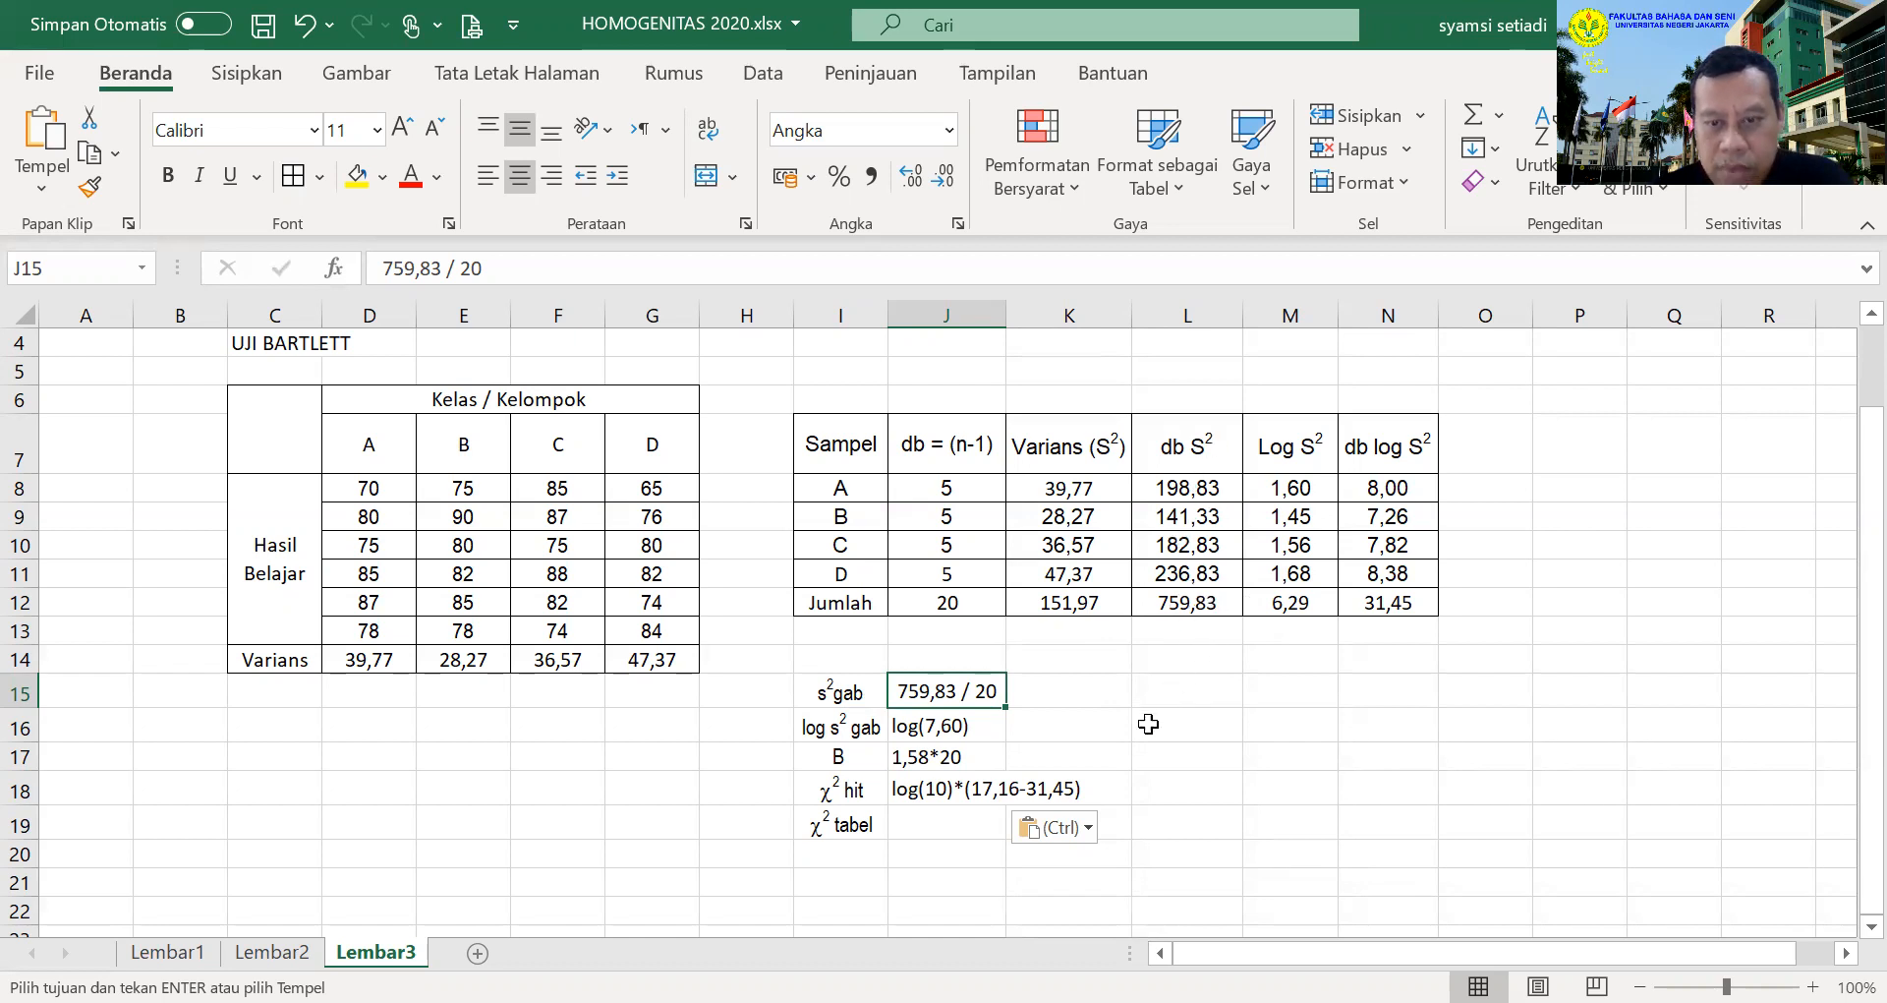
Calculate the pooled variance s² gab in L15 with =L12/J12
{"action": "left_click", "coordinate": [1150, 694]}
{"action": "key", "text": "Escape"}
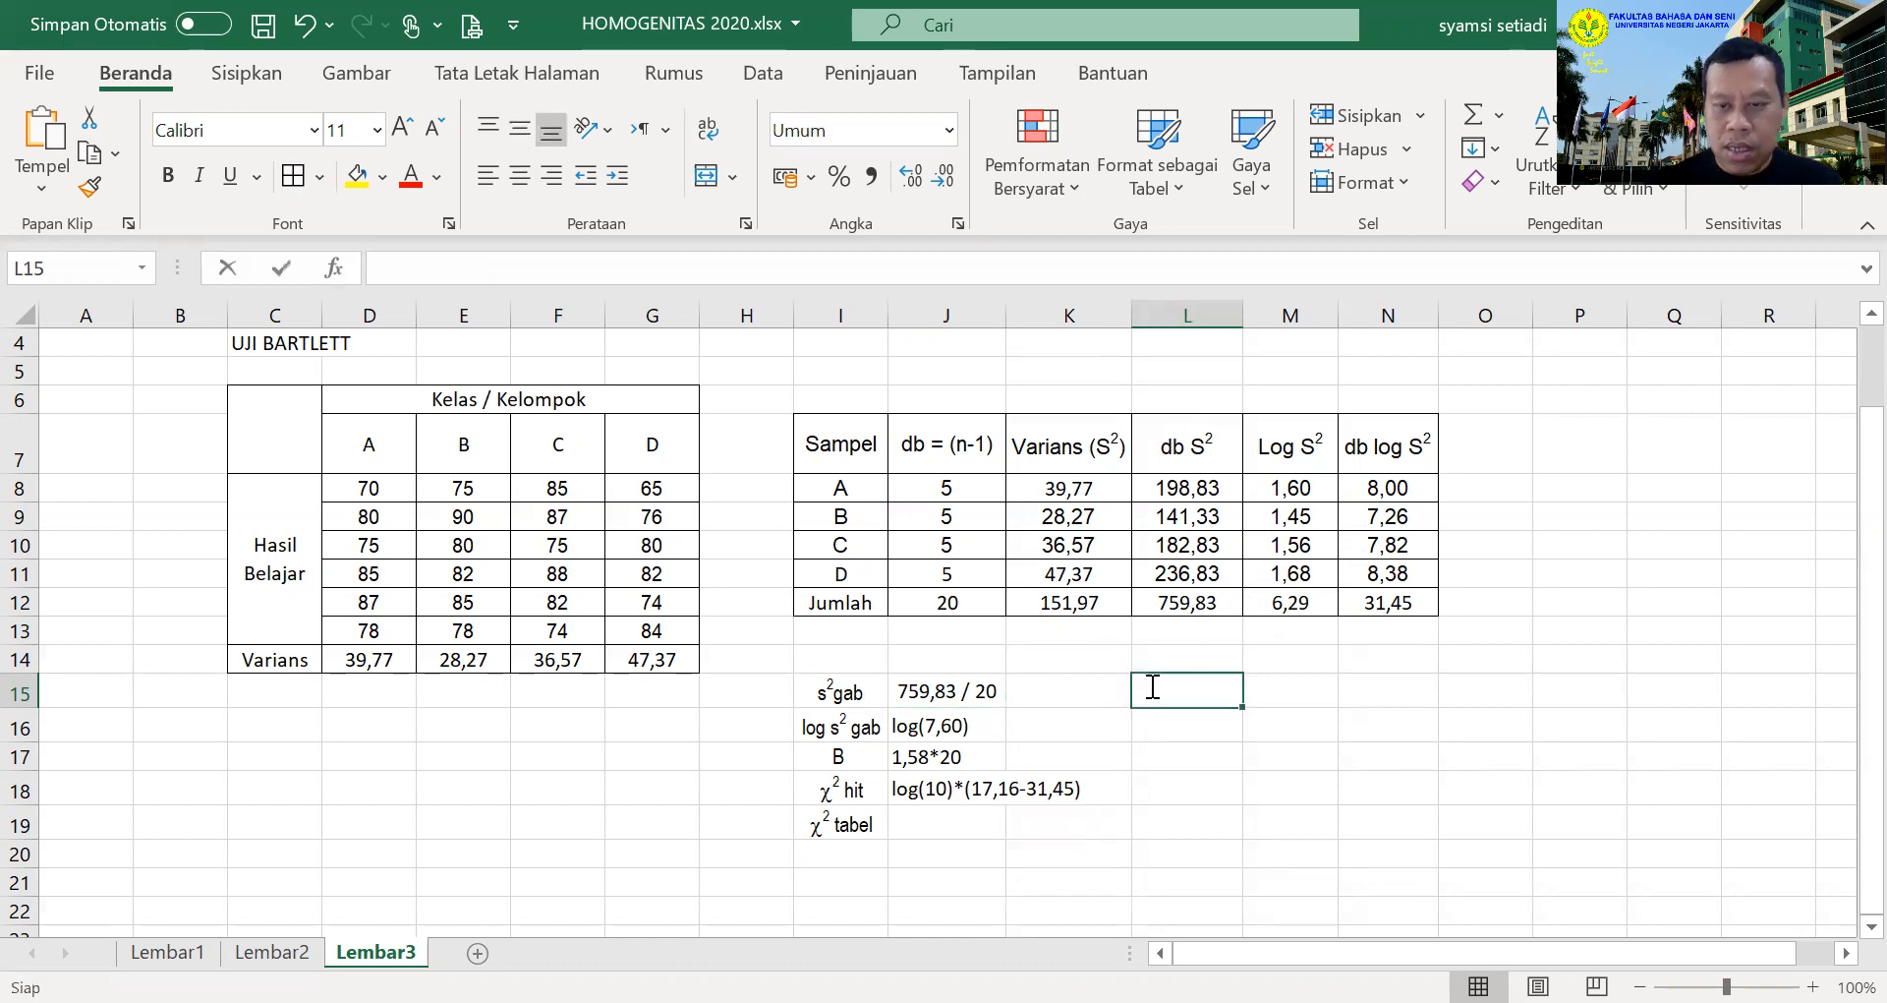
{"action": "type", "text": "="}
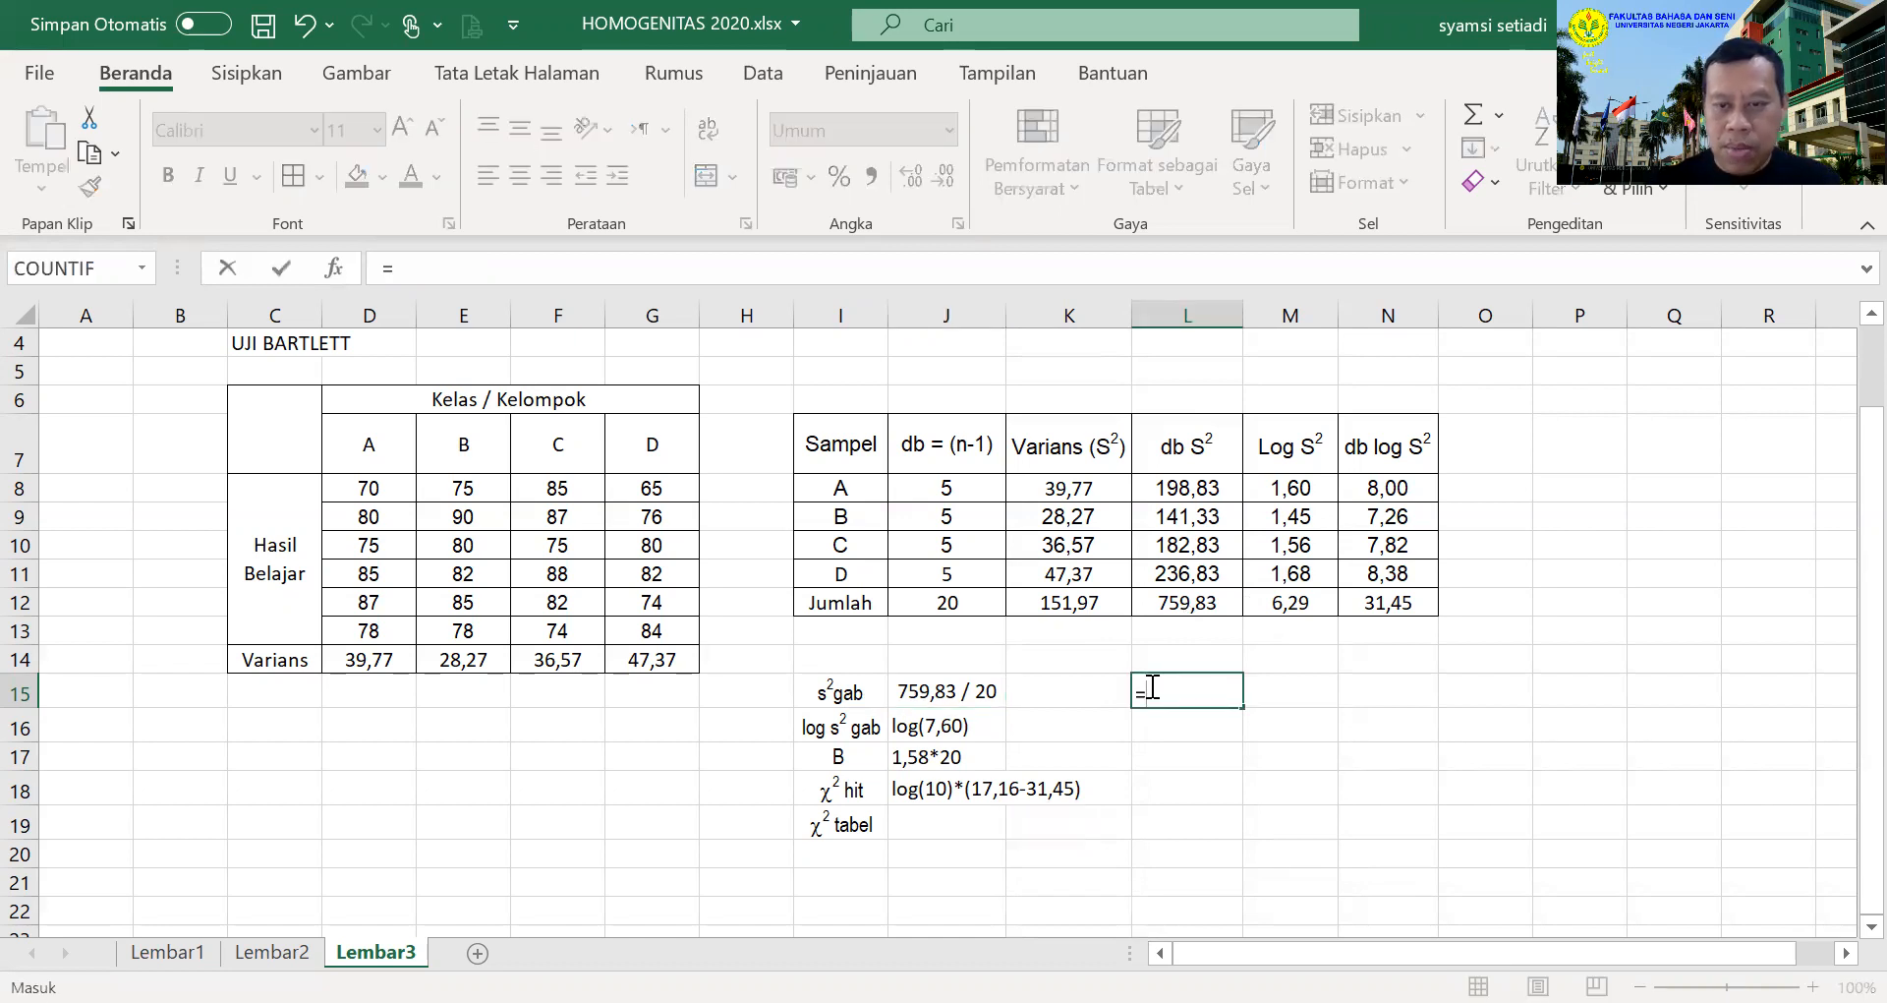
{"action": "left_click", "coordinate": [1203, 601]}
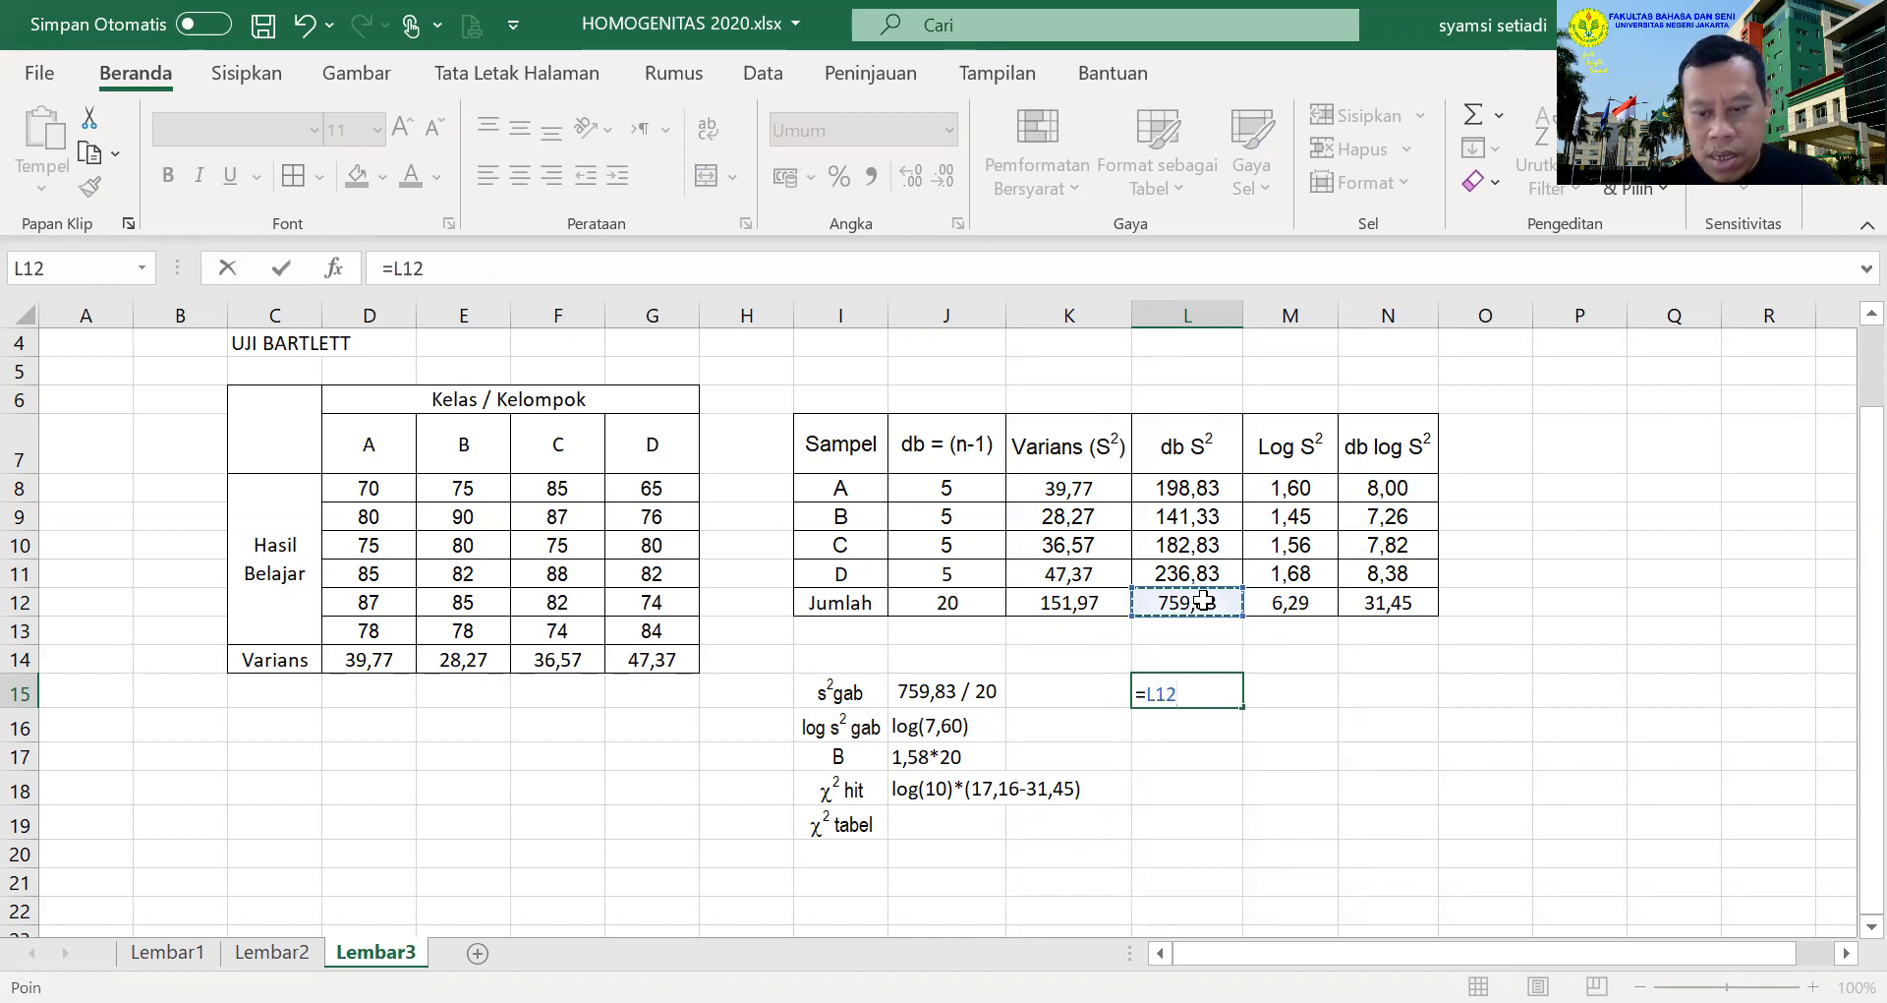
{"action": "type", "text": "/"}
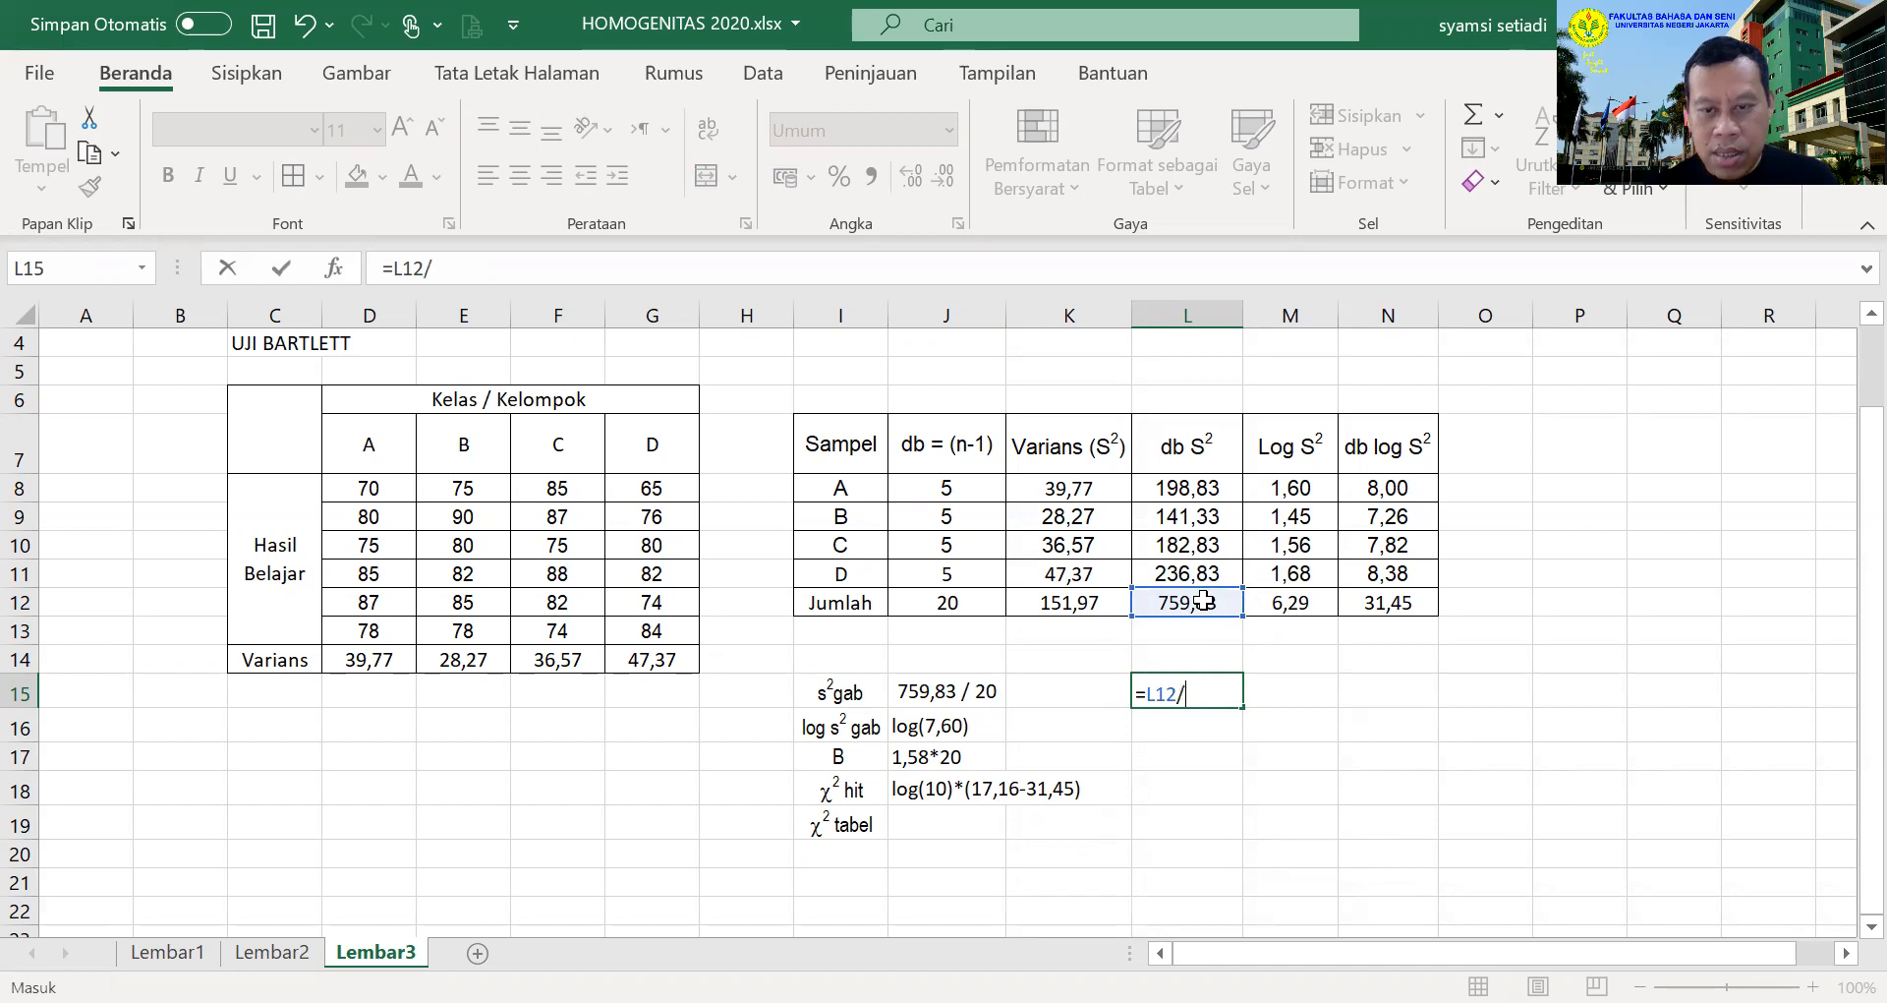
{"action": "left_click", "coordinate": [955, 605]}
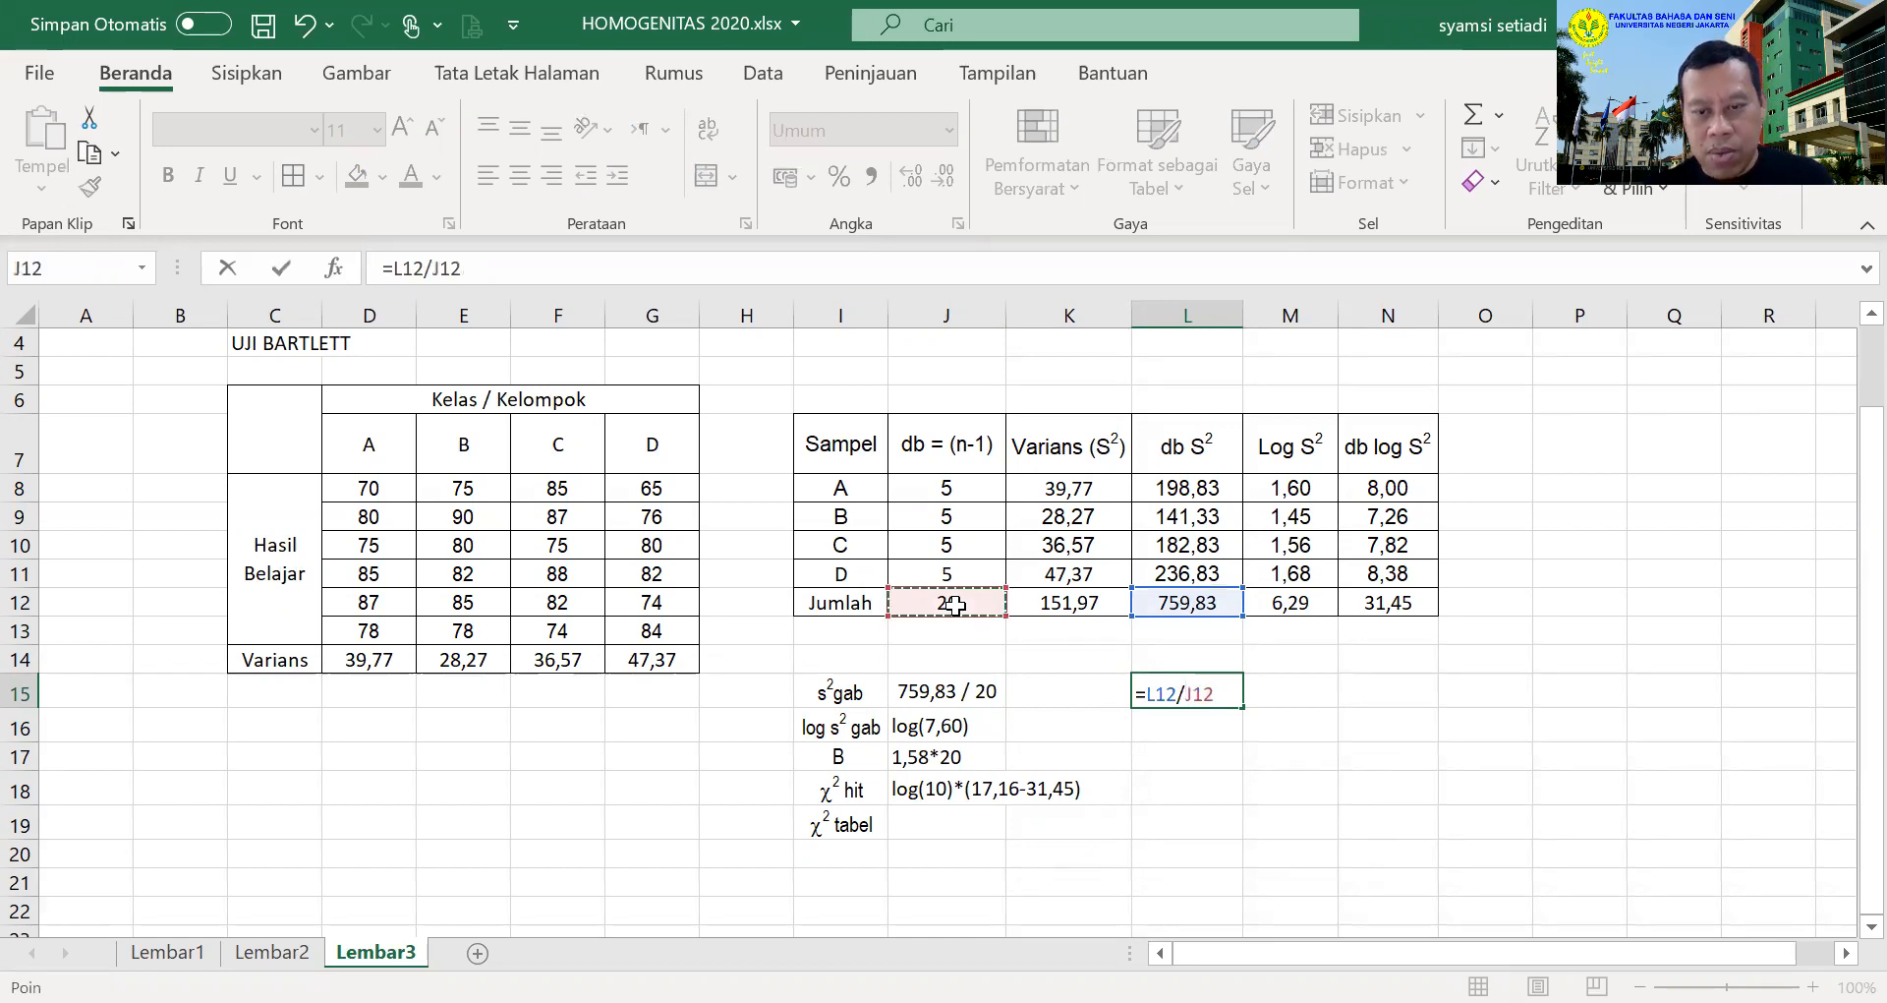
{"action": "key", "text": "Return"}
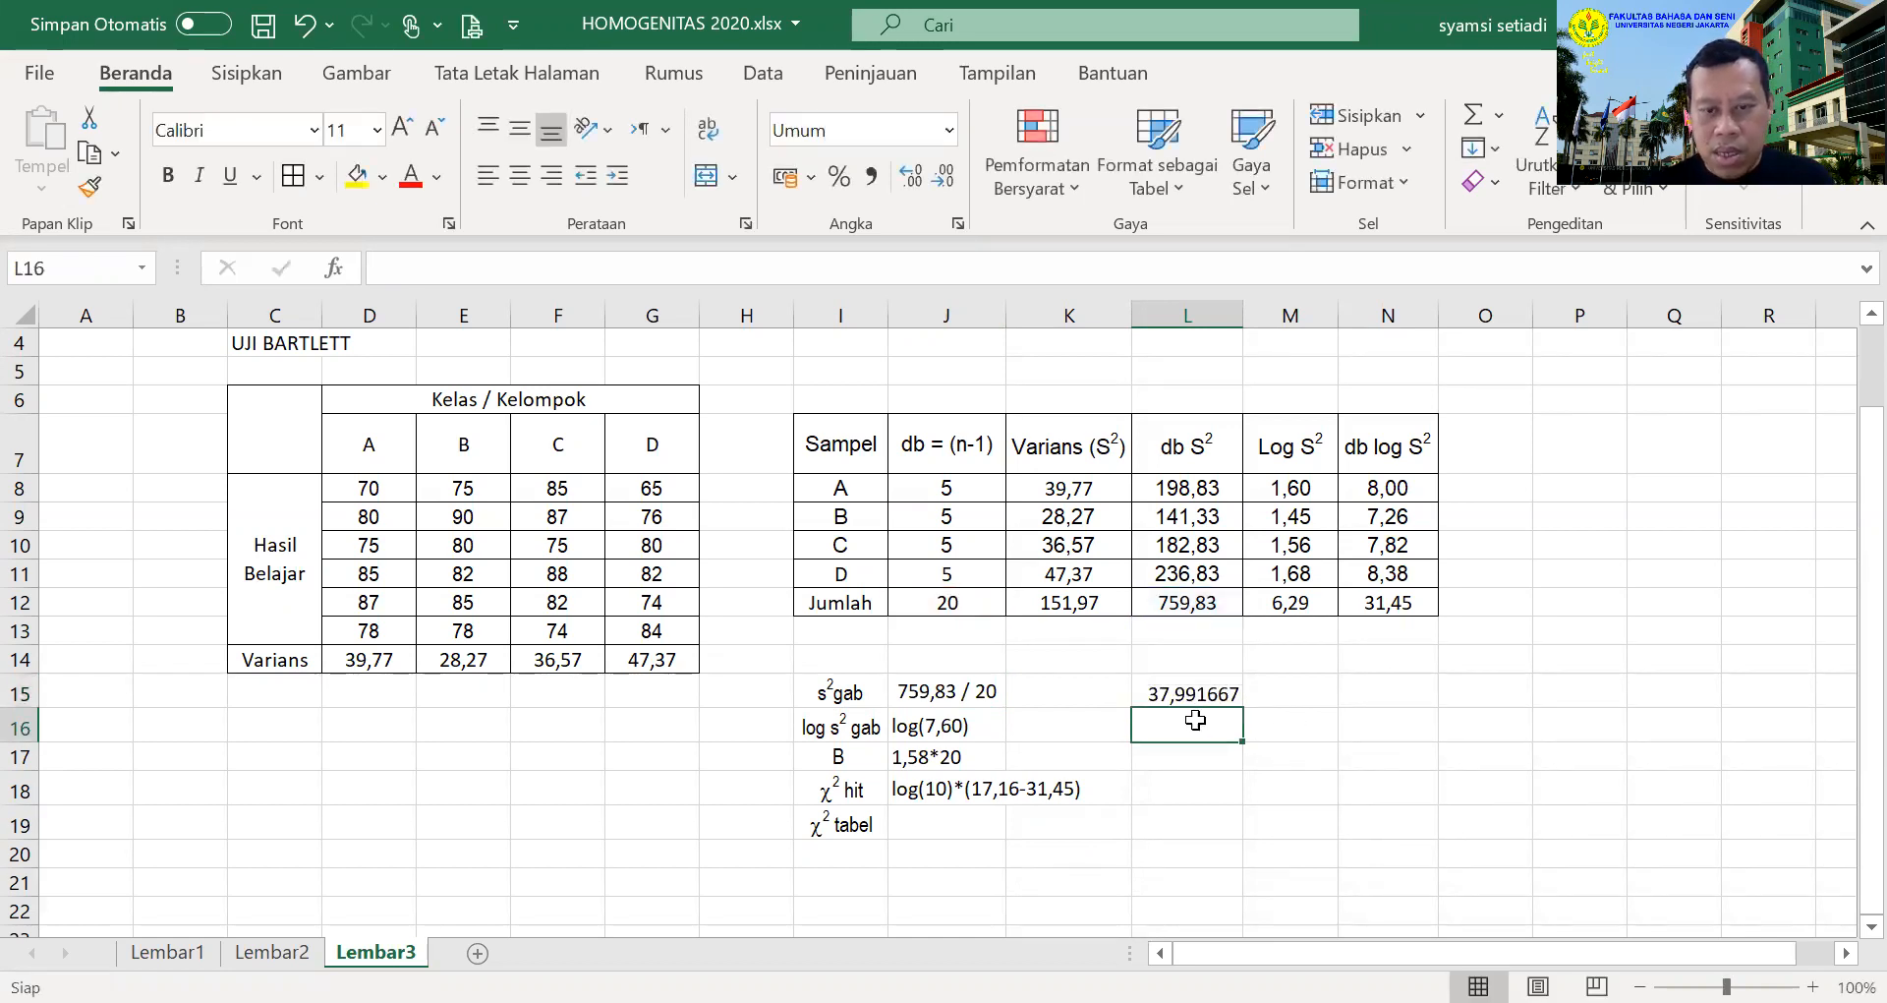
Format the s² gab result in L15 to two decimal places and centre it
{"action": "left_click", "coordinate": [1201, 694]}
{"action": "left_click", "coordinate": [936, 177]}
{"action": "left_click", "coordinate": [936, 177]}
{"action": "left_click", "coordinate": [935, 177]}
{"action": "left_click", "coordinate": [936, 177]}
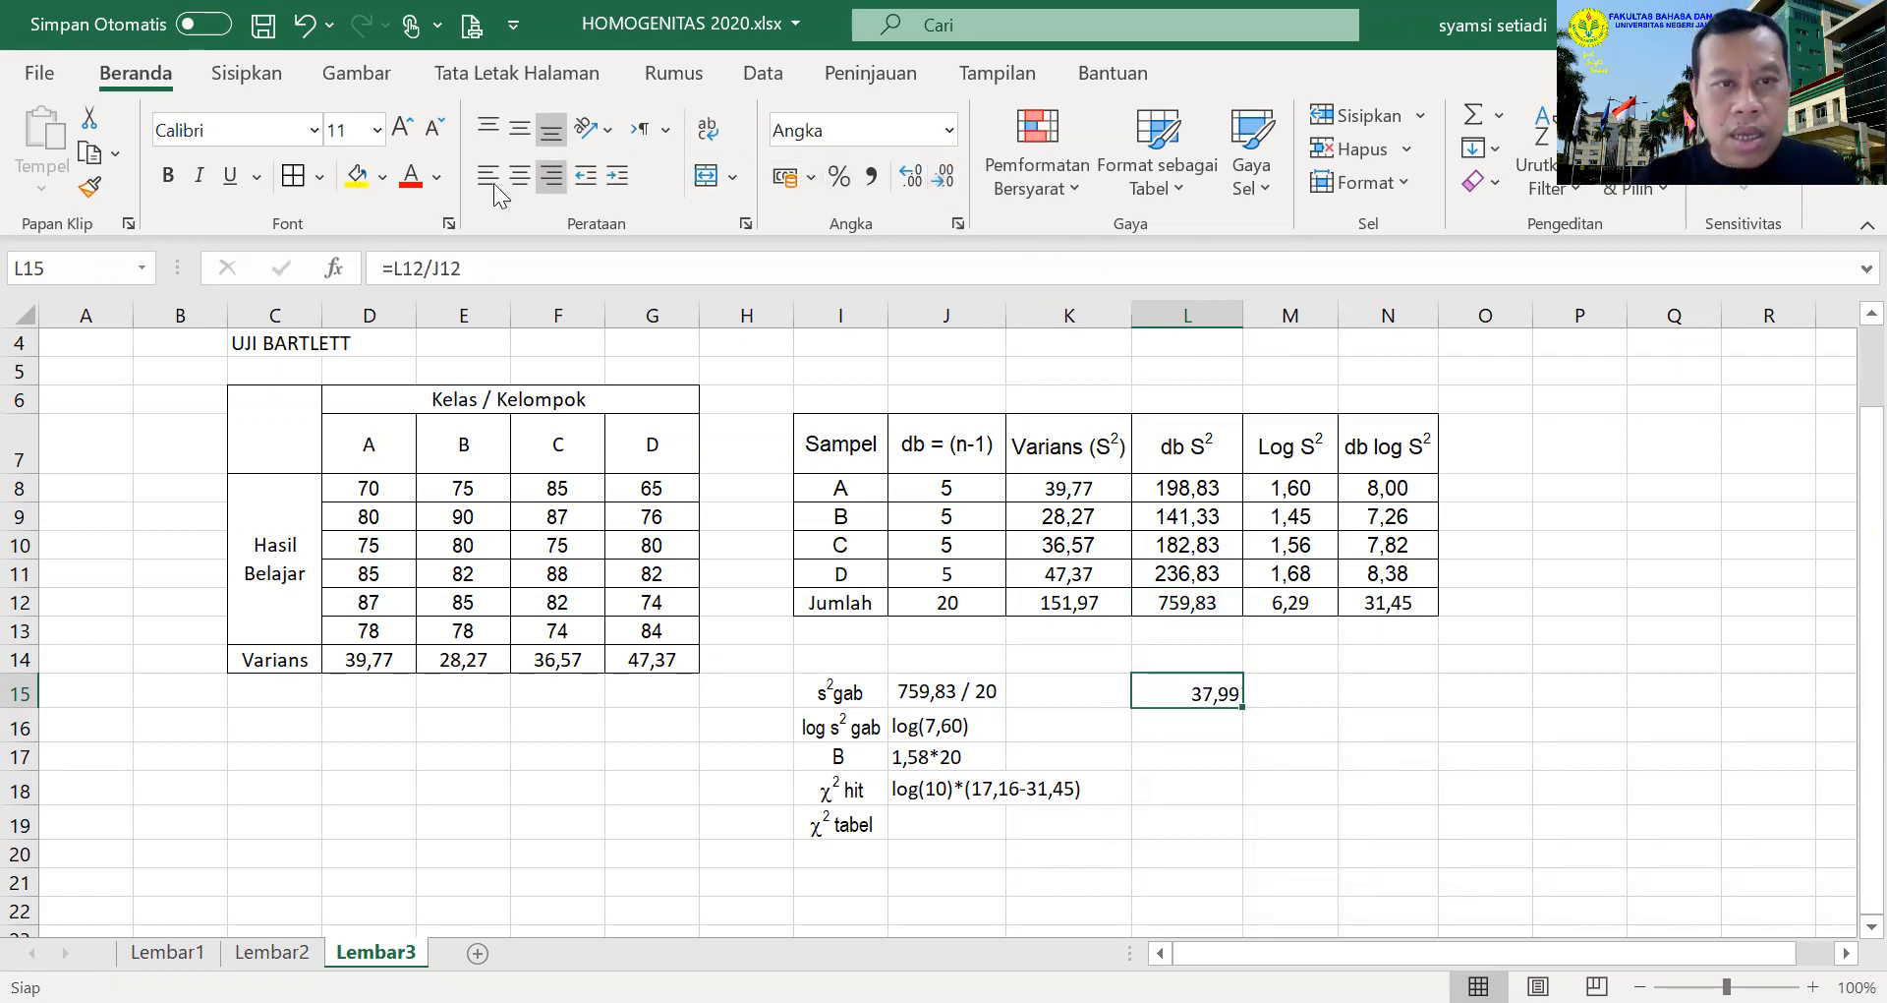
{"action": "left_click", "coordinate": [520, 175]}
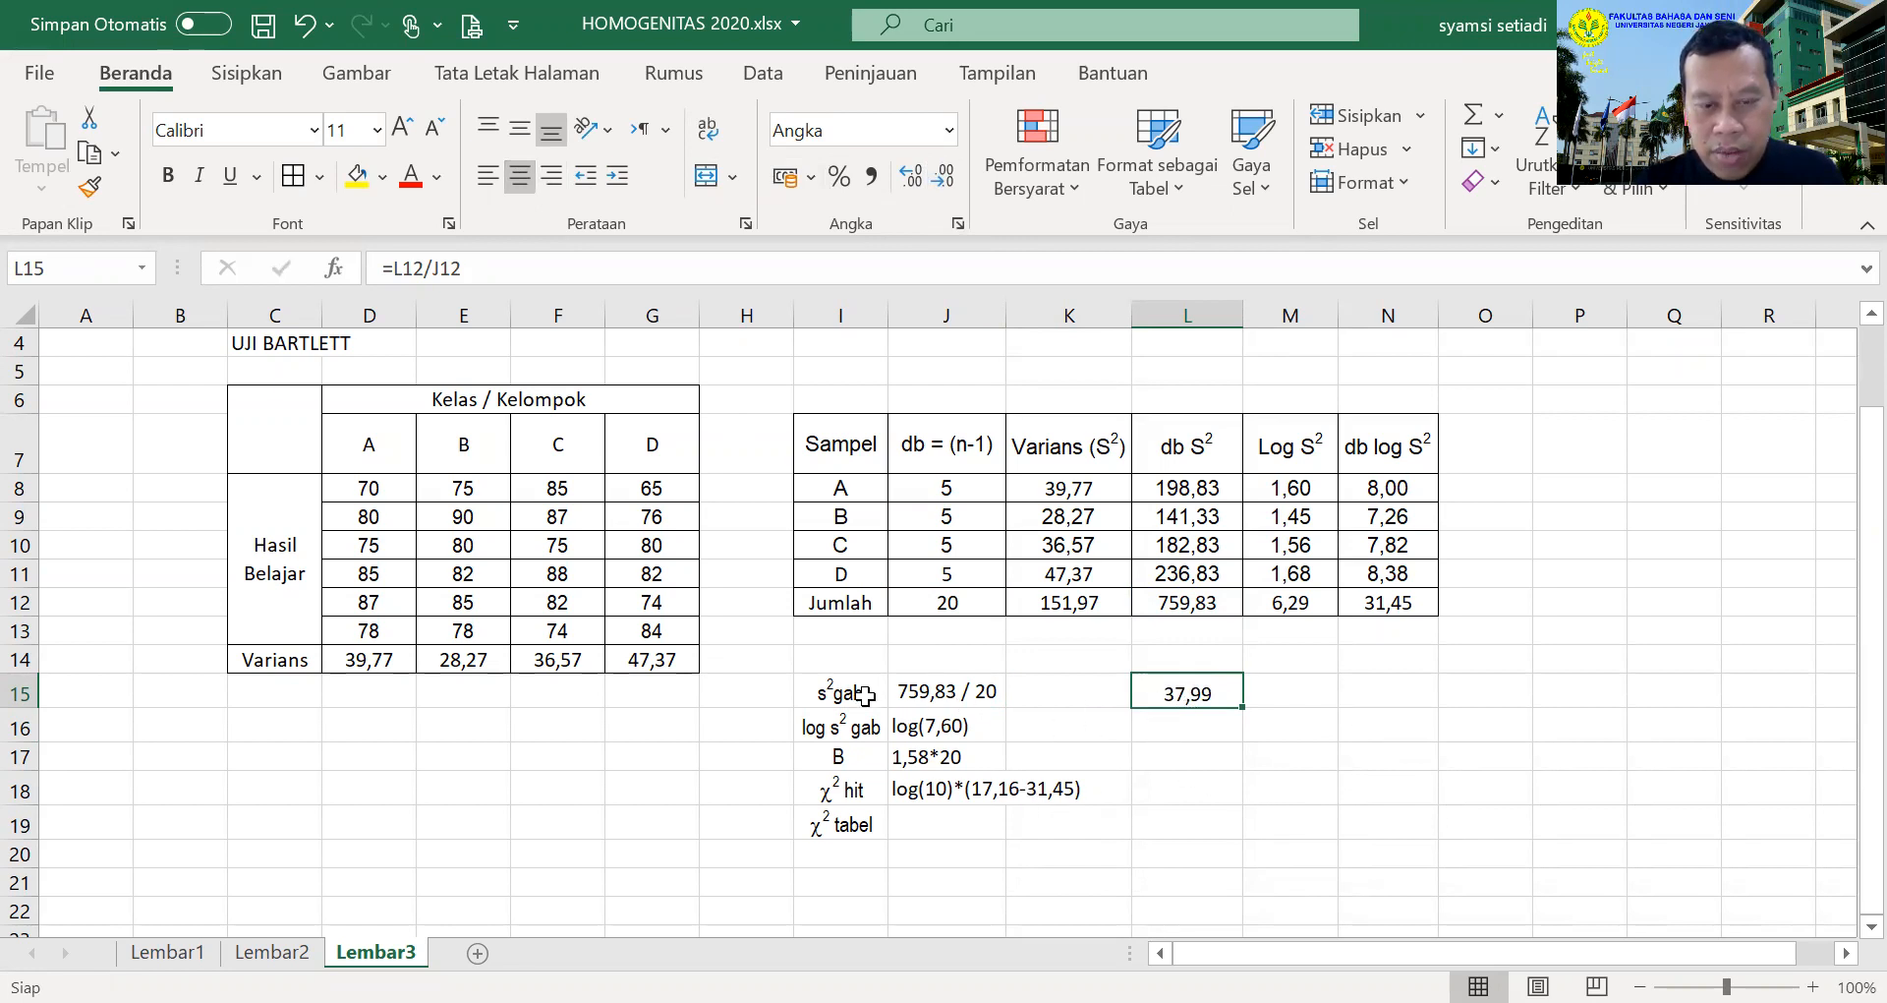
Calculate log s² gab in L16 with =LOG(L15)
{"action": "left_click", "coordinate": [1174, 728]}
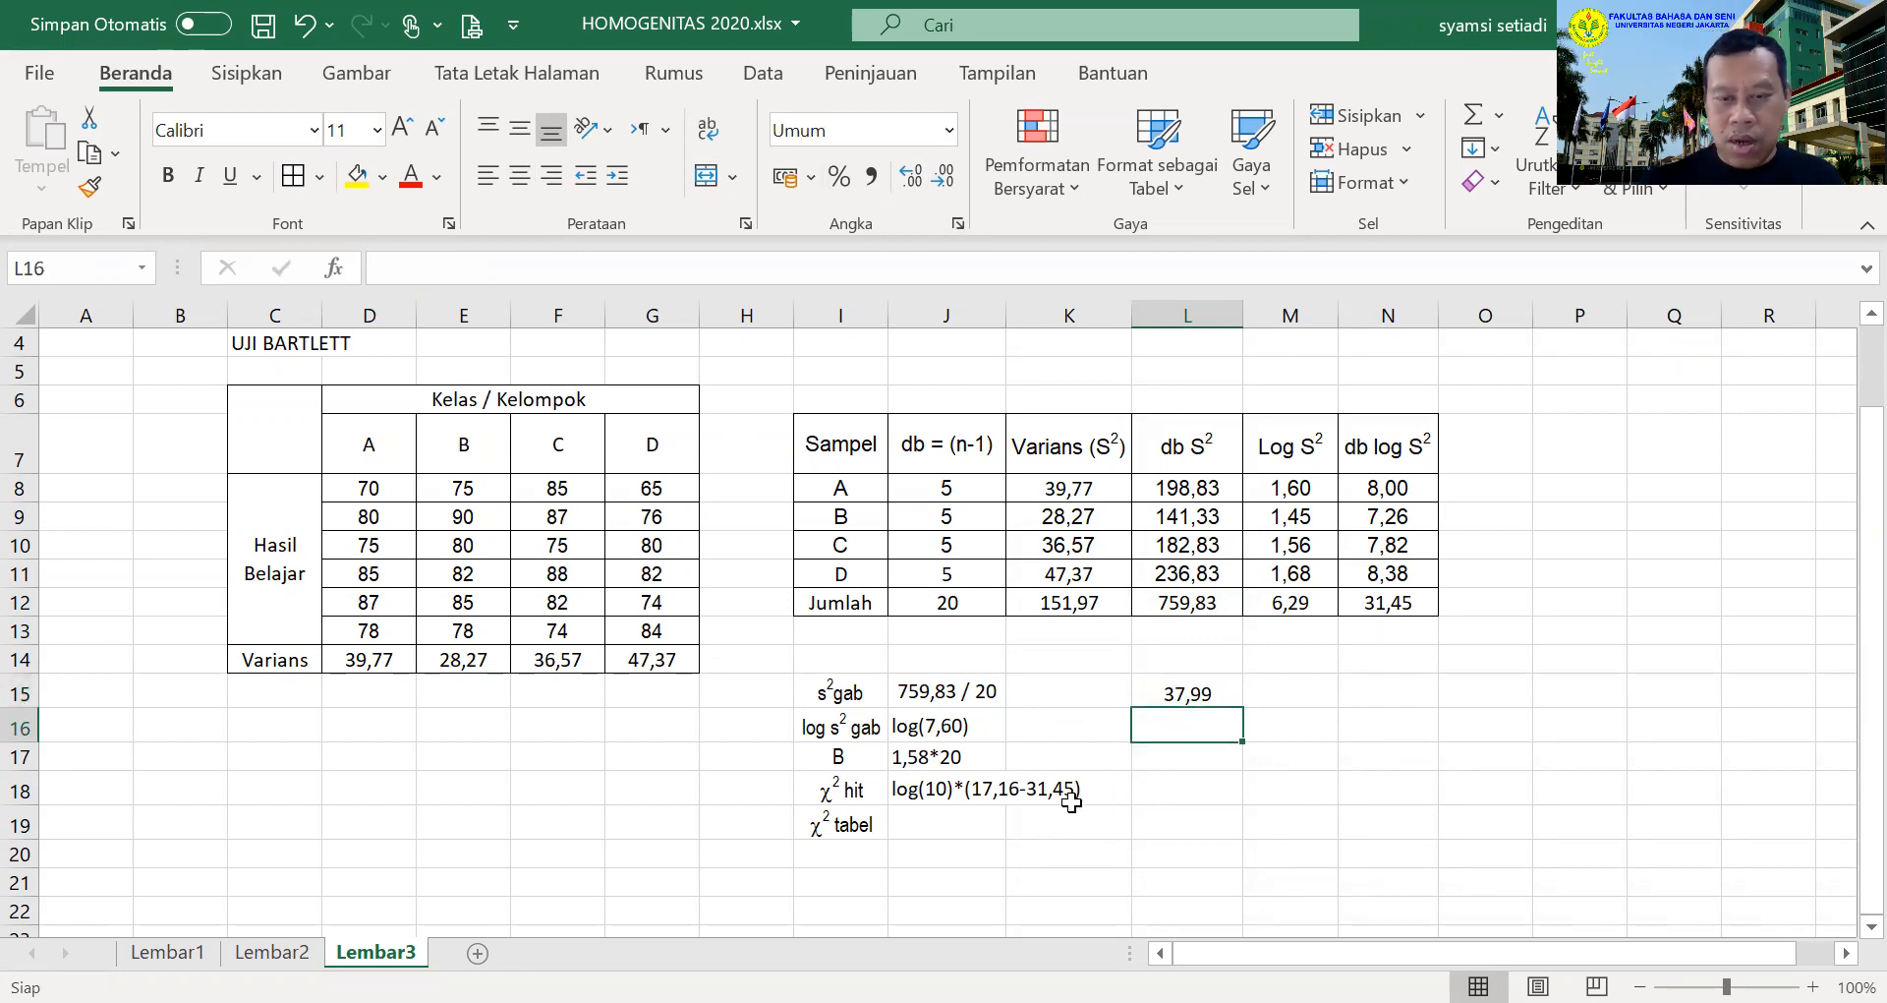
{"action": "type", "text": "="}
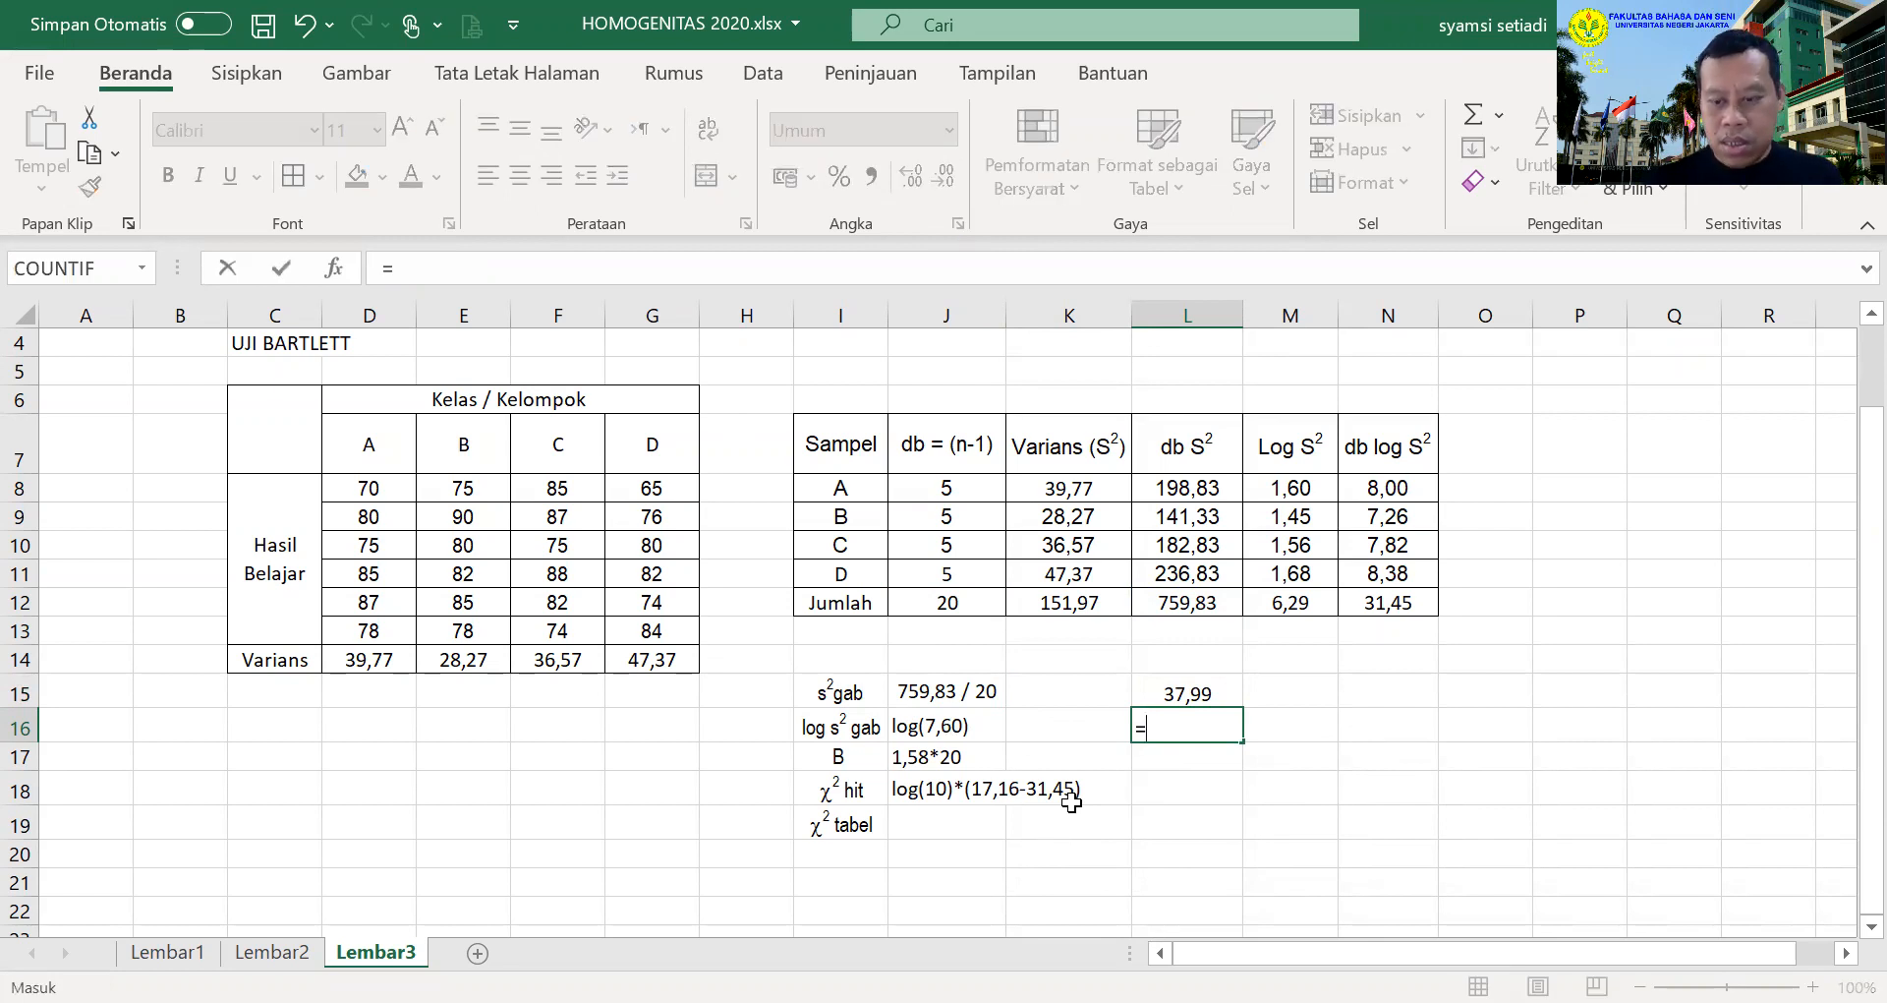
{"action": "type", "text": "L"}
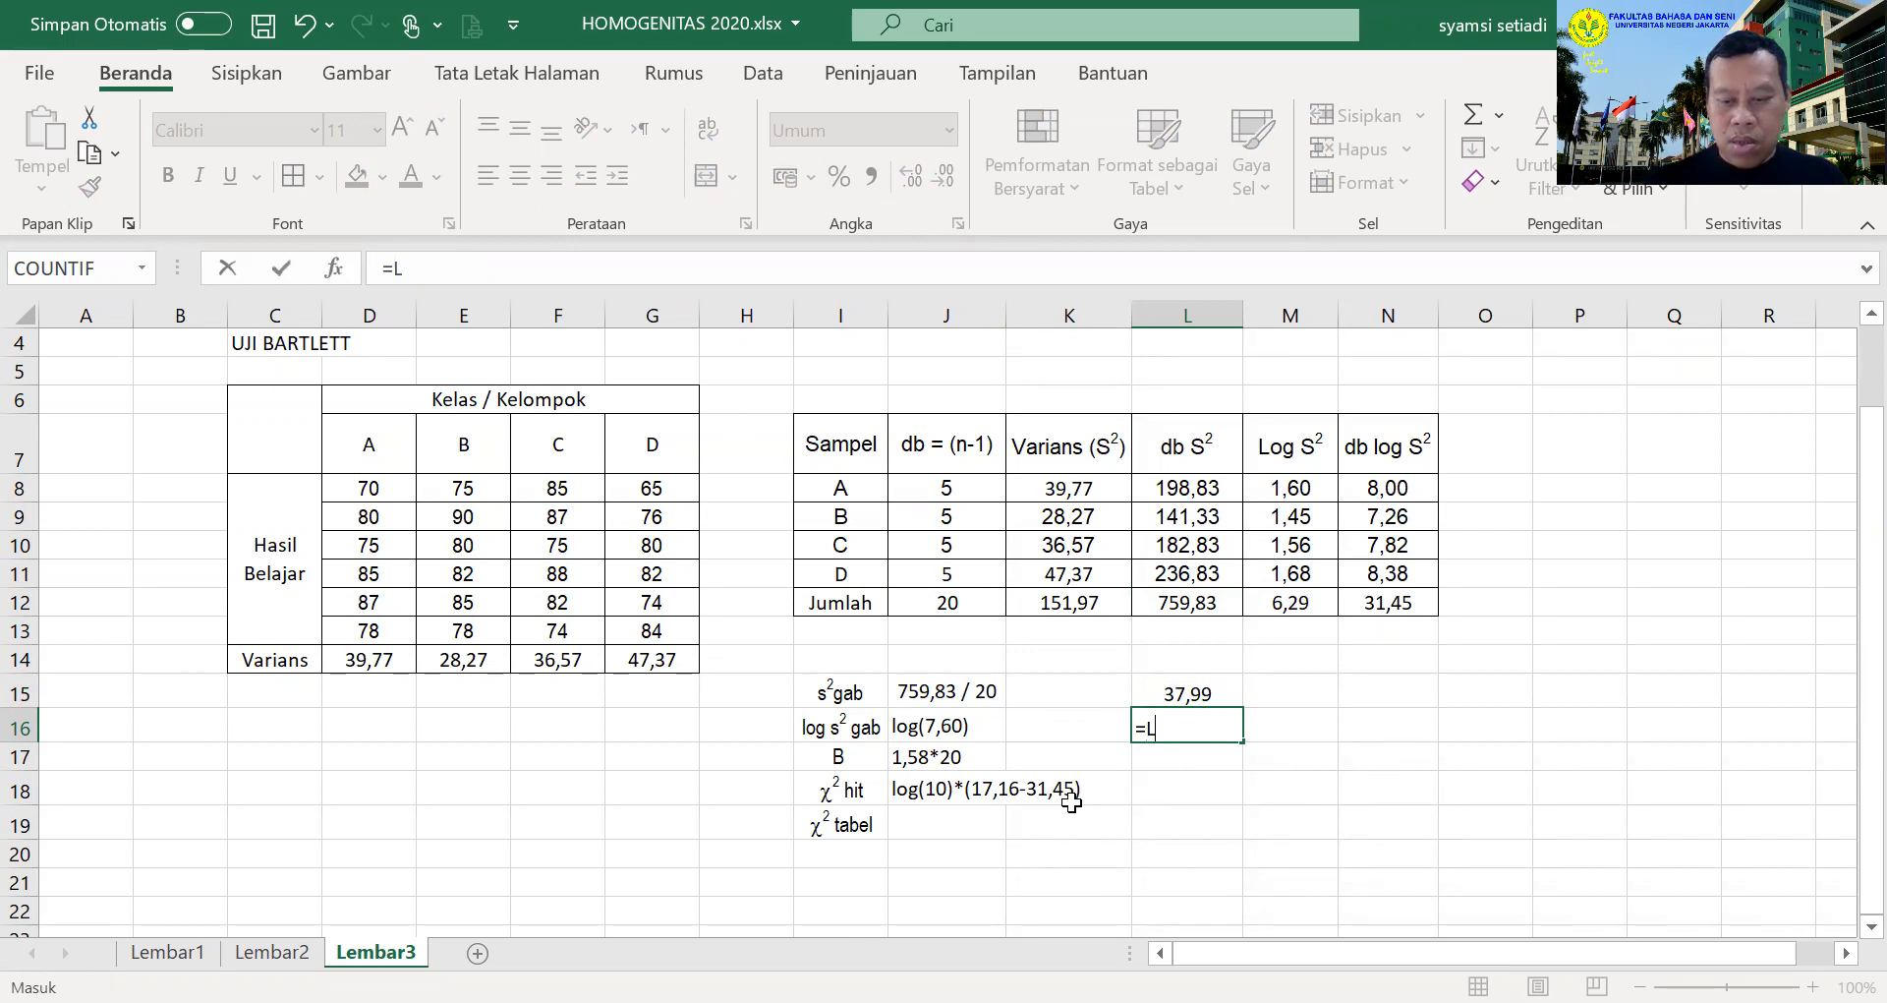
{"action": "type", "text": "OG("}
{"action": "left_click", "coordinate": [1215, 693]}
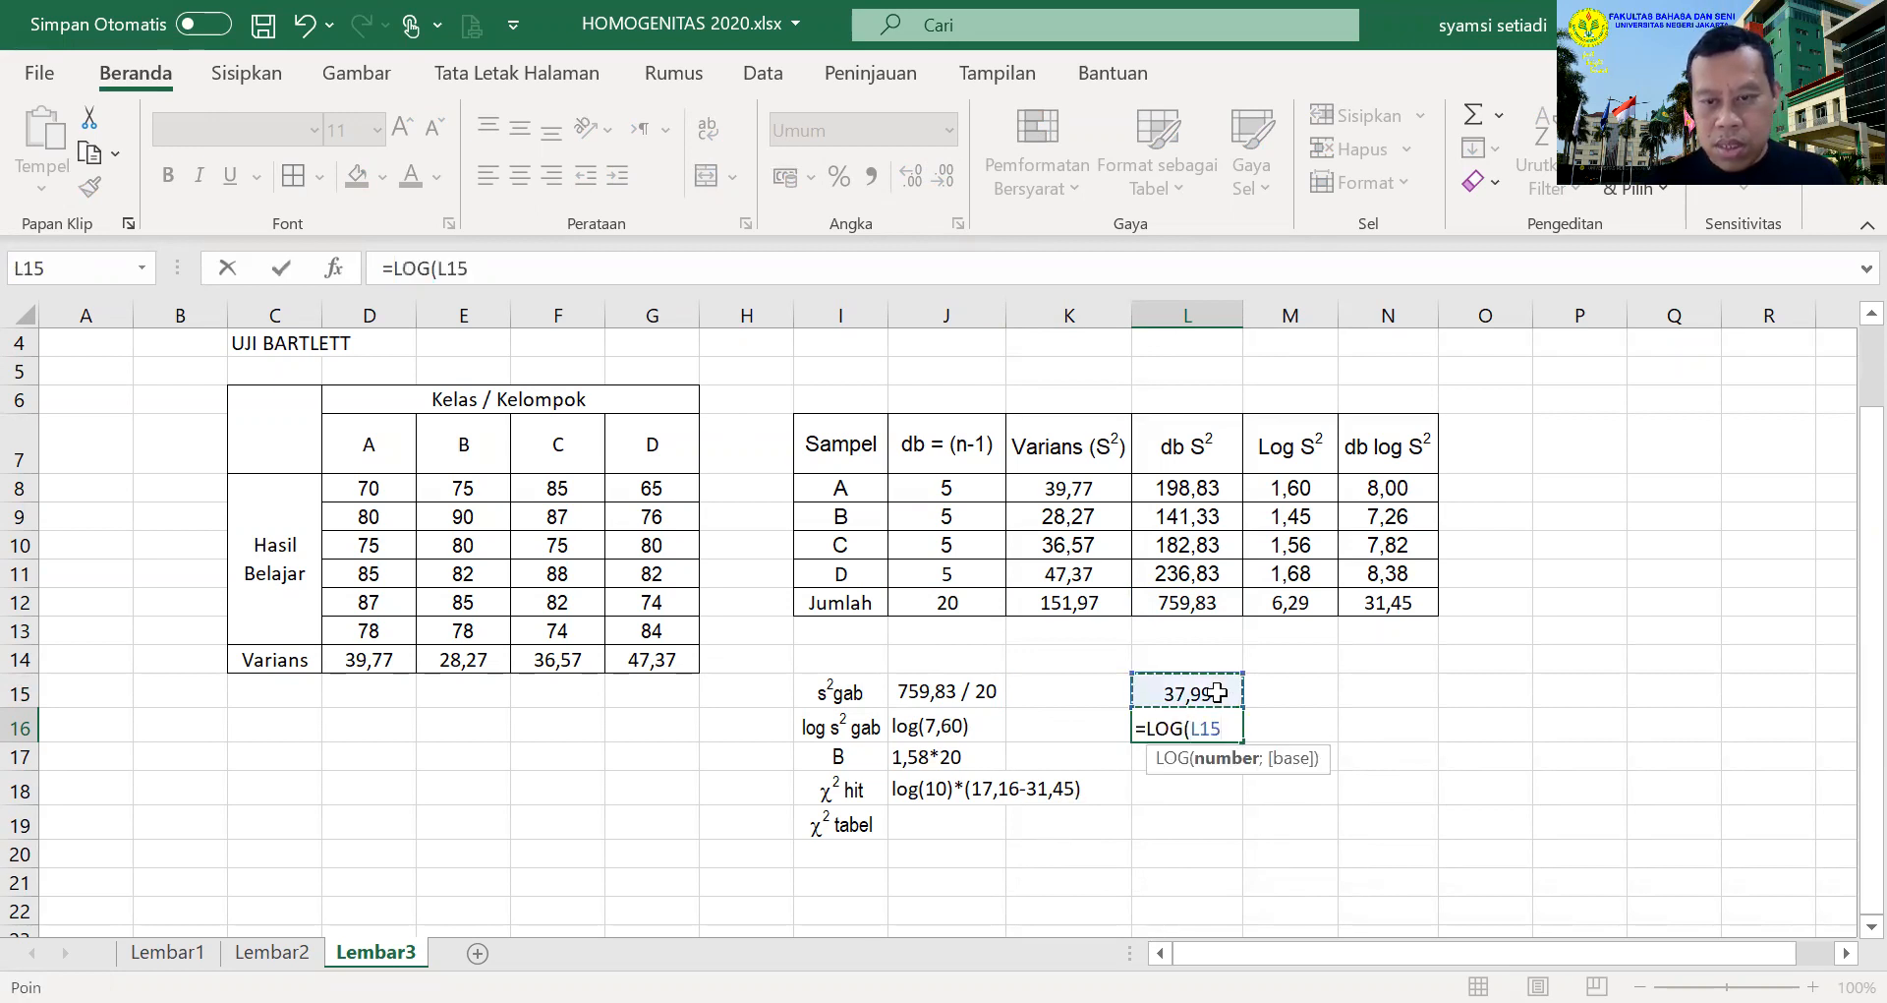
{"action": "type", "text": ")"}
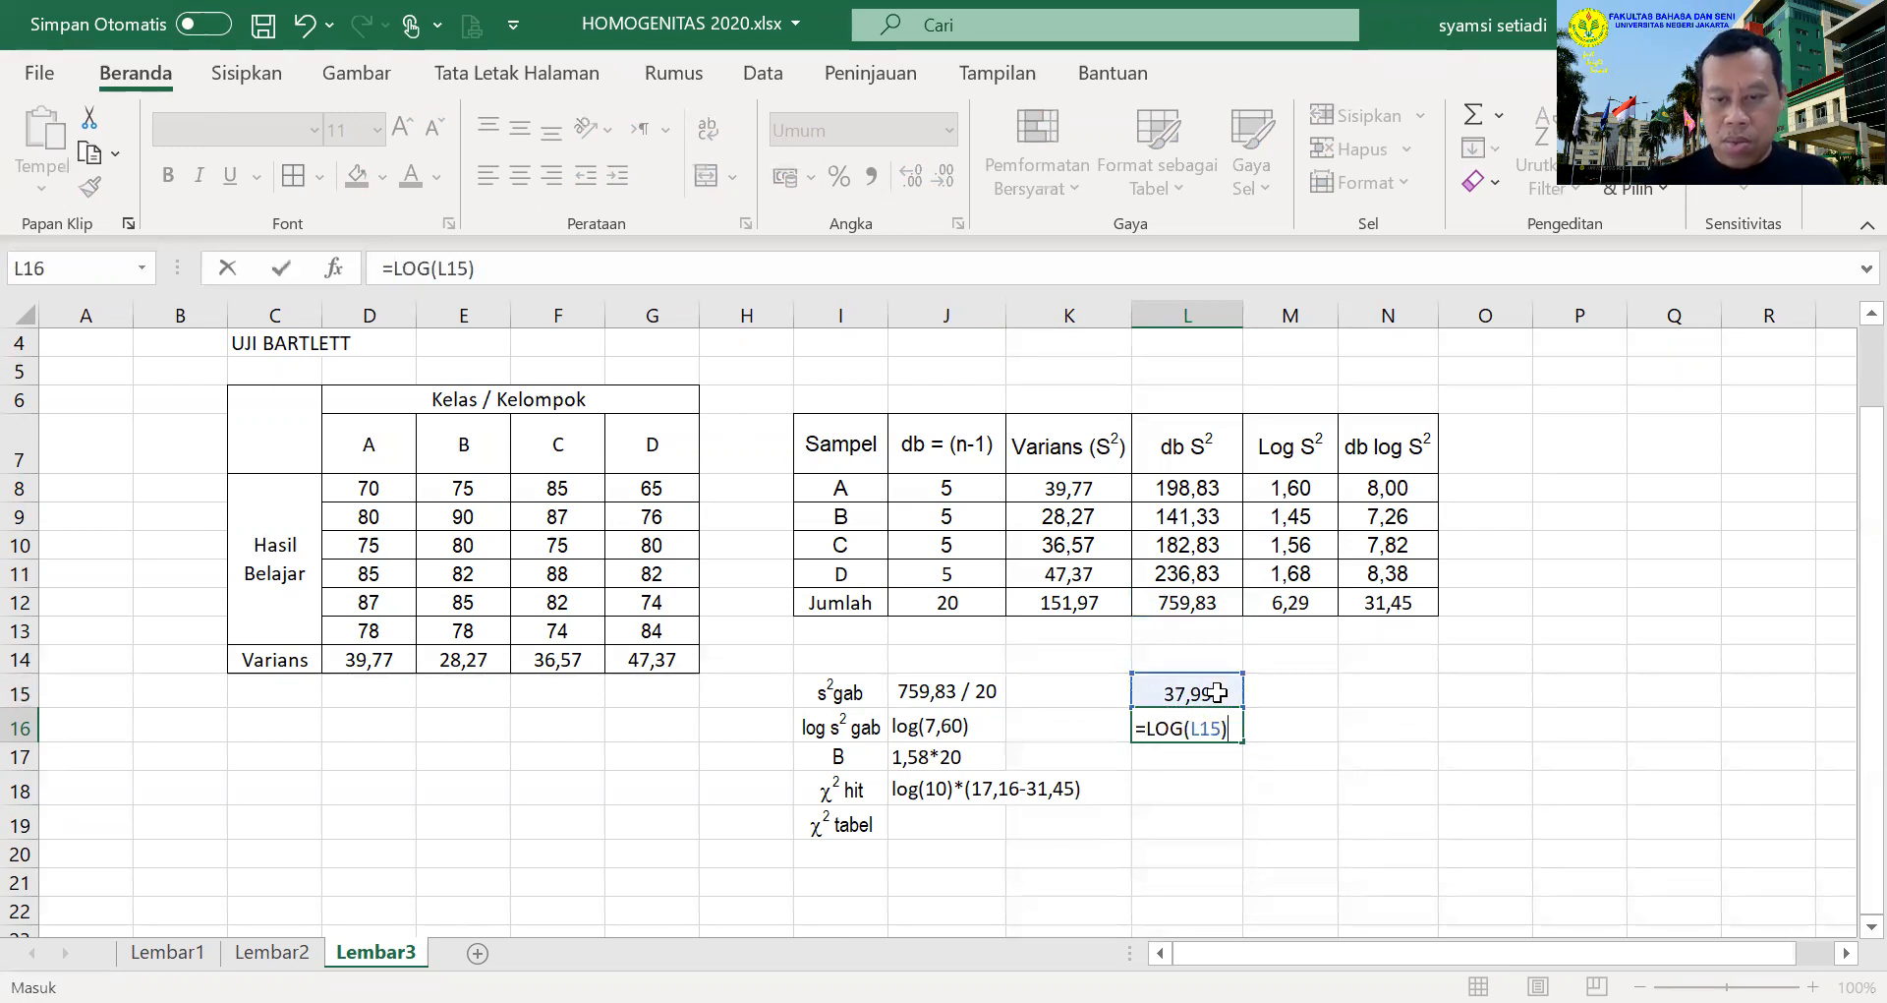
{"action": "key", "text": "Return"}
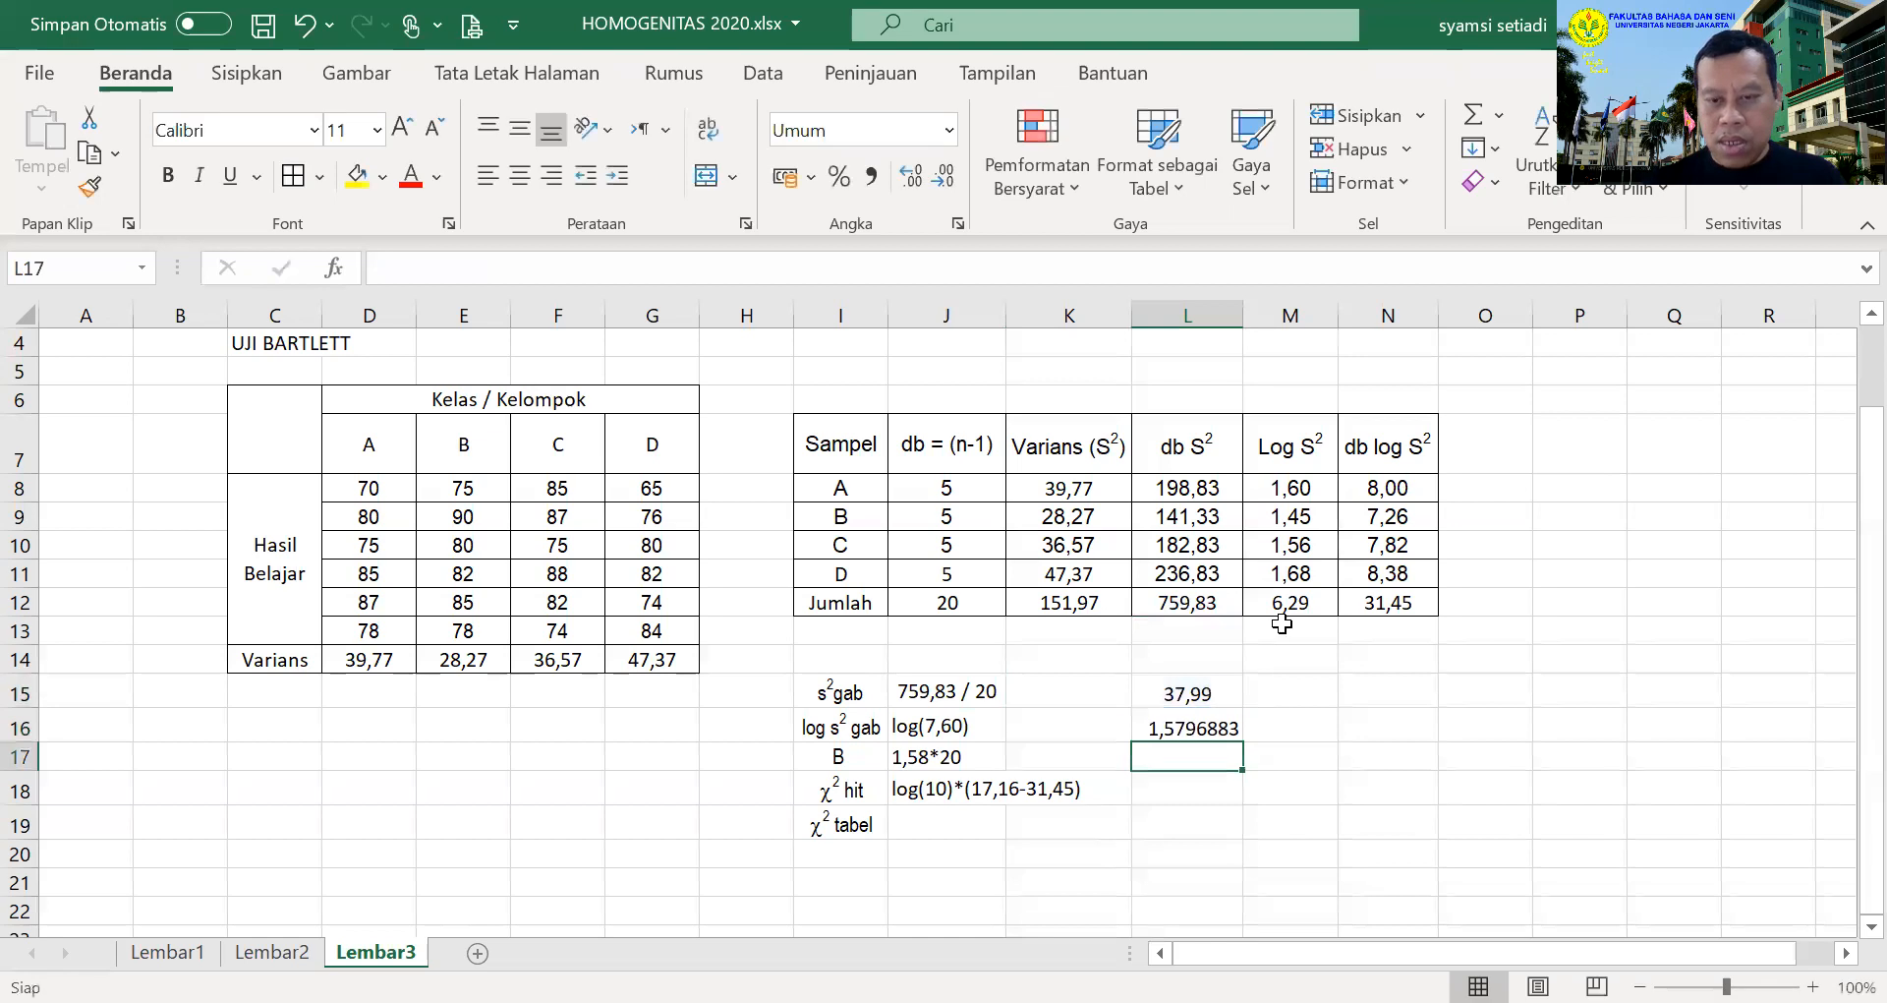
Format the log s² gab result in L16 to two decimal places and centre it
{"action": "left_click", "coordinate": [1216, 726]}
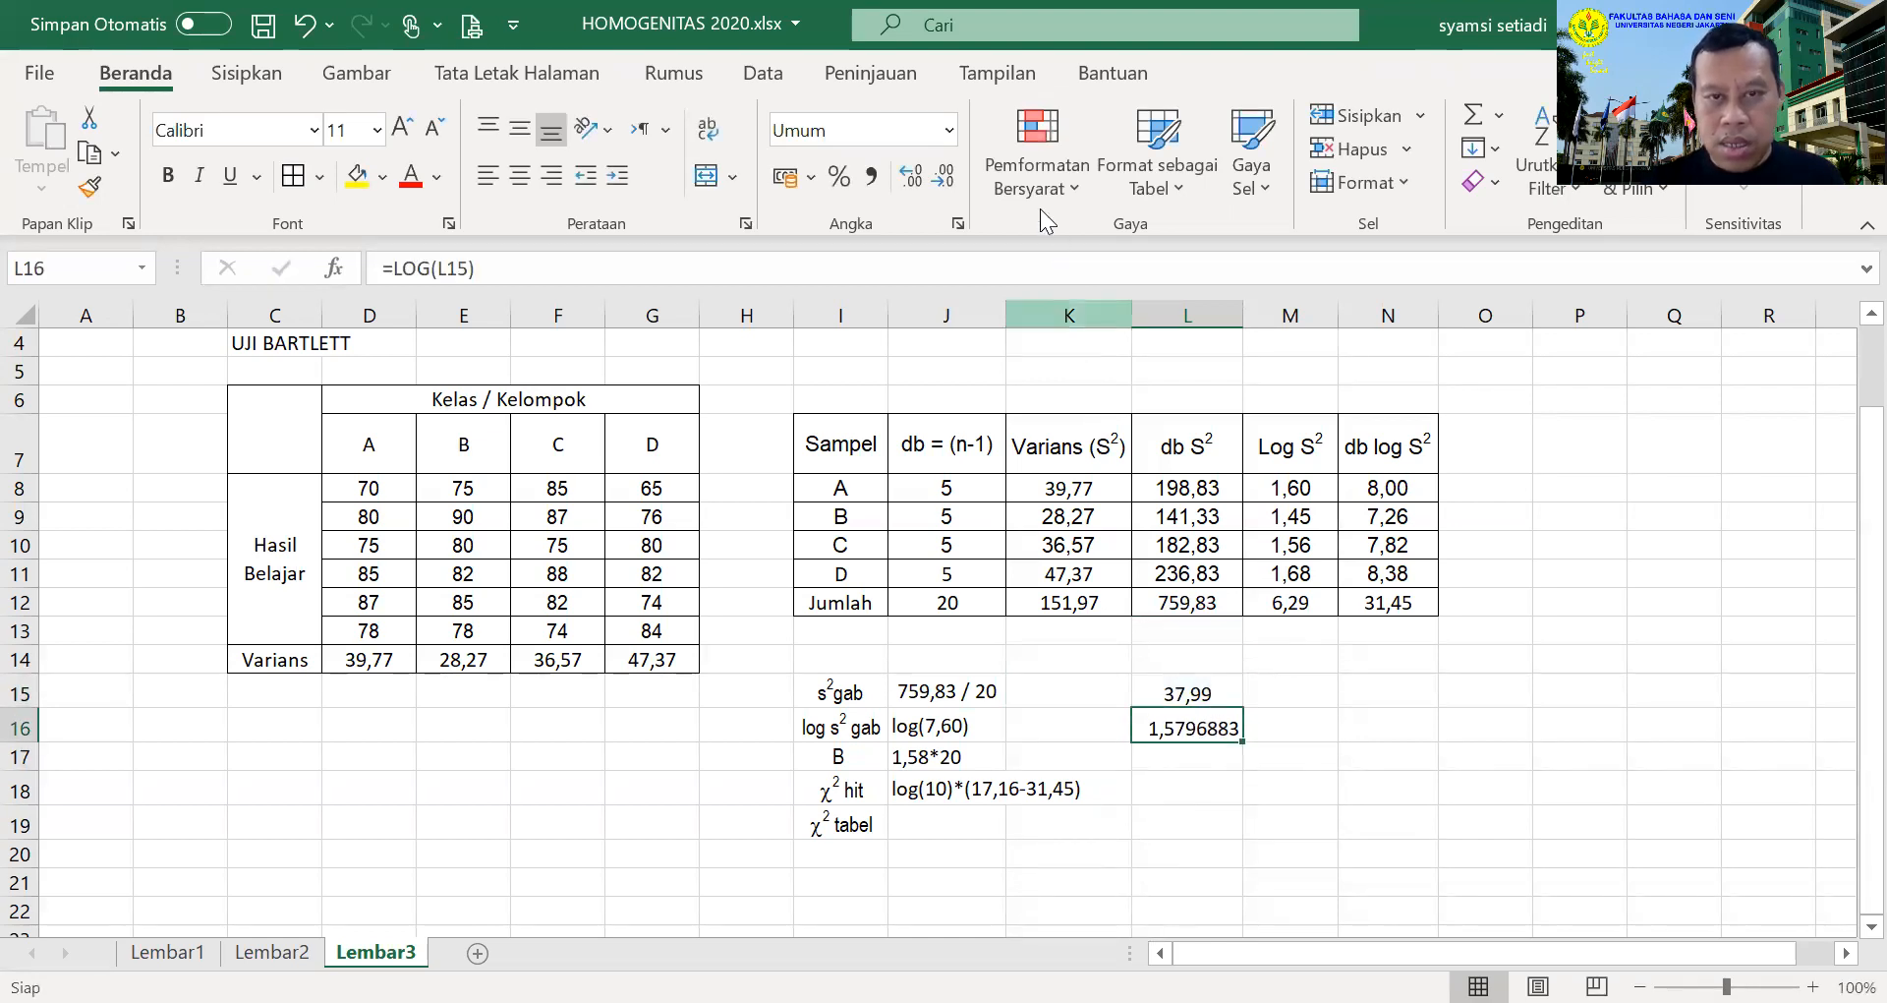
{"action": "left_click", "coordinate": [944, 177]}
{"action": "left_click", "coordinate": [943, 177]}
{"action": "left_click", "coordinate": [944, 177]}
{"action": "left_click", "coordinate": [943, 177]}
{"action": "left_click", "coordinate": [944, 176]}
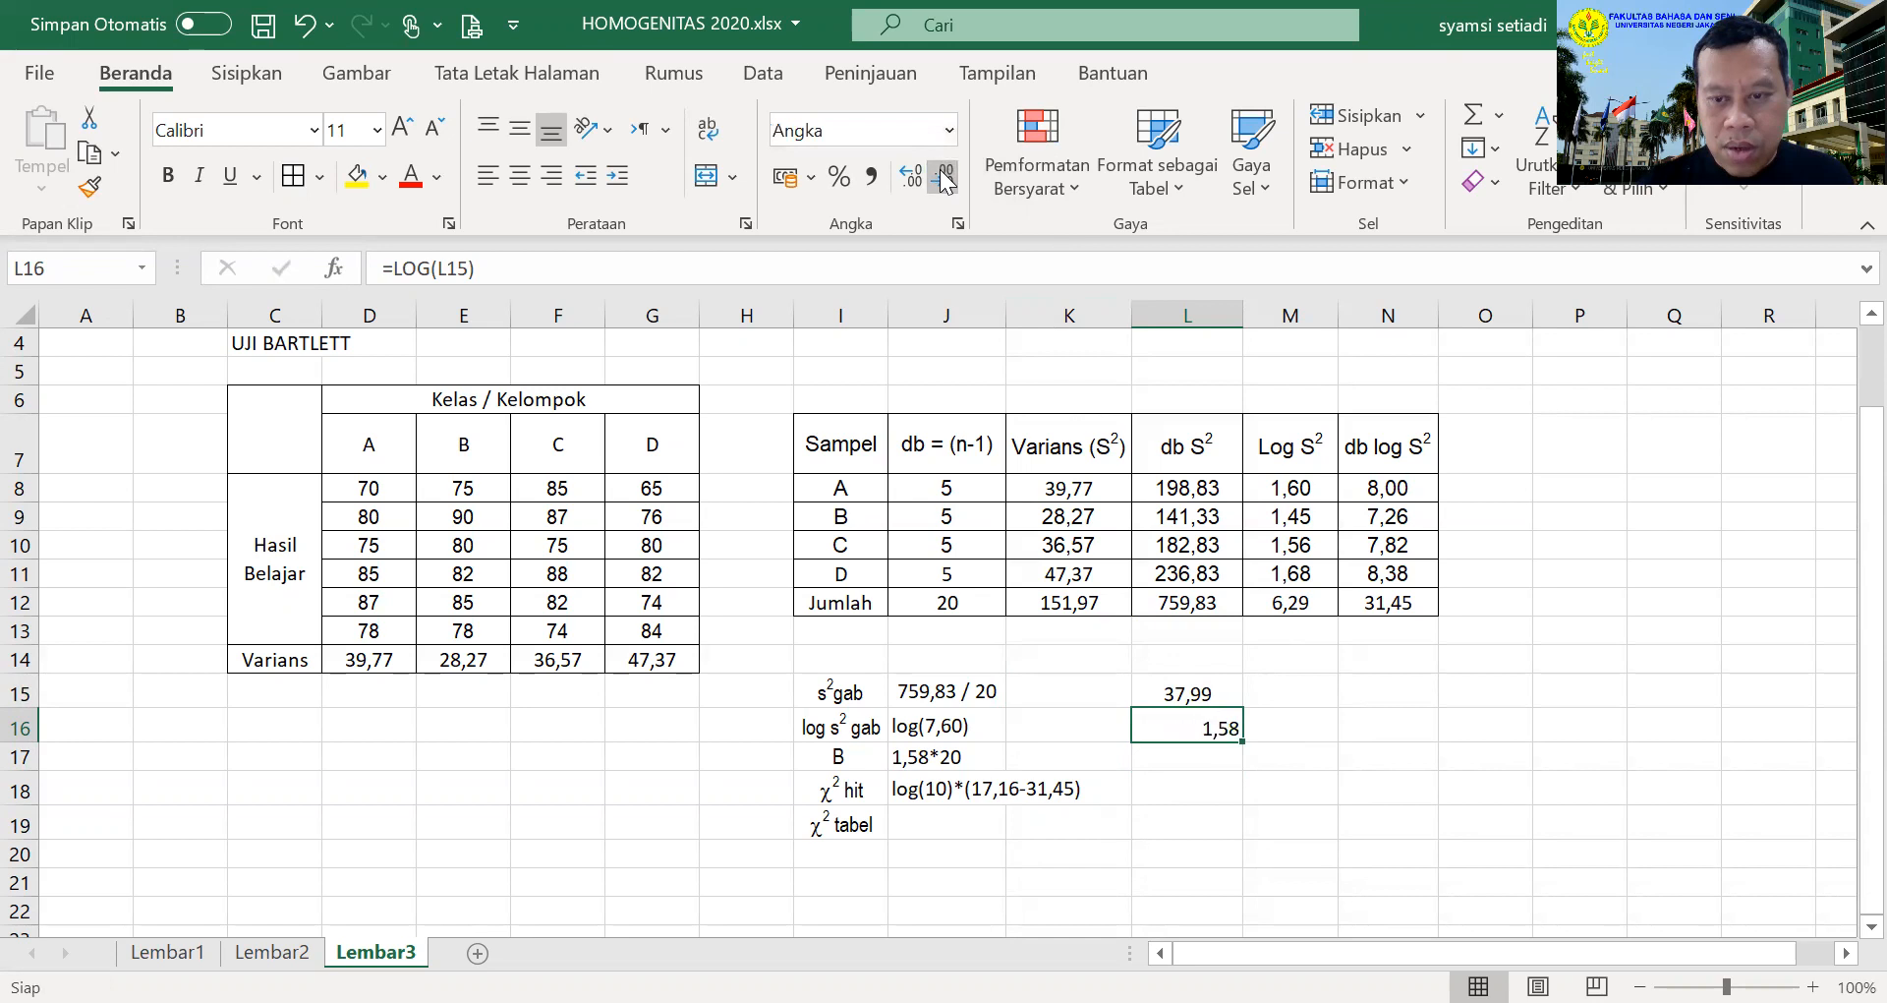
{"action": "left_click", "coordinate": [516, 176]}
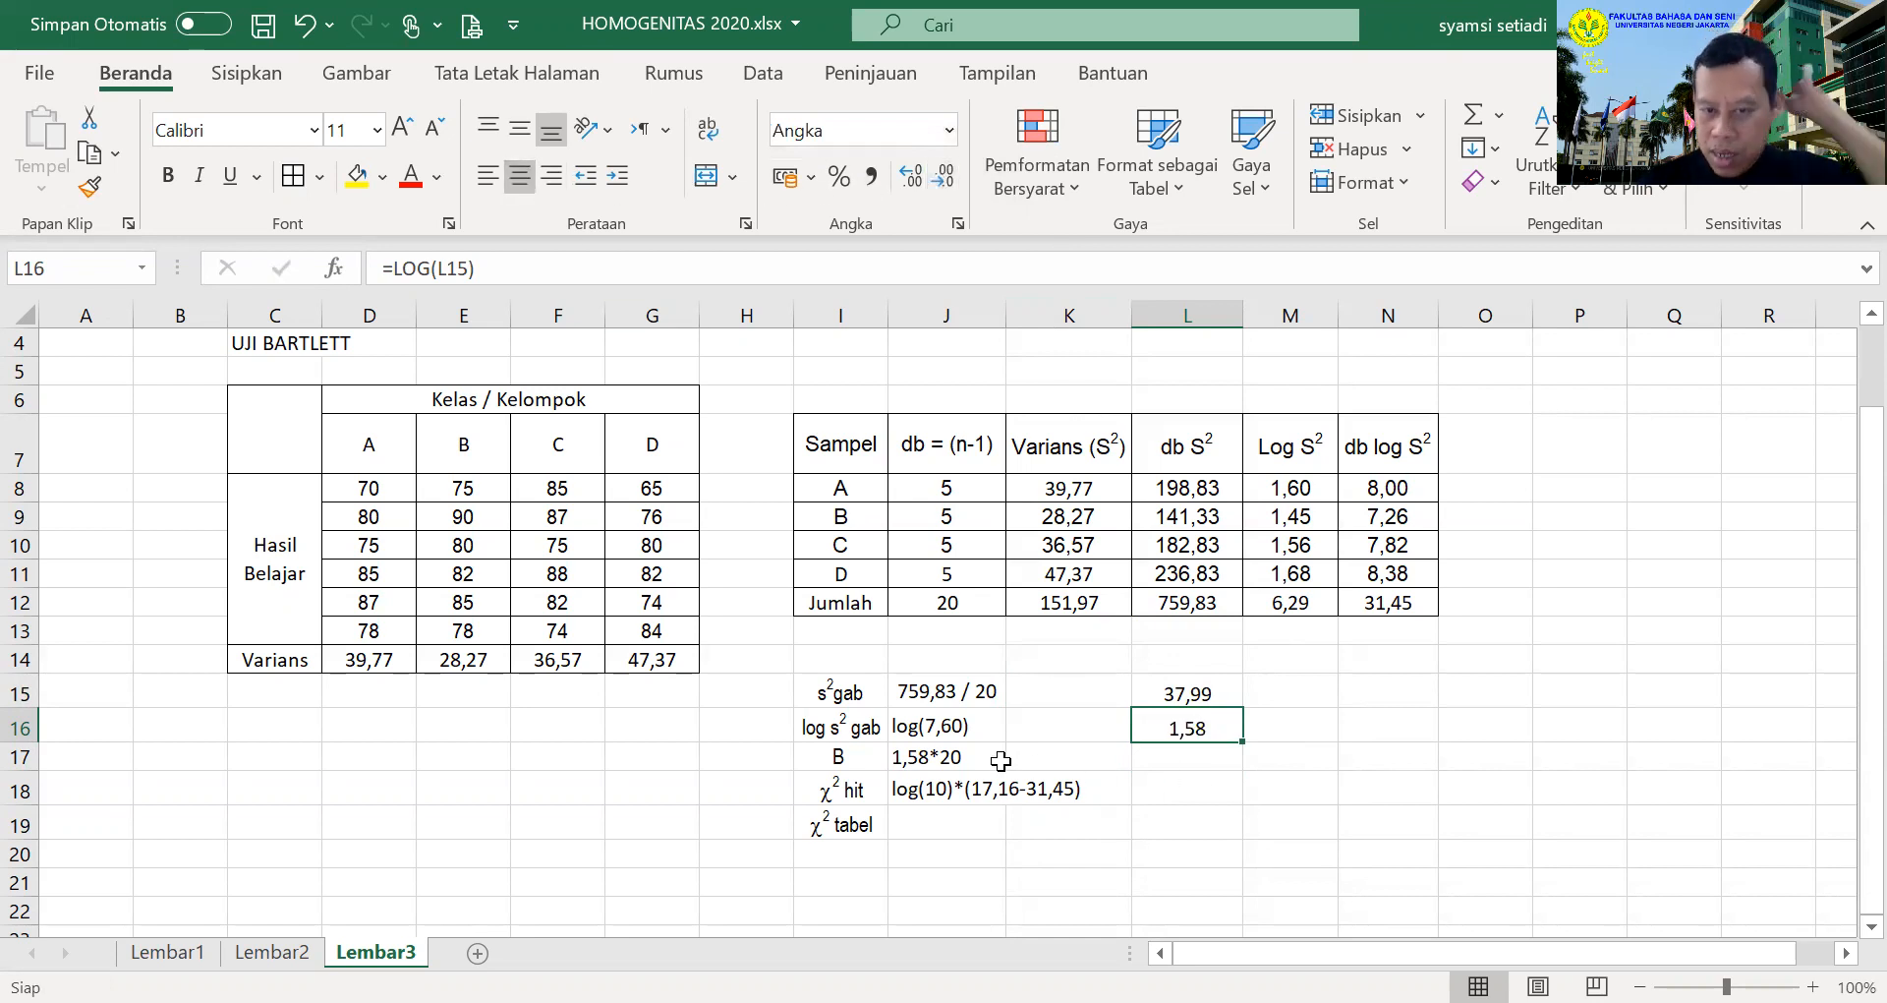
Correct the log s² gab working text in J16 to log(37,99)
{"action": "left_click", "coordinate": [916, 732]}
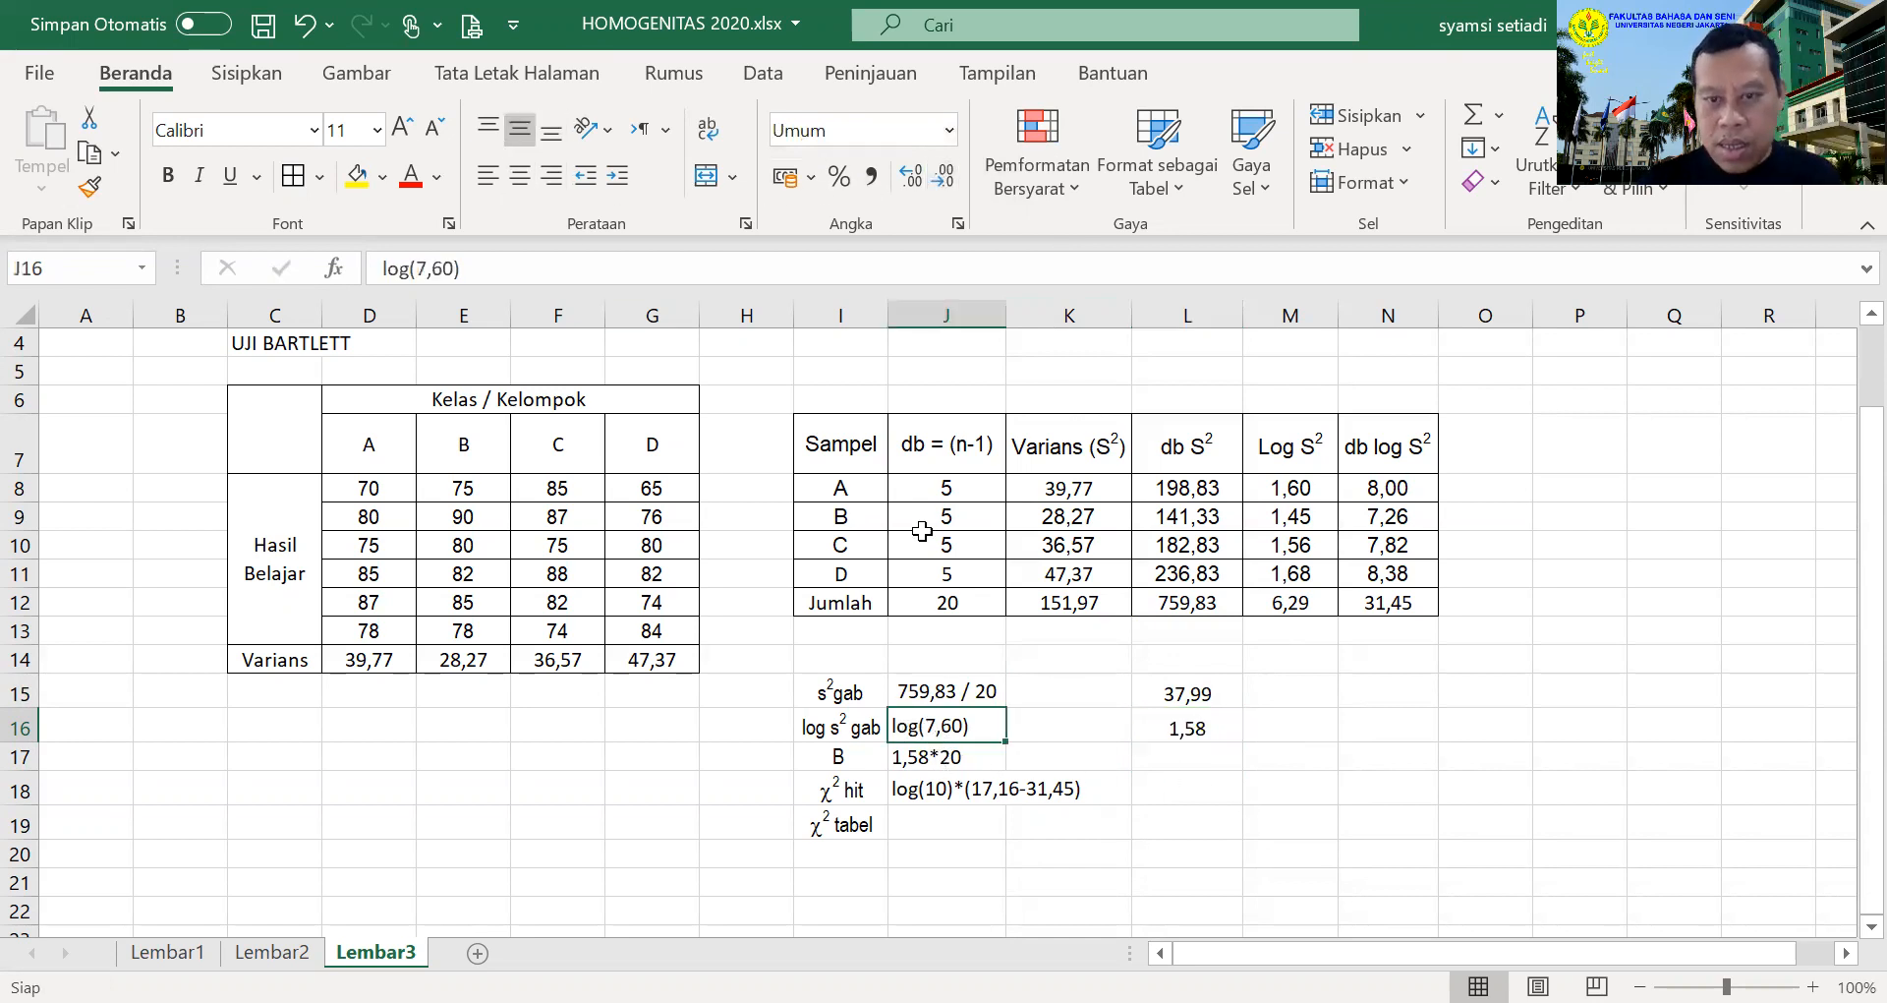
{"action": "left_click", "coordinate": [429, 268]}
{"action": "type", "text": "3"}
{"action": "key", "text": "Right"}
{"action": "key", "text": "Delete"}
{"action": "key", "text": "Delete"}
{"action": "type", "text": "99"}
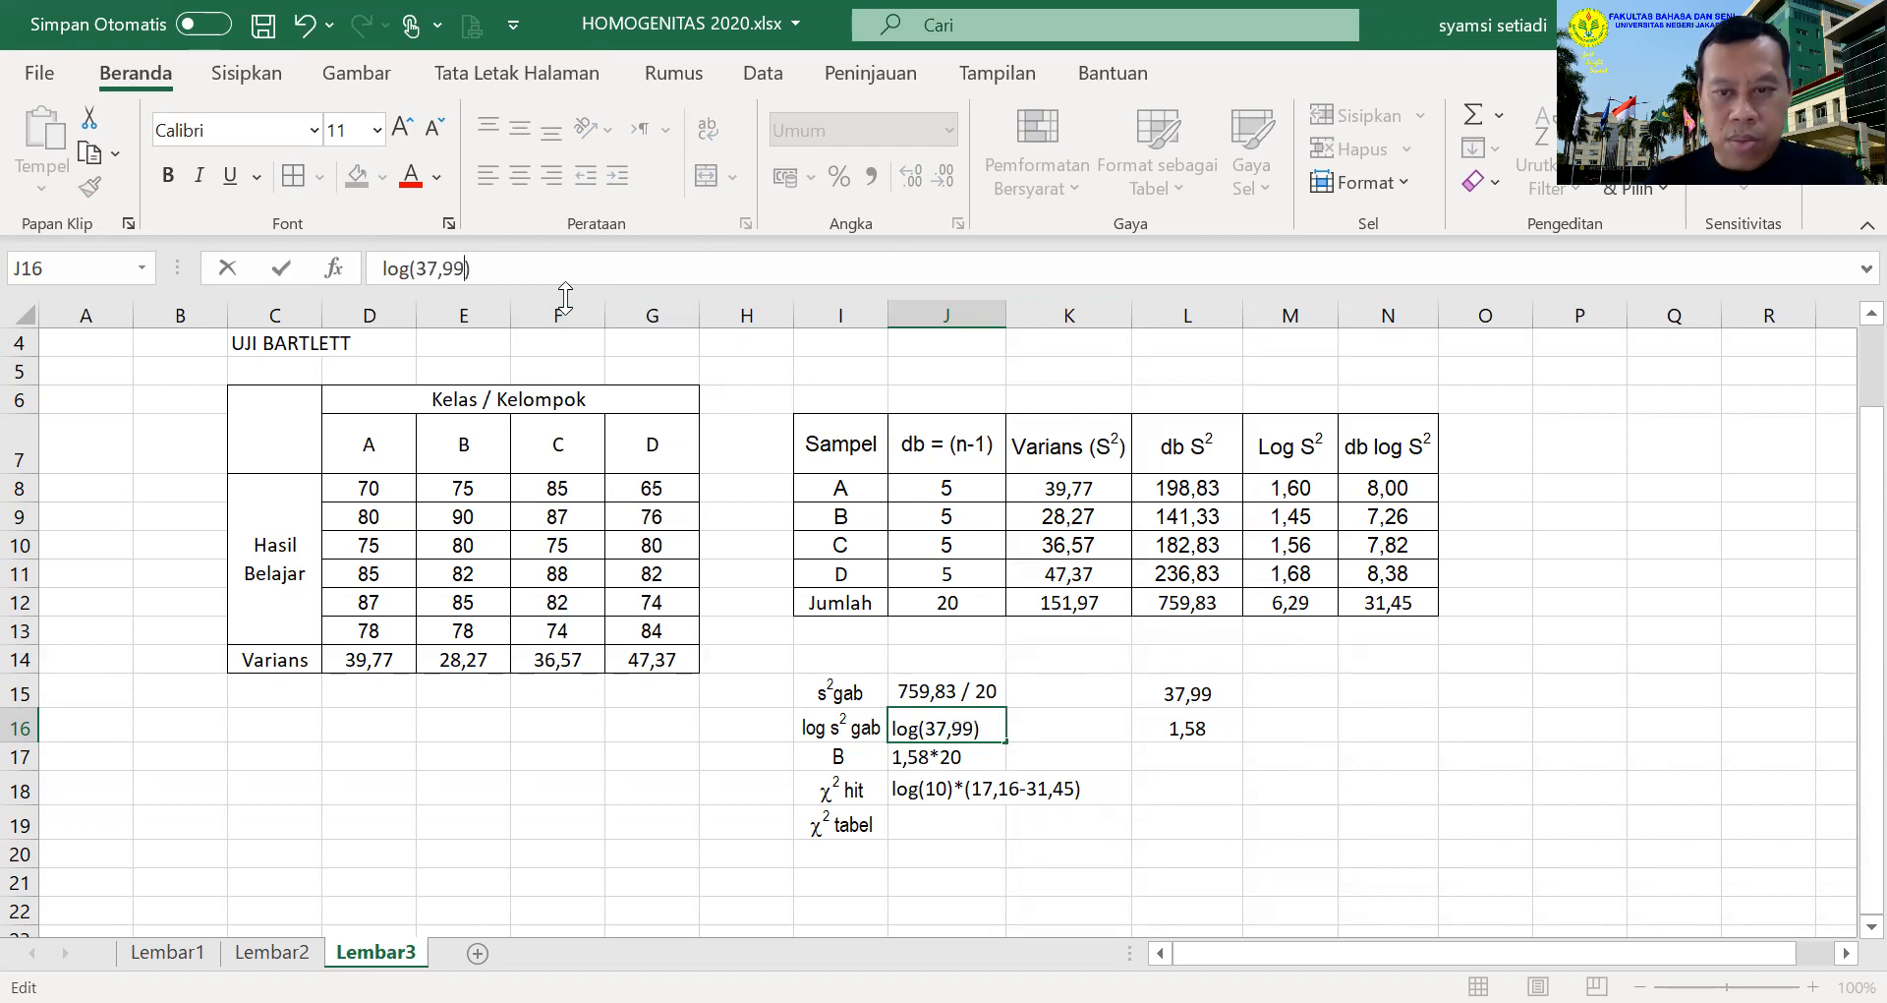
{"action": "key", "text": "Return"}
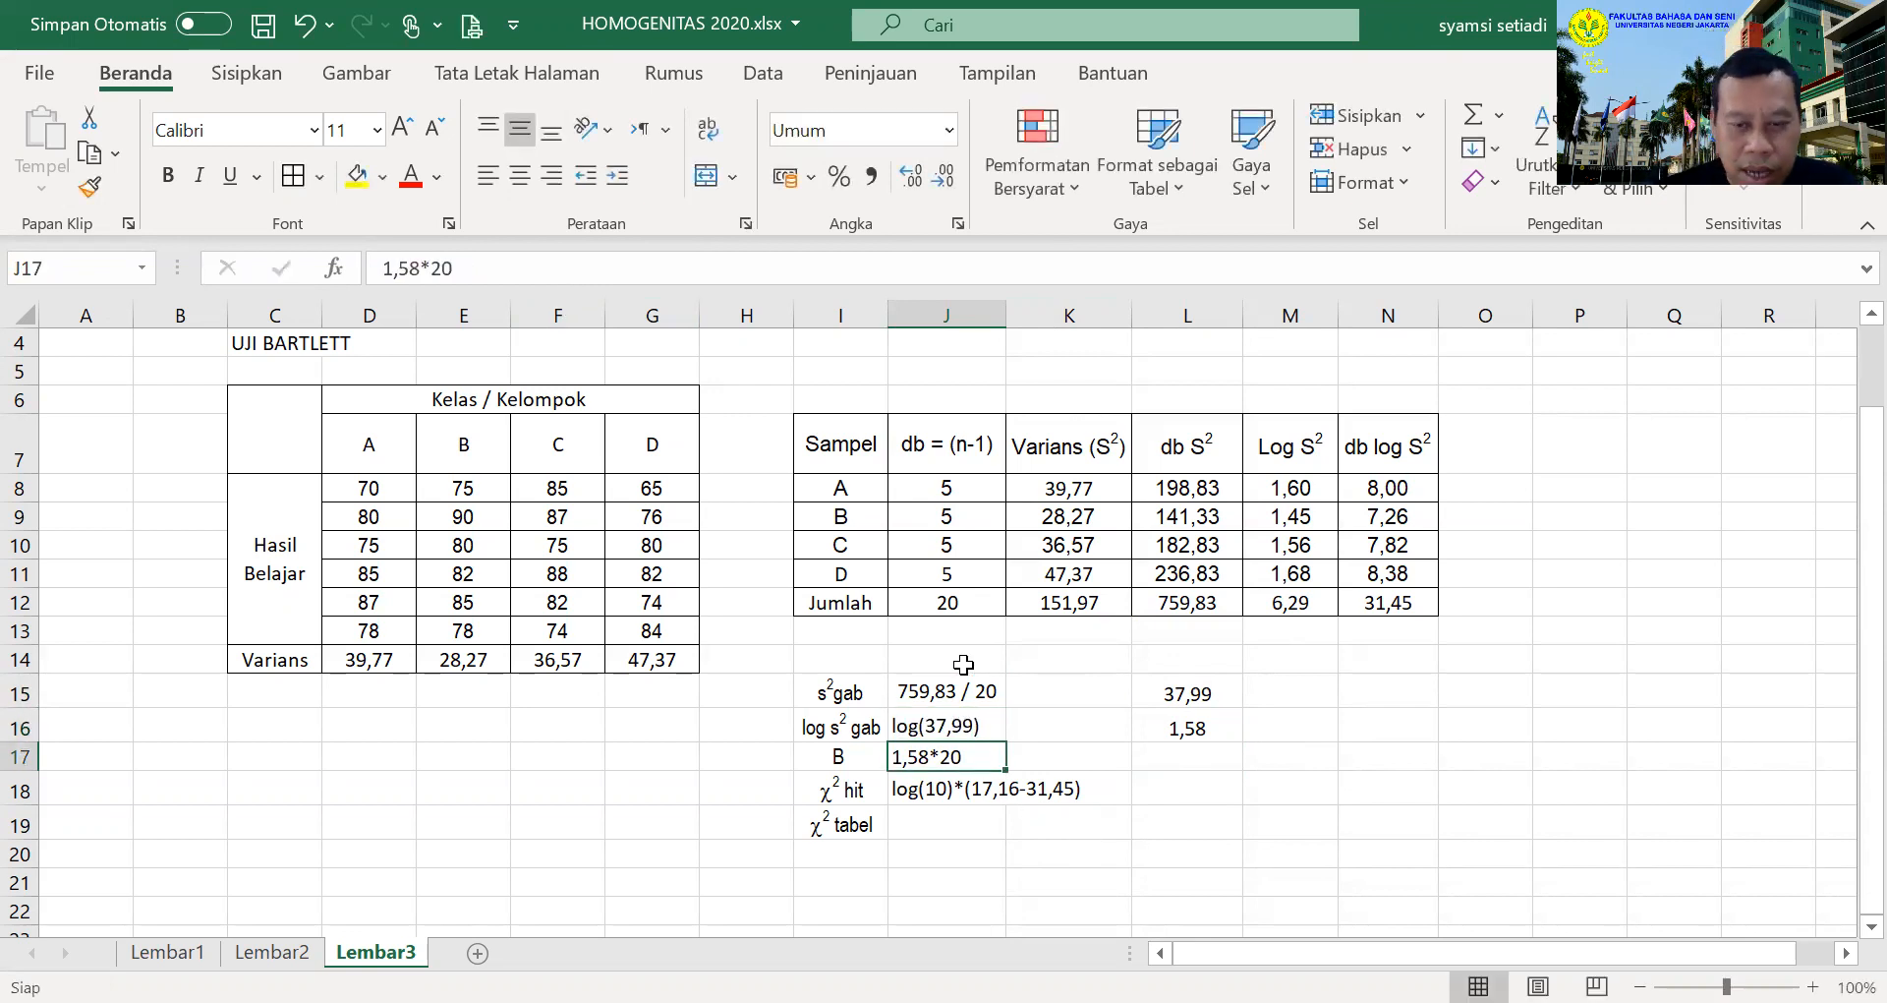
{"action": "left_click_drag", "start_coordinate": [960, 683], "coordinate": [959, 757]}
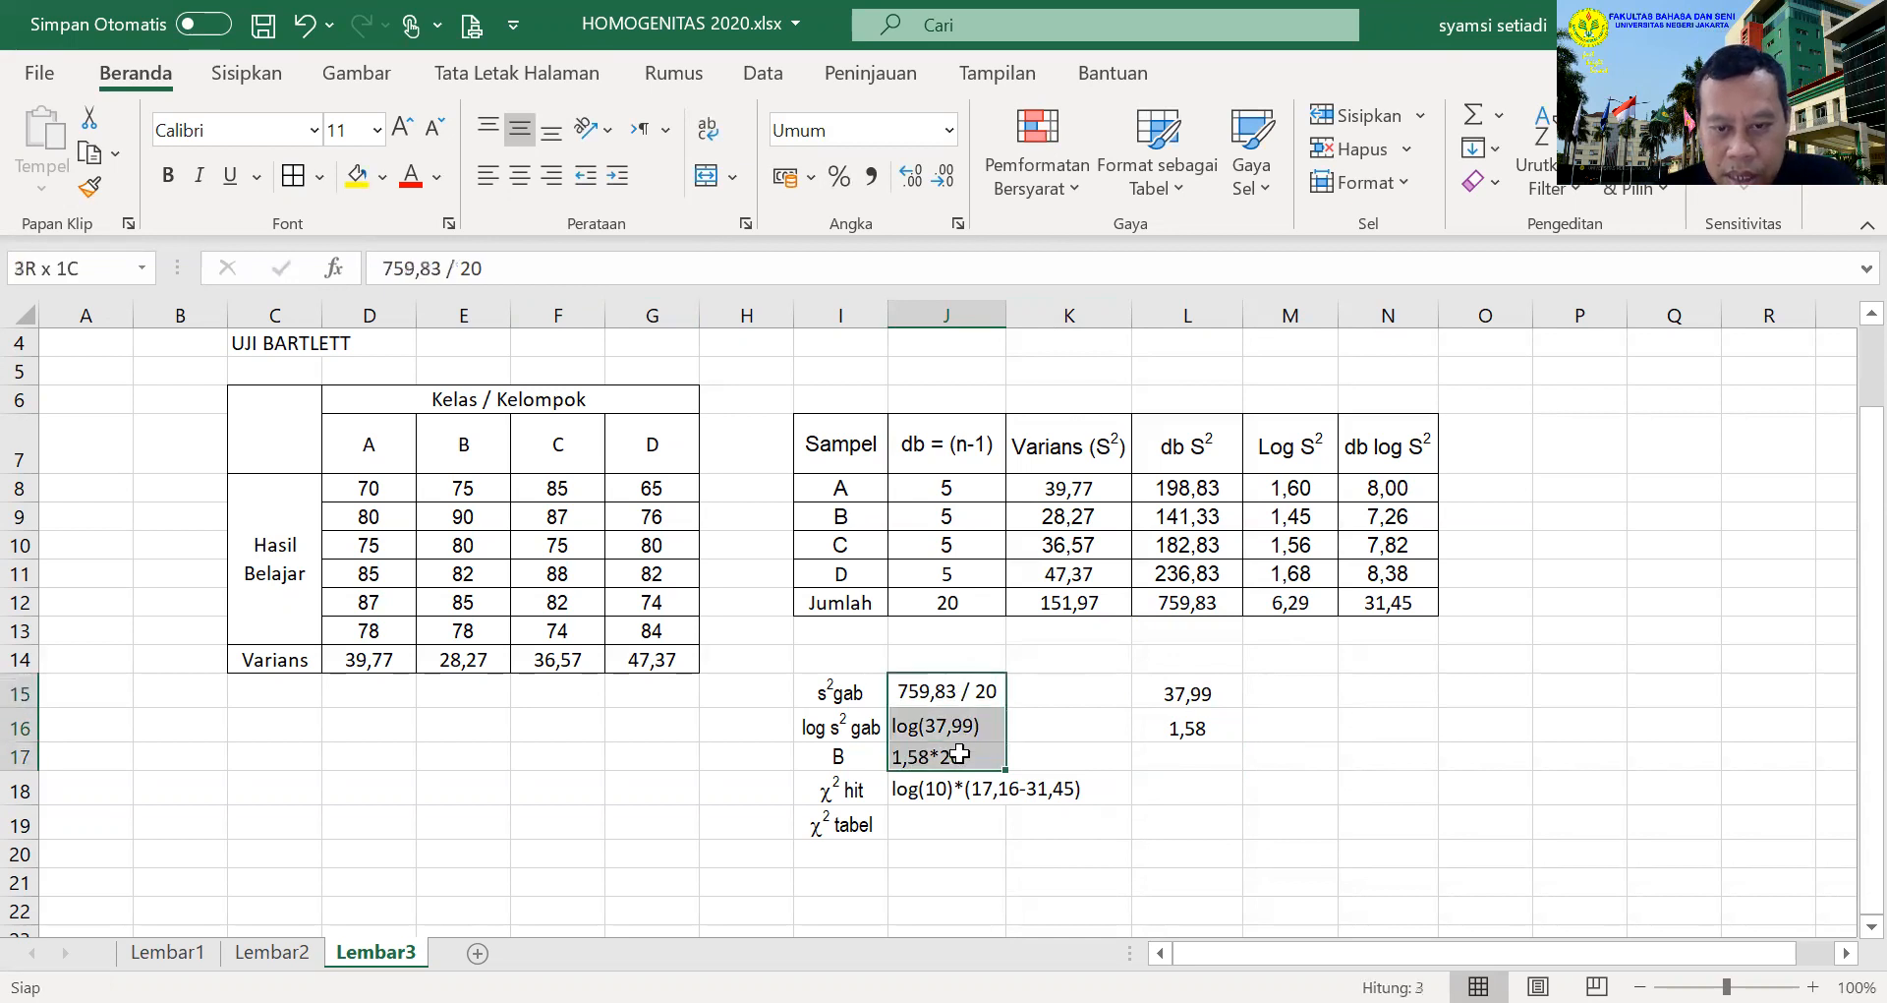
{"action": "left_click", "coordinate": [1187, 787]}
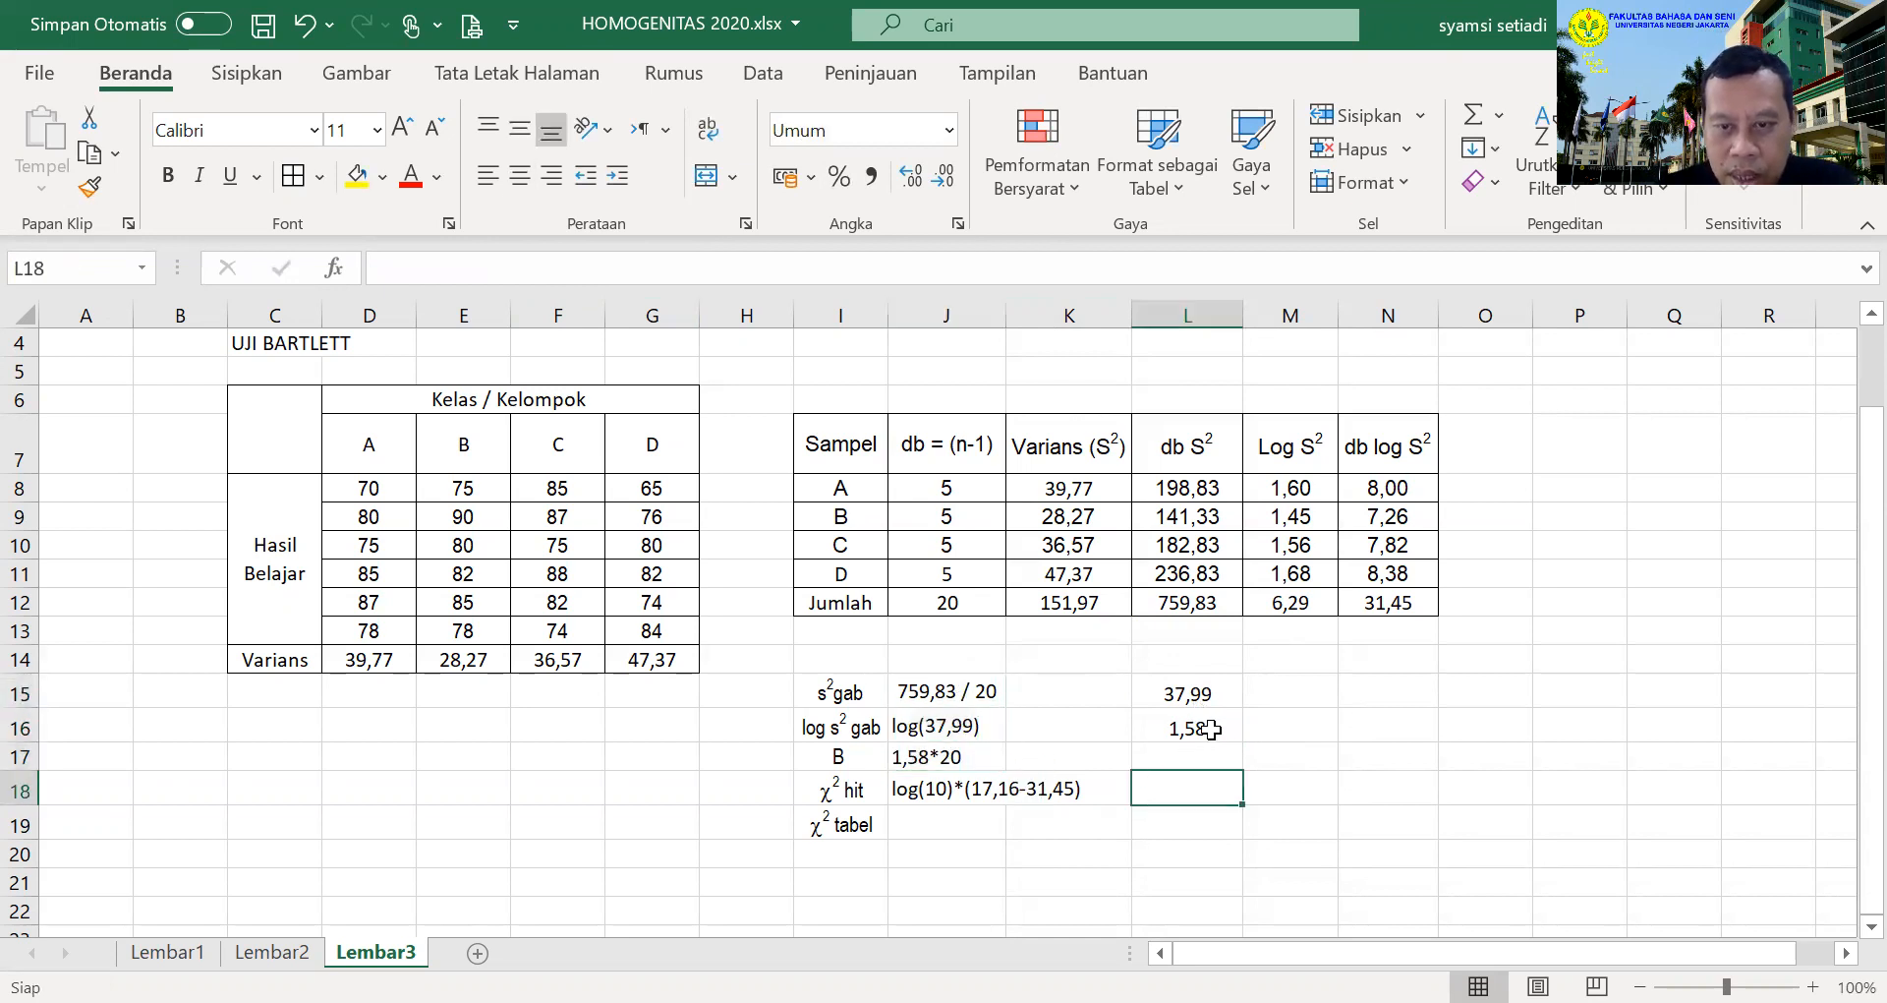
{"action": "left_click", "coordinate": [1211, 728]}
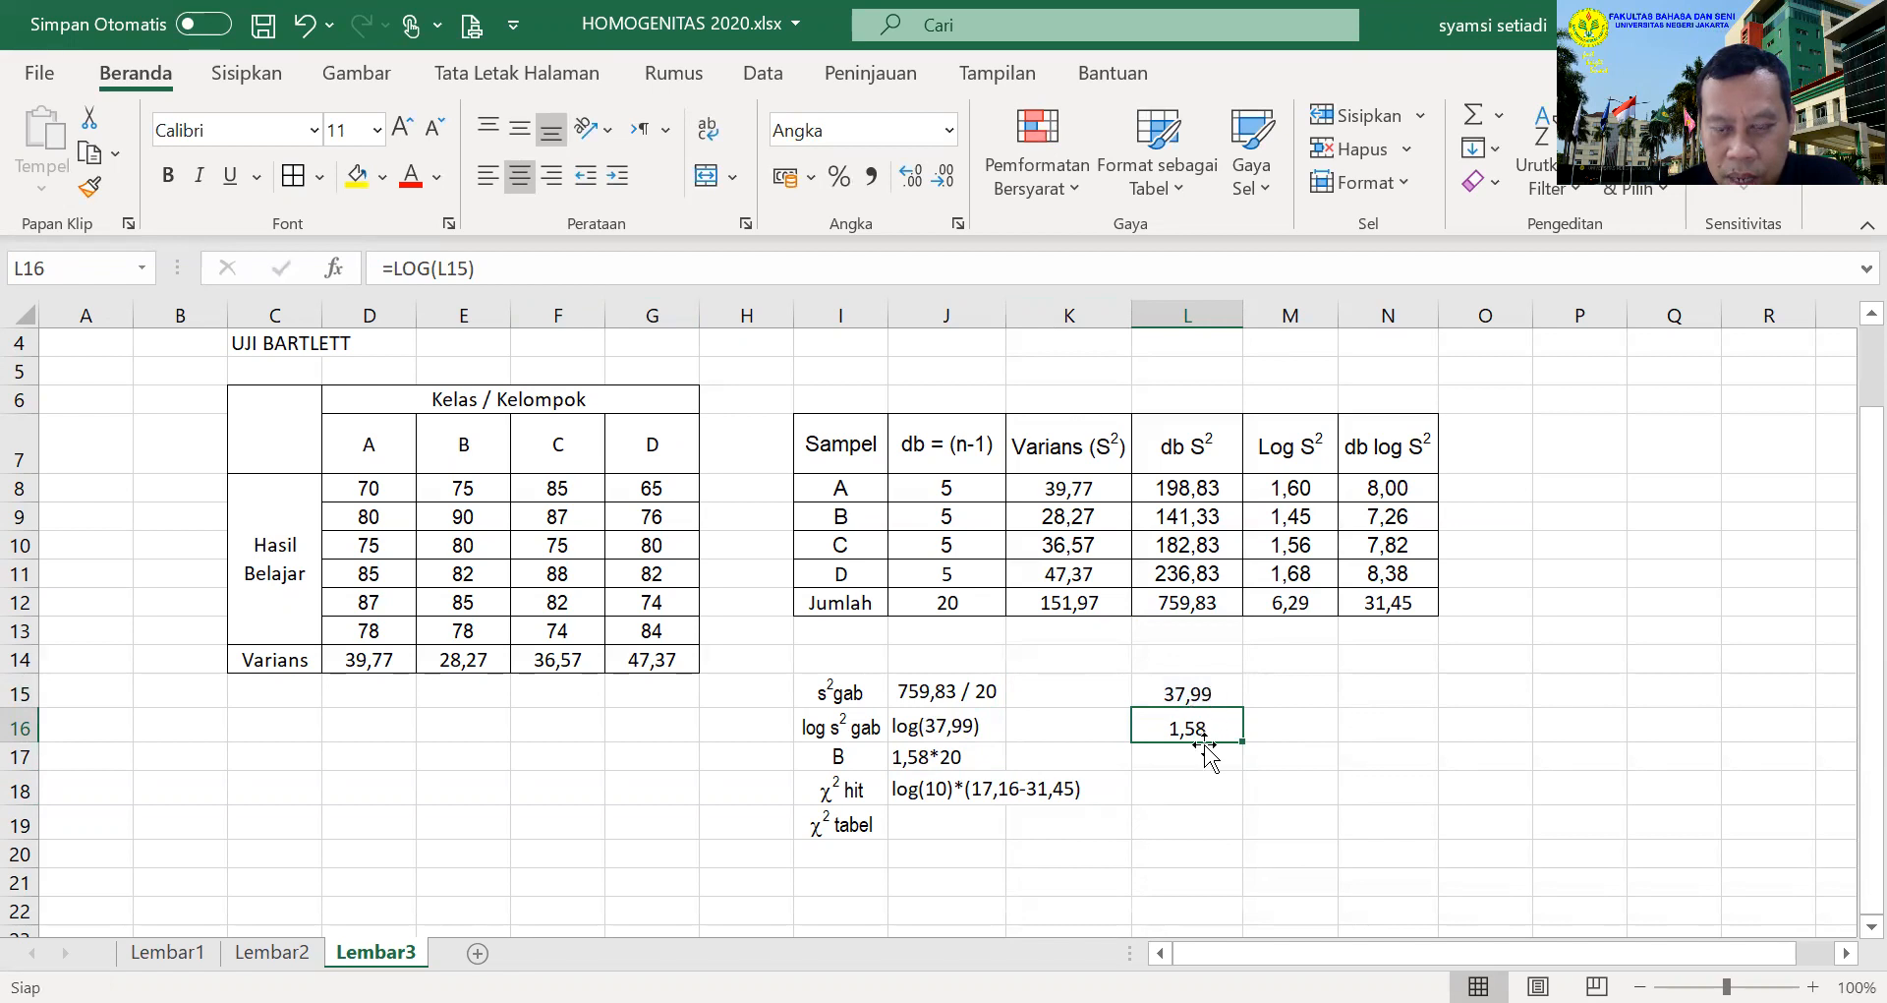
{"action": "left_click", "coordinate": [846, 757]}
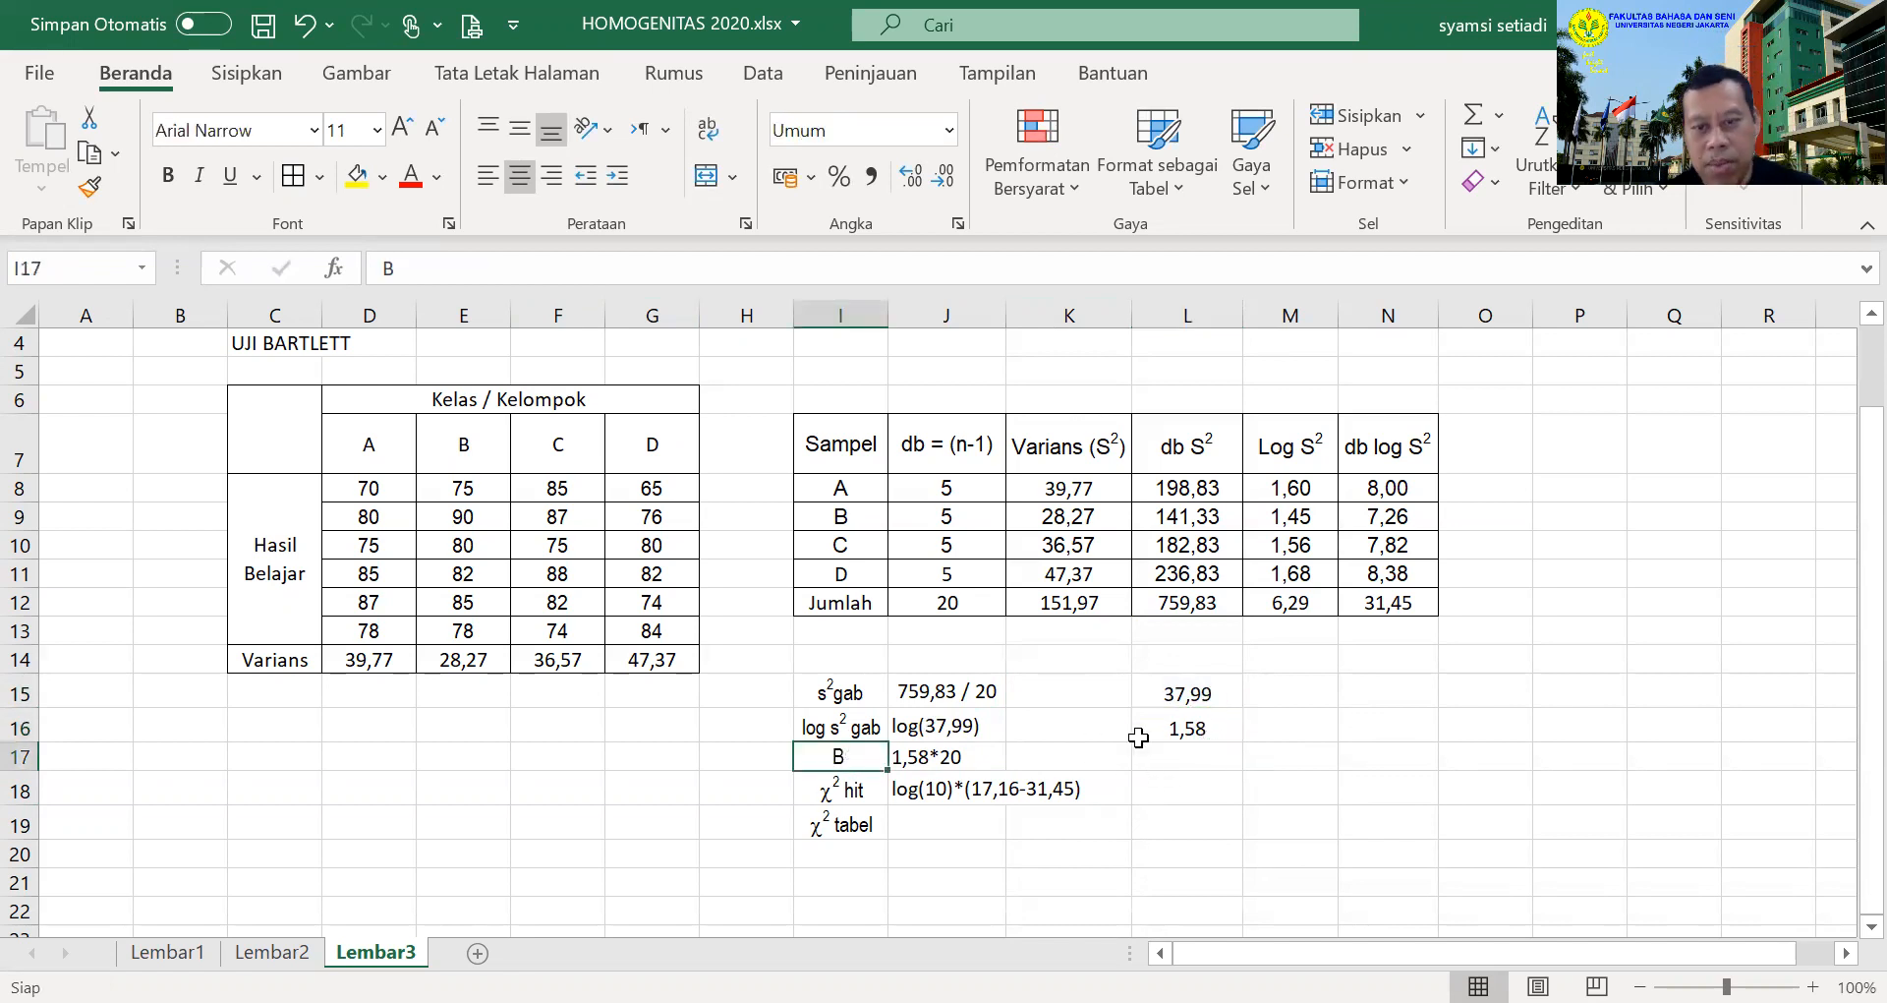
Calculate B in L17 by multiplying log s² gab by the total db with =L16*J12
{"action": "left_click", "coordinate": [1165, 759]}
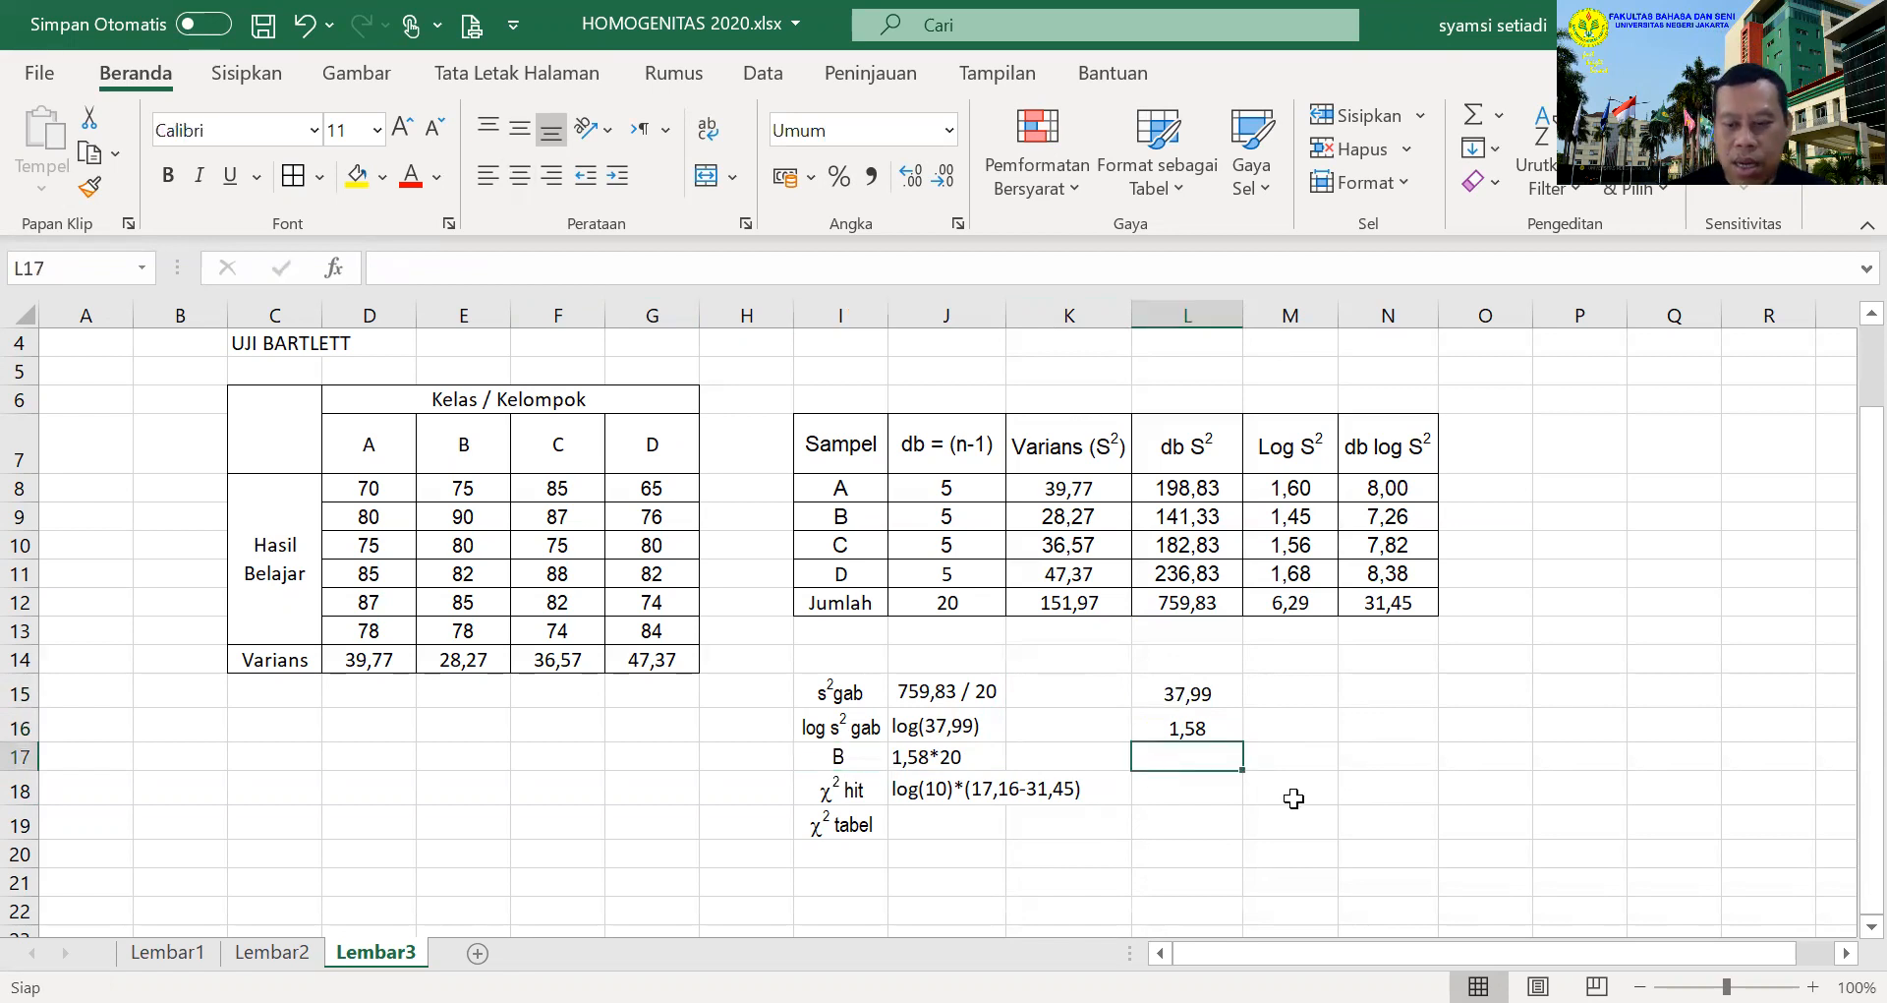
{"action": "type", "text": "="}
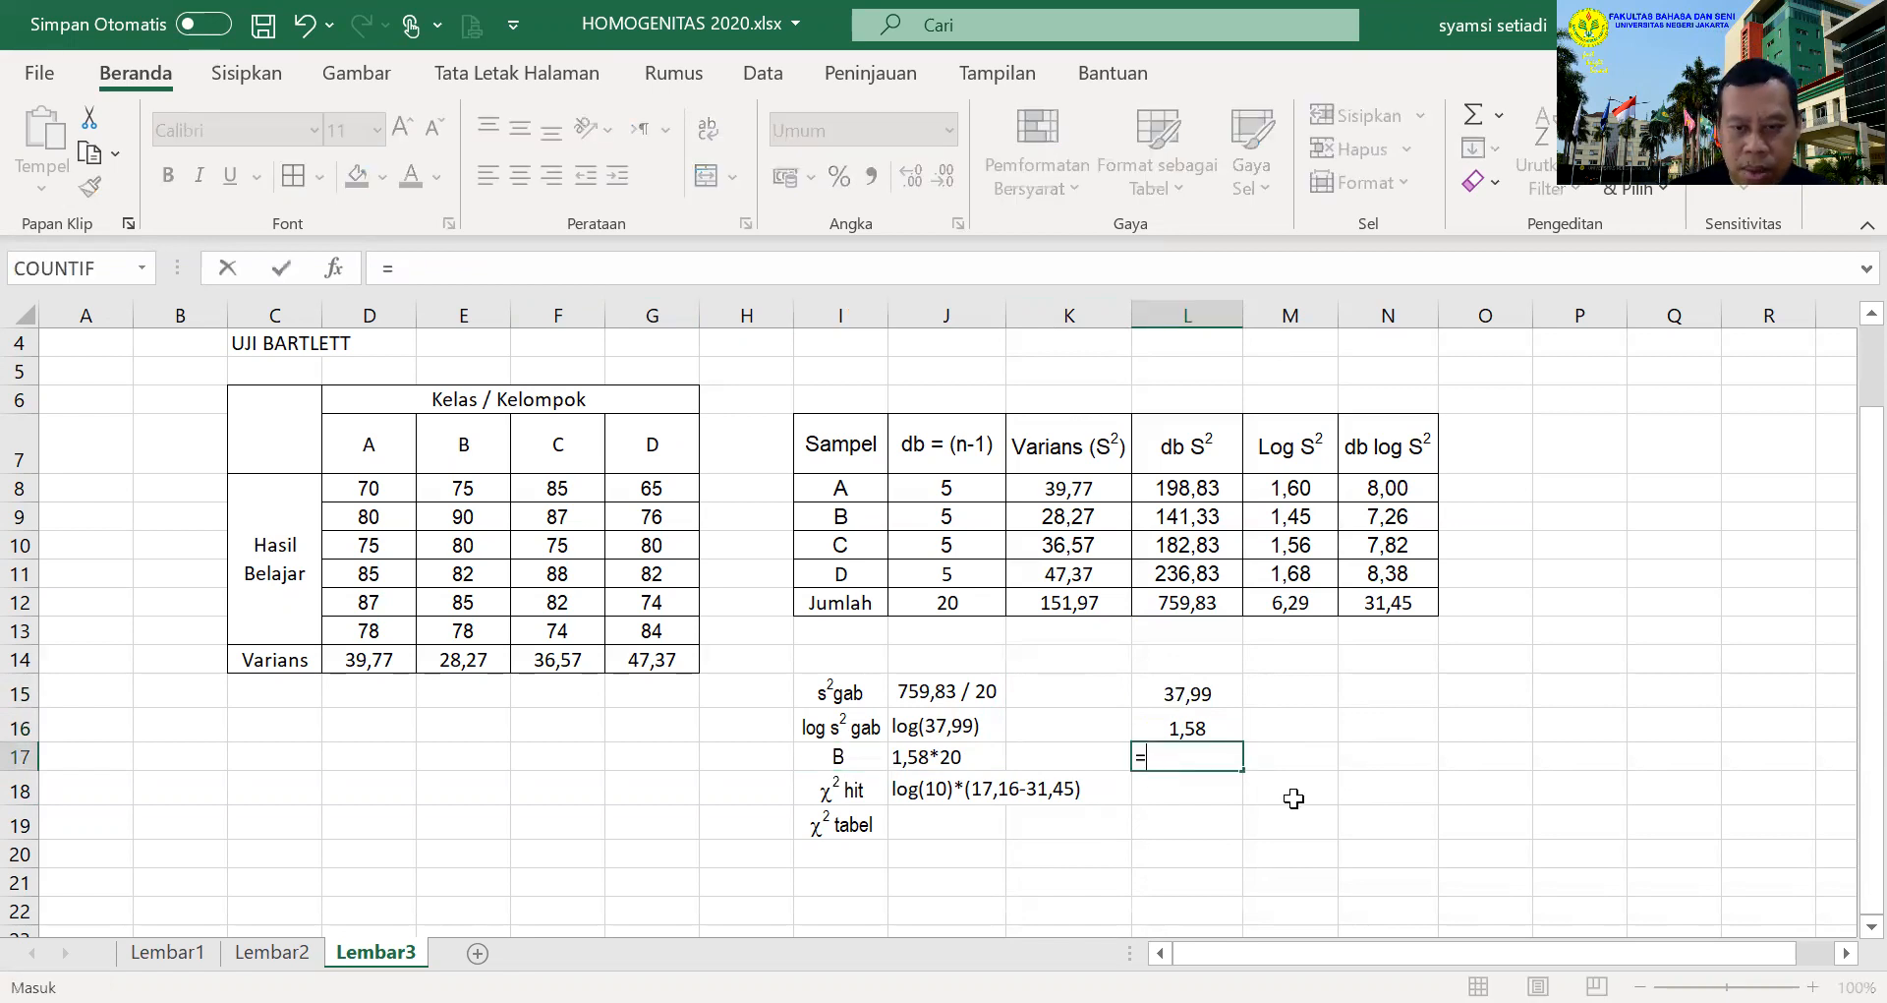
{"action": "left_click", "coordinate": [1215, 728]}
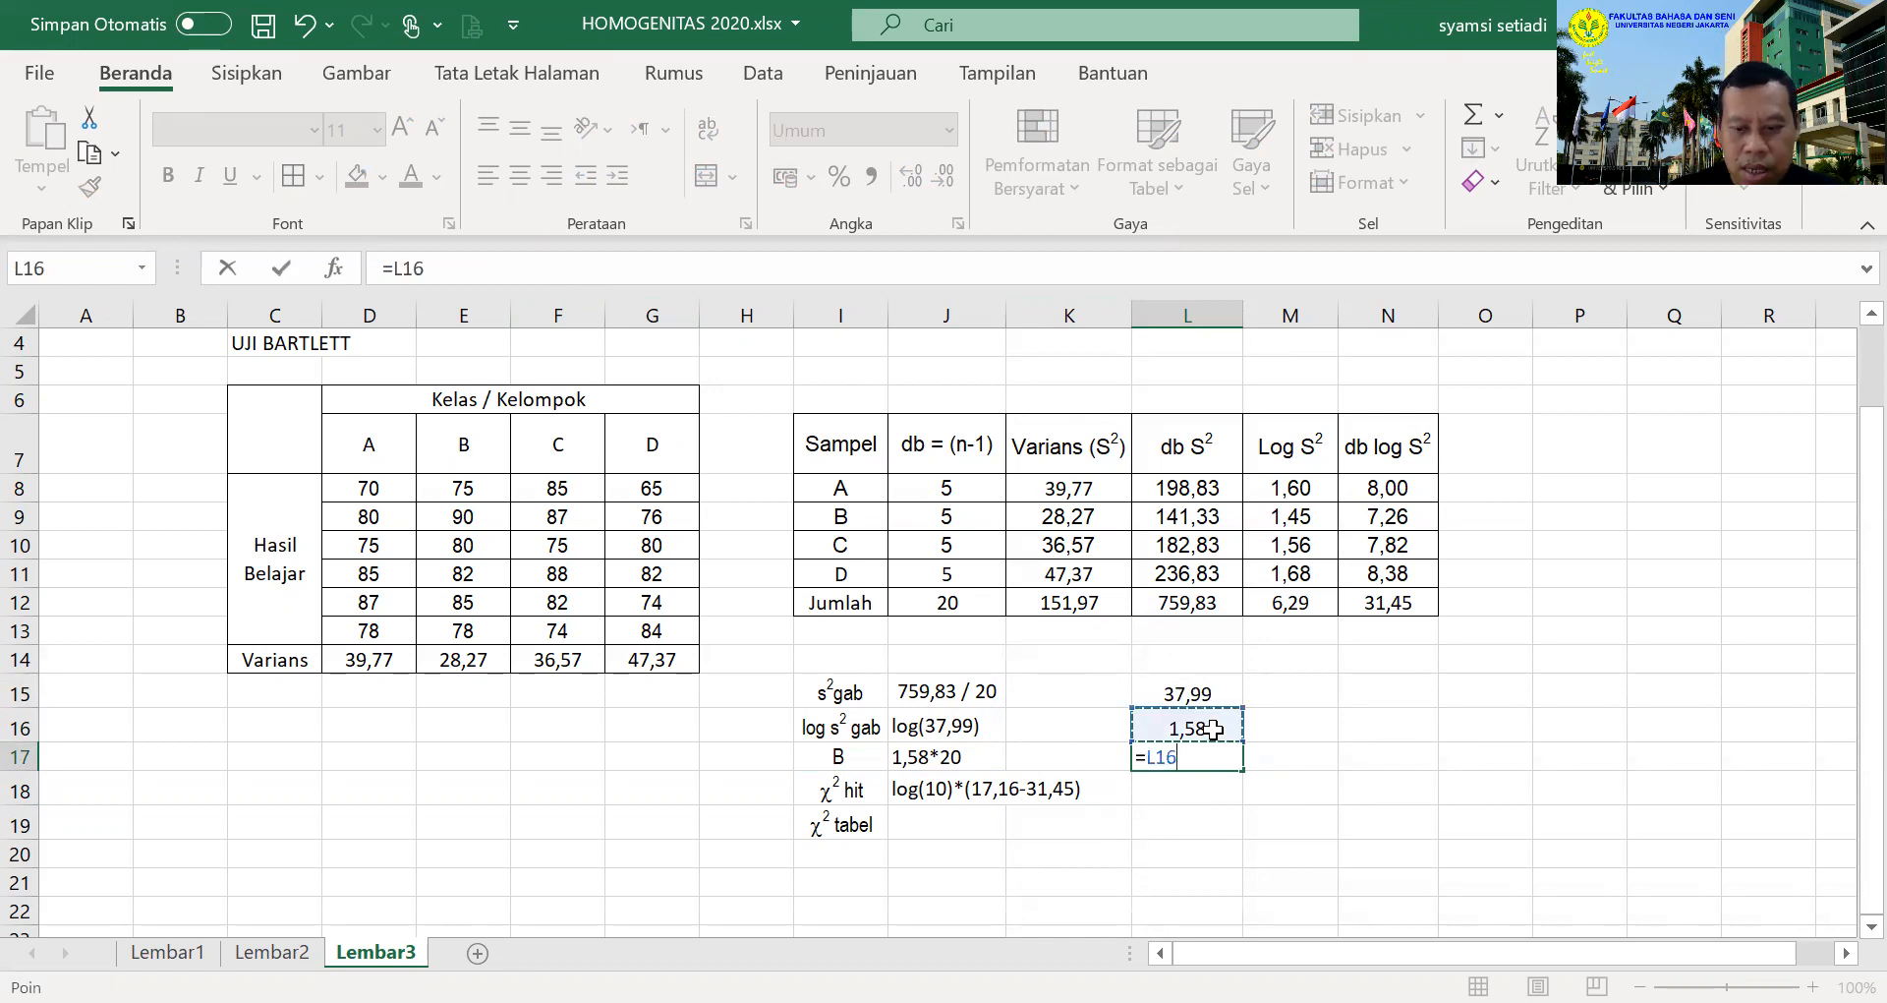
{"action": "type", "text": "*"}
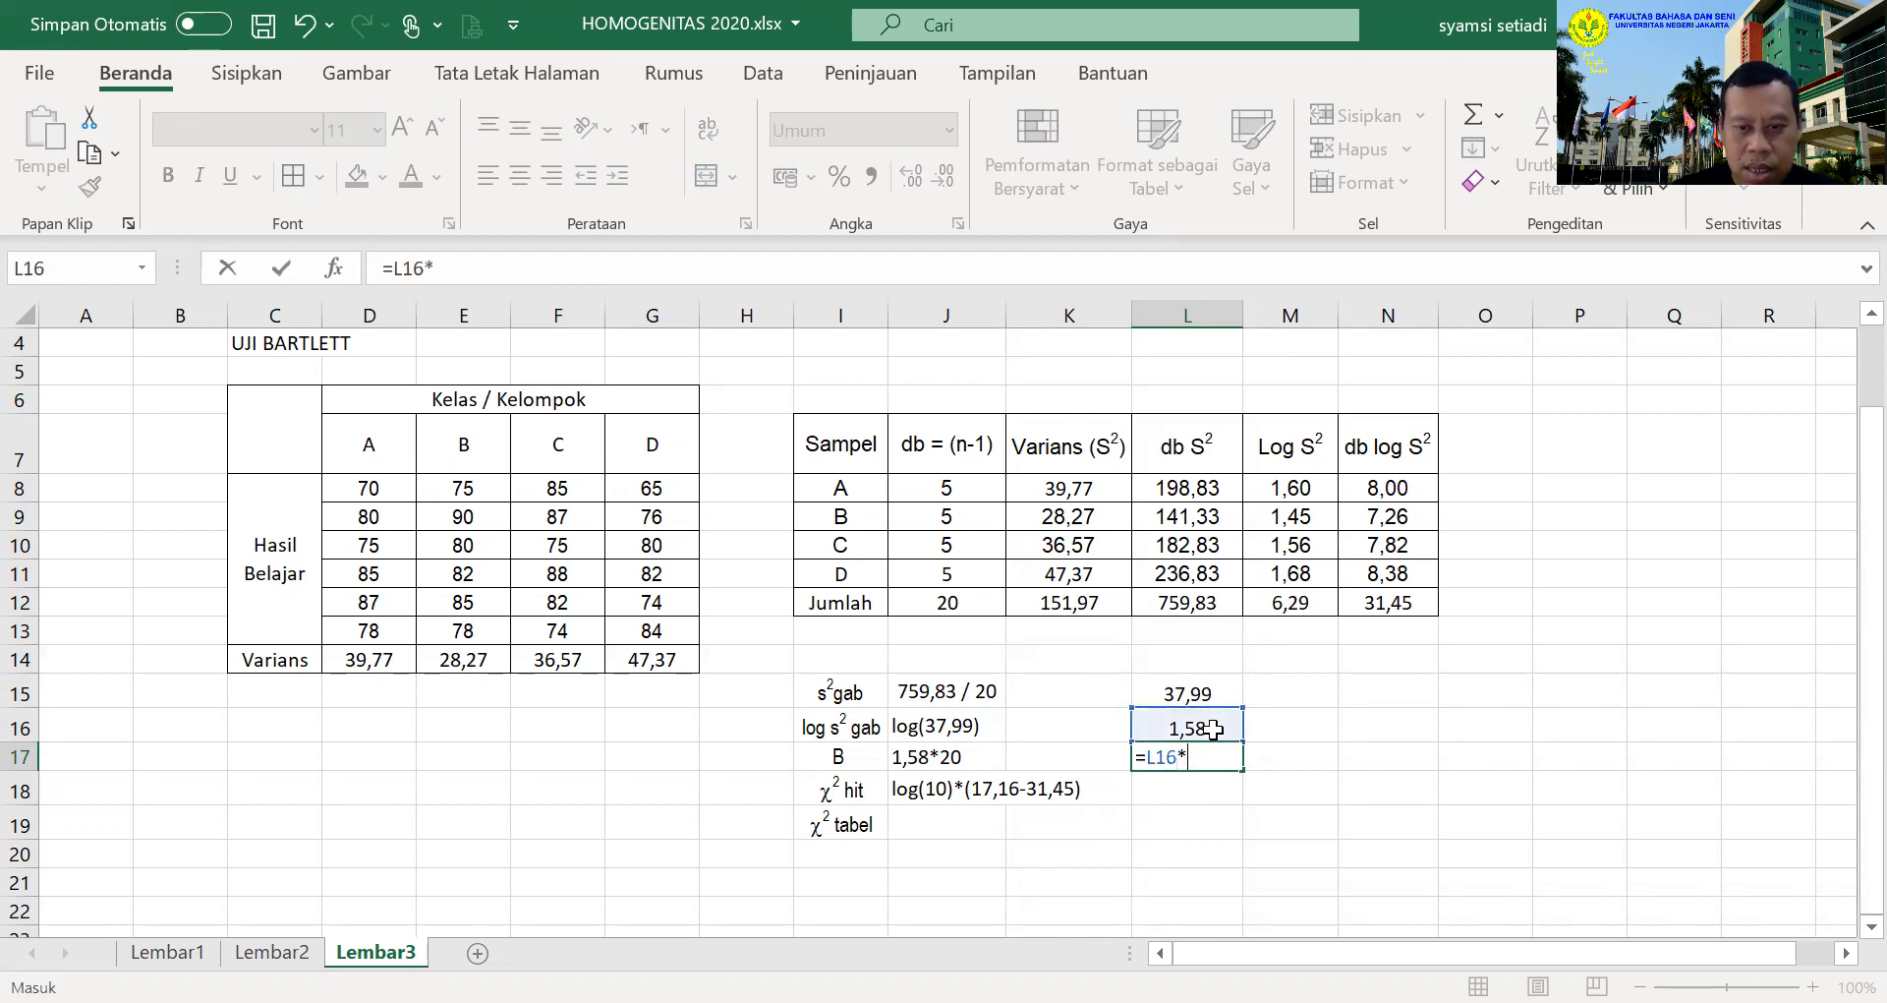
{"action": "left_click", "coordinate": [924, 600]}
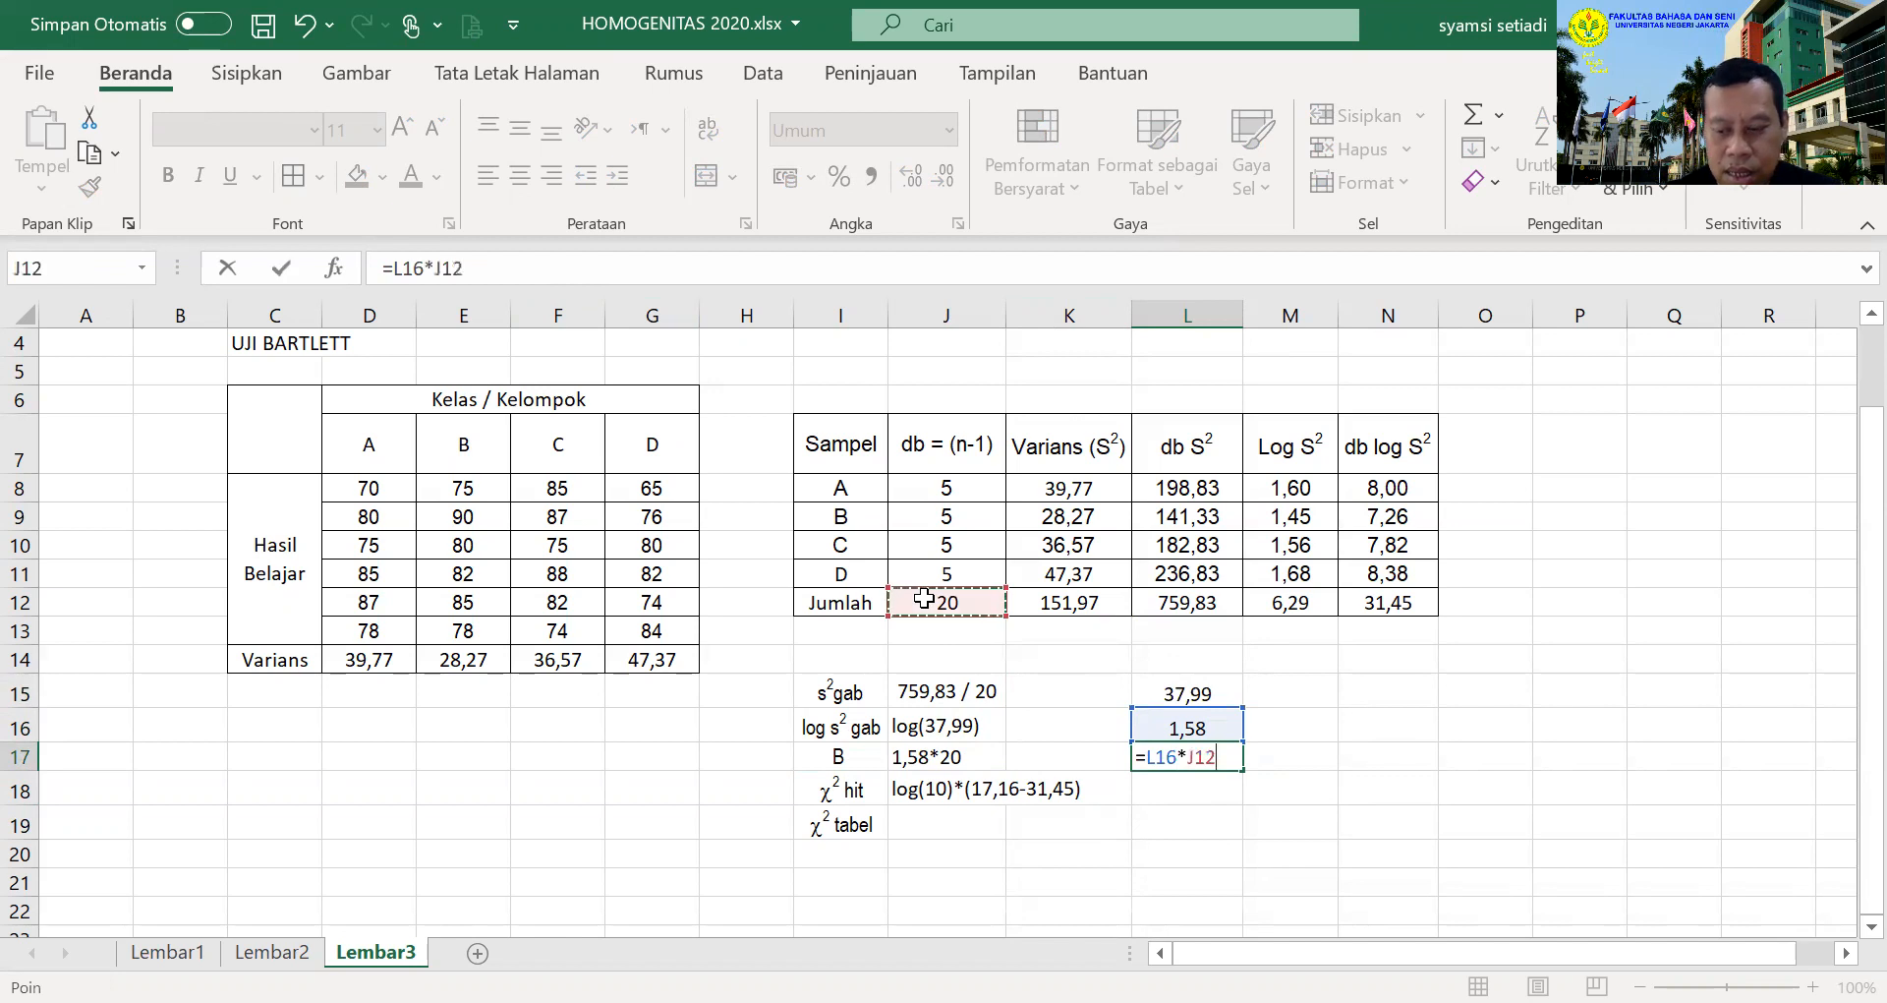
{"action": "key", "text": "Return"}
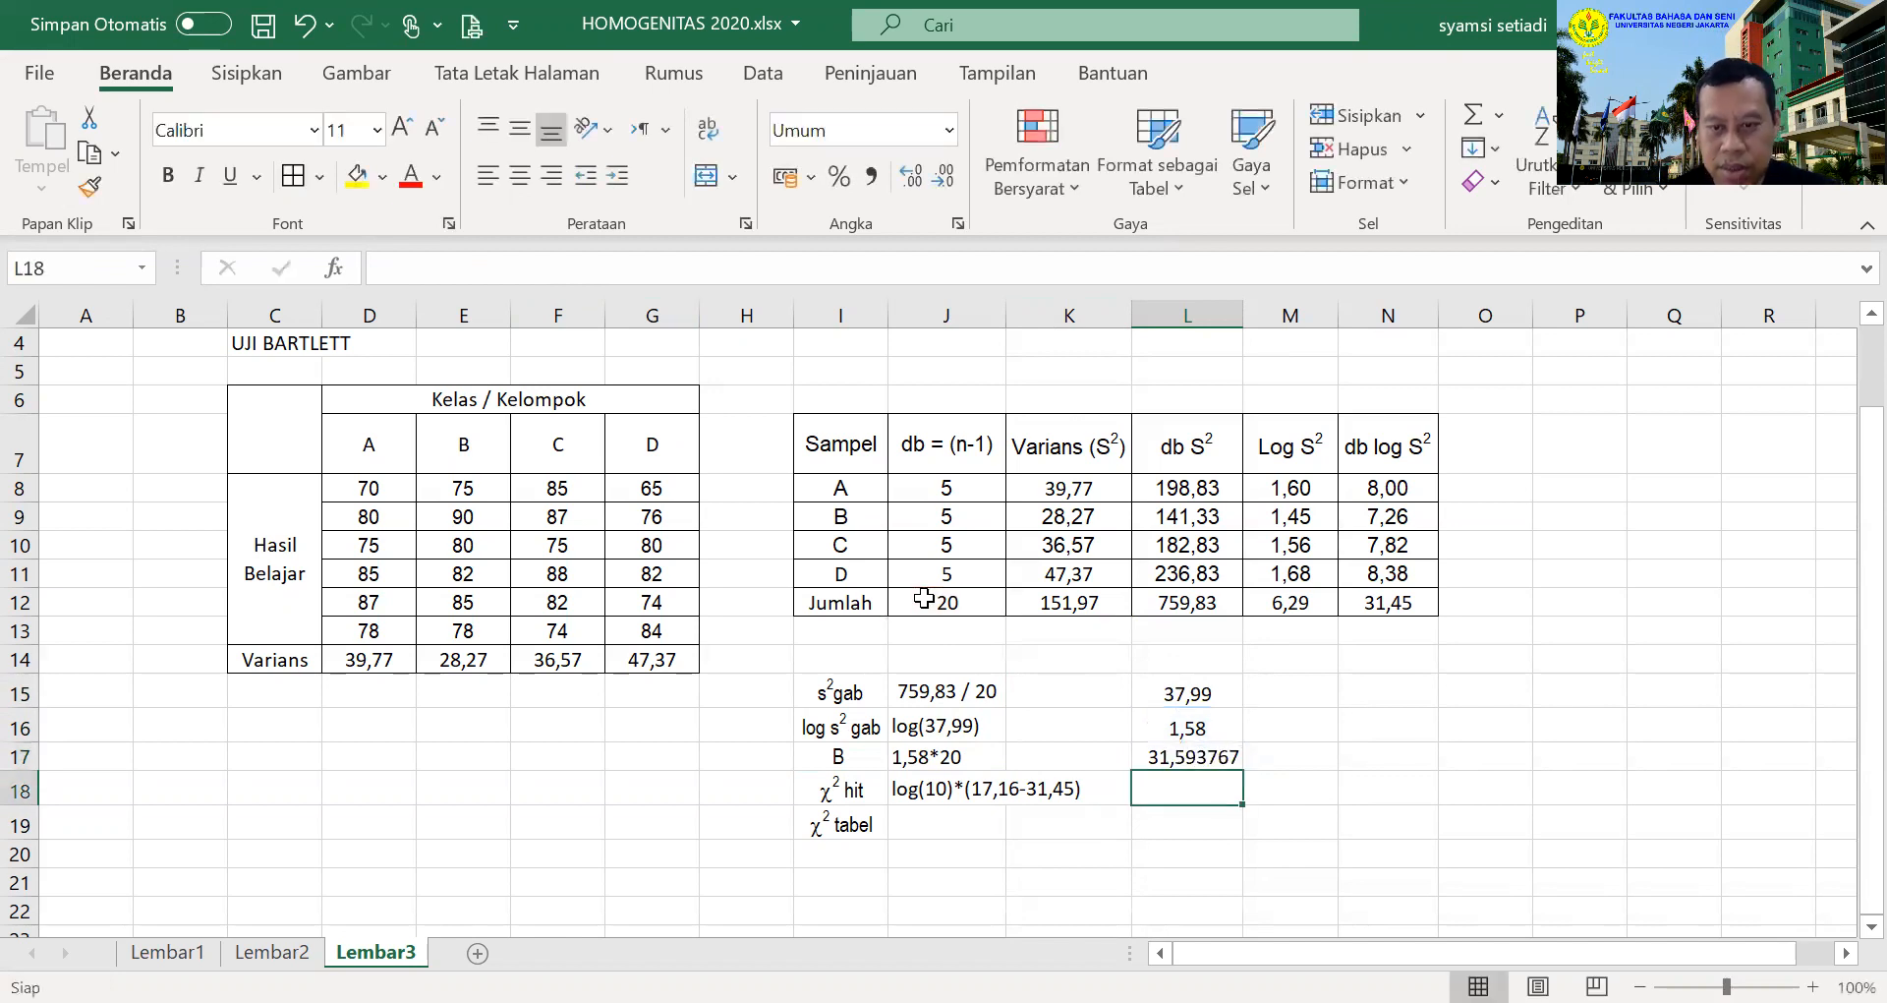
Format the B result in L17 to two decimal places and centre it
{"action": "left_click", "coordinate": [1201, 759]}
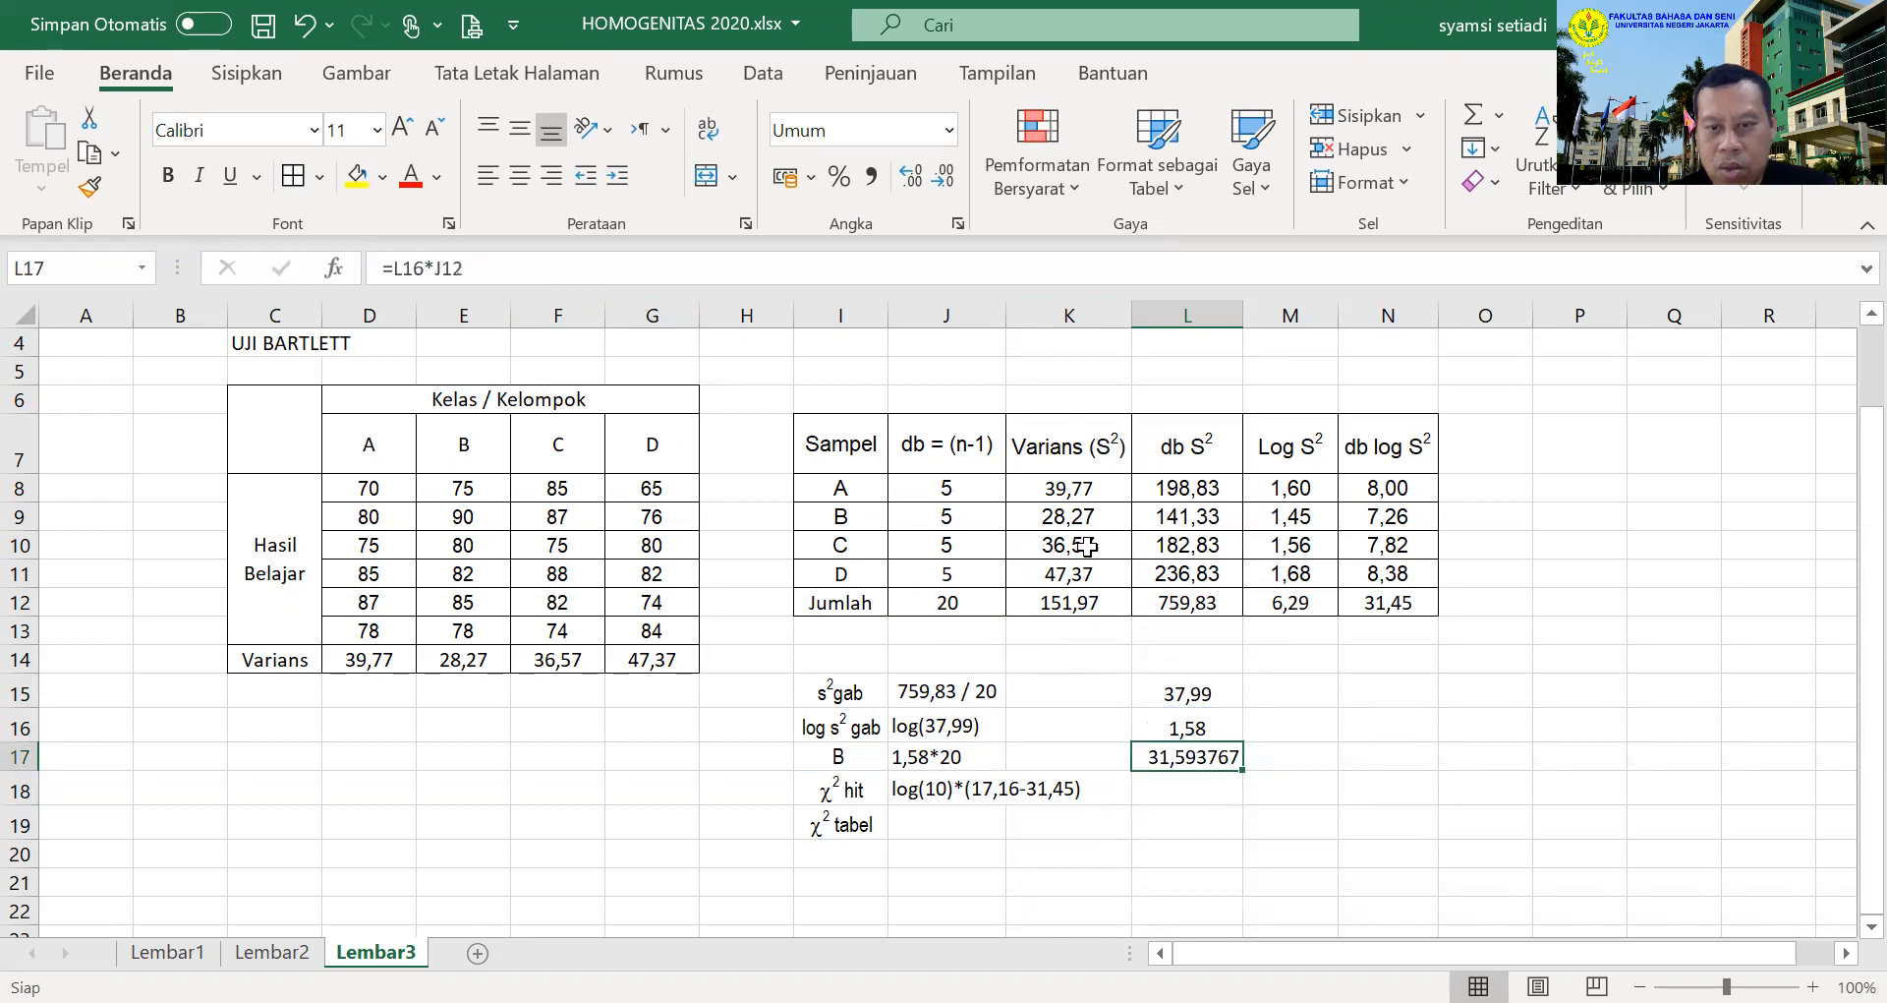
{"action": "left_click", "coordinate": [943, 177]}
{"action": "left_click", "coordinate": [942, 177]}
{"action": "left_click", "coordinate": [943, 177]}
{"action": "left_click", "coordinate": [943, 177]}
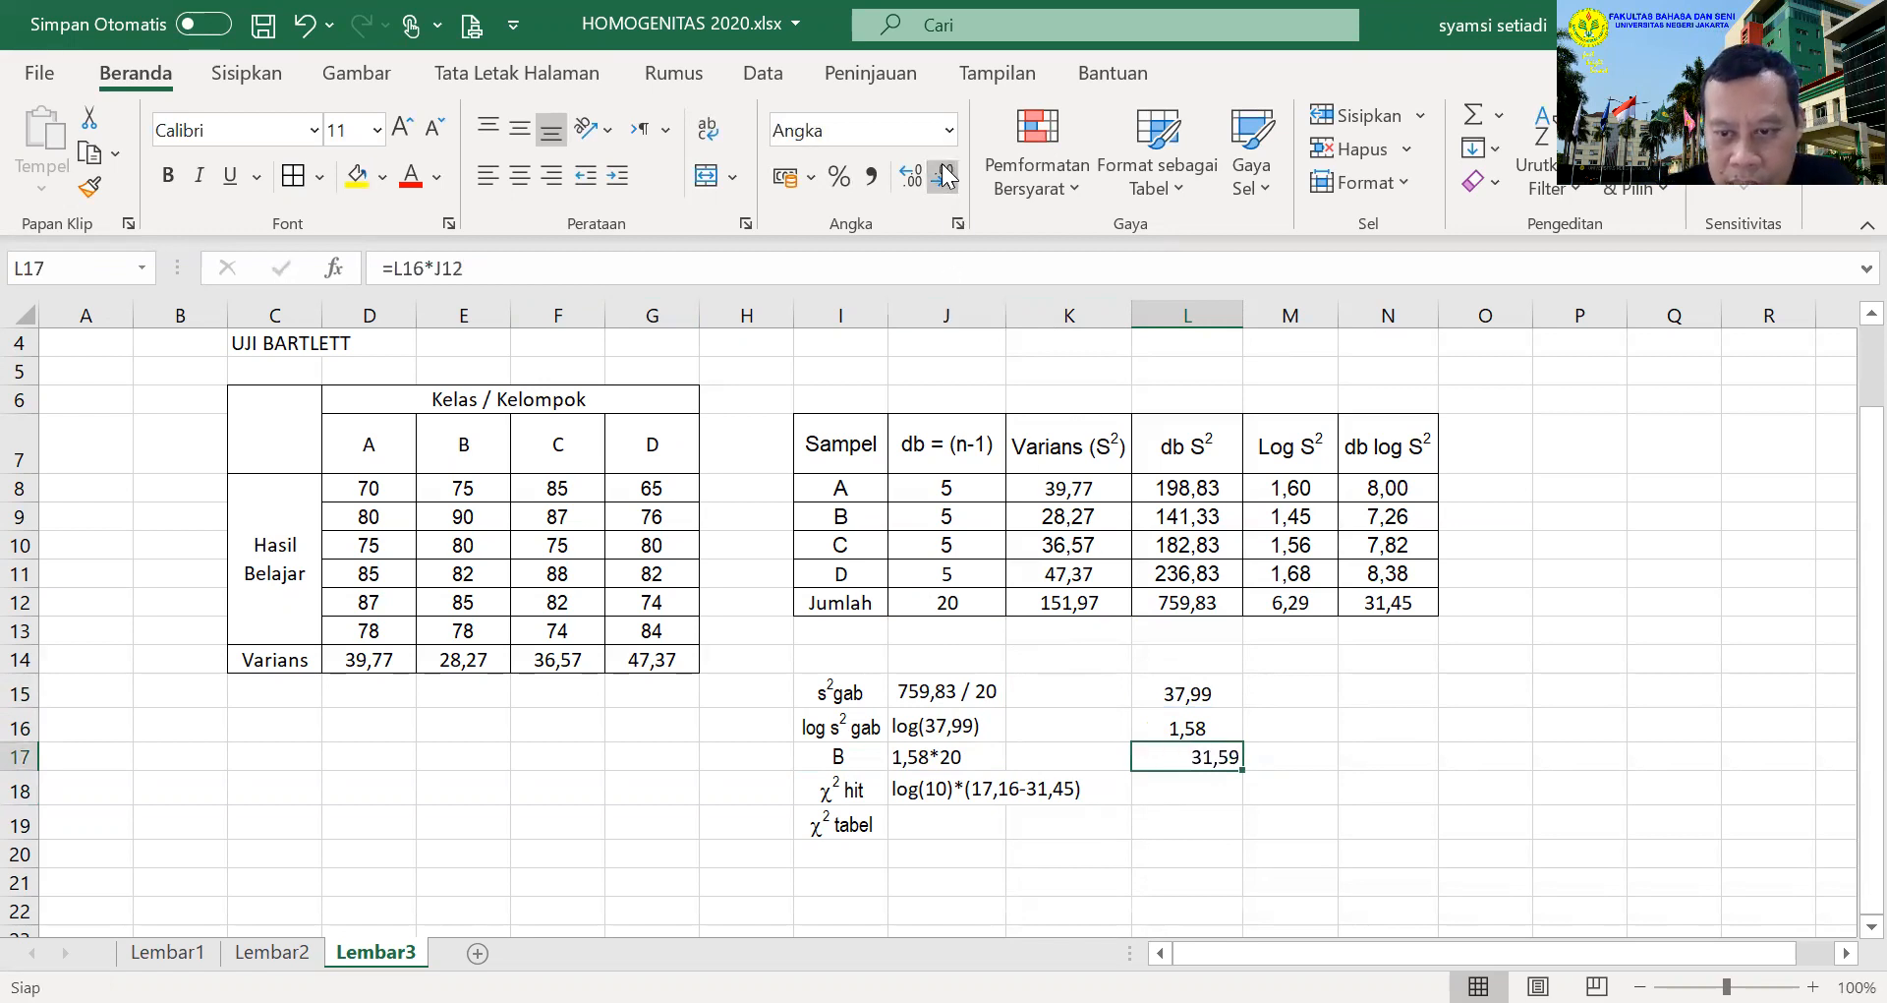
{"action": "left_click", "coordinate": [519, 177]}
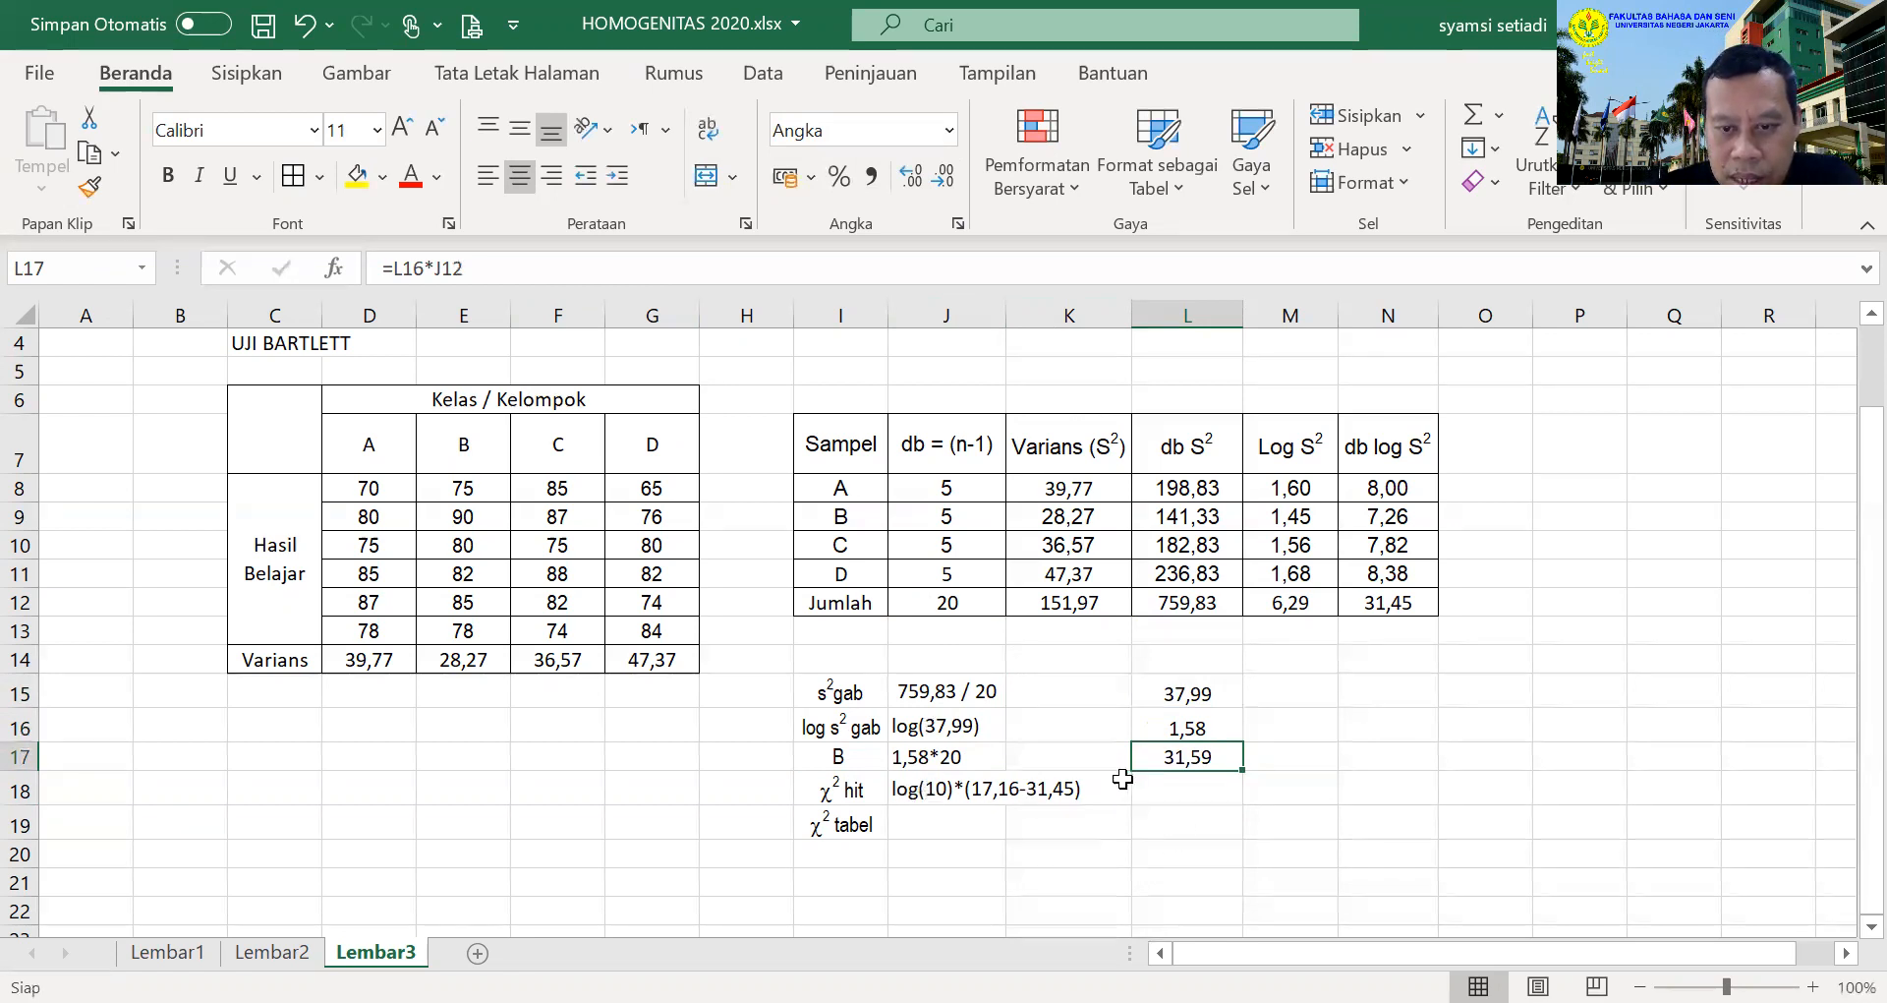
Correct the χ² hit working text in J18 to log(10)*(31,59-31,45)
{"action": "left_click", "coordinate": [918, 788]}
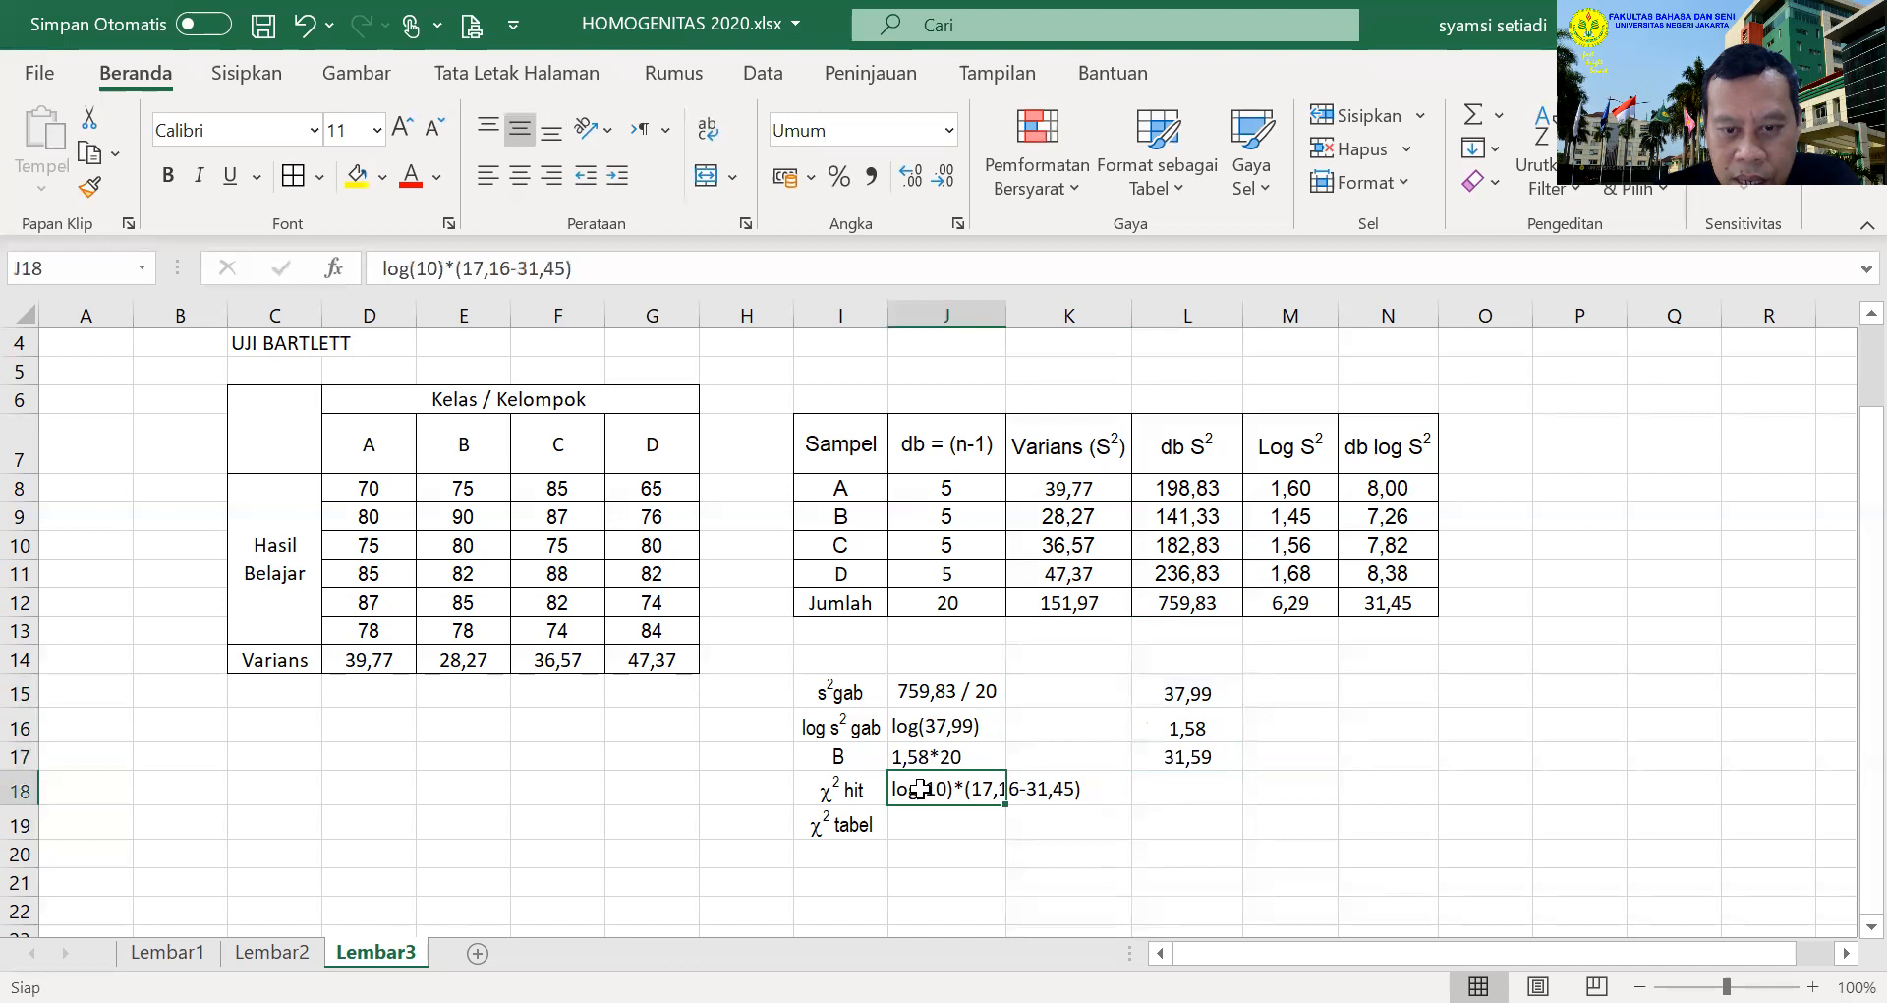
{"action": "left_click", "coordinate": [510, 270]}
{"action": "key", "text": "BackSpace"}
{"action": "key", "text": "BackSpace"}
{"action": "key", "text": "BackSpace"}
{"action": "key", "text": "BackSpace"}
{"action": "key", "text": "BackSpace"}
{"action": "type", "text": "31,59"}
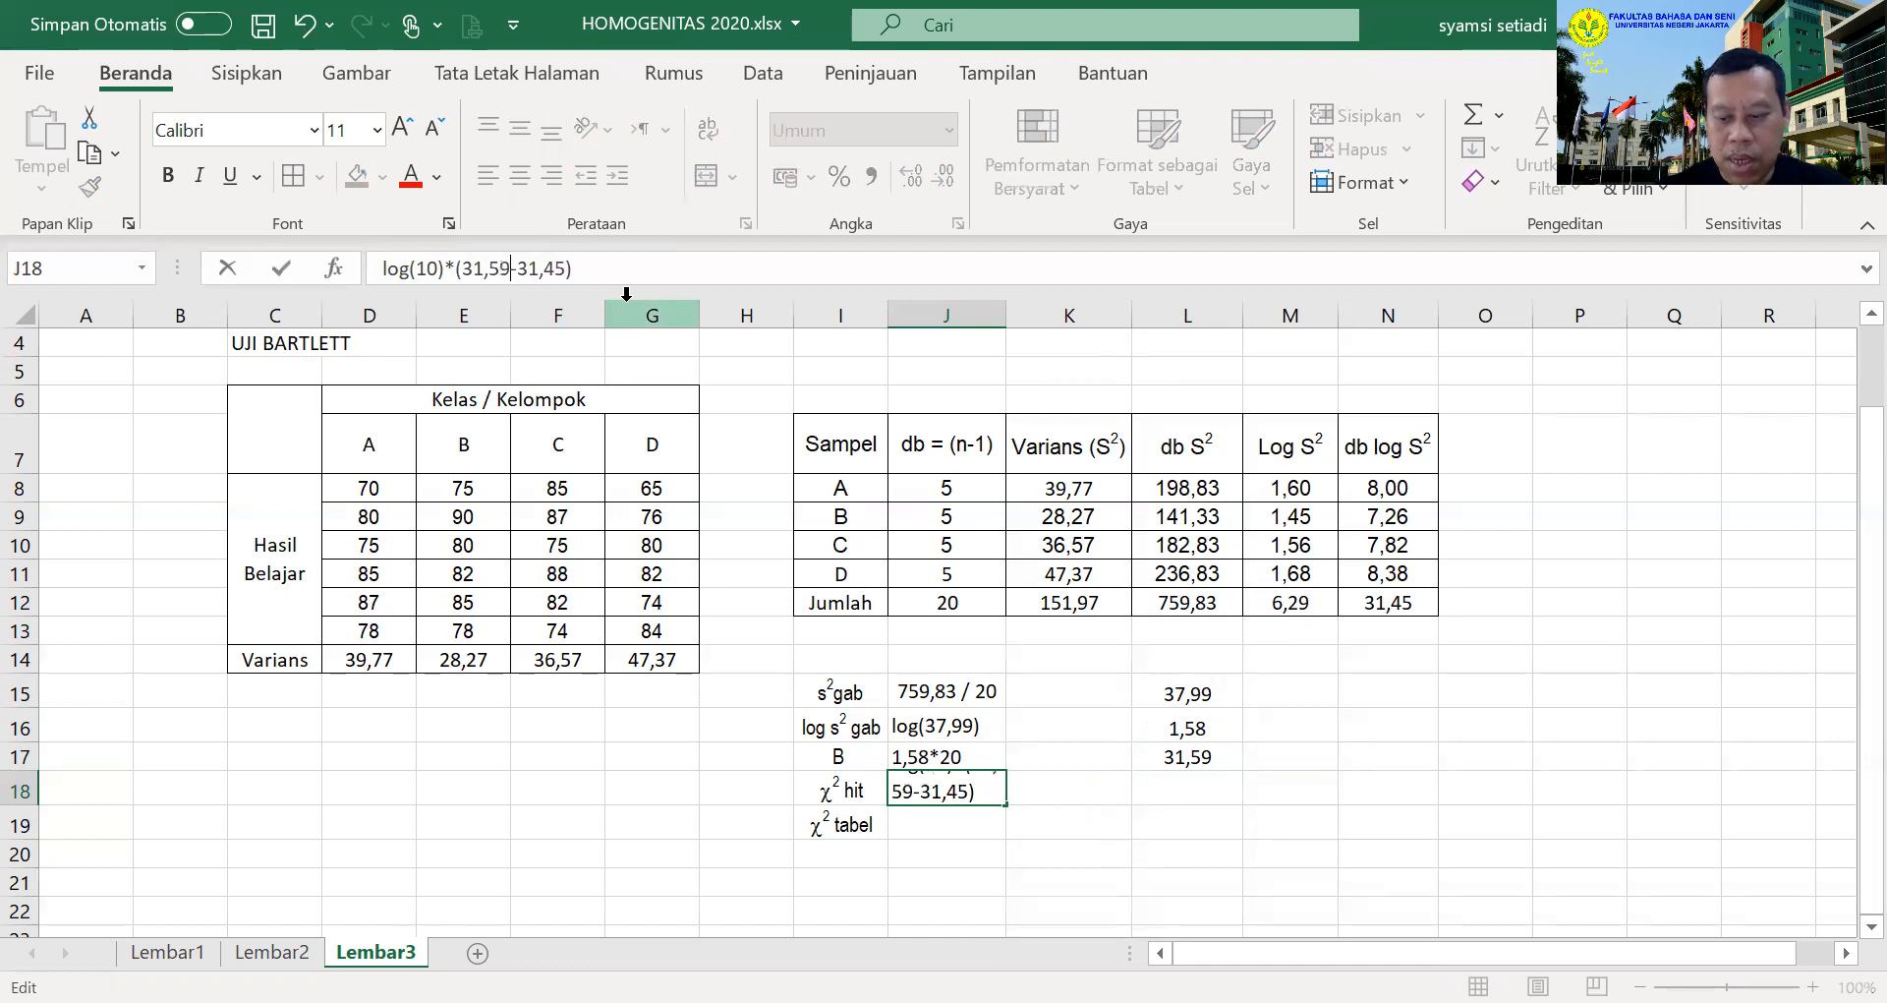
{"action": "key", "text": "Return"}
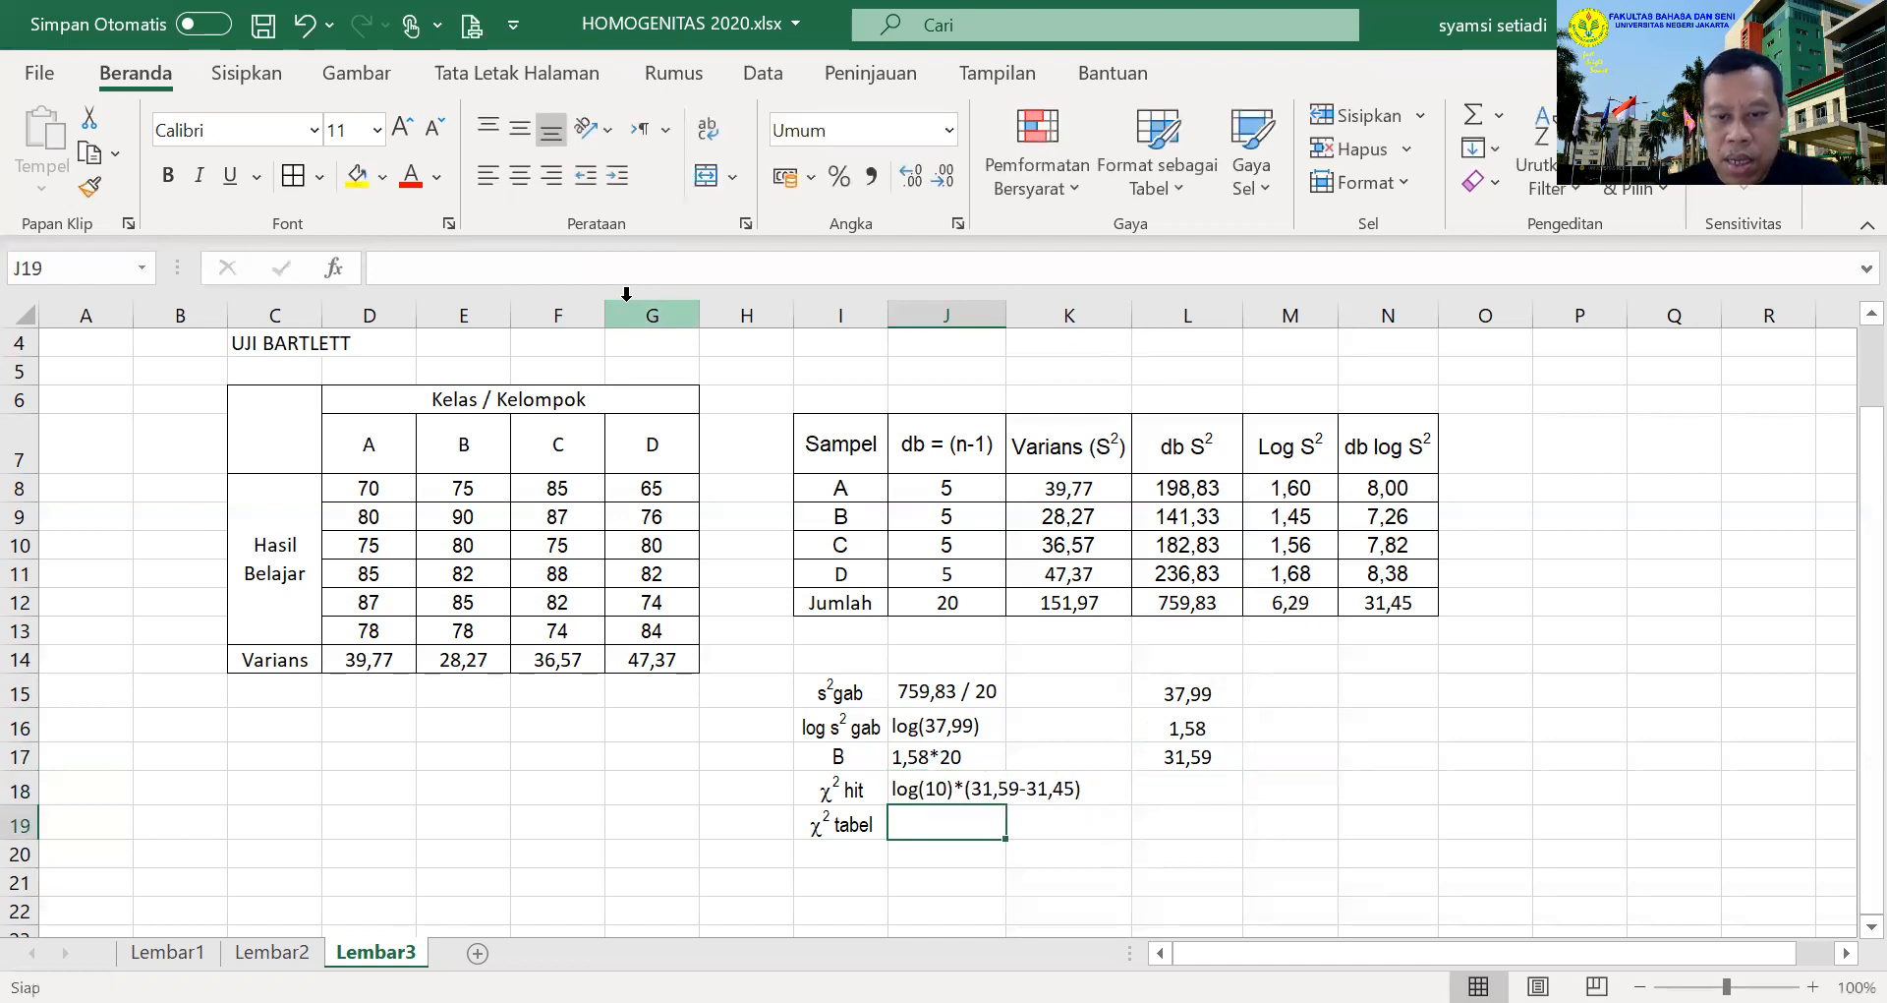
Calculate χ² hit in L18 with =LOG(10)*(L17-N12)
{"action": "left_click", "coordinate": [1193, 790]}
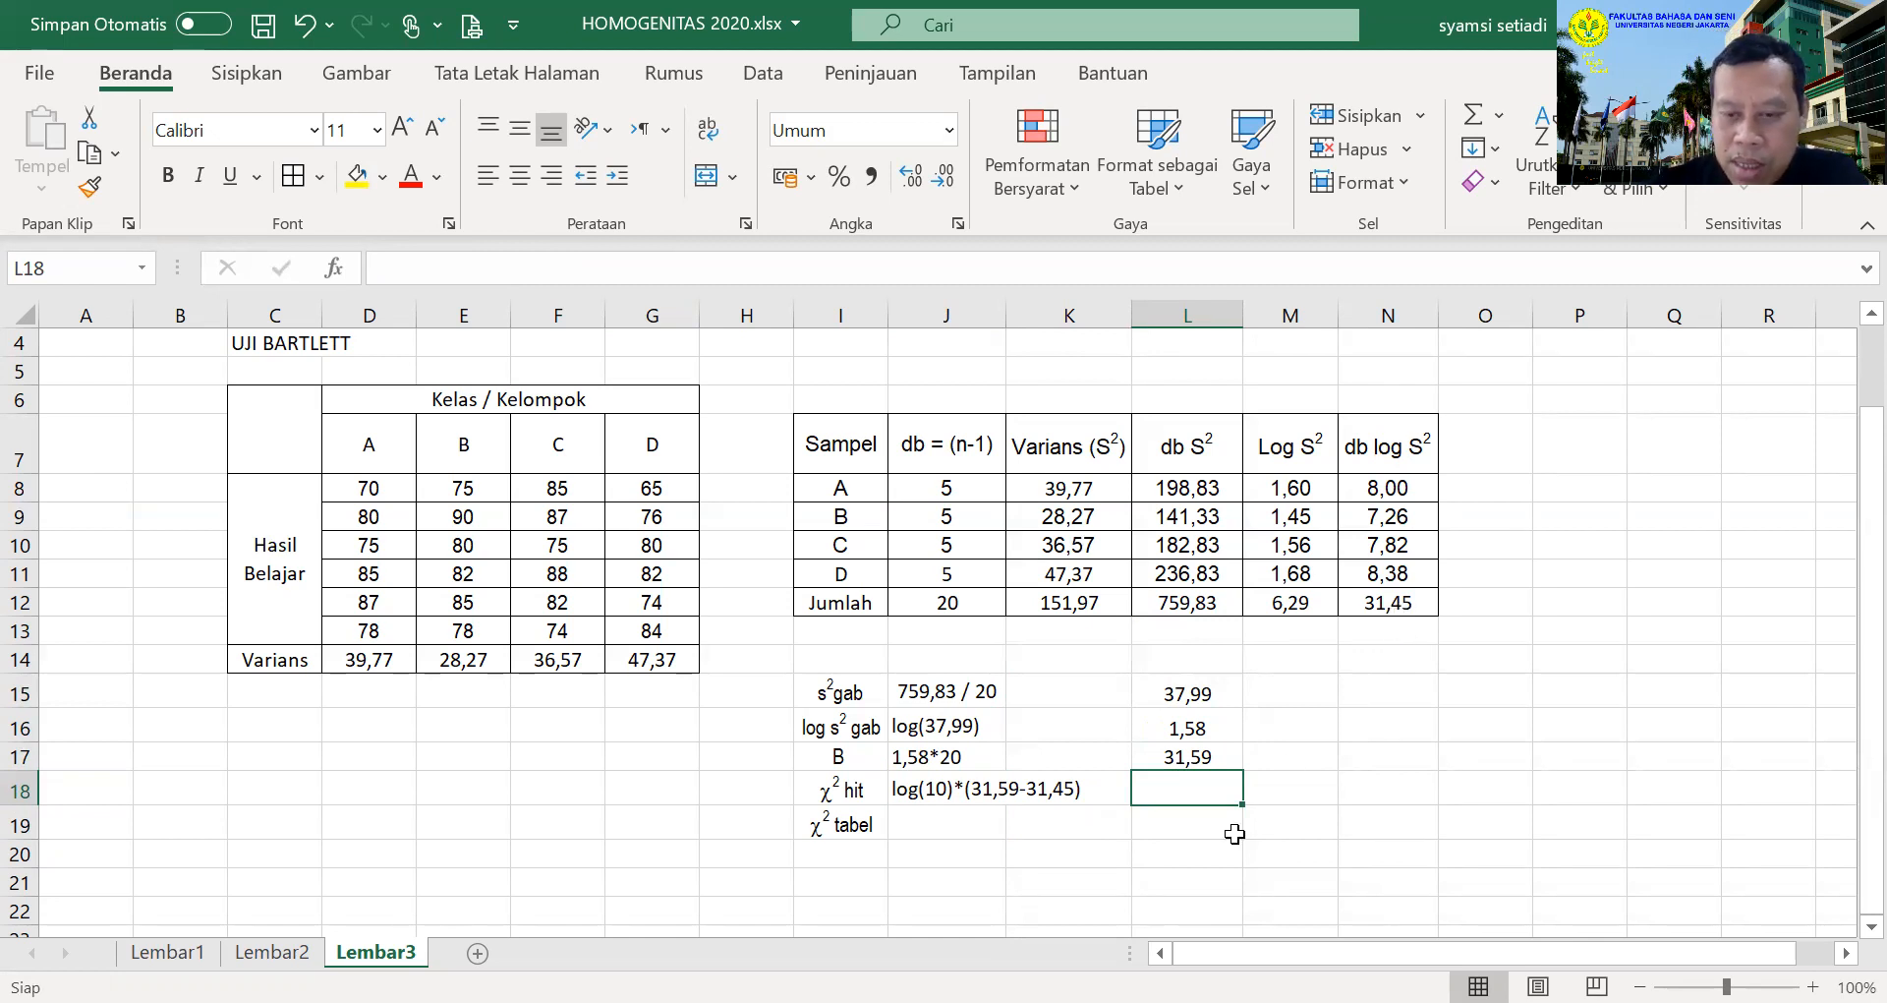
{"action": "type", "text": "="}
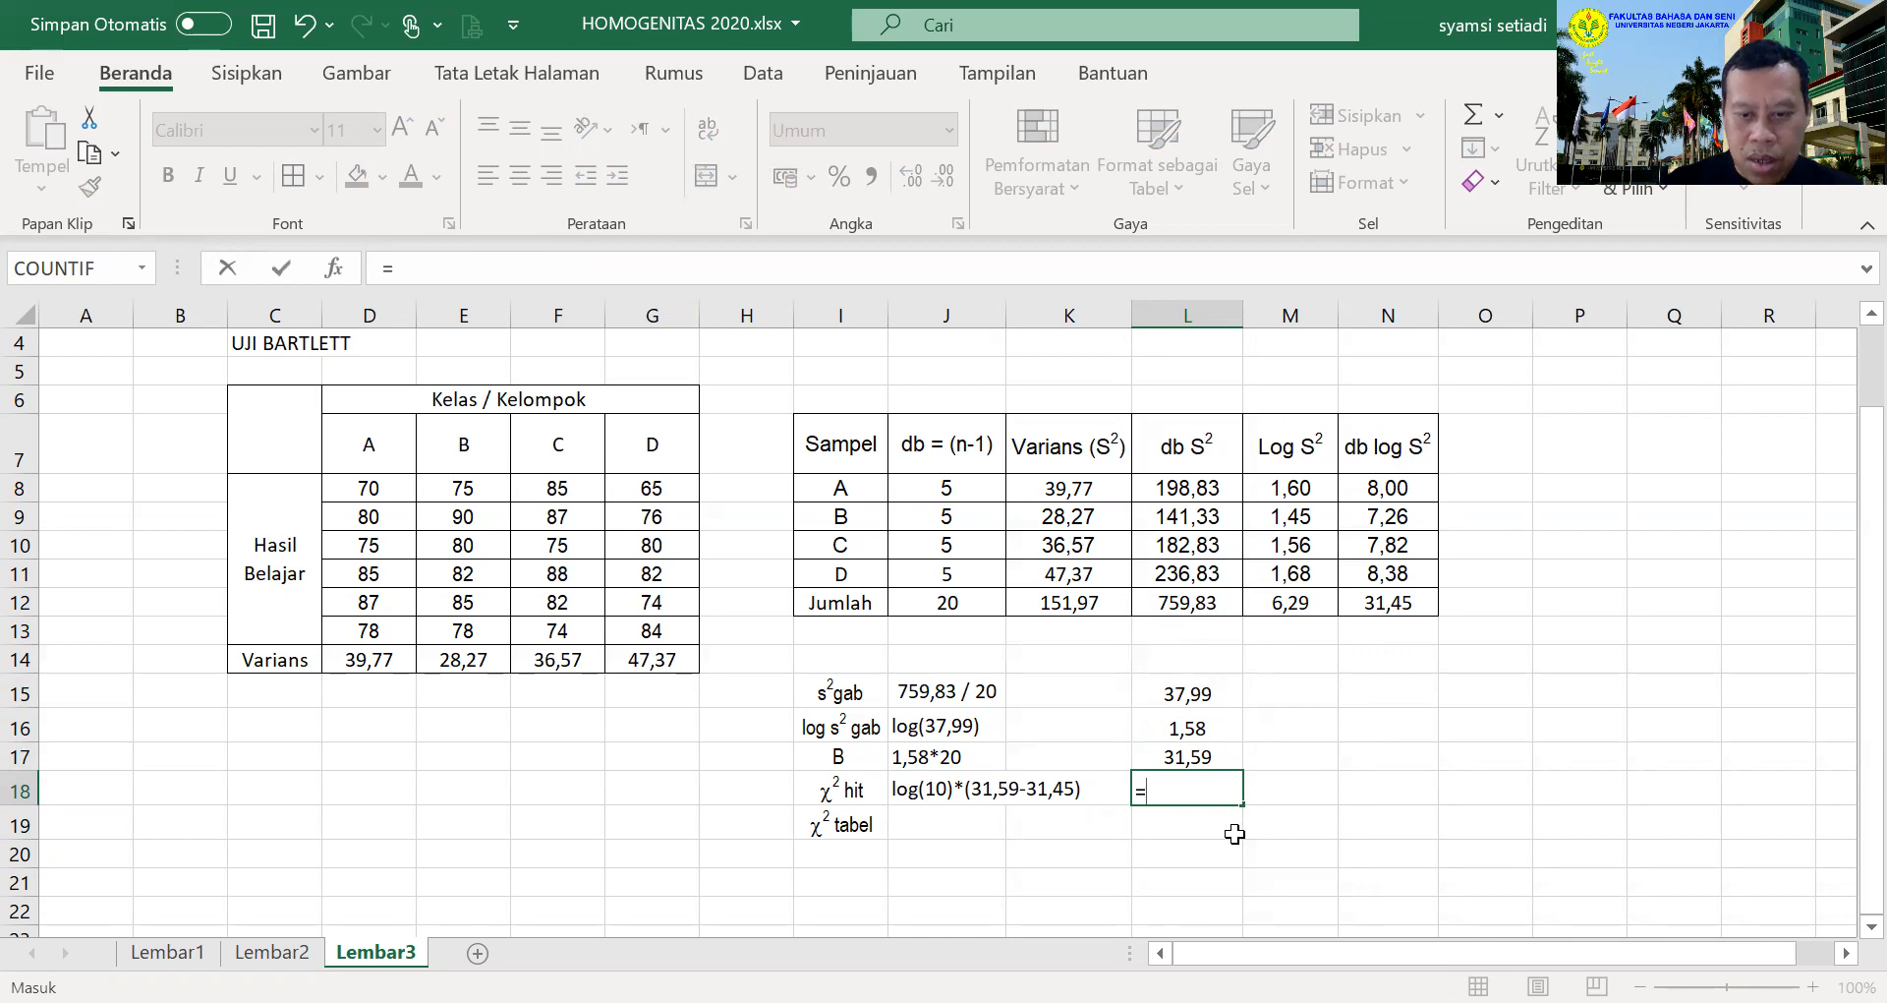
{"action": "type", "text": "LOG"}
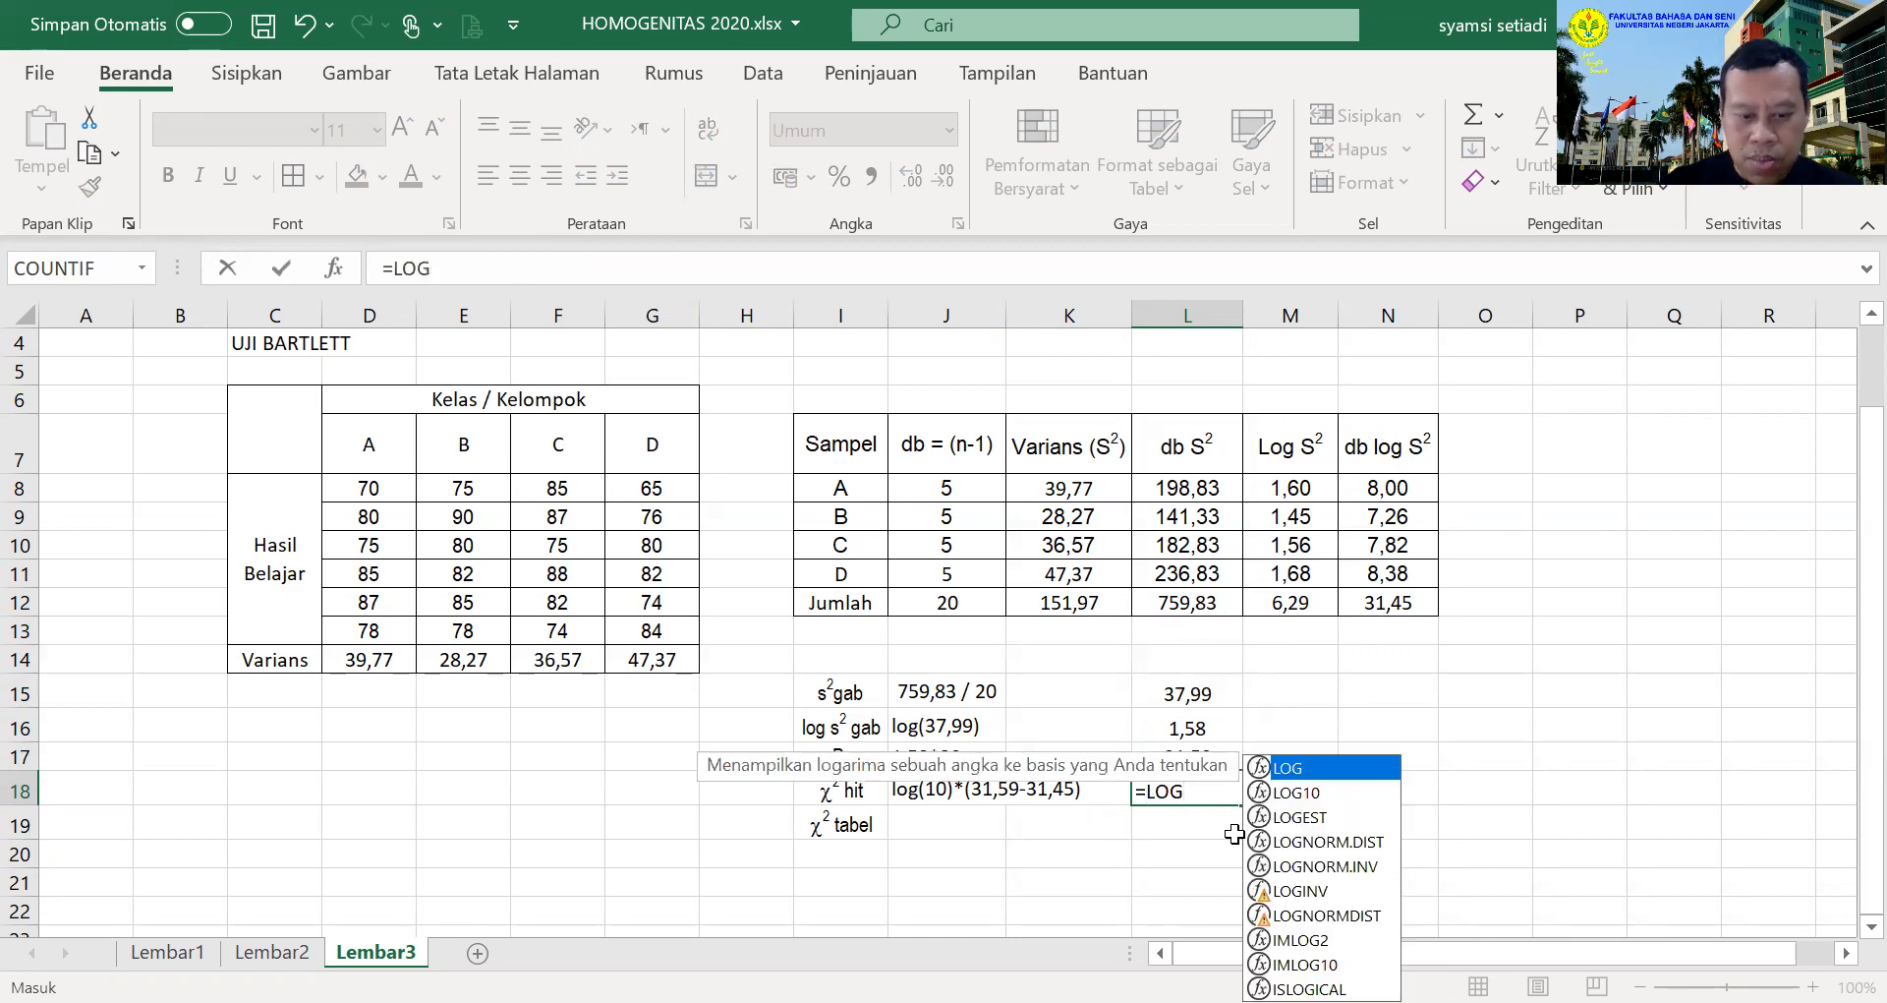
{"action": "type", "text": "(10"}
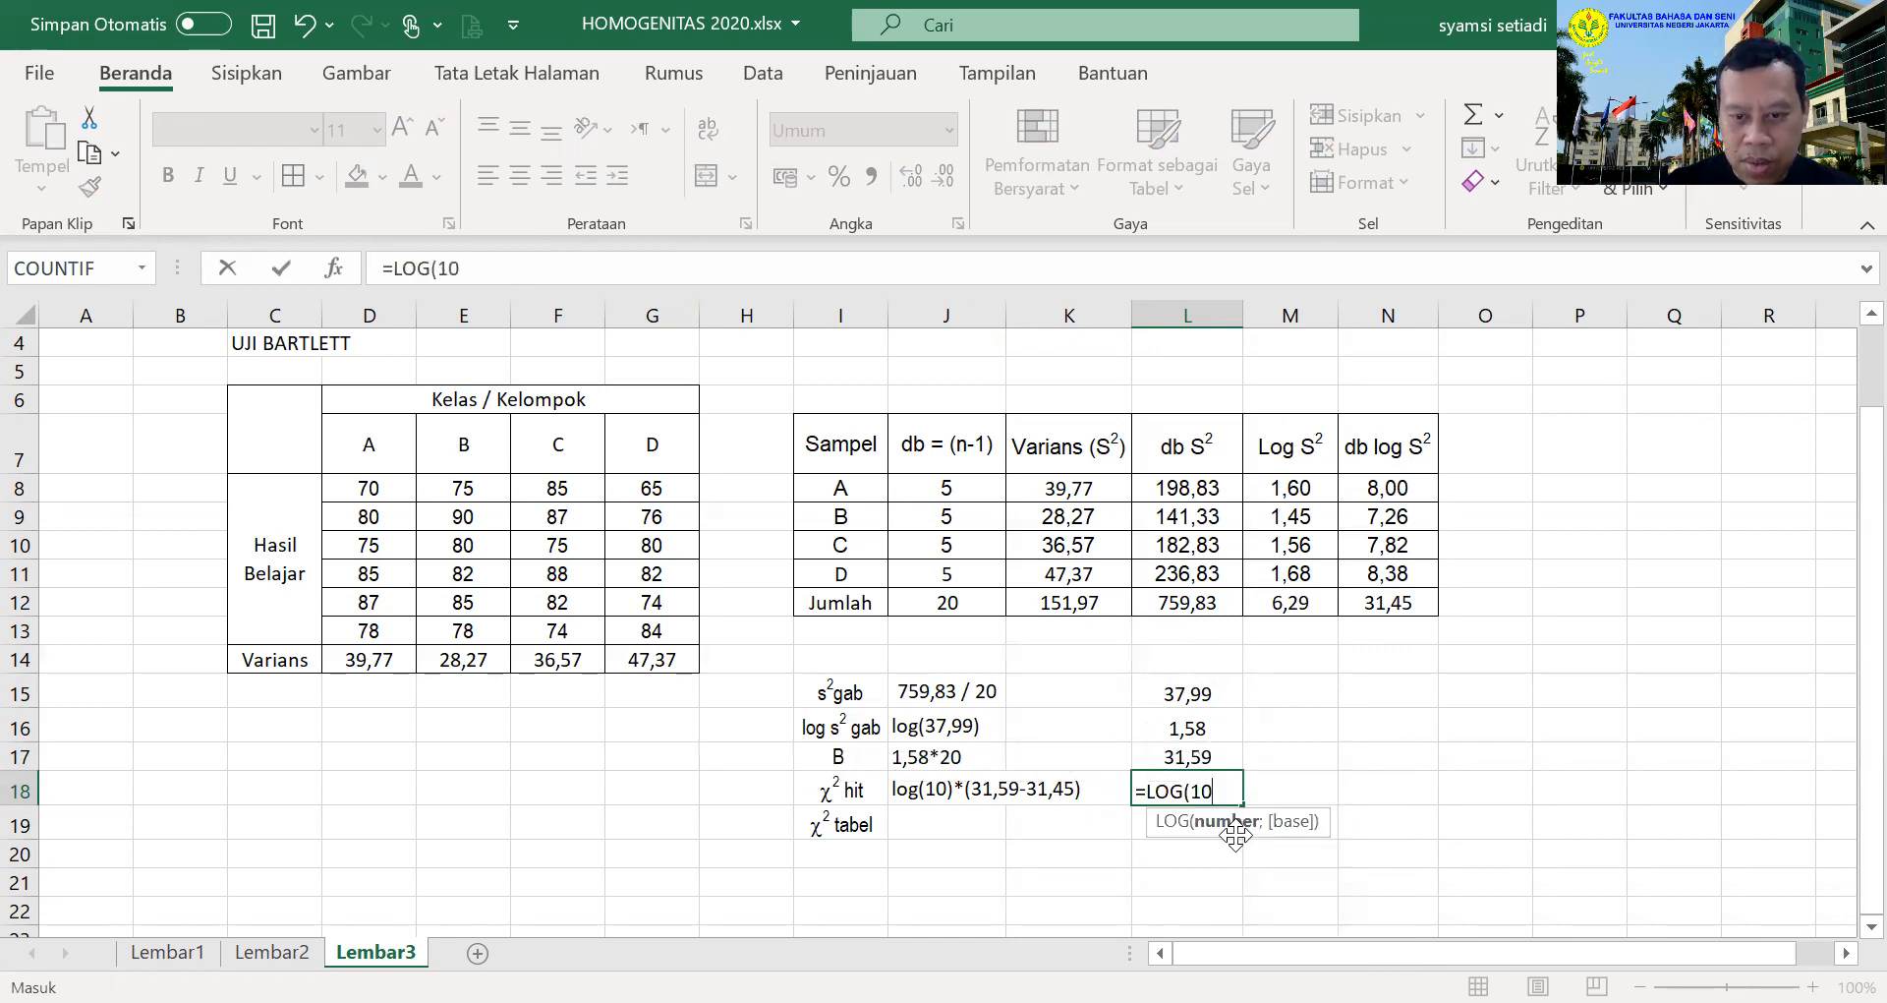
{"action": "type", "text": ")*("}
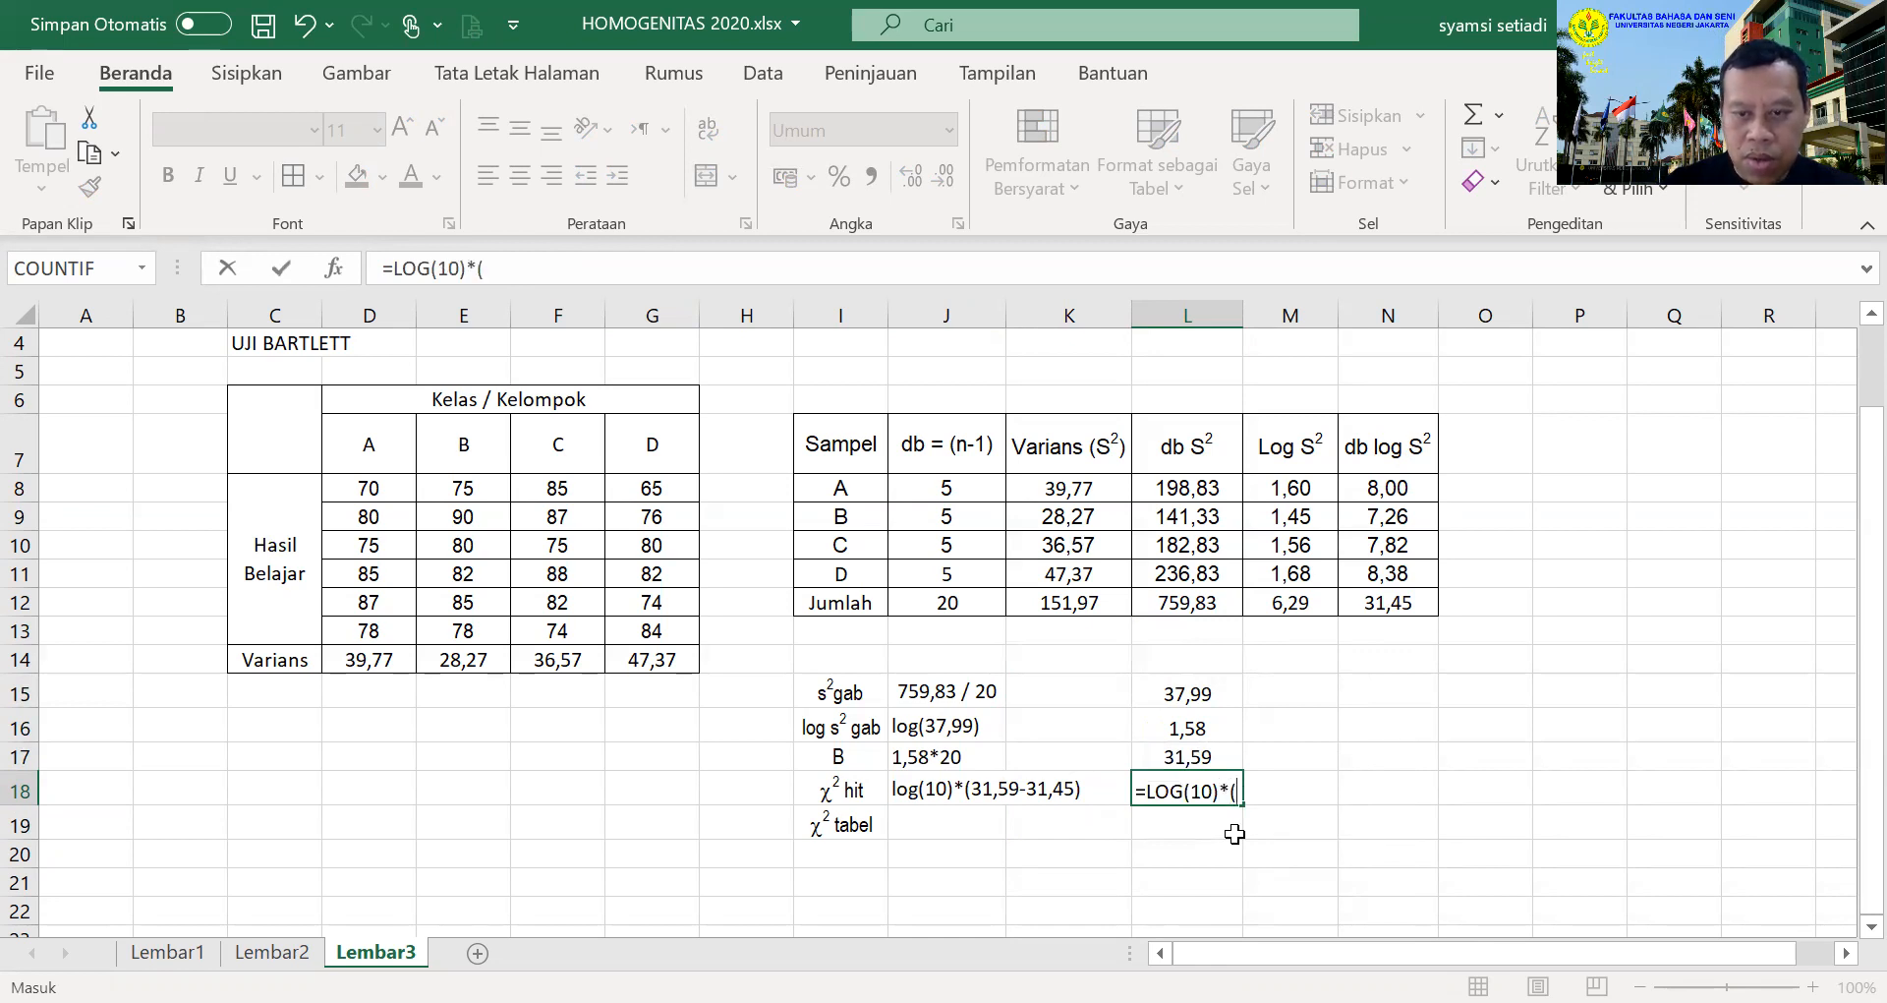
{"action": "left_click", "coordinate": [1186, 754]}
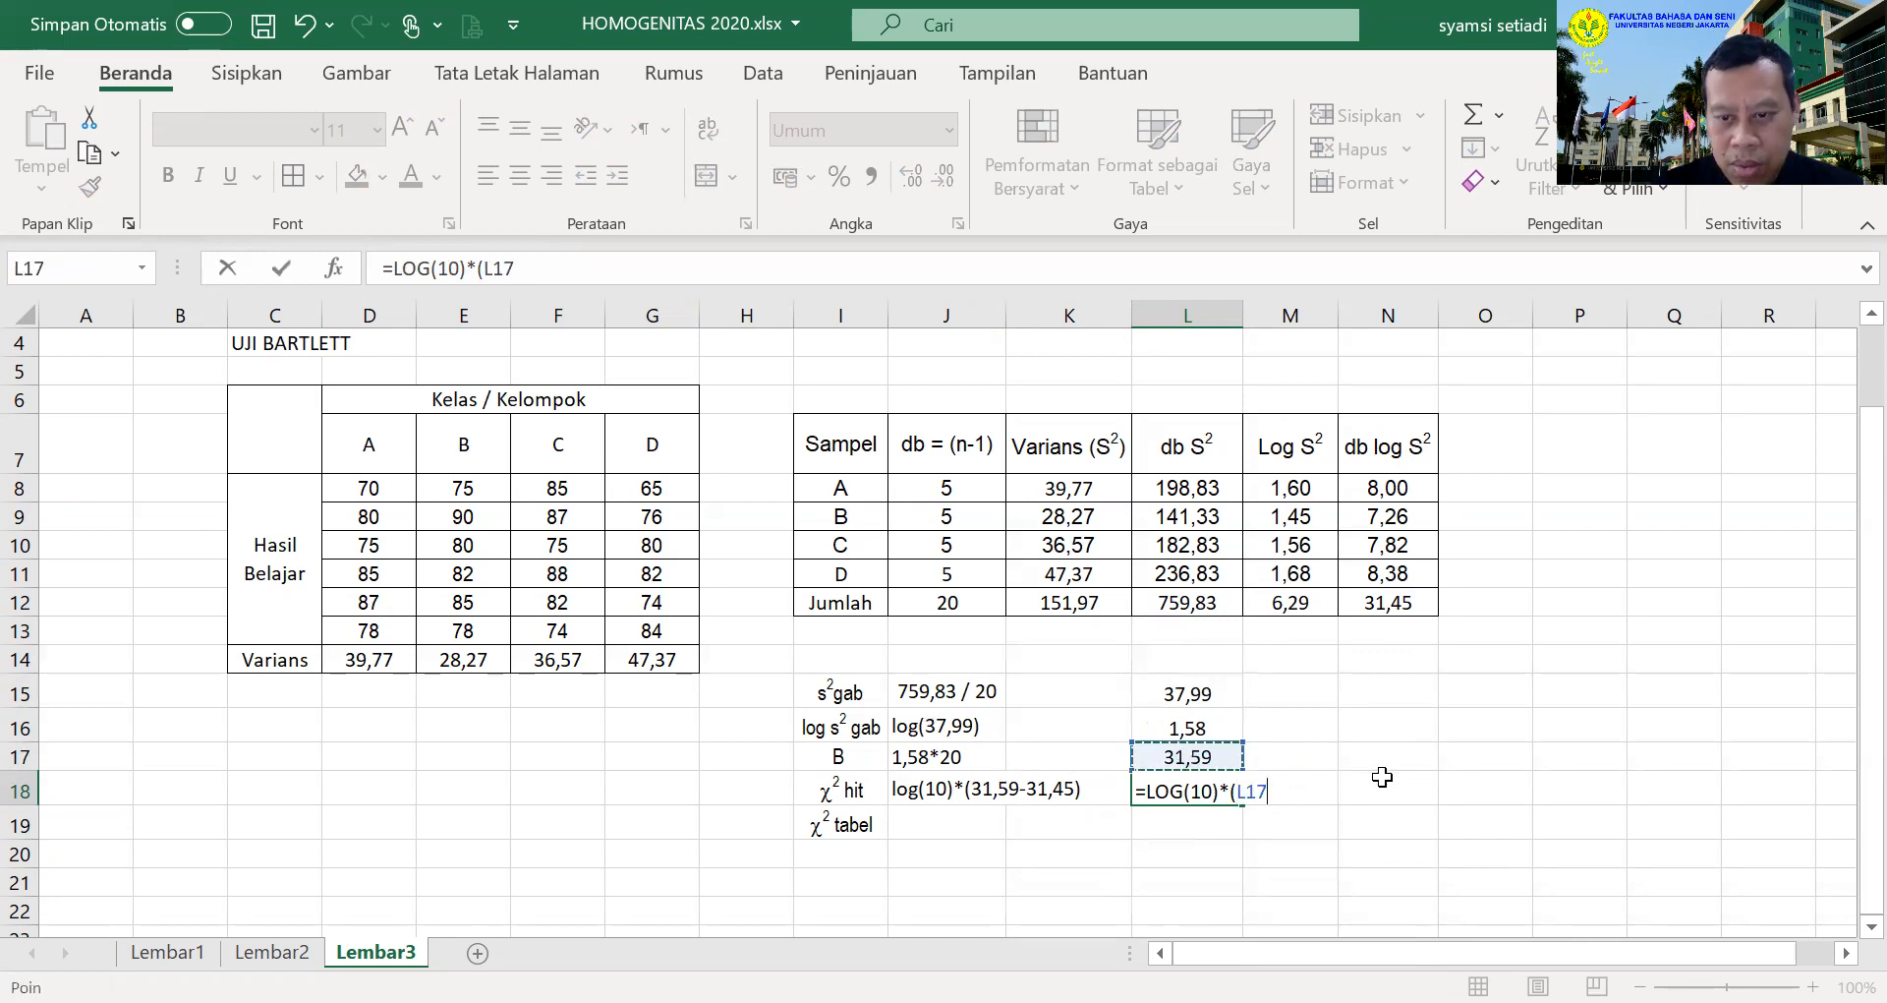
{"action": "type", "text": "-"}
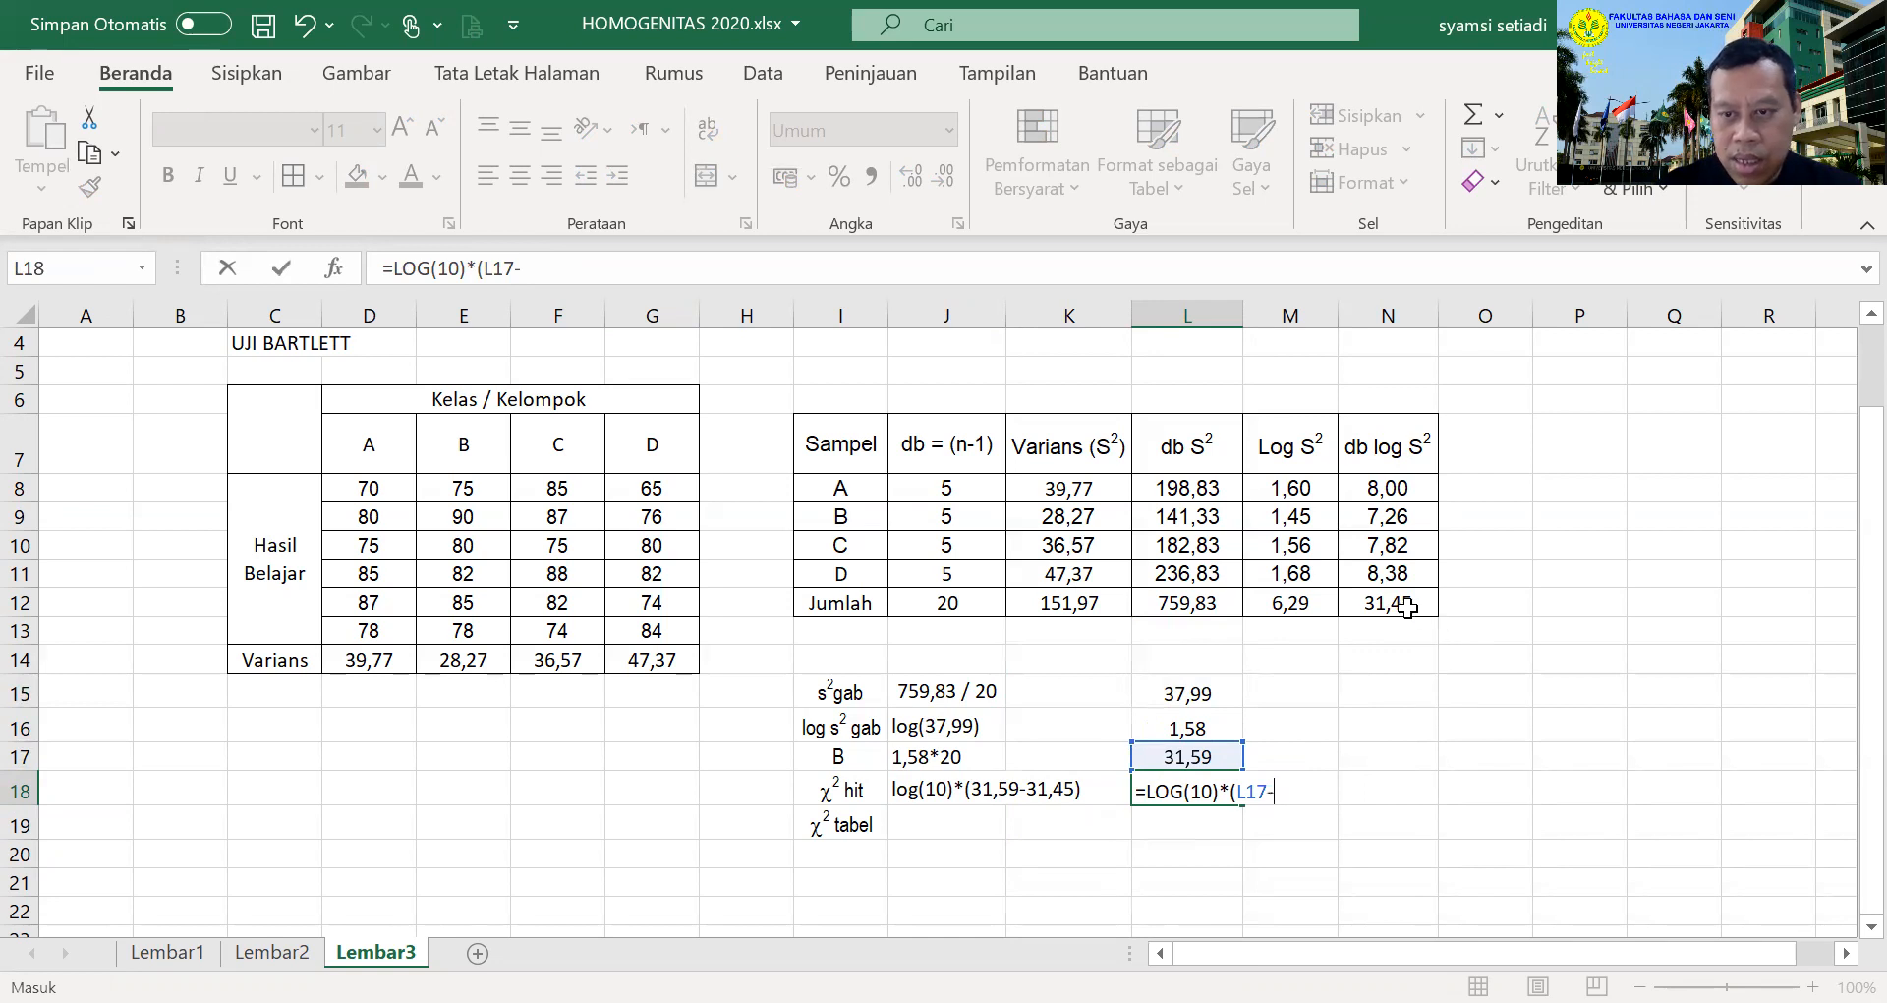
{"action": "left_click", "coordinate": [1407, 607]}
{"action": "type", "text": ")"}
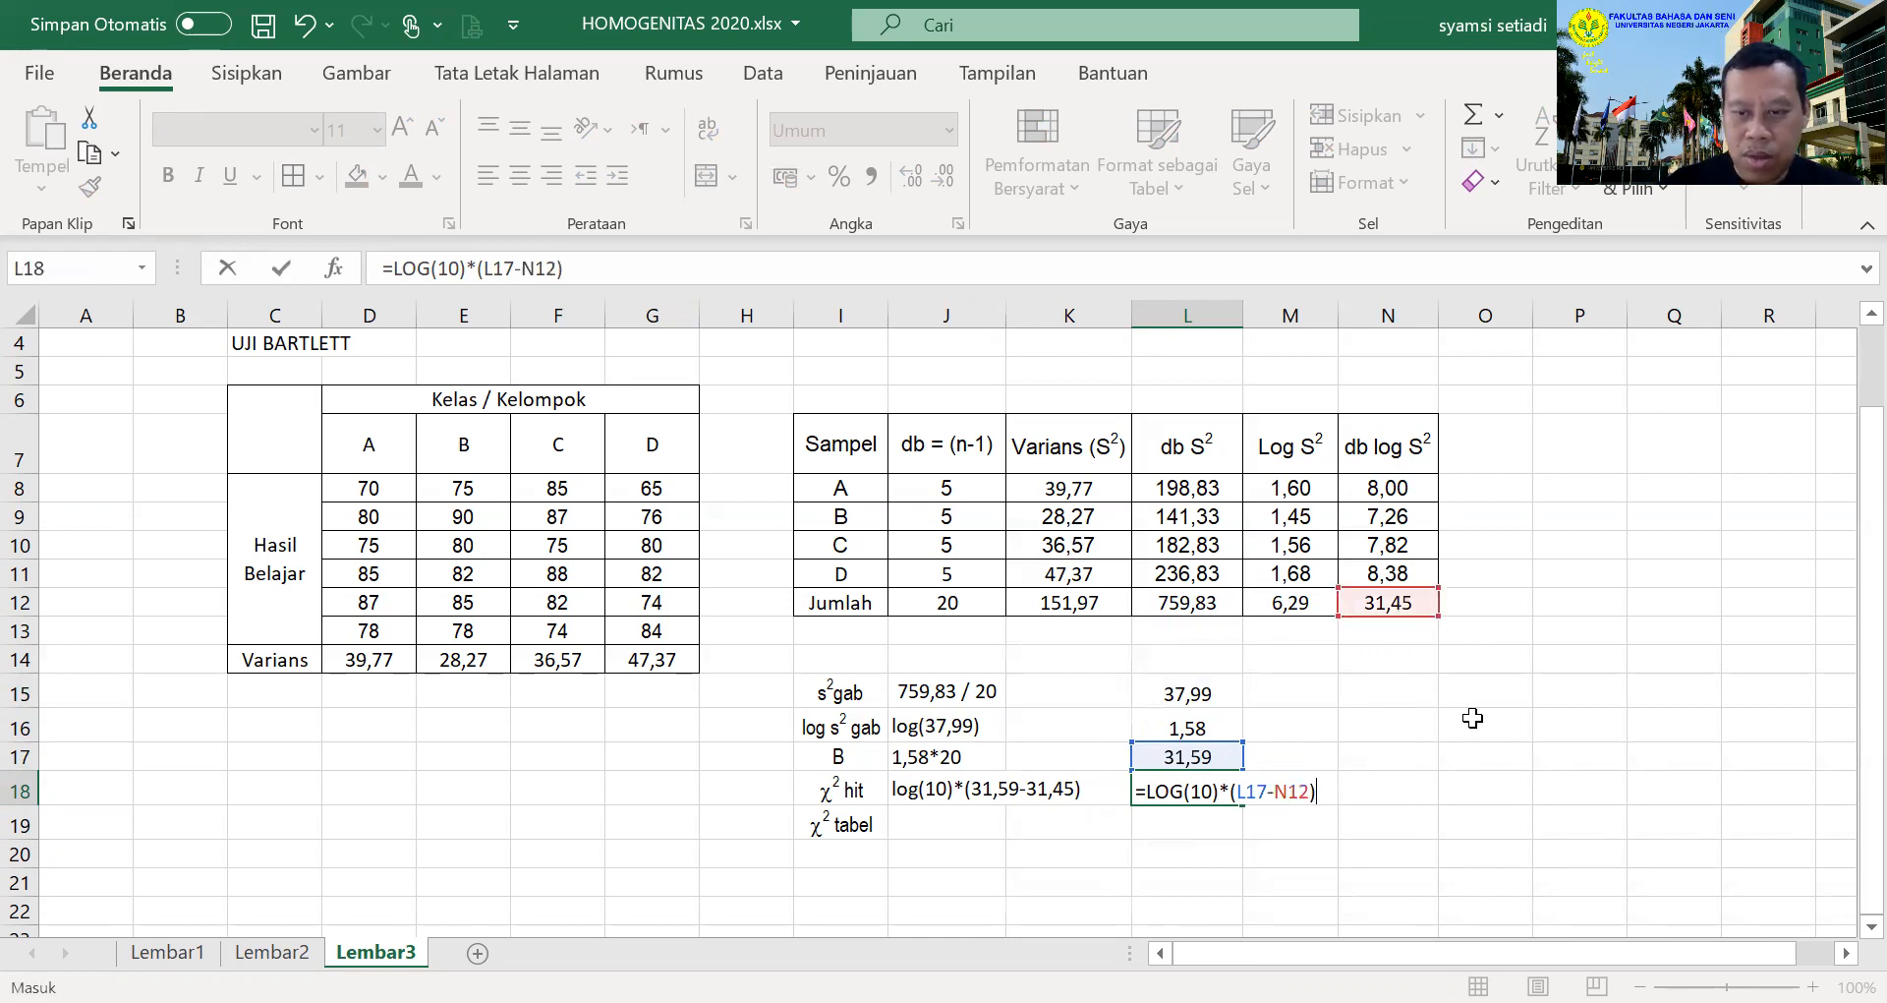
{"action": "key", "text": "Return"}
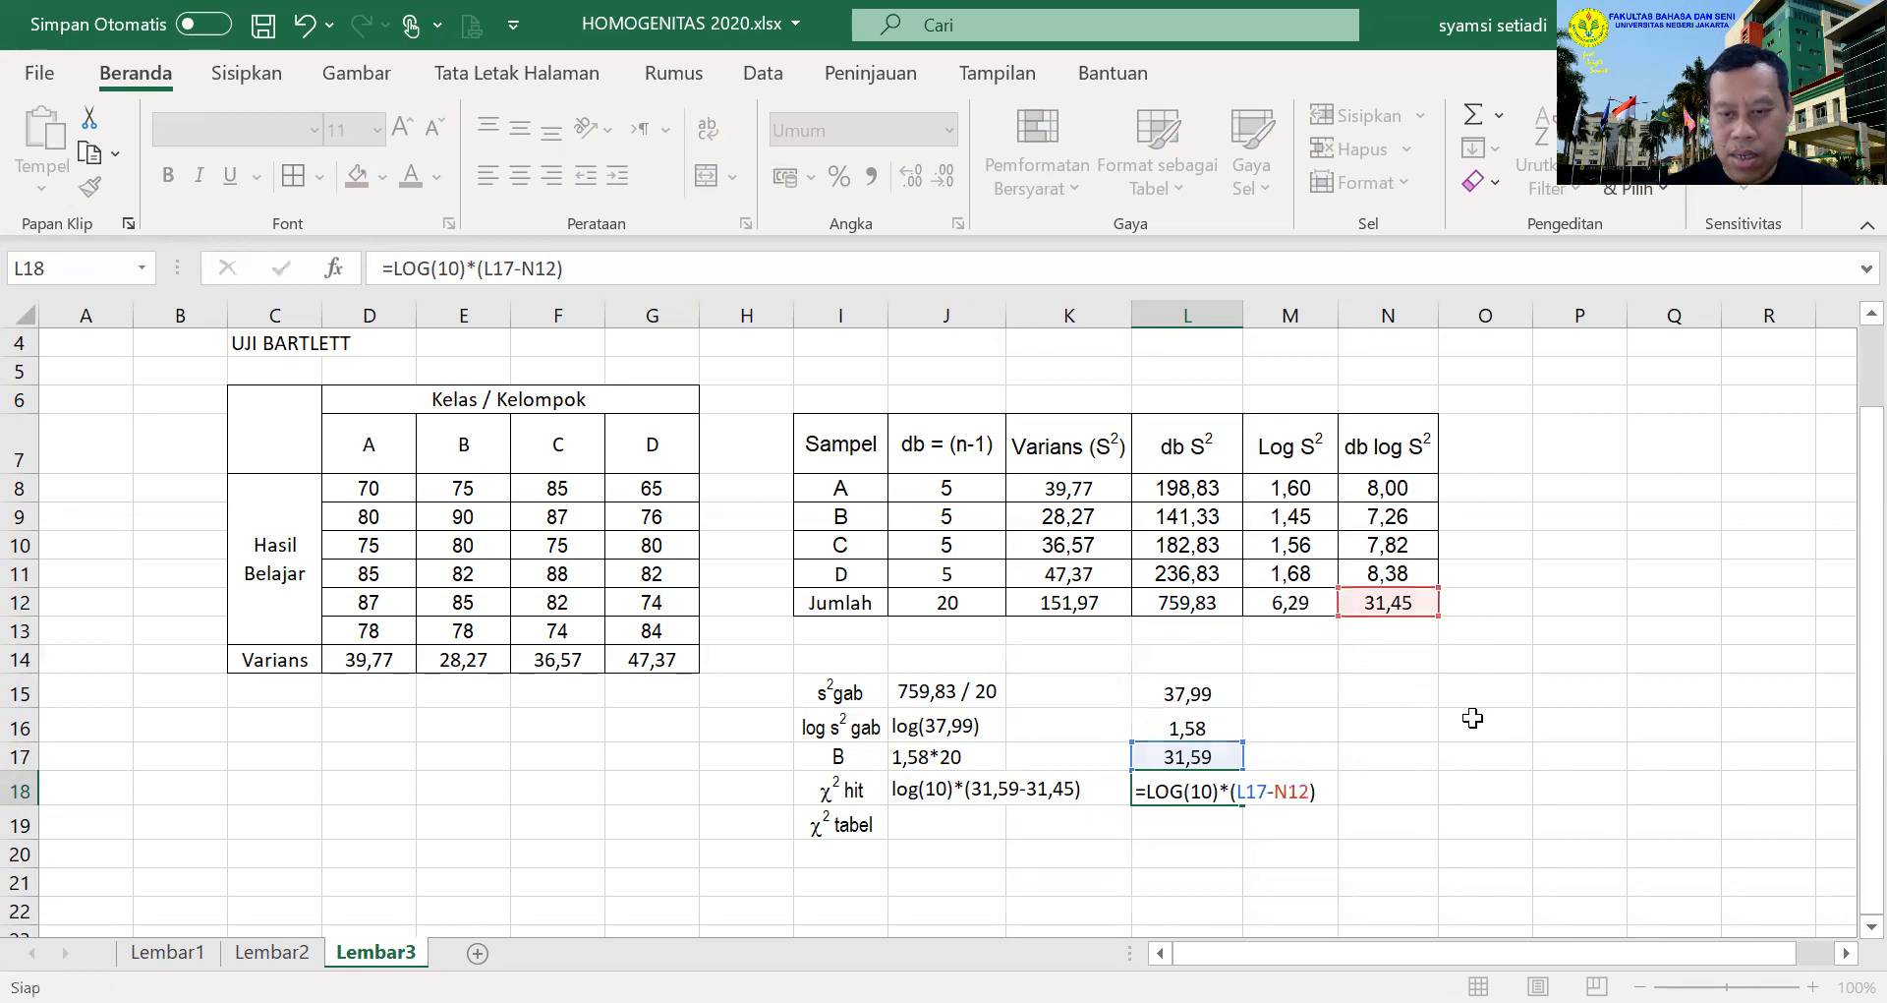
Try enclosing LOG(10) in its own parentheses in the χ² hit formula in L18
{"action": "left_click", "coordinate": [1182, 791]}
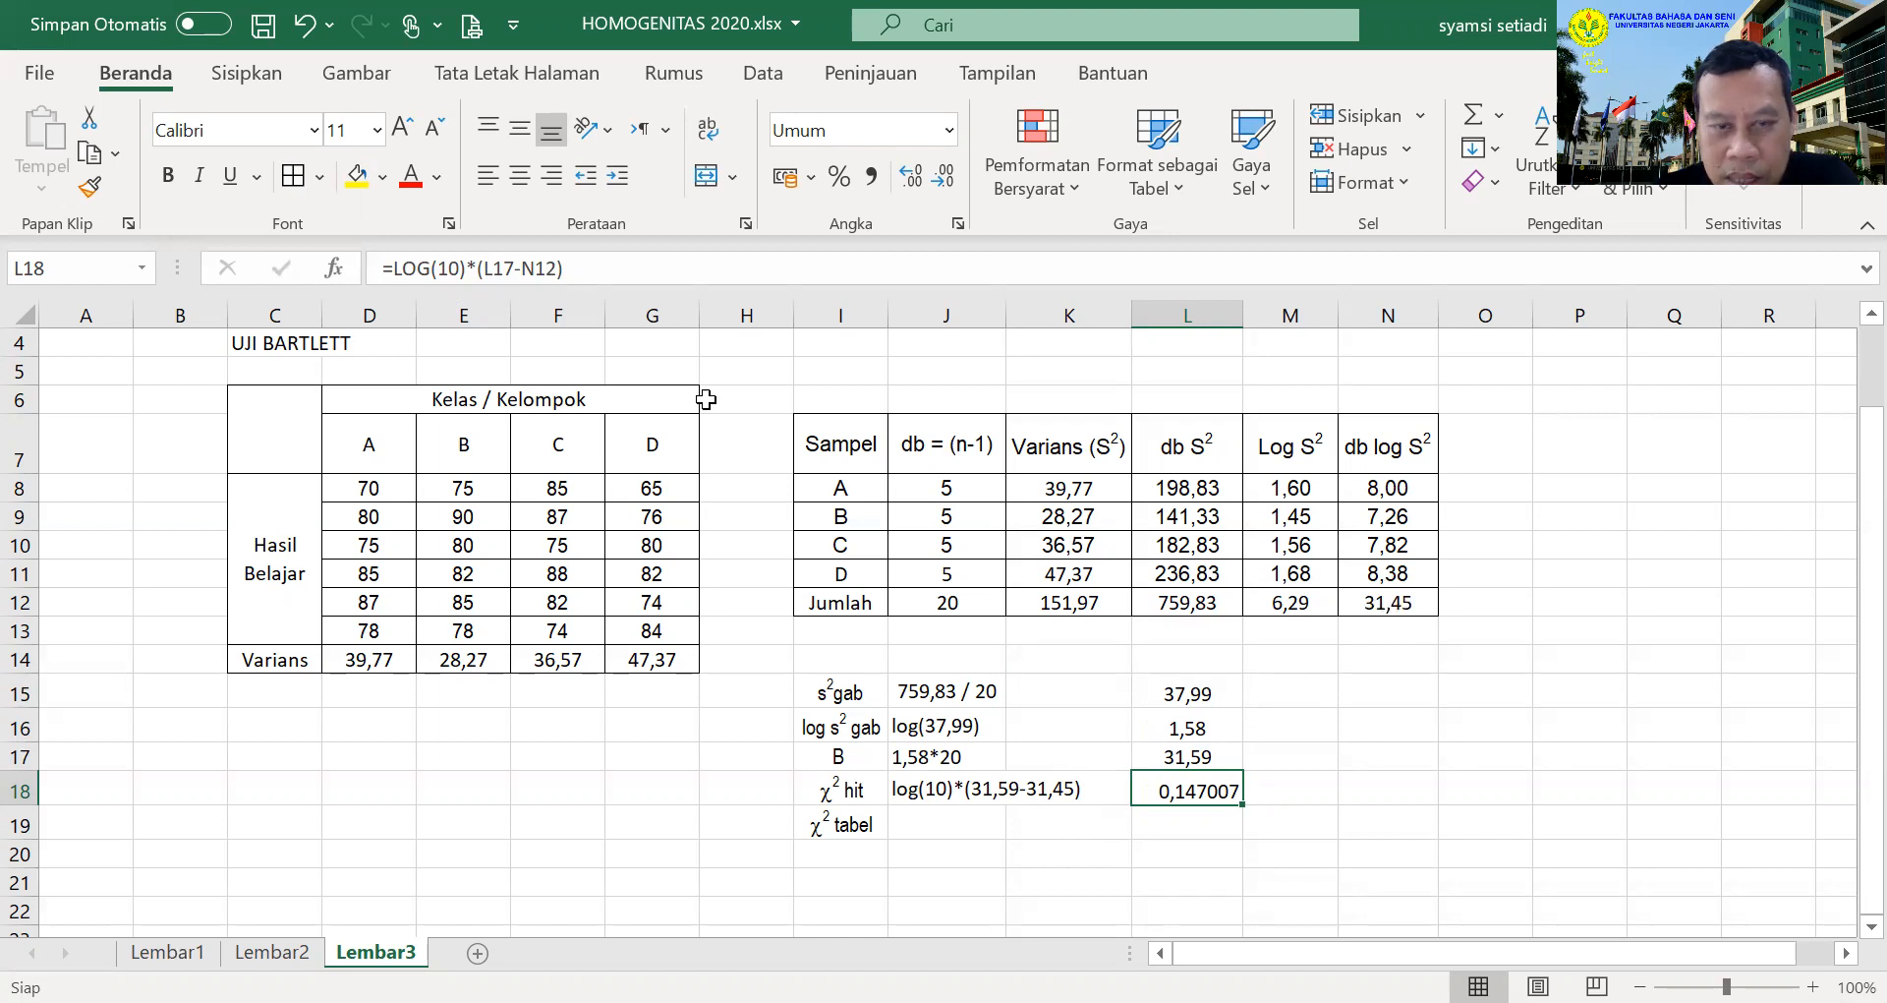
{"action": "left_click", "coordinate": [394, 268]}
{"action": "type", "text": "("}
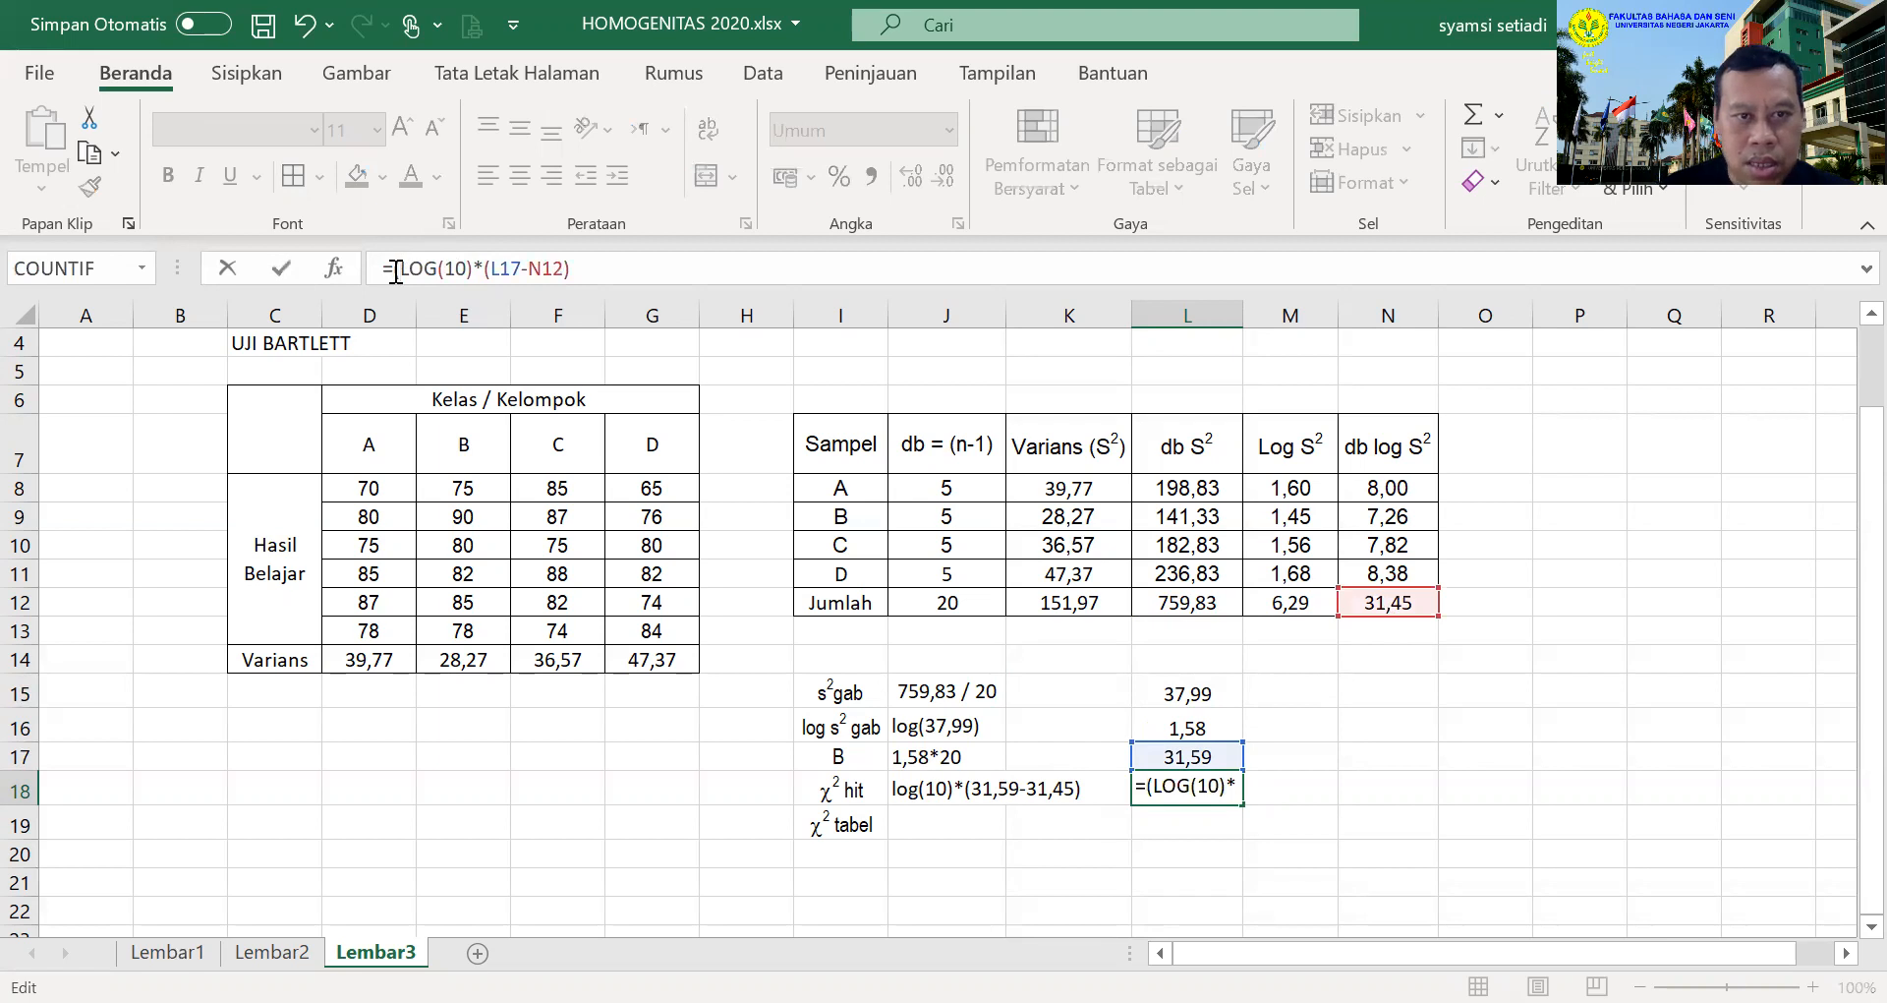
{"action": "left_click", "coordinate": [476, 268]}
{"action": "type", "text": ")"}
{"action": "key", "text": "Return"}
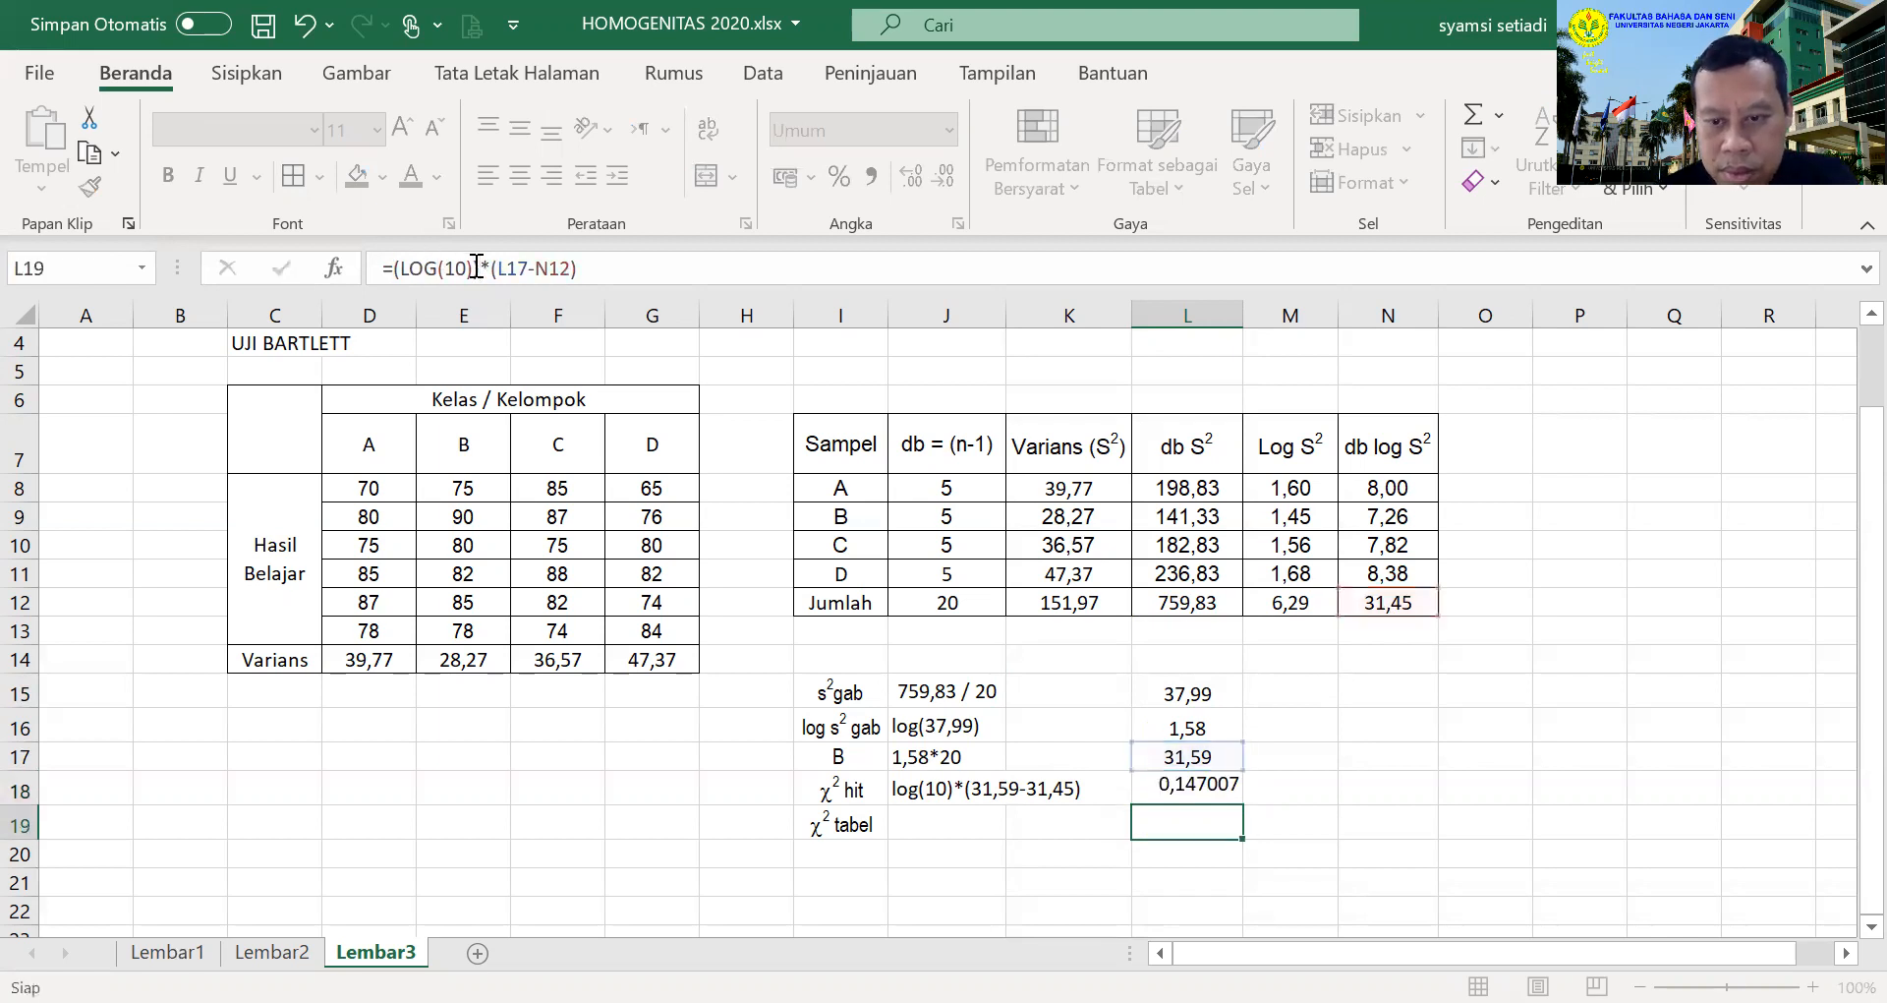
Remove the extra parentheses around LOG(10) from the χ² hit formula in L18
{"action": "left_click", "coordinate": [1146, 791]}
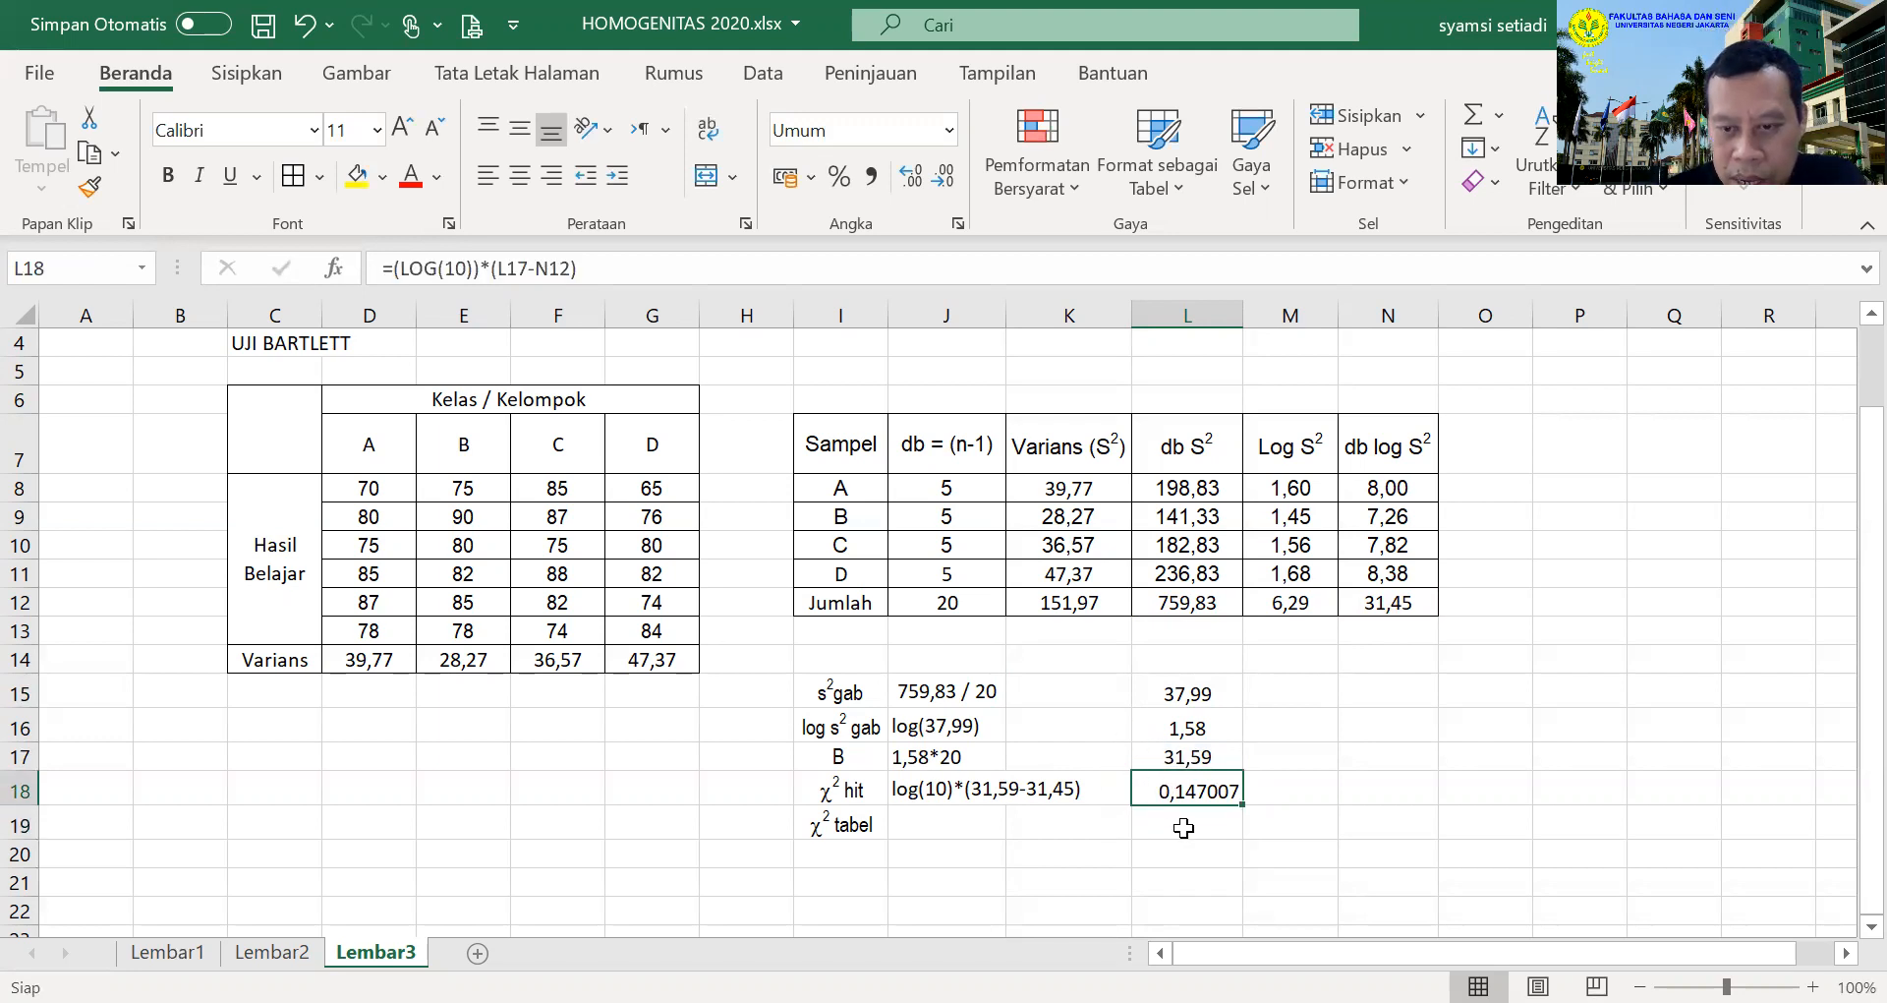
{"action": "left_click", "coordinate": [476, 268]}
{"action": "key", "text": "BackSpace"}
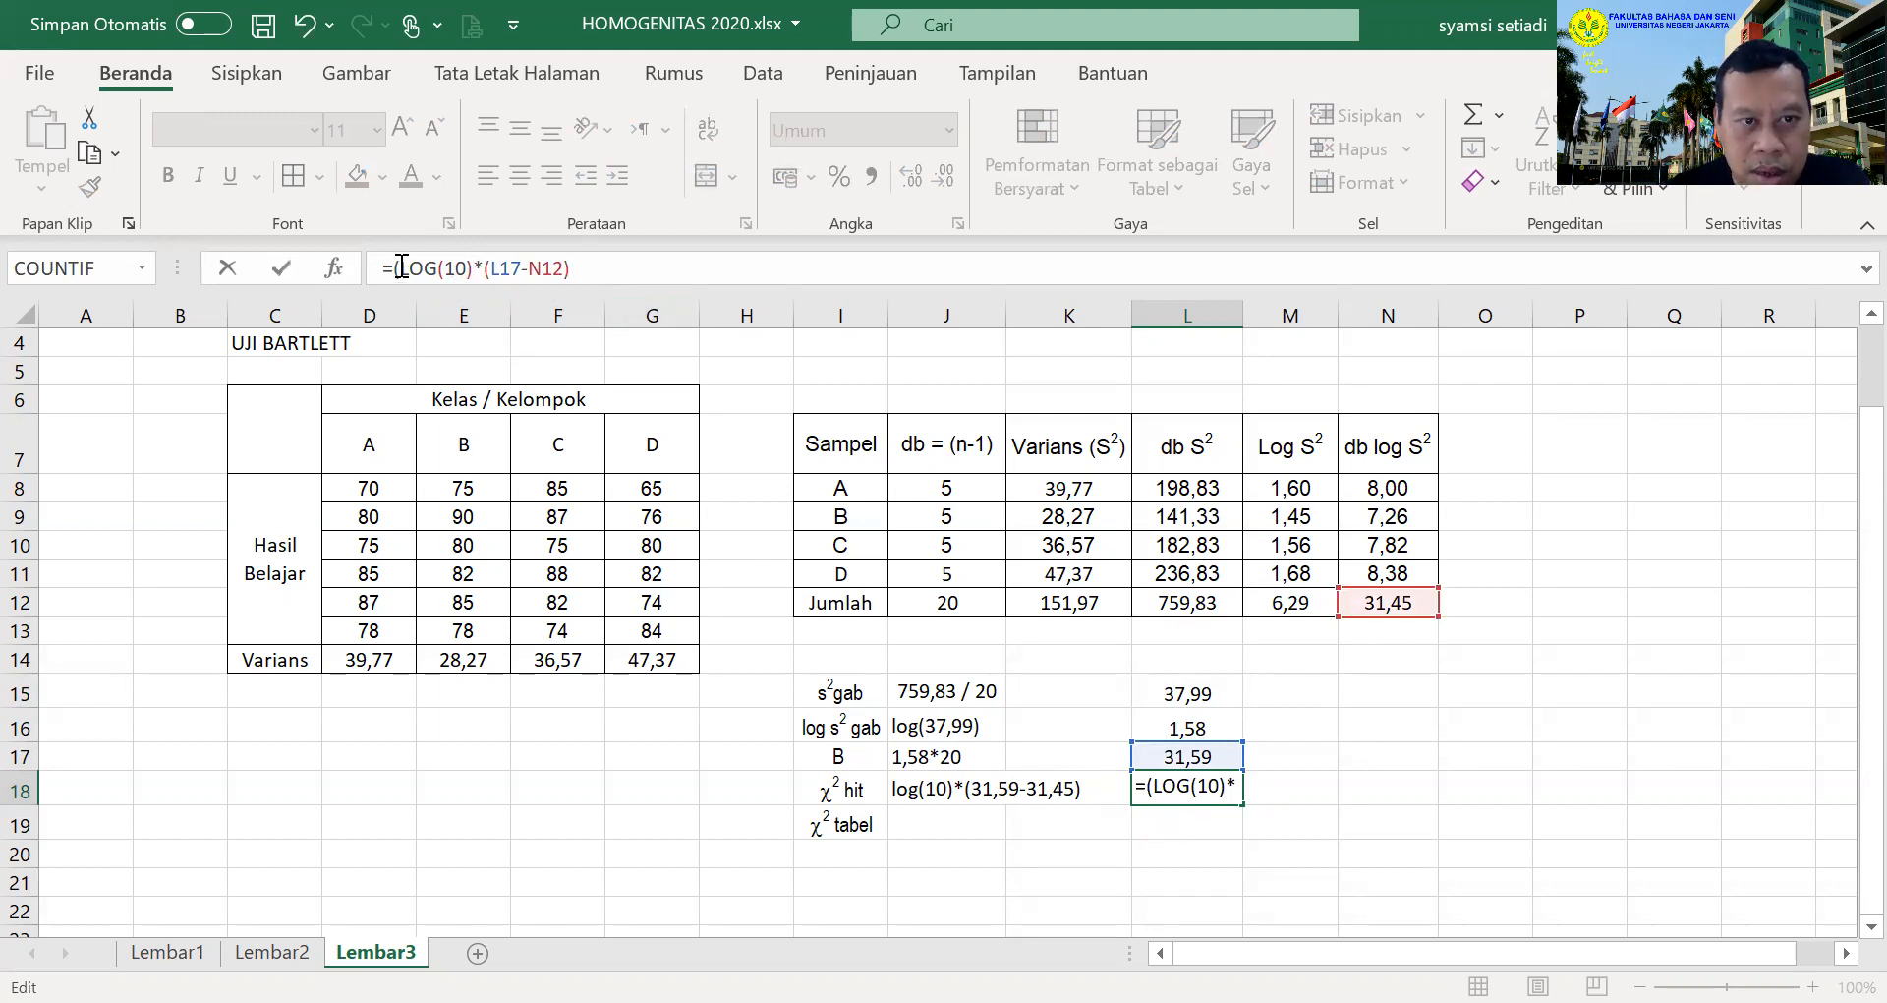
{"action": "key", "text": "BackSpace"}
{"action": "key", "text": "Return"}
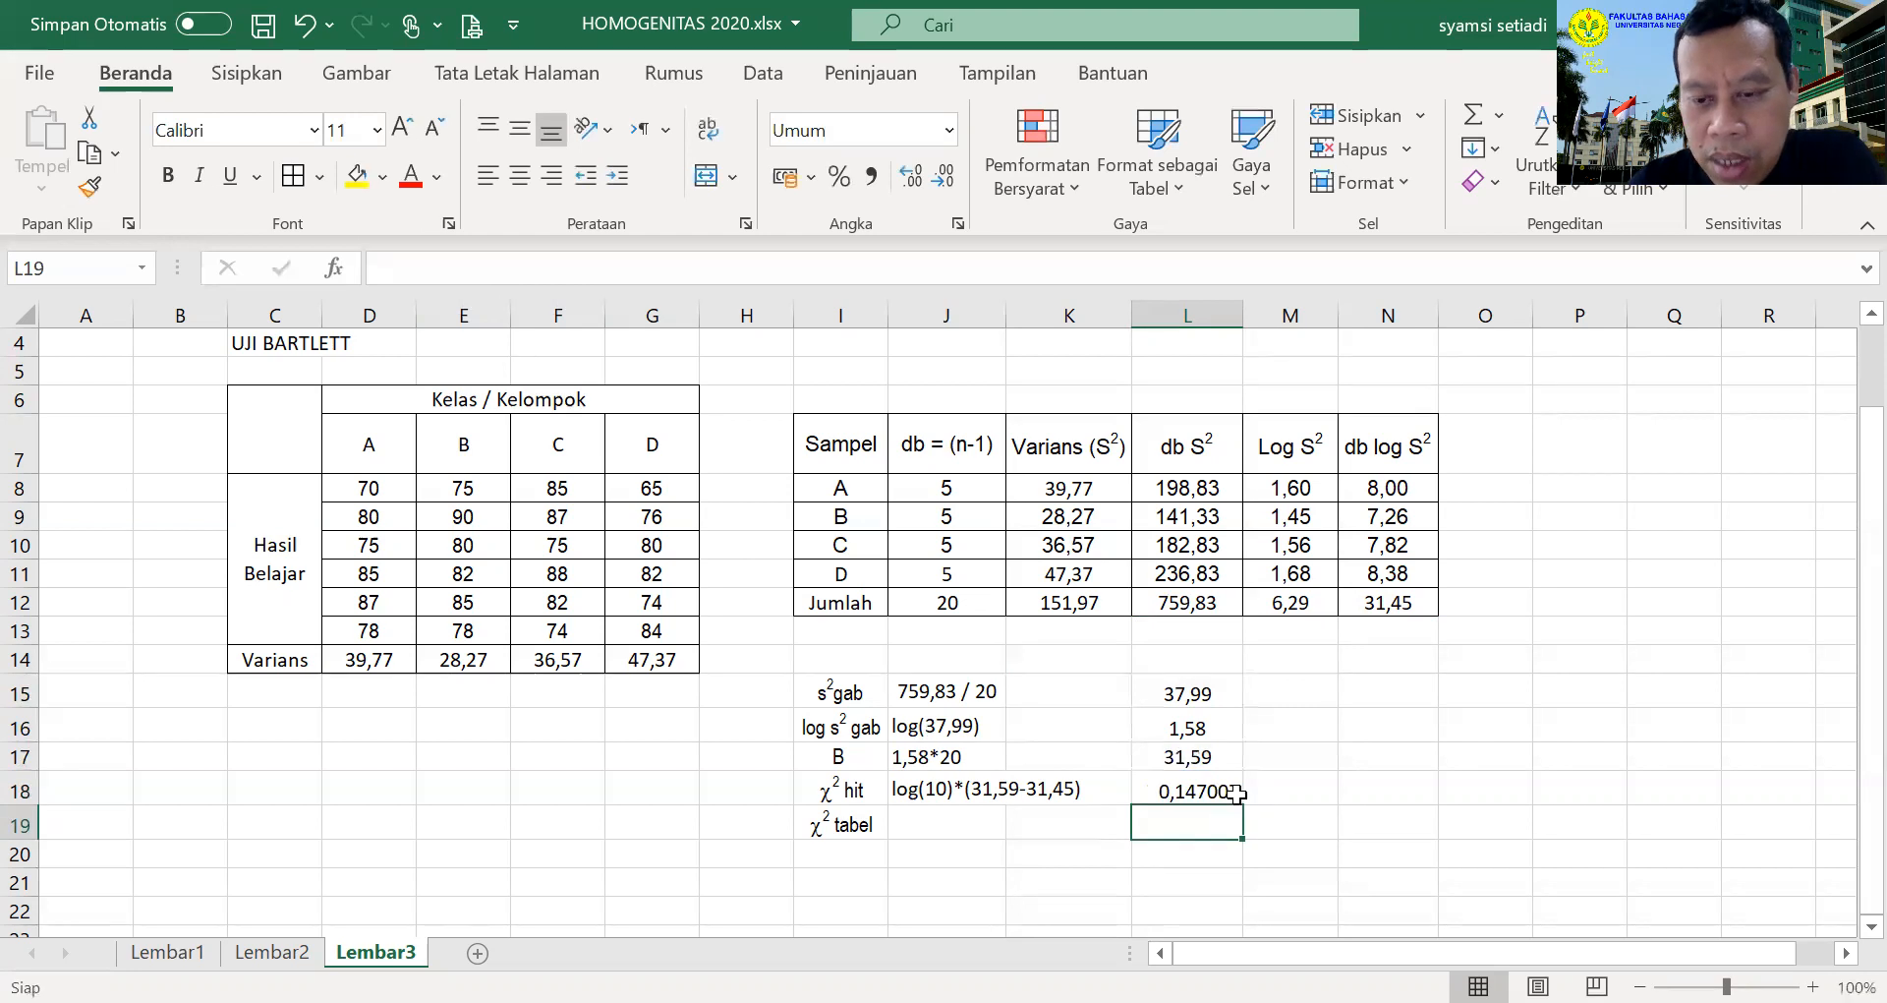
Calculate χ² tabel in L19 with =CHIINV(0,05;J12)
{"action": "left_click", "coordinate": [968, 837]}
{"action": "left_click", "coordinate": [1116, 826]}
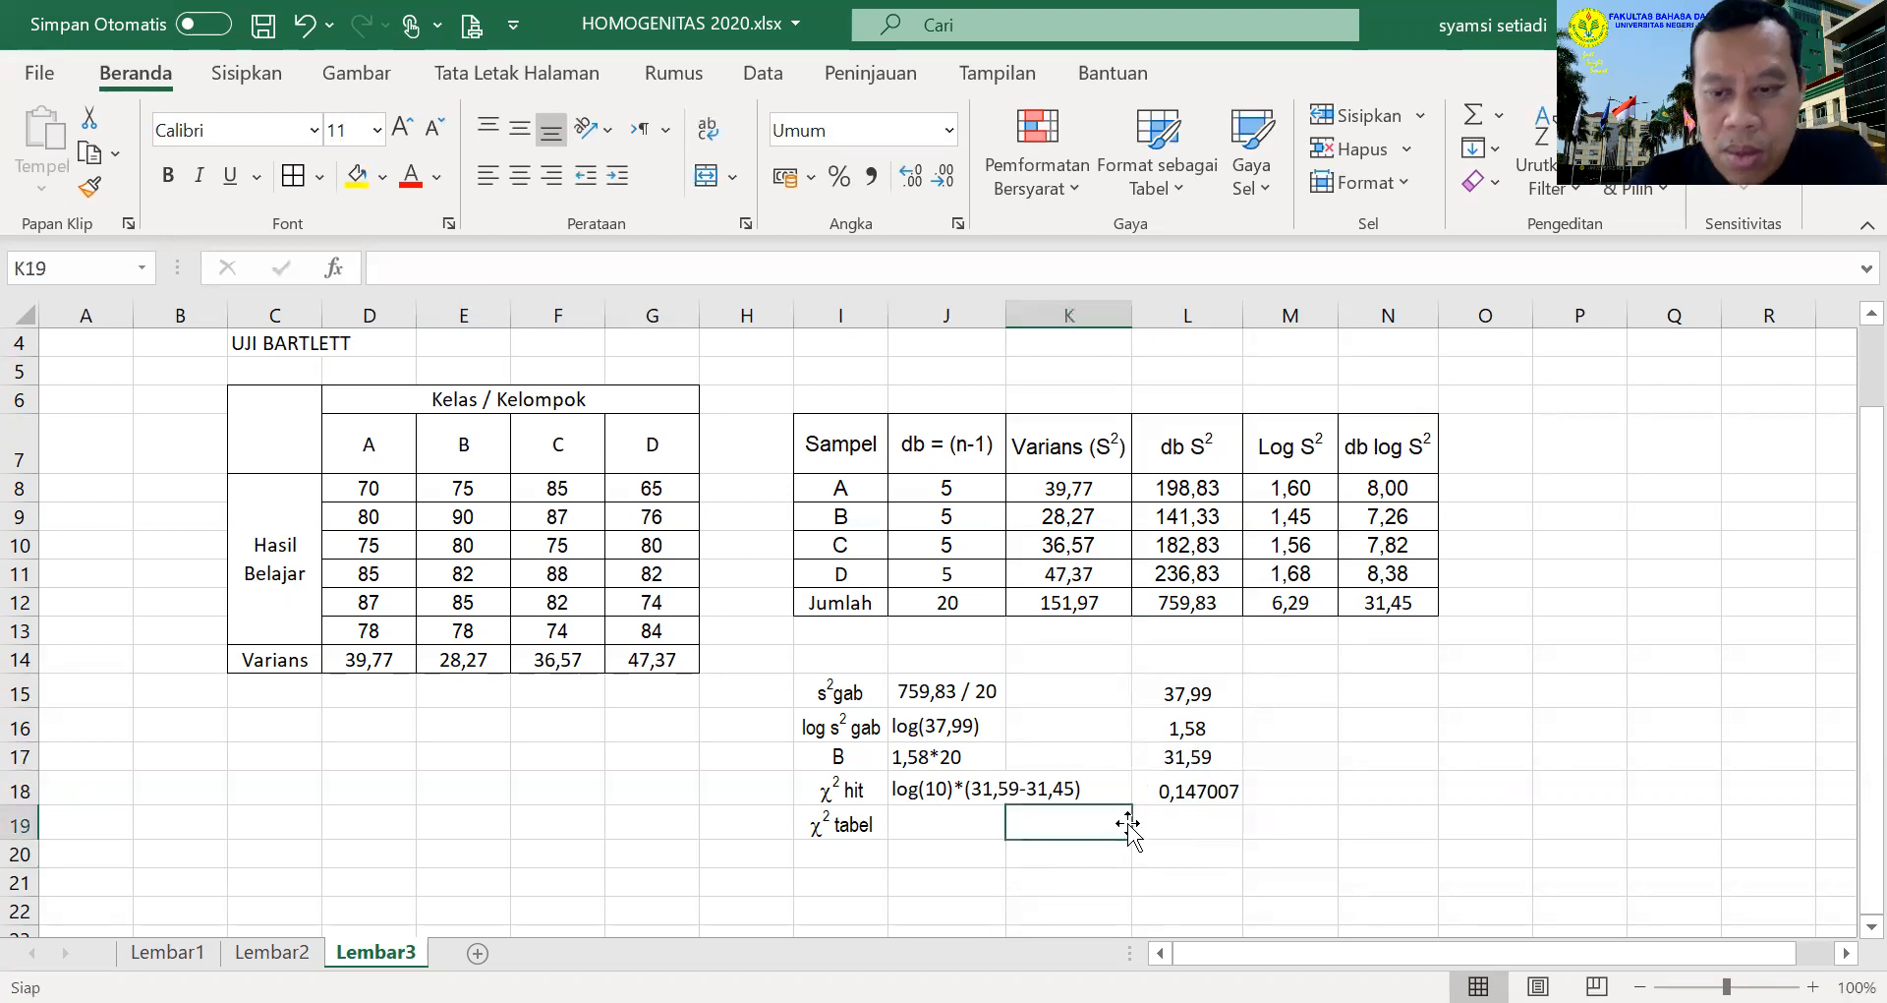
{"action": "left_click", "coordinate": [1182, 818]}
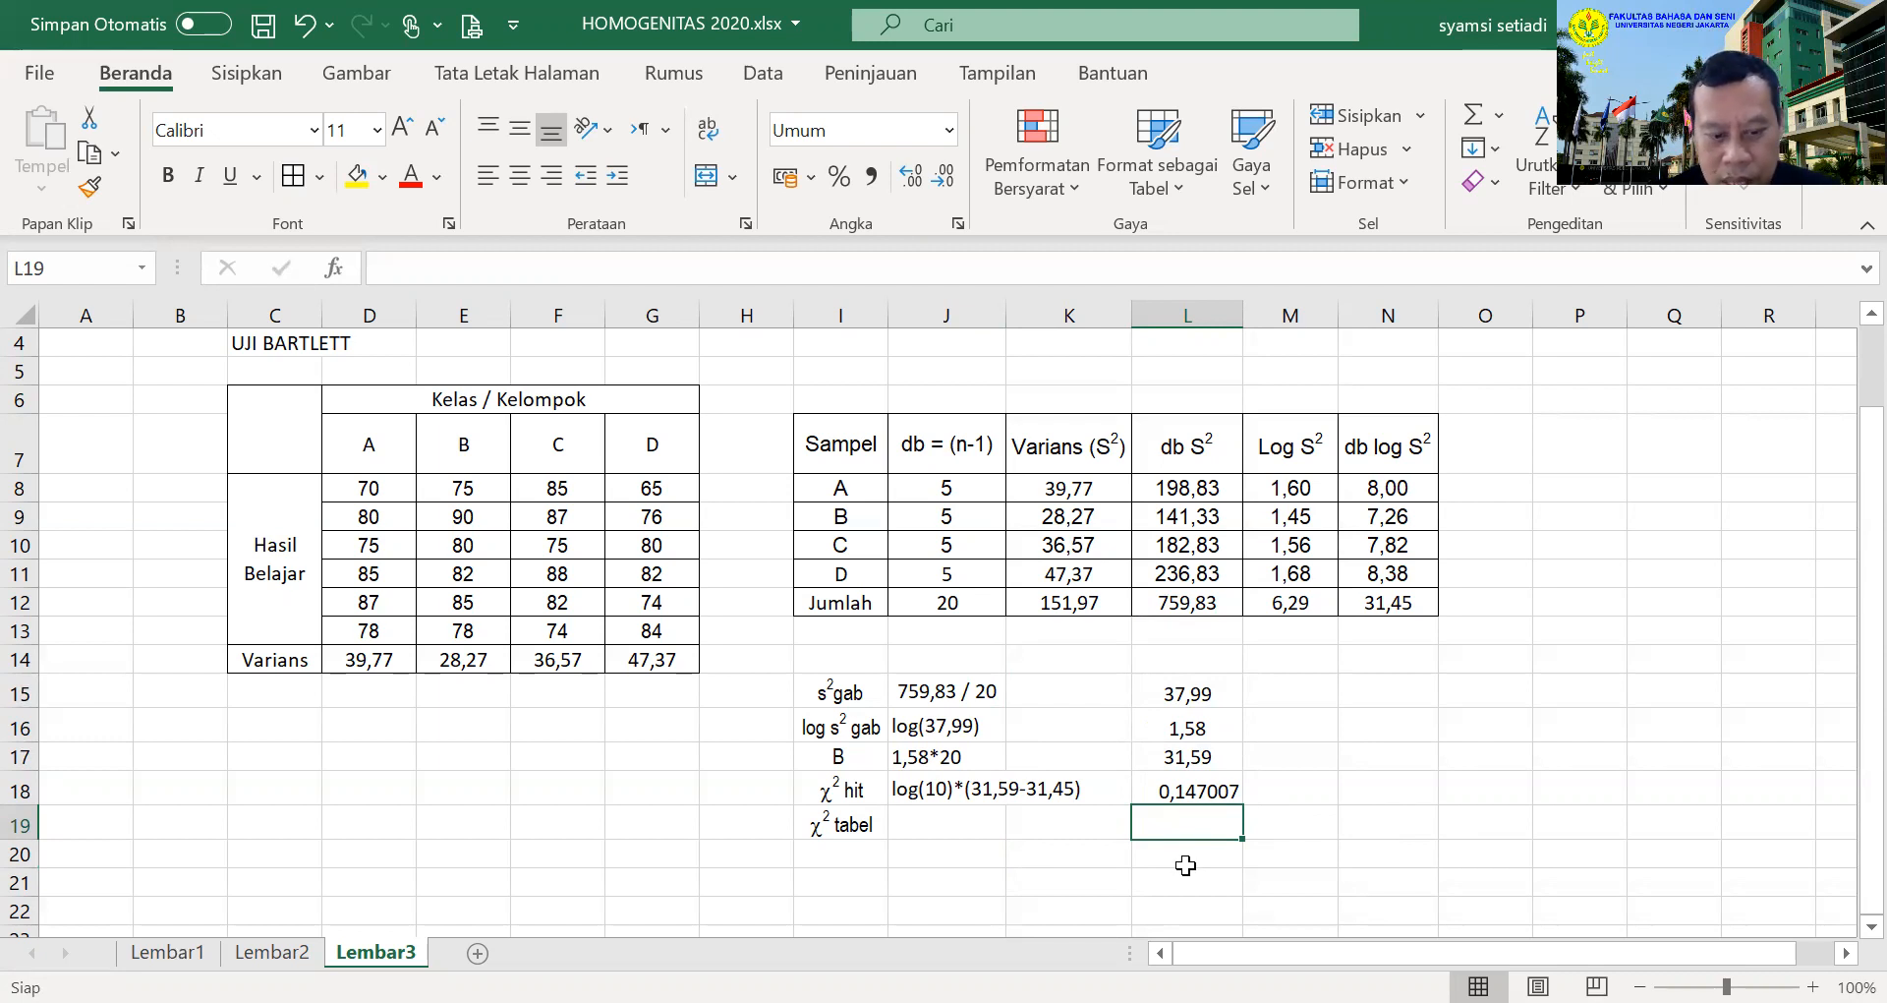
{"action": "type", "text": "="}
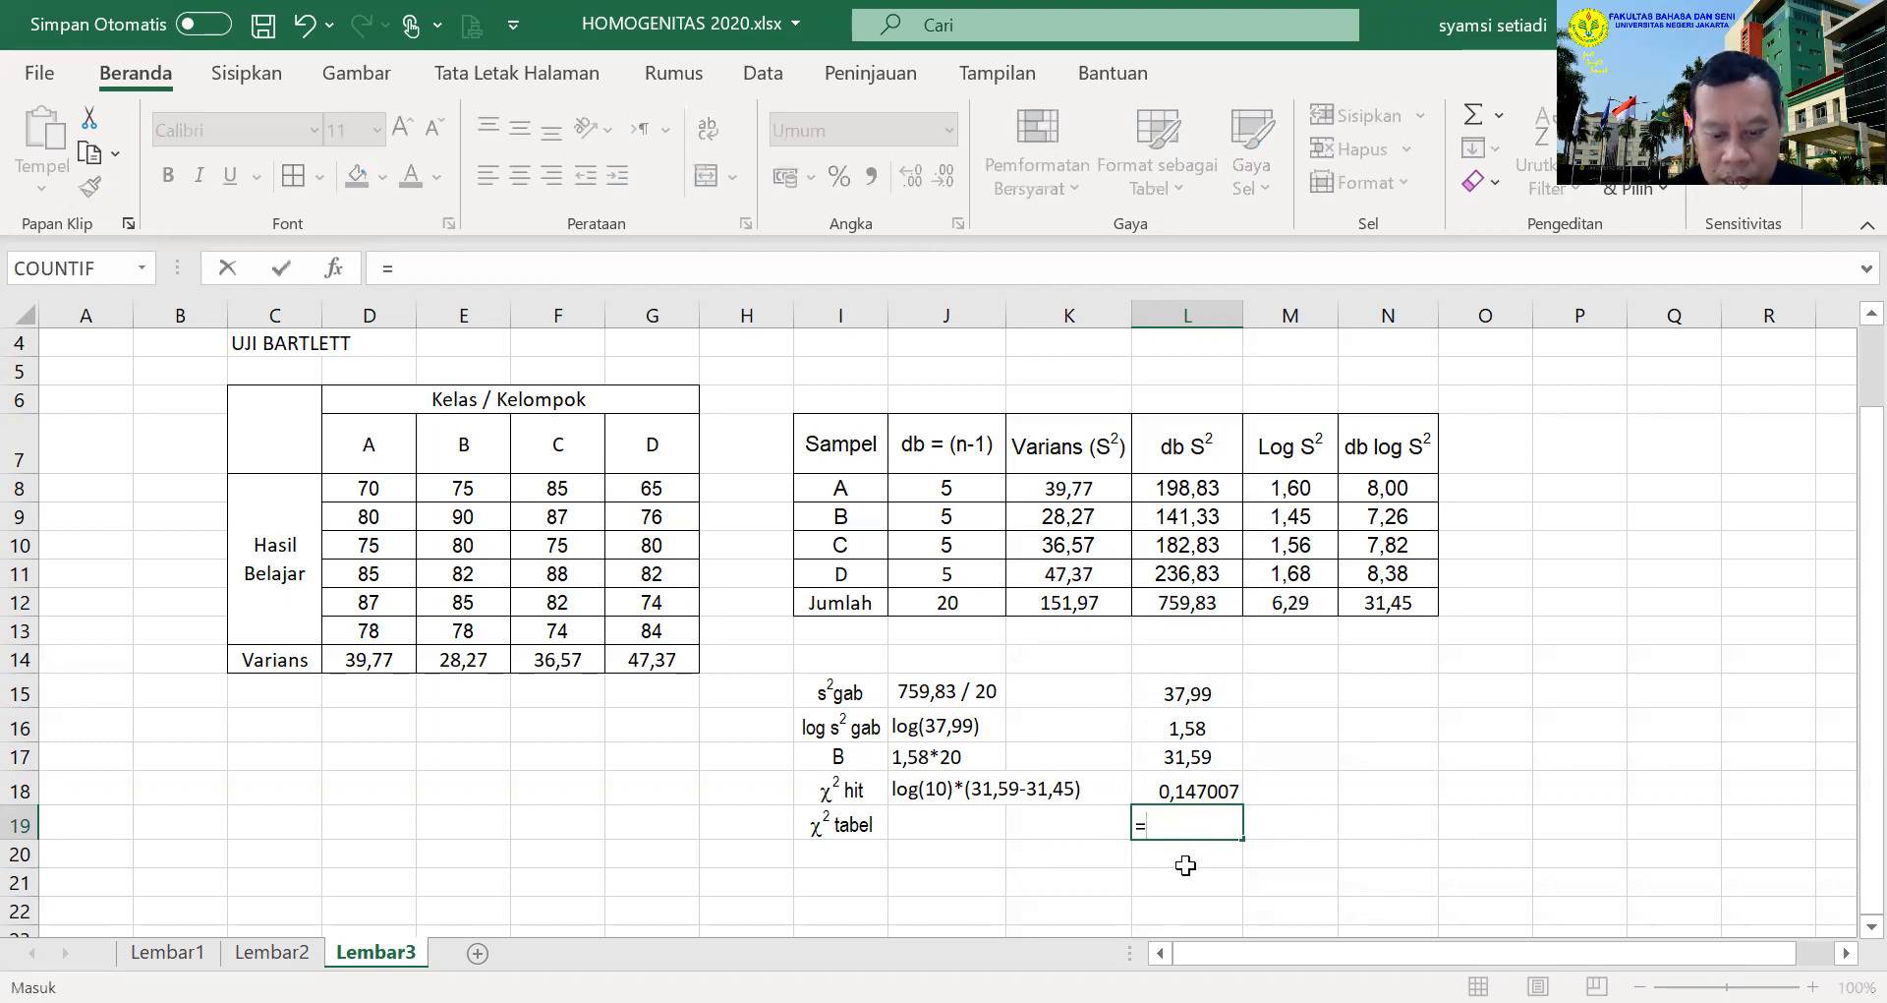
{"action": "type", "text": "CHI"}
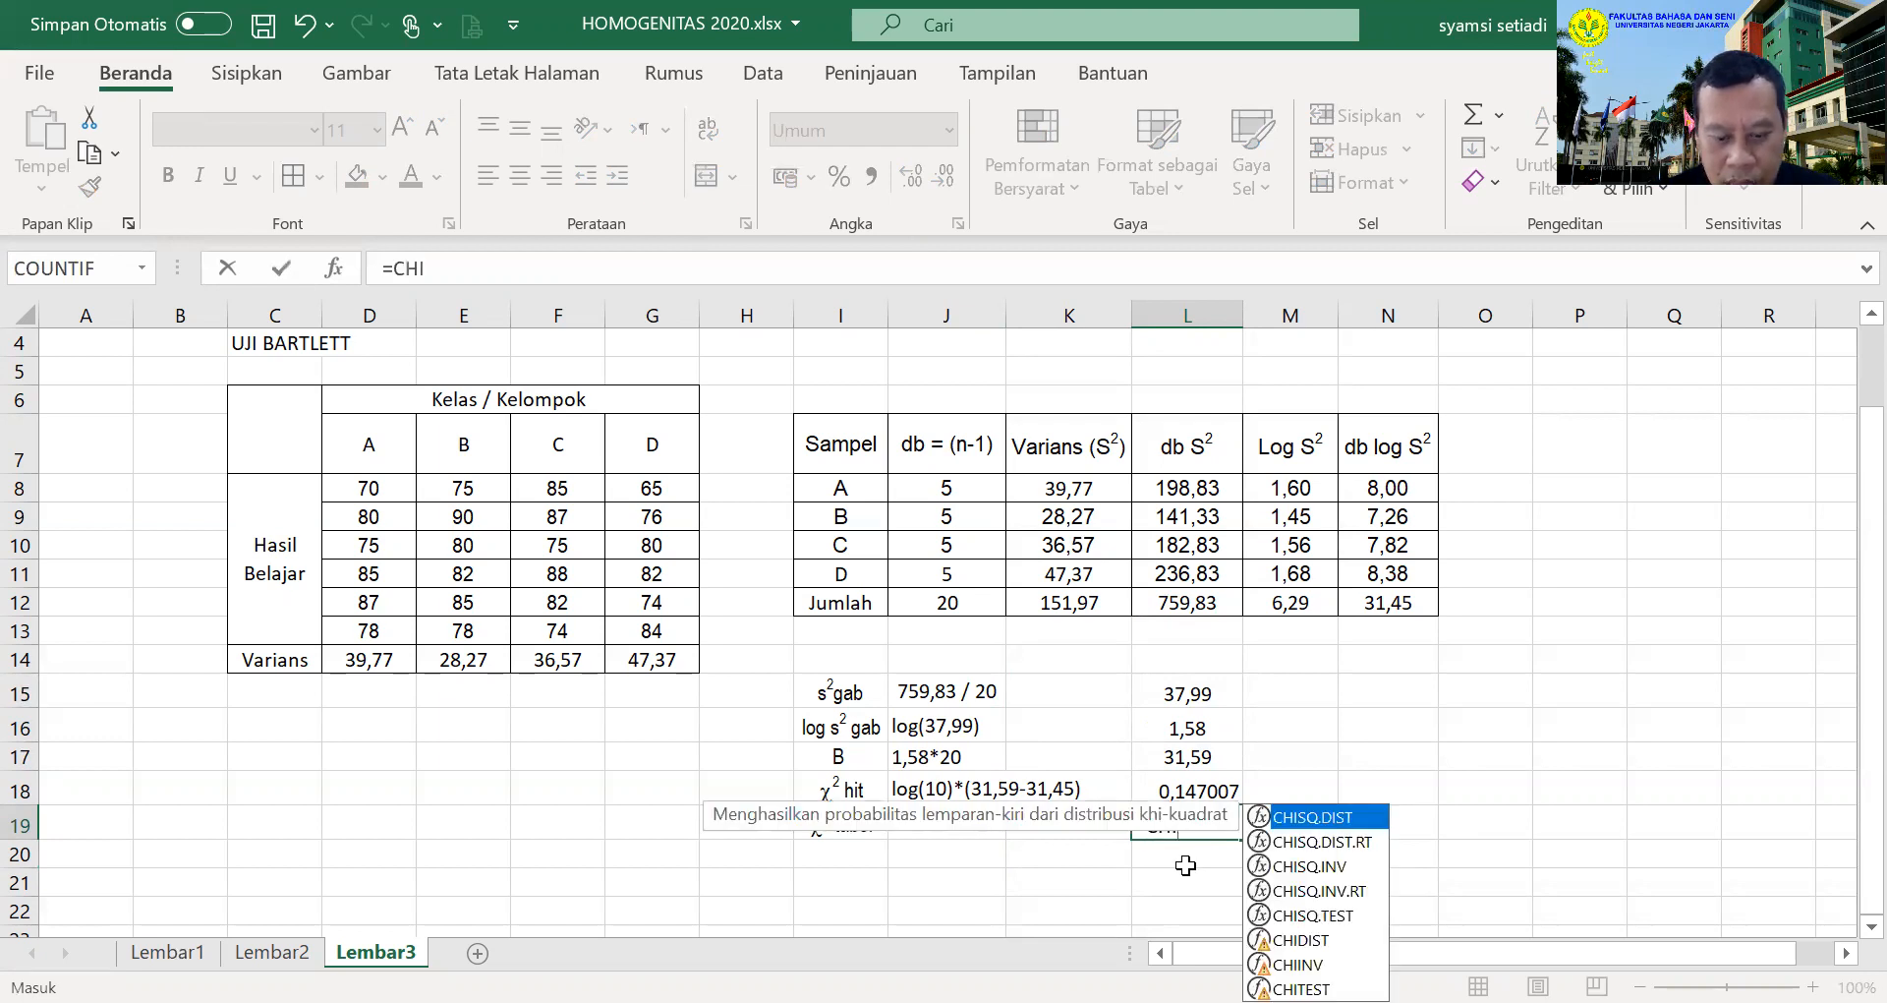
{"action": "type", "text": "INV"}
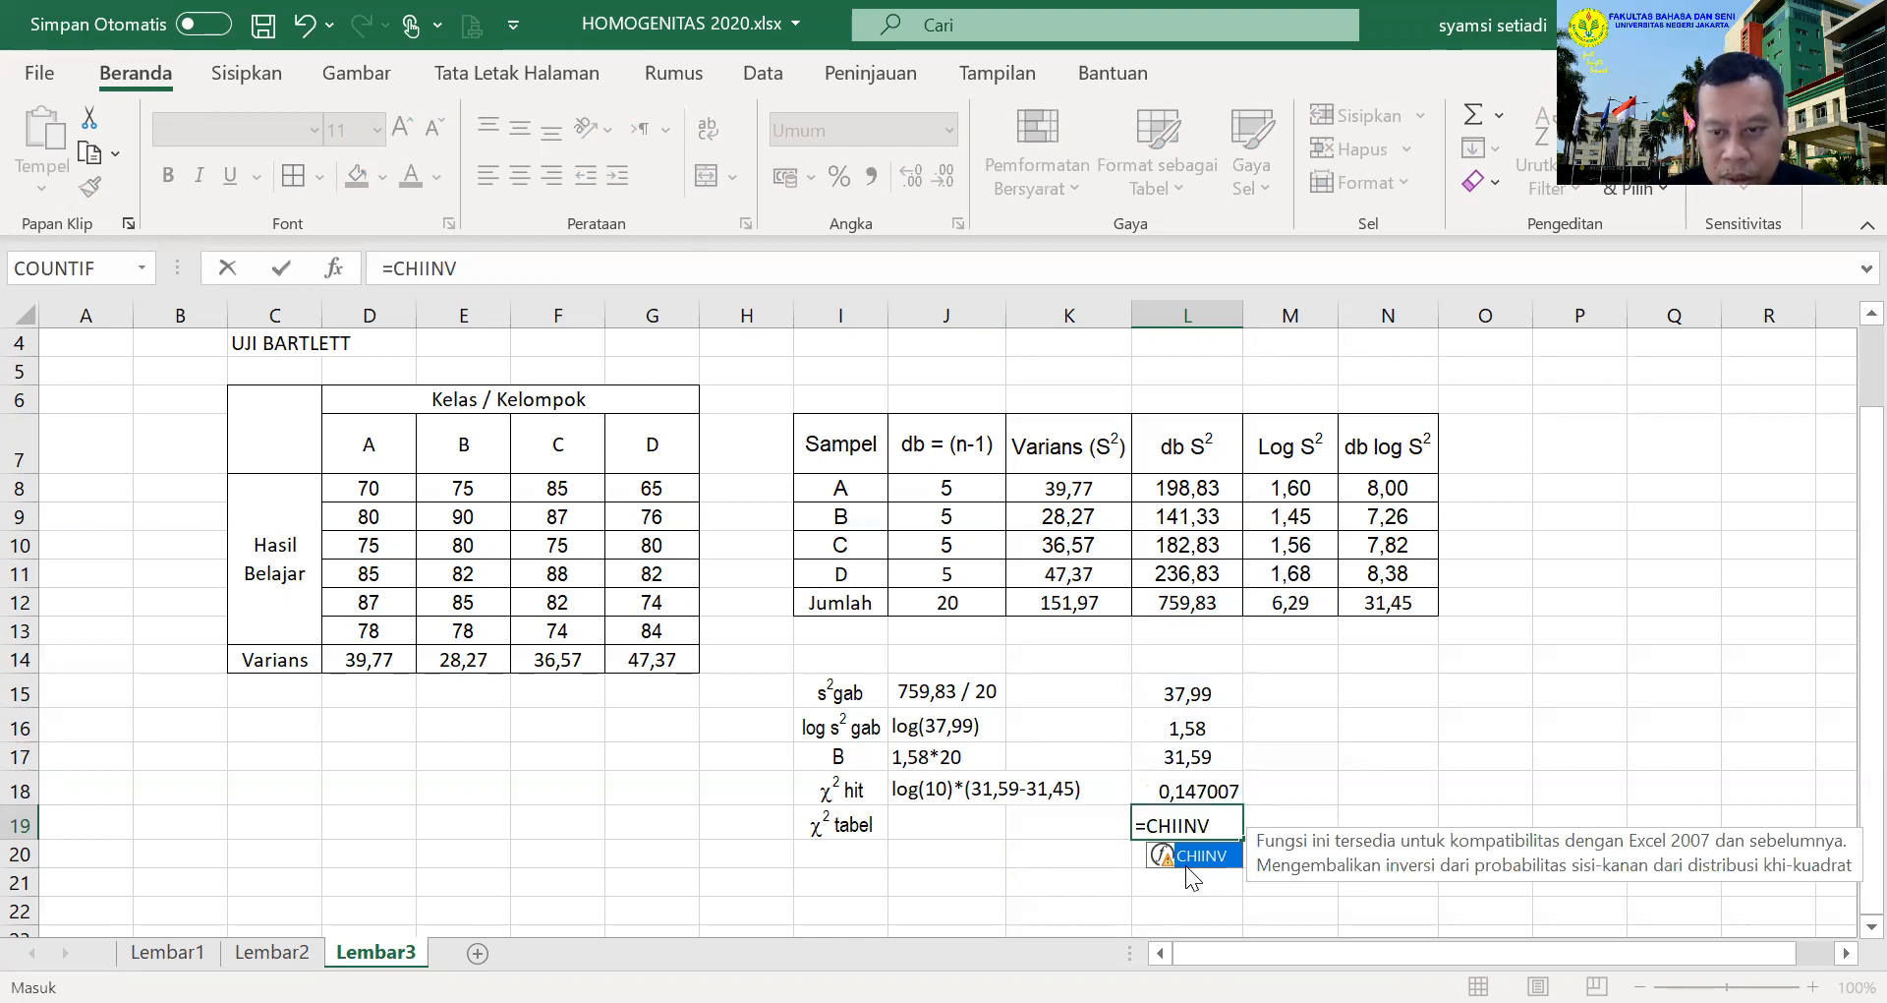
{"action": "double_click", "coordinate": [1186, 865]}
{"action": "type", "text": "0,05"}
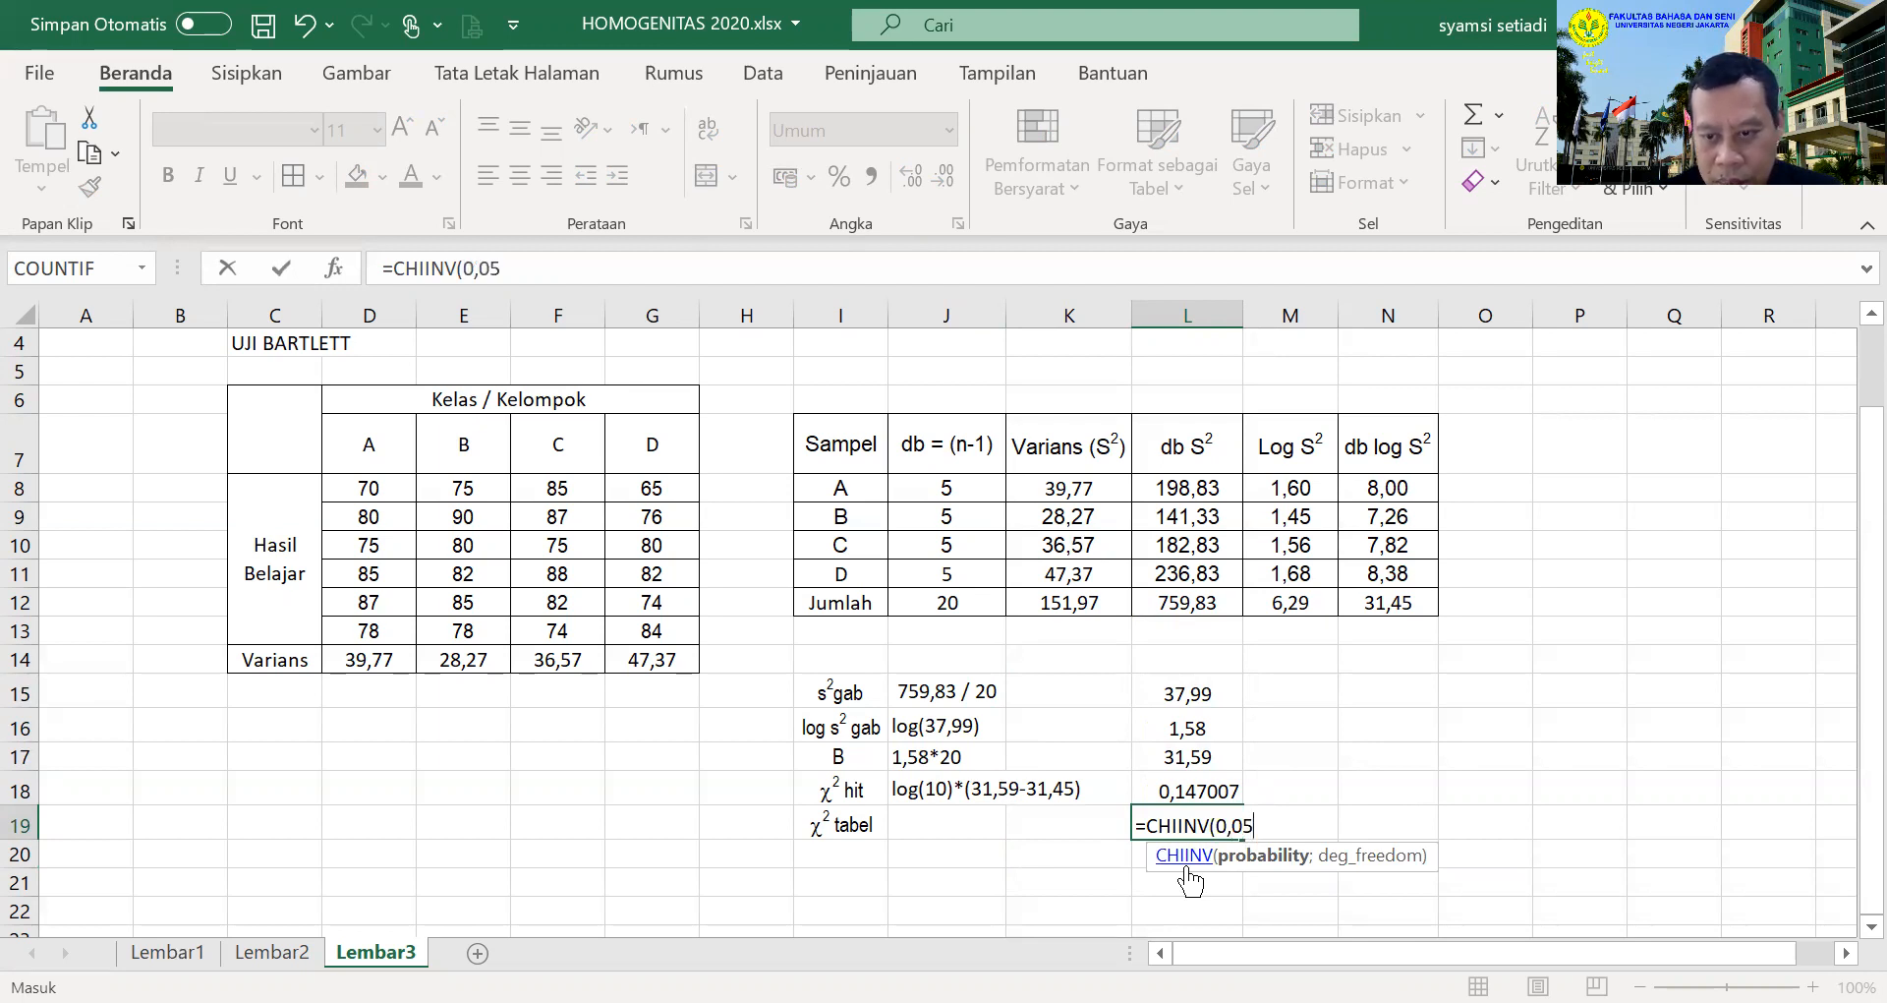
{"action": "type", "text": ";"}
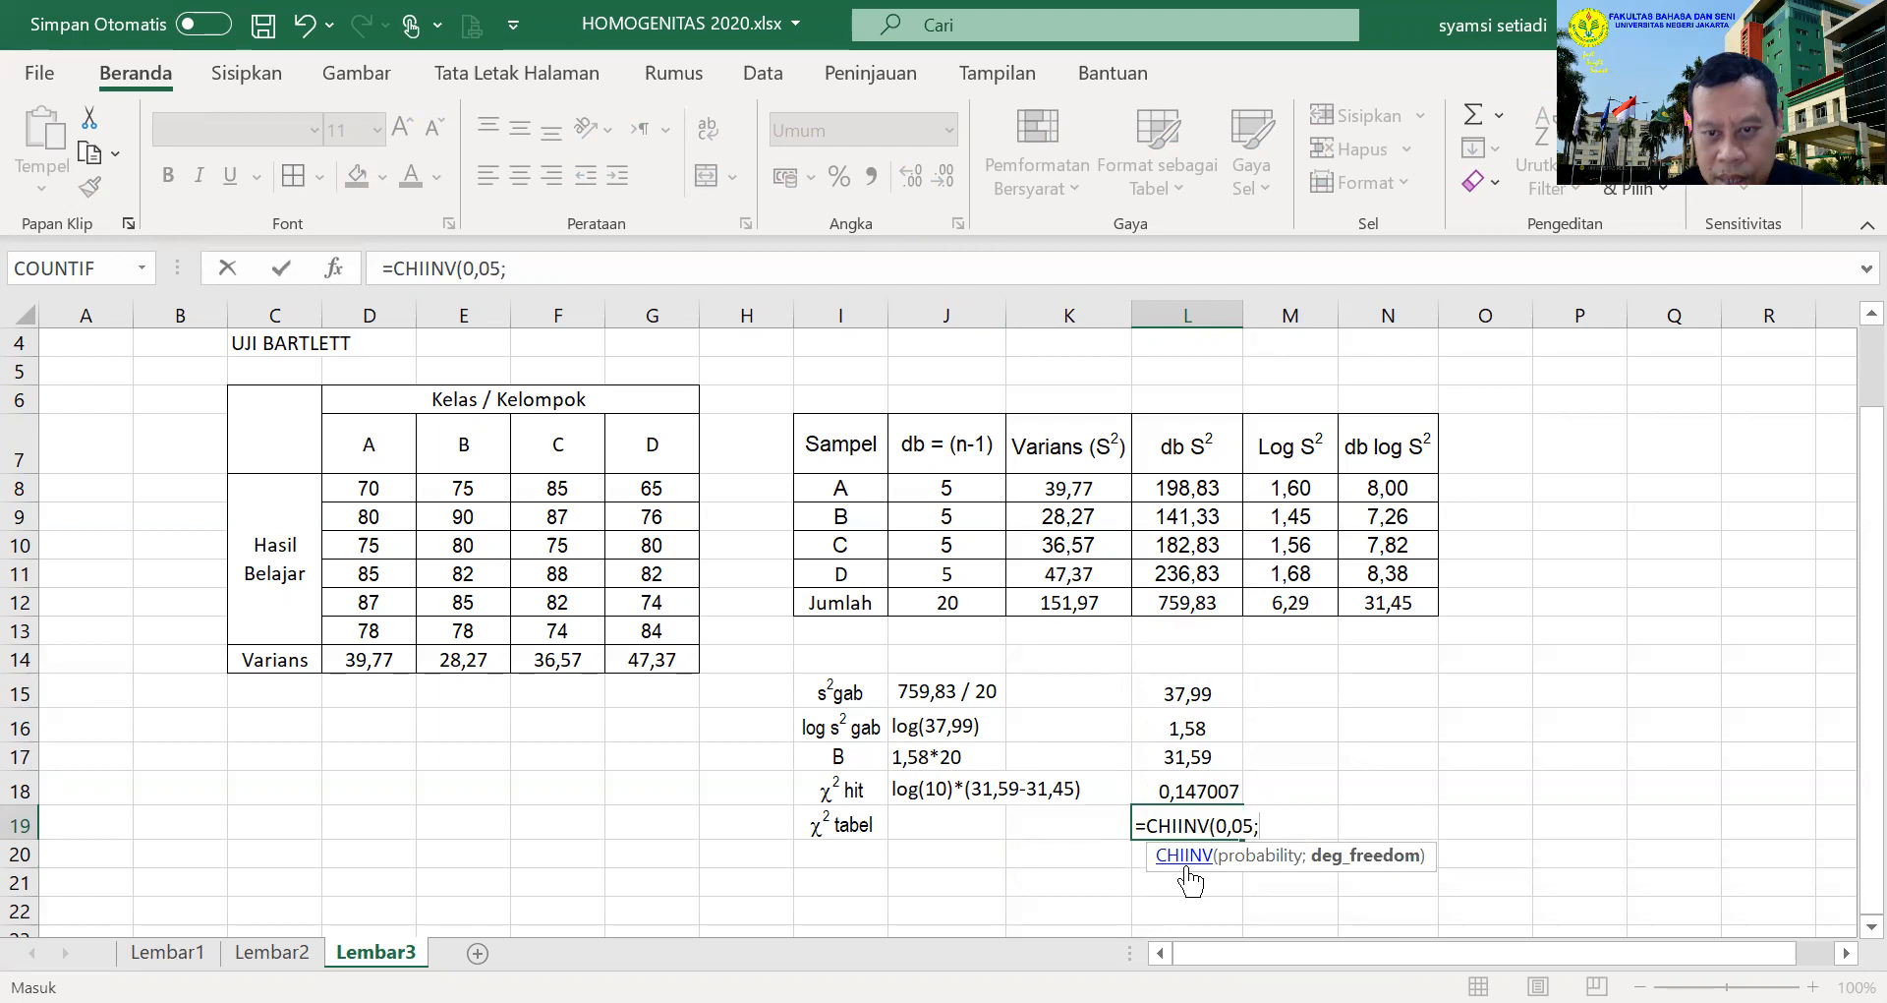
{"action": "left_click", "coordinate": [939, 603]}
{"action": "type", "text": ")"}
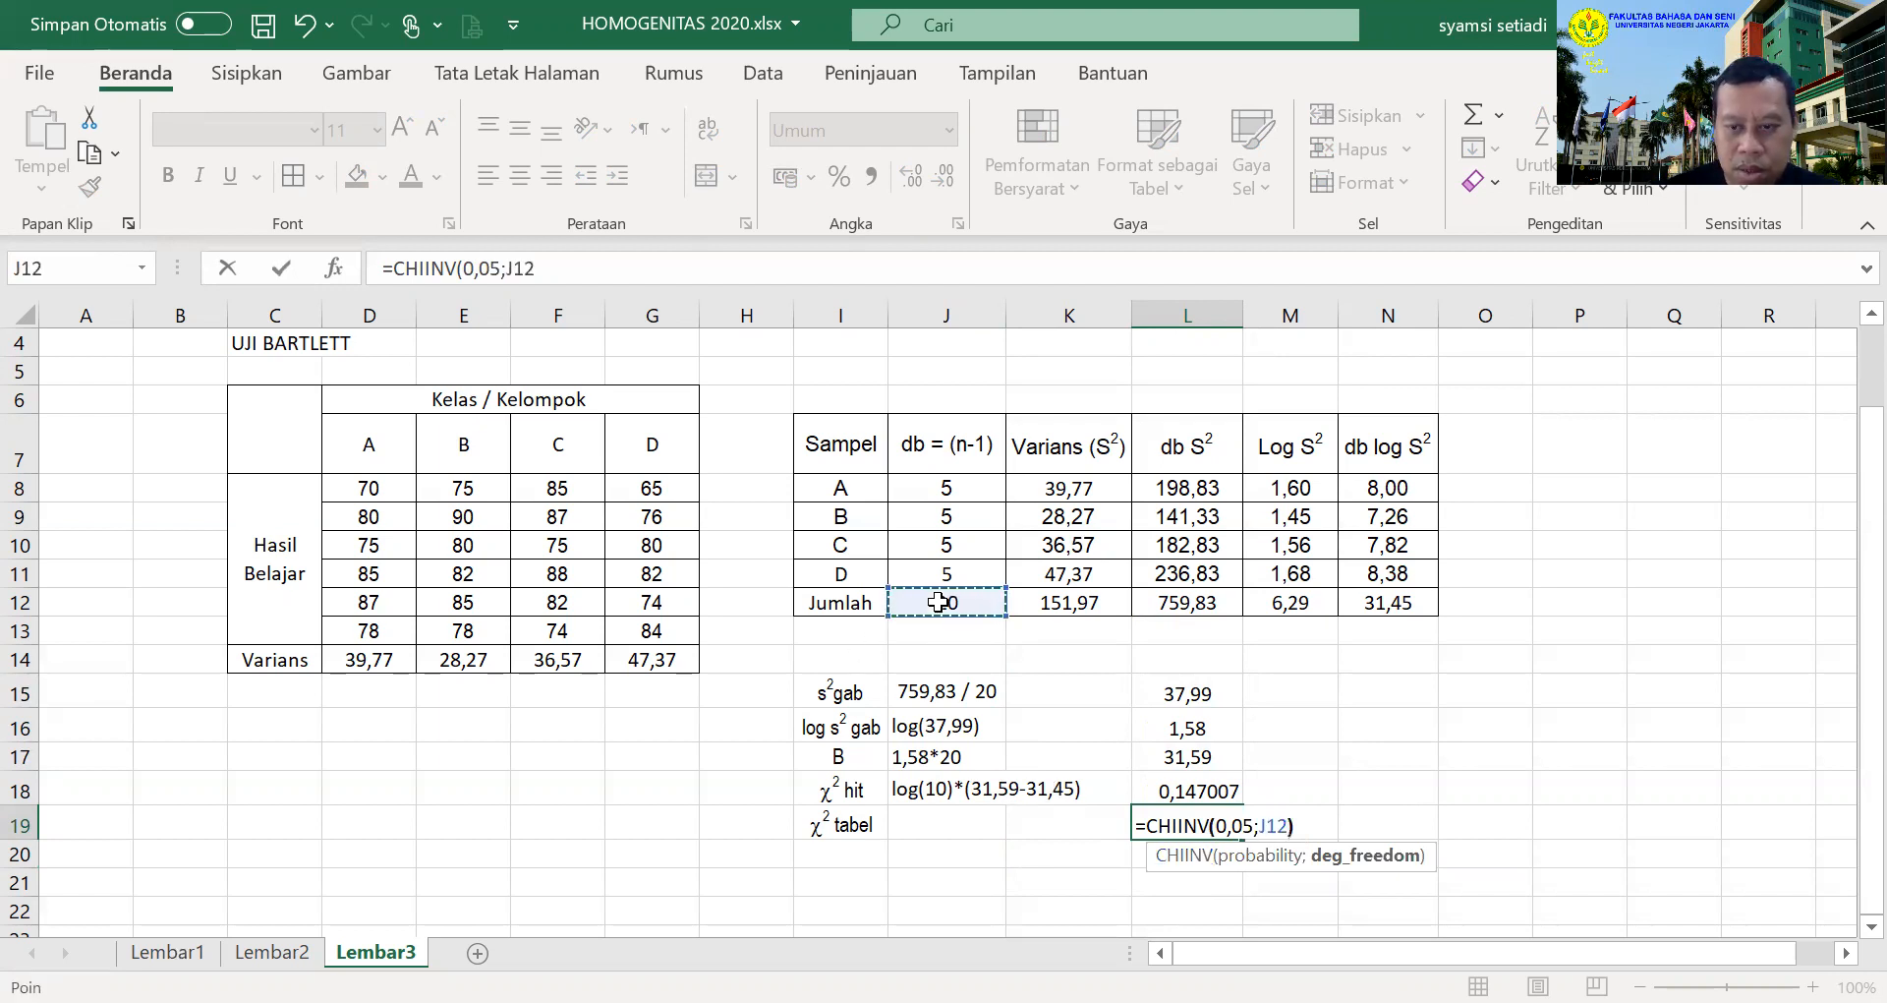
{"action": "key", "text": "Return"}
Format the χ² hit and χ² tabel results in L18:L19 to two decimal places and centre them
{"action": "left_click_drag", "start_coordinate": [1201, 799], "coordinate": [1195, 826]}
{"action": "left_click", "coordinate": [950, 179]}
{"action": "left_click", "coordinate": [945, 177]}
{"action": "left_click", "coordinate": [945, 177]}
{"action": "left_click", "coordinate": [946, 177]}
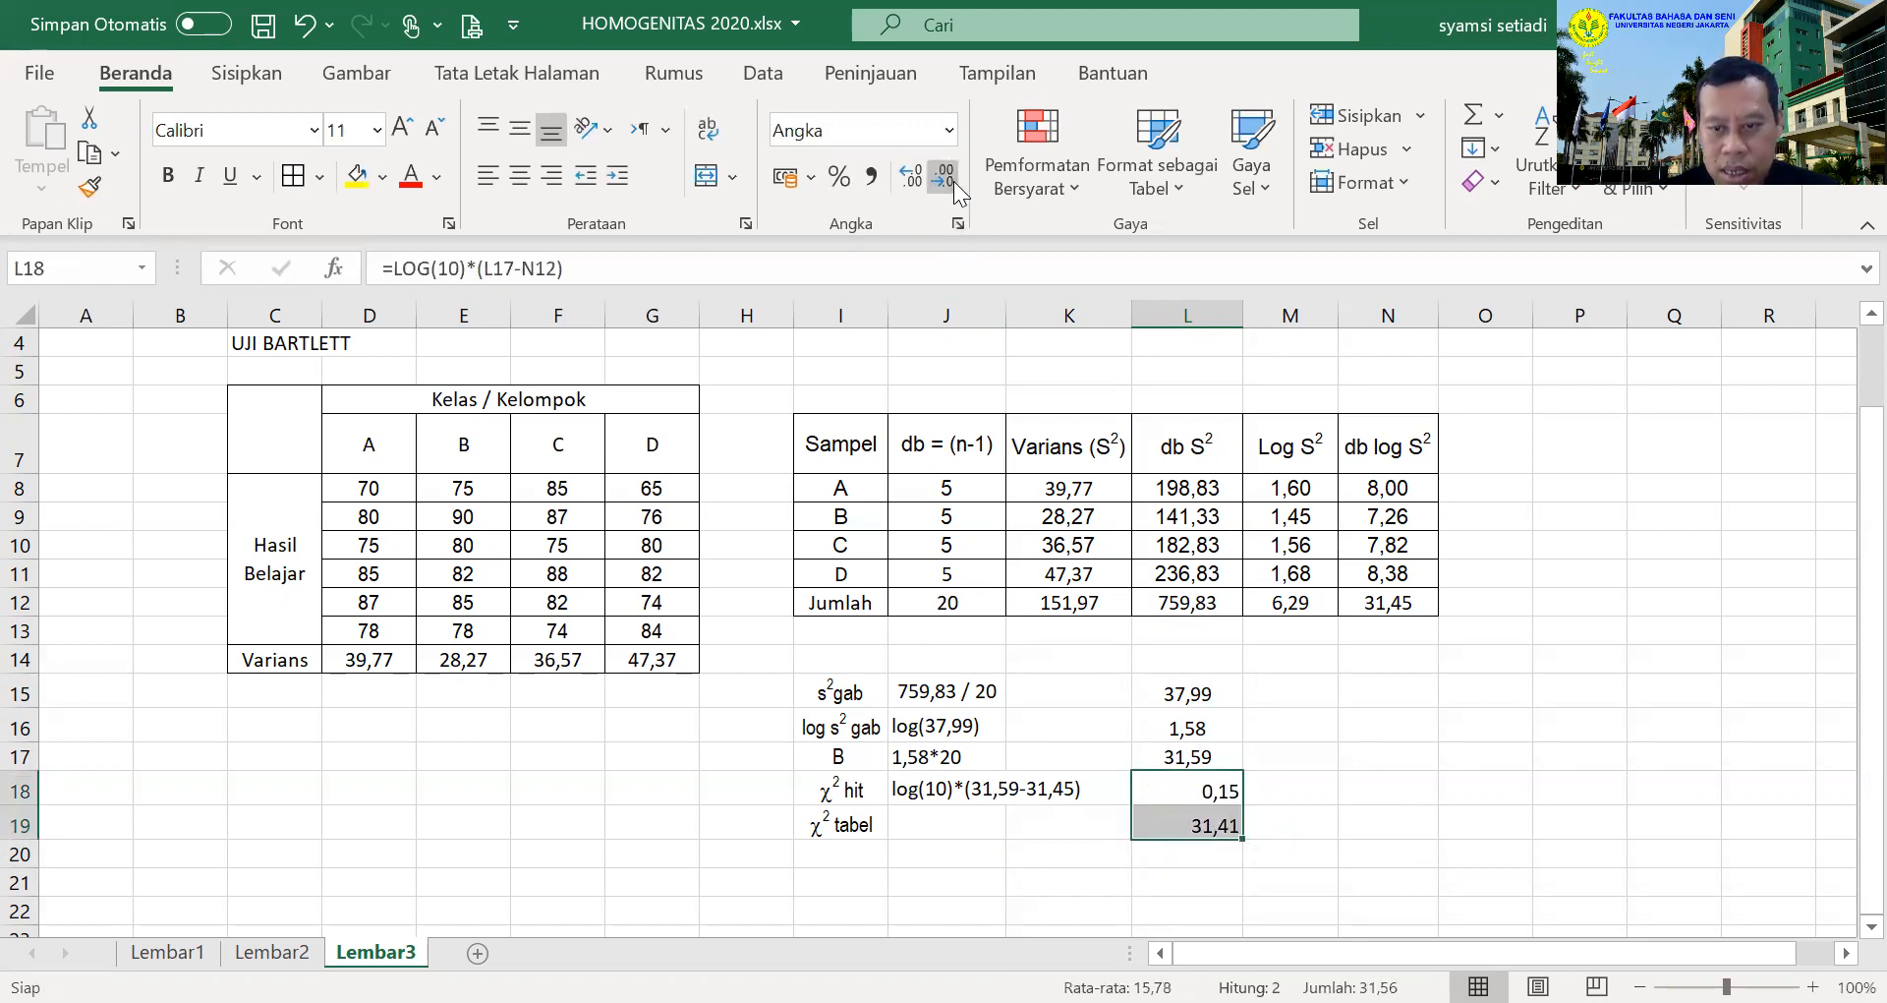
{"action": "left_click", "coordinate": [519, 175]}
{"action": "left_click", "coordinate": [1290, 824]}
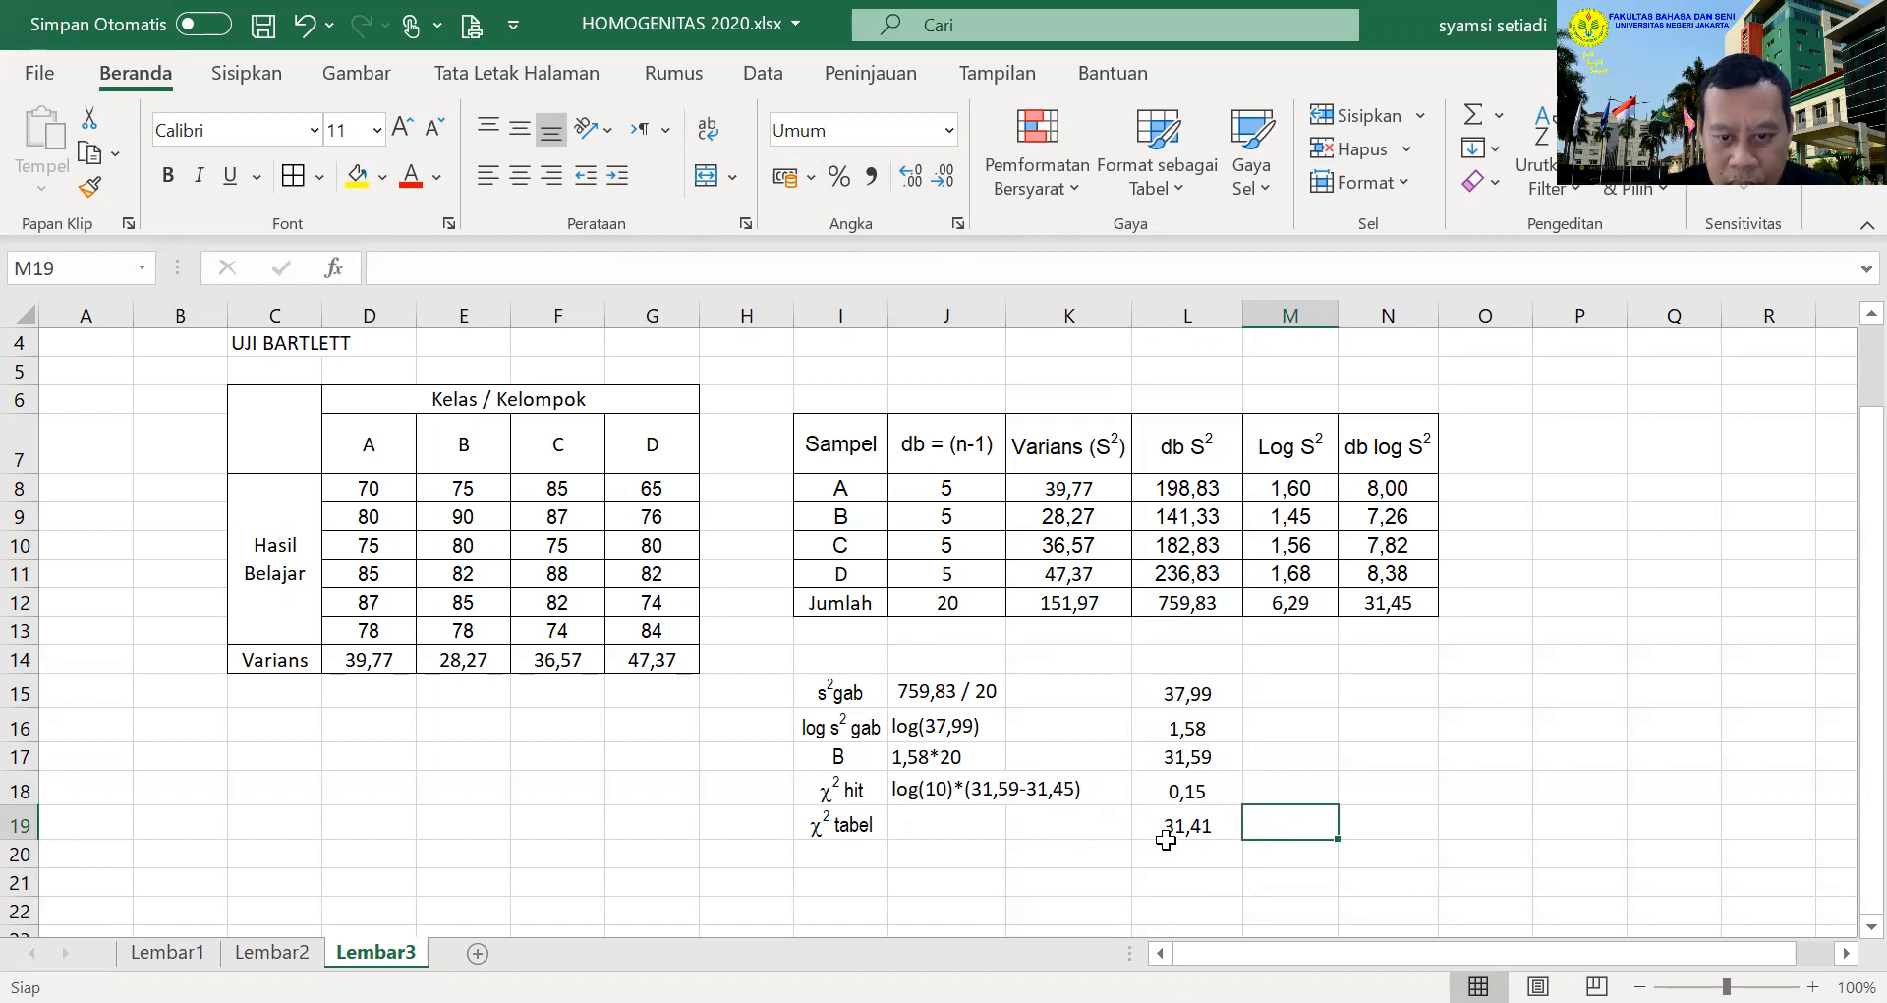
Enter the decision rule "Ho = Bila X2 hitung < X2 tabel maka data homogen" in J21
{"action": "left_click", "coordinate": [894, 882]}
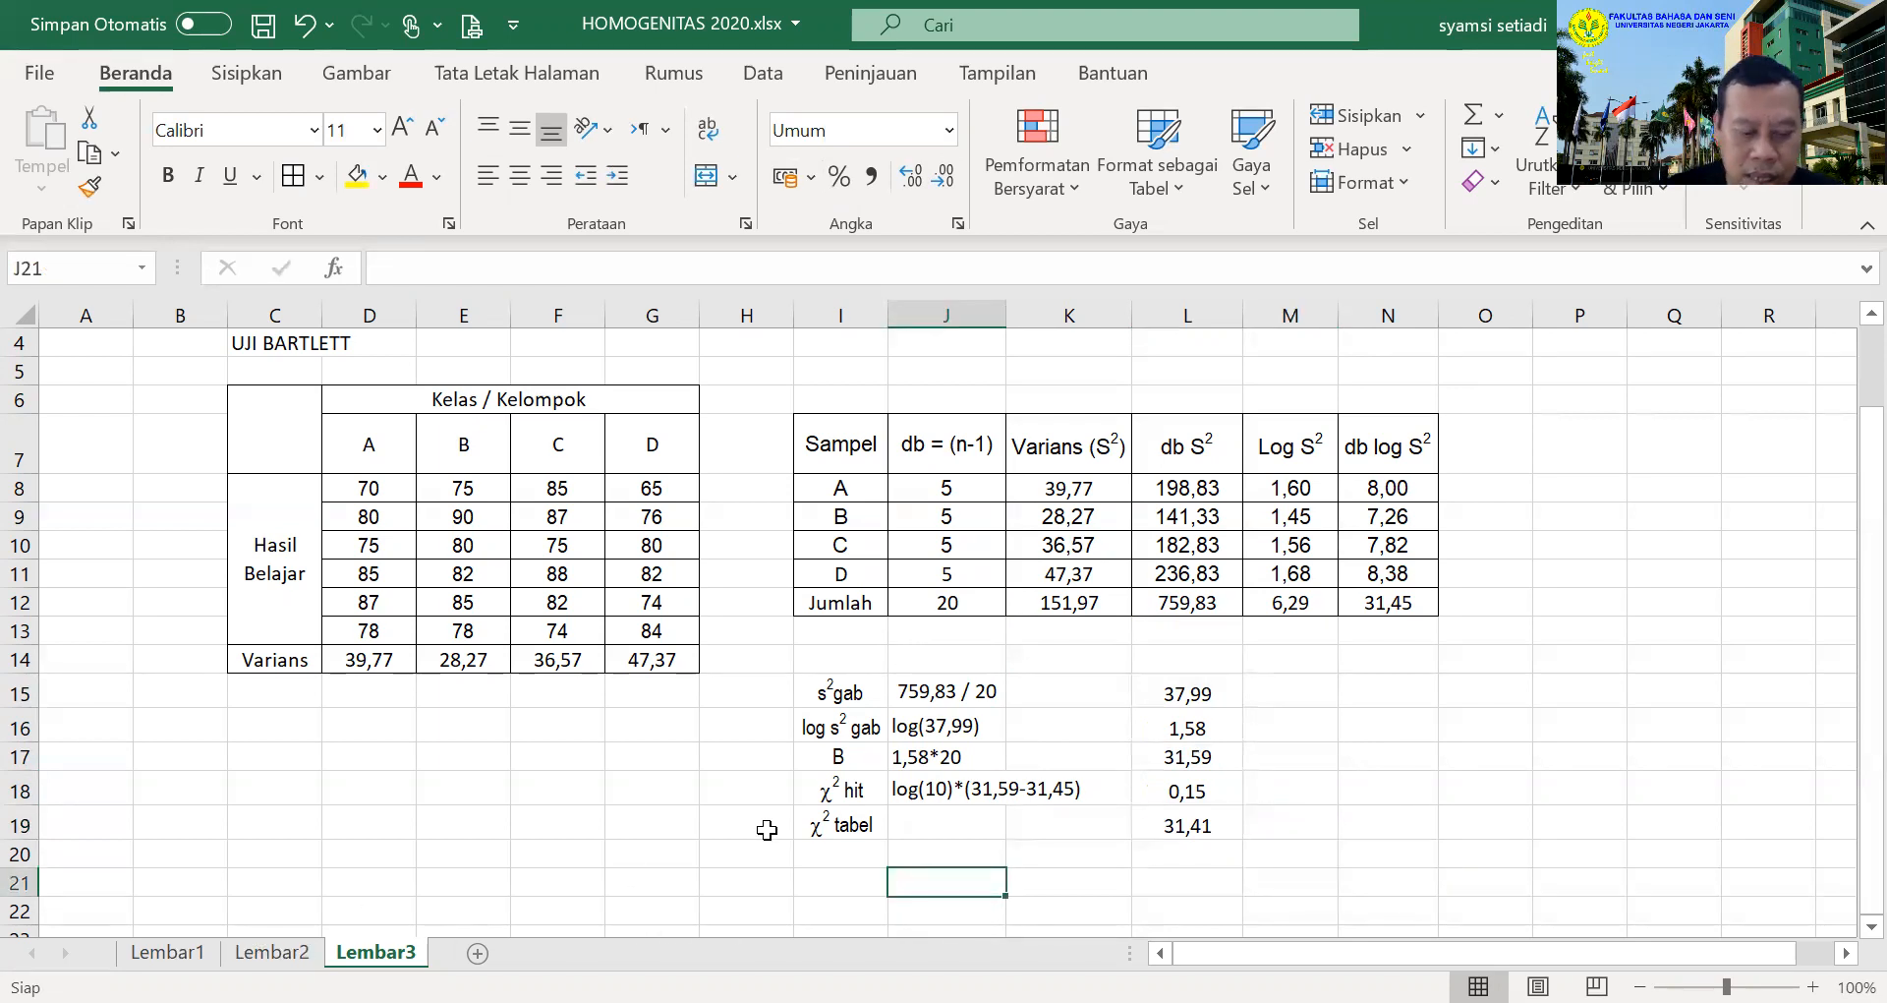
{"action": "type", "text": "h"}
{"action": "type", "text": "H"}
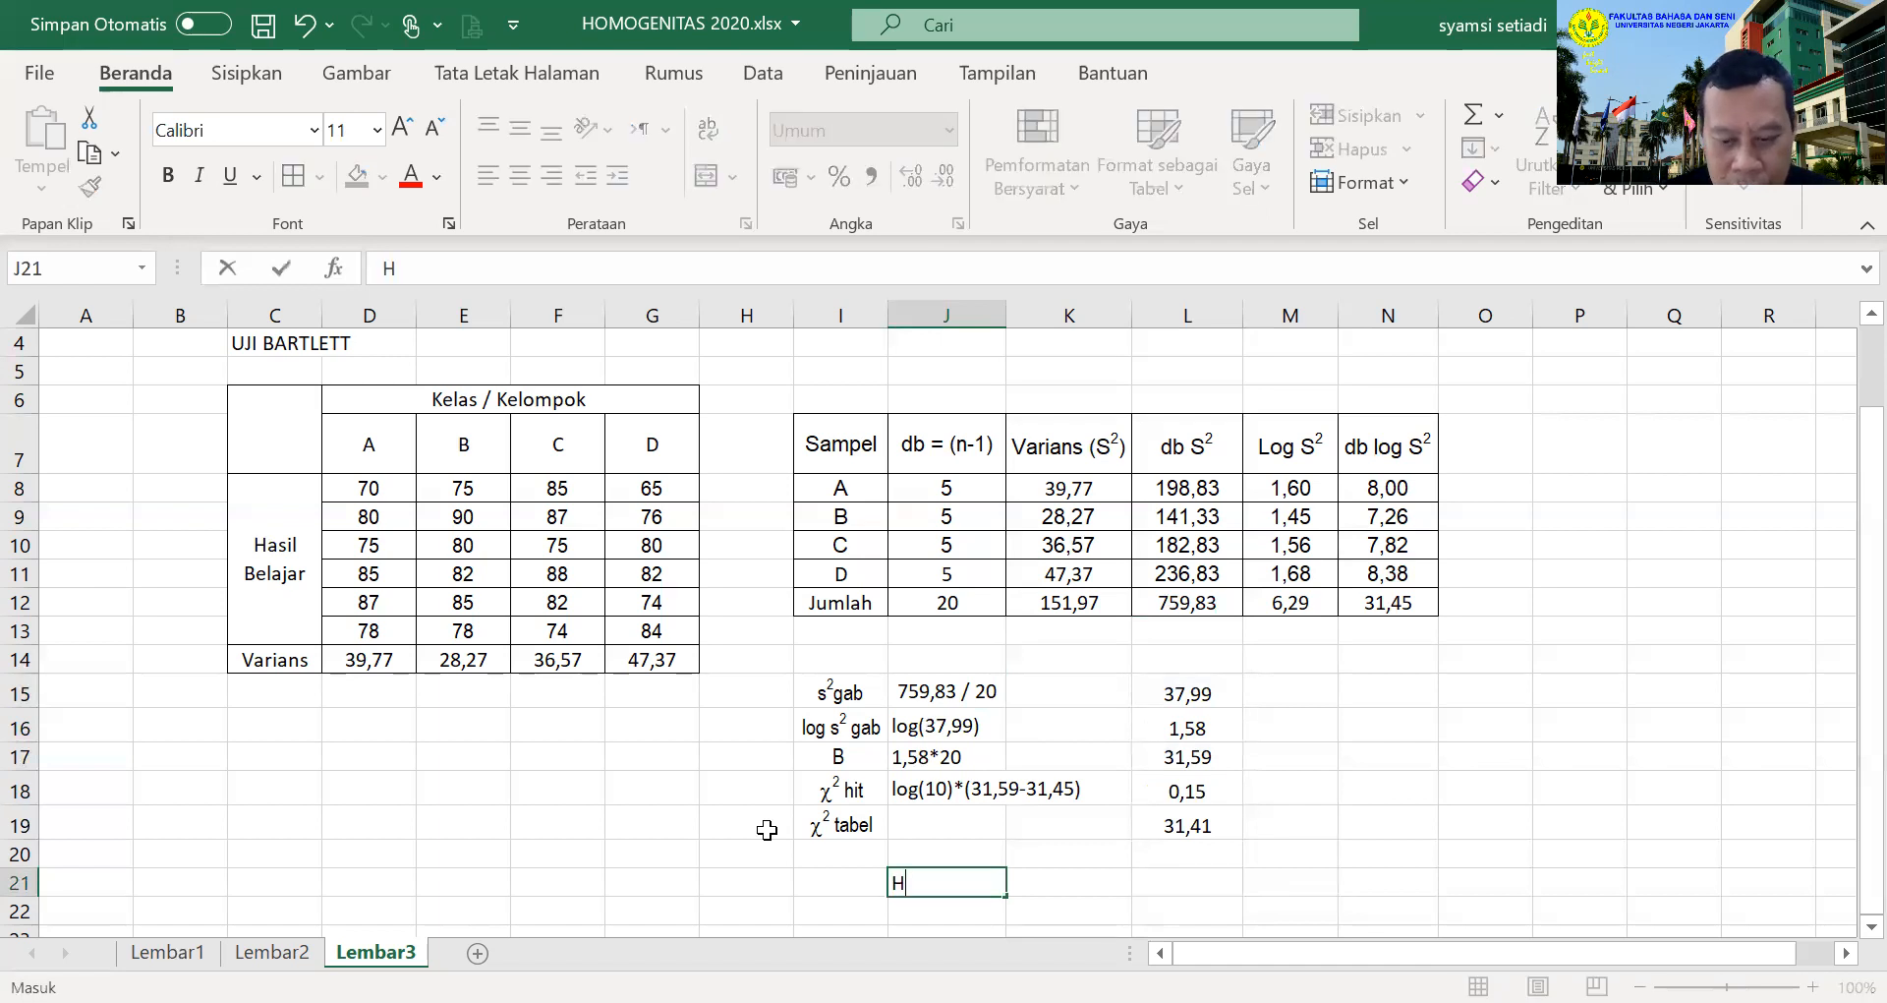
{"action": "type", "text": "o"}
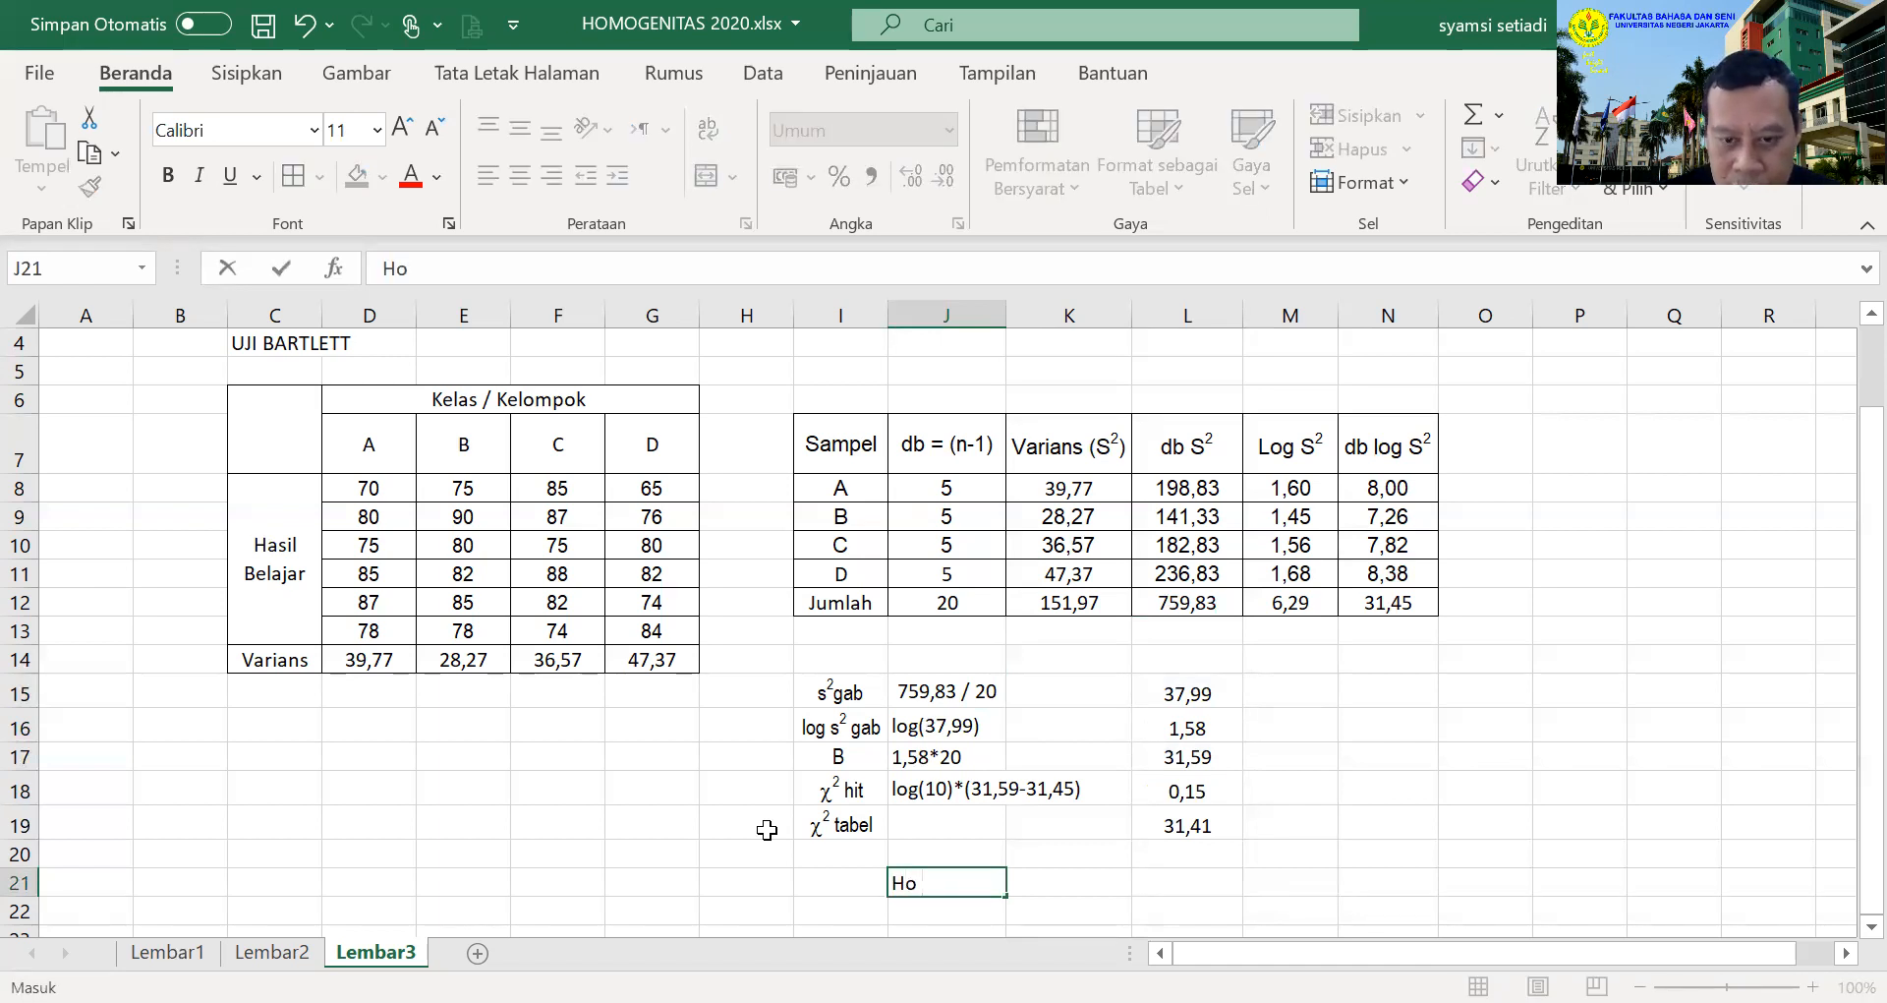
{"action": "type", "text": " = Bi"}
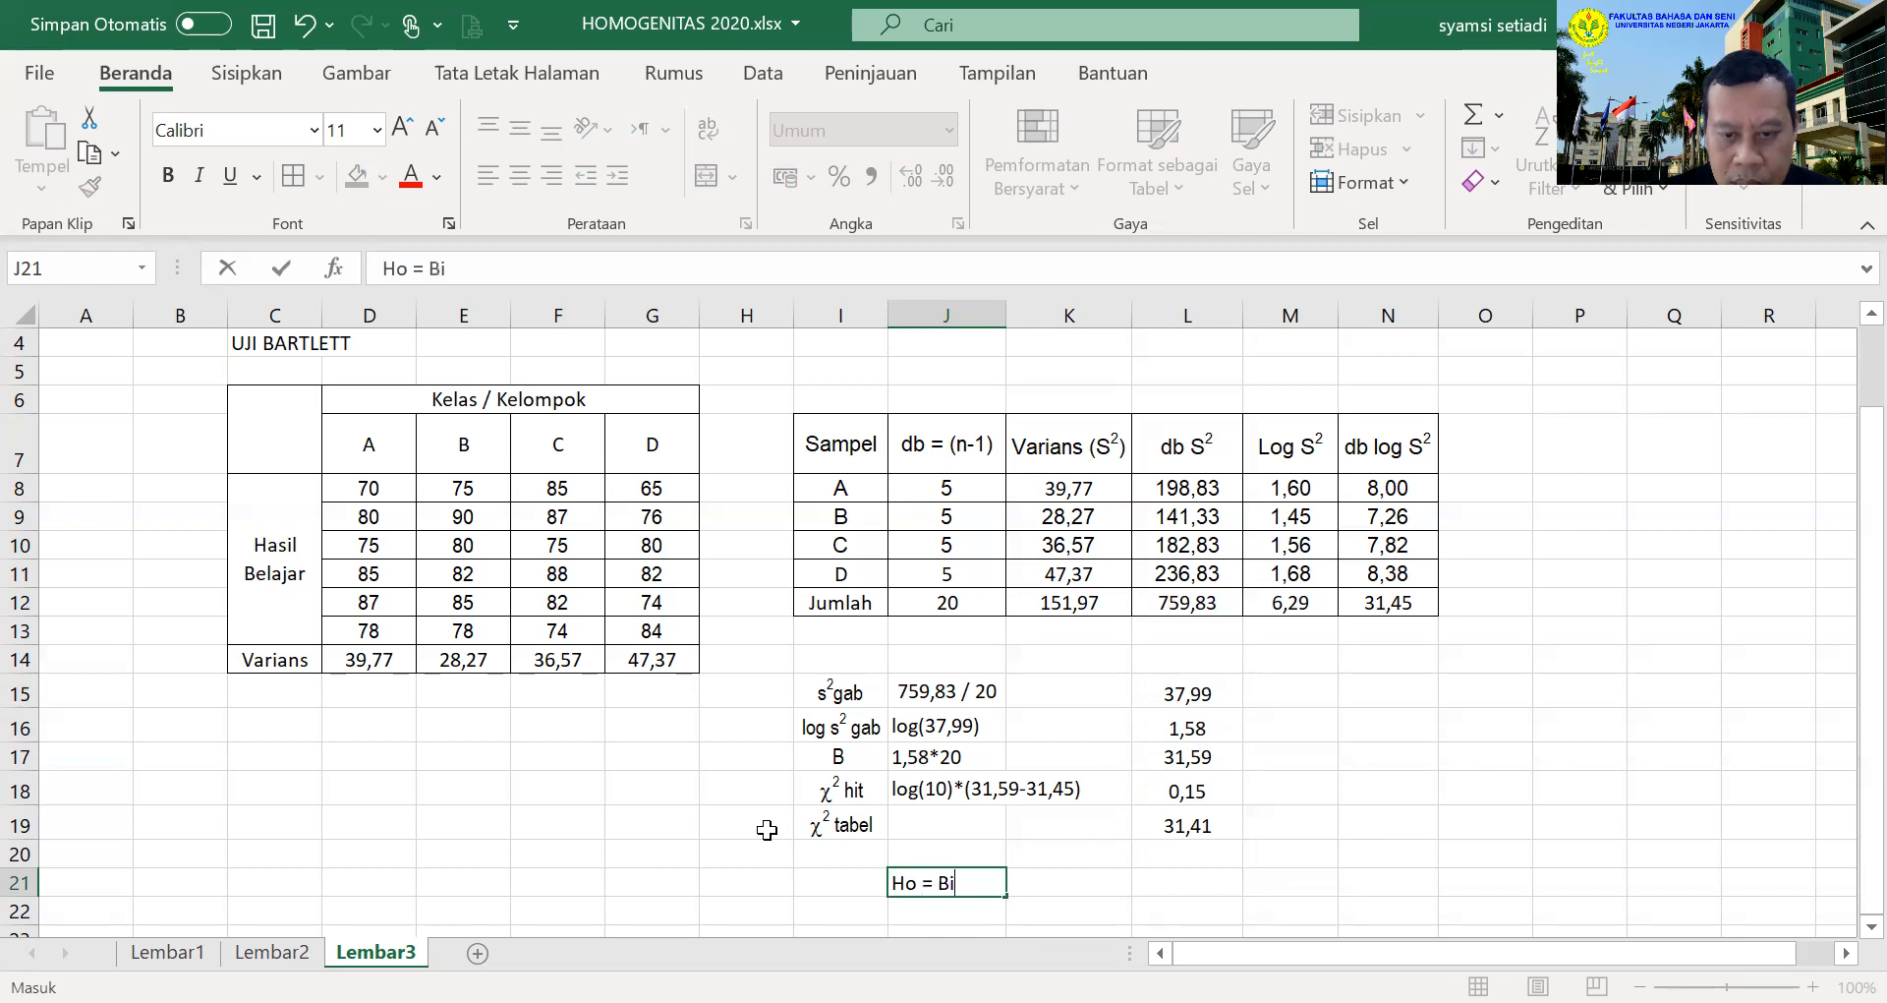
{"action": "type", "text": "la X2"}
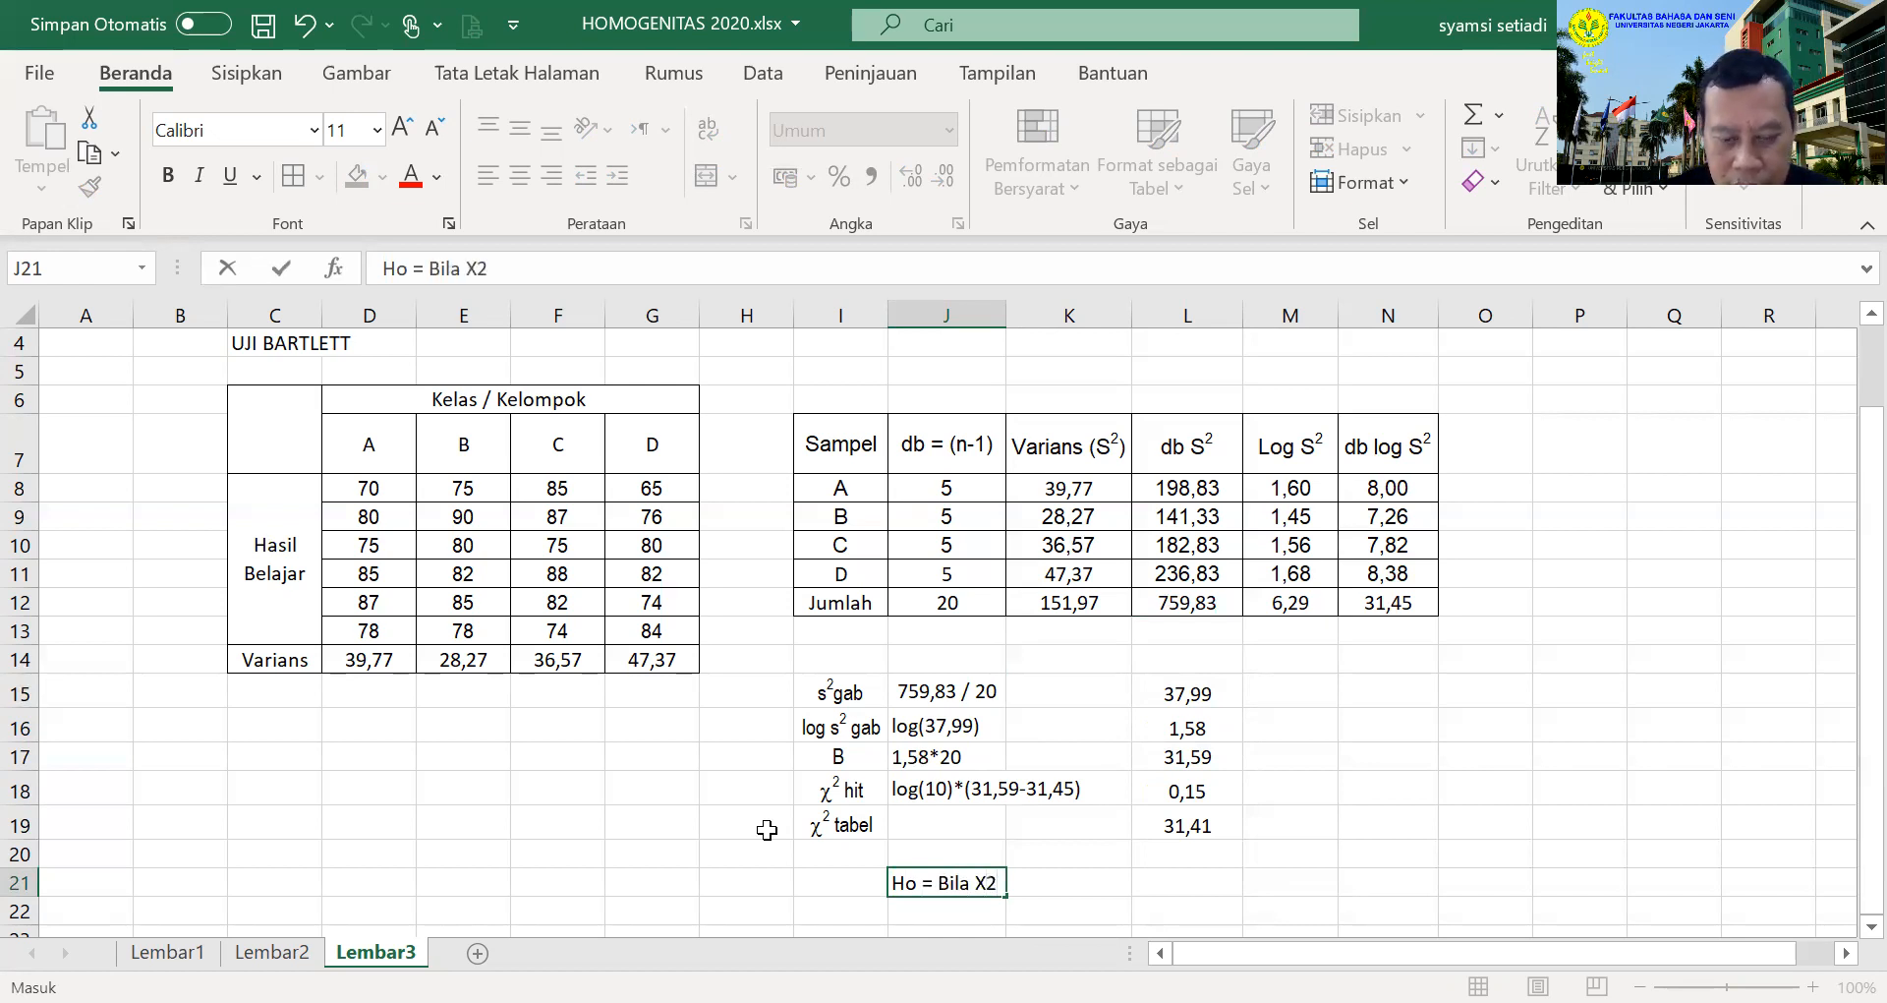
{"action": "type", "text": " hitun"}
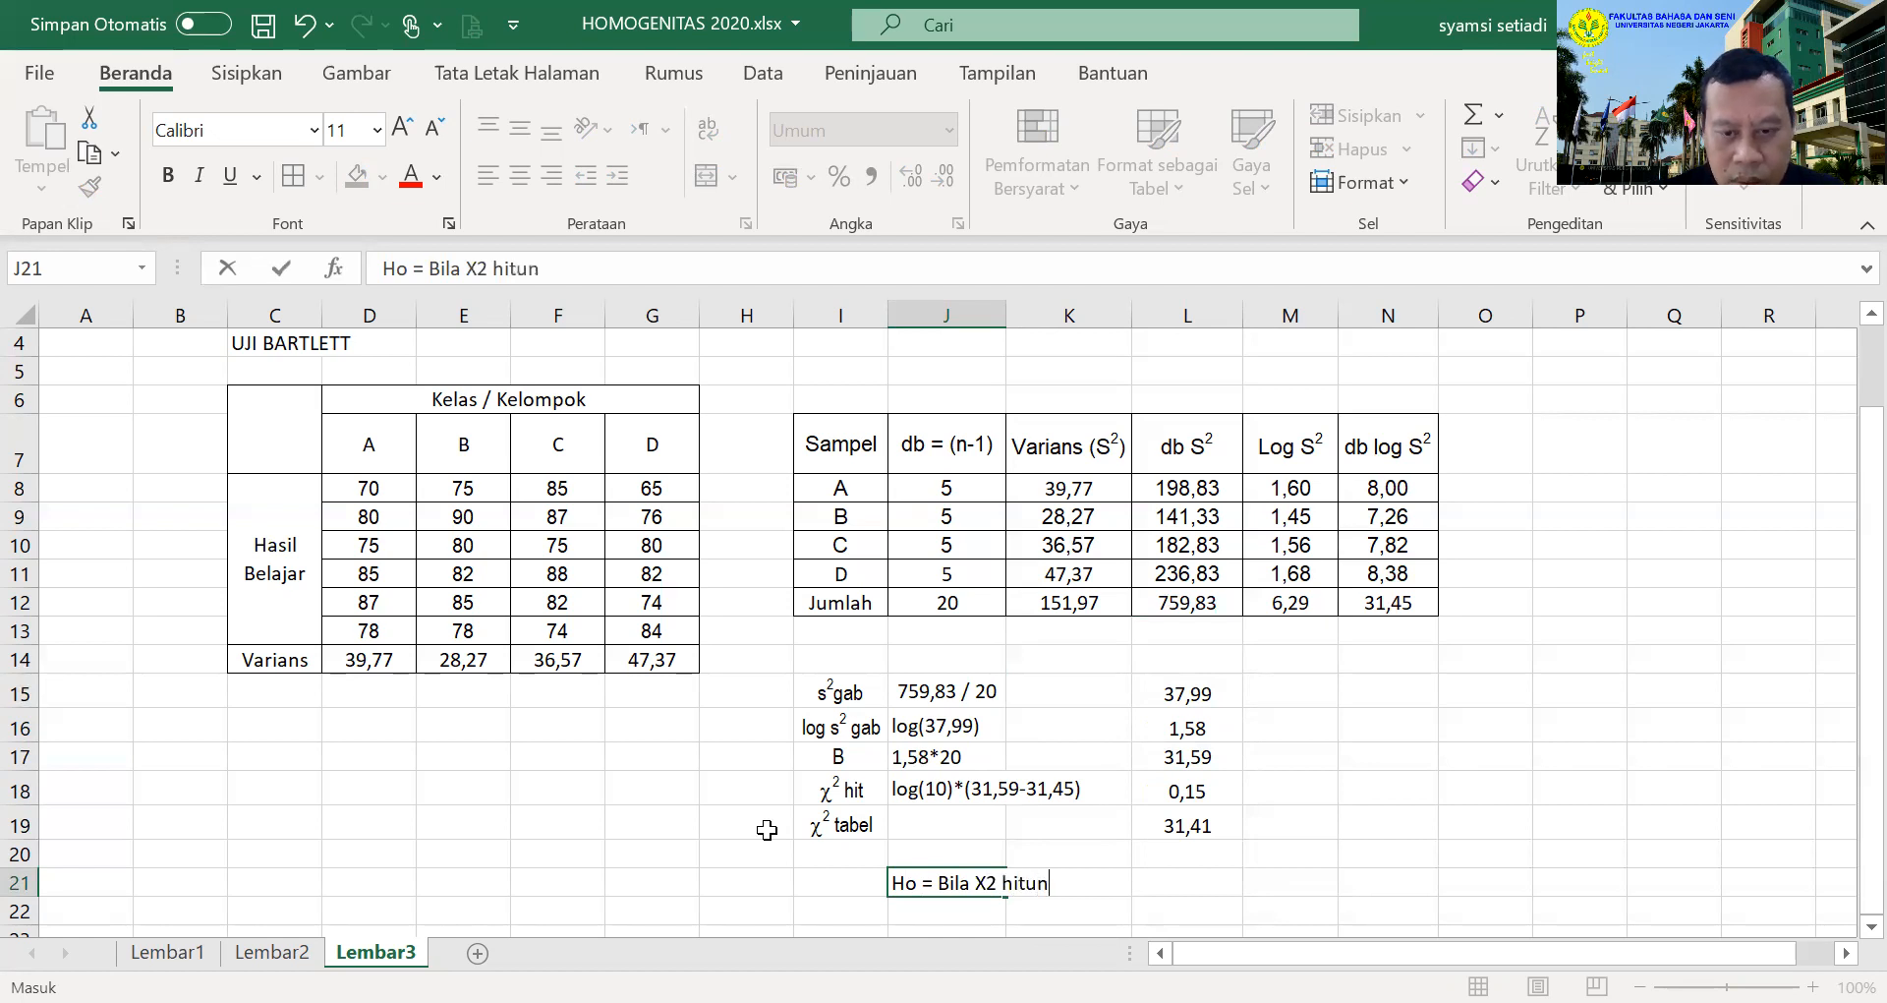
{"action": "type", "text": "g < X"}
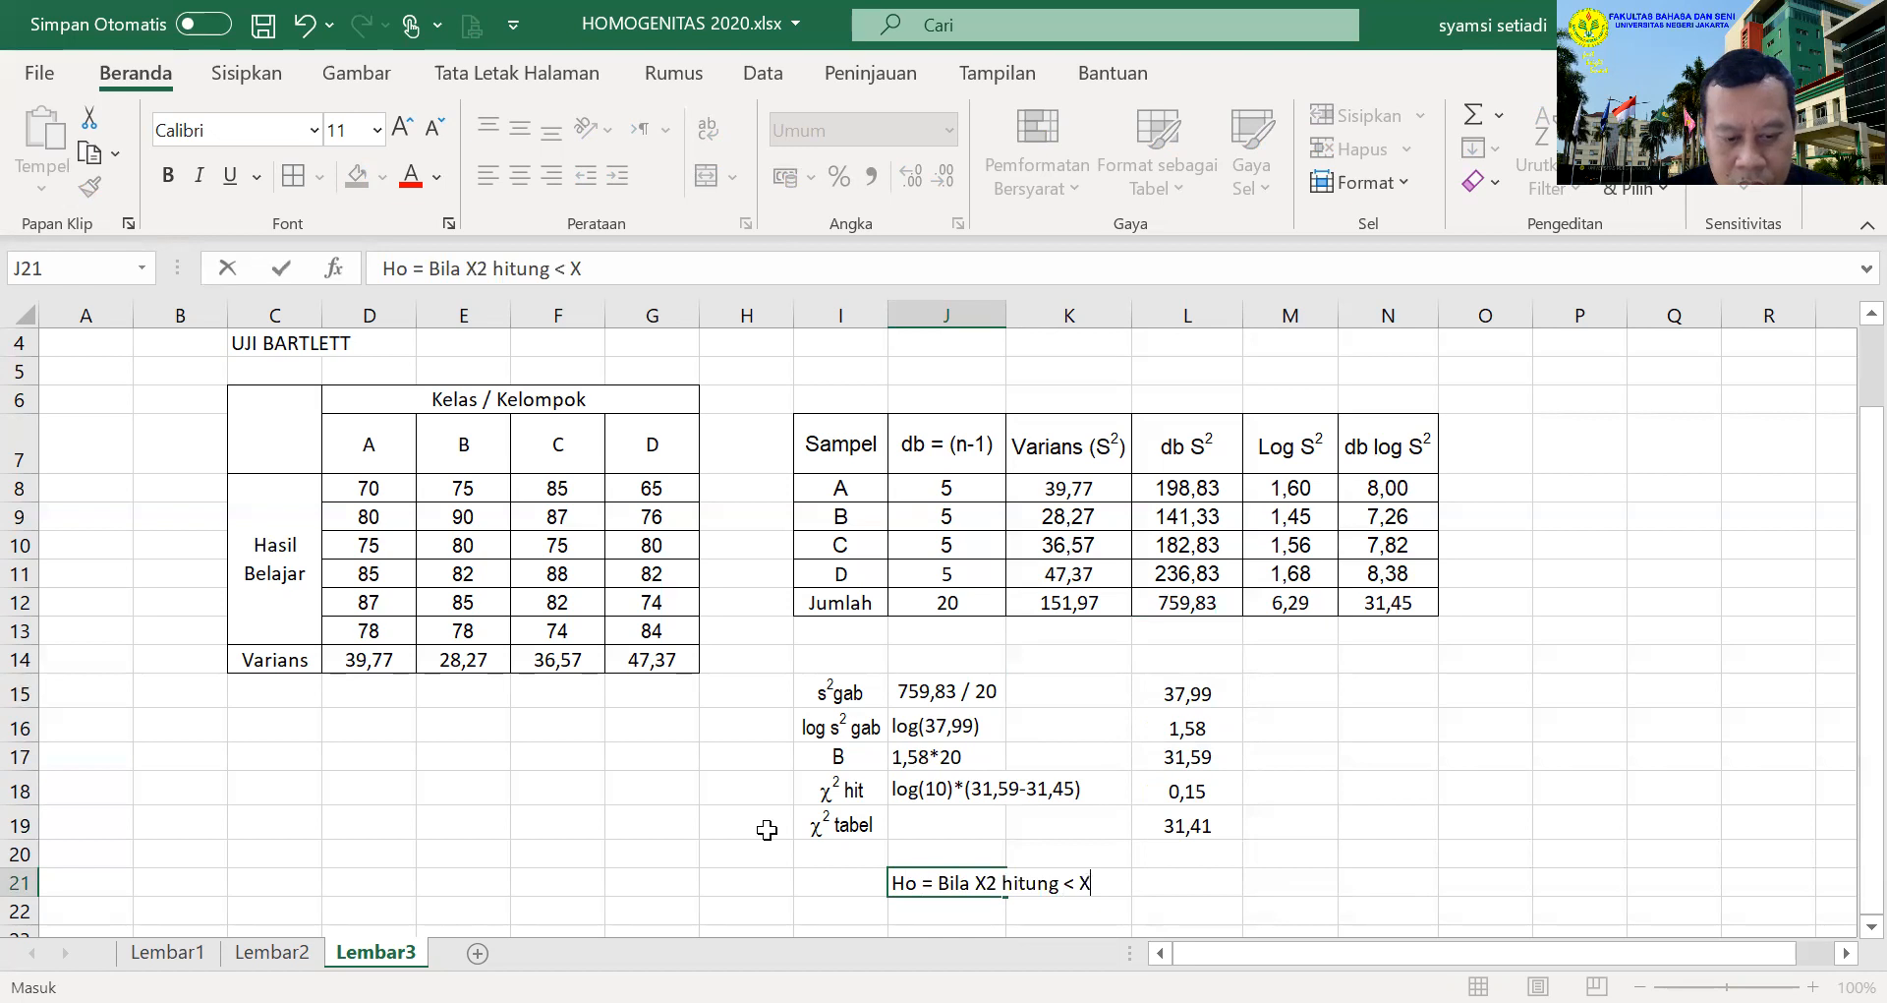
{"action": "type", "text": "2 tabel maka data h omogen"}
{"action": "key", "text": "Return"}
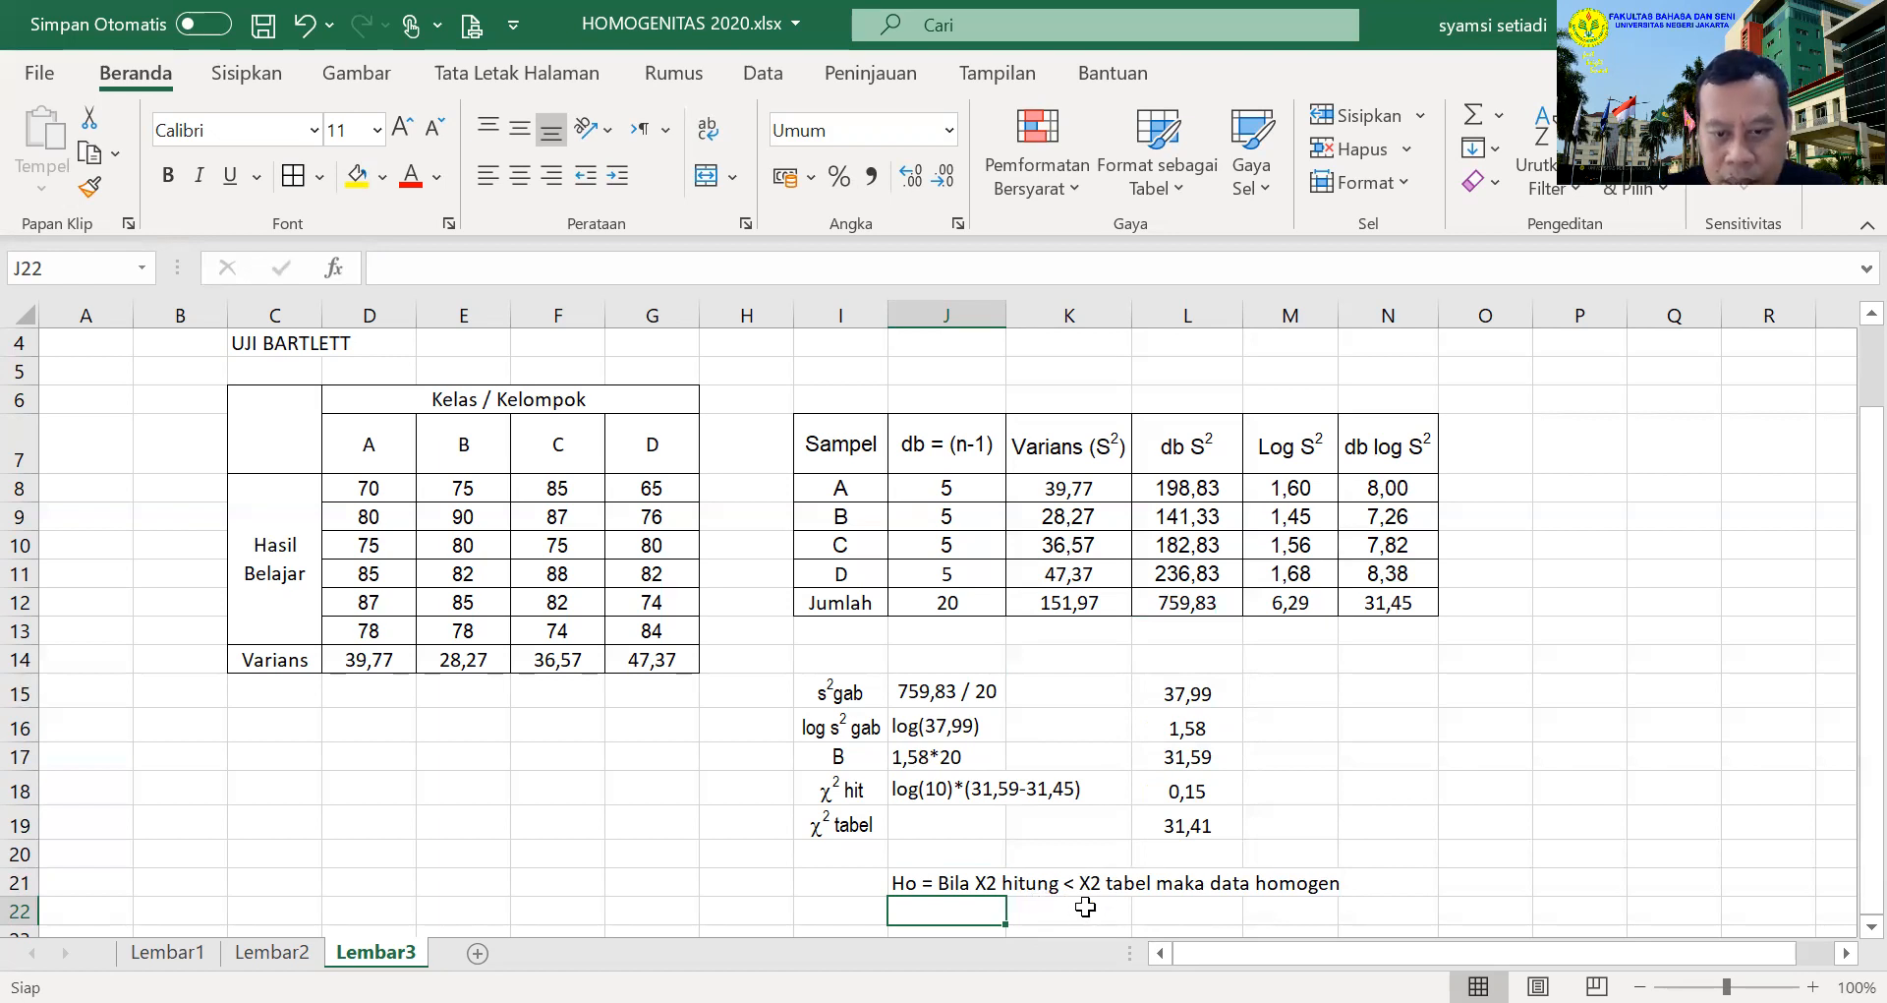
Write in J22 "Kesimpulannya : Karena X2 hitung (0,15) lebih kecil dari X2 tabel, maka data dari varians yang"
{"action": "type", "text": "Kes"}
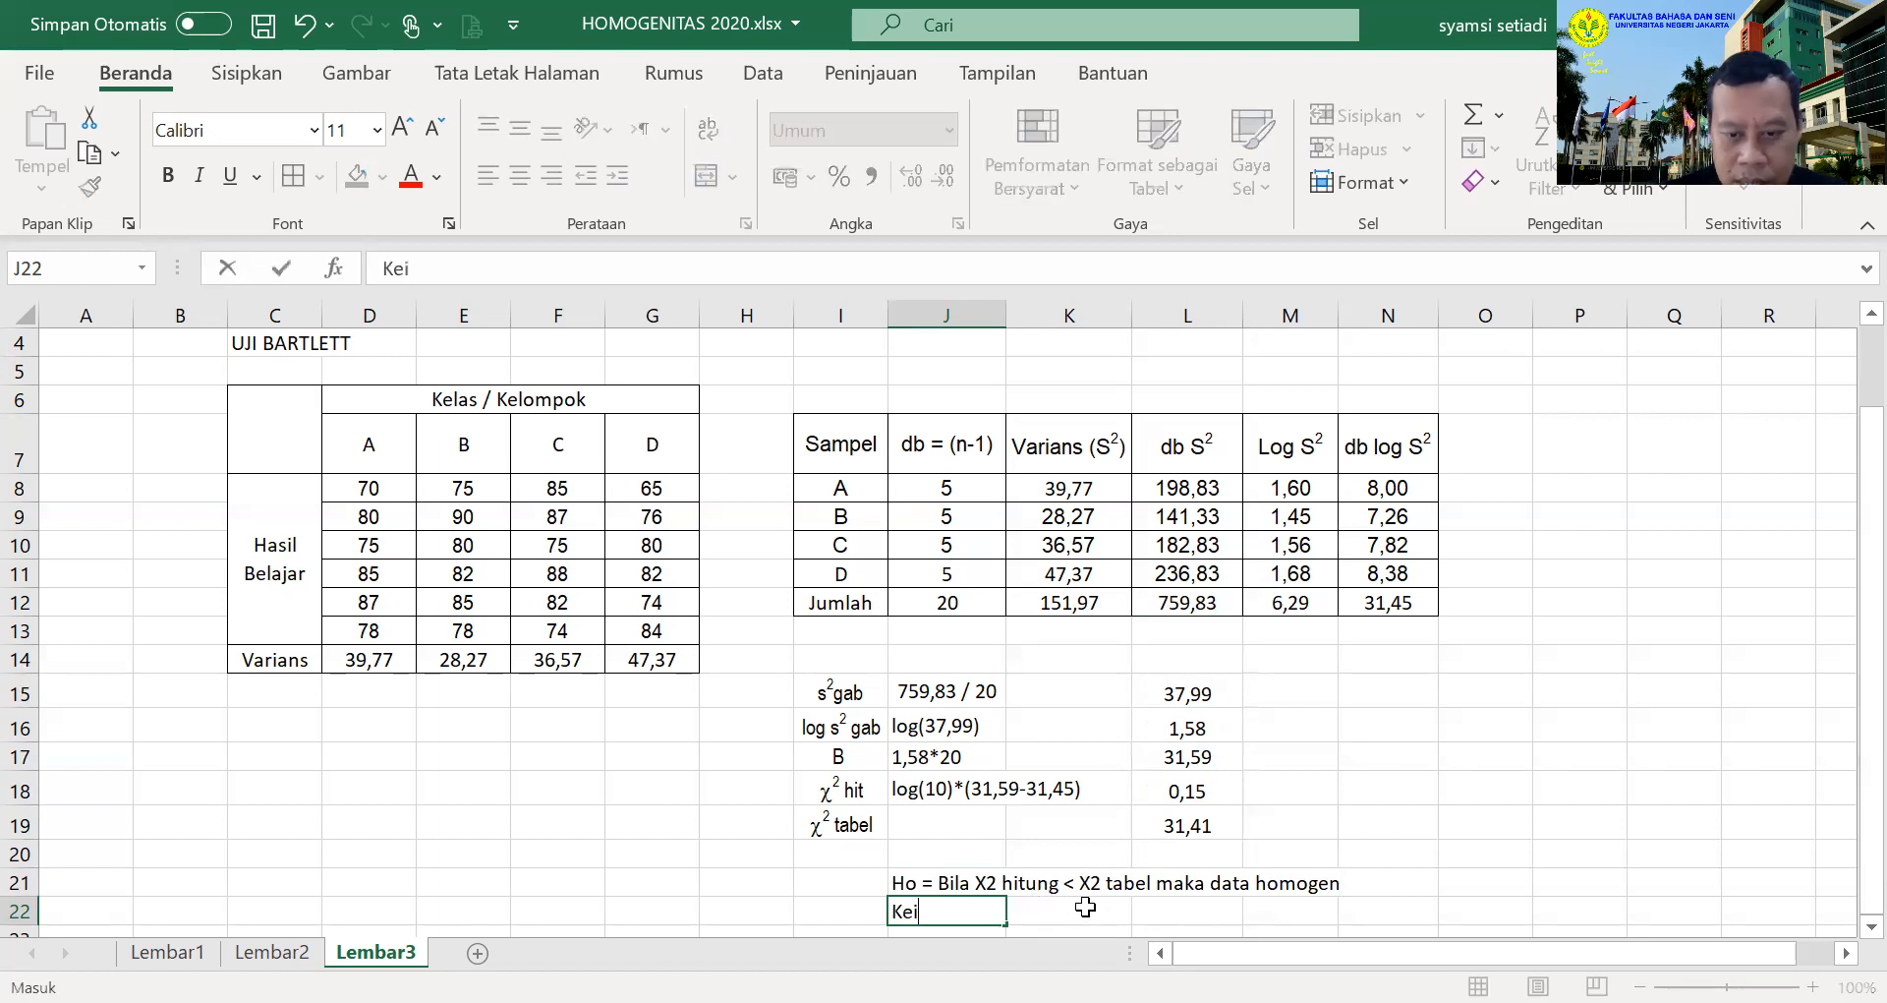
{"action": "type", "text": "impul"}
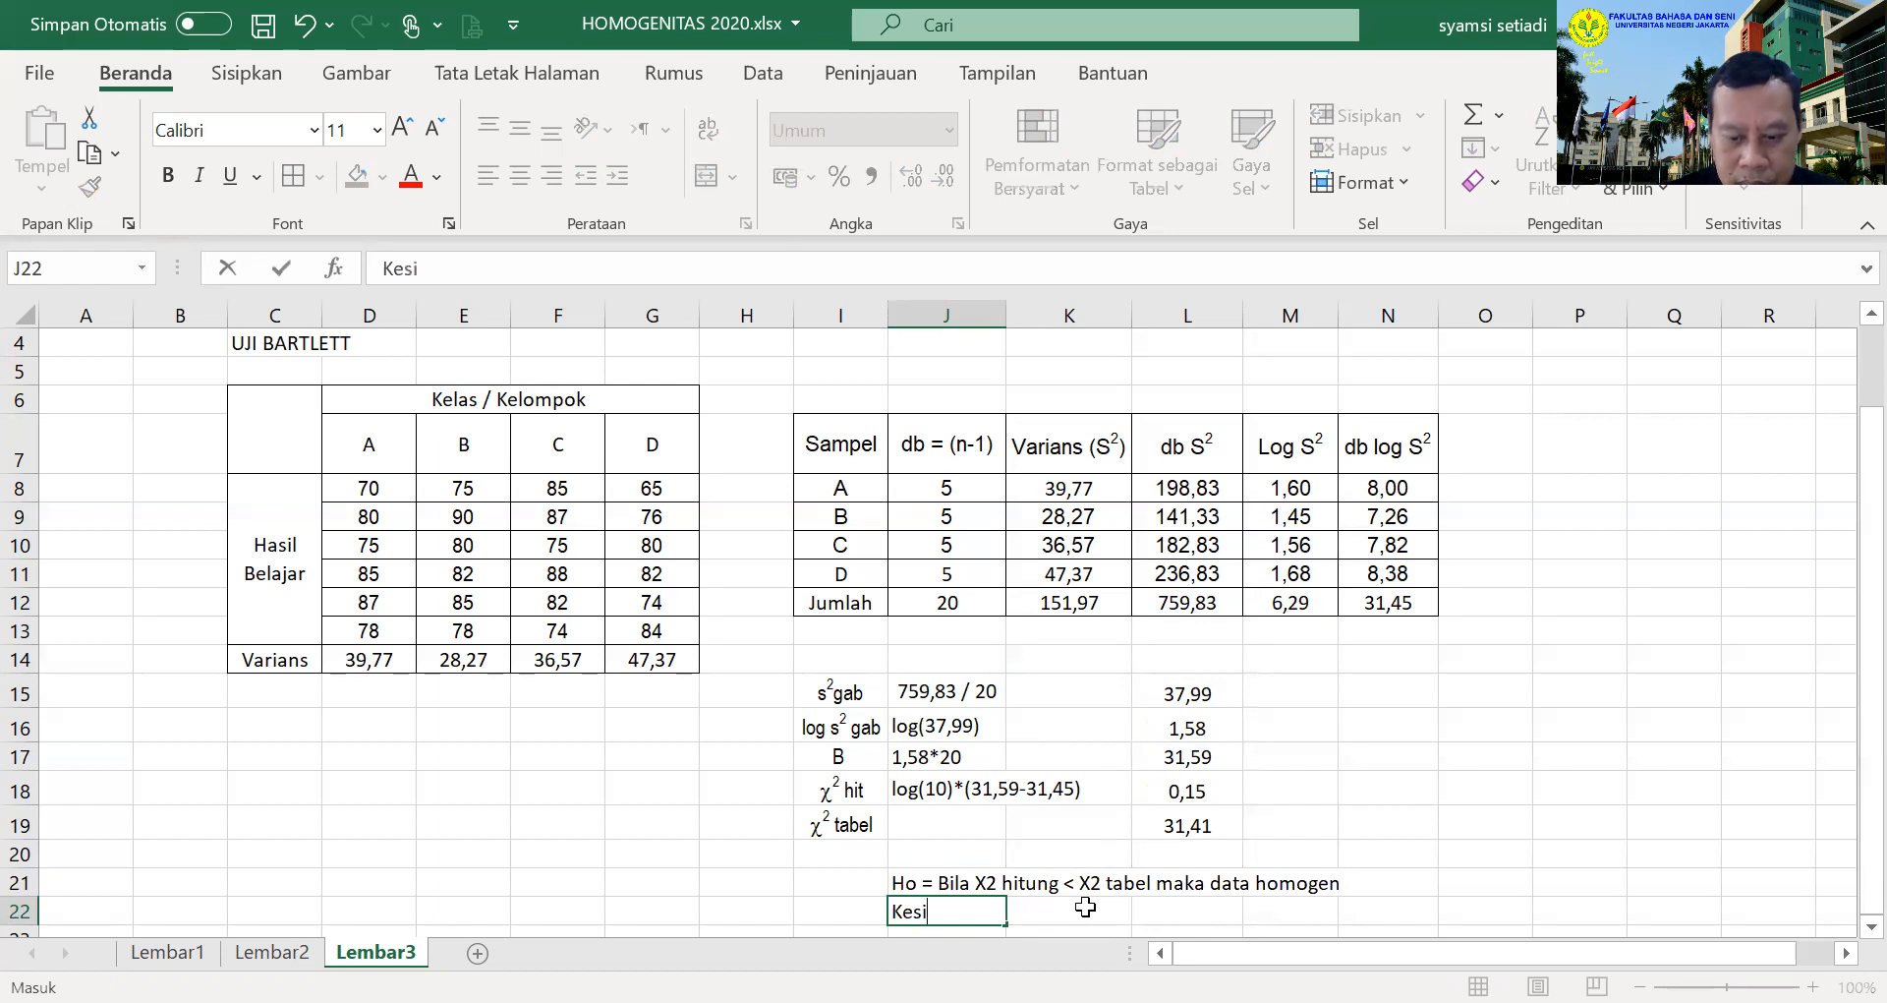
{"action": "type", "text": "annya : Kare a"}
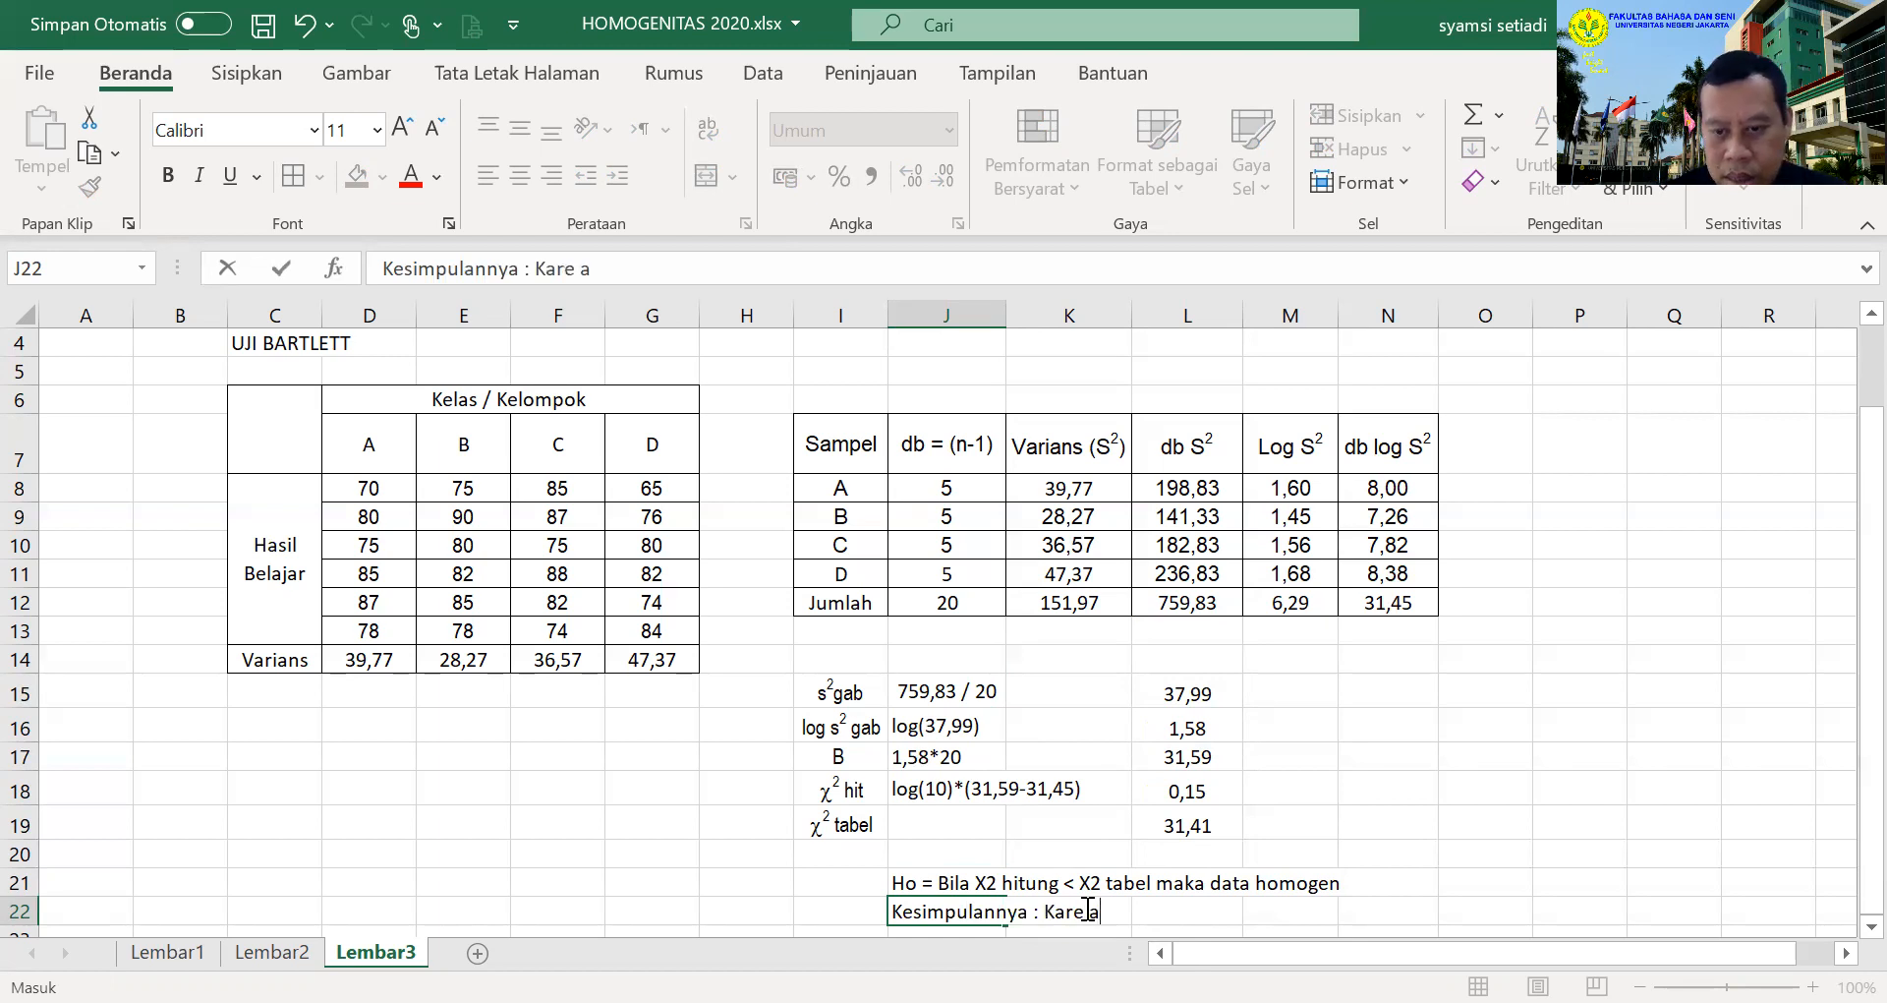
{"action": "key", "text": "BackSpace"}
{"action": "type", "text": "na "}
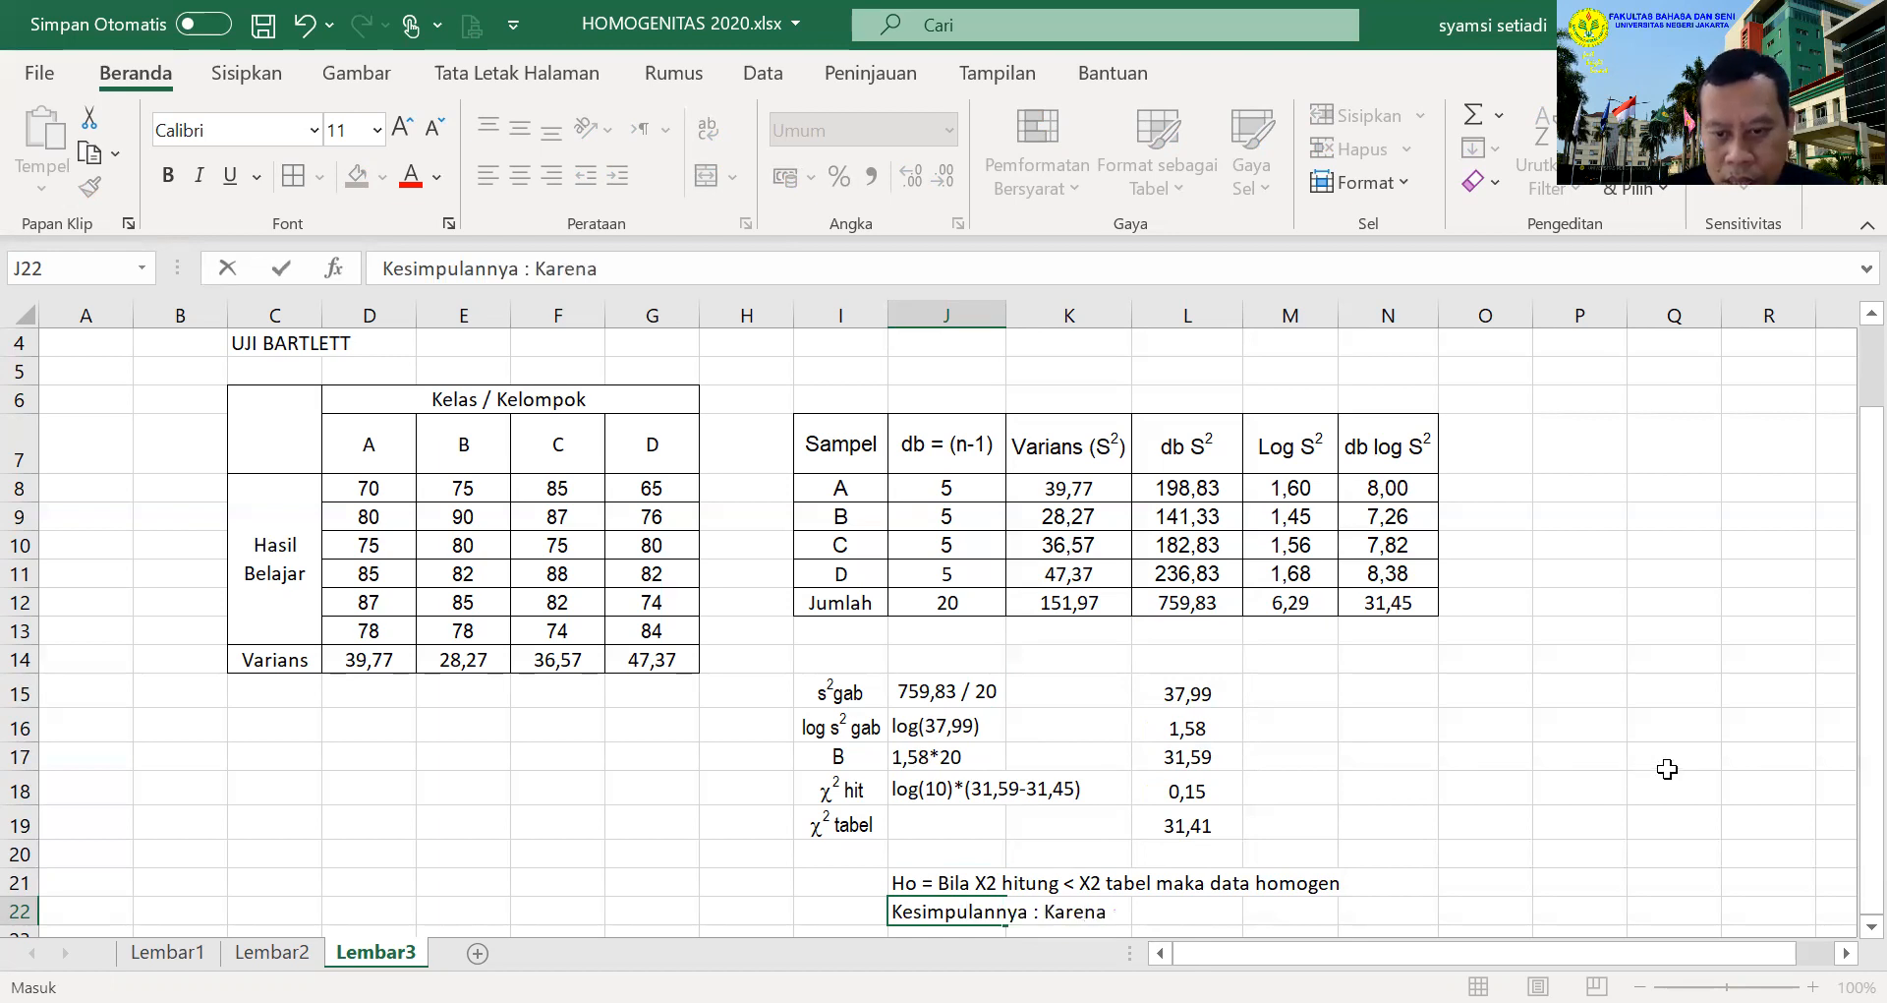
{"action": "type", "text": "X2"}
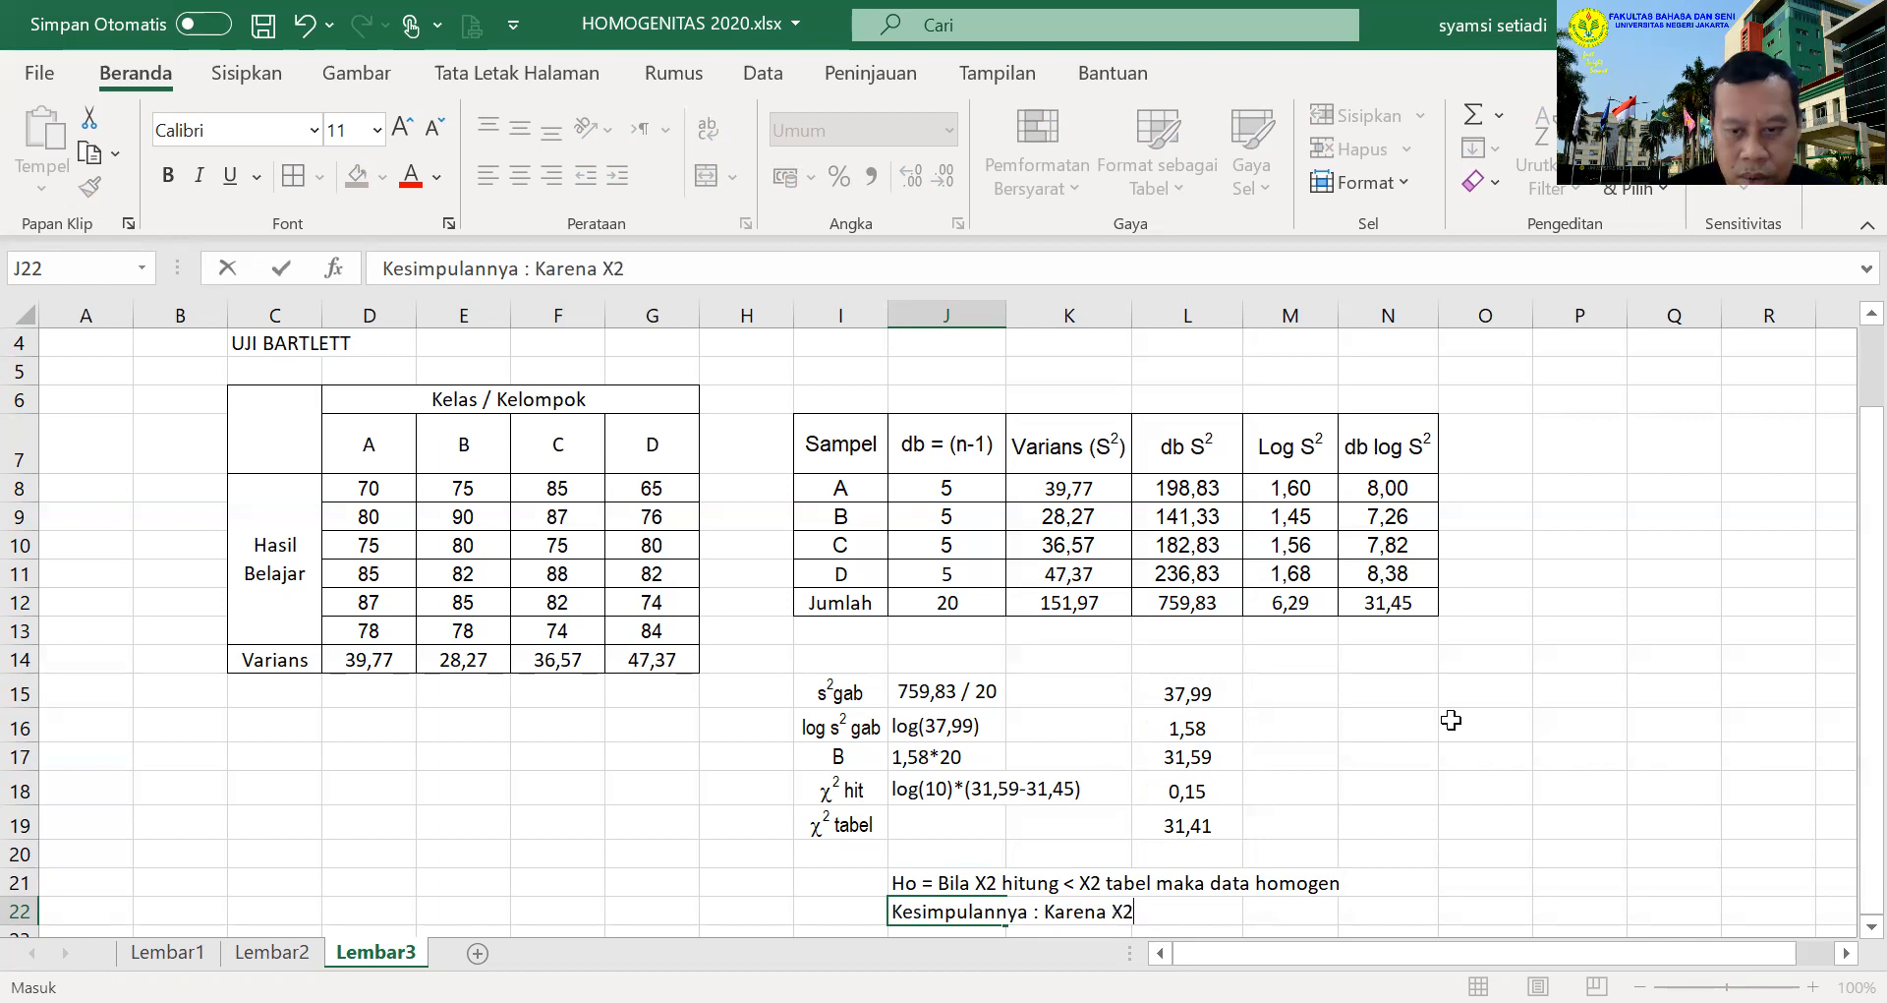
{"action": "type", "text": " hitun"}
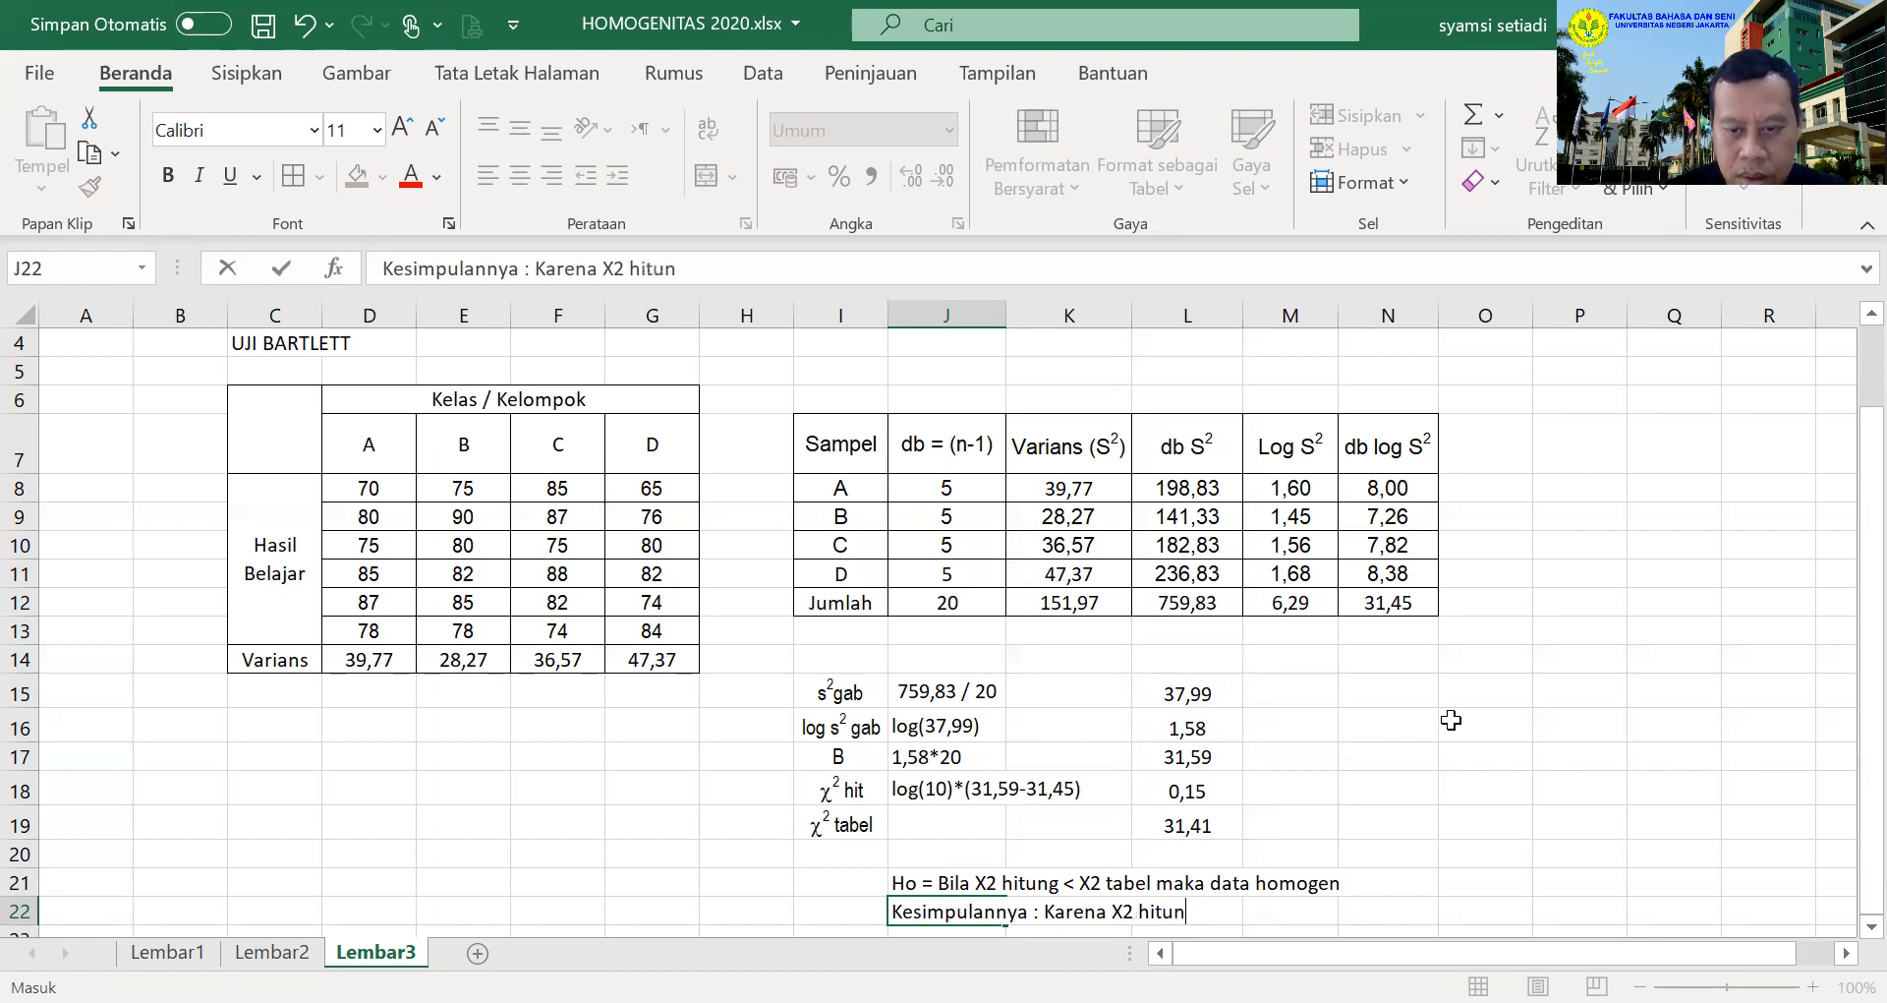
{"action": "type", "text": "g (0,15) "}
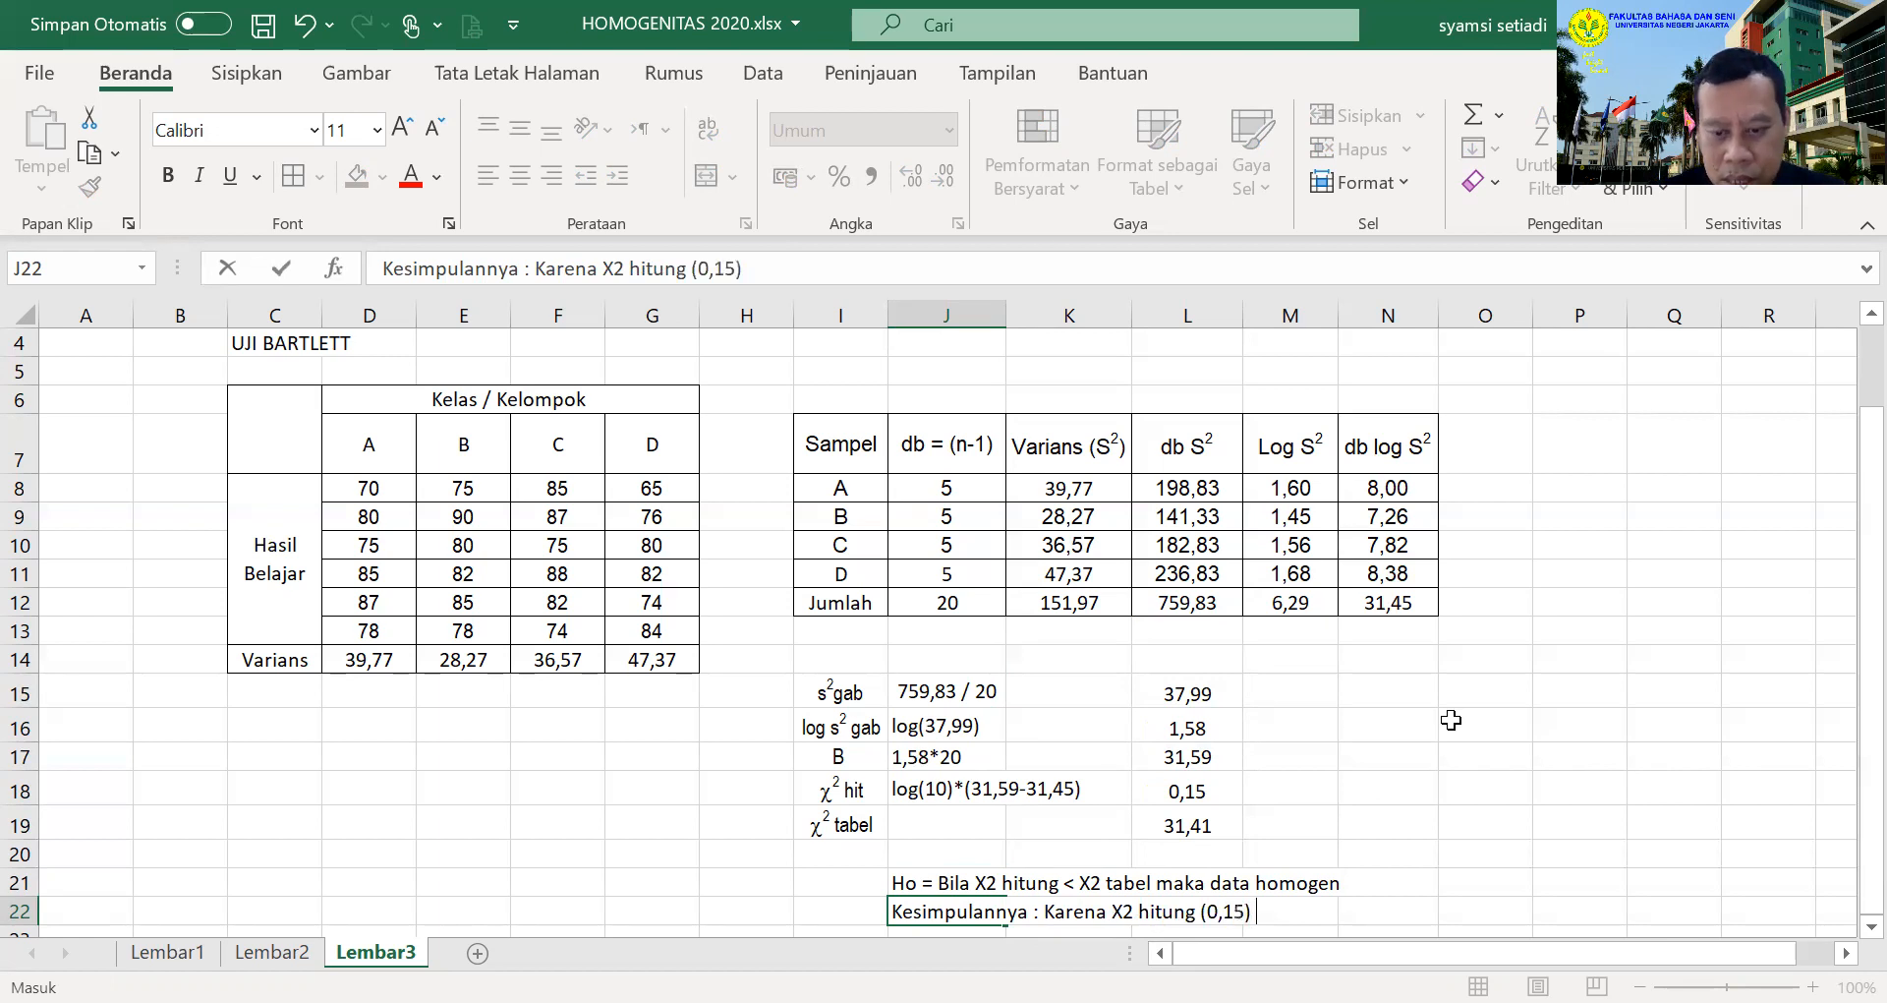
{"action": "type", "text": "leb"}
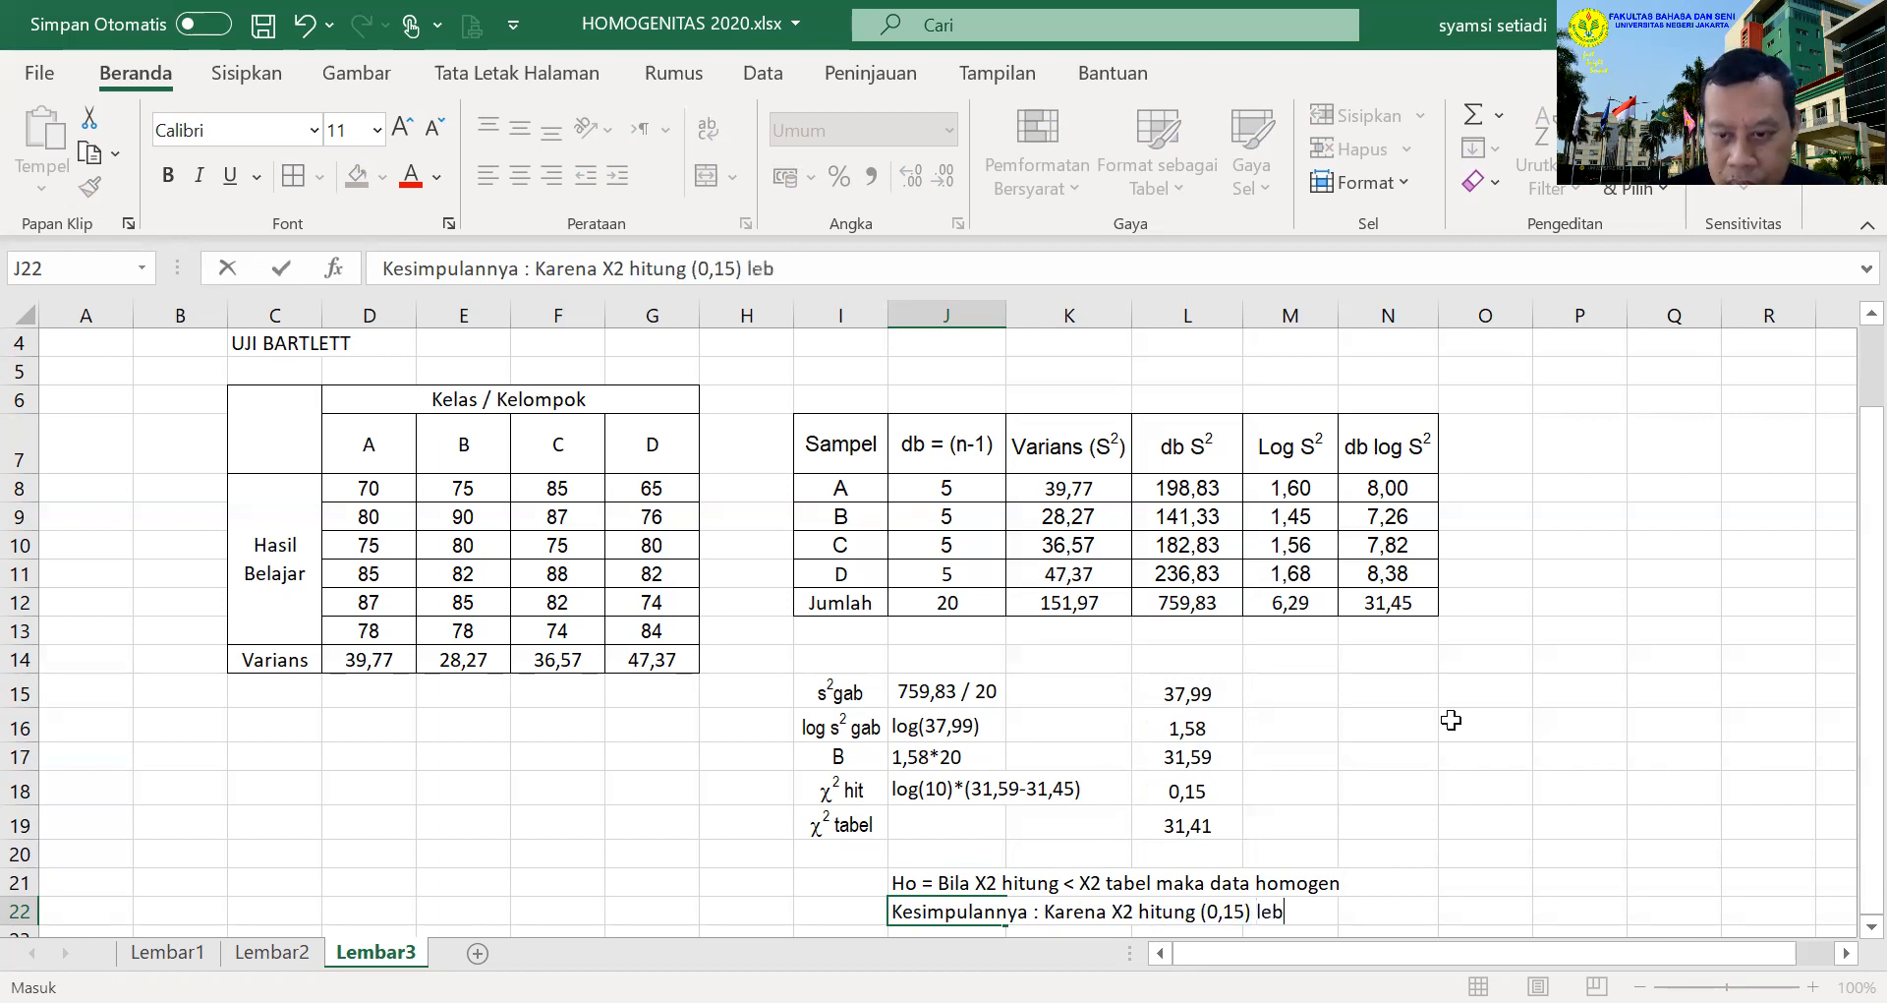
{"action": "type", "text": "ih kecild"}
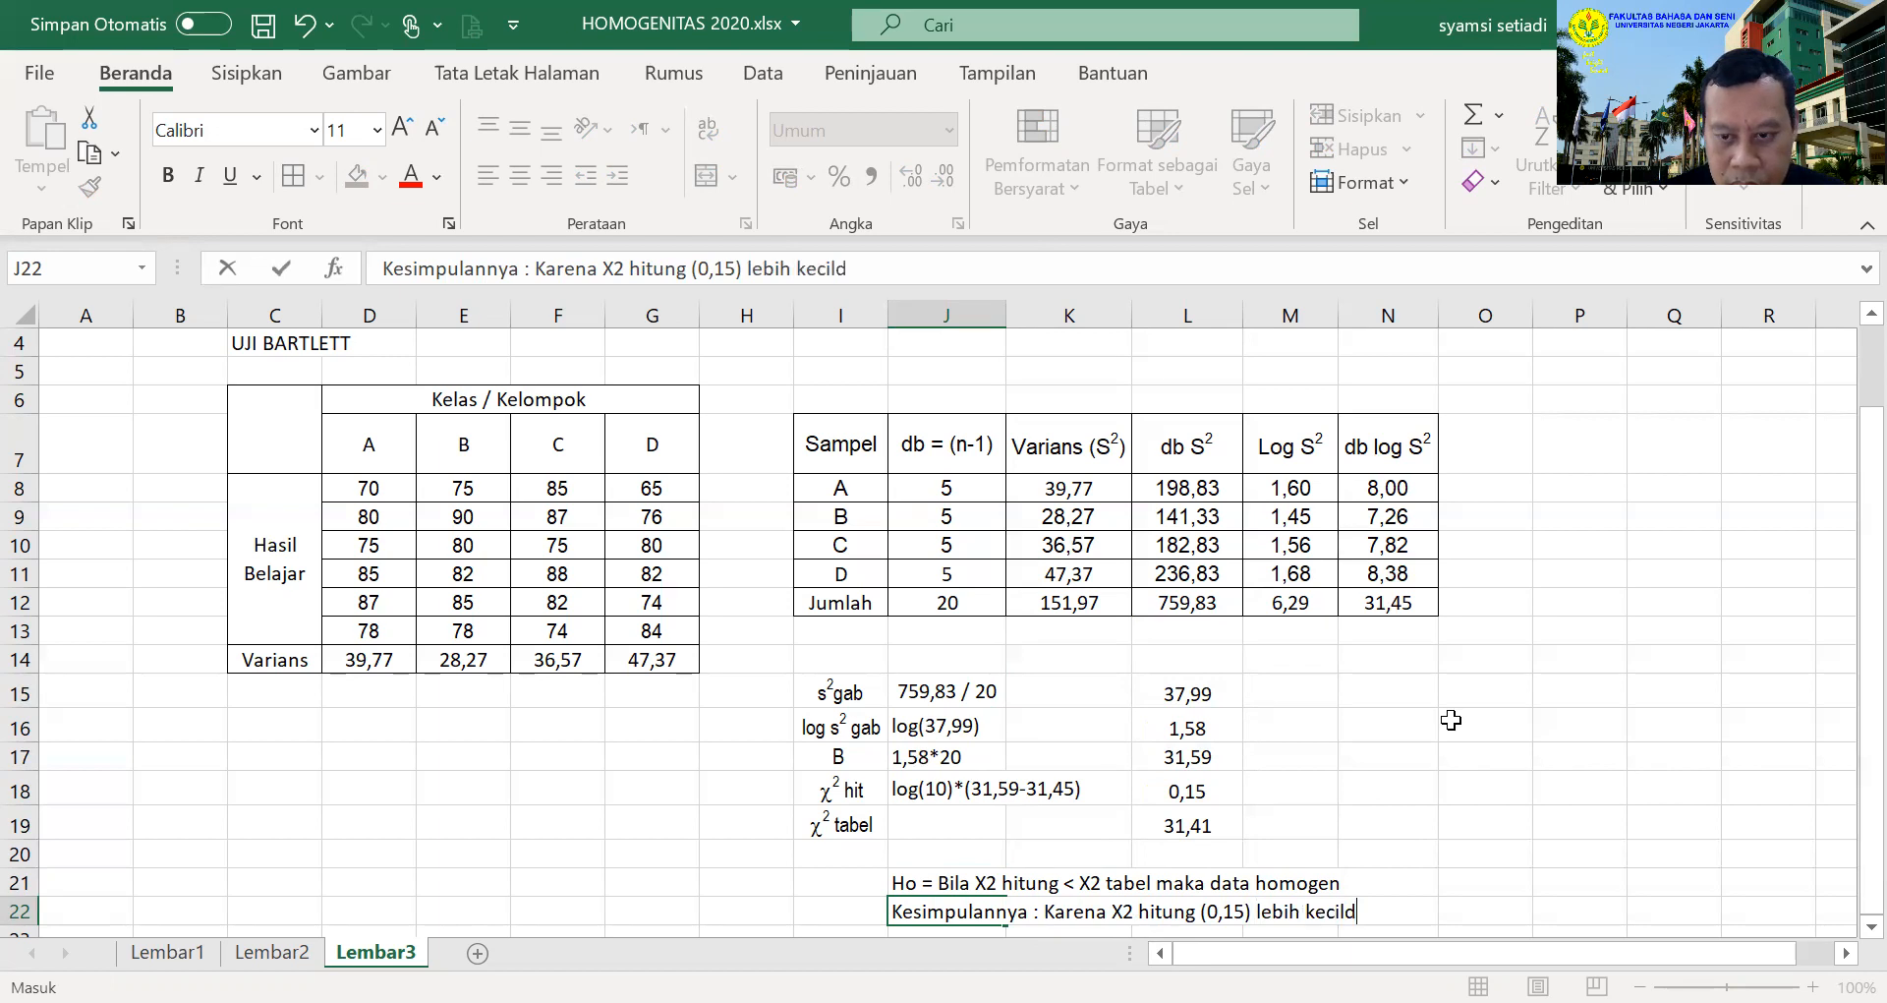
{"action": "key", "text": "BackSpace"}
{"action": "type", "text": "a"}
{"action": "key", "text": "BackSpace"}
{"action": "type", "text": "dari X2"}
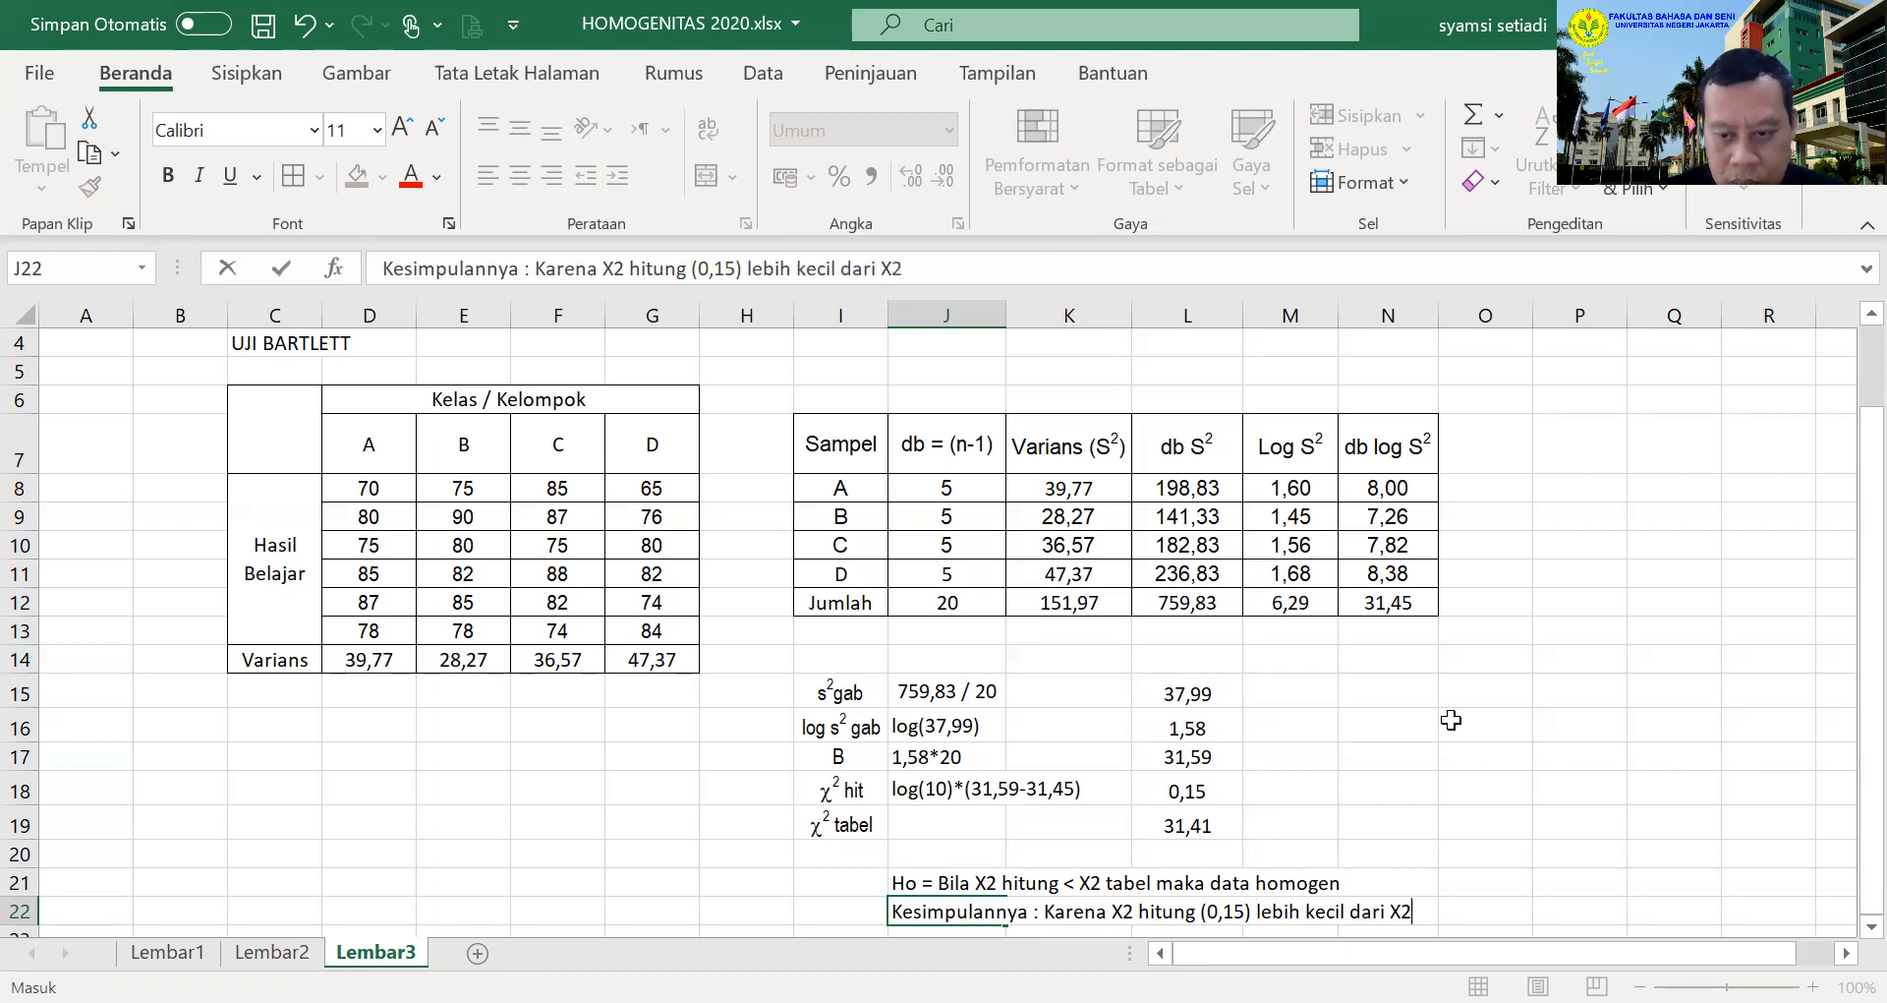
{"action": "type", "text": " tabel, maka data"}
{"action": "key", "text": "BackSpace"}
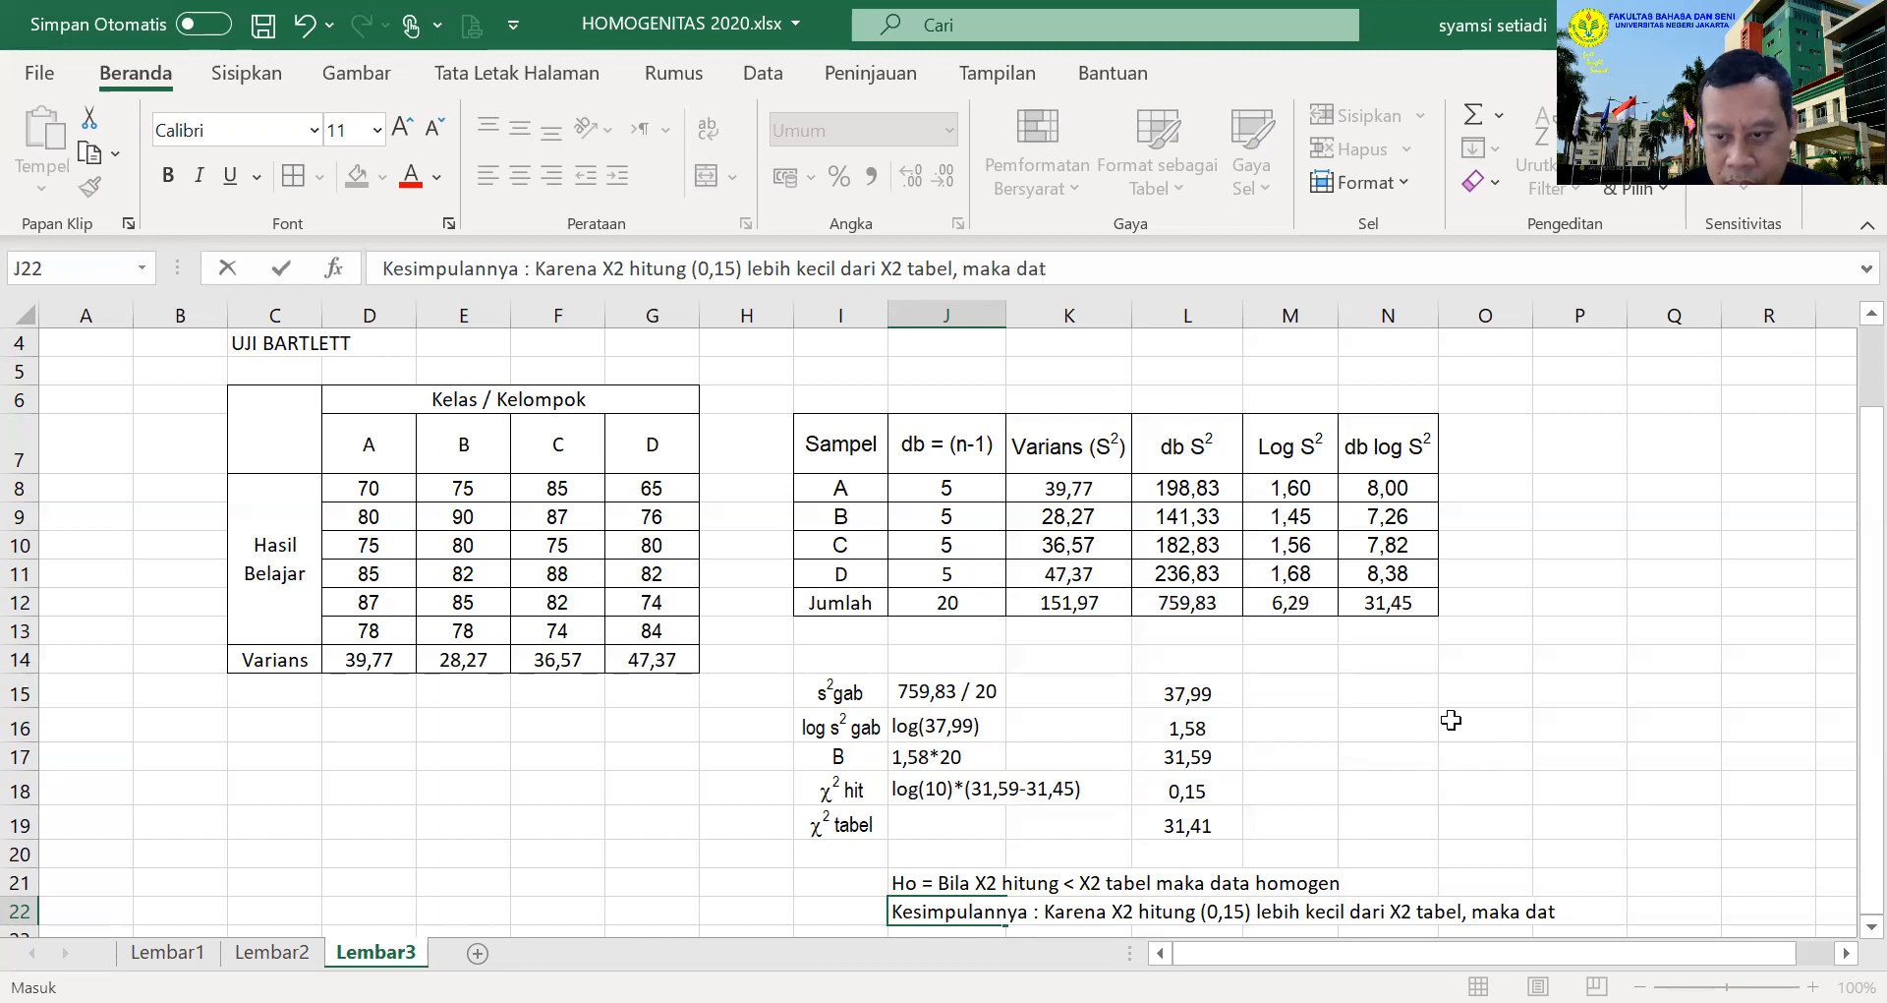
{"action": "type", "text": "a dari varians"}
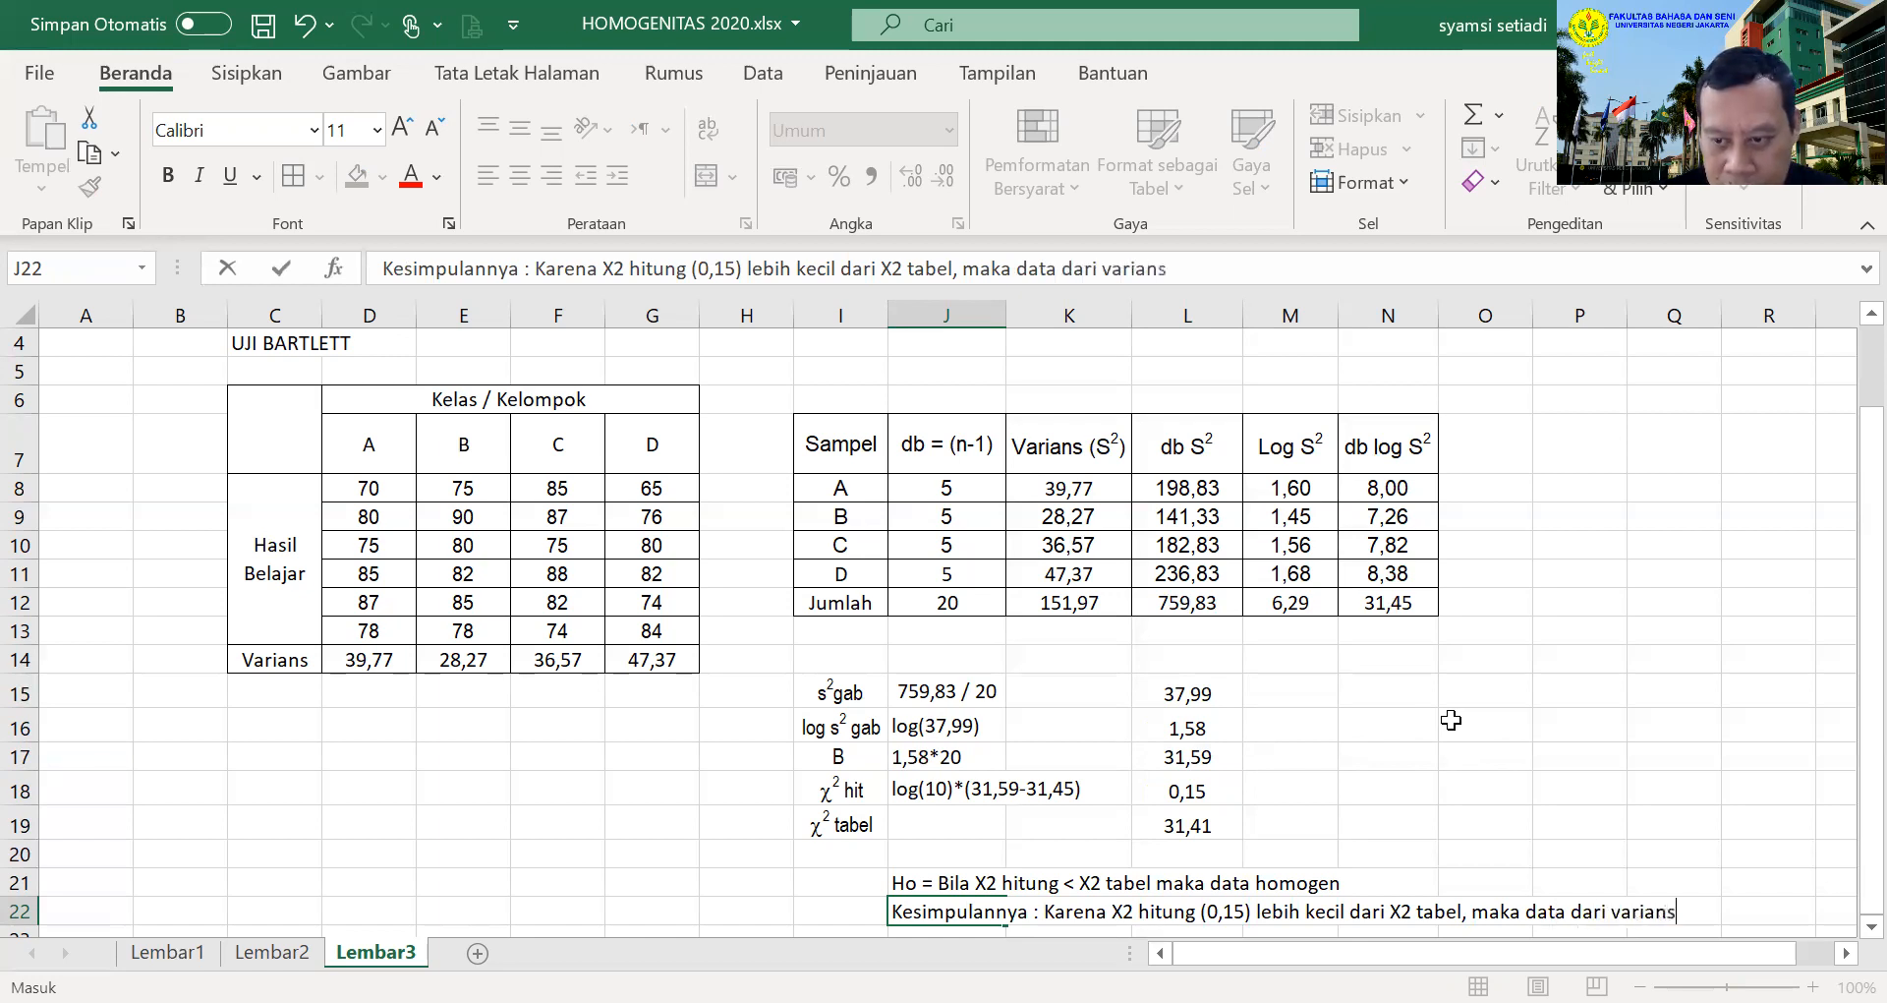
{"action": "type", "text": " yang"}
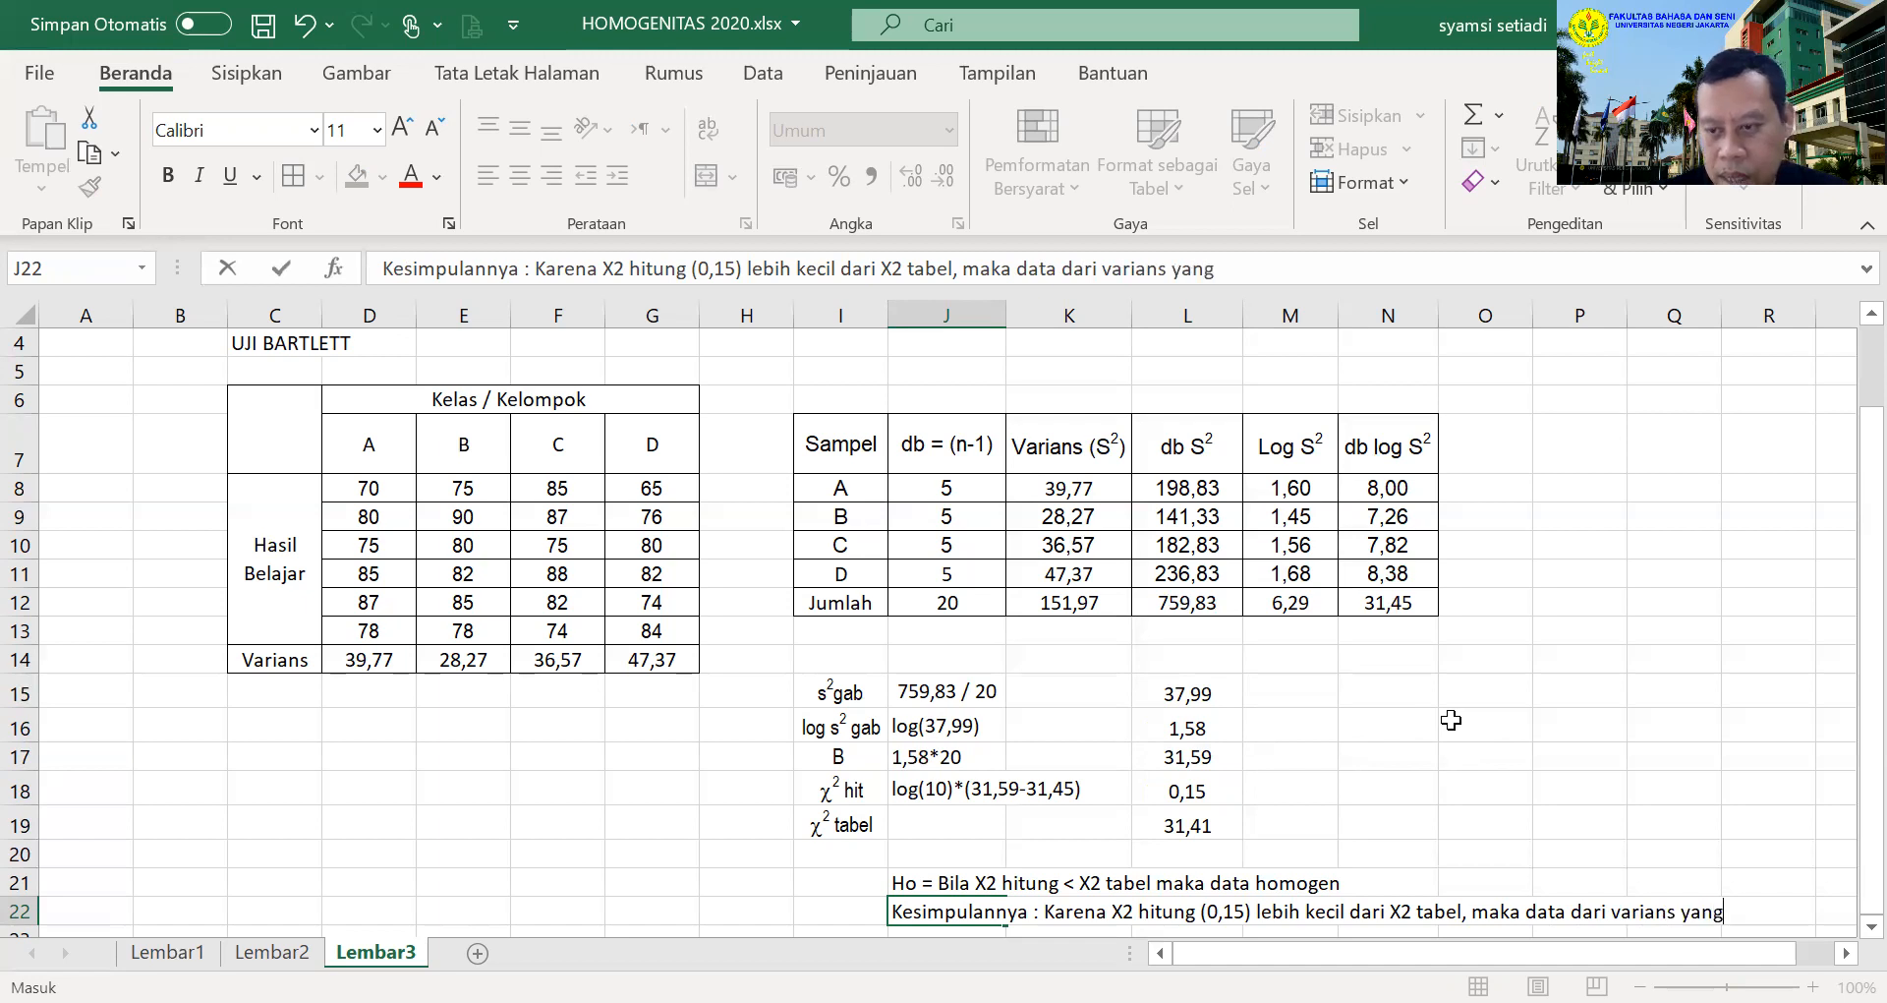
Reword the end of the conclusion in J22 to "maka varians data dari populasi yang"
{"action": "left_click", "coordinate": [1522, 912]}
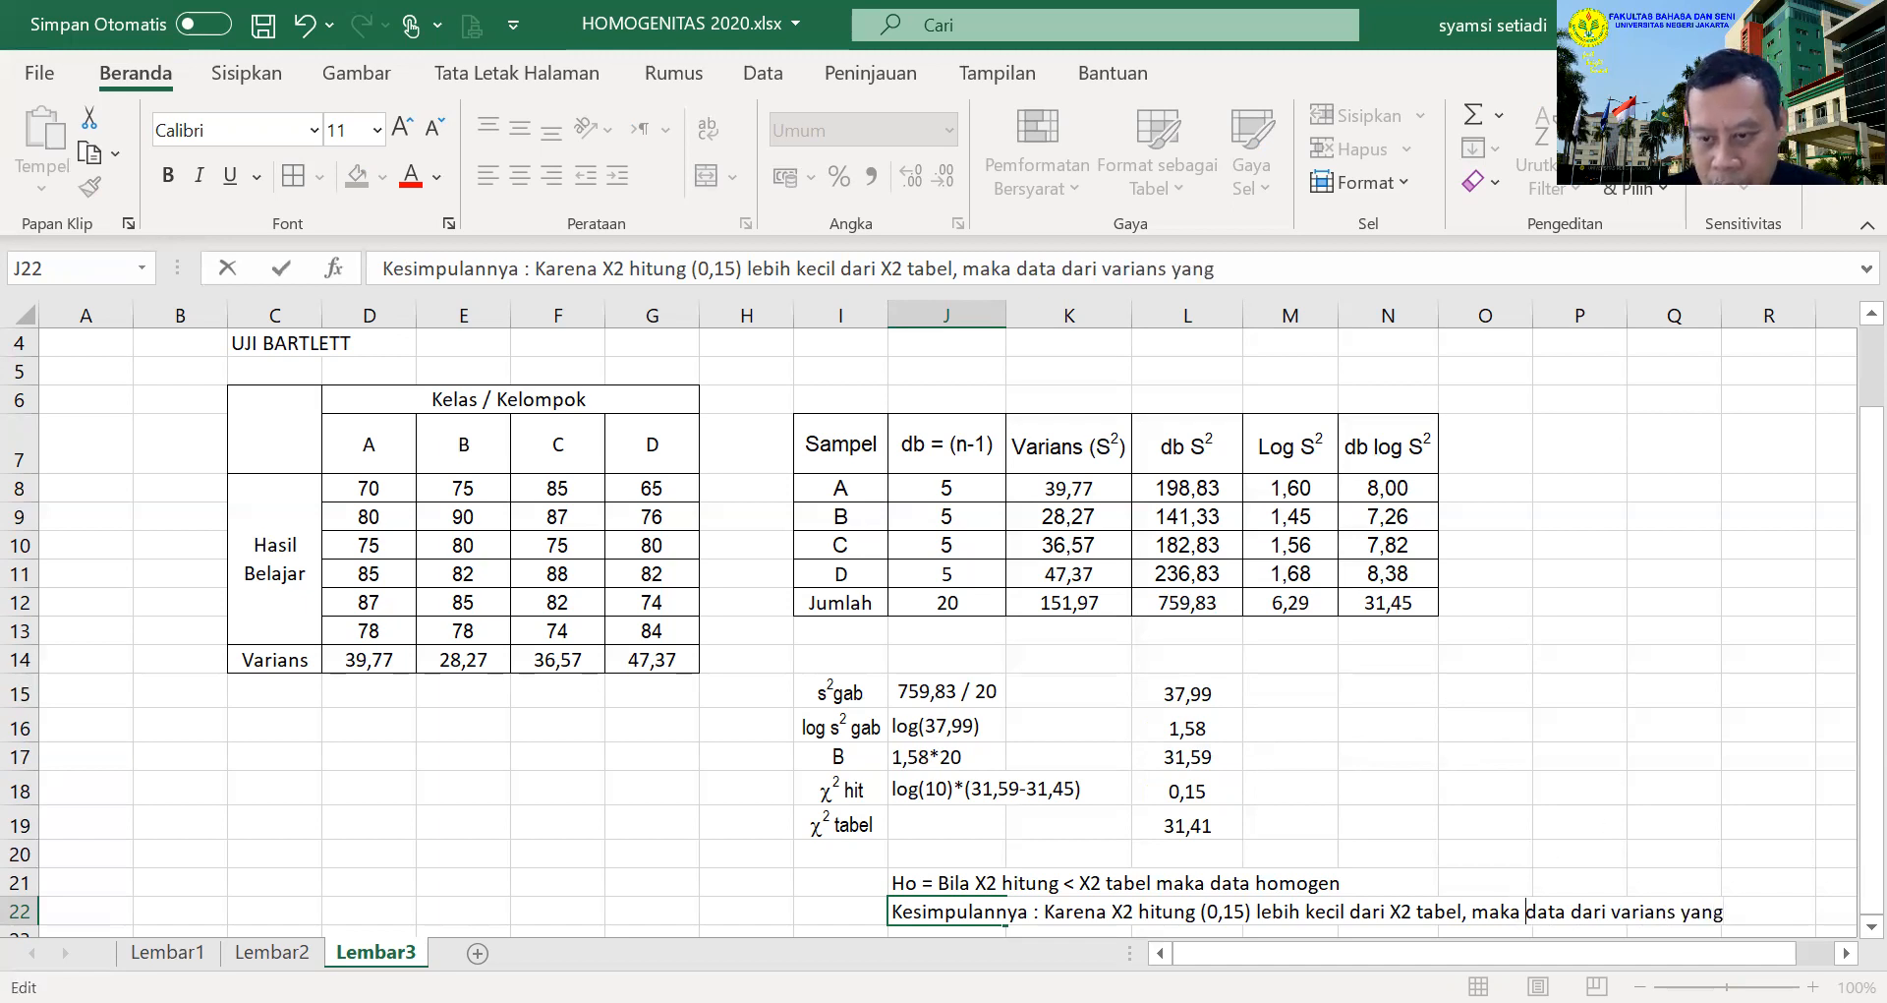
{"action": "type", "text": "varians"}
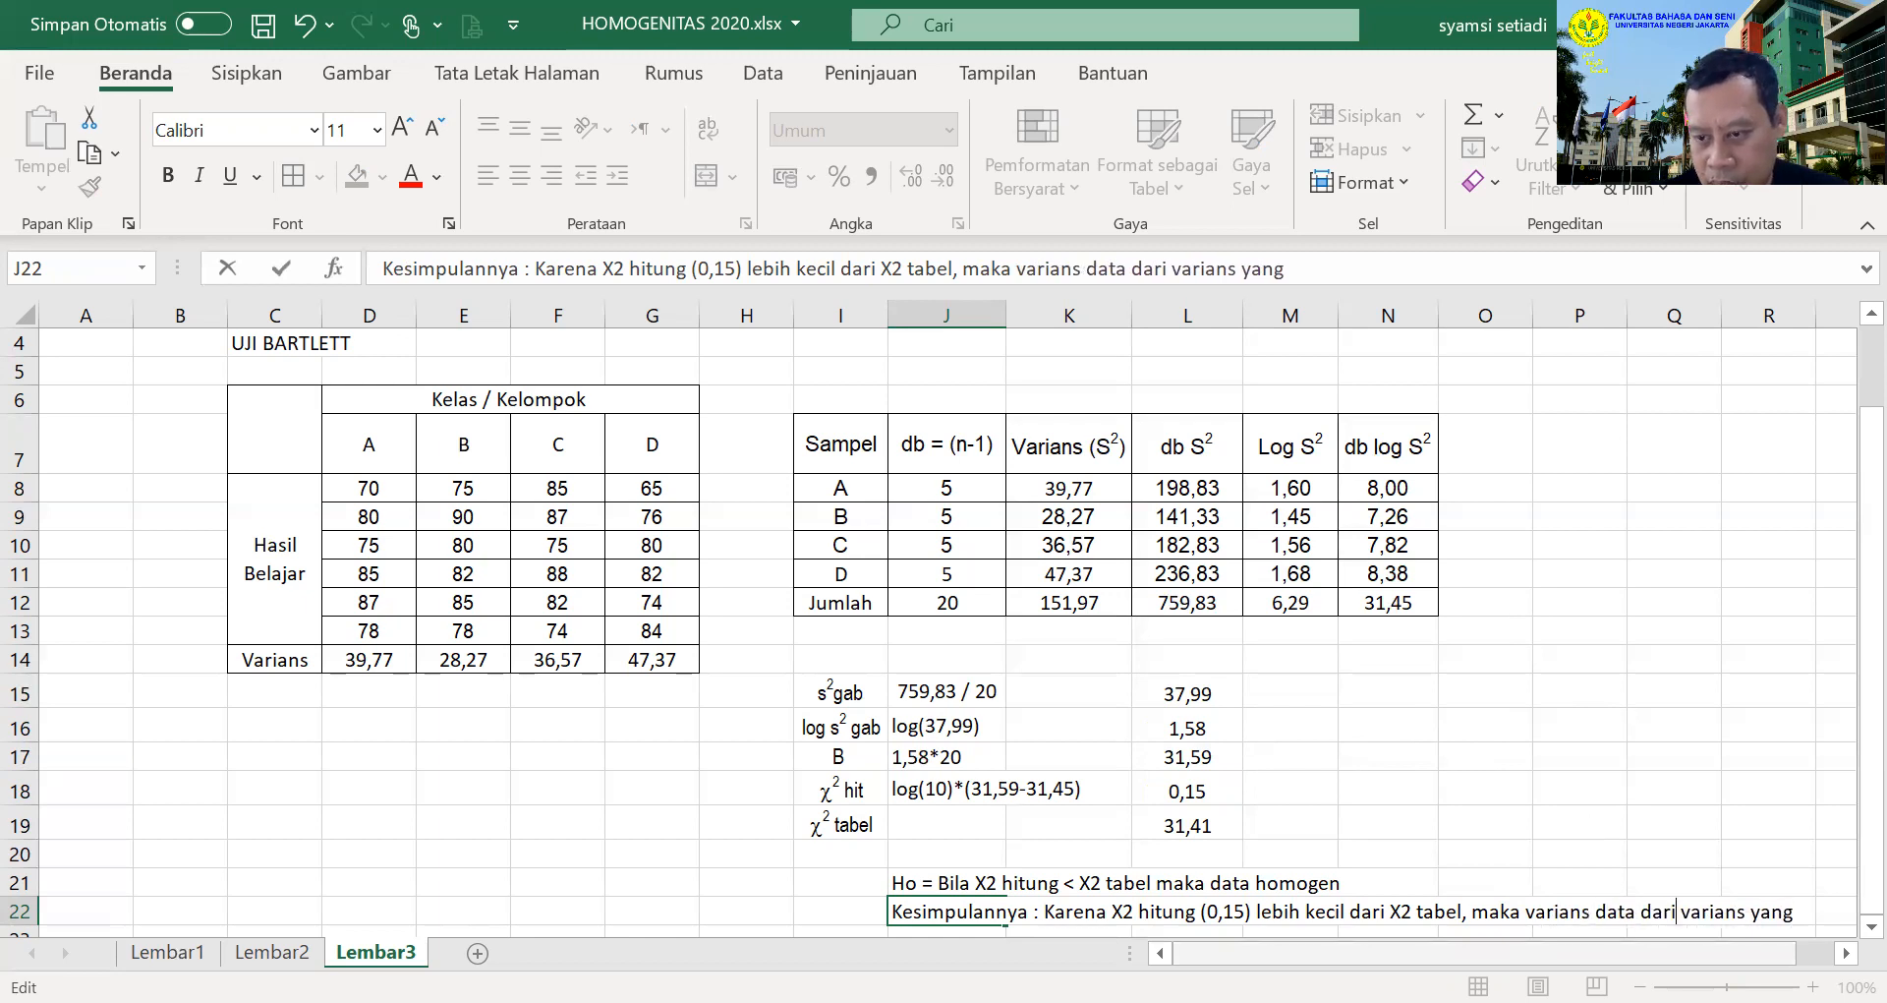
{"action": "key", "text": "Delete"}
{"action": "key", "text": "Delete"}
{"action": "key", "text": "Delete"}
{"action": "key", "text": "Delete"}
{"action": "key", "text": "Delete"}
{"action": "key", "text": "Delete"}
{"action": "key", "text": "Delete"}
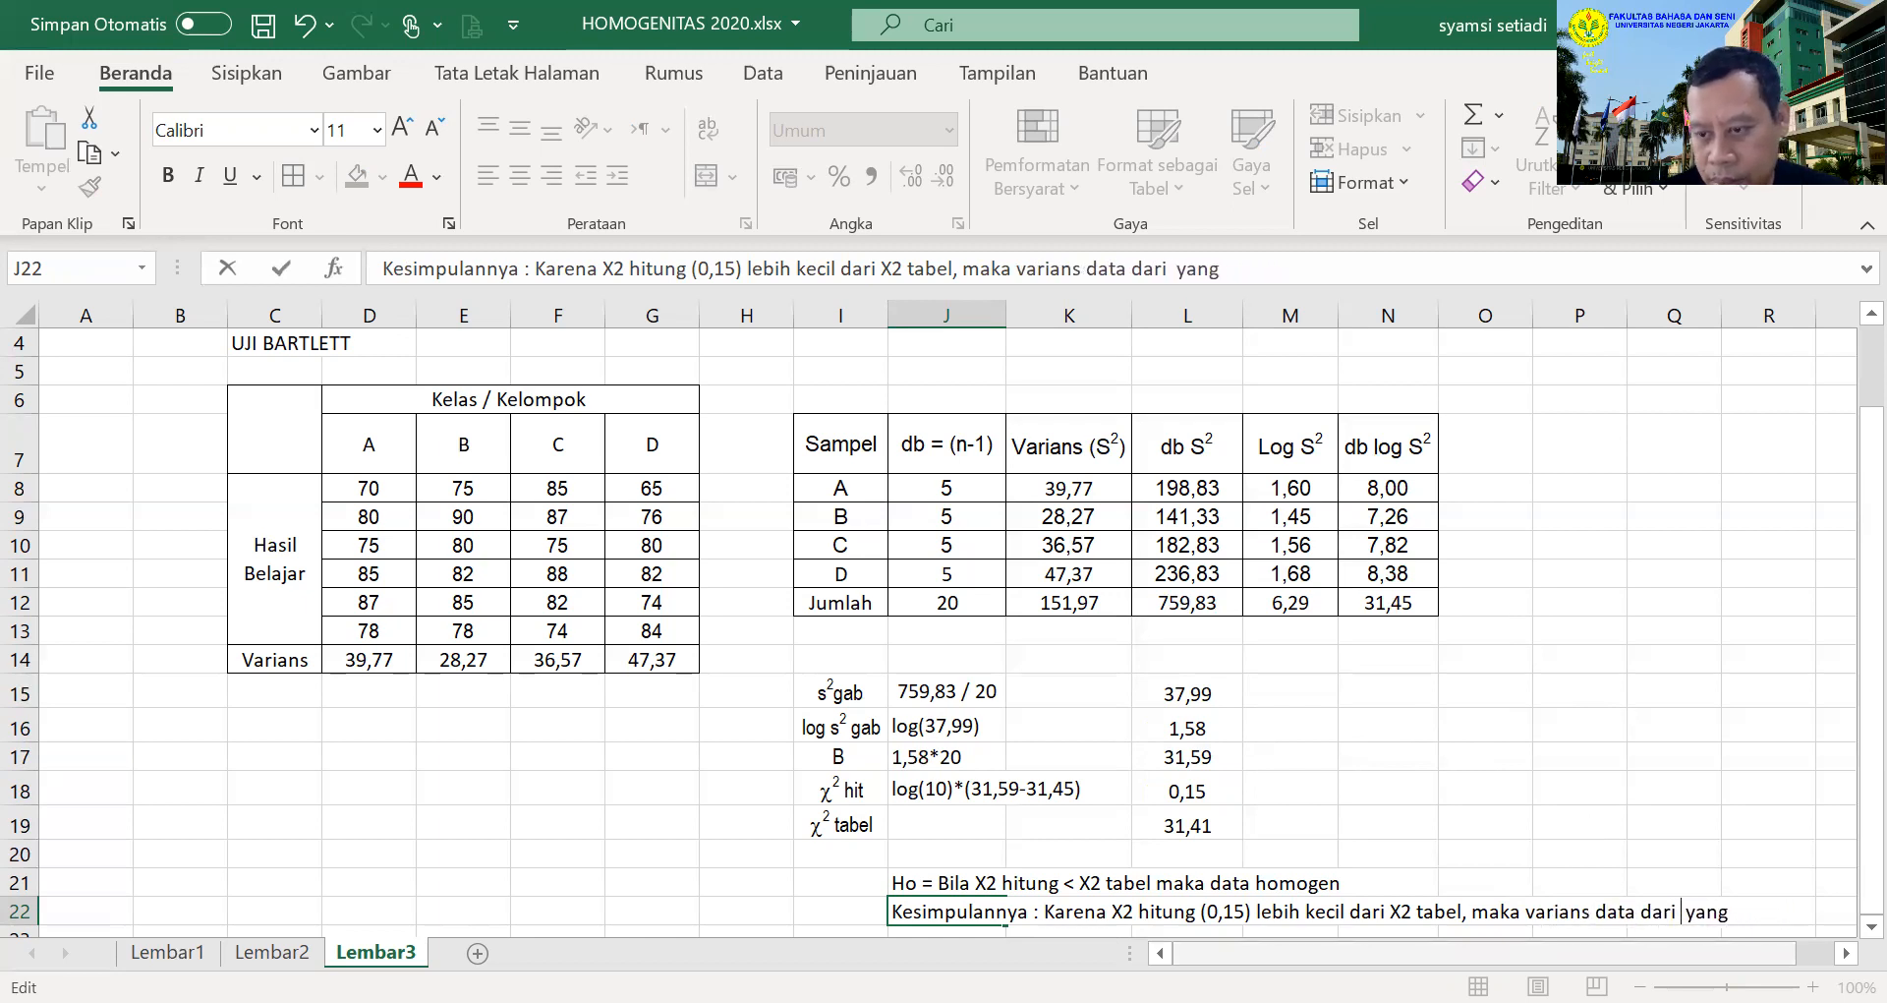
{"action": "type", "text": "populasi"}
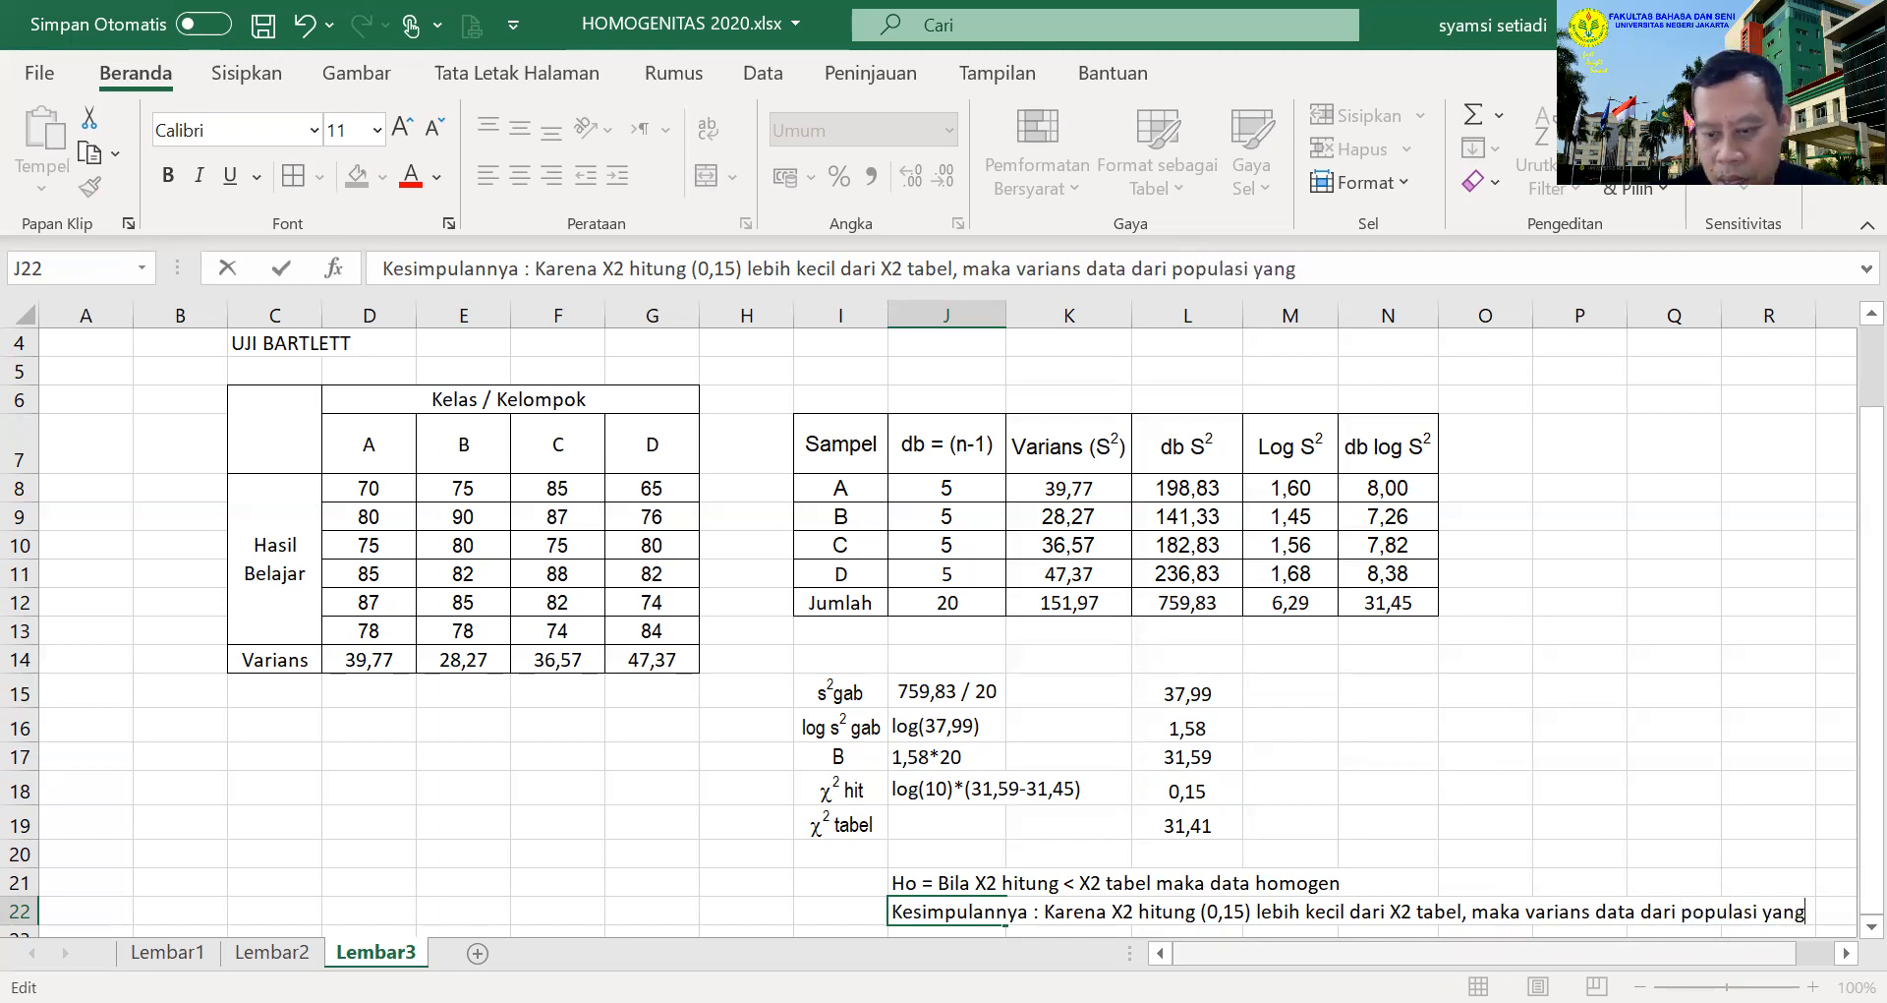
Finish the conclusion by entering "homogen" in J23
{"action": "key", "text": "Return"}
{"action": "type", "text": "homogen"}
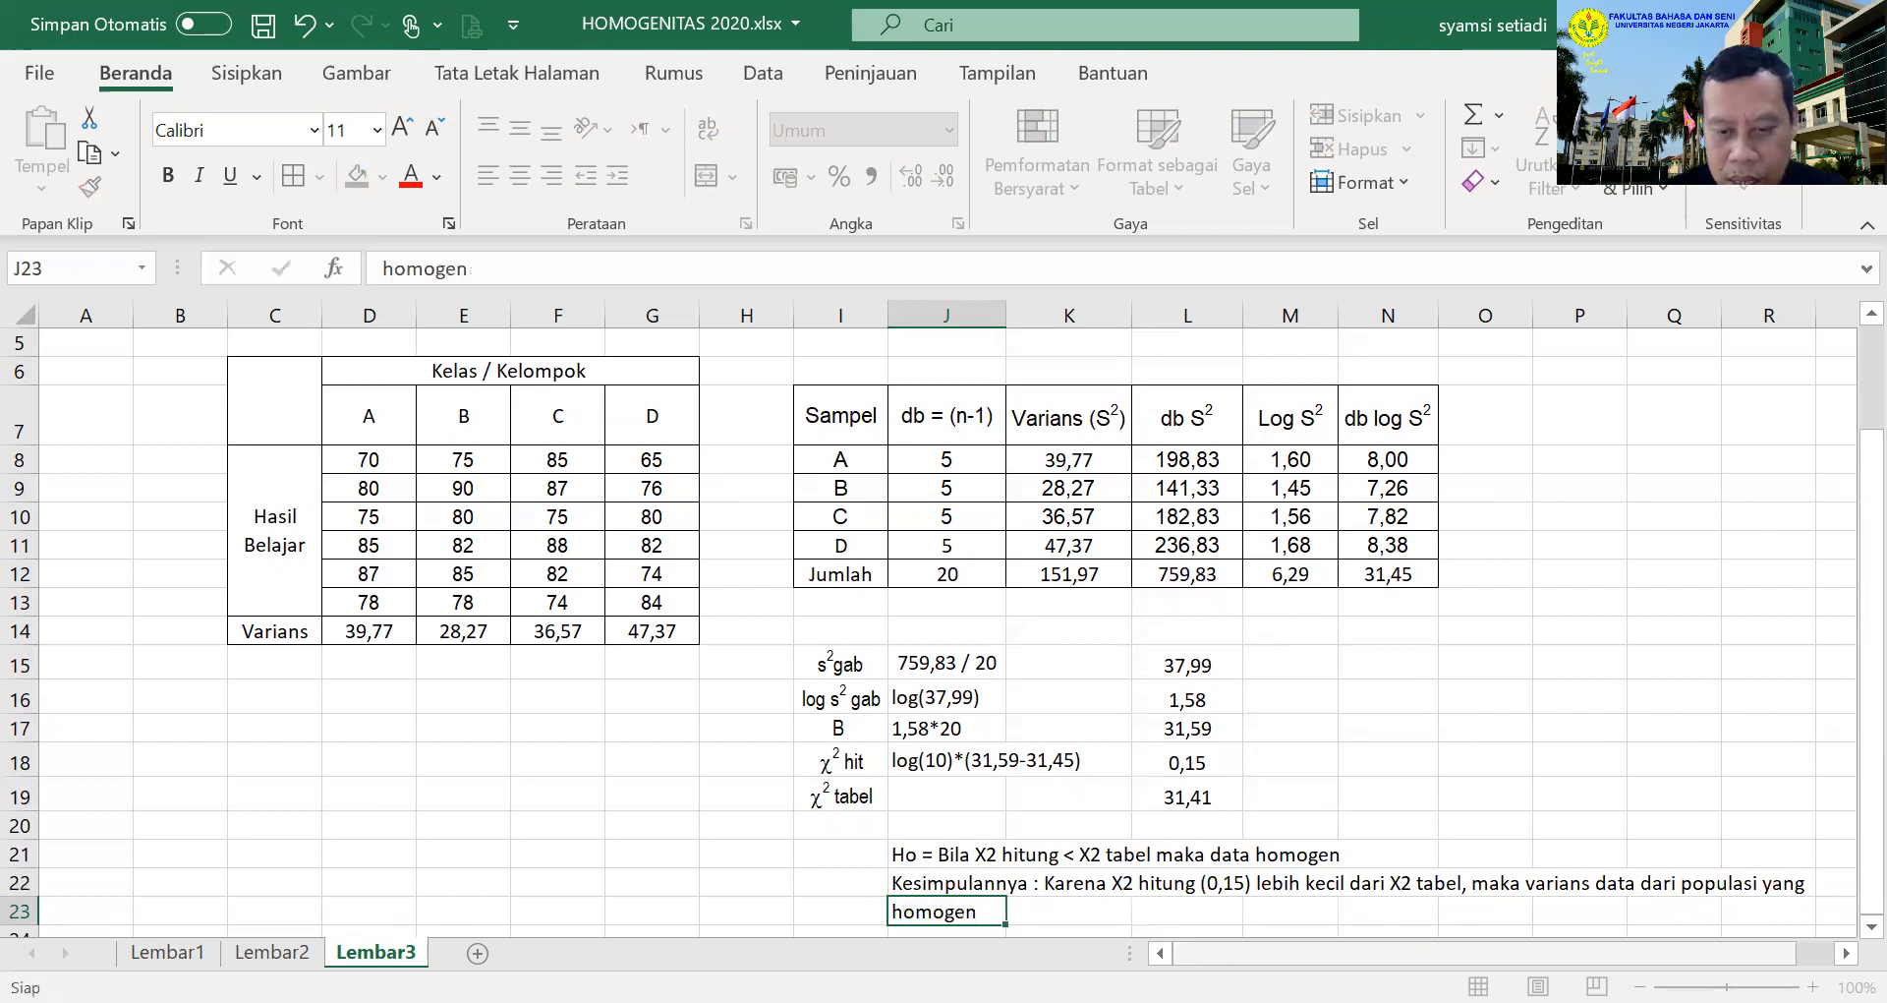
{"action": "key", "text": "Return"}
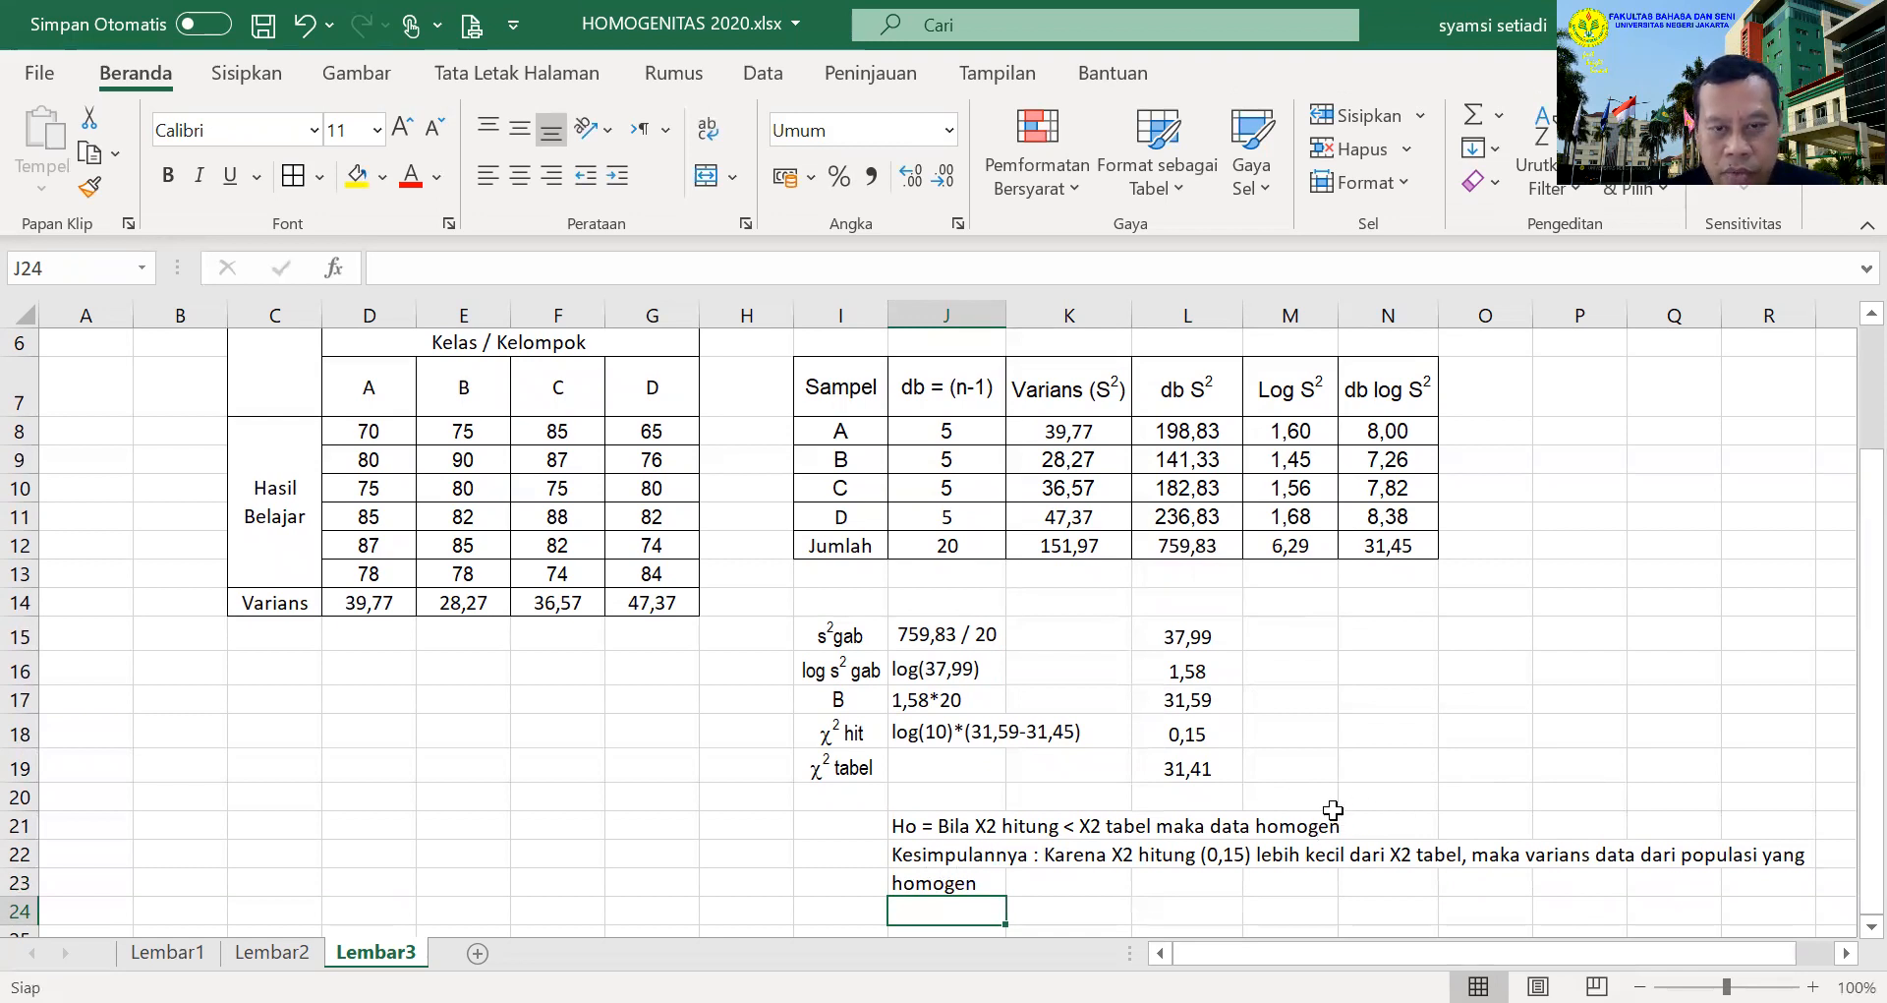
{"action": "scroll", "coordinate": [1333, 809], "scroll_direction": "up", "scroll_amount": 1}
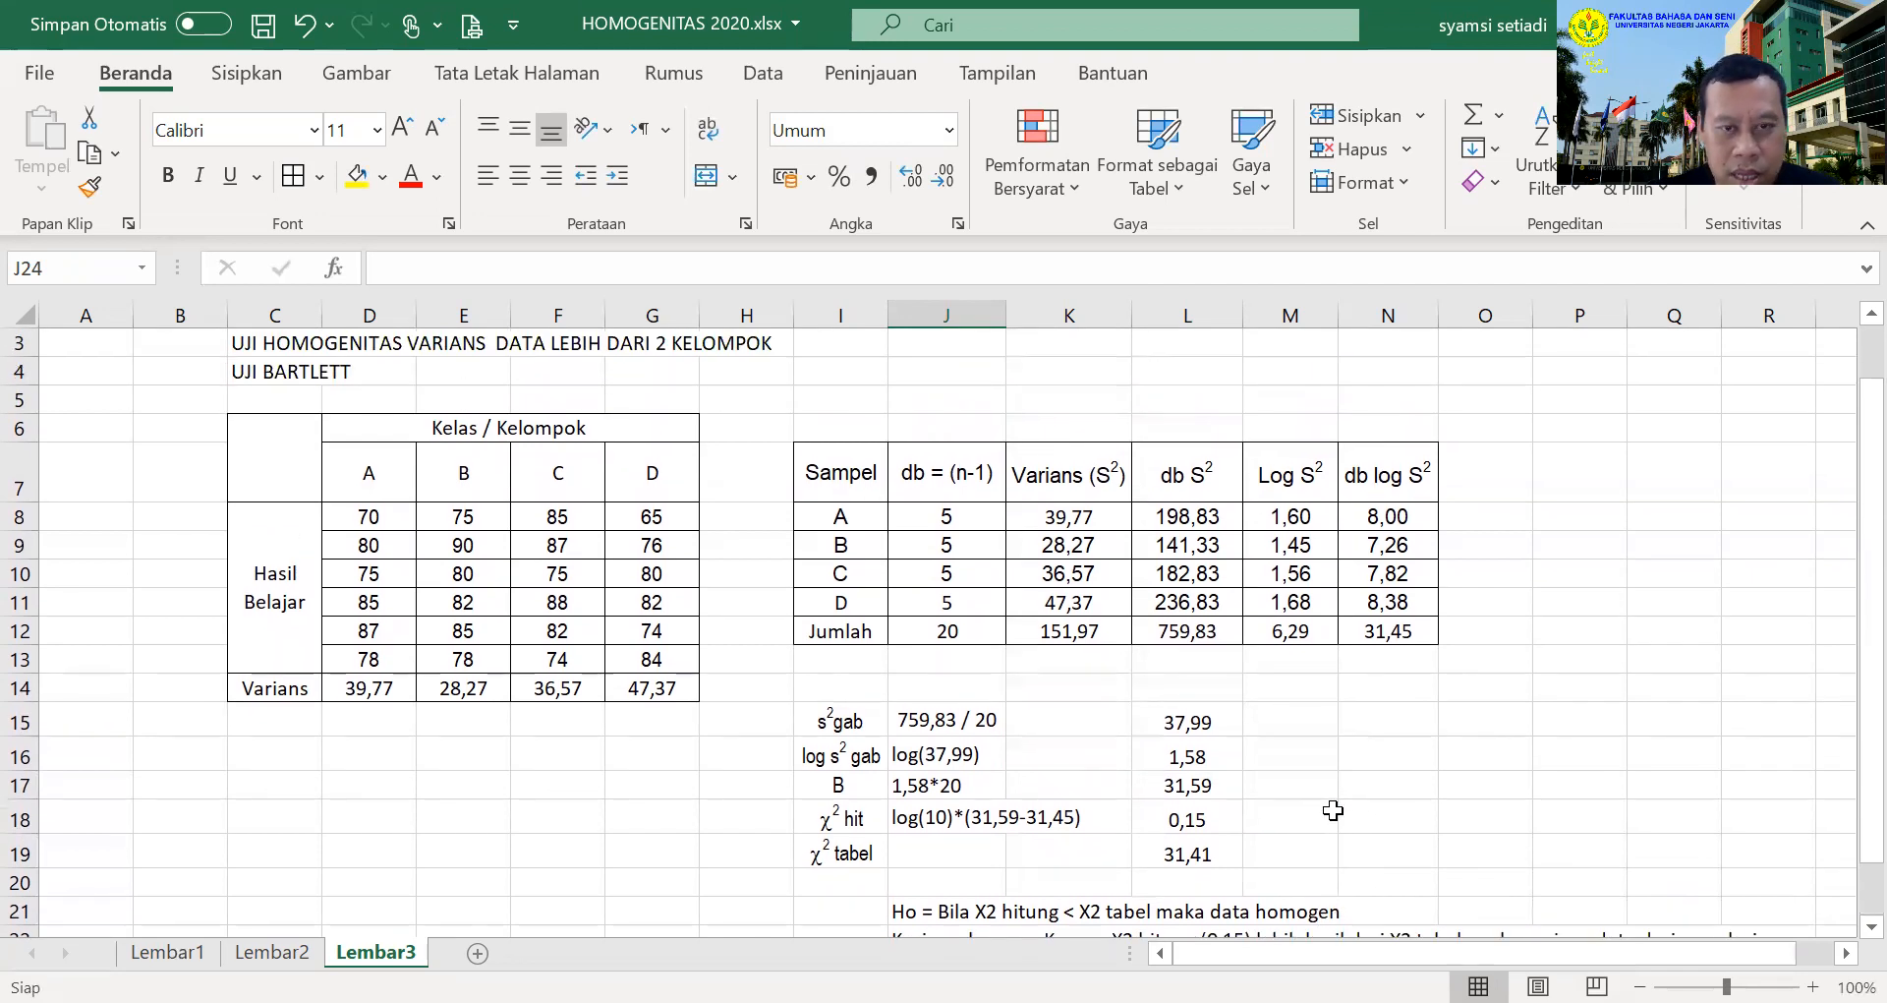
{"action": "scroll", "coordinate": [1333, 809], "scroll_direction": "down", "scroll_amount": 1}
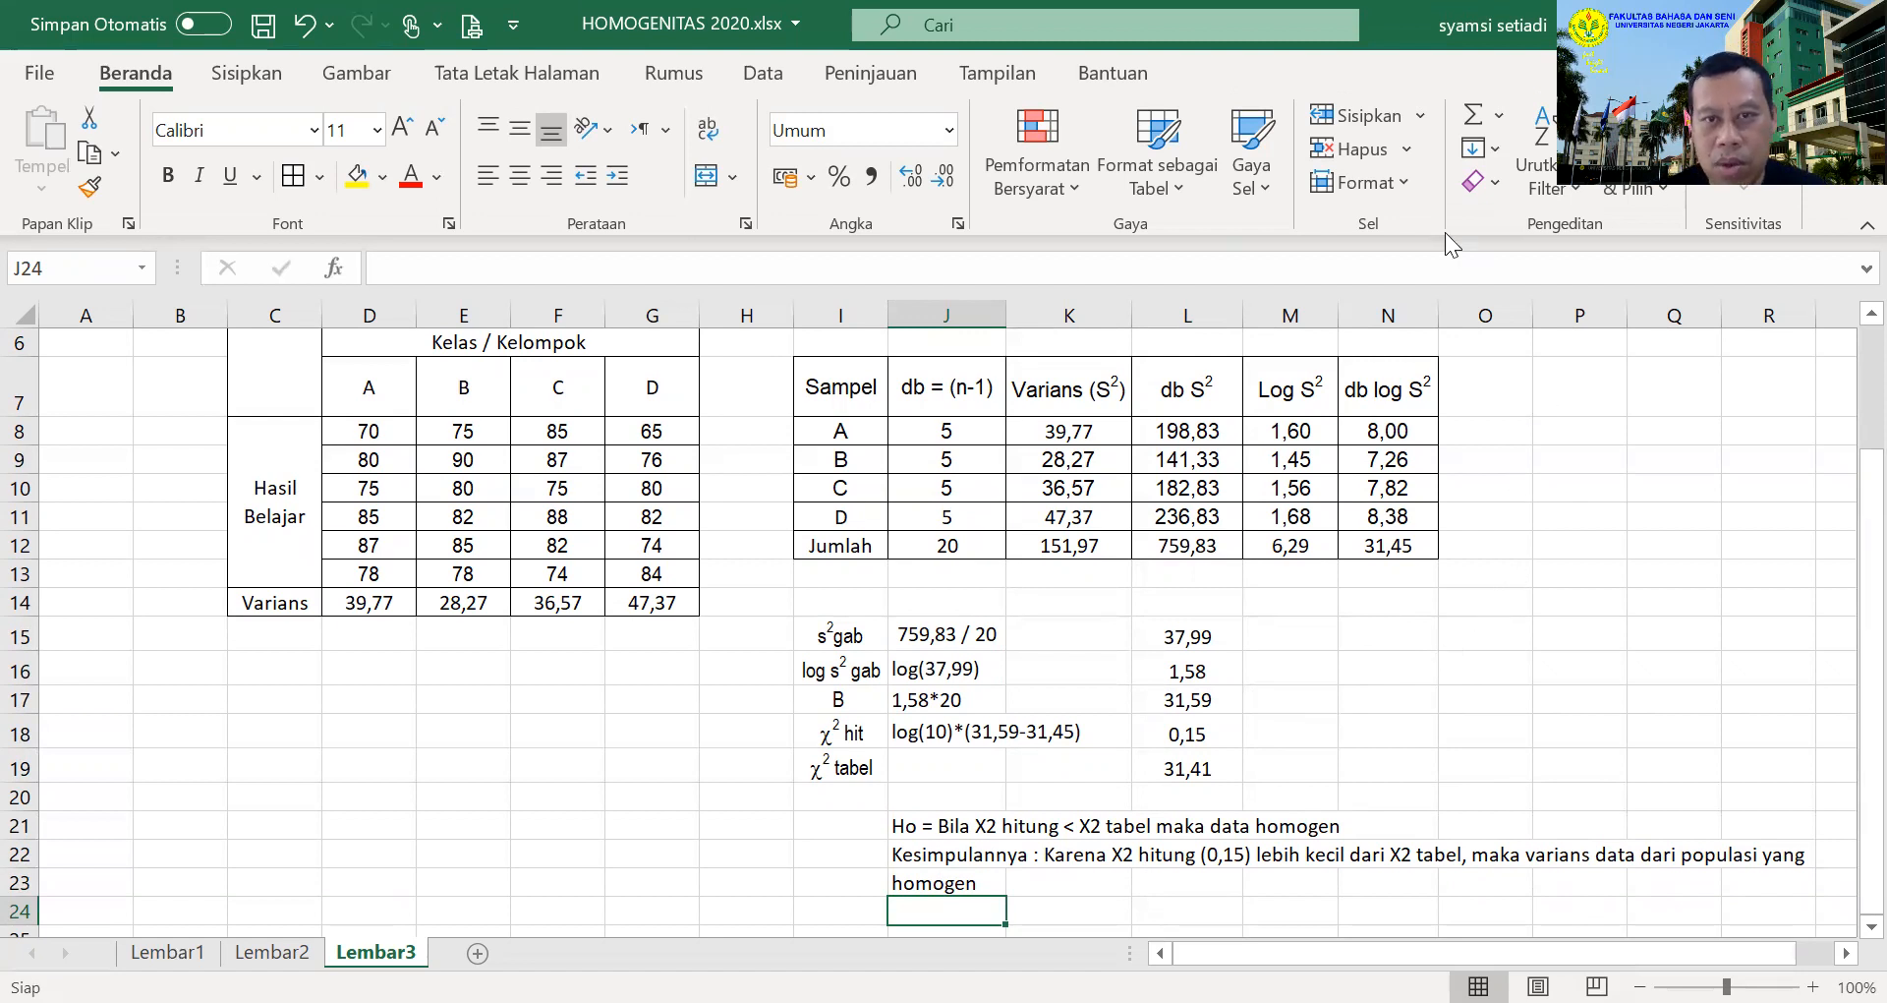
{"action": "left_click", "coordinate": [1201, 86]}
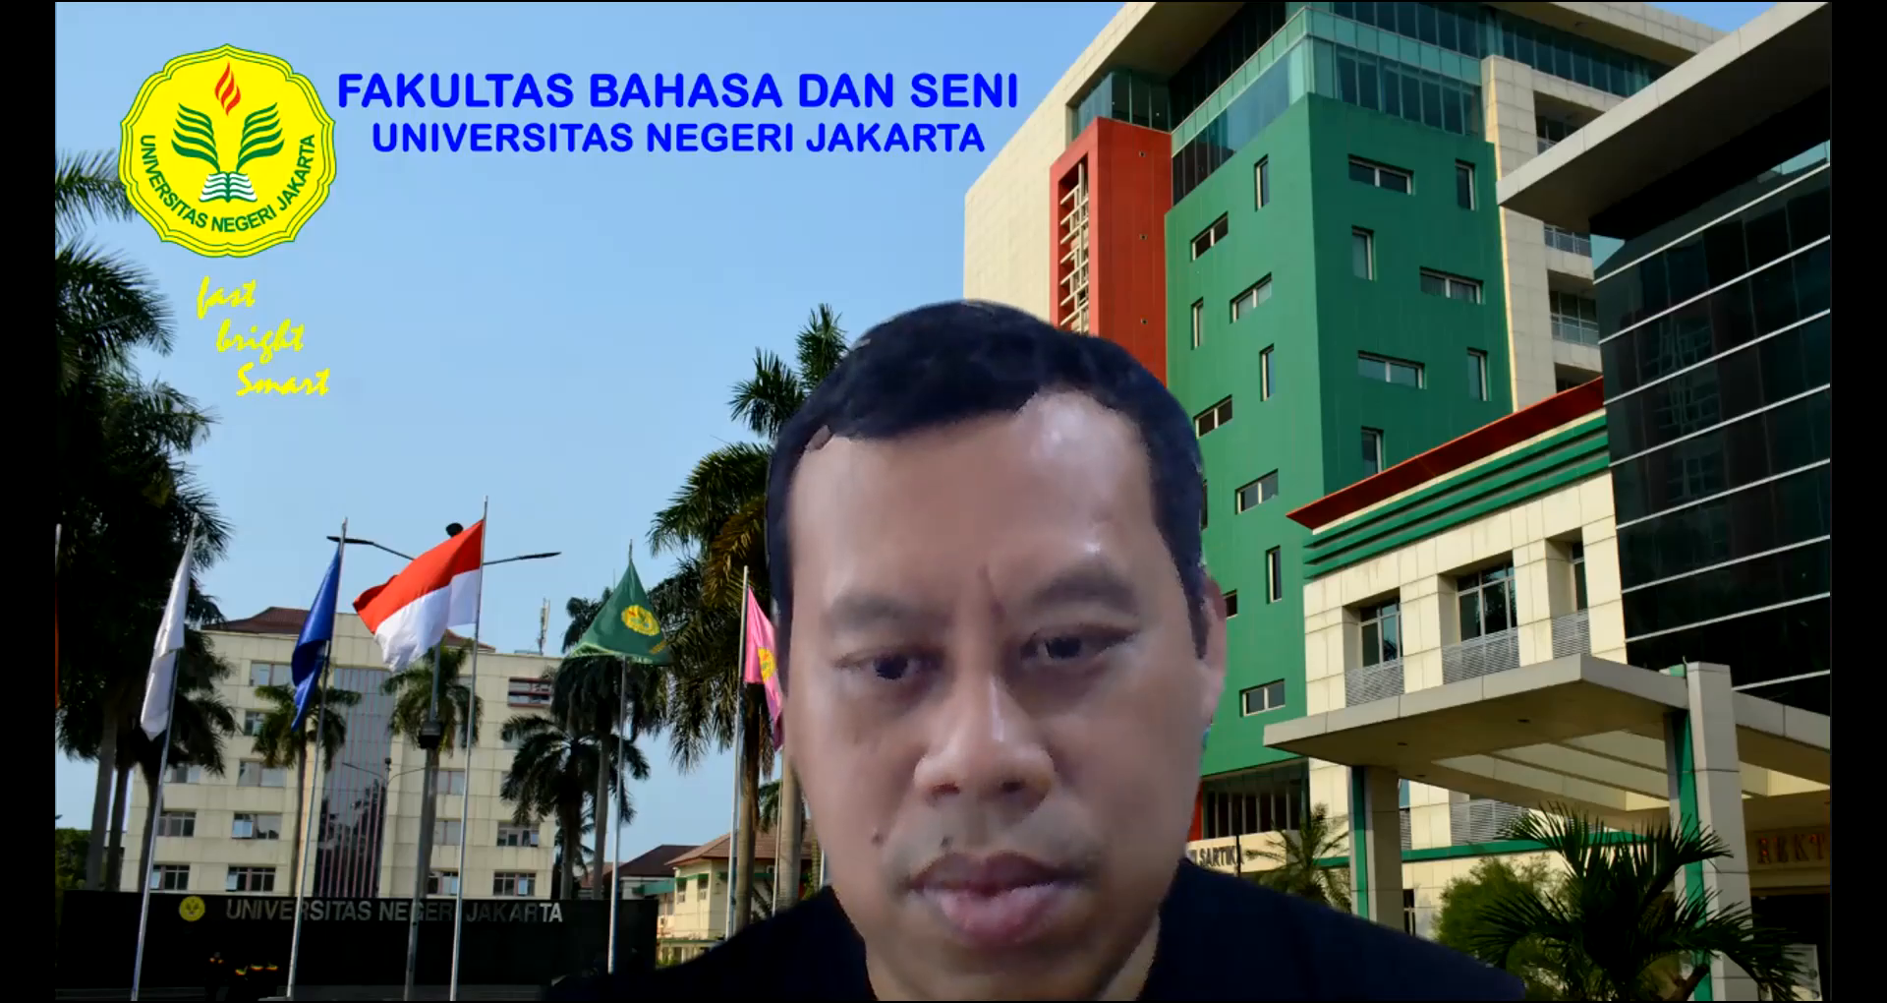